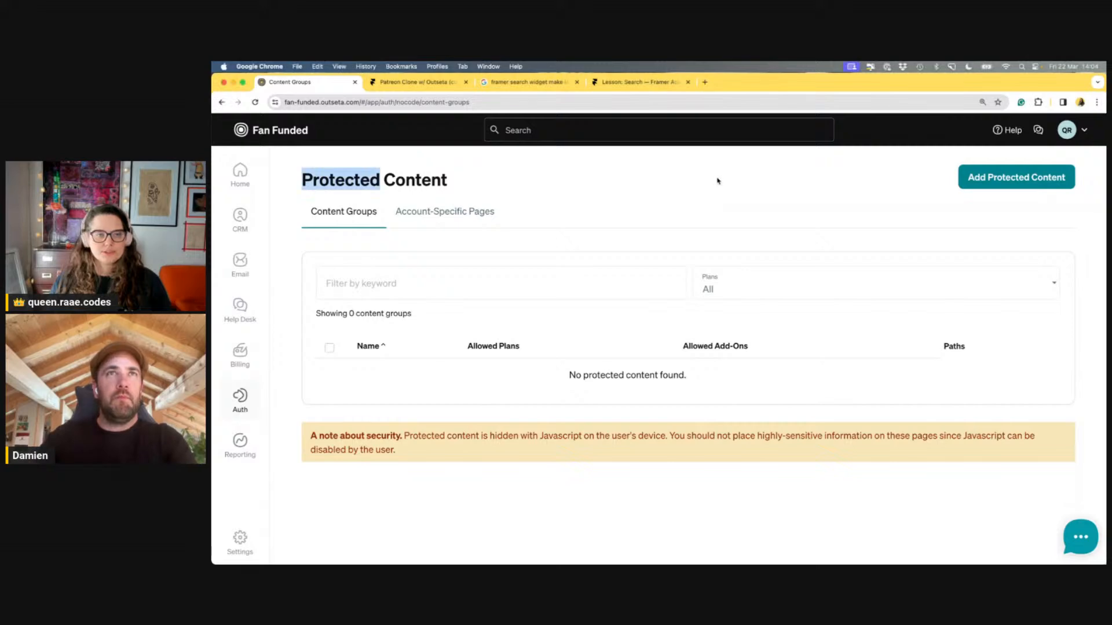
In the Patreon Clone project, preview the page, then open fan-funded.framer.website from the Publish popover
left_click(718, 181)
left_click(444, 85)
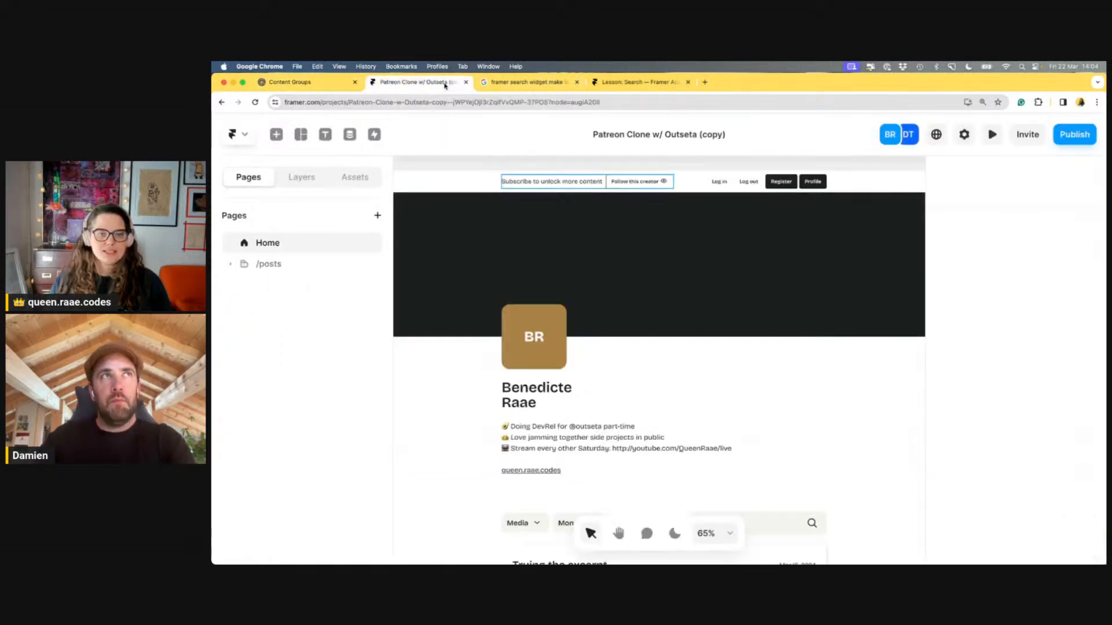
left_click(993, 136)
left_click(994, 135)
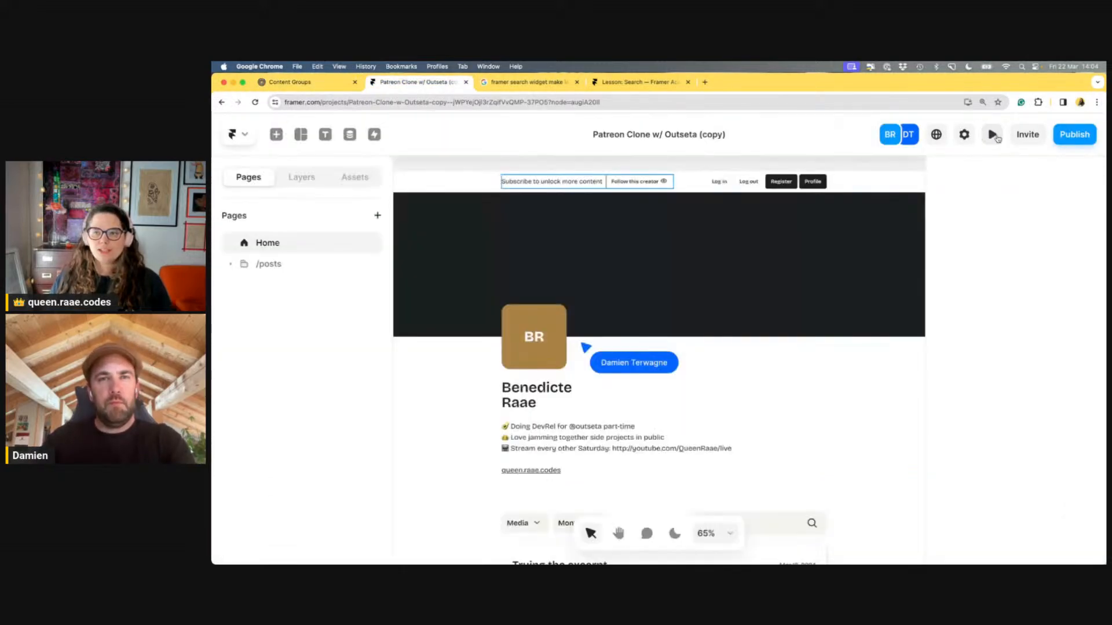
left_click(1074, 134)
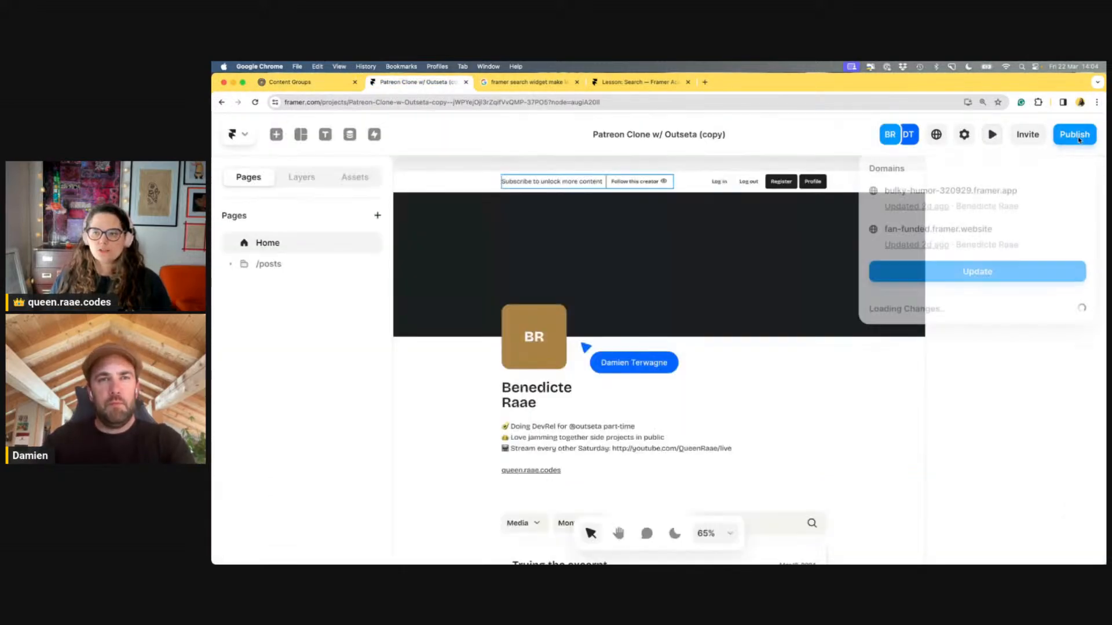
left_click(934, 228)
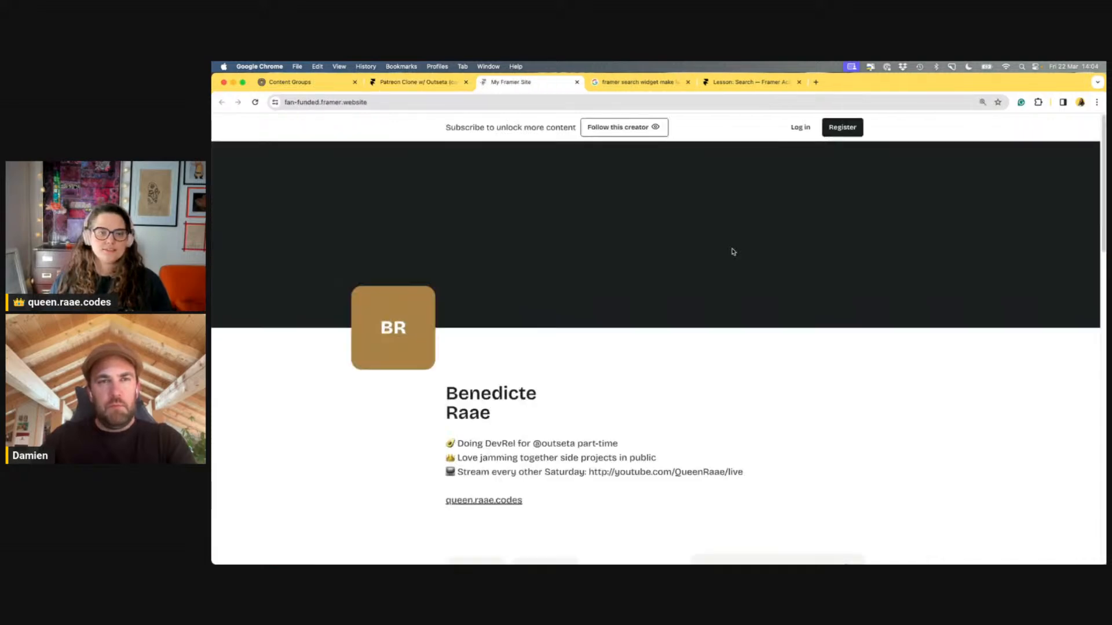
key("super+plus")
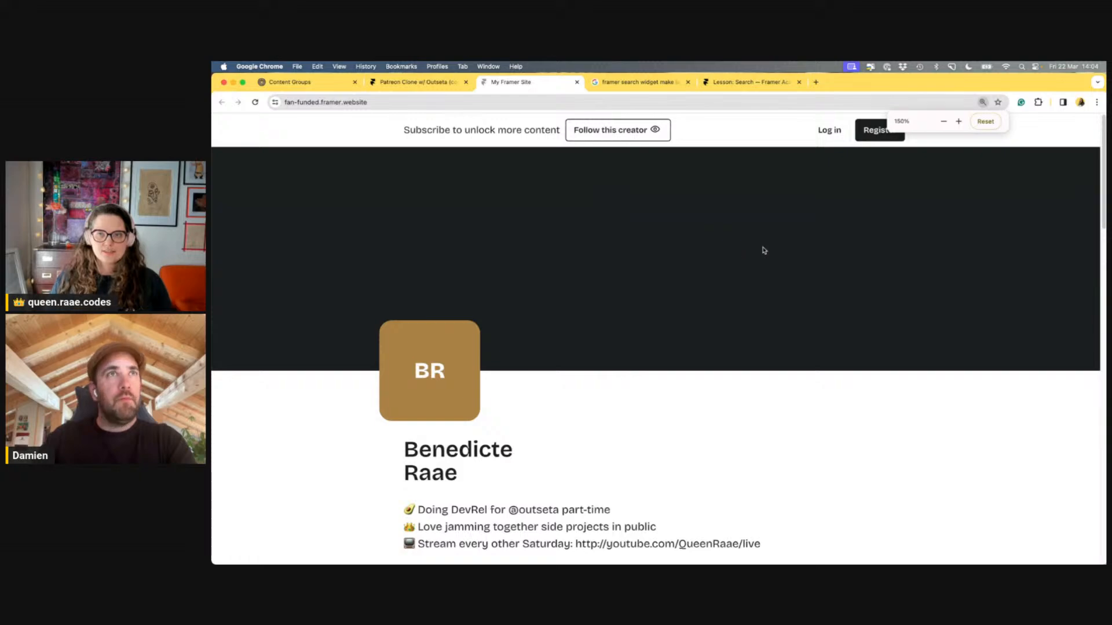
scroll(752, 251, "down", 7)
scroll(777, 251, "down", 10)
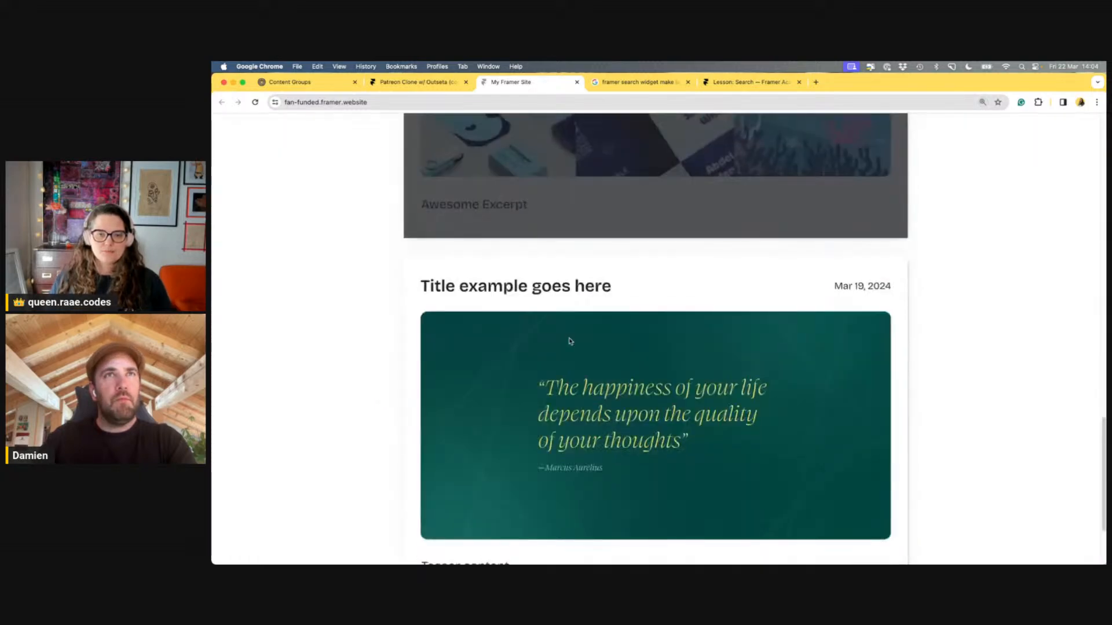
scroll(720, 270, "up", 9)
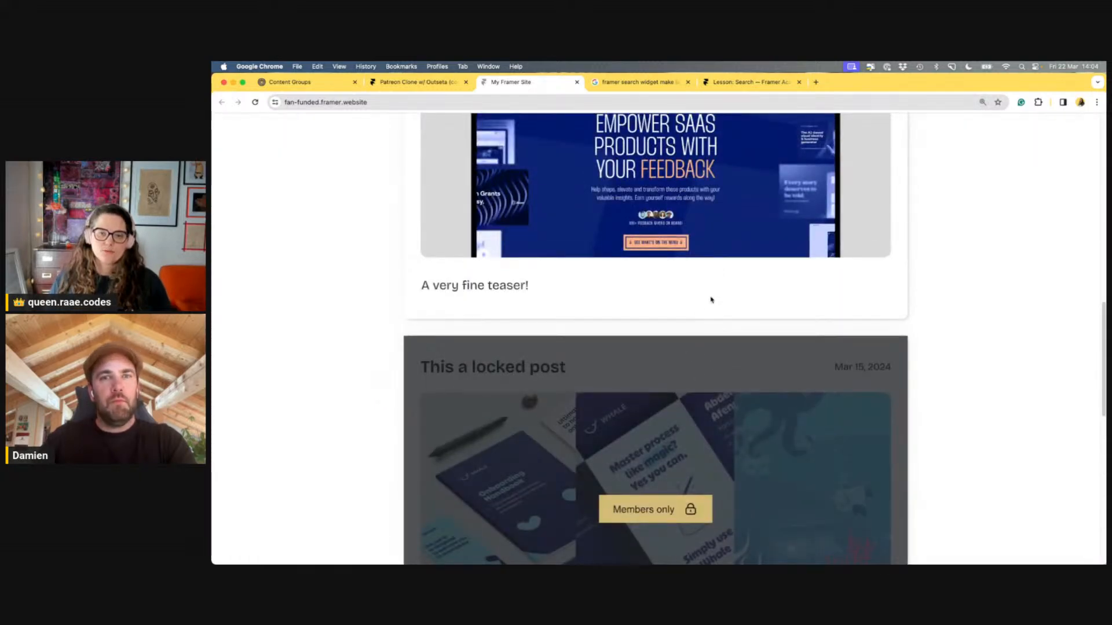
scroll(719, 237, "up", 3)
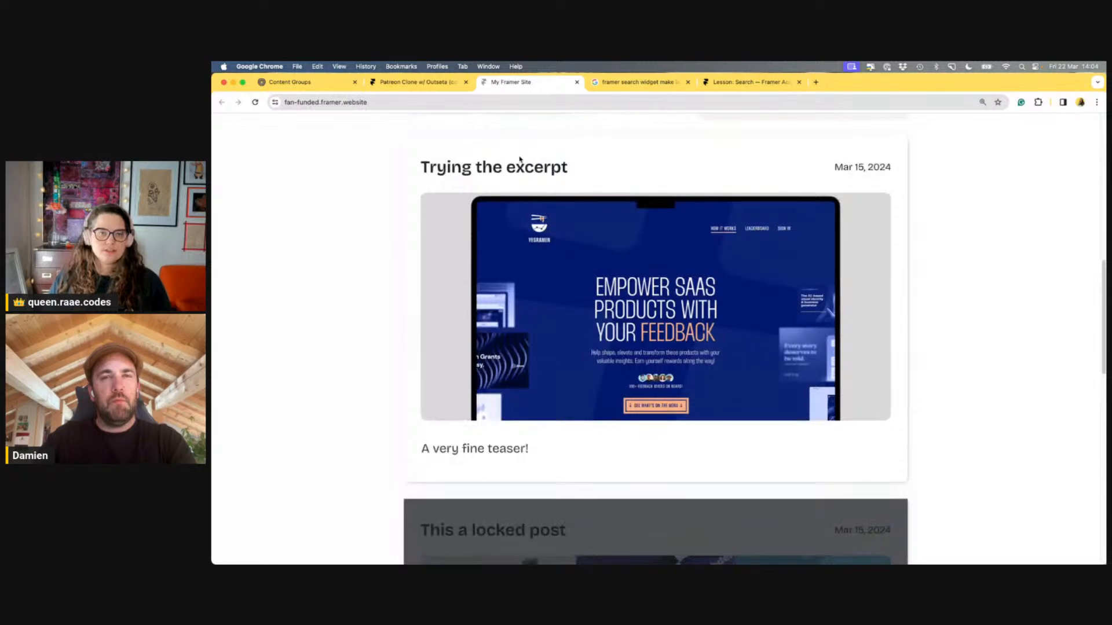
scroll(846, 206, "up", 3)
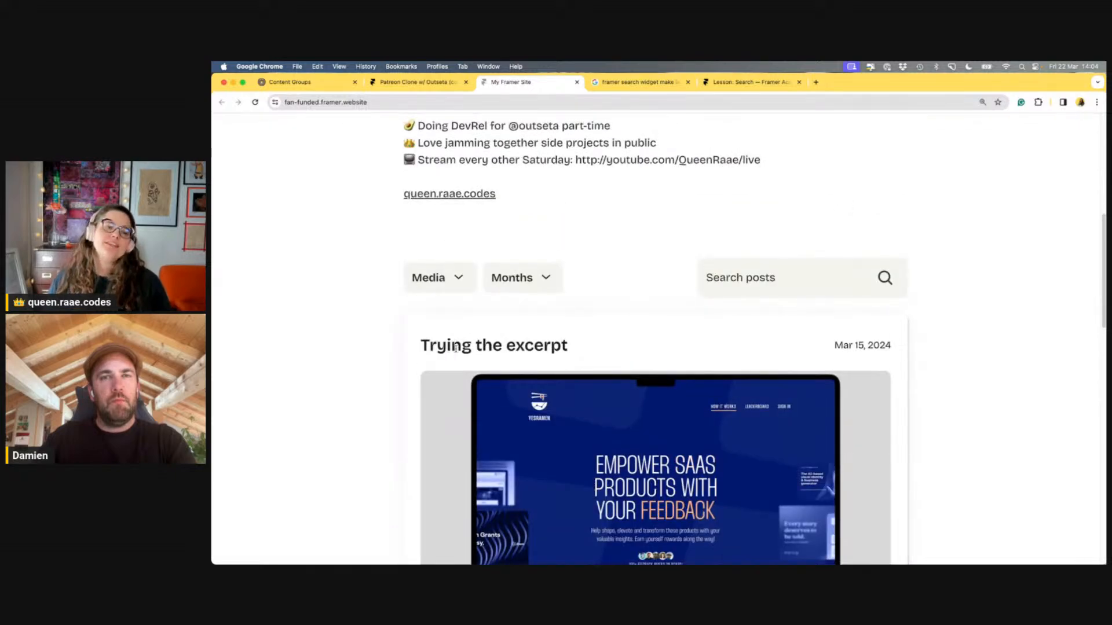
double_click(489, 346)
left_click(686, 343)
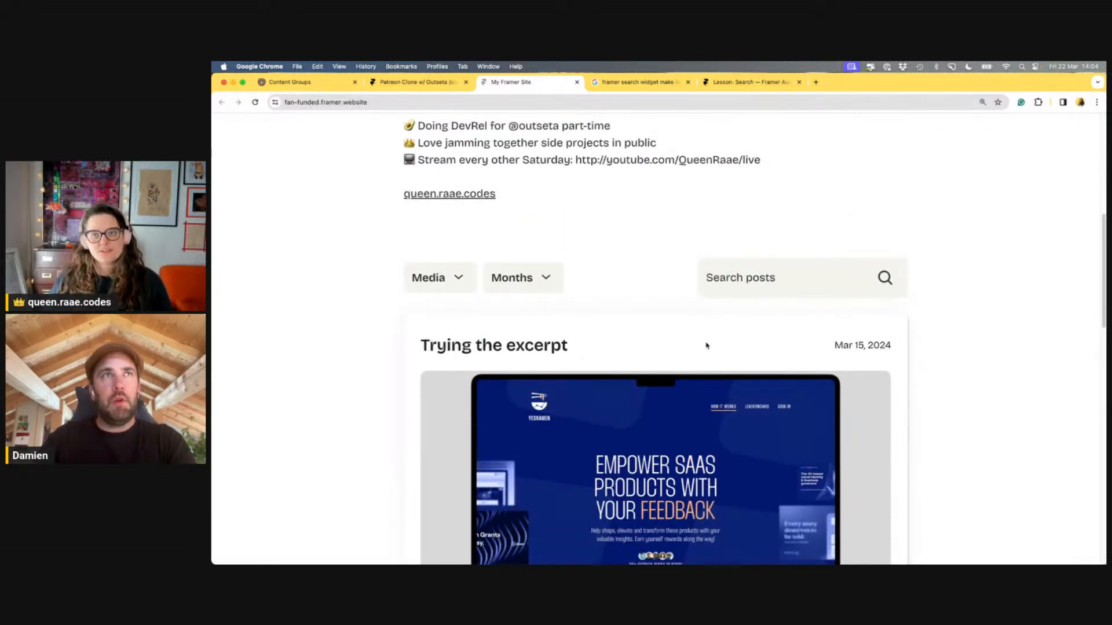
scroll(708, 344, "down", 1)
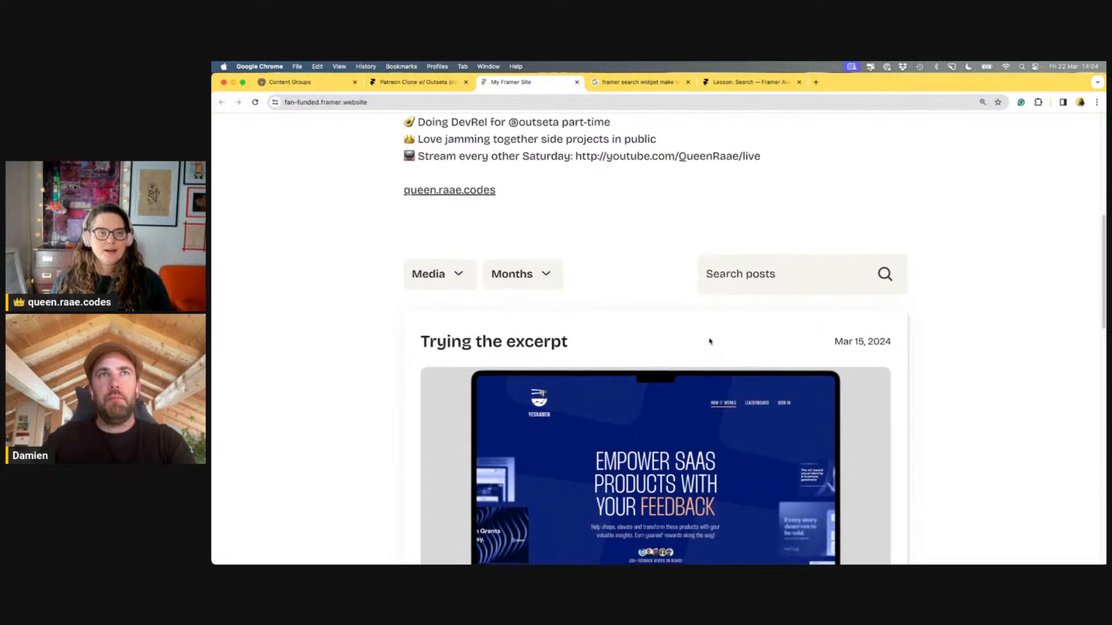
scroll(707, 333, "down", 2)
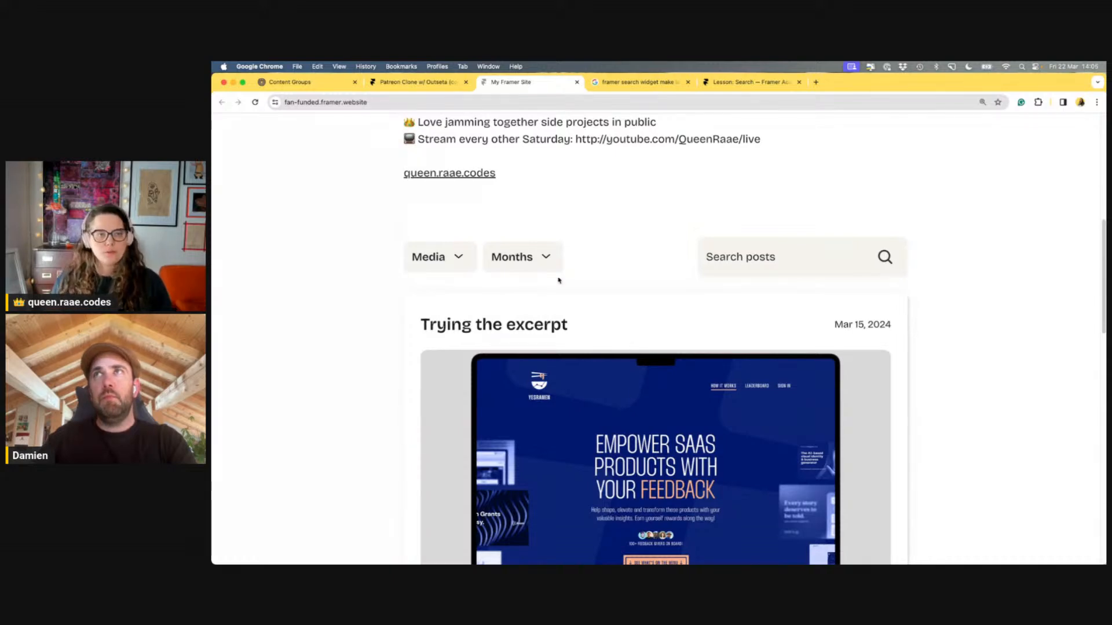
Open 'This a locked post' in the CMS Posts collection and copy its full URL under the slug
left_click(442, 88)
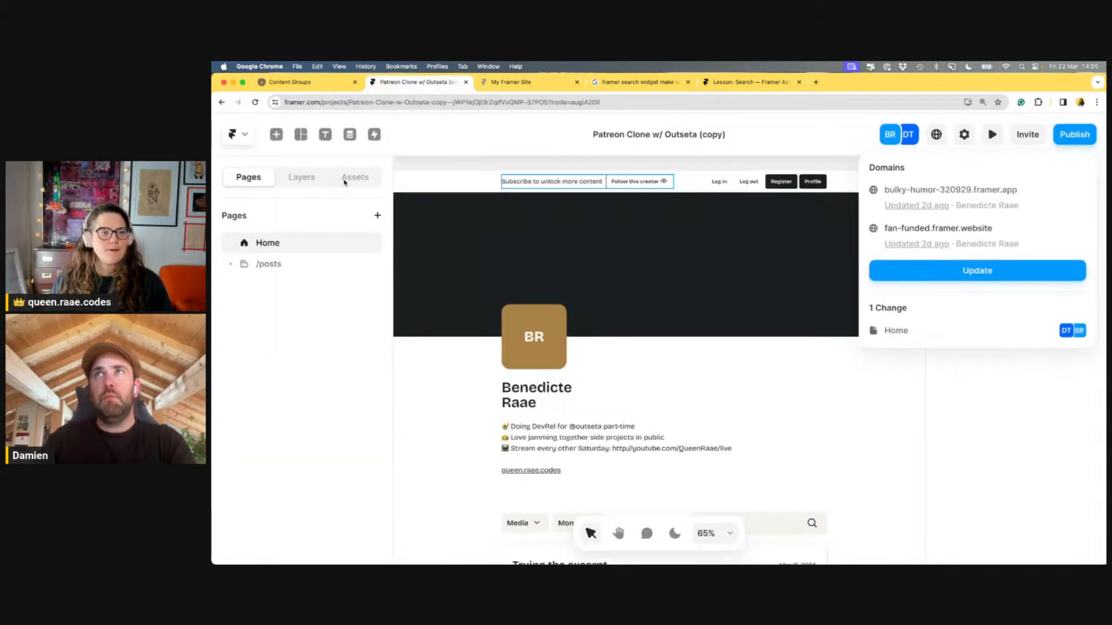
left_click(349, 135)
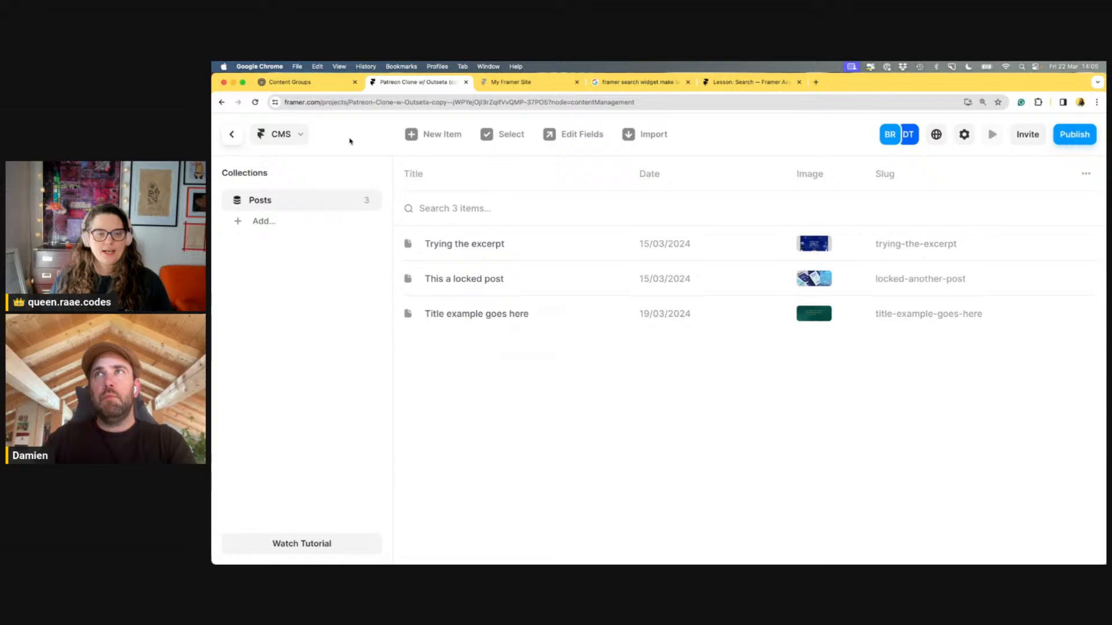
left_click(471, 279)
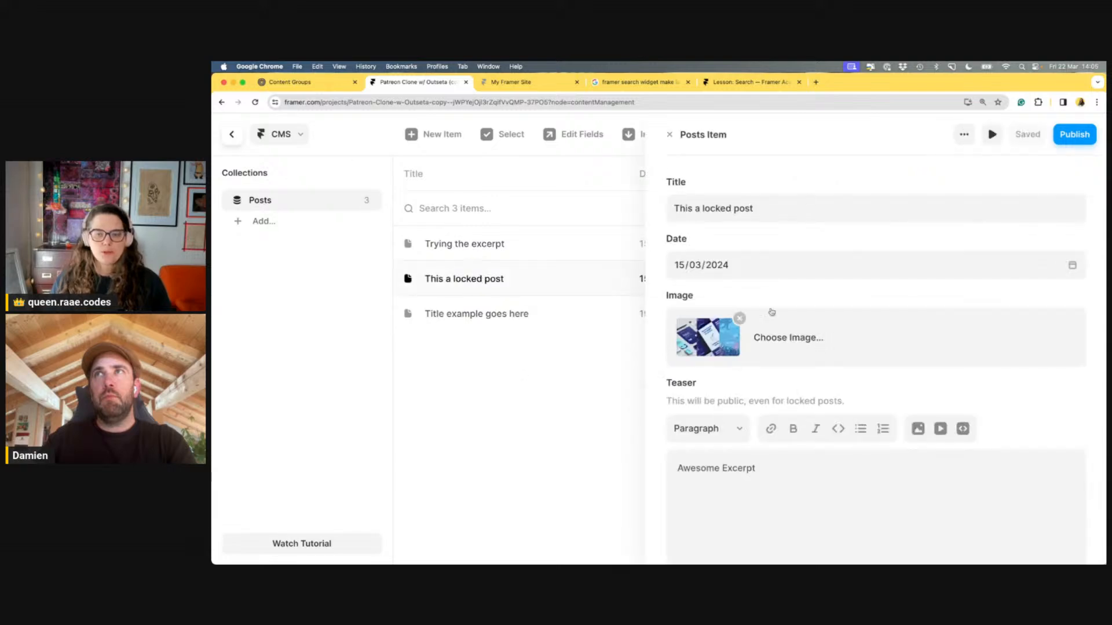
scroll(817, 232, "down", 5)
scroll(817, 218, "down", 1)
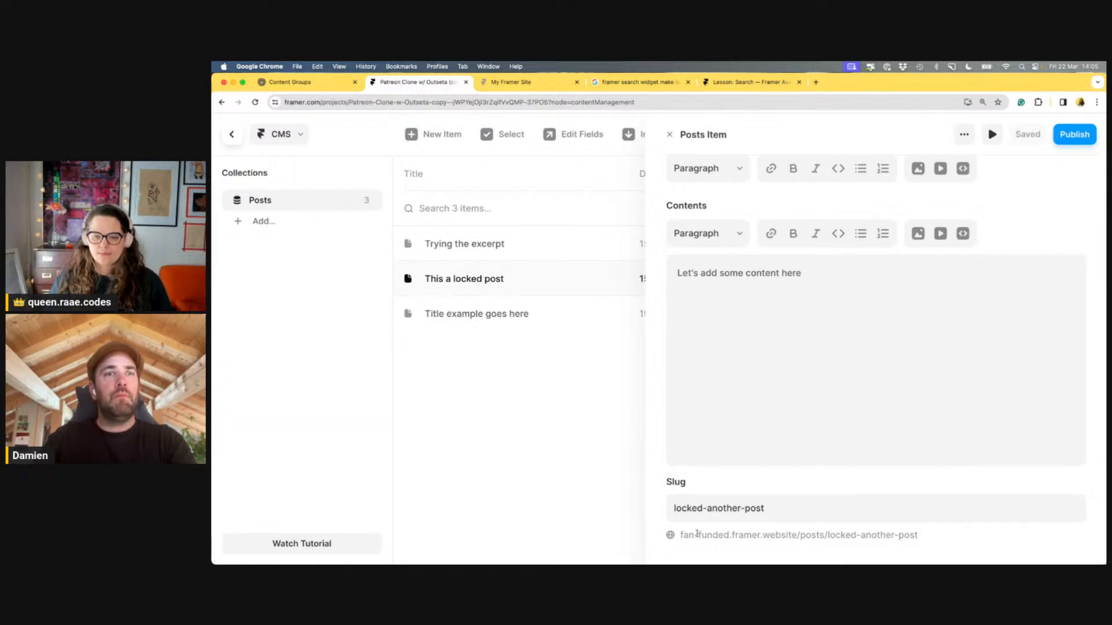
triple_click(722, 536)
key("super+c")
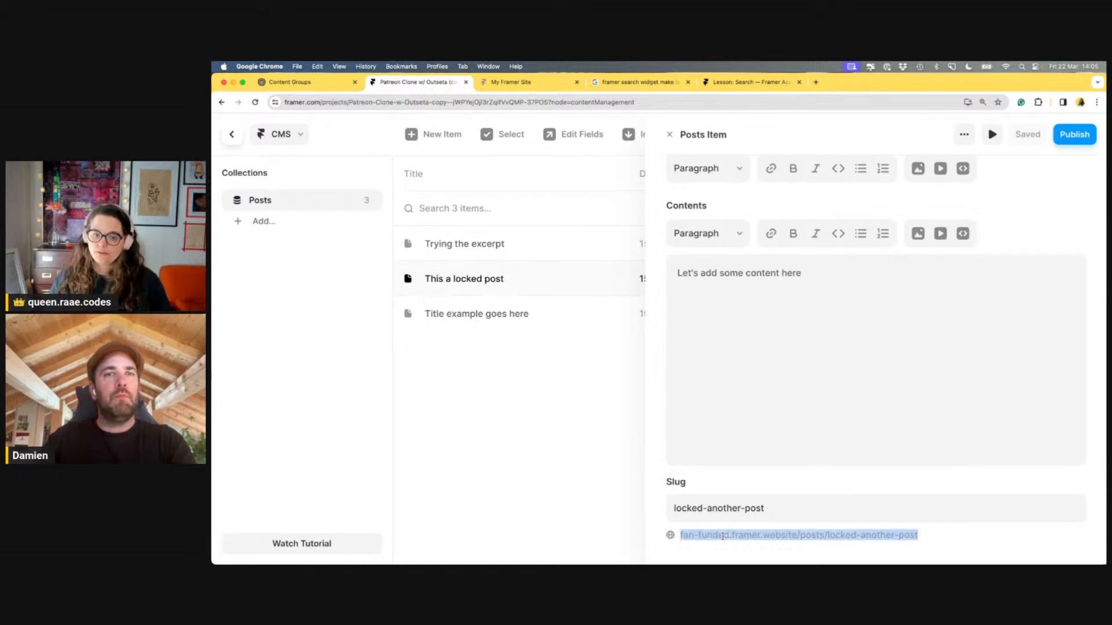
Load the copied /posts/locked-another-post URL in the live site tab
left_click(521, 83)
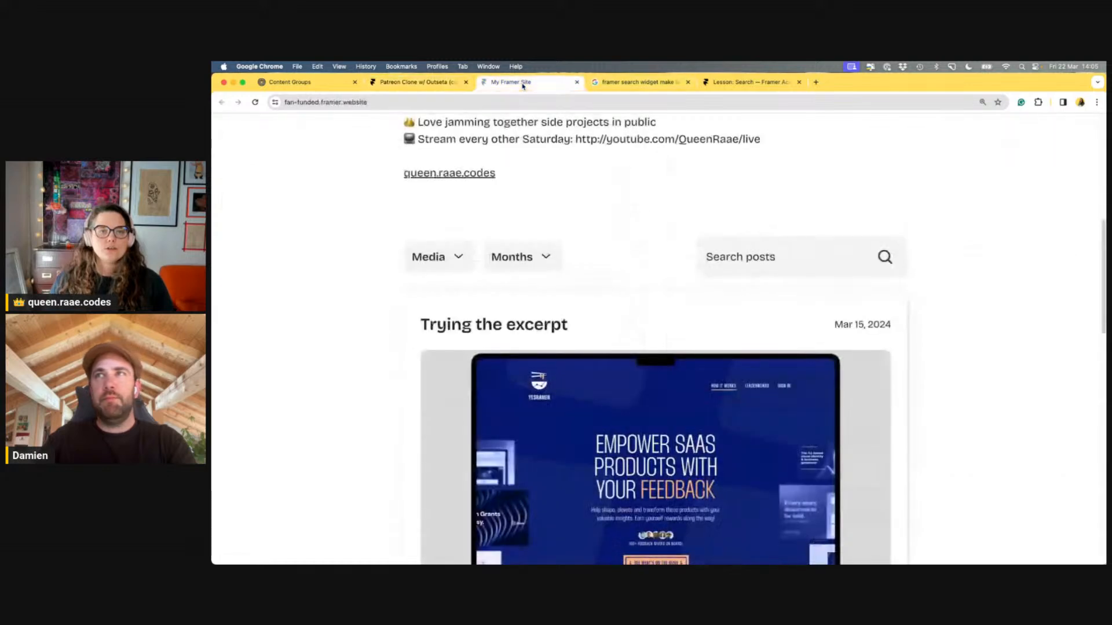
left_click(510, 101)
key("super+v")
key("Return")
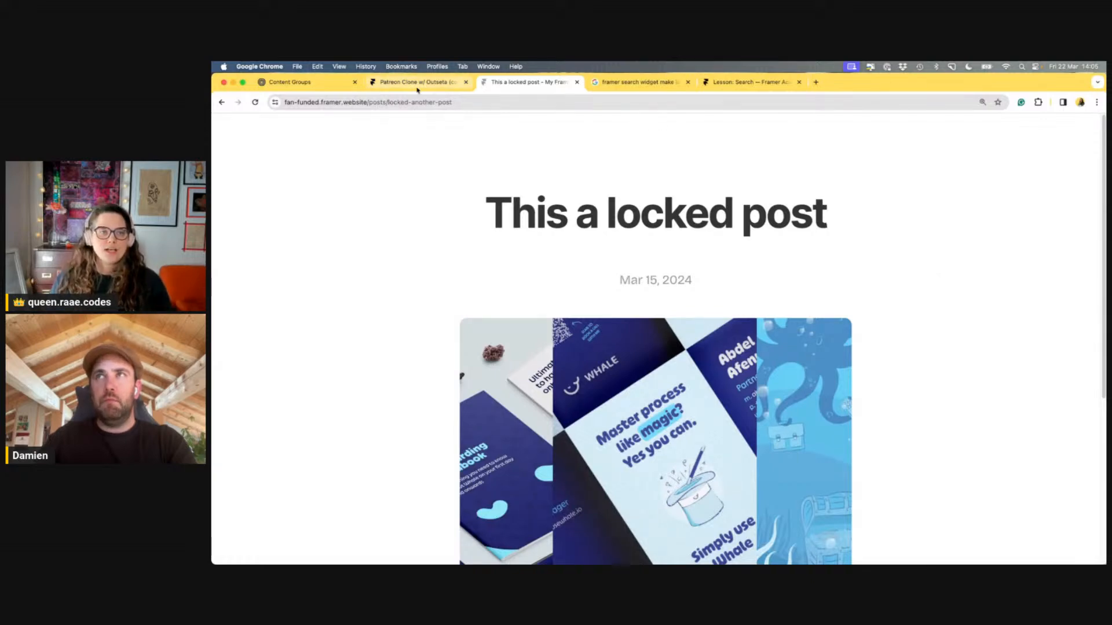
Open the site's homepage domain in the Google tab and zoom it to 200%
left_click_drag(360, 103, 290, 103)
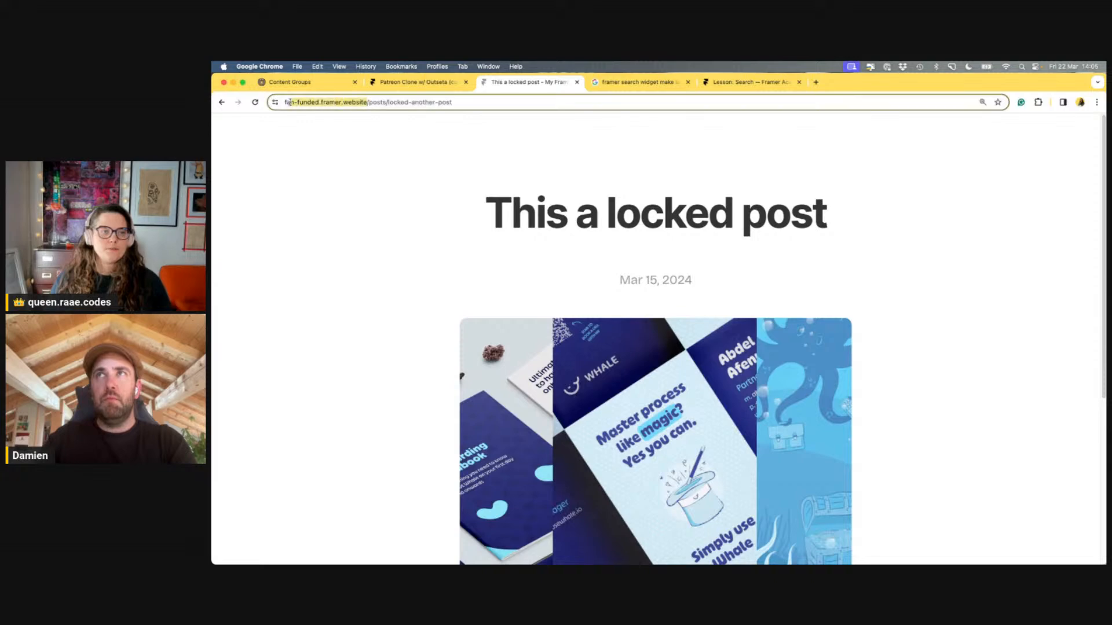
key("super+c")
left_click(637, 82)
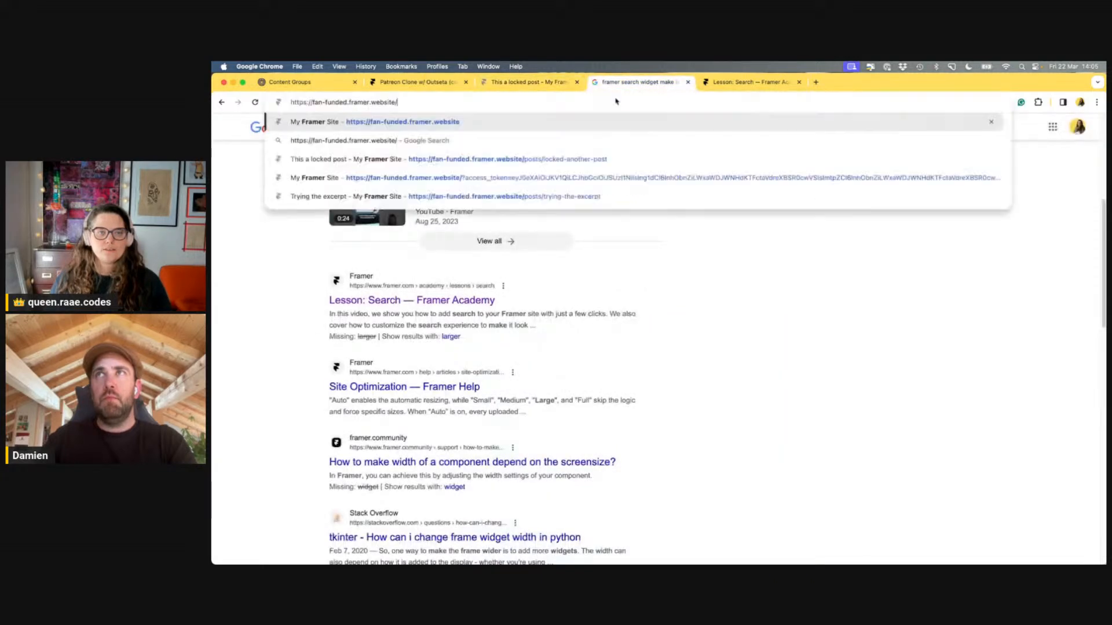
left_click(614, 99)
key("super+v")
key("Return")
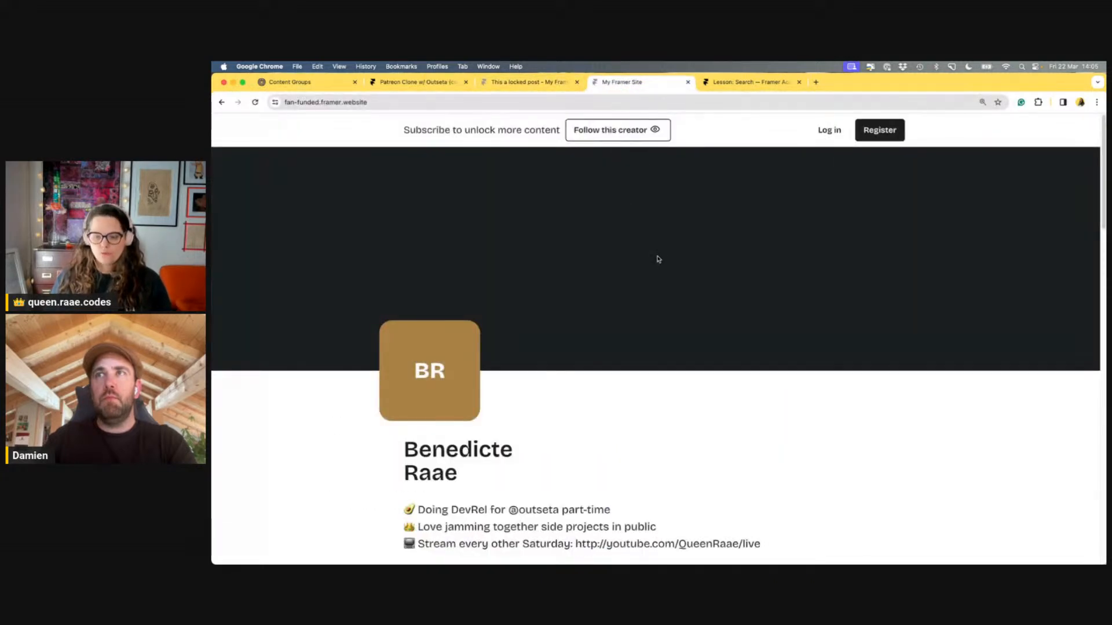
key("super+equal")
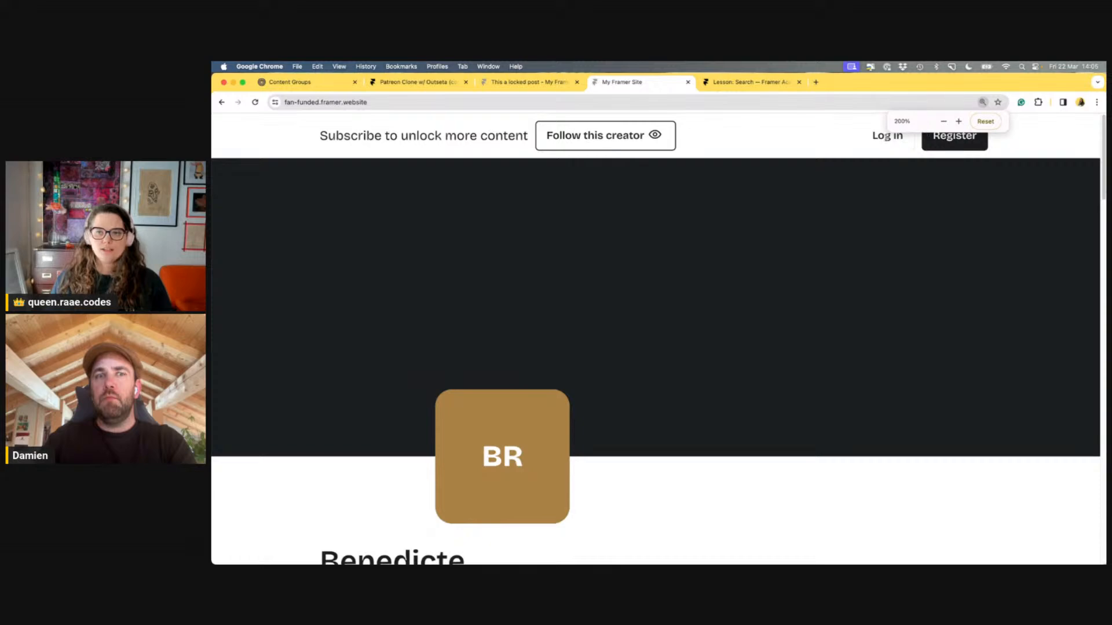
Back on the locked post, highlight 'locked' in its URL, then go to Outseta's Protected Content page
left_click(515, 81)
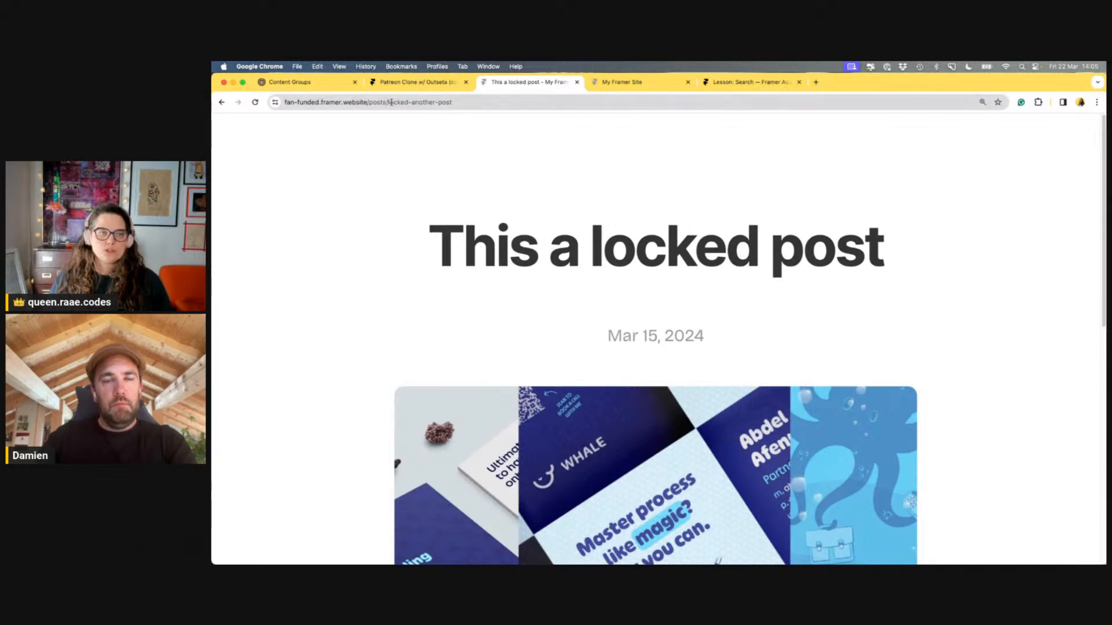
left_click_drag(387, 102, 411, 103)
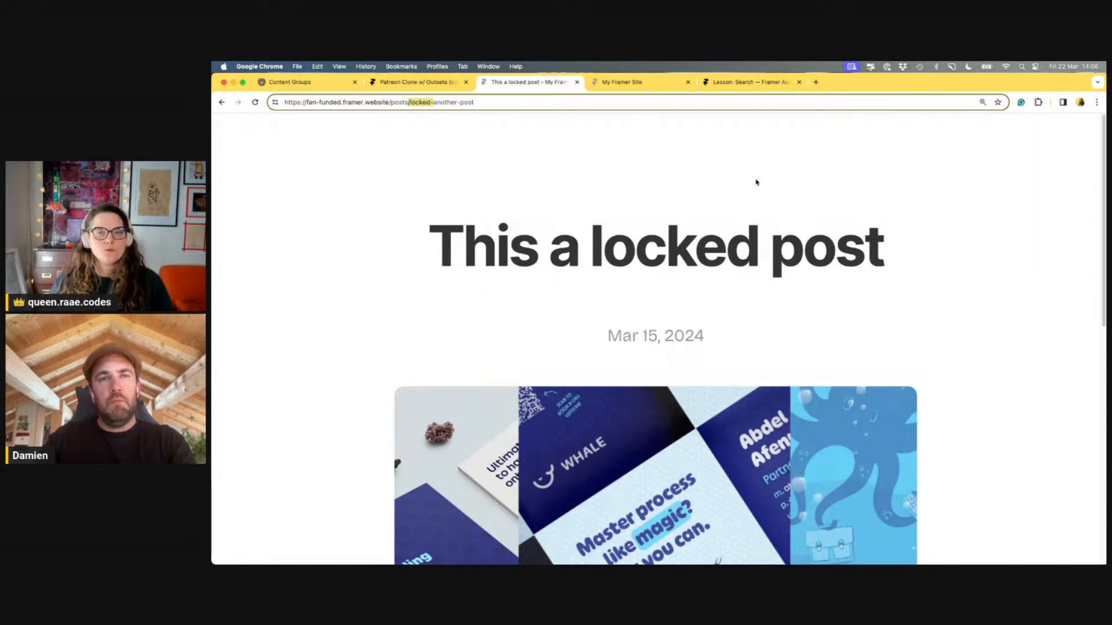
left_click(294, 82)
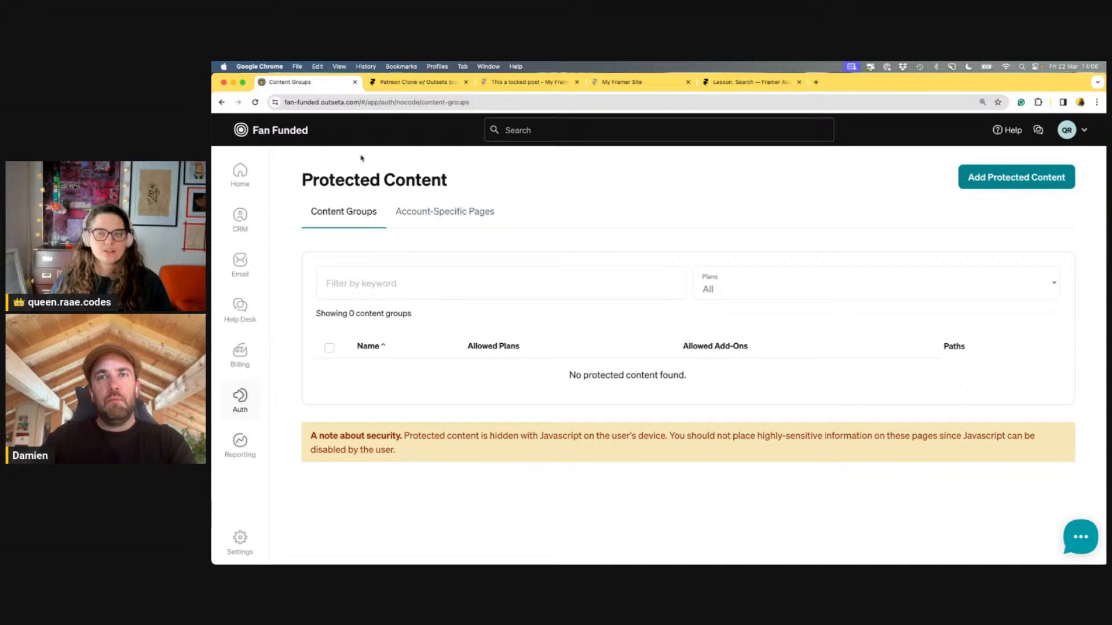
Add a new protected content group named 'Member only content'
left_click(1014, 178)
type("L")
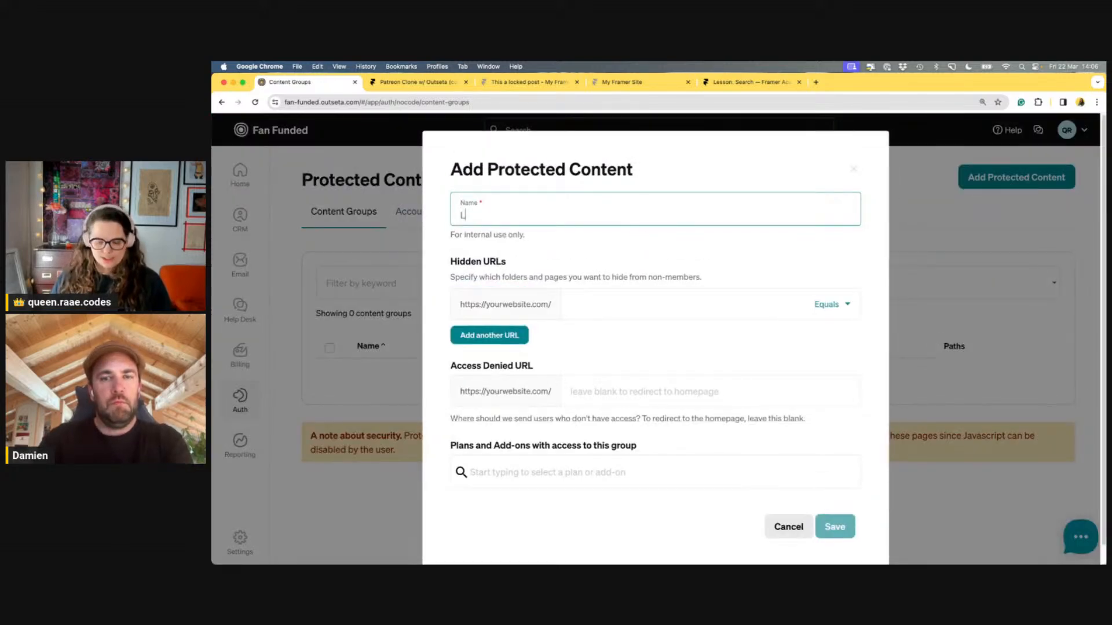
type("ocked content")
key("super+a")
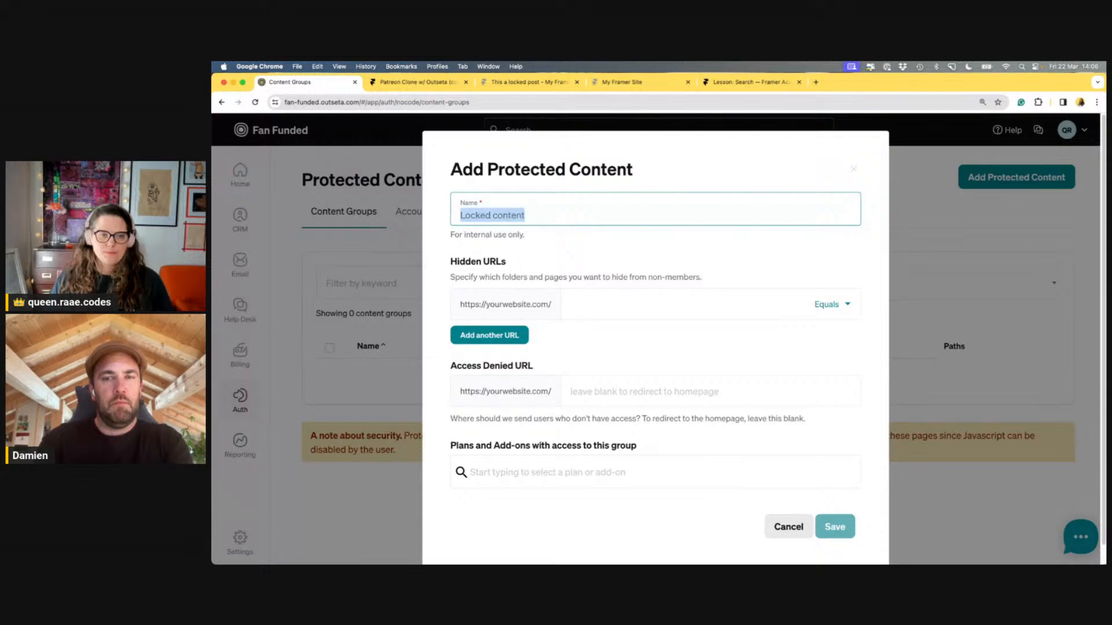
type("Member only ")
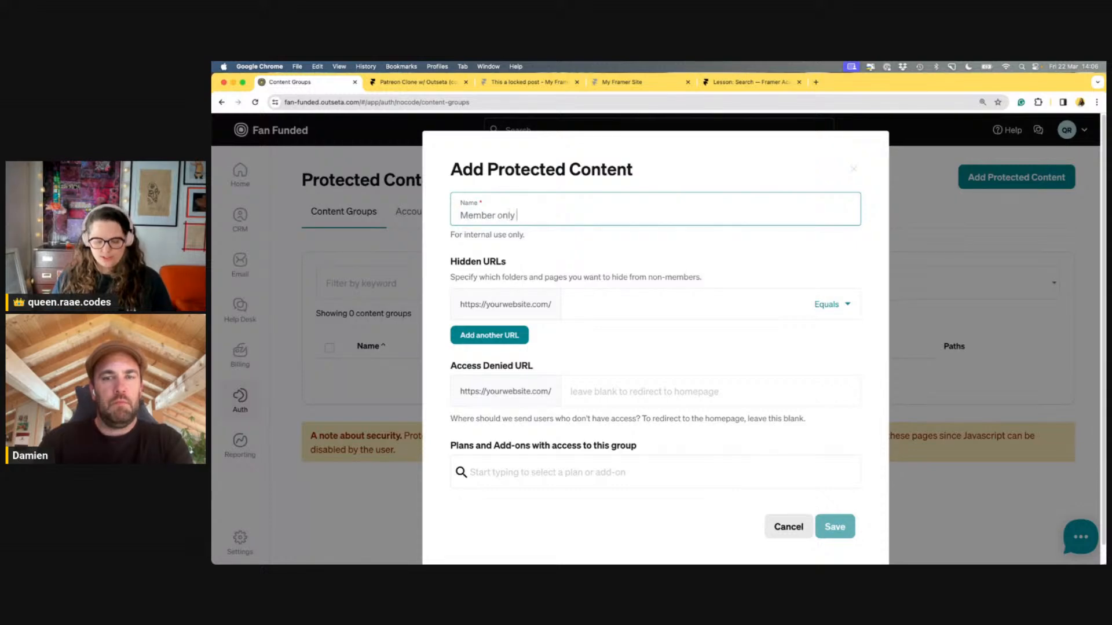
type("content")
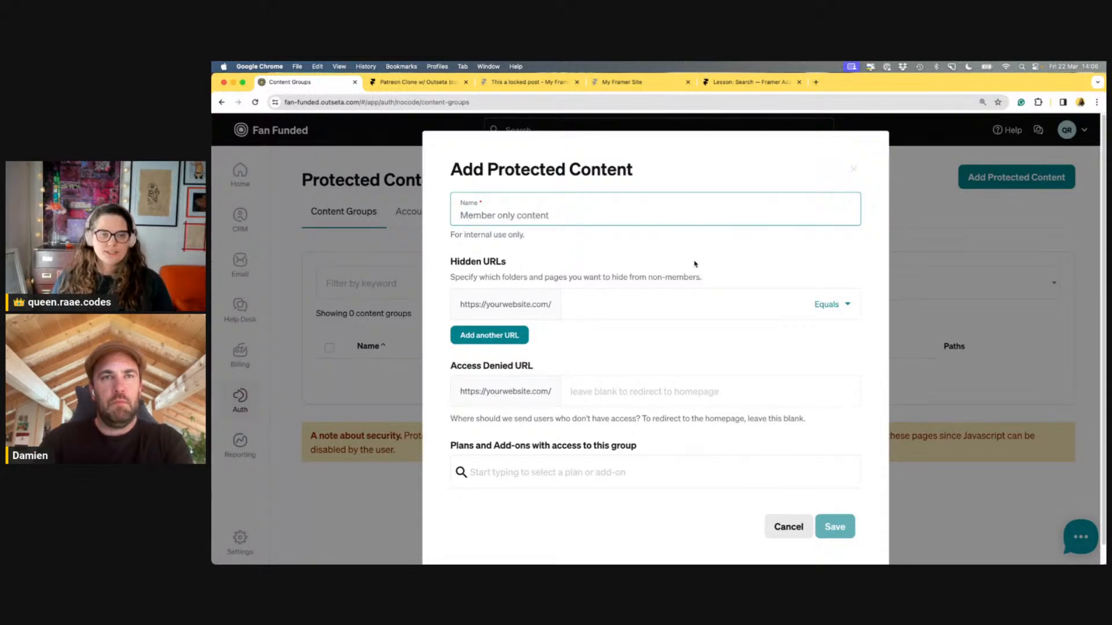
Set the group's hidden URL path to posts/locked-, copied from the locked post's address, with Equals matching
left_click(678, 305)
type("posts")
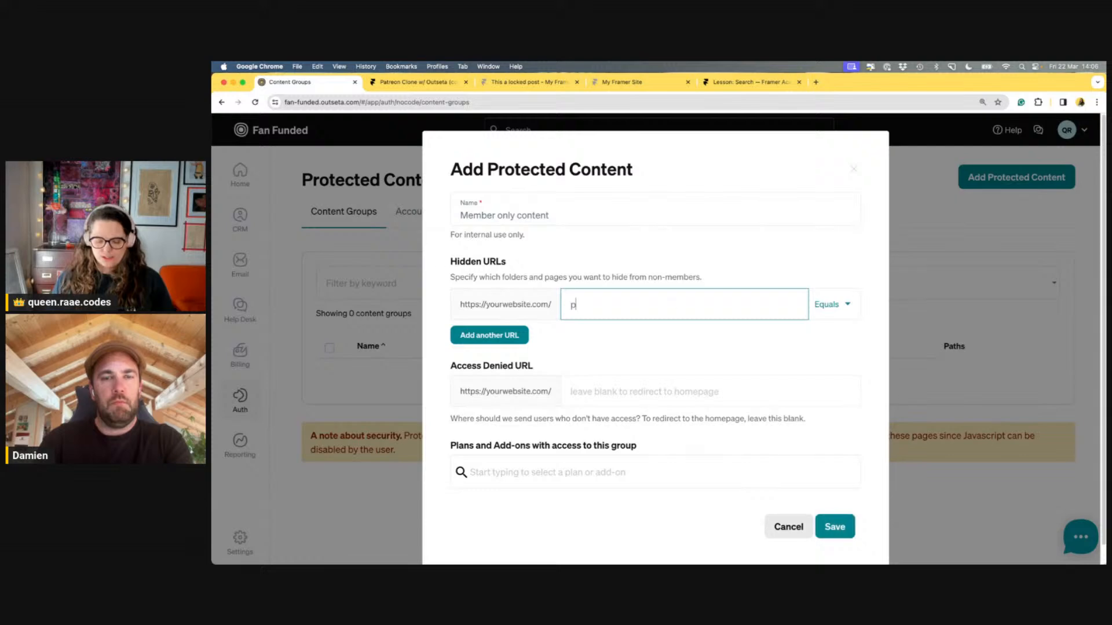
left_click(623, 82)
left_click(524, 82)
left_click(434, 102)
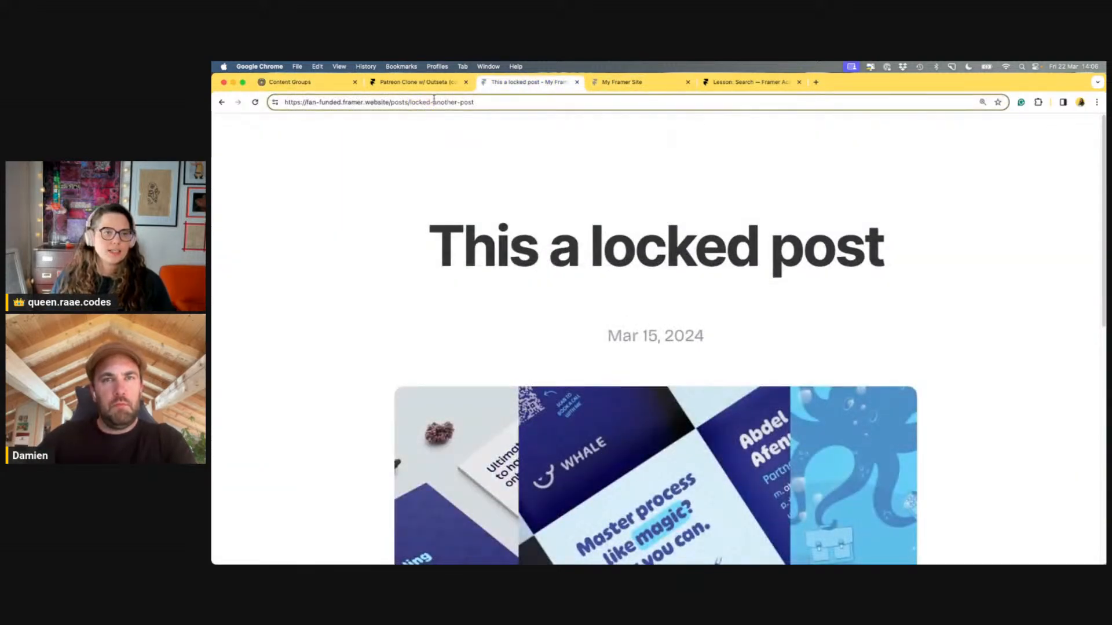
left_click_drag(390, 102, 433, 101)
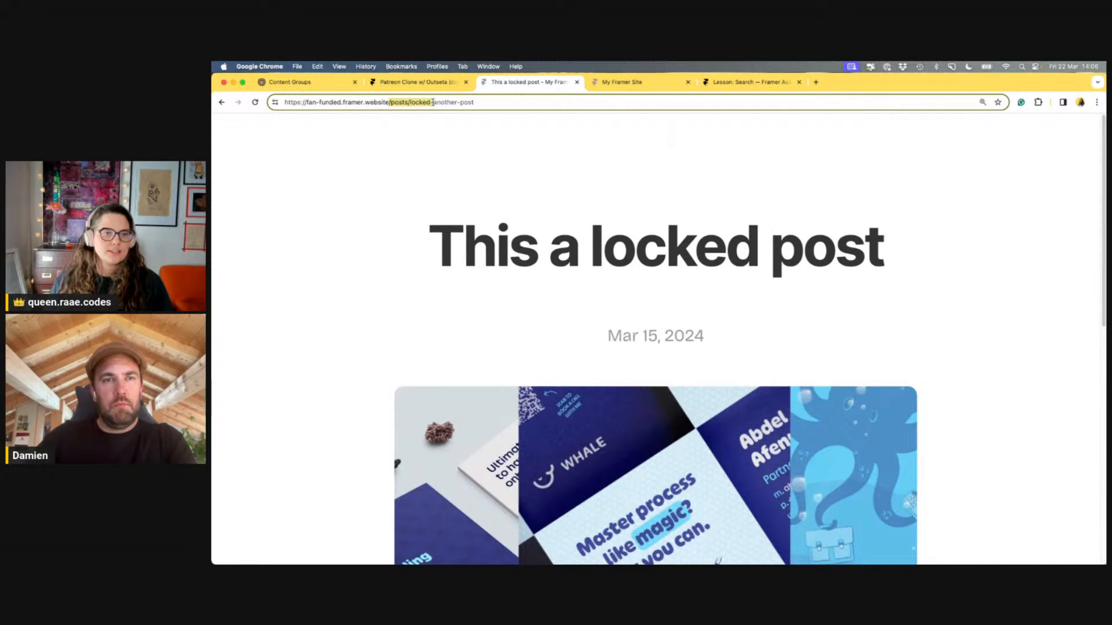
left_click(338, 86)
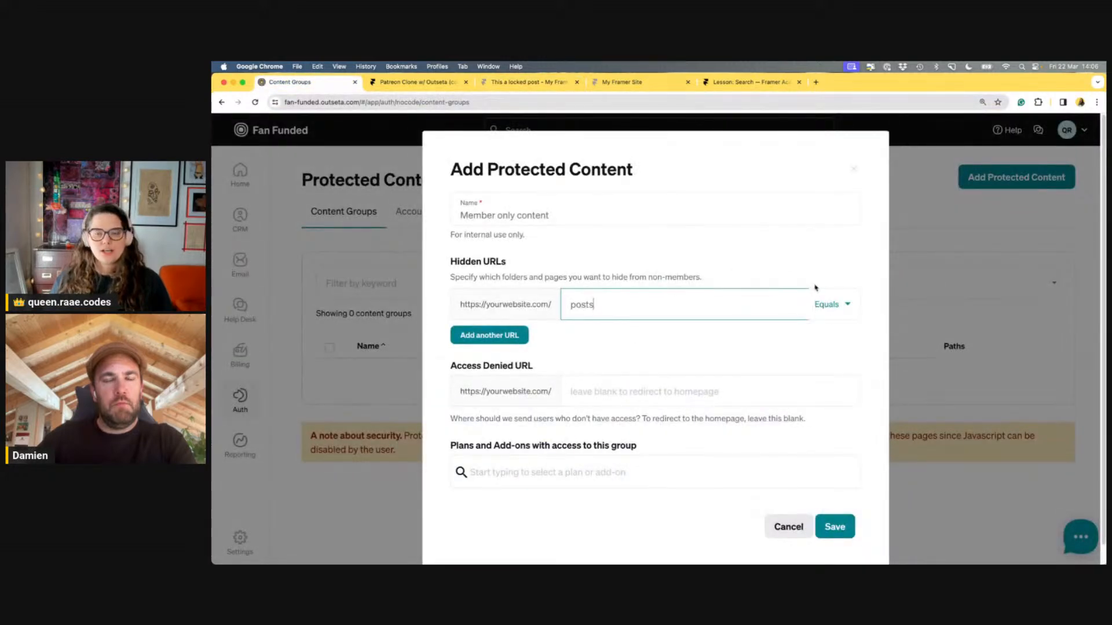
left_click(838, 310)
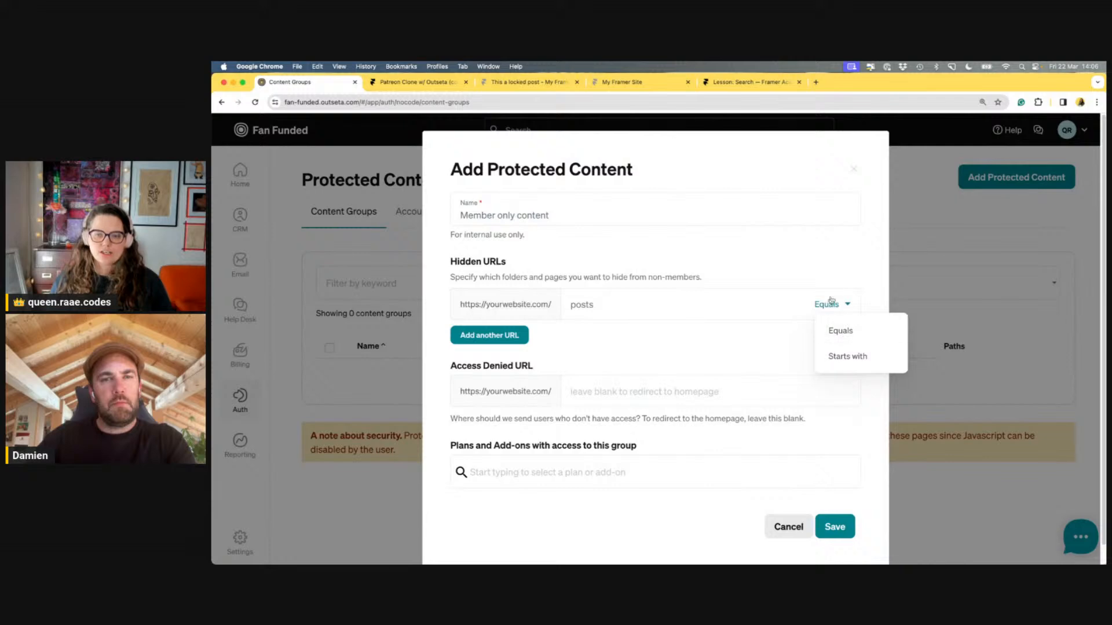
left_click(829, 300)
double_click(658, 304)
key("super+v")
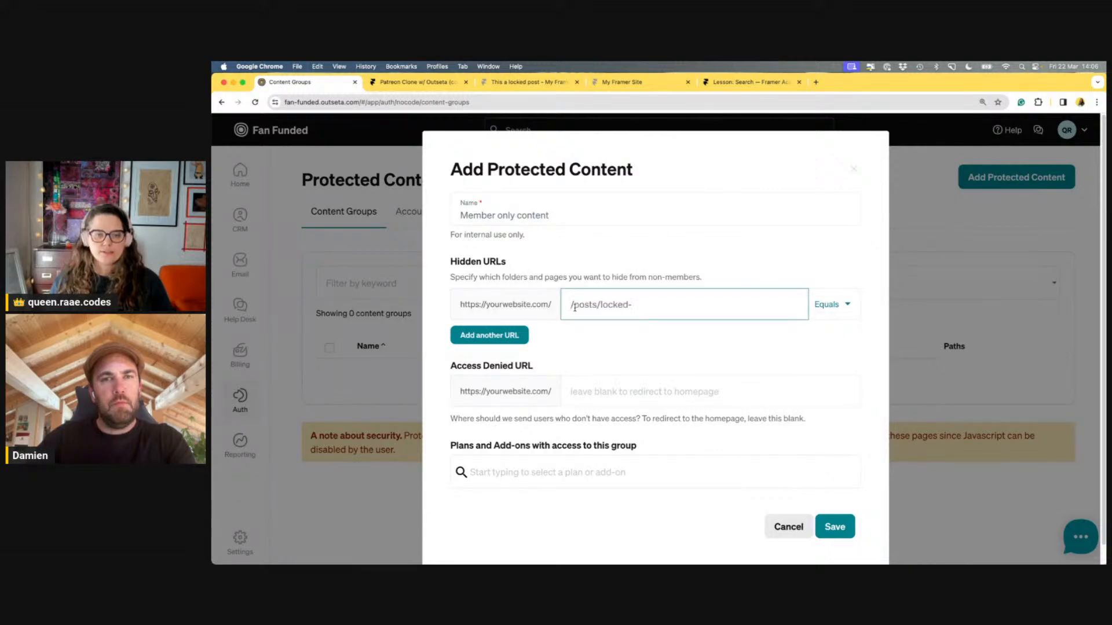
key("BackSpace")
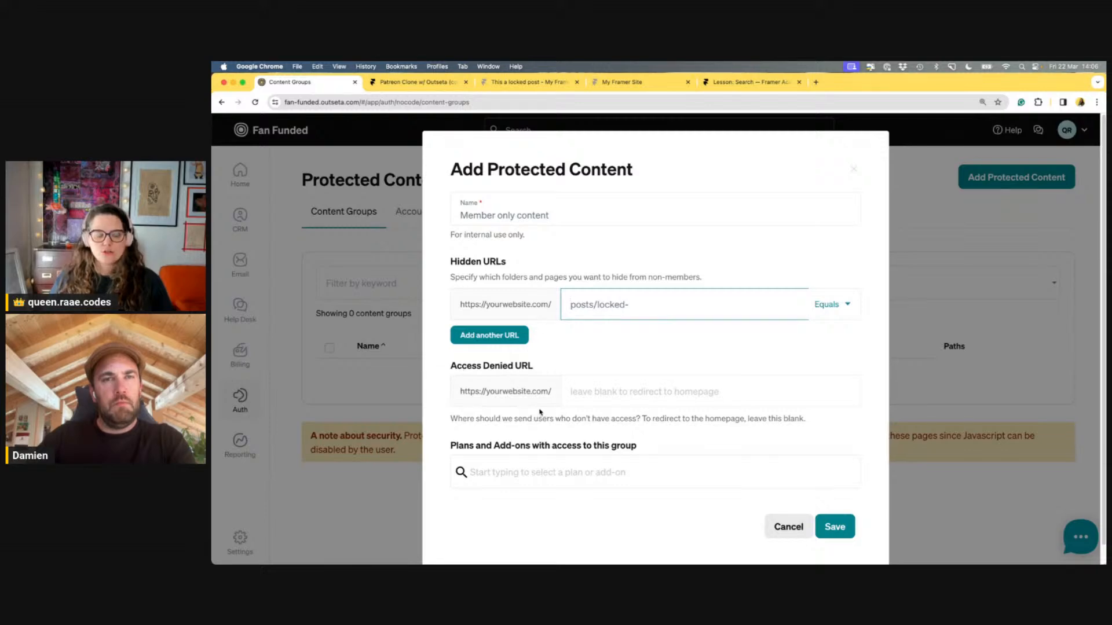
Grant the Full Access plan access to the group
left_click(623, 482)
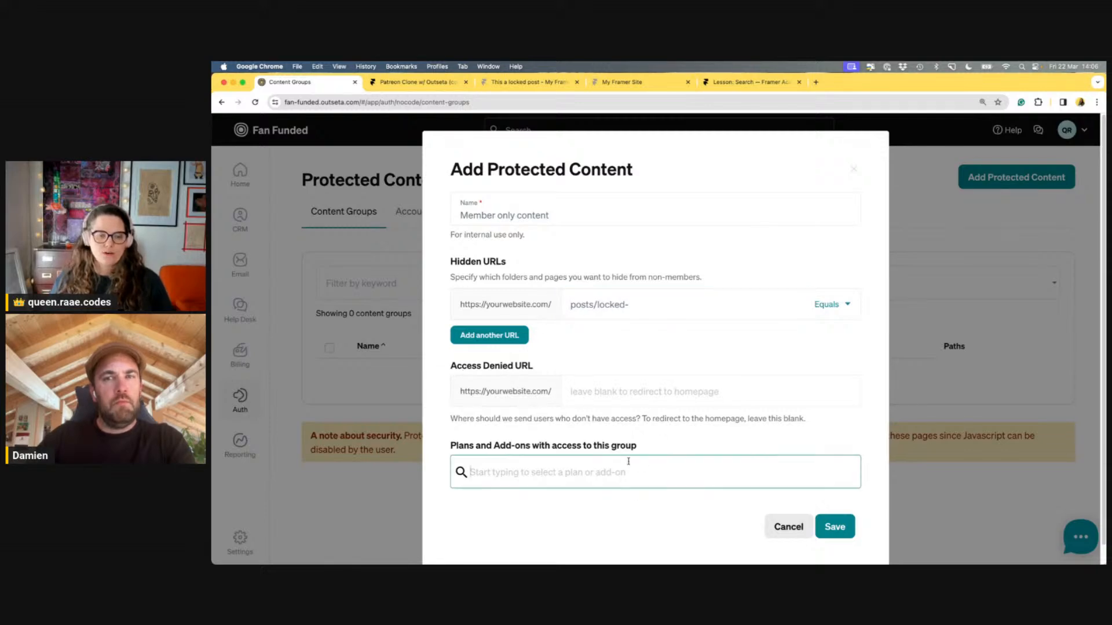
type("me")
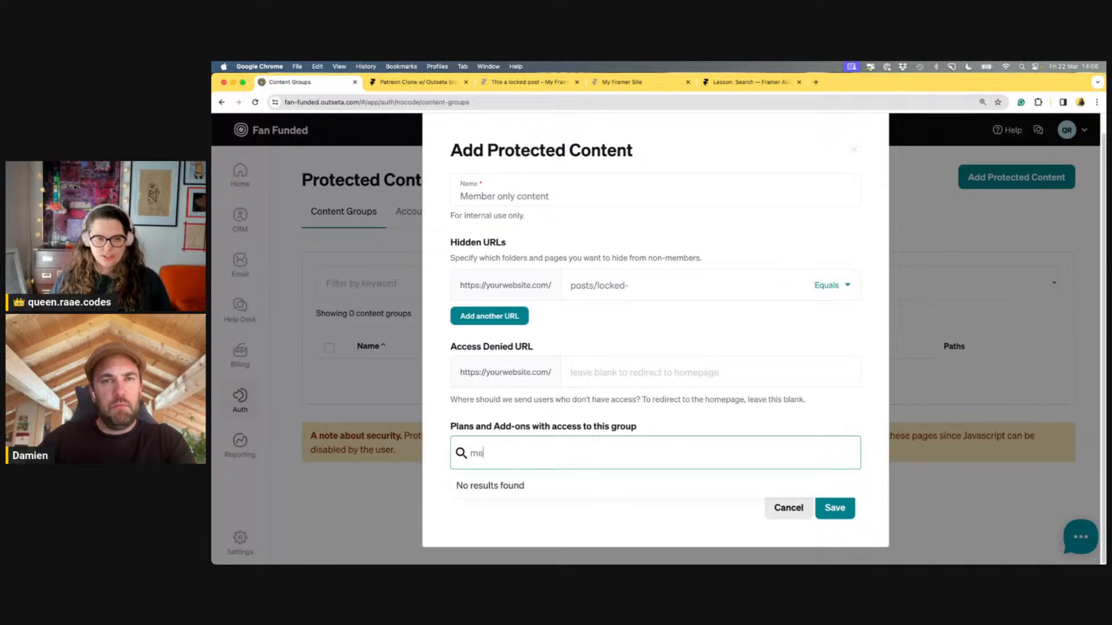
key("BackSpace")
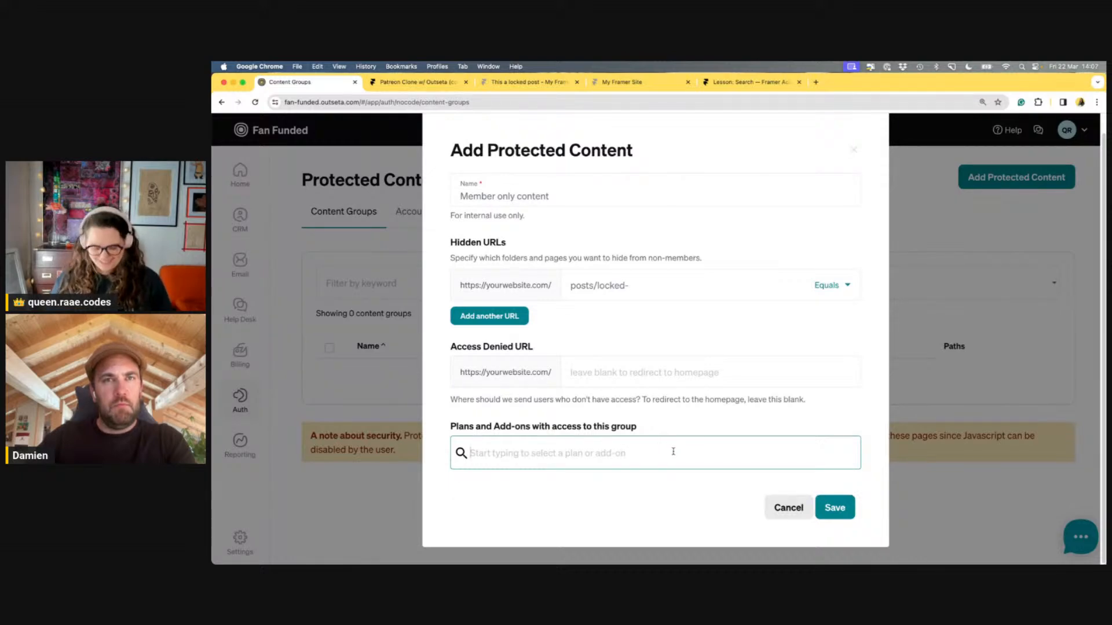
type("full")
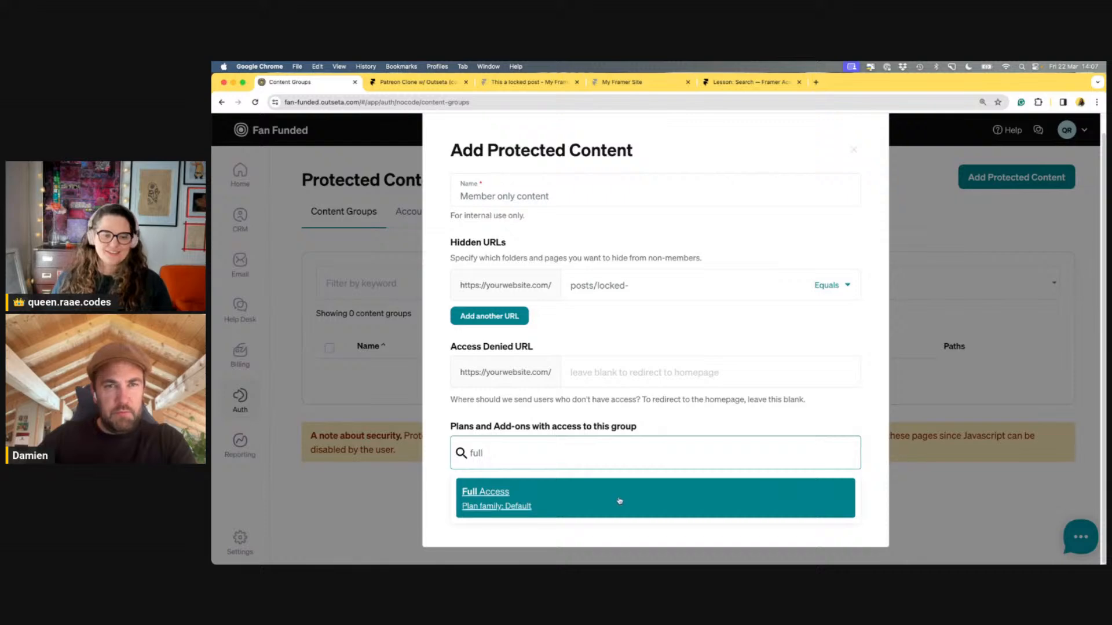
left_click(619, 501)
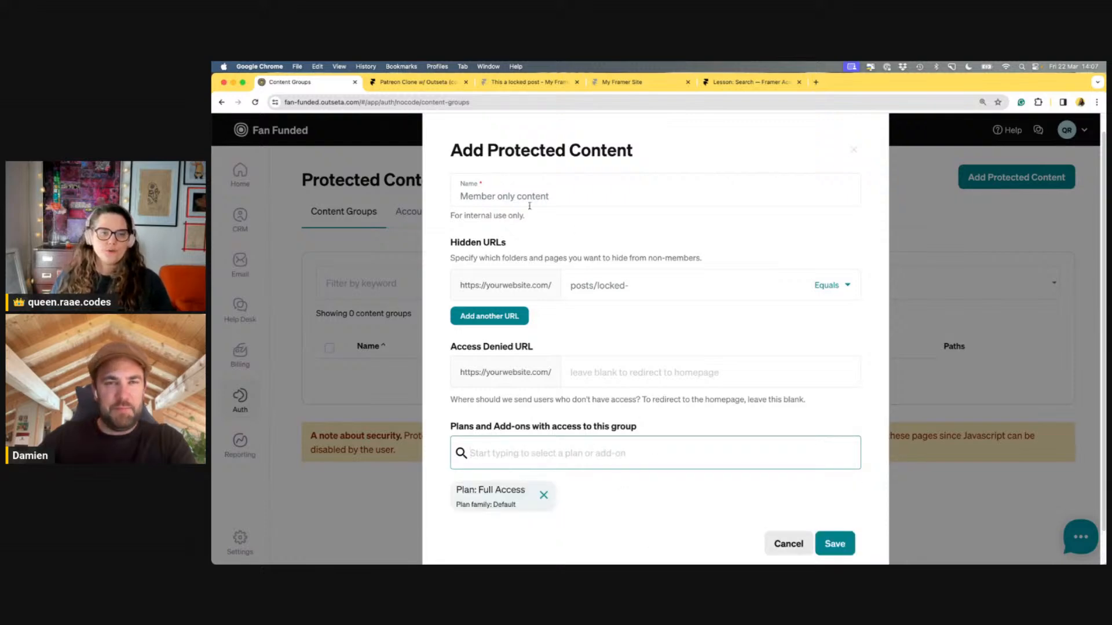
Rename the group to 'Full access content' and save it, dismissing the propagation notice
scroll(488, 193, "down", 1)
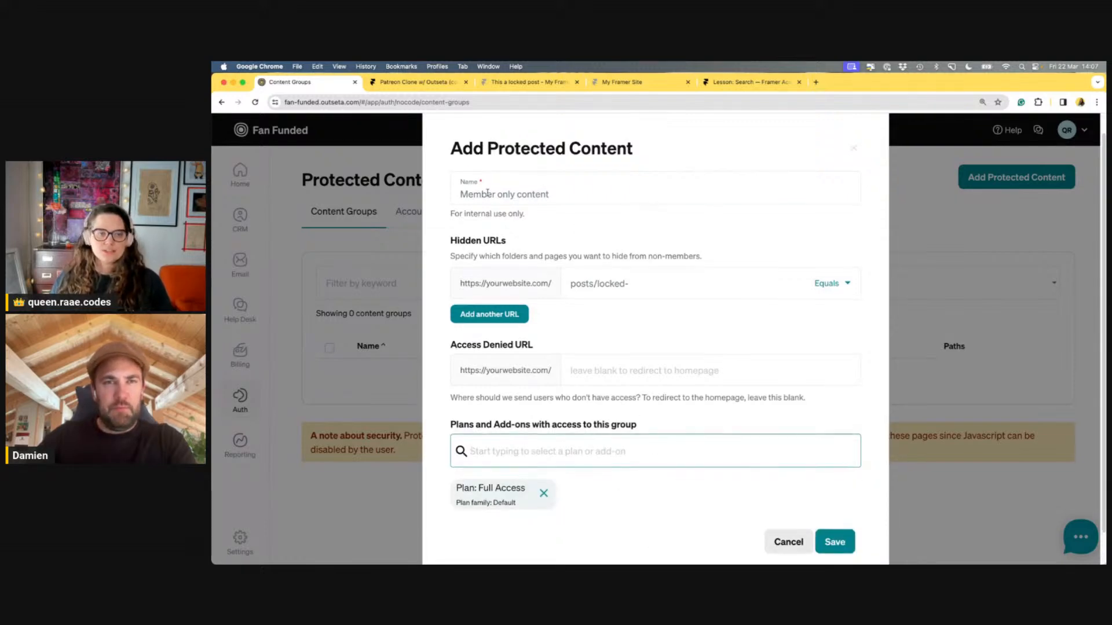
double_click(487, 193)
type("Full acce")
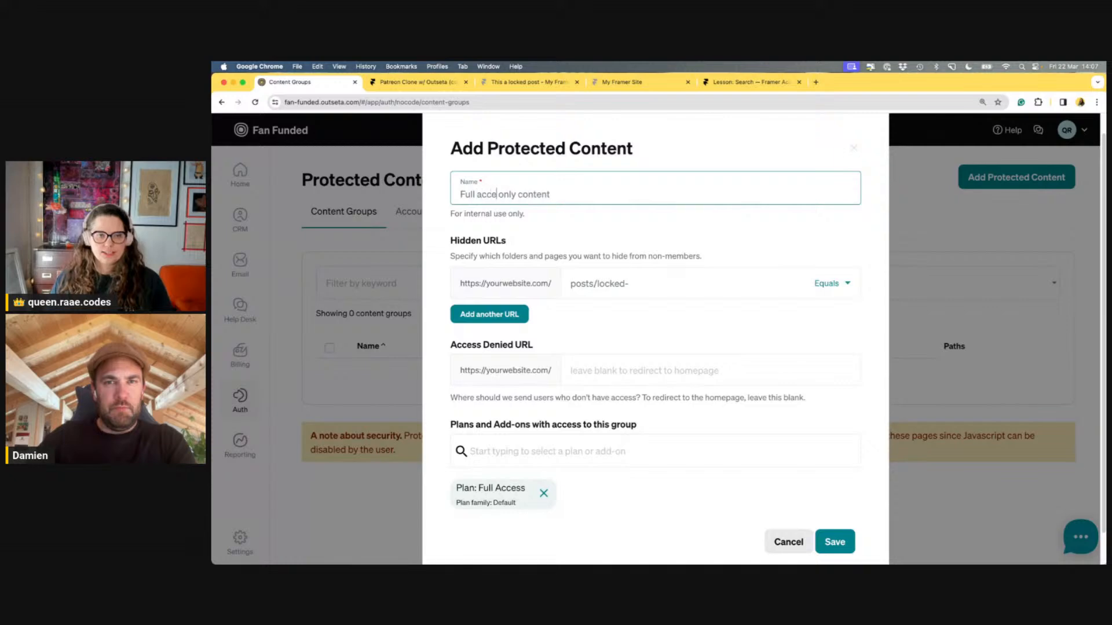
type("ss")
key("shift+alt+Right")
key("BackSpace")
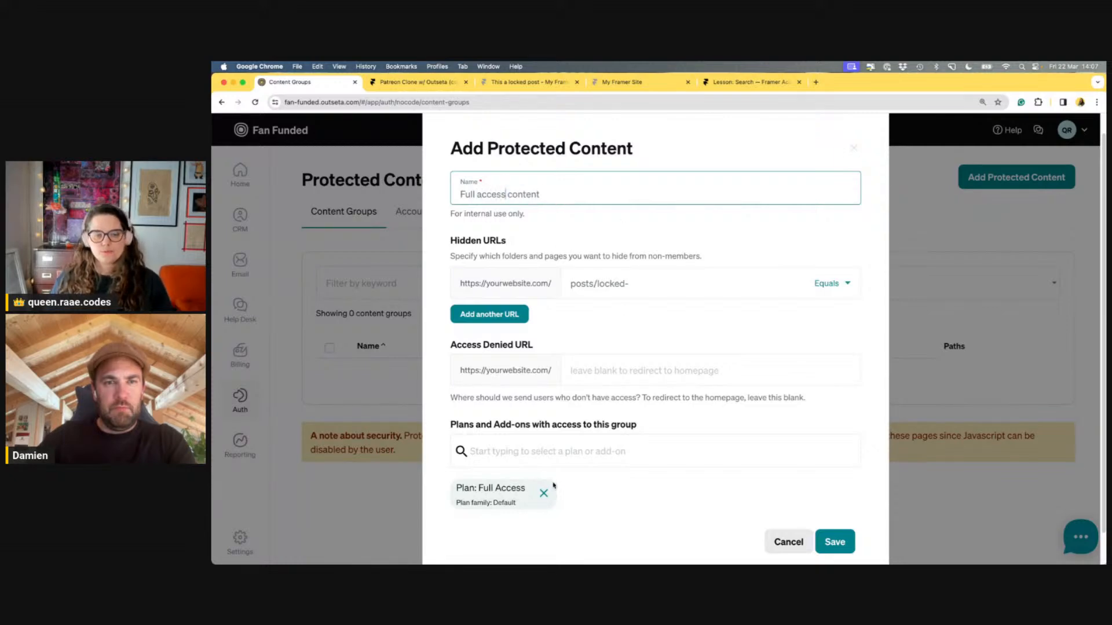
left_click(836, 541)
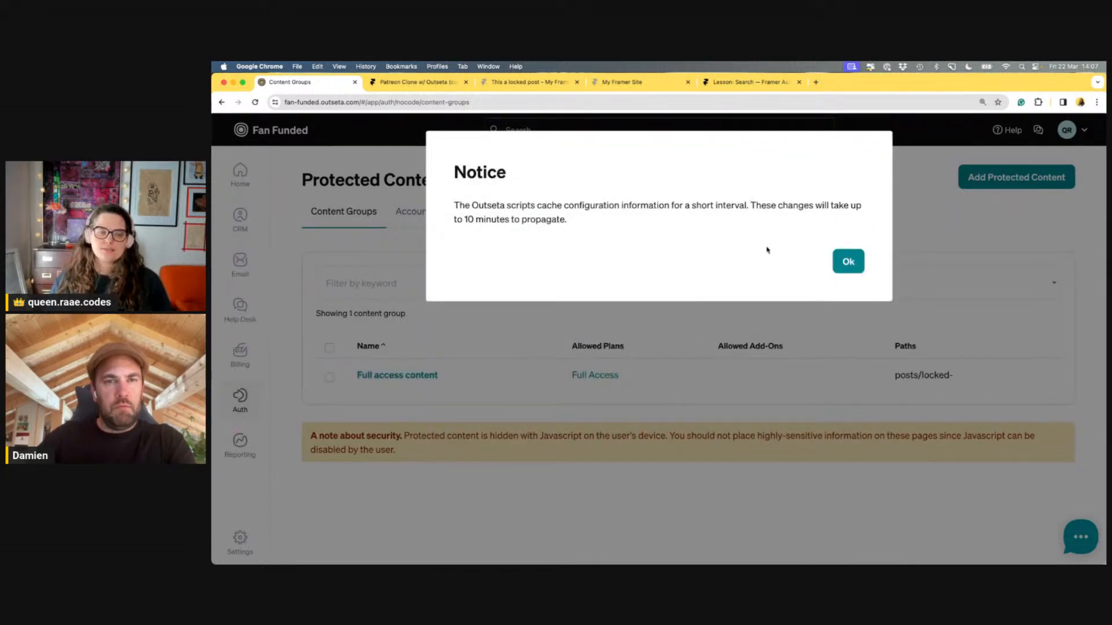
left_click(851, 272)
After checking the locked post, change the Full access content rule from Equals to Starts with and save
left_click(541, 84)
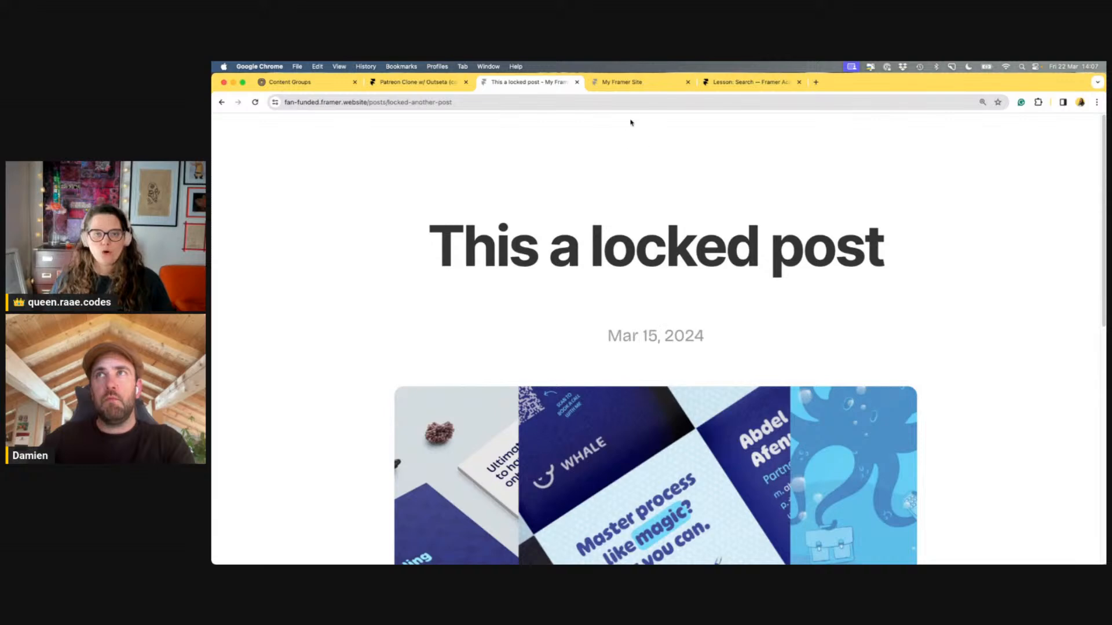
left_click(296, 82)
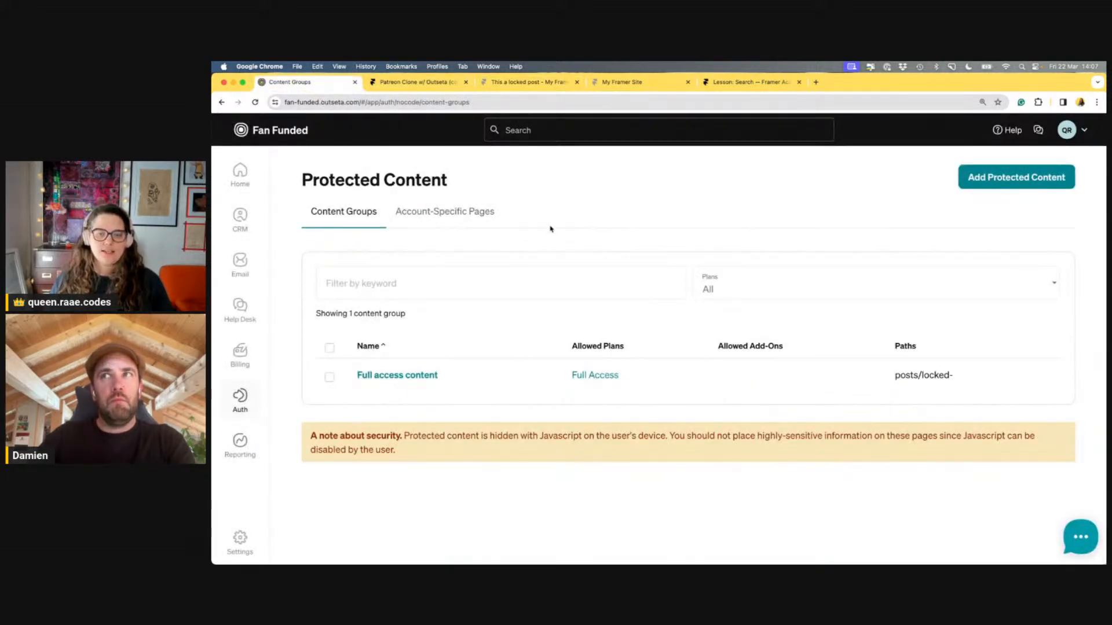
left_click(426, 377)
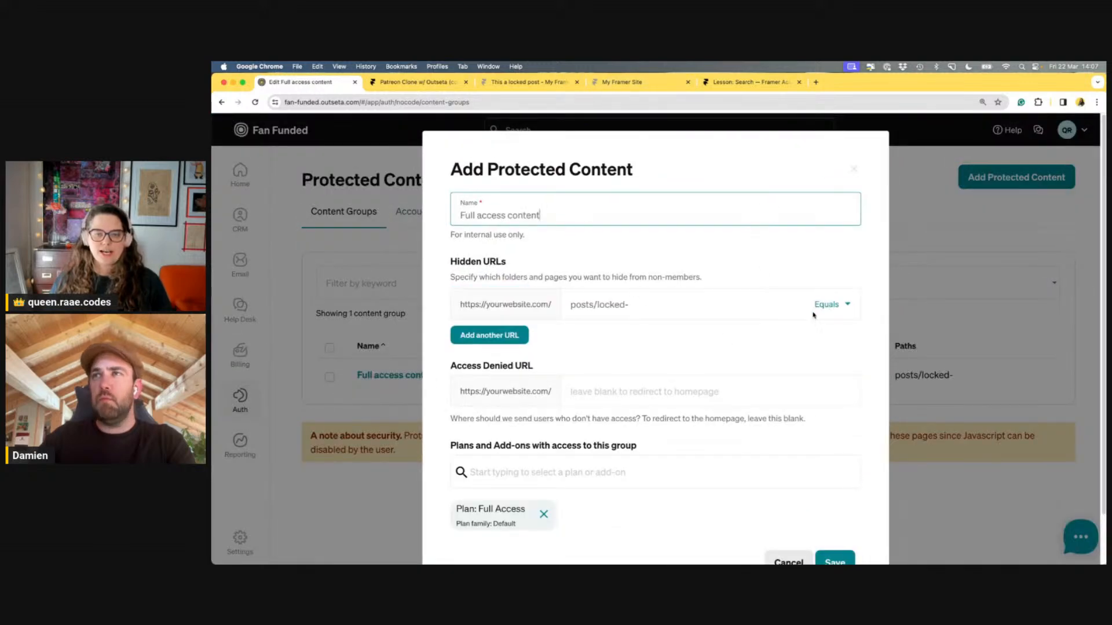
left_click(859, 303)
left_click(845, 358)
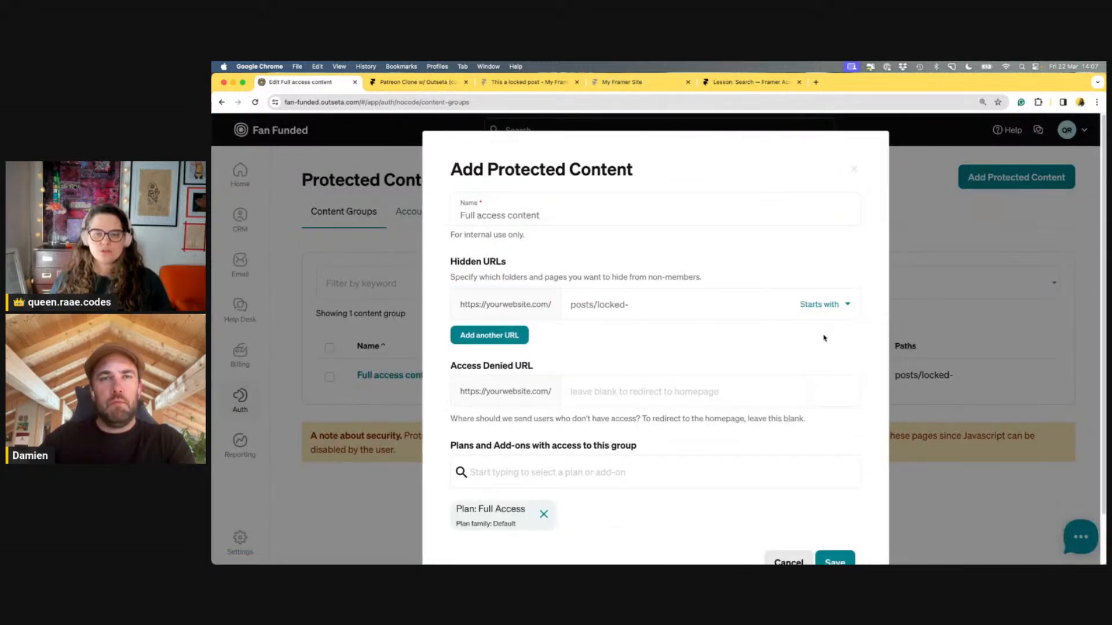
scroll(811, 337, "down", 2)
left_click(835, 507)
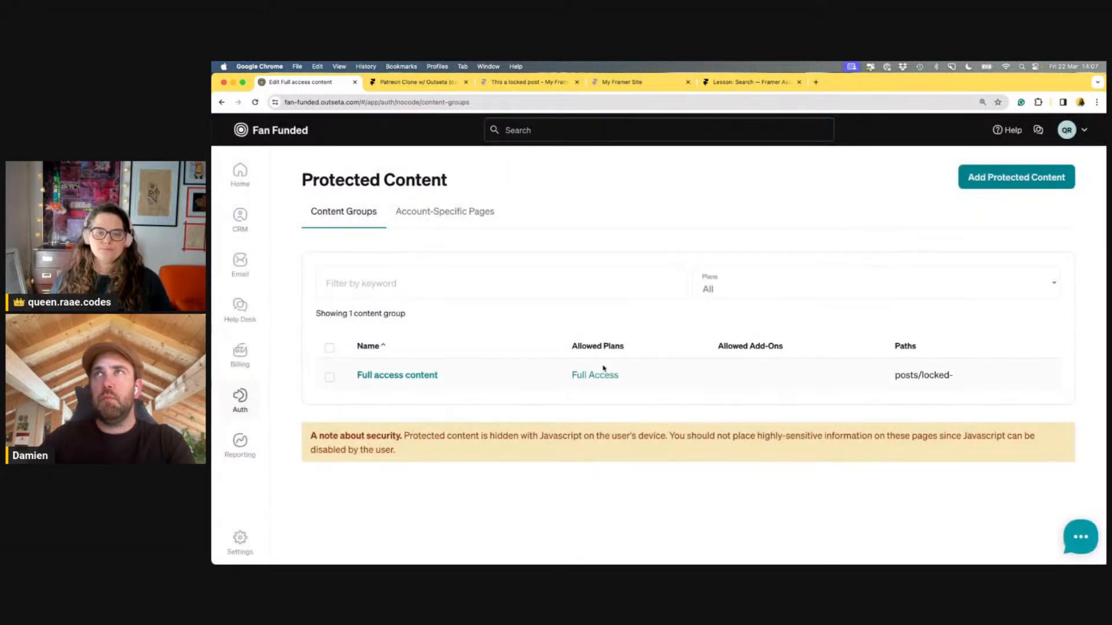
left_click(372, 376)
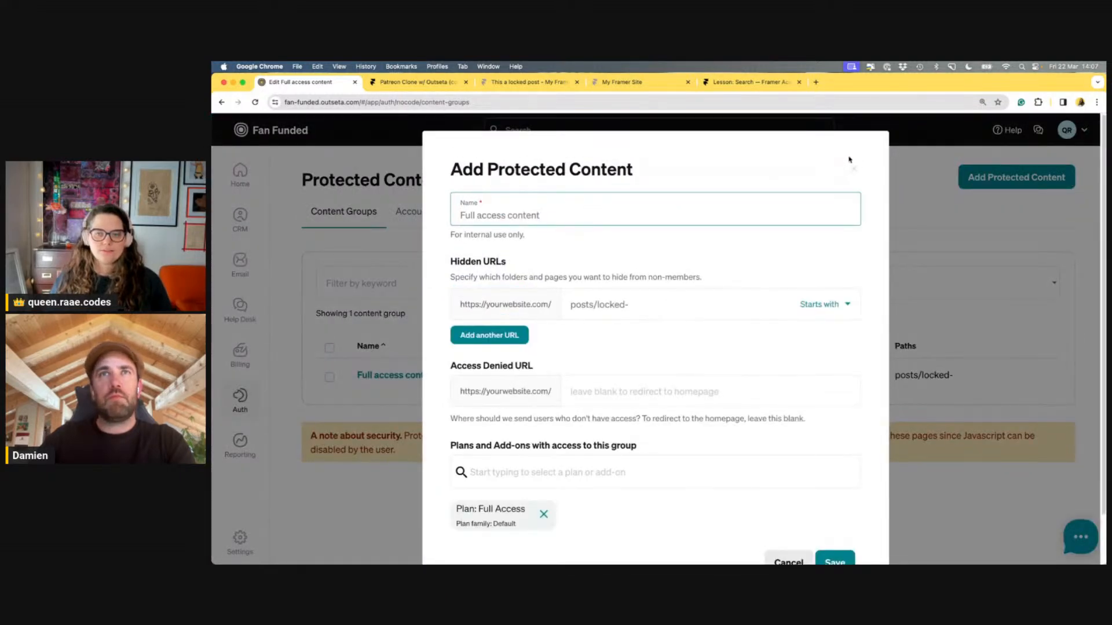
left_click(854, 170)
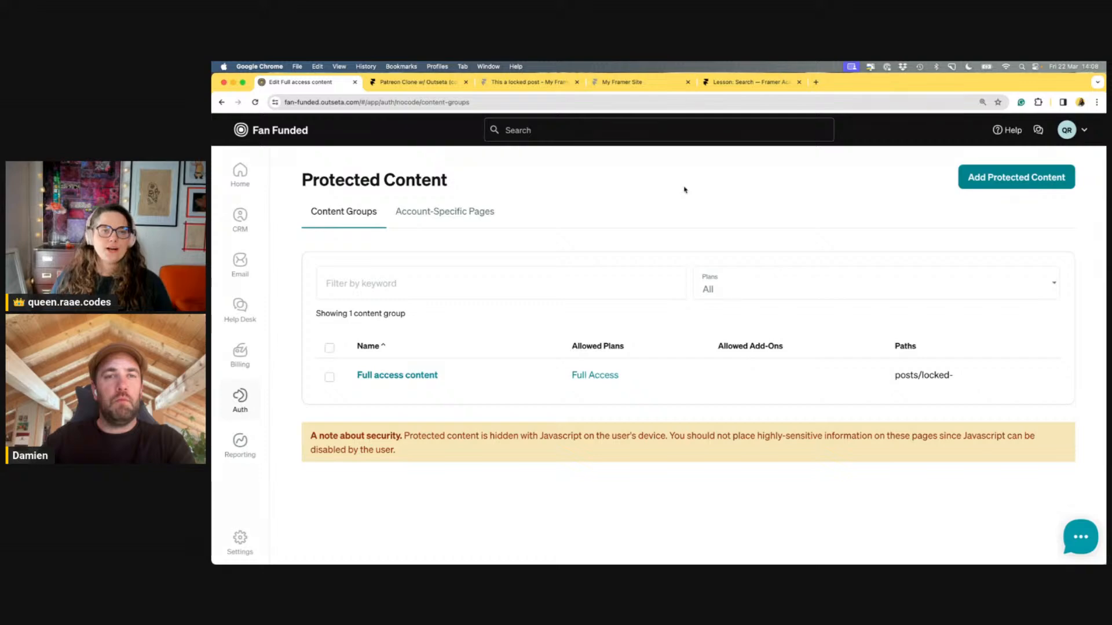
On the live site tab, reset the page zoom to 100%
left_click(534, 83)
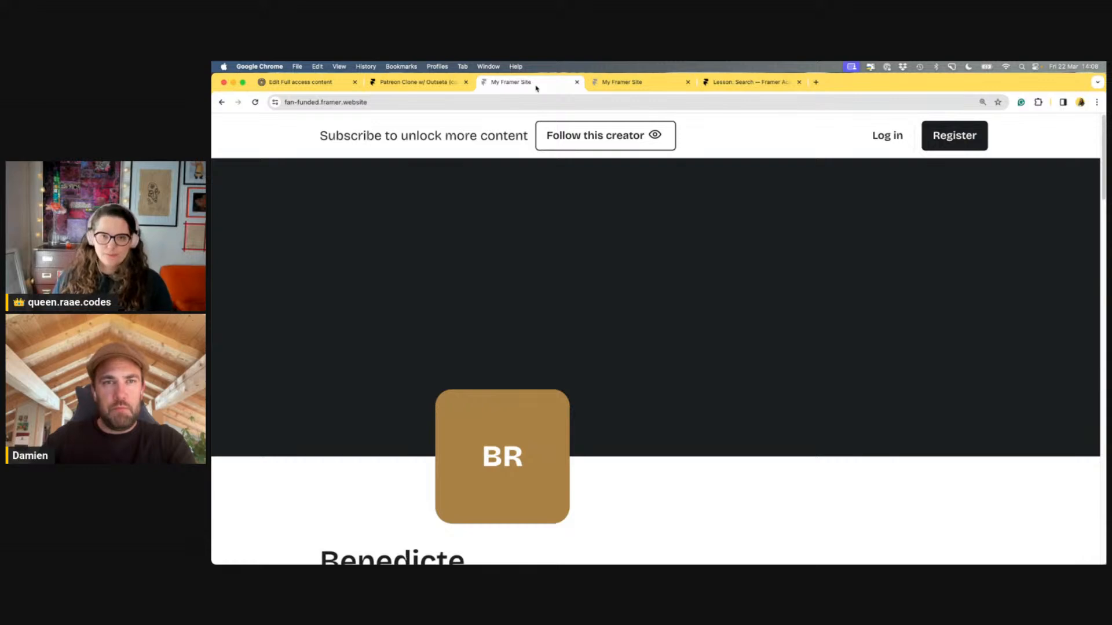
key("super+0")
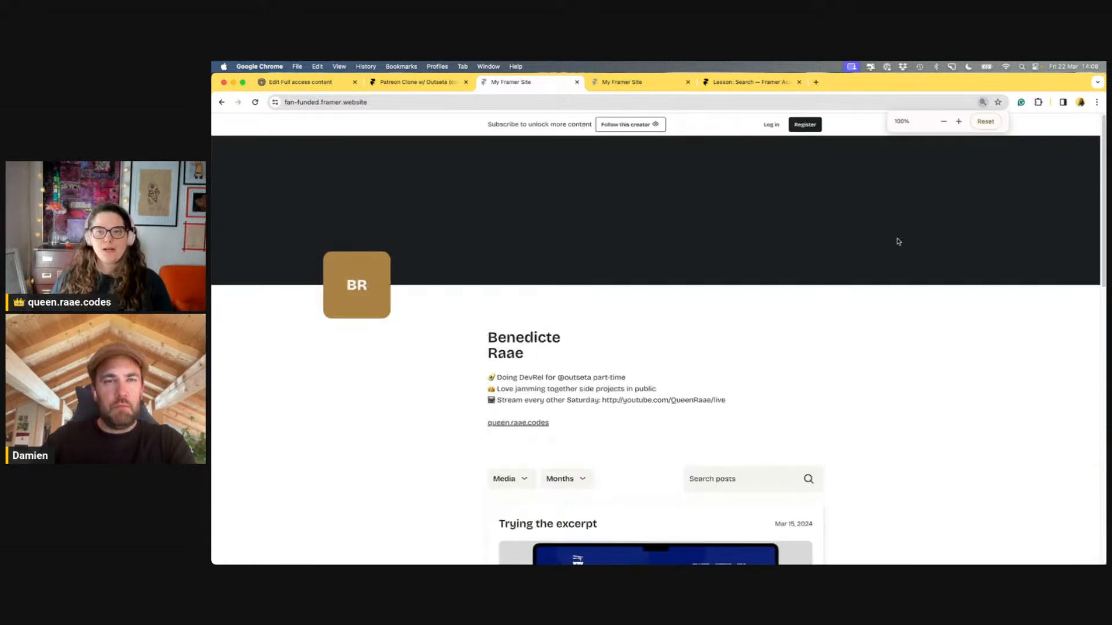
left_click(430, 102)
left_click(430, 102)
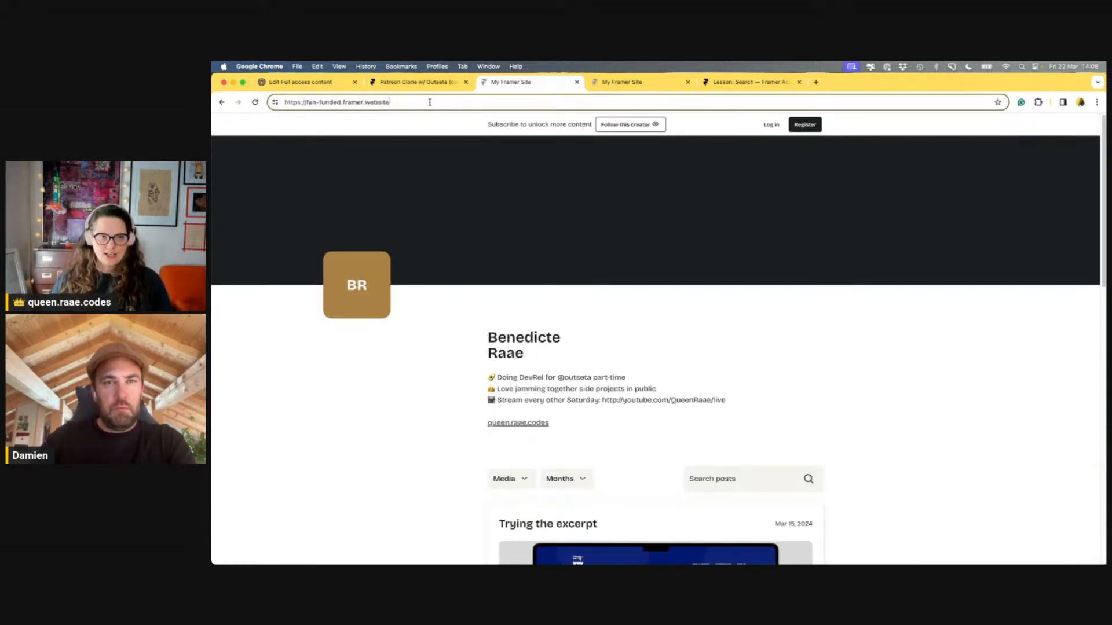
Log in through the site's login form with the member account's e-mail and password
left_click(770, 125)
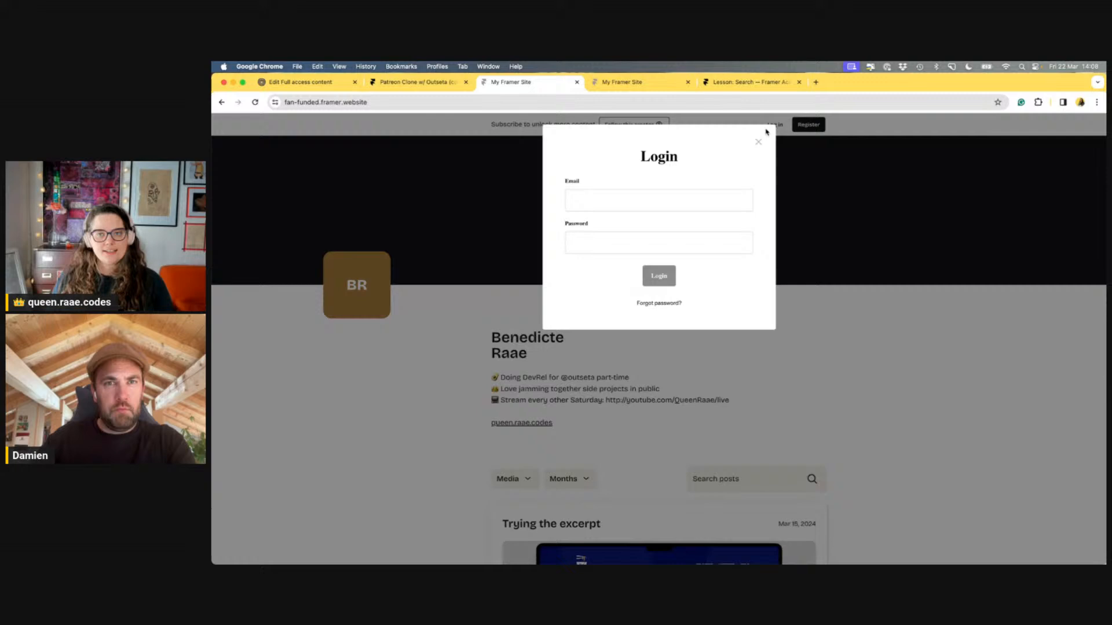
left_click(654, 198)
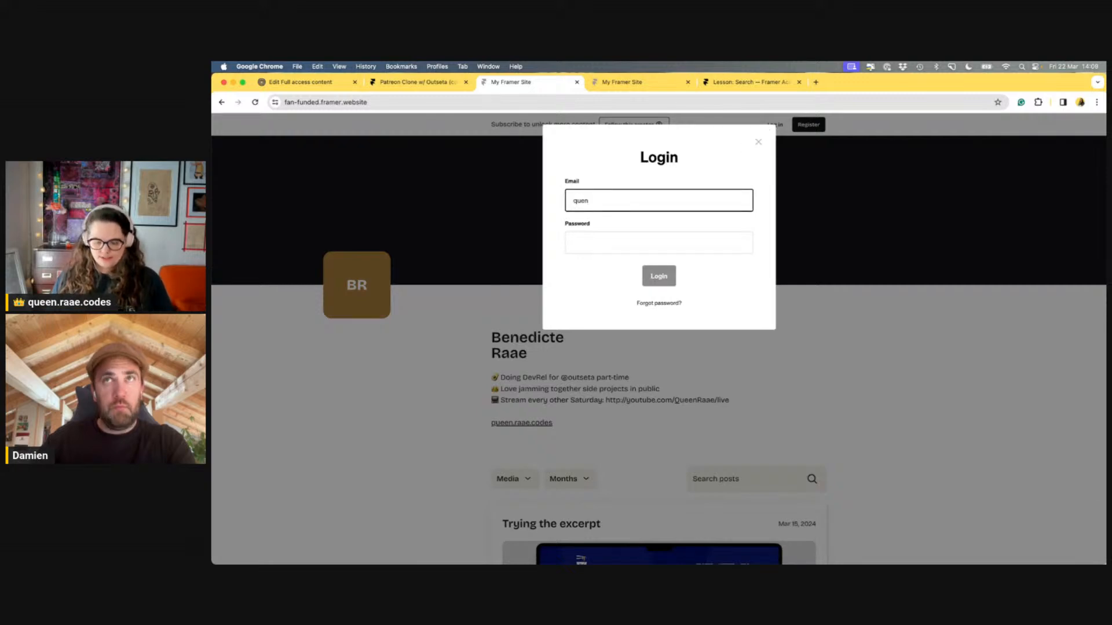
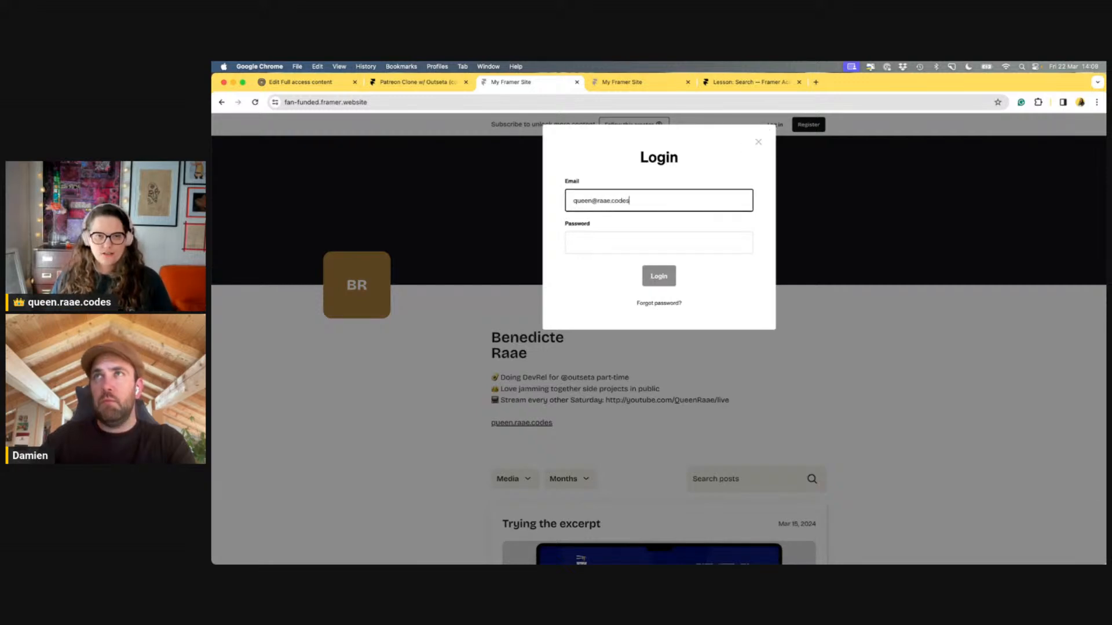
key("Tab")
type("•••••••••")
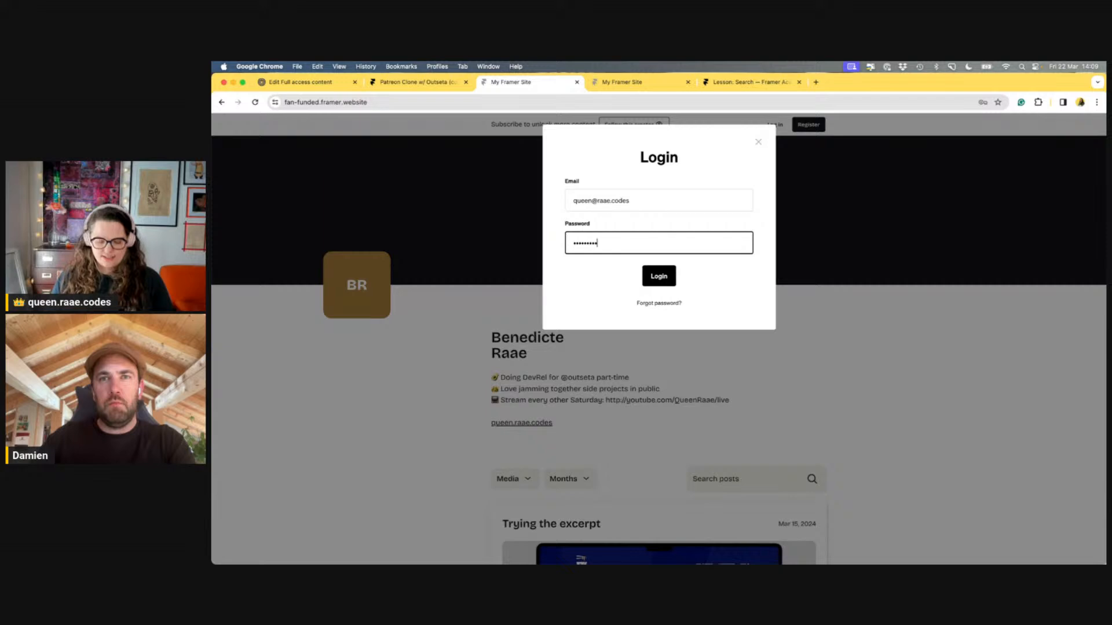
type("•••••")
key("Return")
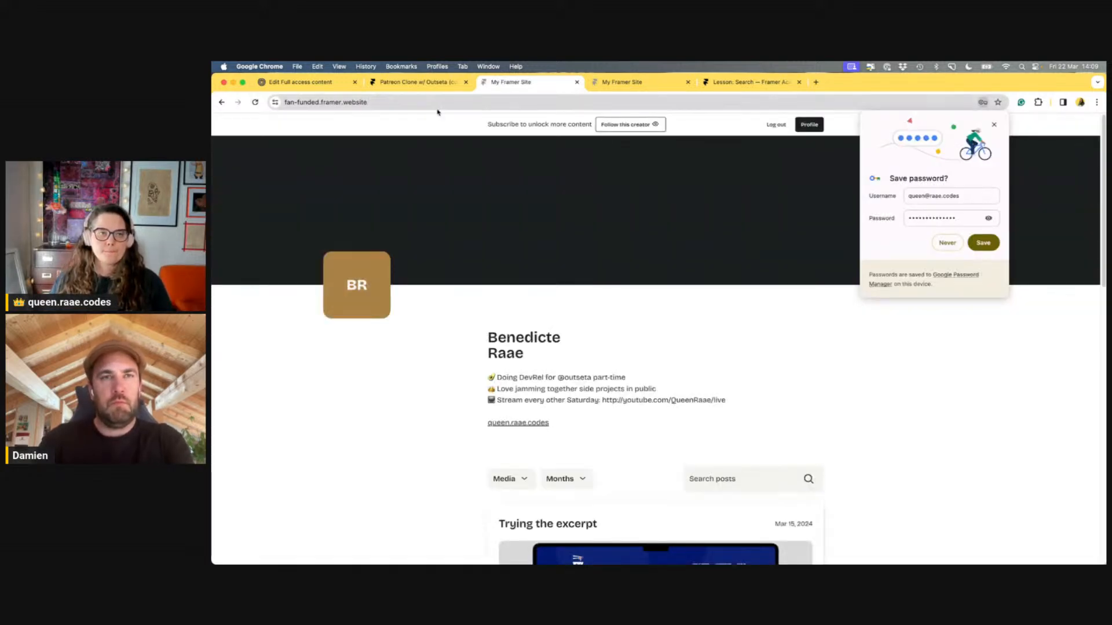
left_click(435, 102)
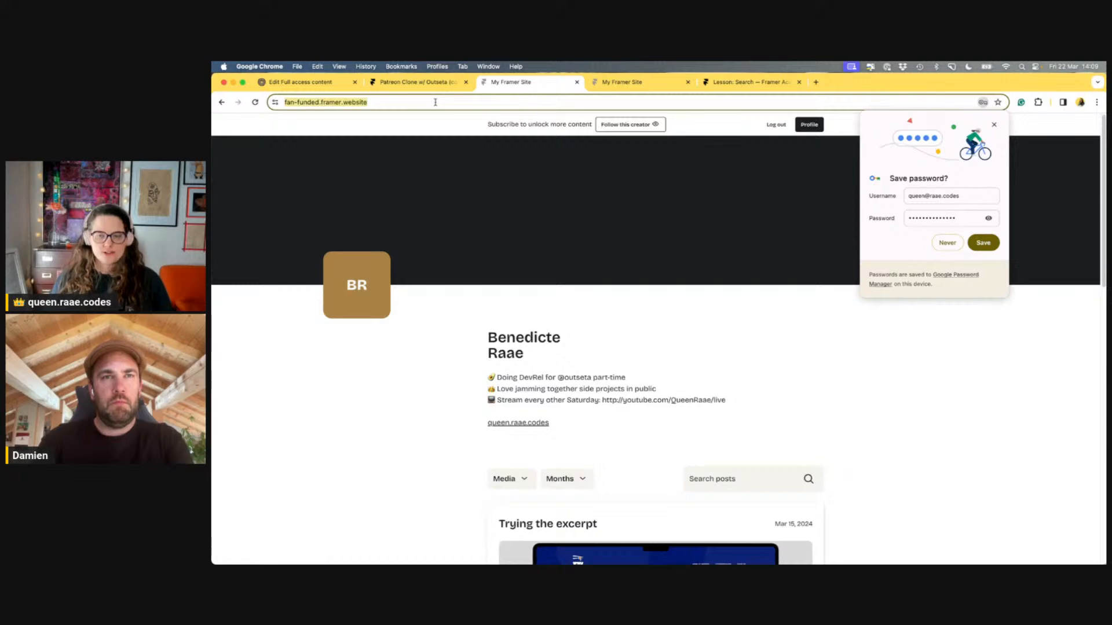
Load the locked post URL from clipboard history and dismiss the save-password prompt
key("super+shift+v")
key("Down")
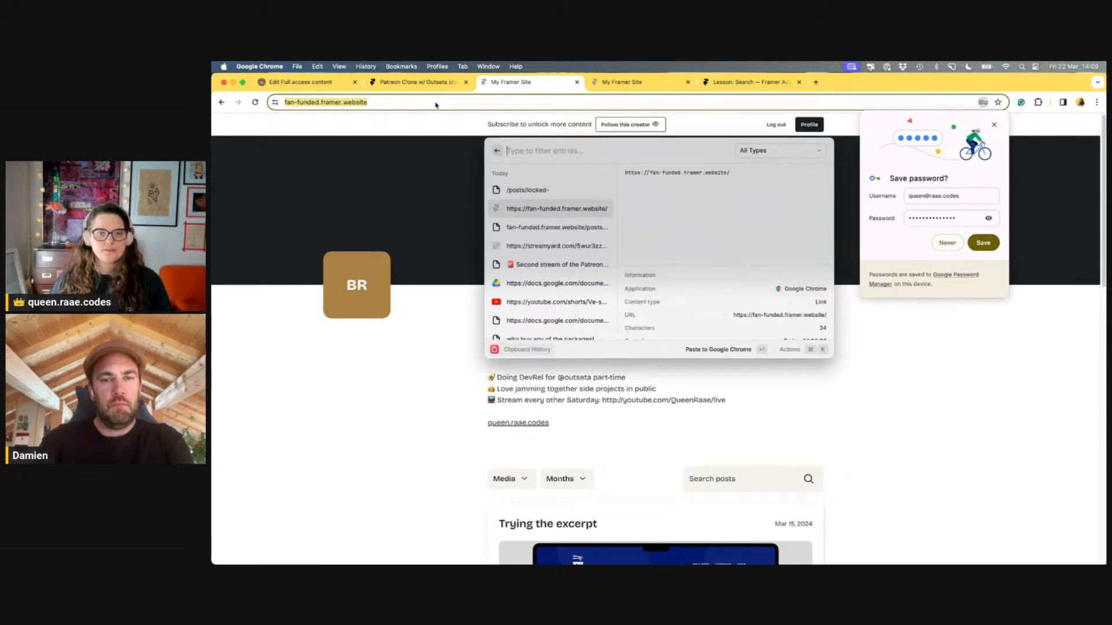
key("Down")
key("Return")
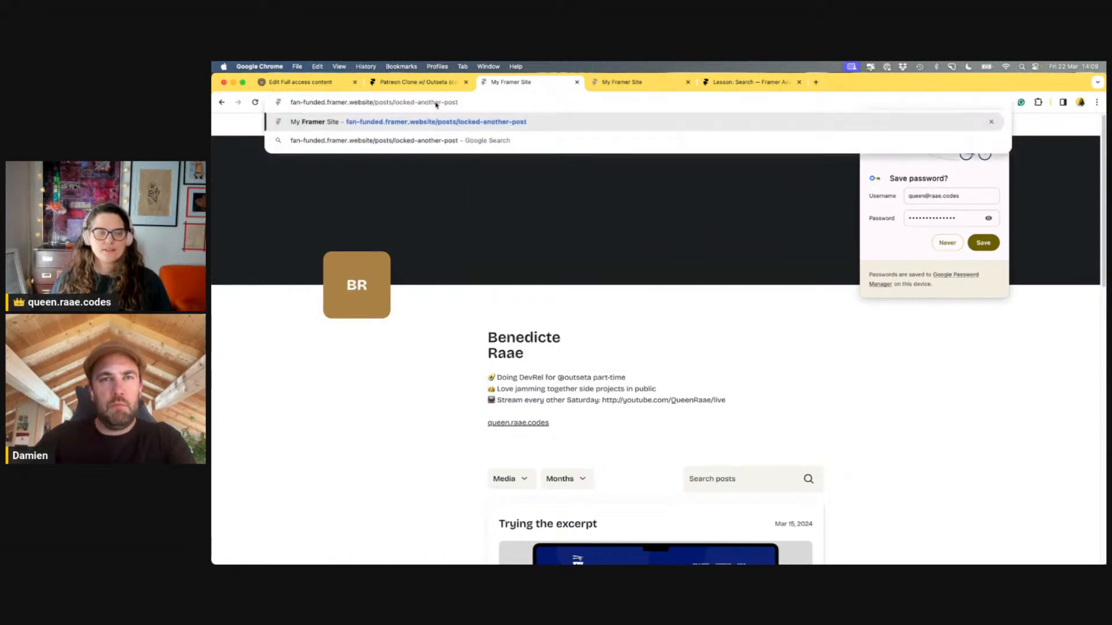
key("Return")
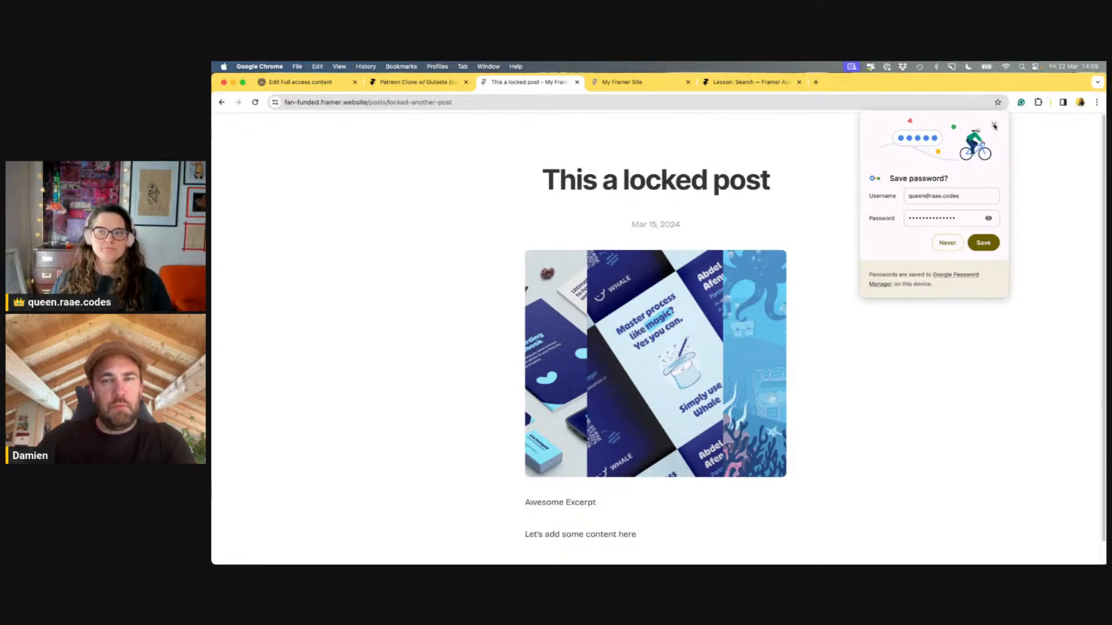
left_click(994, 125)
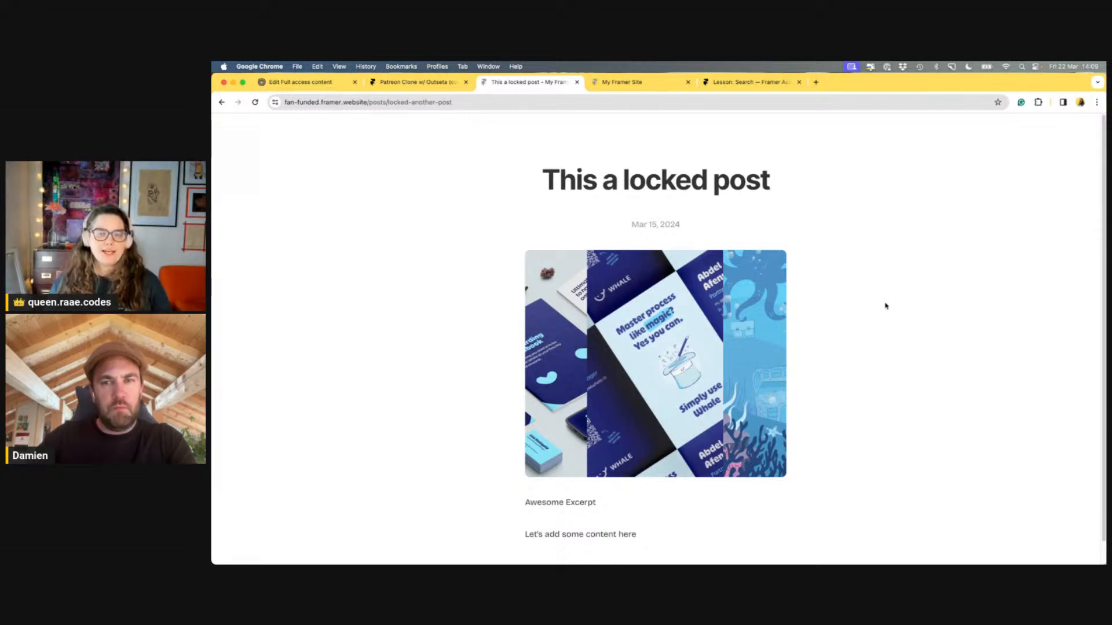
Select the post's excerpt and the line 'Let's add some content here' to confirm they're readable
scroll(886, 305, "down", 1)
left_click_drag(525, 479, 630, 481)
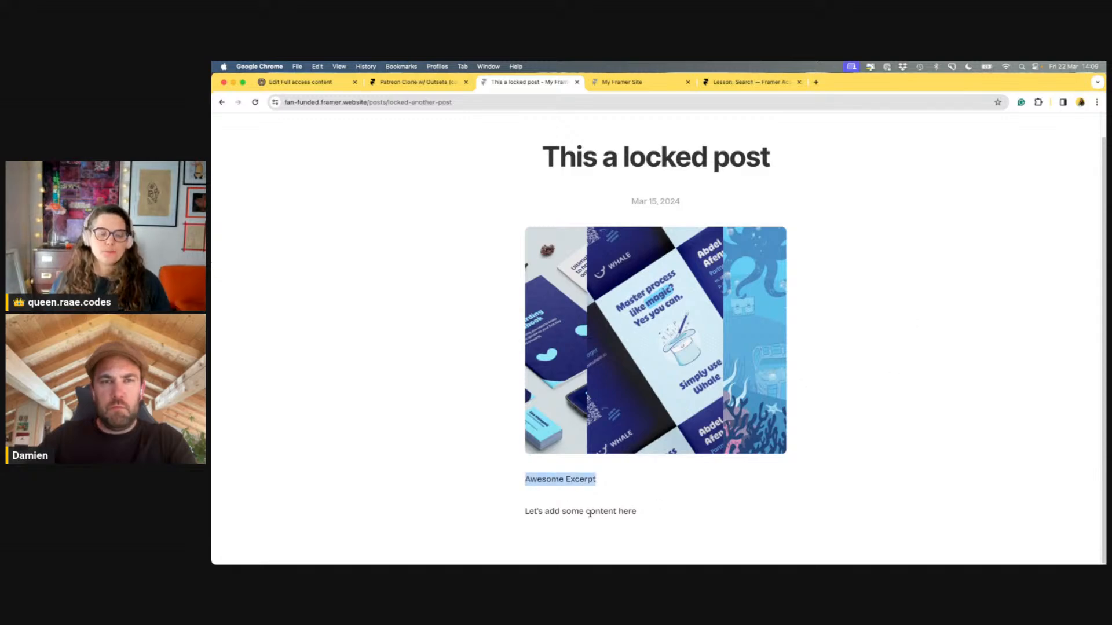
left_click_drag(526, 511, 695, 518)
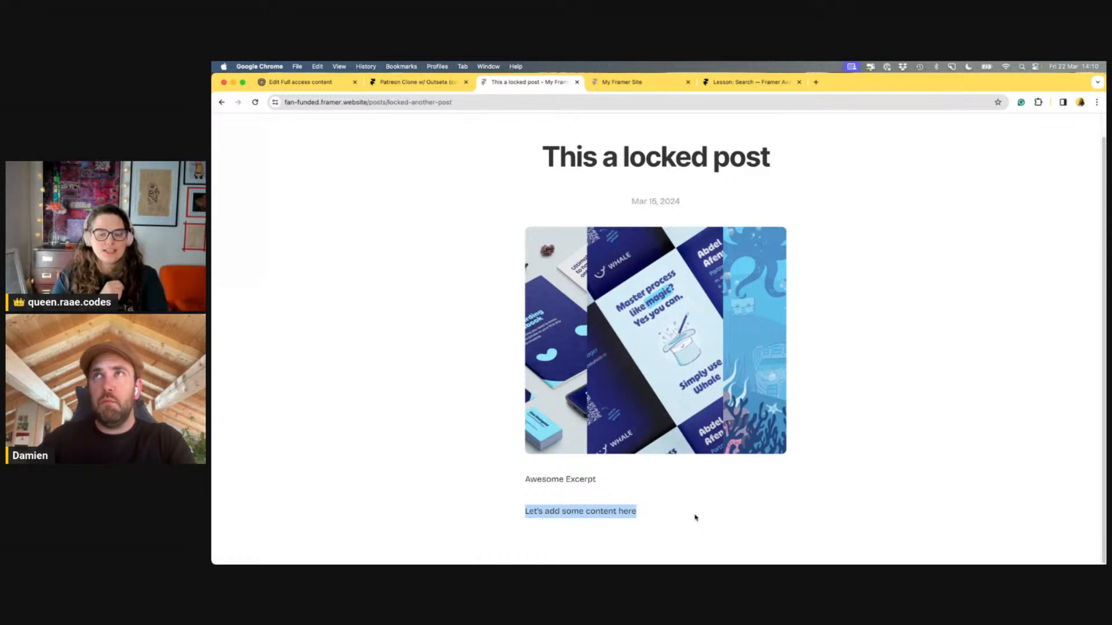
scroll(741, 434, "up", 1)
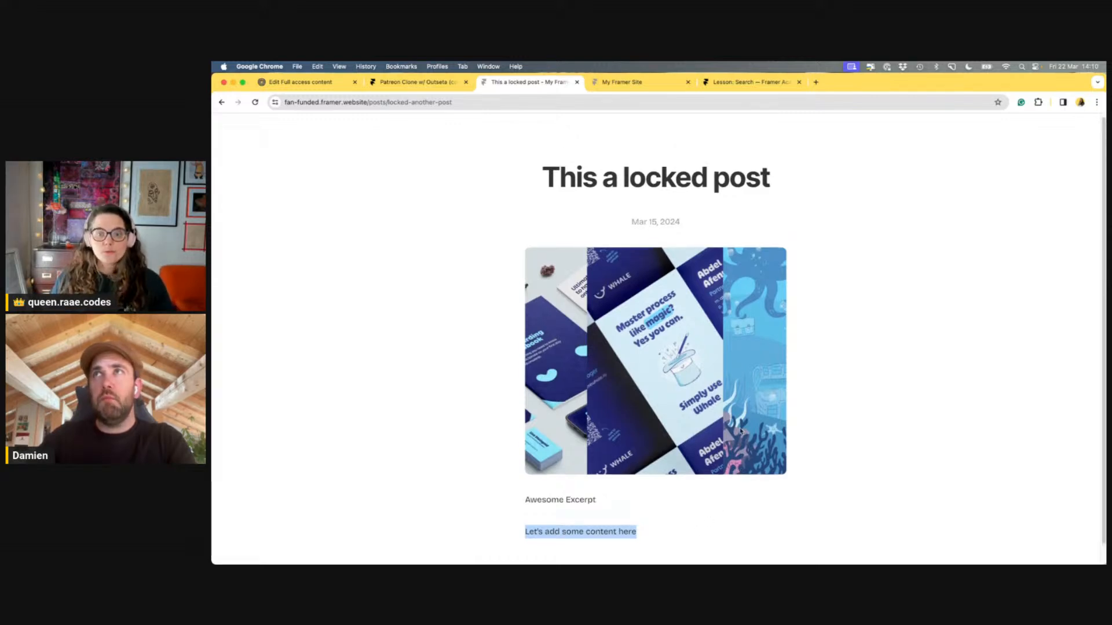
left_click(828, 384)
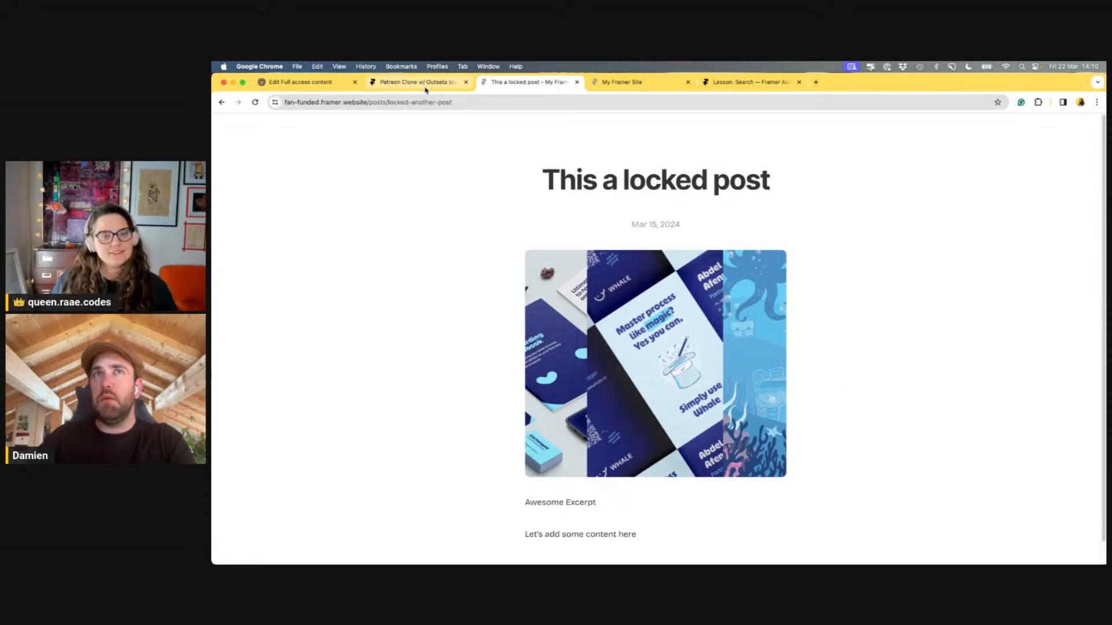
left_click(426, 86)
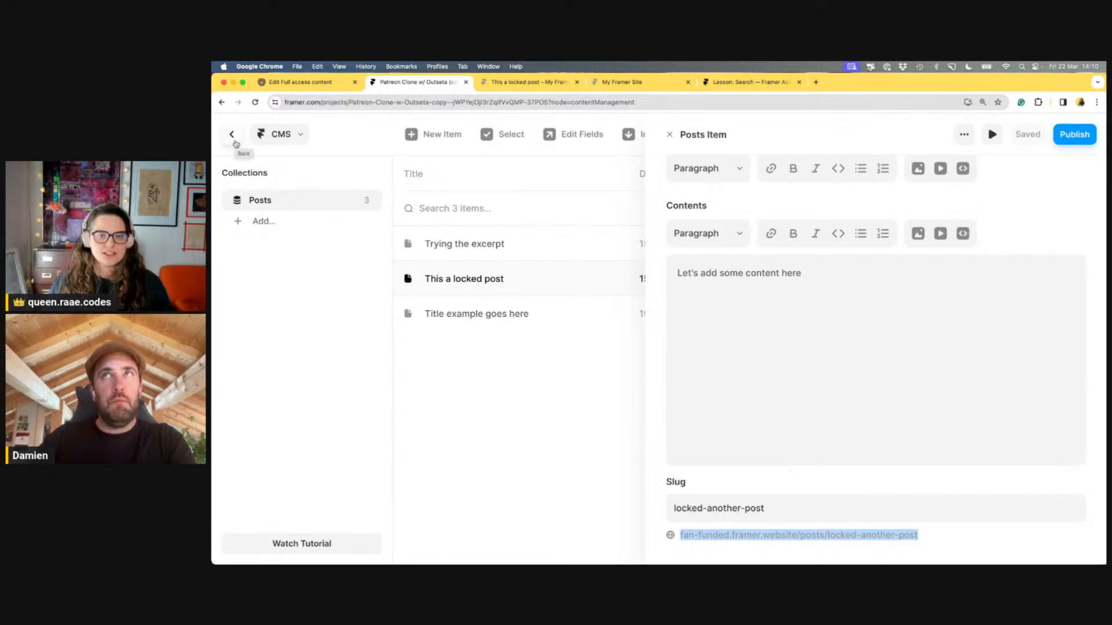
Close the CMS post editor, narrow the live homepage window to mobile width, then widen it back
left_click(529, 410)
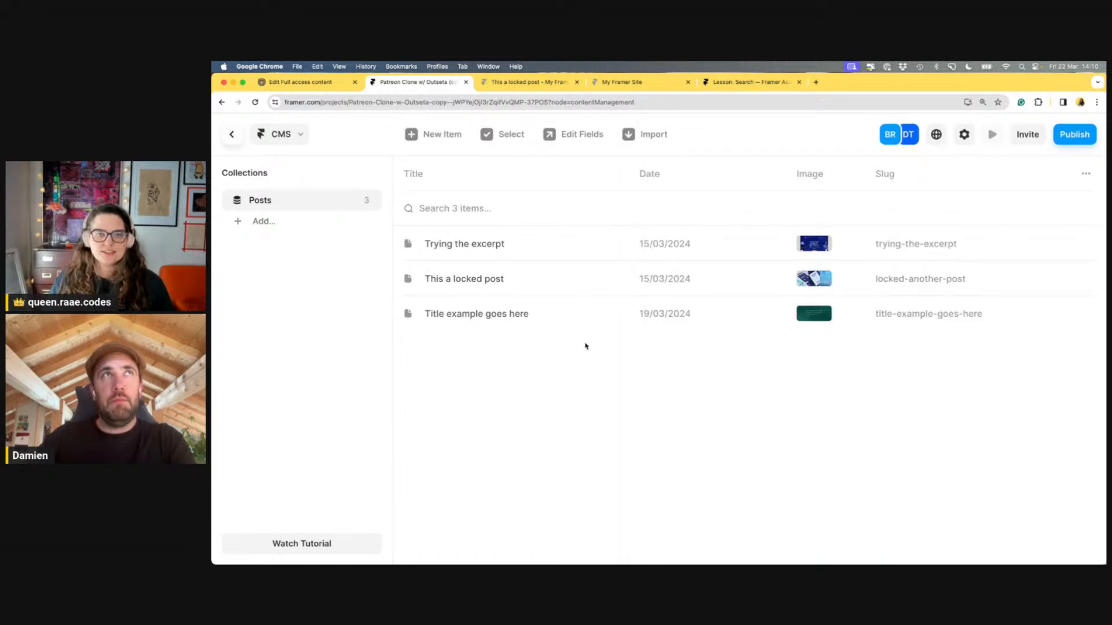
left_click(527, 83)
left_click(642, 86)
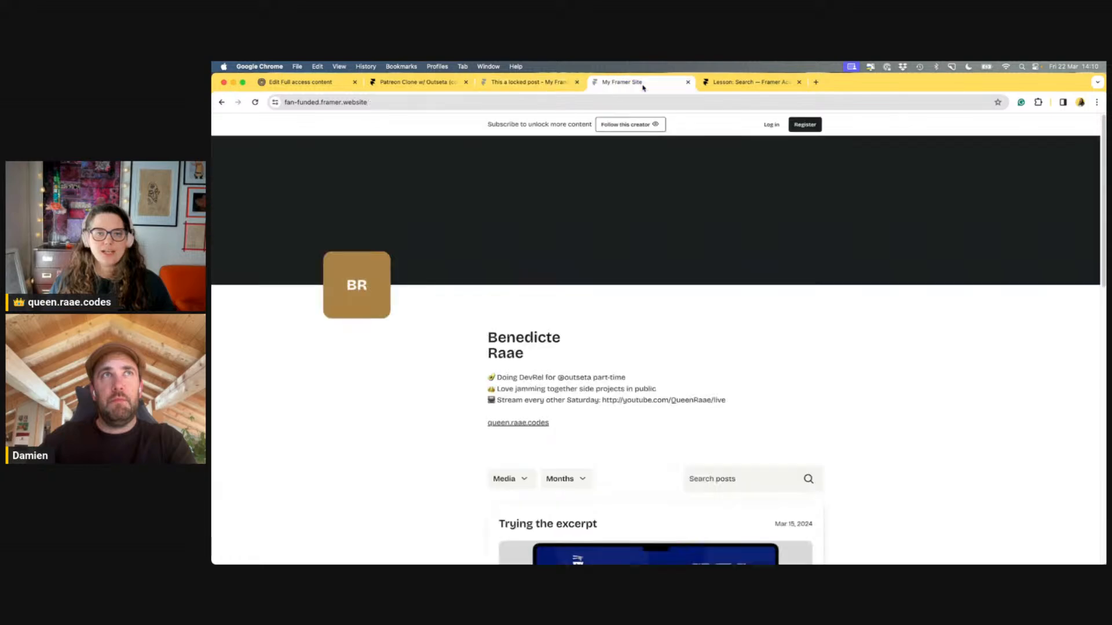
left_click_drag(1105, 281, 444, 318)
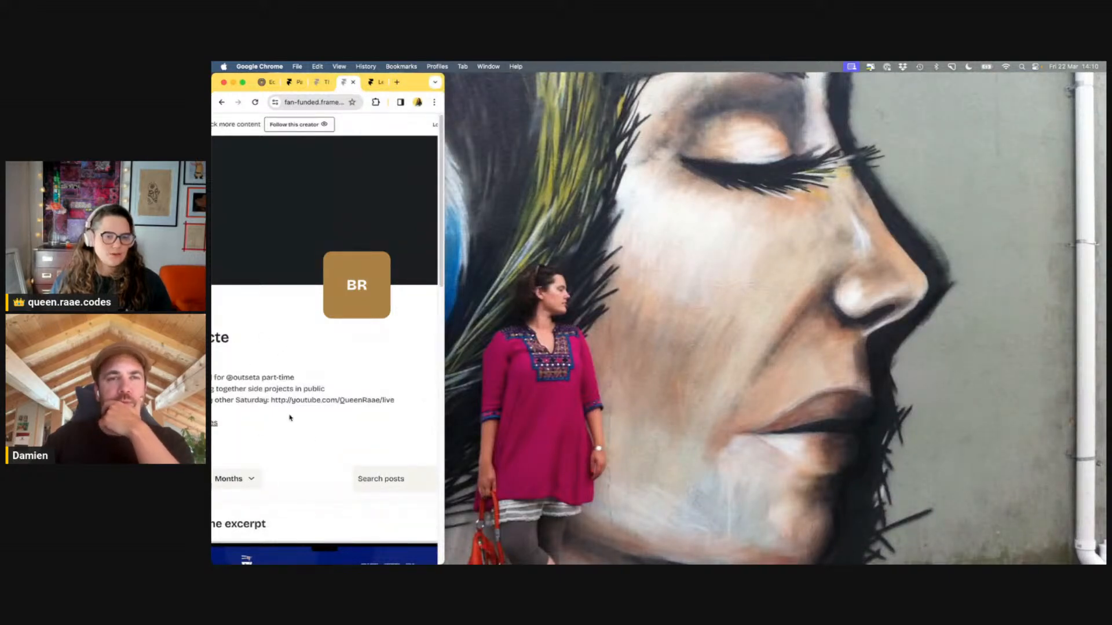
left_click_drag(444, 367, 1106, 327)
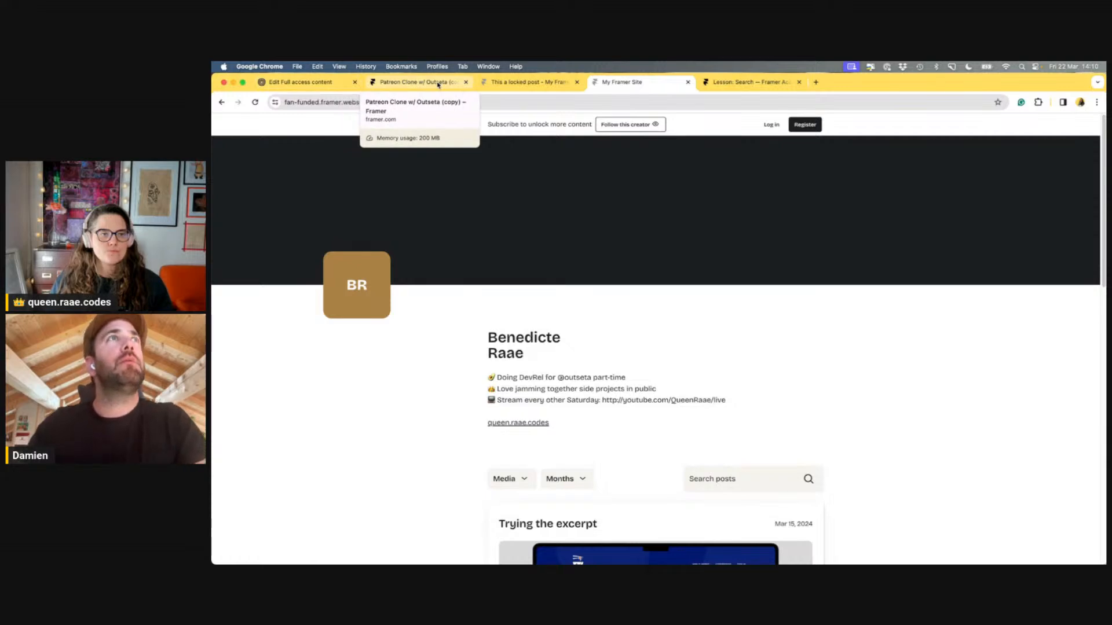
Leave the CMS for the canvas, zoom out to 38% and pan the Desktop Home page into view
left_click(437, 83)
left_click(232, 135)
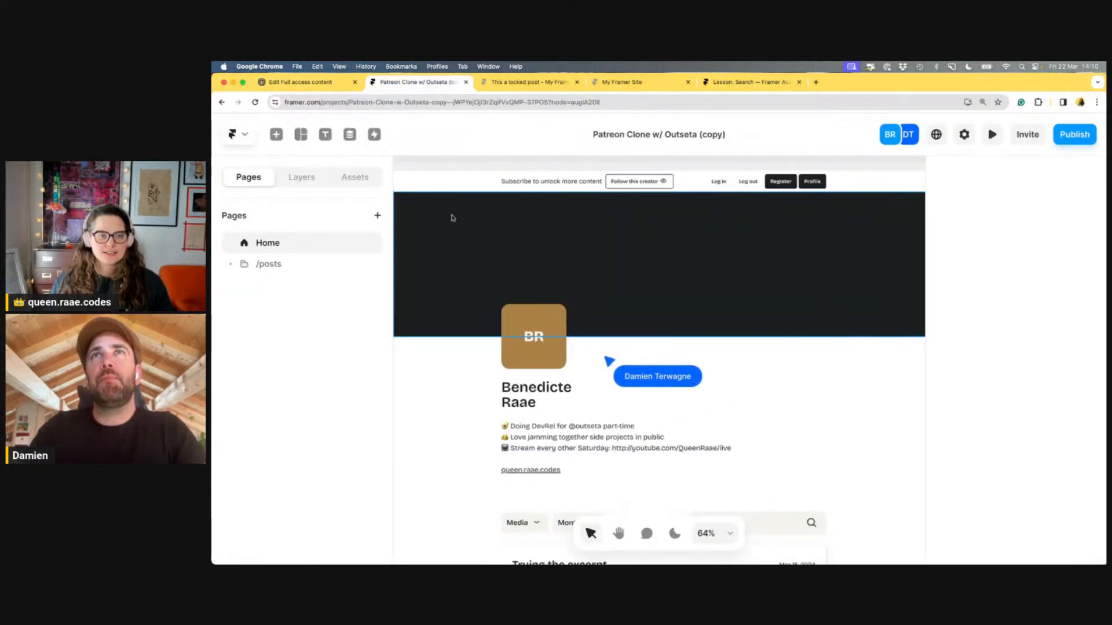
scroll(421, 377, "down", 2)
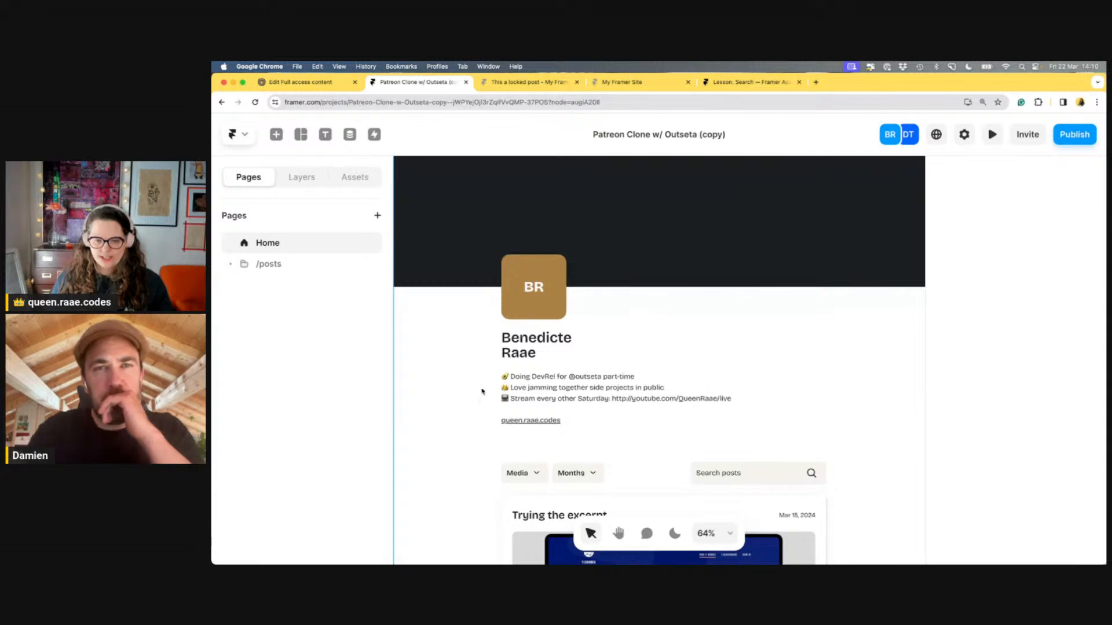
scroll(662, 297, "down", 5)
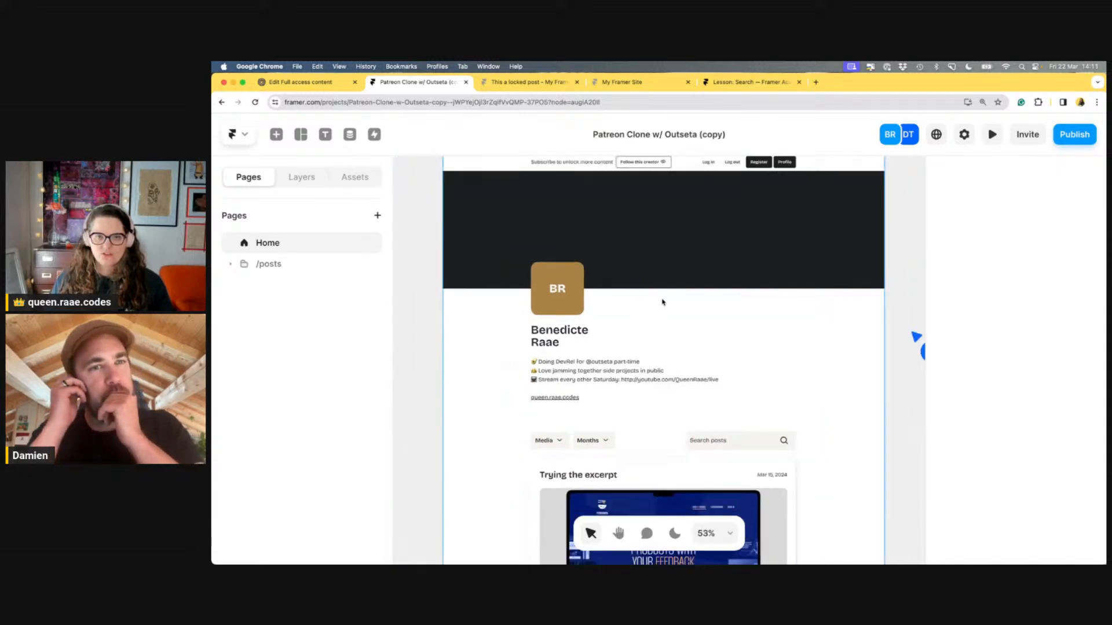
scroll(663, 300, "down", 1)
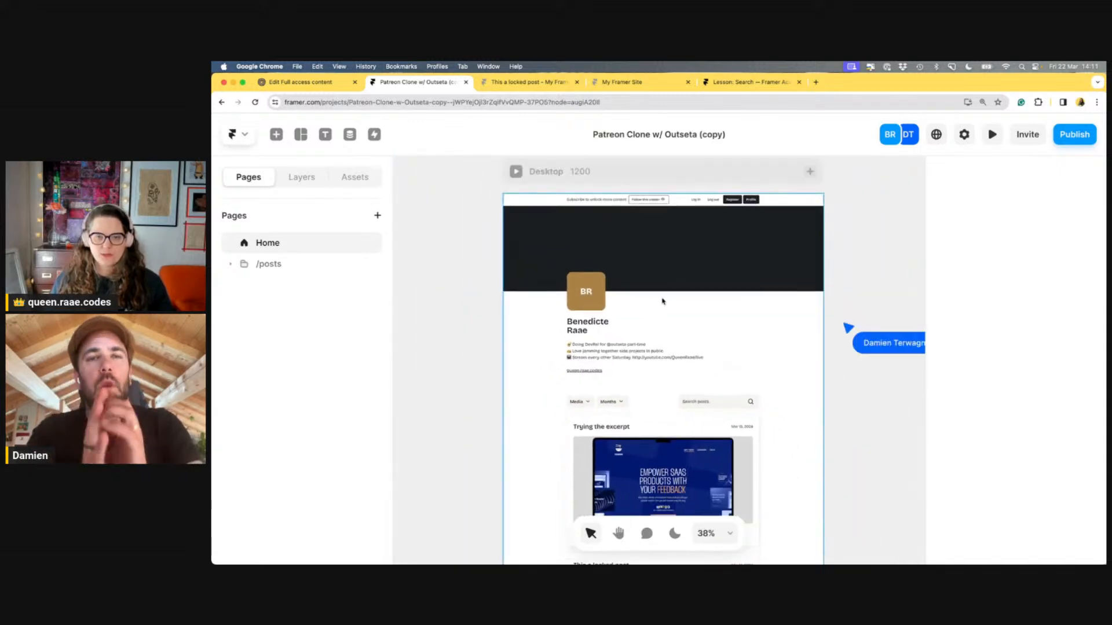
left_click(618, 533)
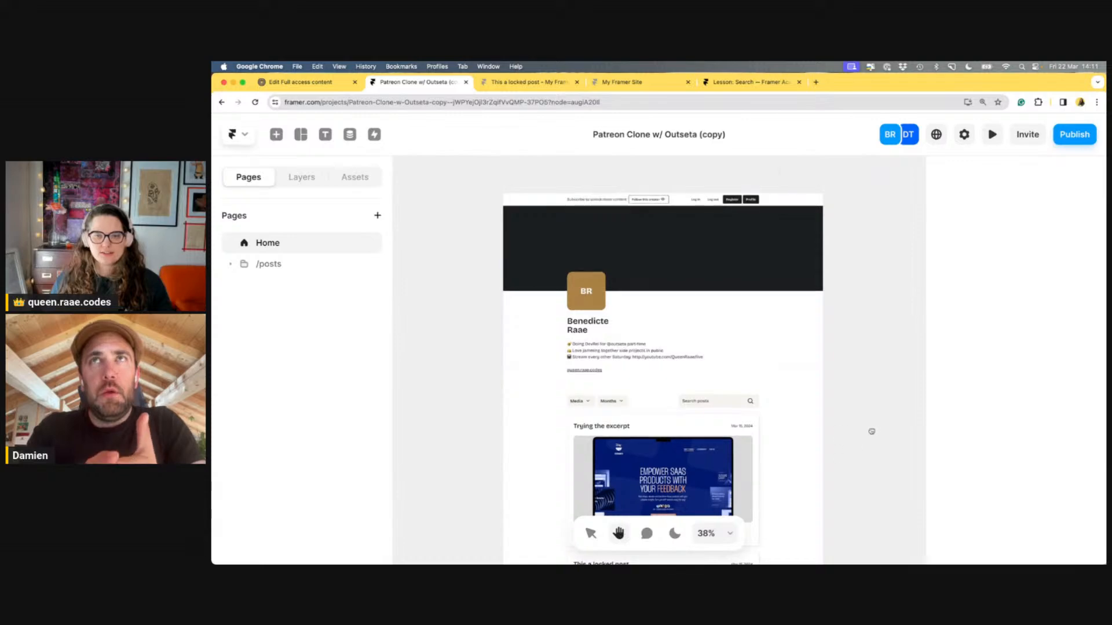
left_click_drag(871, 429, 799, 442)
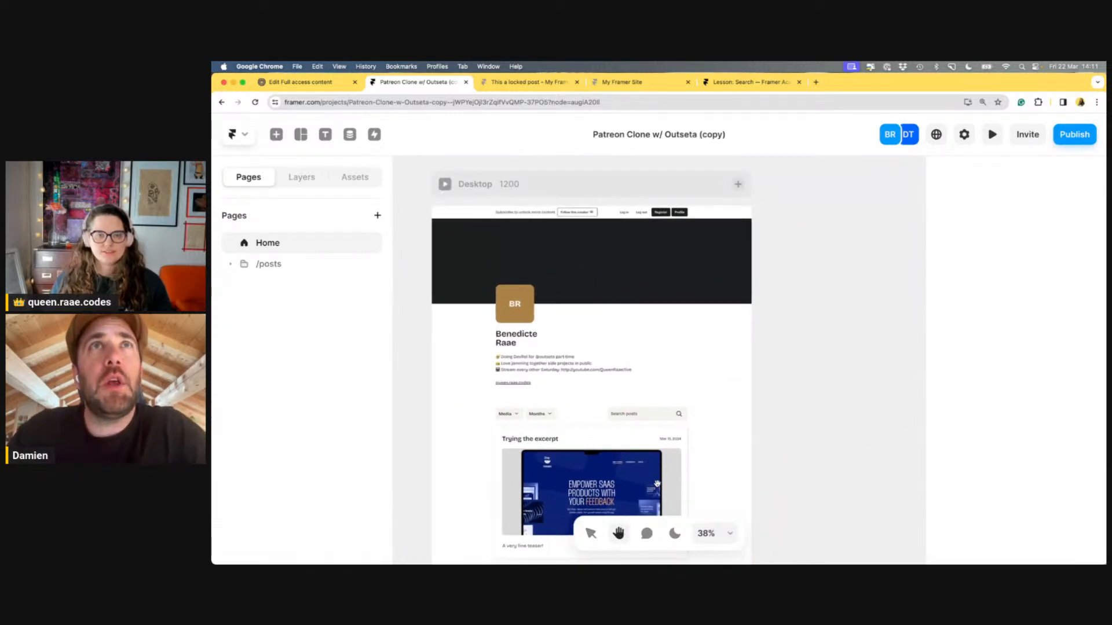
left_click(596, 535)
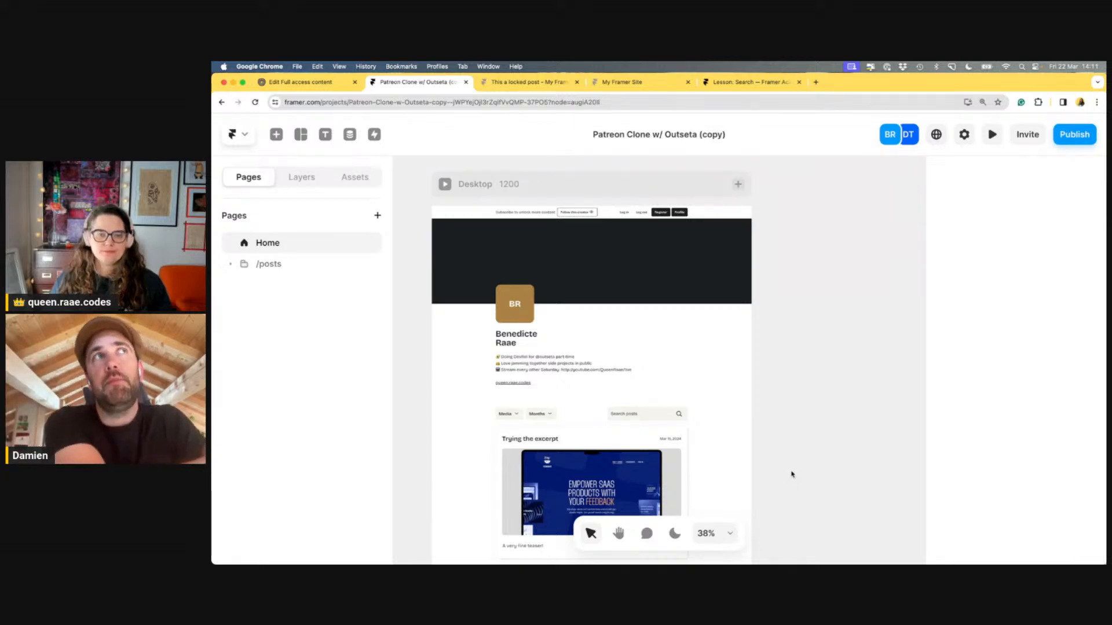
scroll(792, 472, "down", 2)
scroll(791, 469, "up", 1)
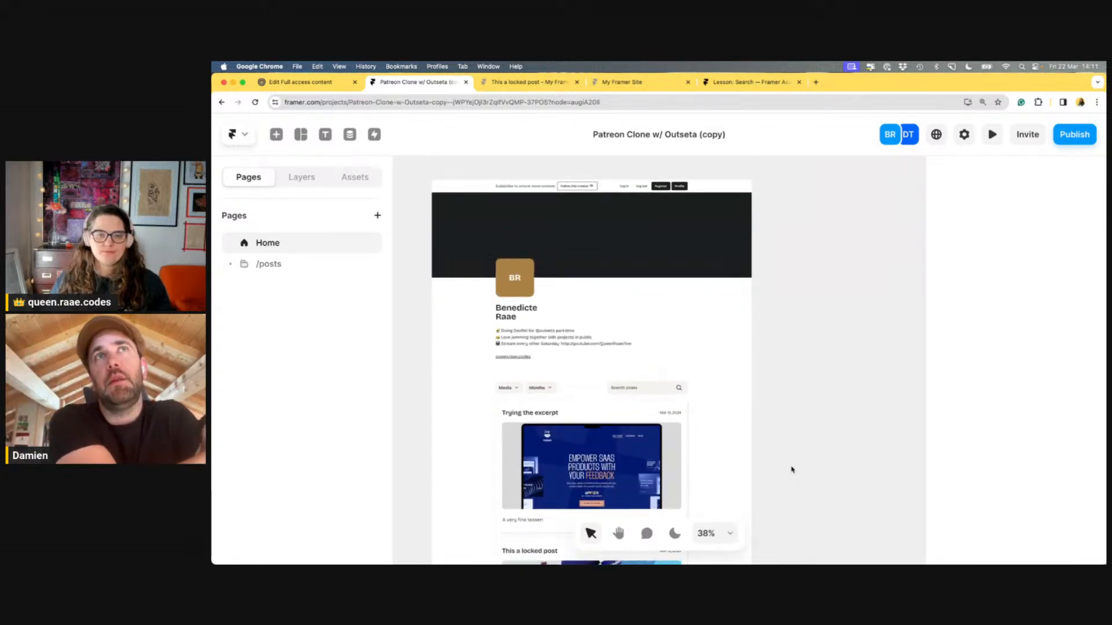
scroll(792, 469, "up", 2)
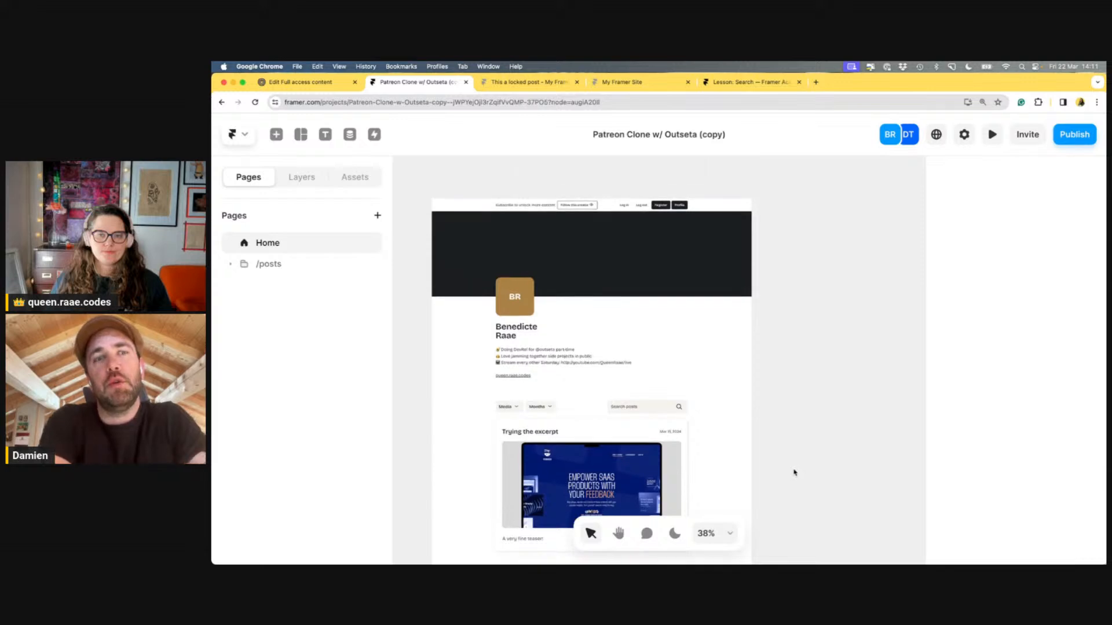
scroll(795, 473, "up", 1)
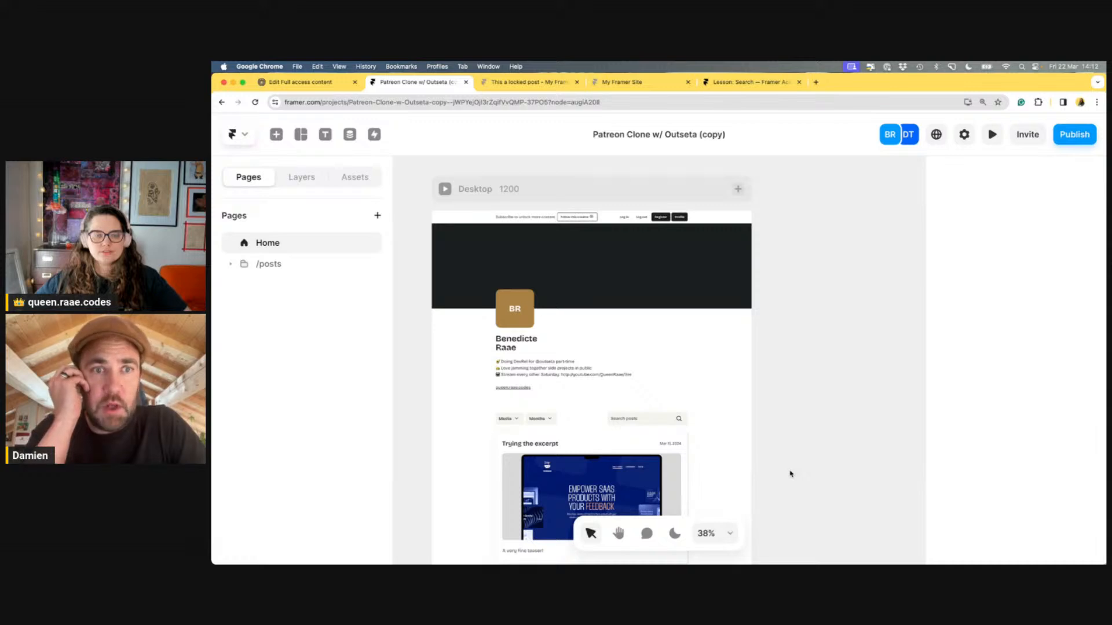
Expand Desktop > Contents in the Layers panel and peek into Top Bar, Profile Top, Profile Details, Content Filters and Entries
left_click(301, 177)
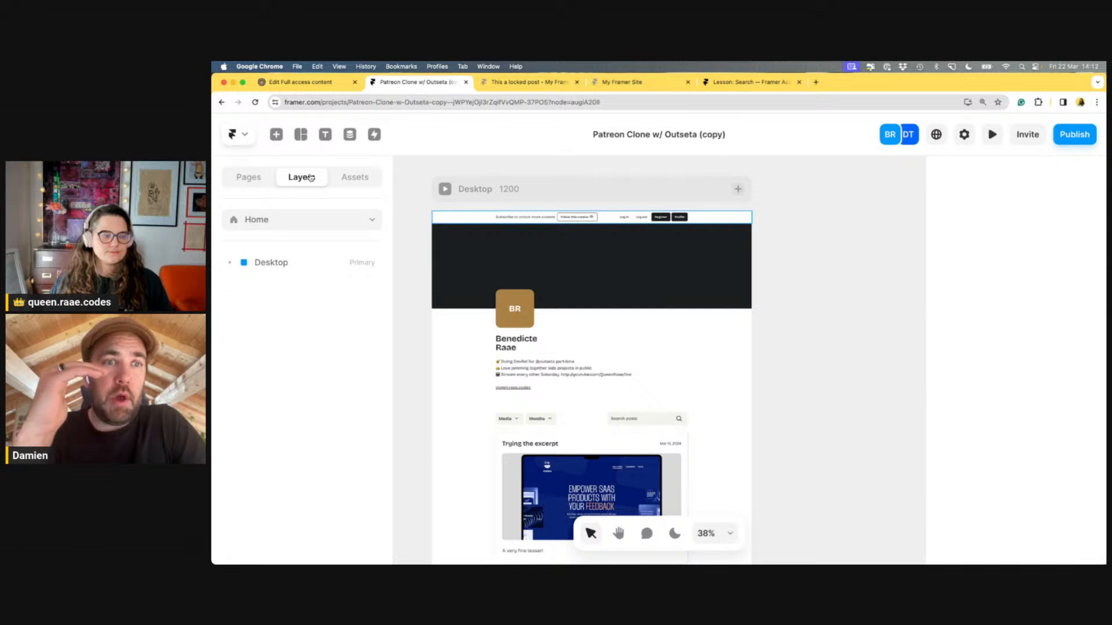
left_click(233, 264)
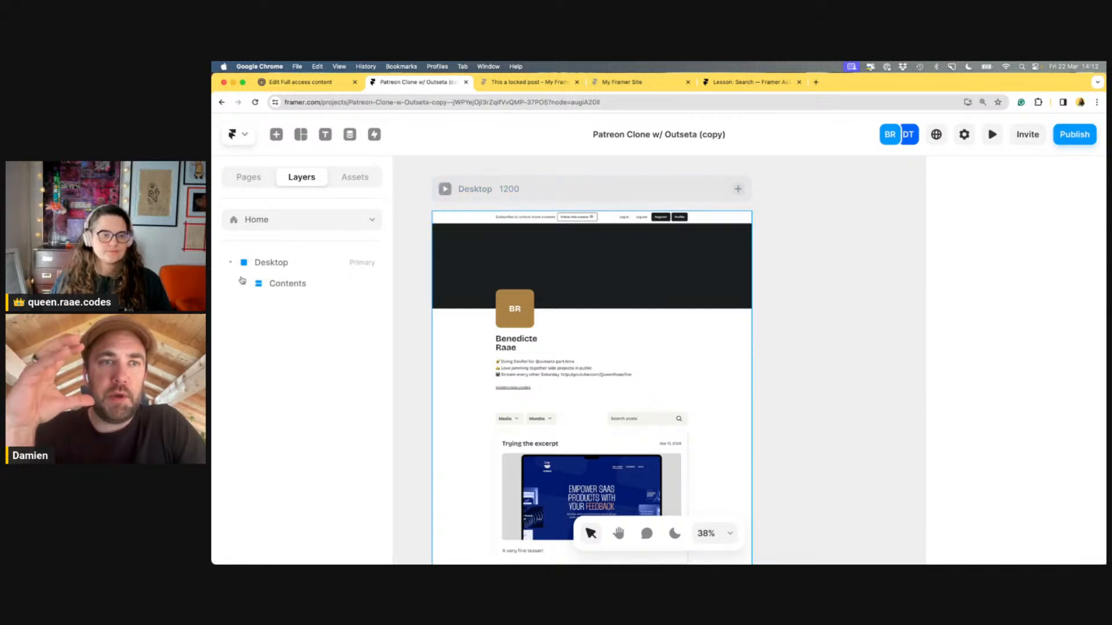
left_click(245, 283)
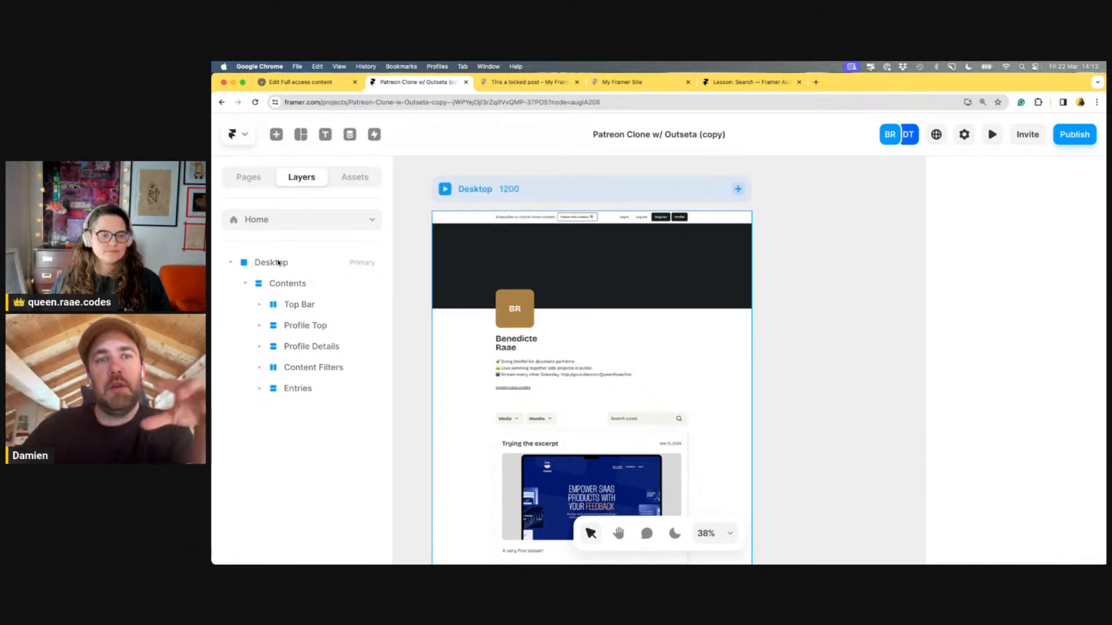
left_click(260, 306)
left_click(260, 306)
left_click(261, 327)
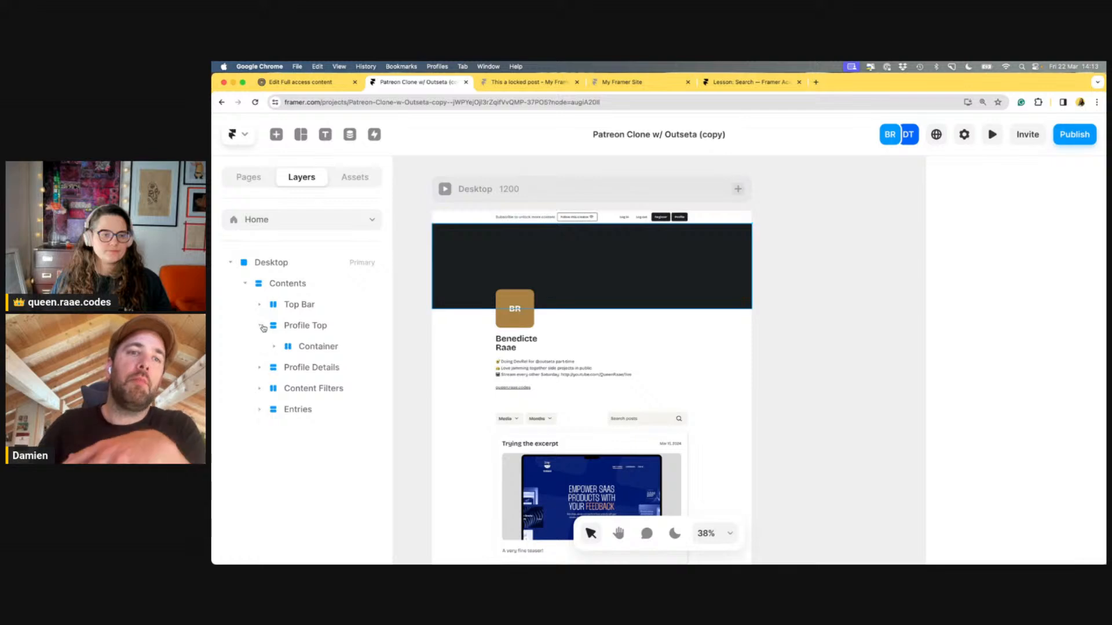
left_click(261, 327)
left_click(259, 348)
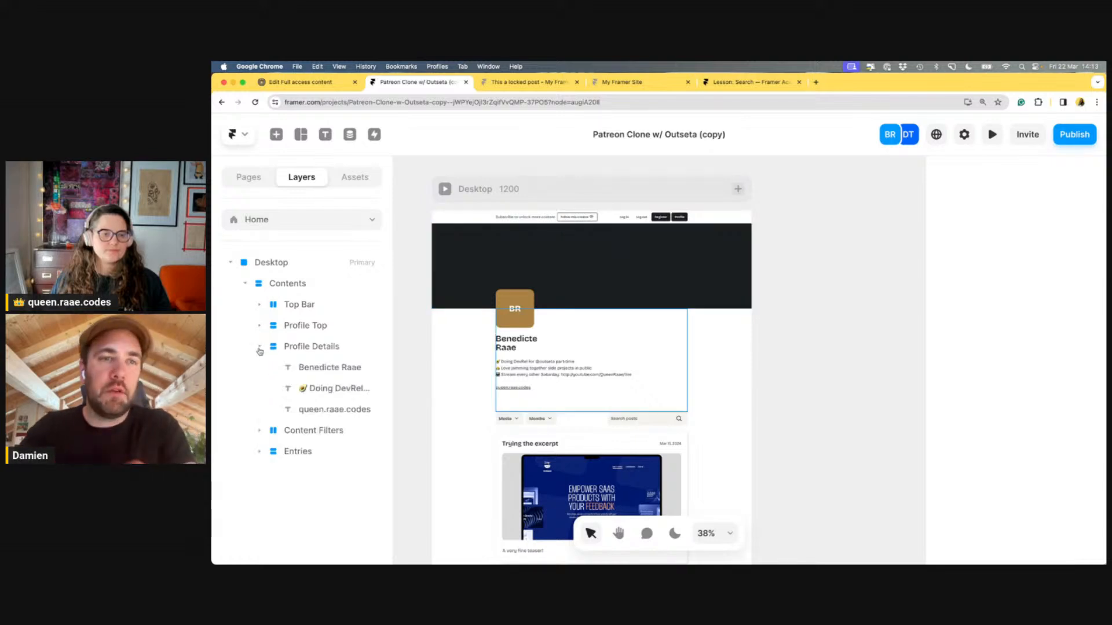
left_click(259, 348)
left_click(260, 368)
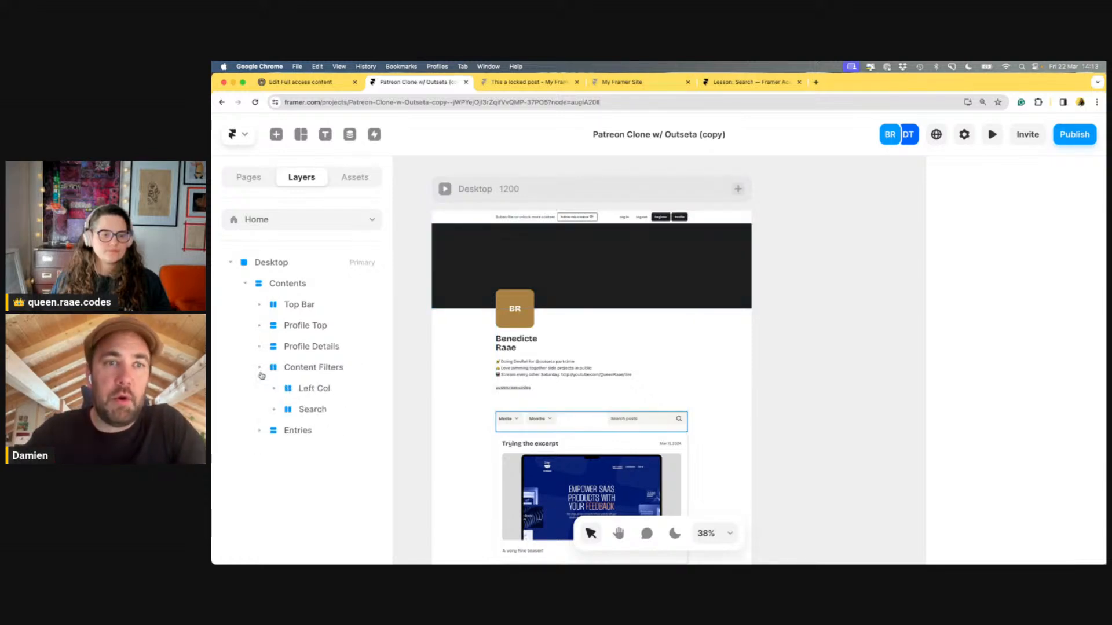
left_click(260, 368)
left_click(258, 389)
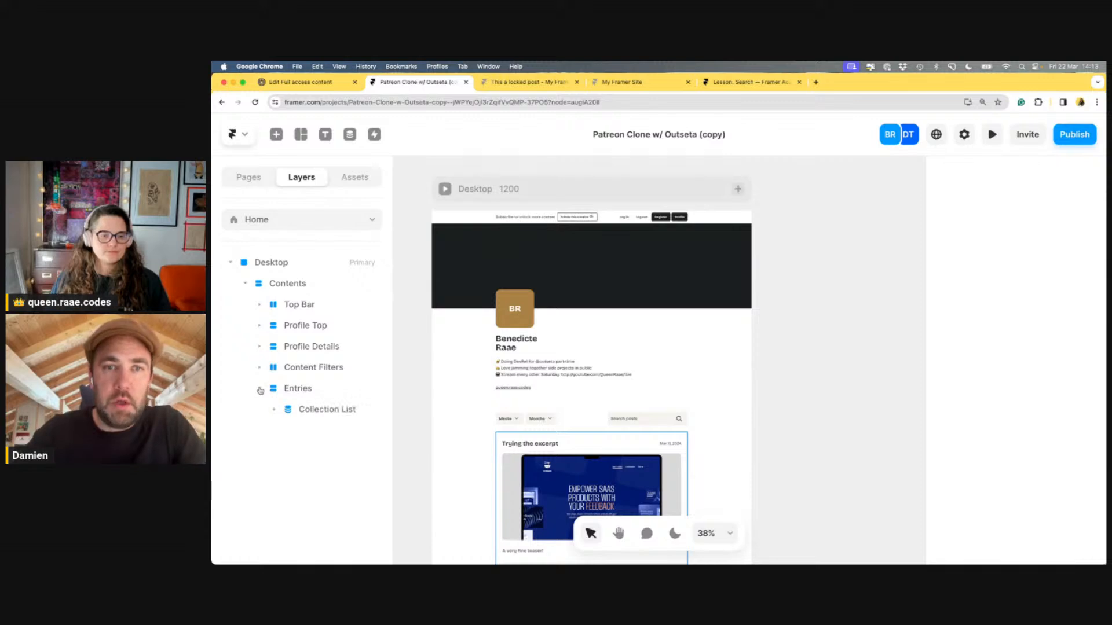
left_click(259, 389)
Select the Top Bar and Profile Top layers to inspect their contents, then collapse both
left_click(291, 306)
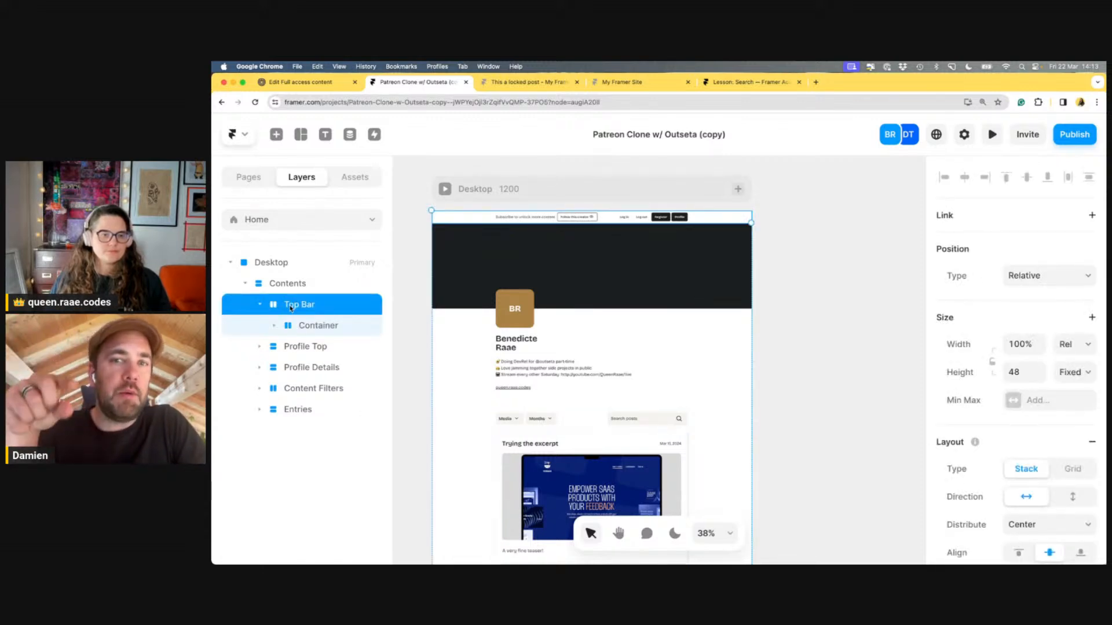
scroll(585, 246, "down", 1)
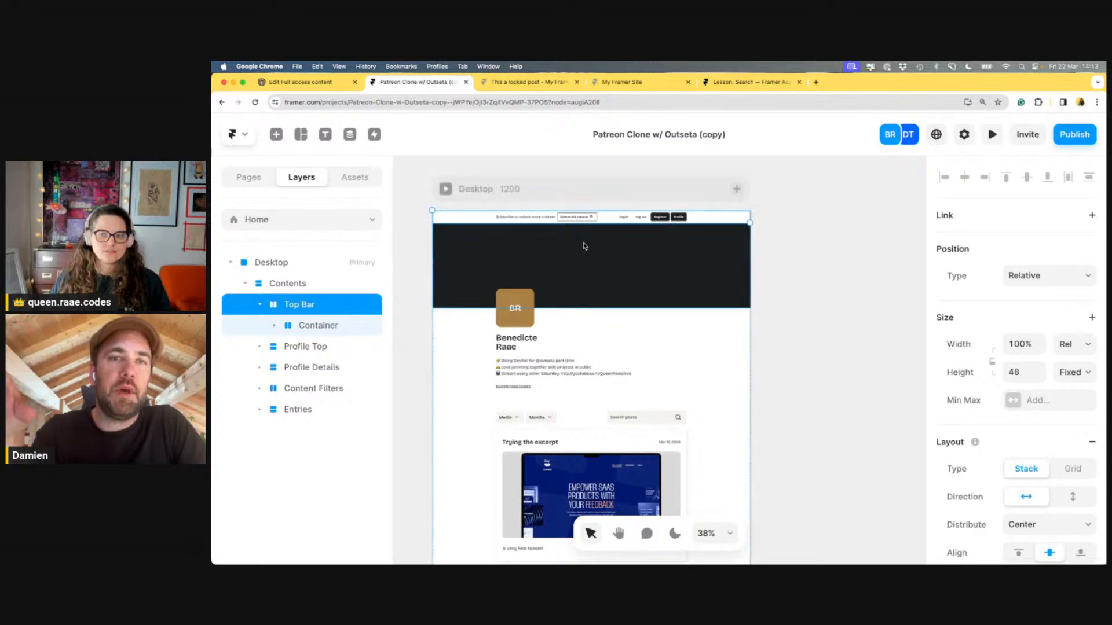
left_click(260, 305)
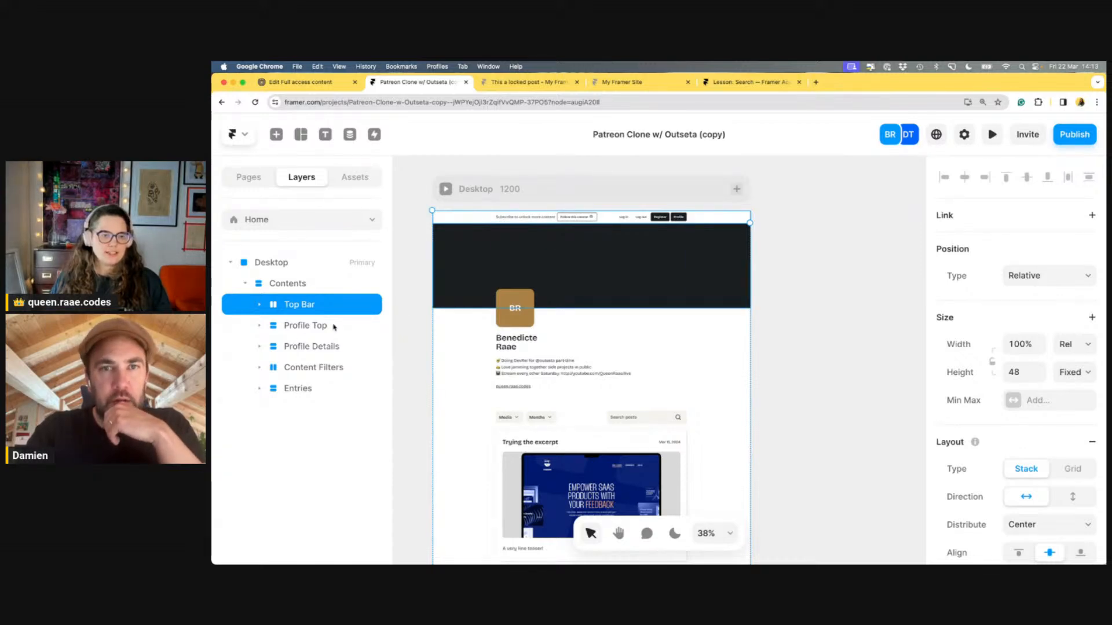
left_click(270, 331)
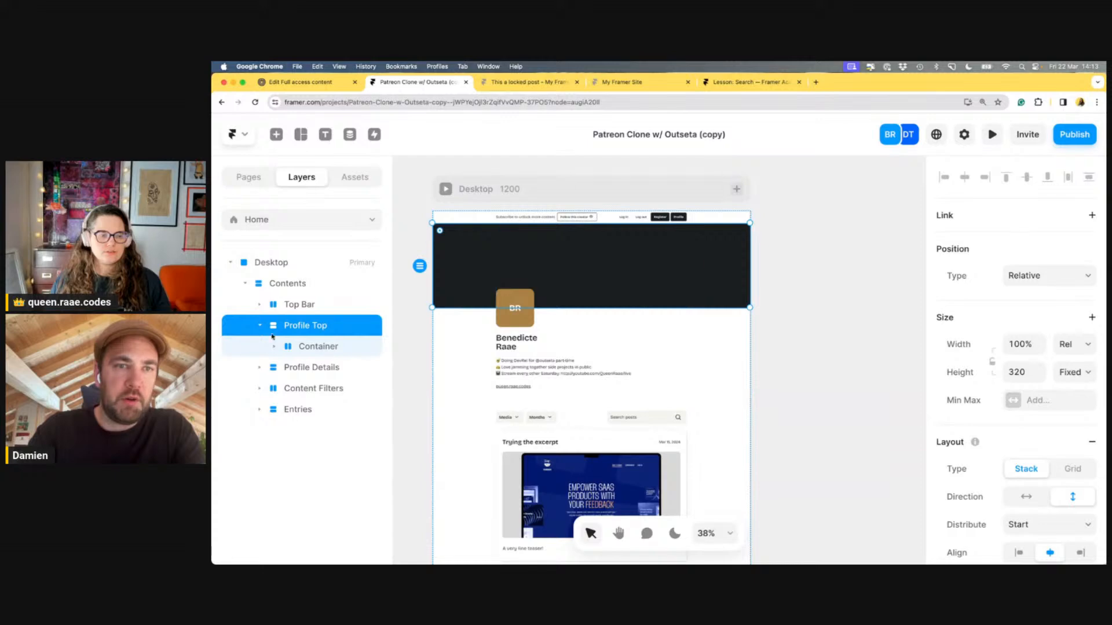
left_click(261, 327)
Expand Top Bar > Container to reveal Left Col and the Actions group of four CTA buttons
left_click(260, 305)
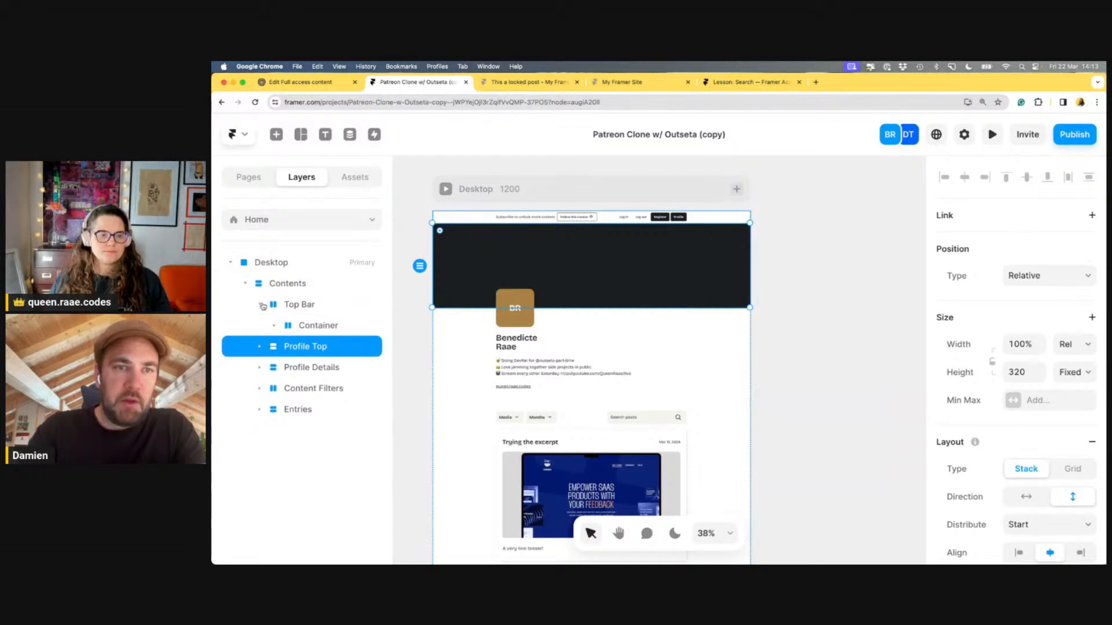
left_click(315, 328)
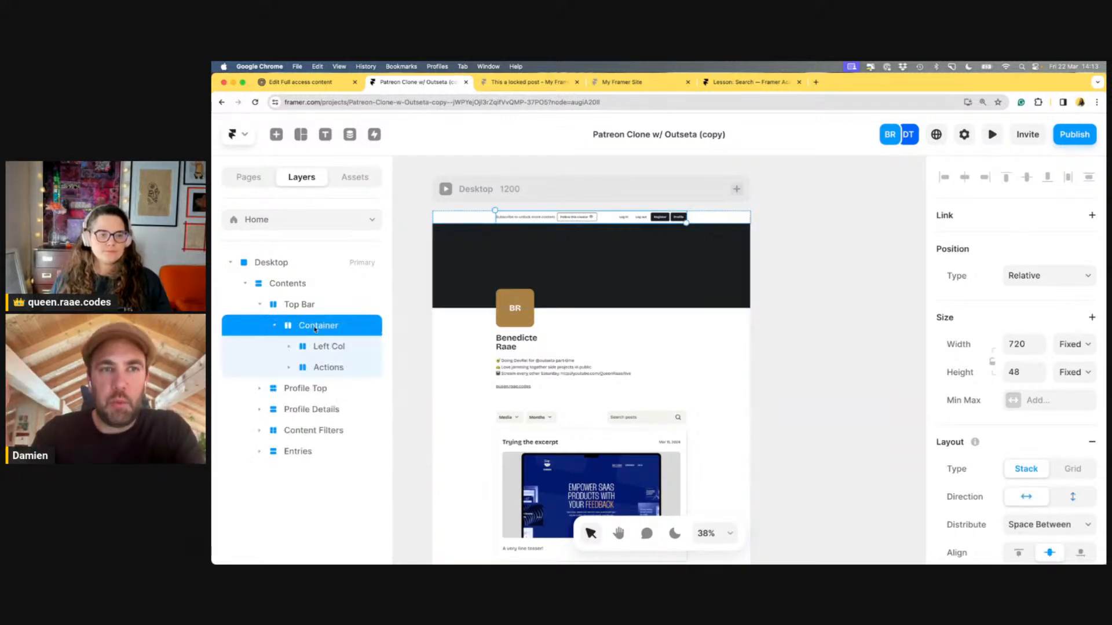
left_click(325, 347)
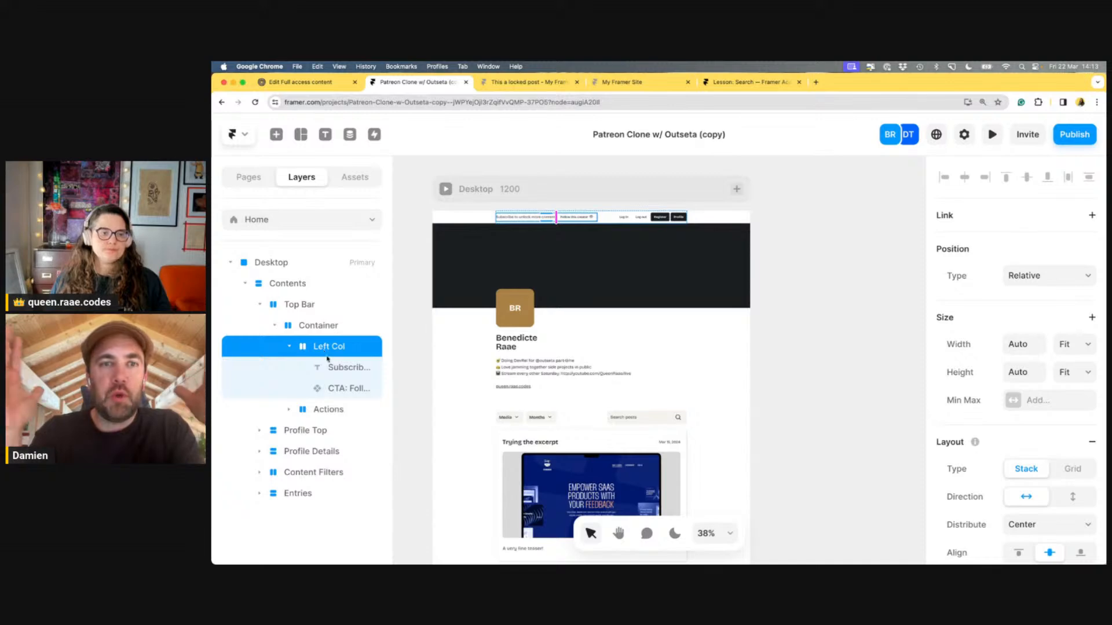
left_click(290, 347)
left_click(289, 367)
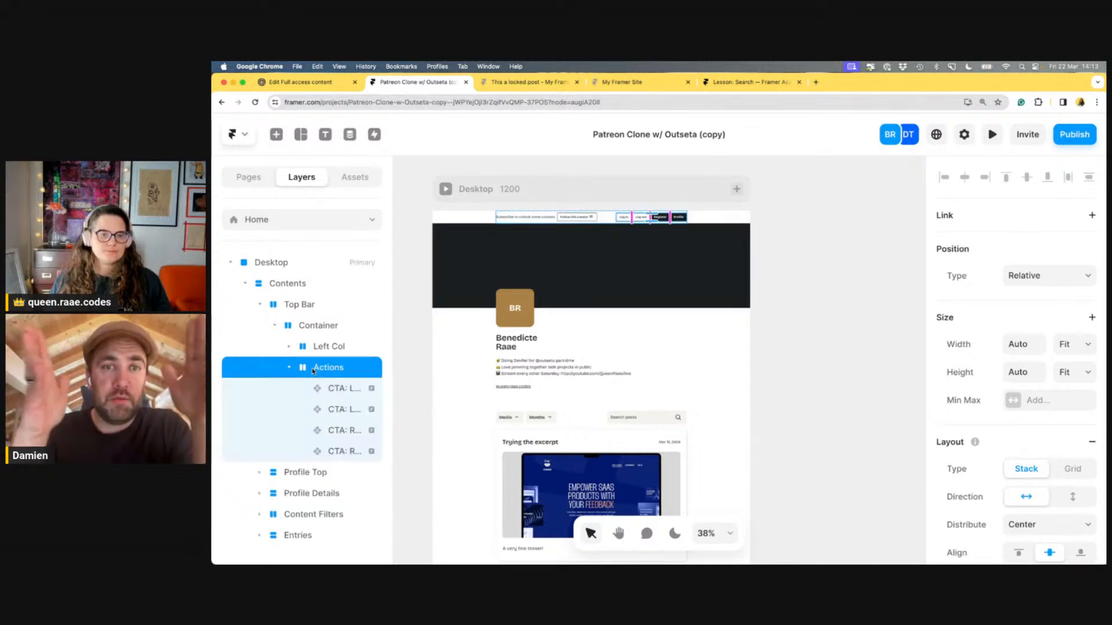
left_click(288, 367)
left_click(275, 326)
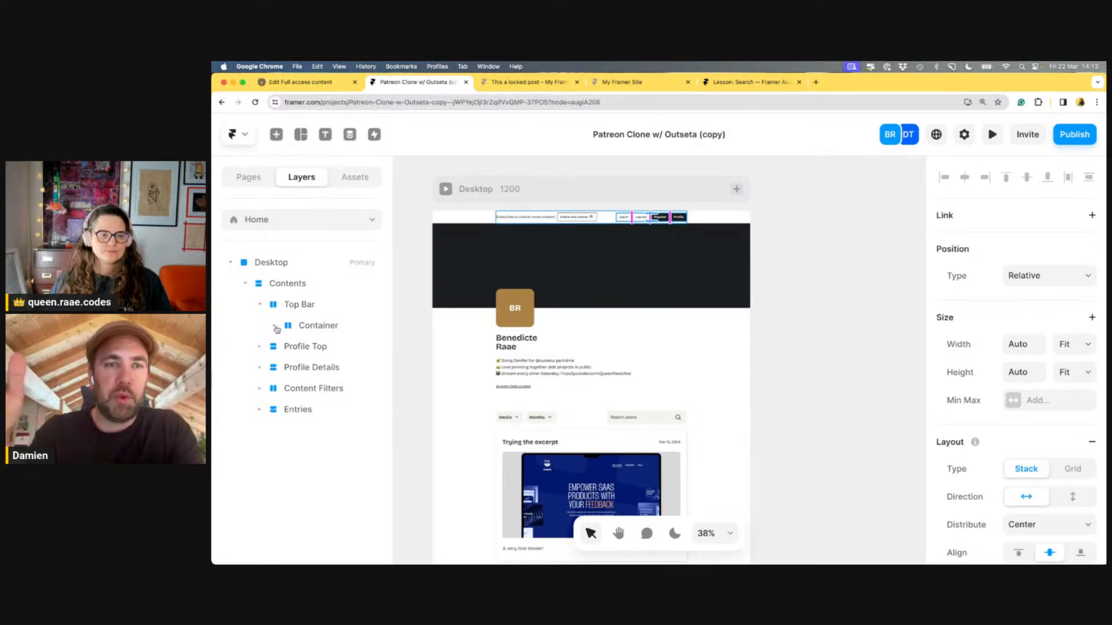
scroll(574, 286, "up", 2)
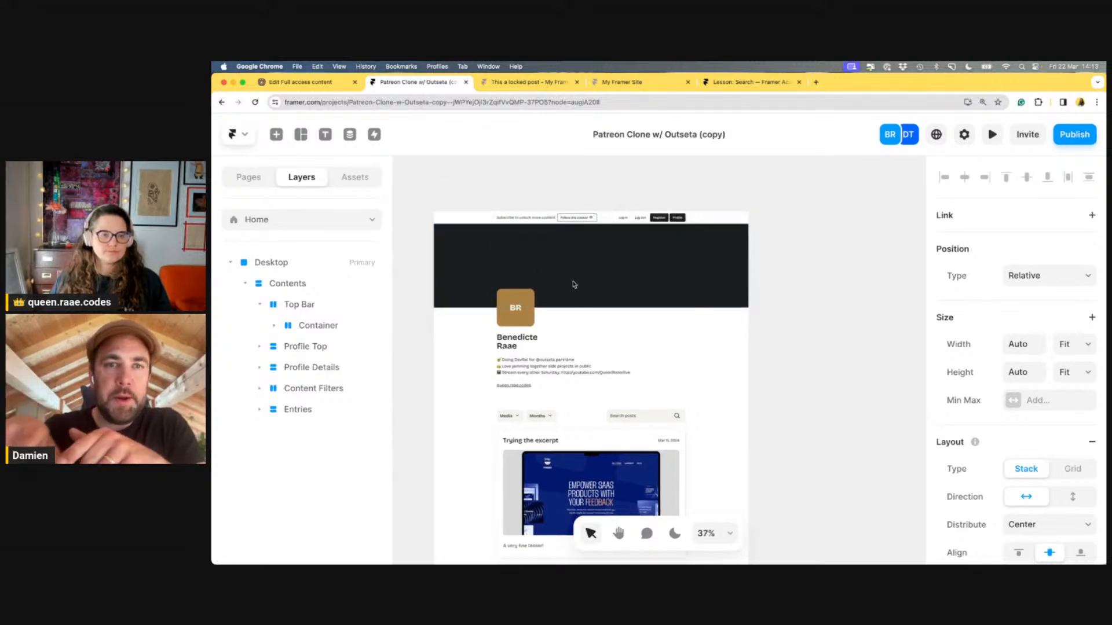
left_click(275, 325)
left_click(289, 346)
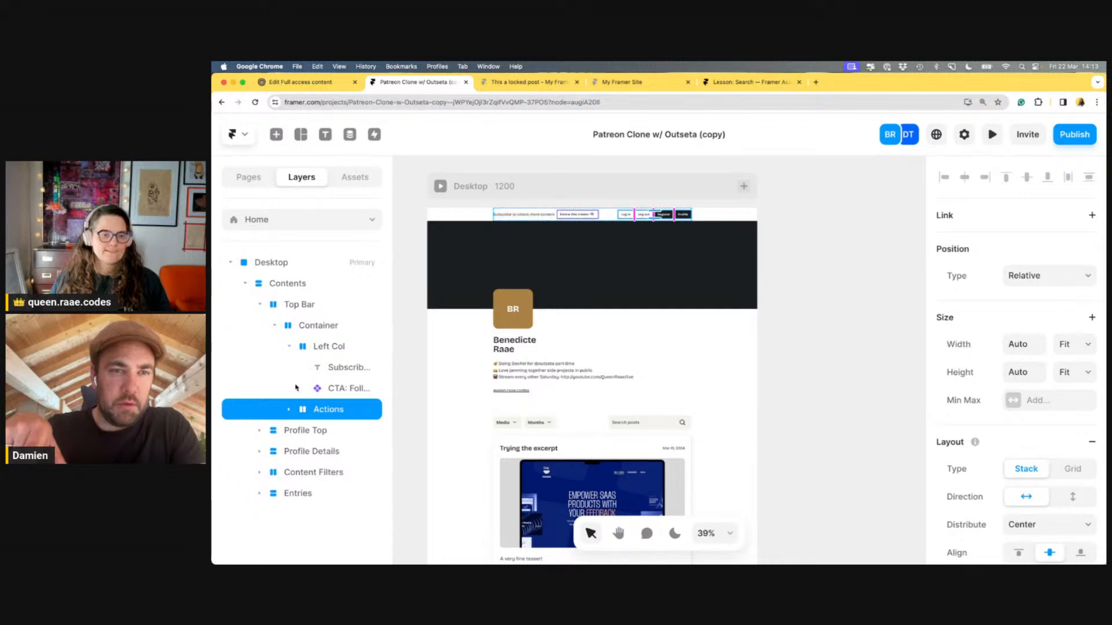
Deselect everything and open the add-breakpoint menu beside the Desktop 1200 frame
left_click(289, 409)
scroll(284, 378, "down", 1)
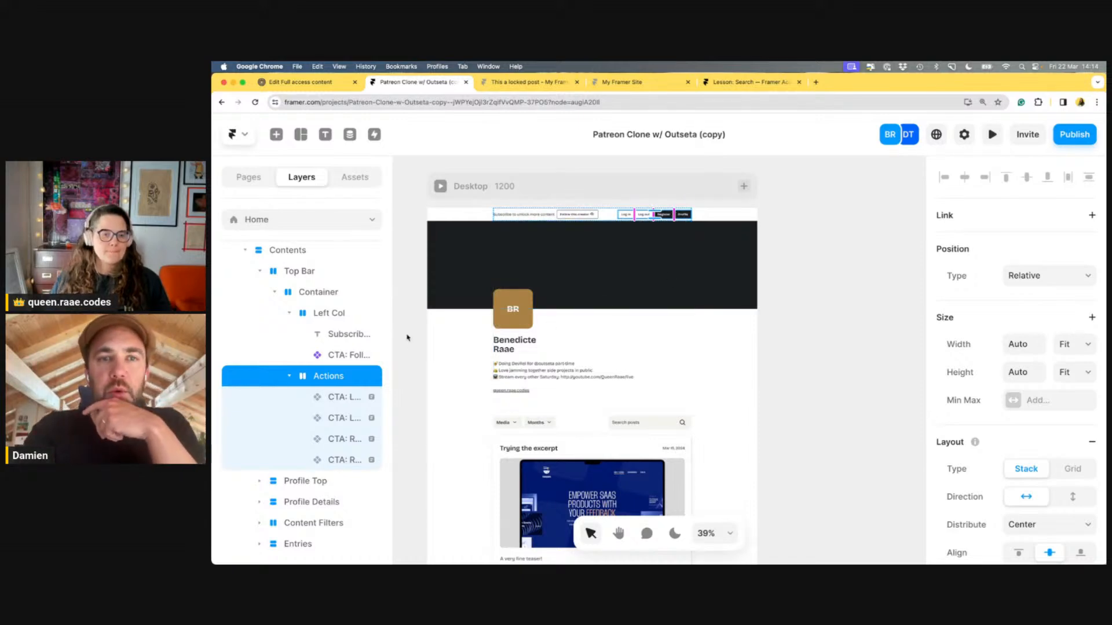
scroll(408, 340, "down", 1)
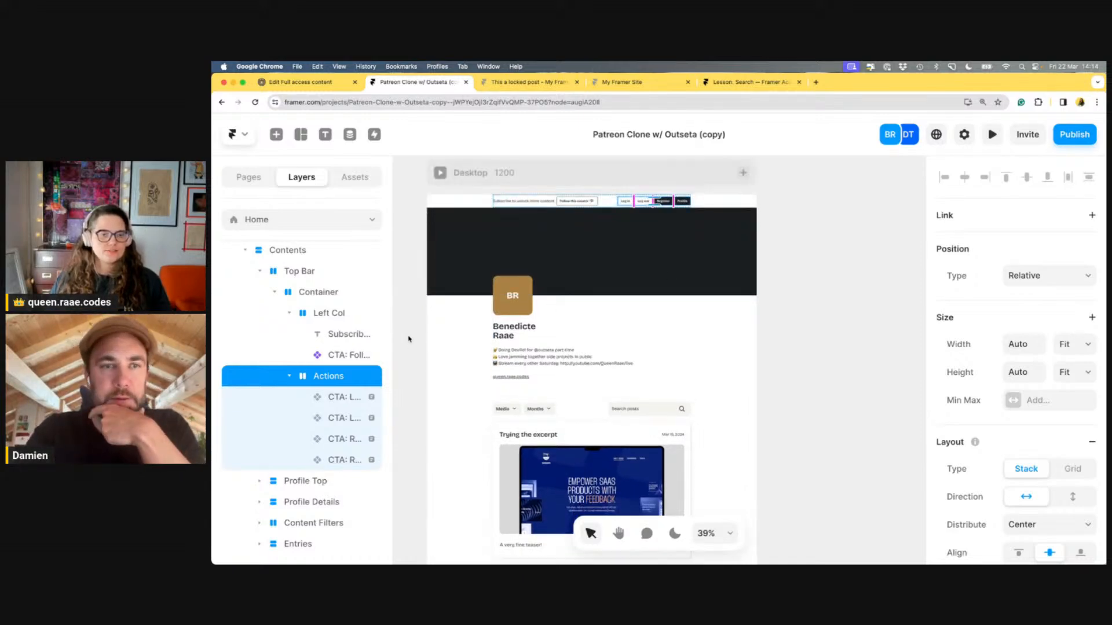
left_click(866, 374)
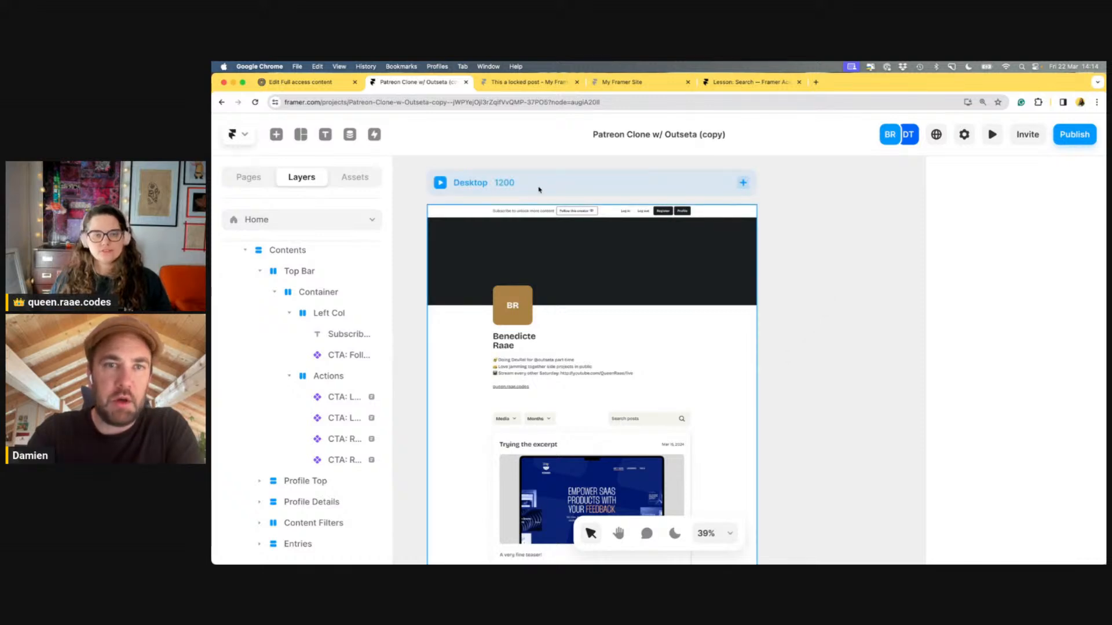
left_click(743, 184)
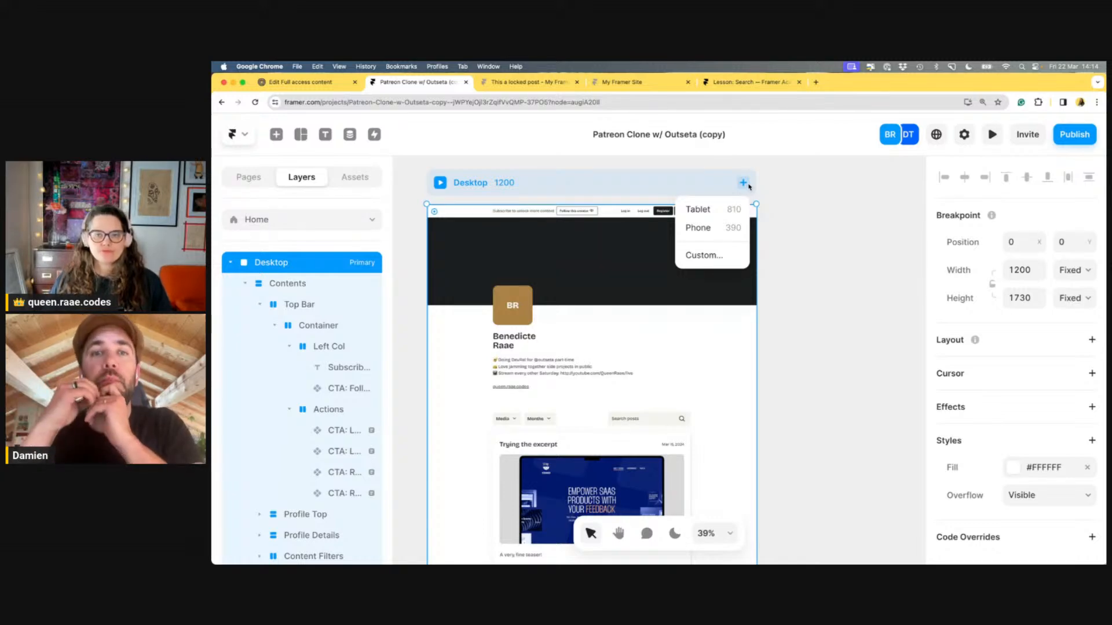
Add a Tablet breakpoint and pan so Desktop and Tablet show side by side
left_click(699, 210)
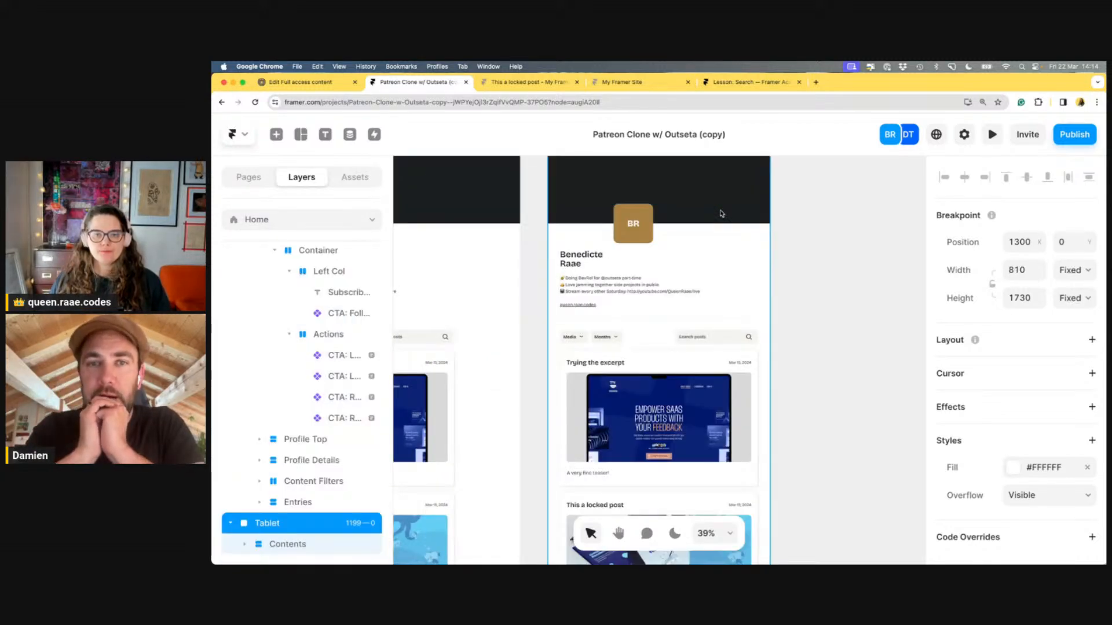
scroll(868, 308, "up", 2)
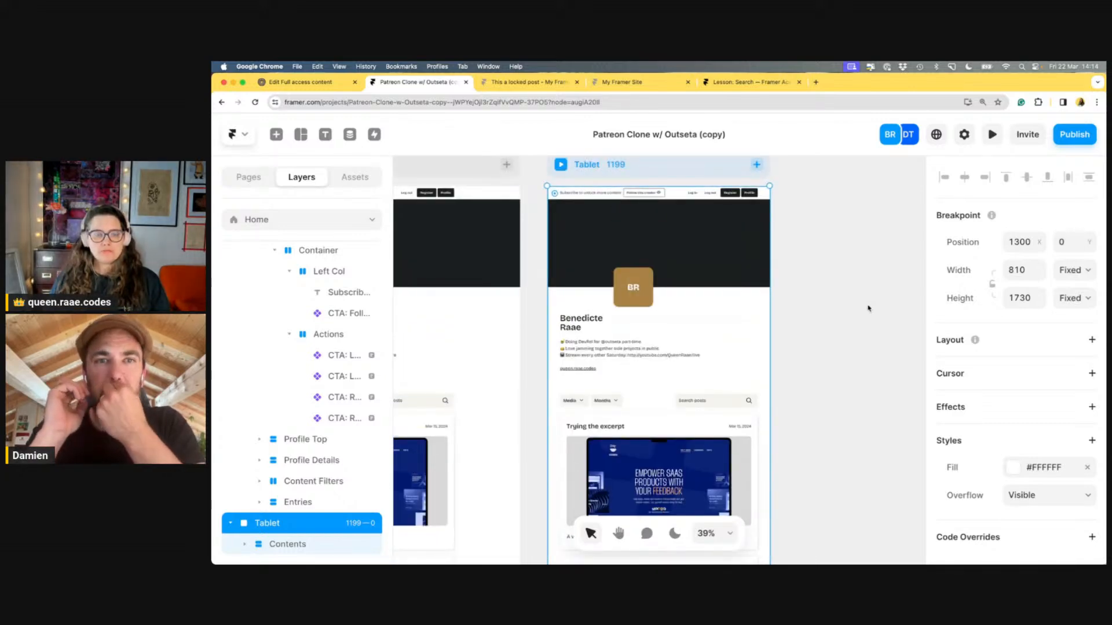
left_click_drag(817, 382, 964, 383)
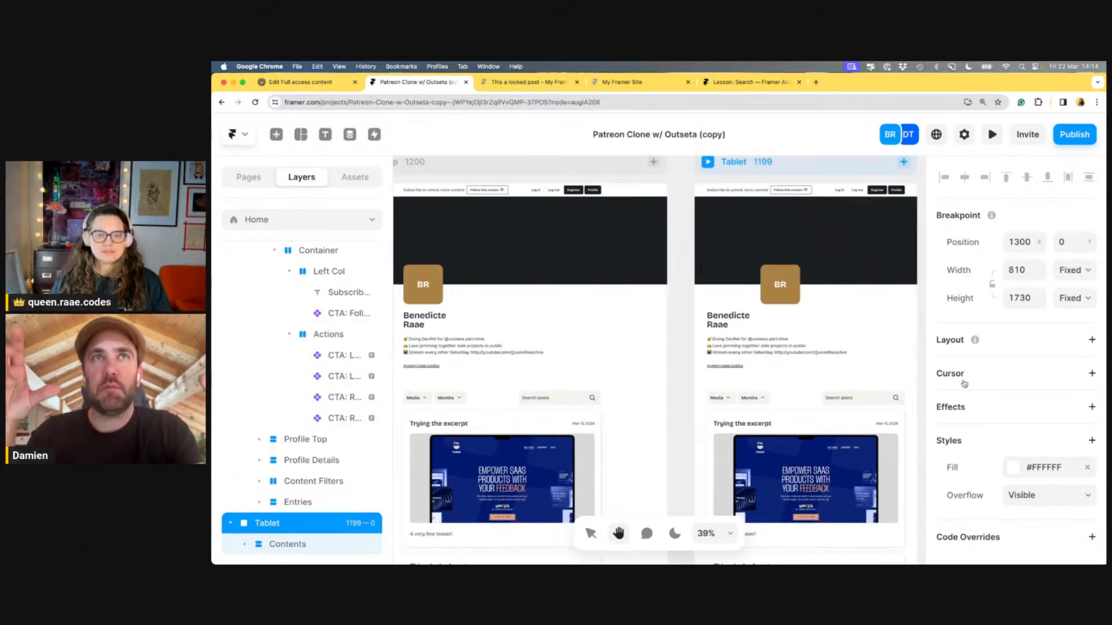
Inspect the Tablet frame's BR avatar, its Container and the Profile Top section
left_click(589, 534)
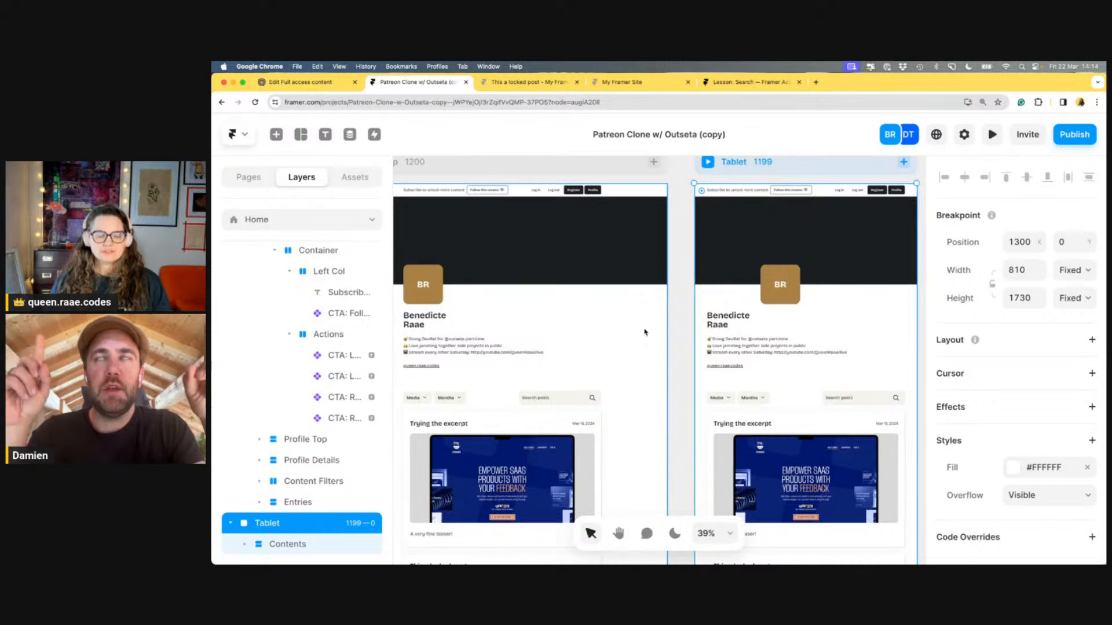
left_click(782, 275)
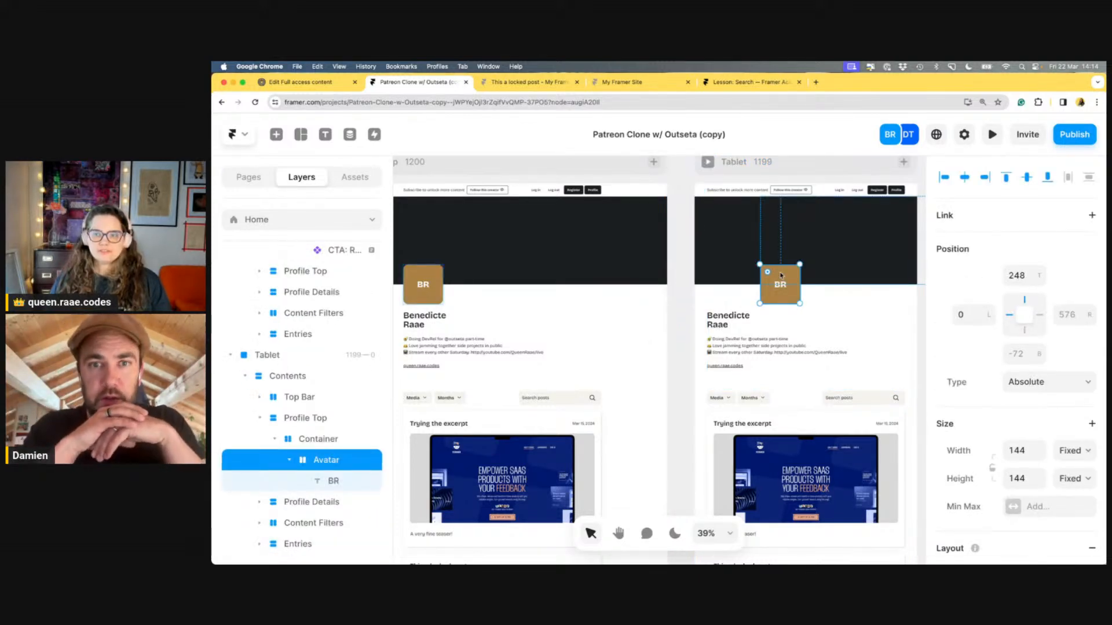
left_click(343, 441)
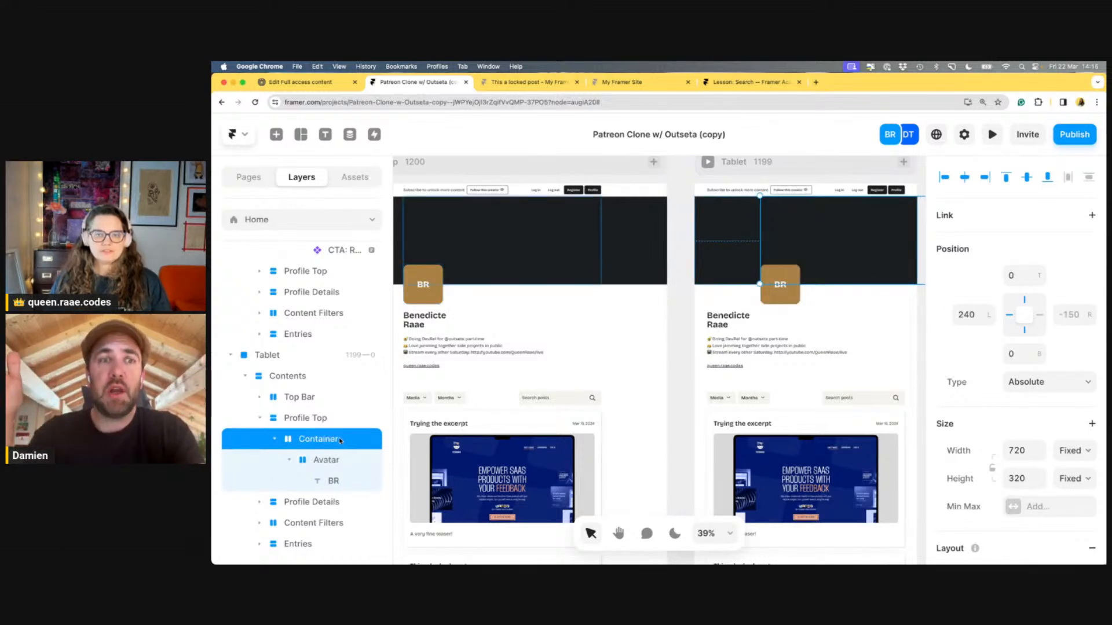
left_click(340, 418)
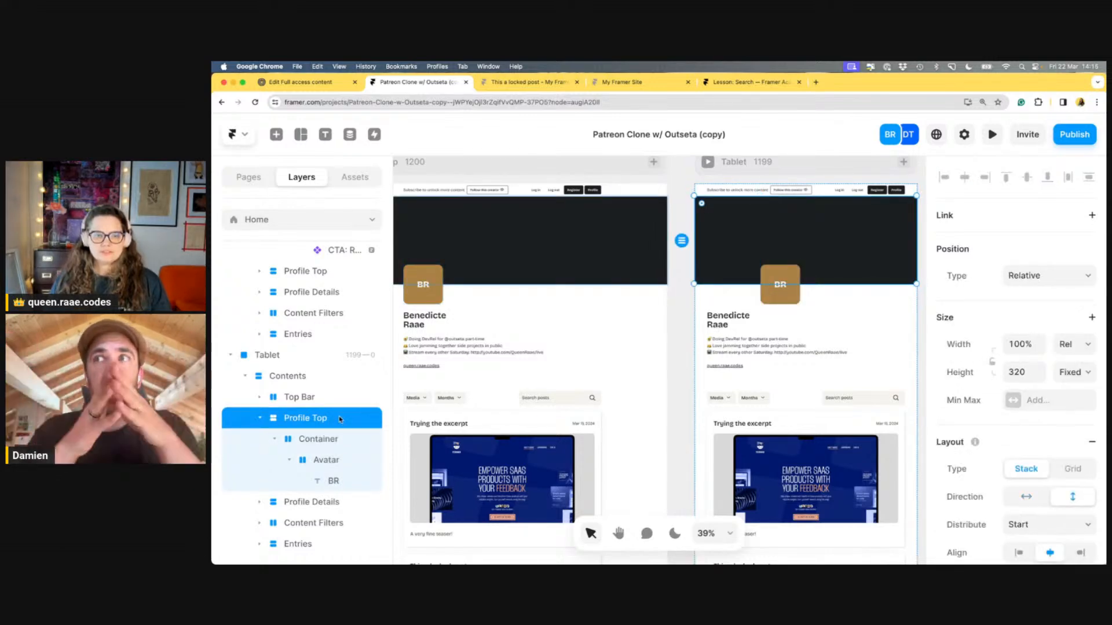
left_click(338, 441)
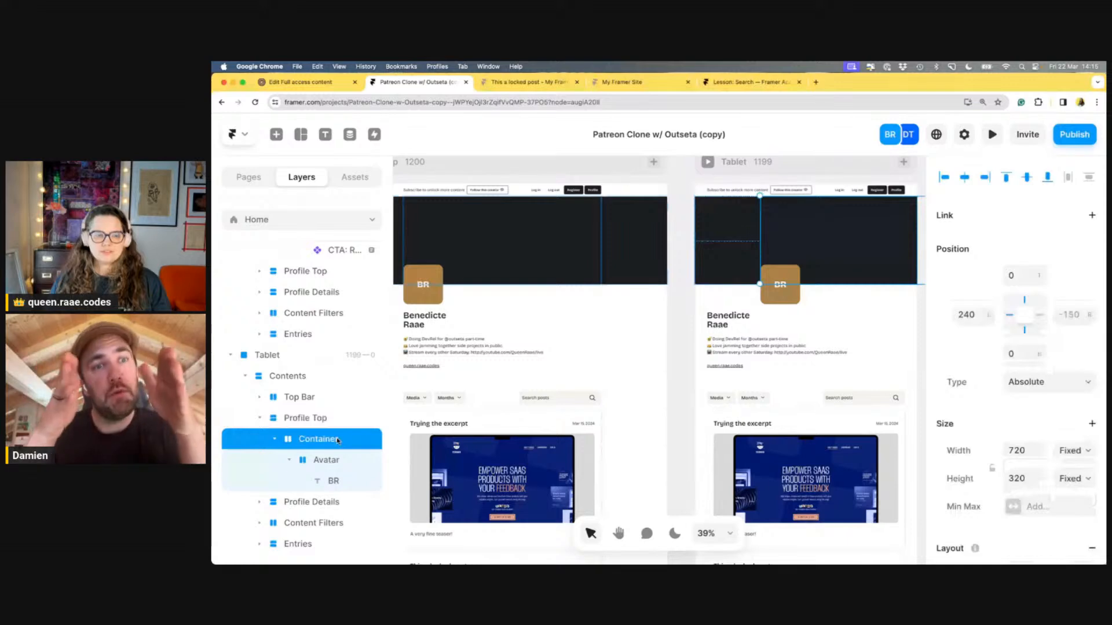
left_click(260, 418)
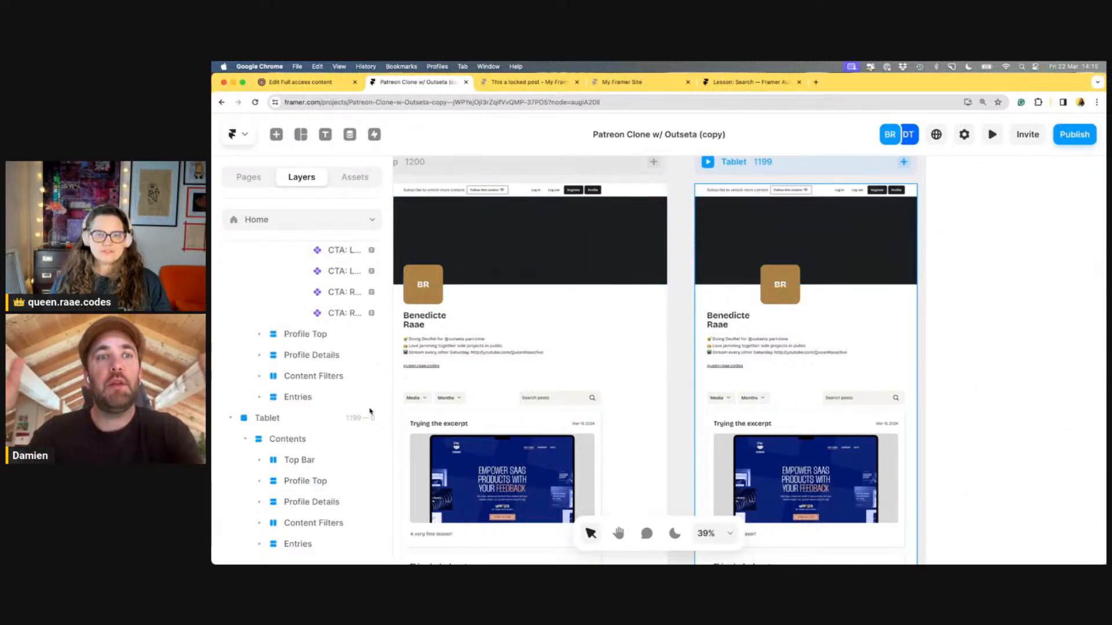
scroll(807, 240, "up", 2)
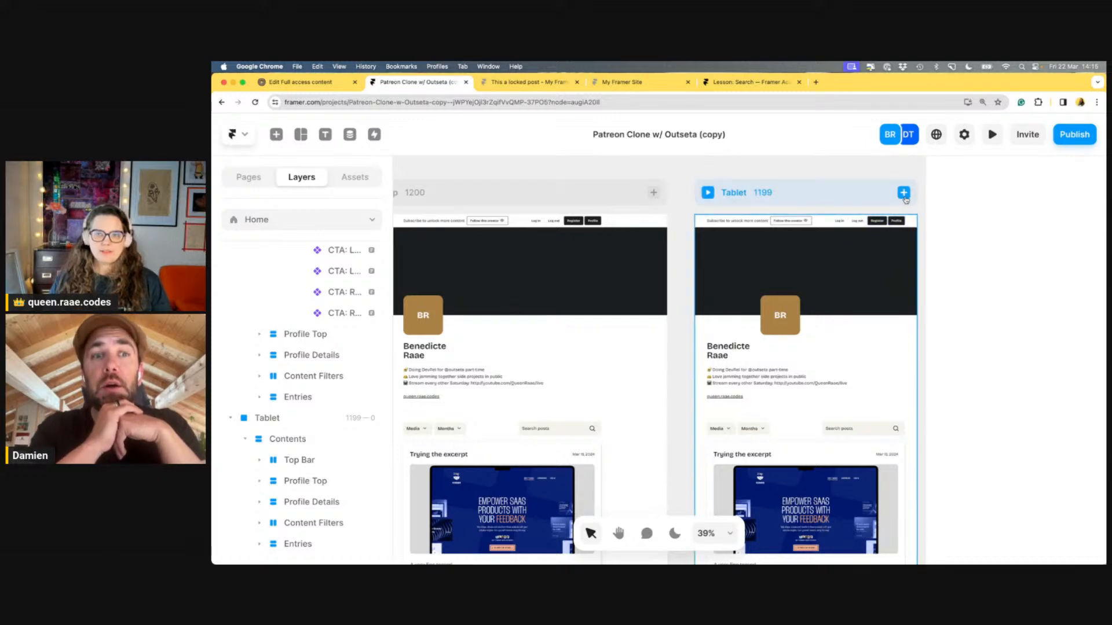
Add a Phone breakpoint after Tablet and select the phone's Profile Top section
left_click(903, 193)
left_click(860, 215)
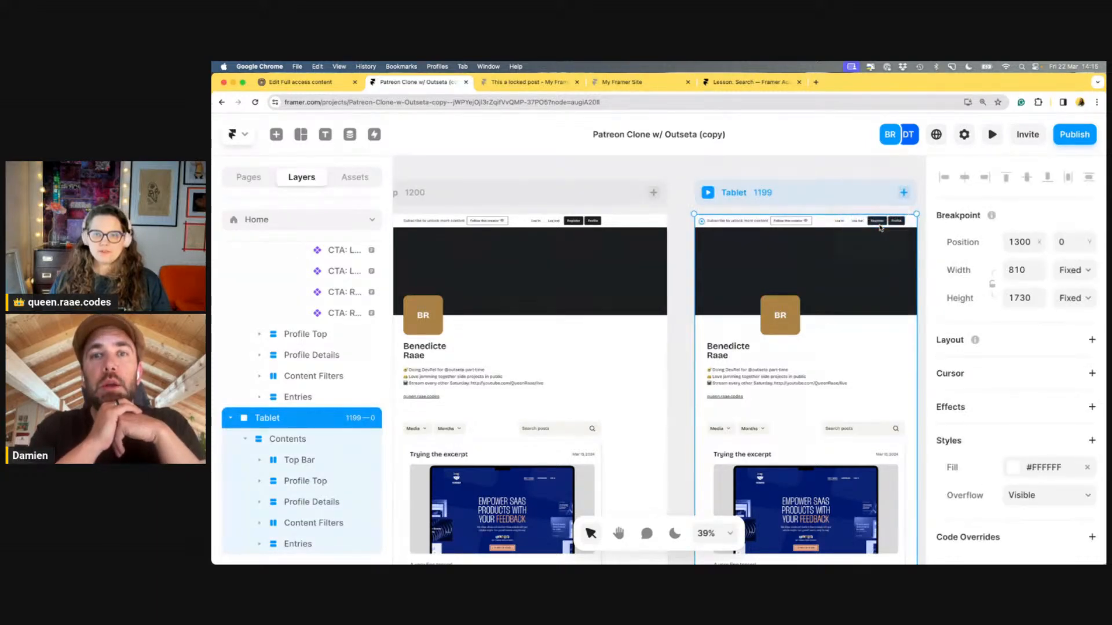
scroll(862, 304, "up", 1)
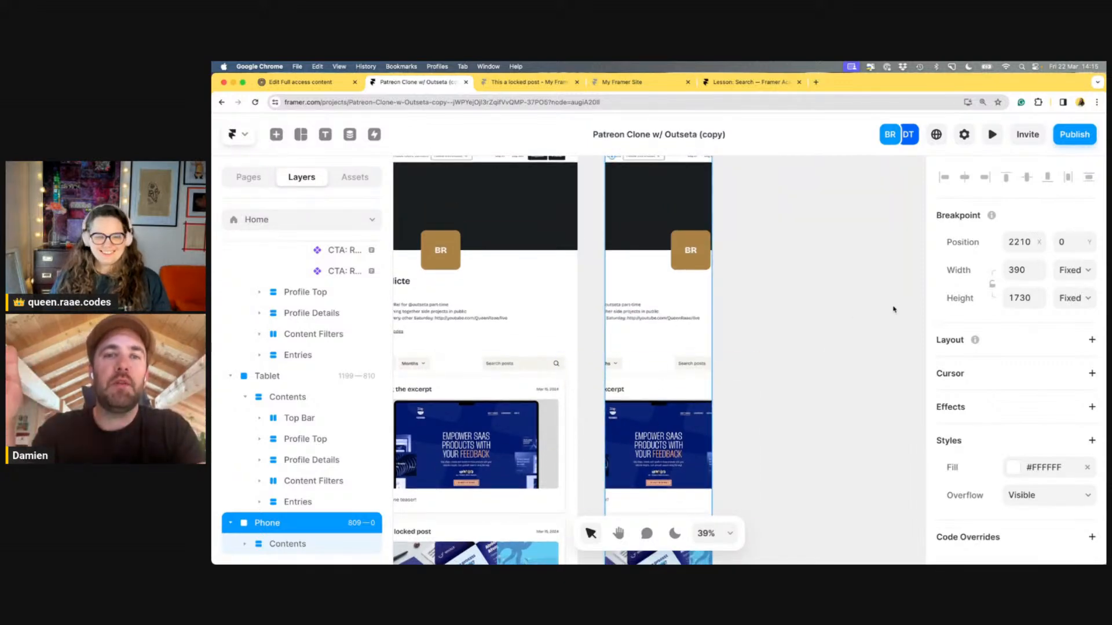
scroll(894, 310, "up", 1)
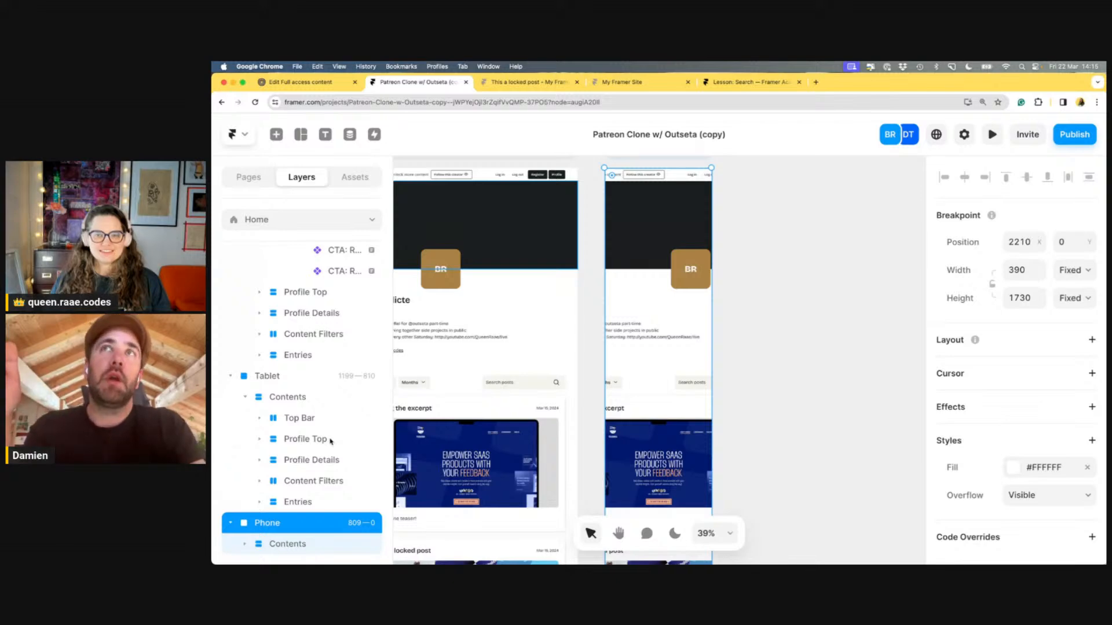
scroll(739, 333, "up", 3)
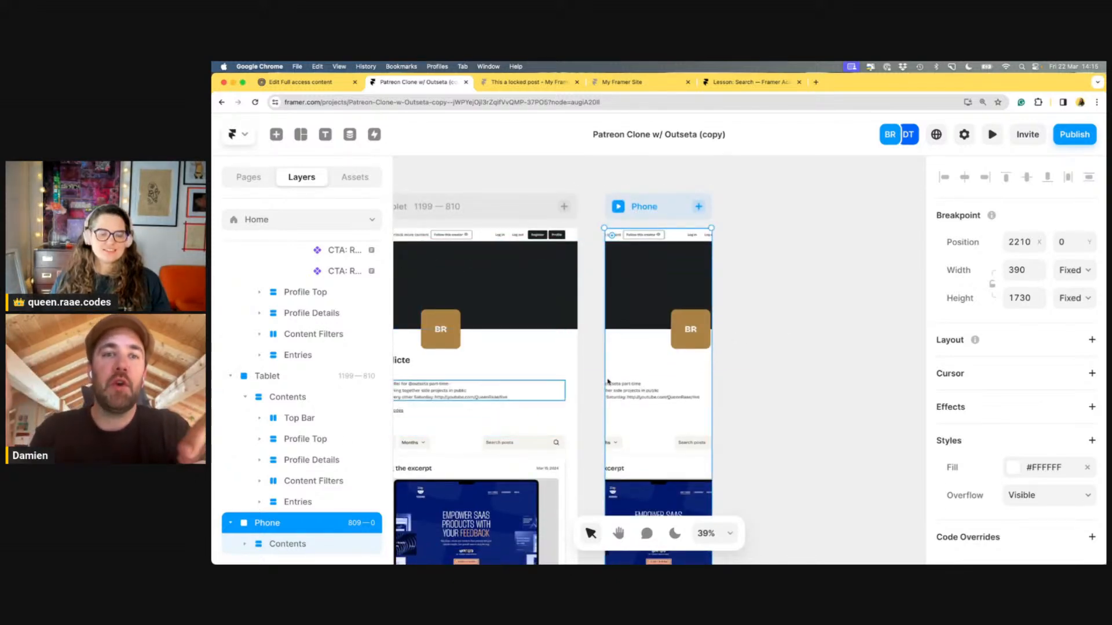
scroll(845, 279, "down", 1)
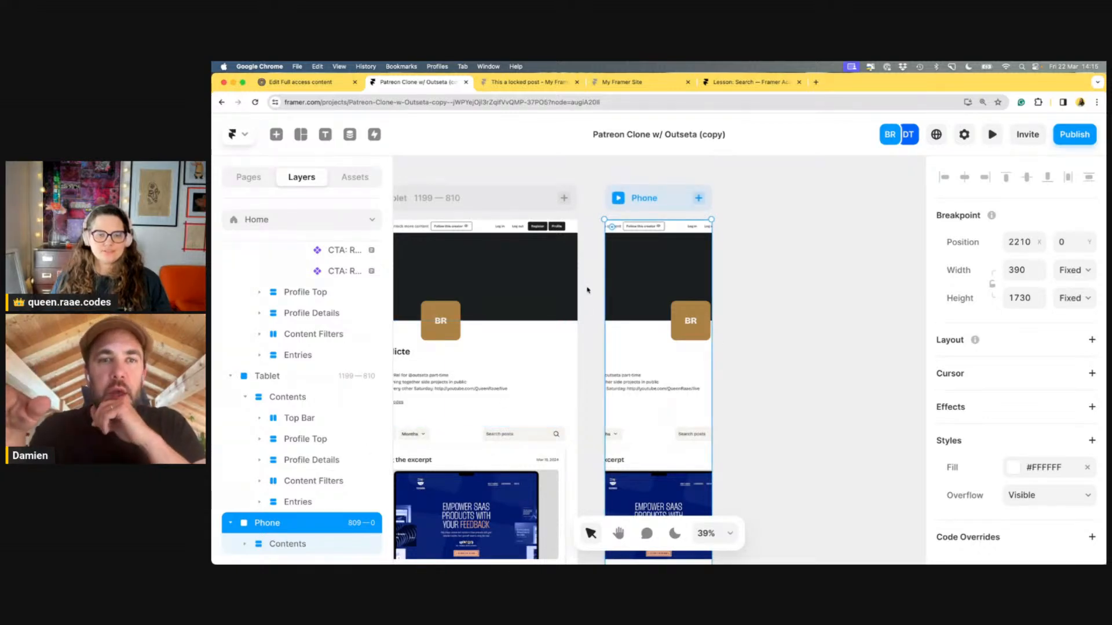
double_click(649, 283)
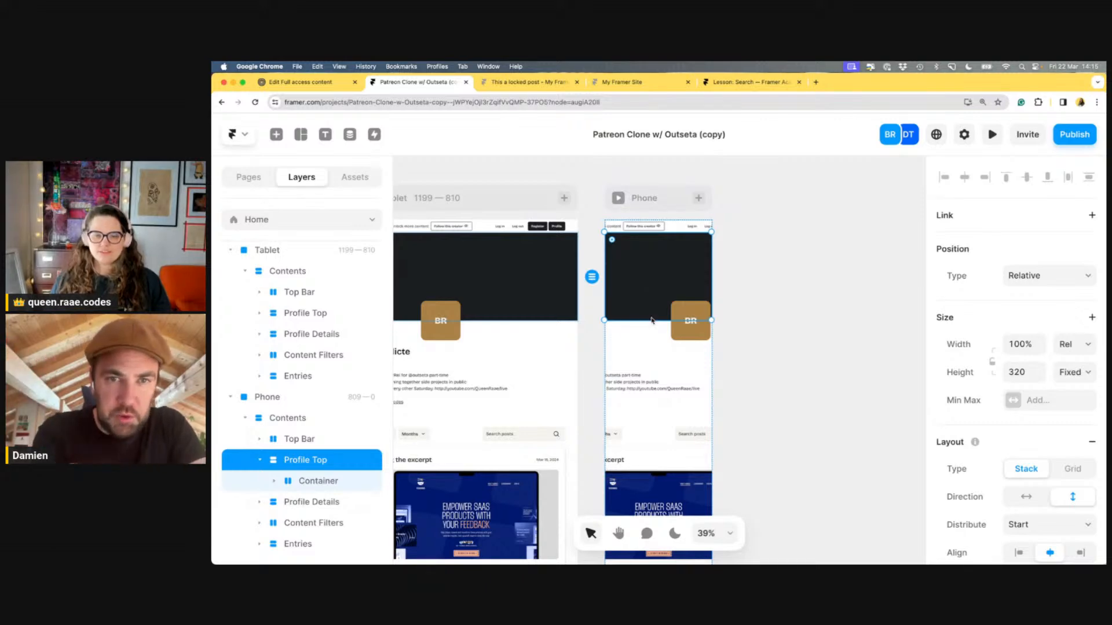
Set the phone's Profile Details block to 100% relative width
left_click(652, 367)
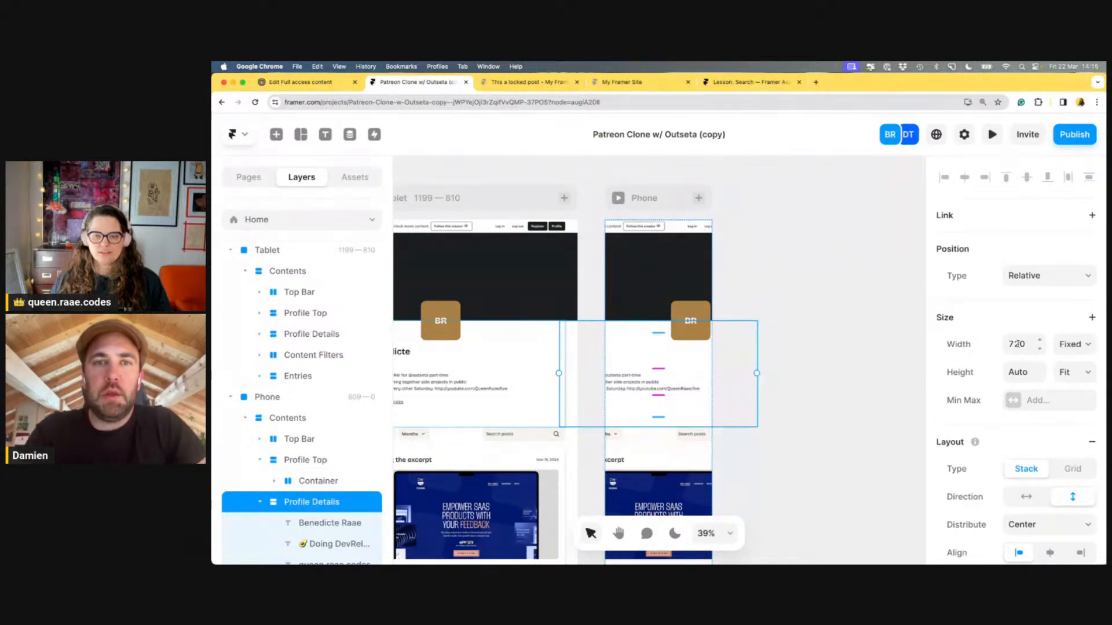
left_click(1017, 344)
type("100")
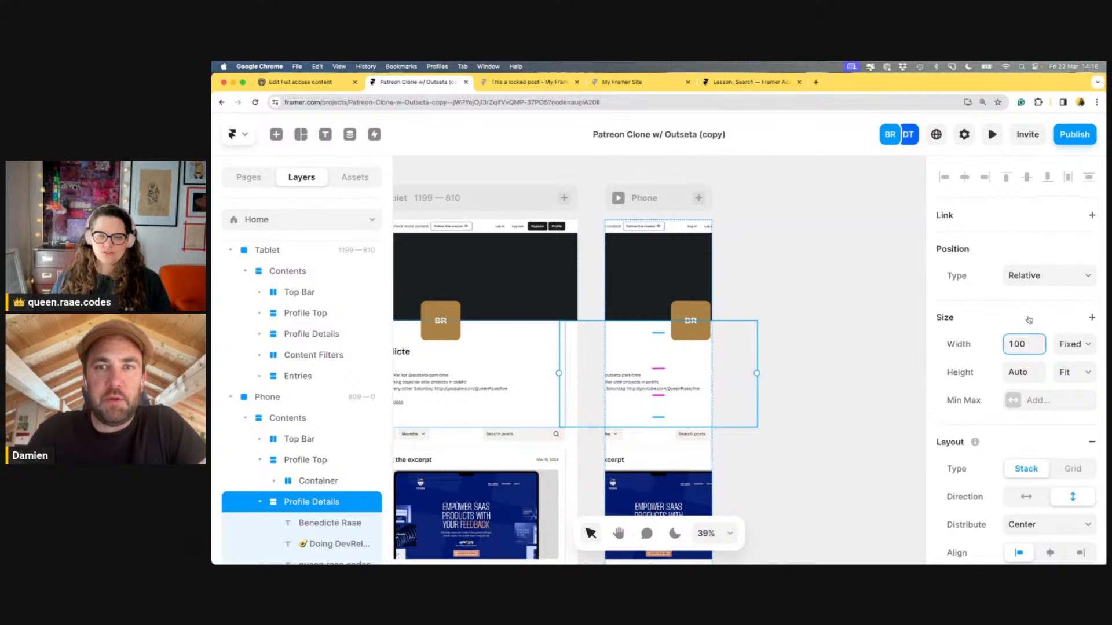
key("Tab")
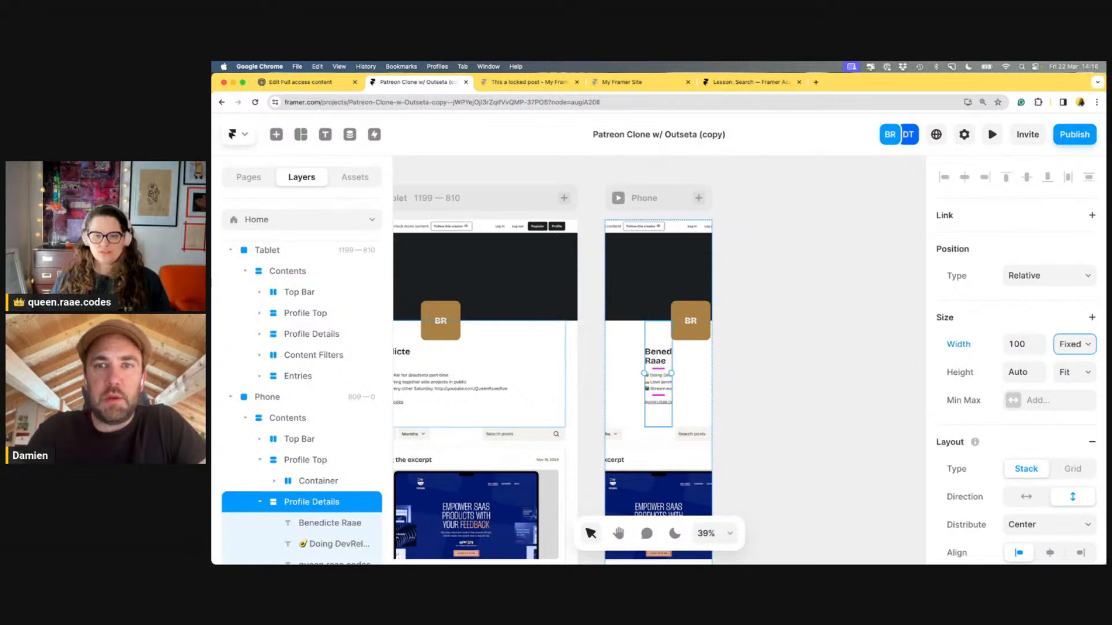
left_click(1028, 342)
left_click(1028, 342)
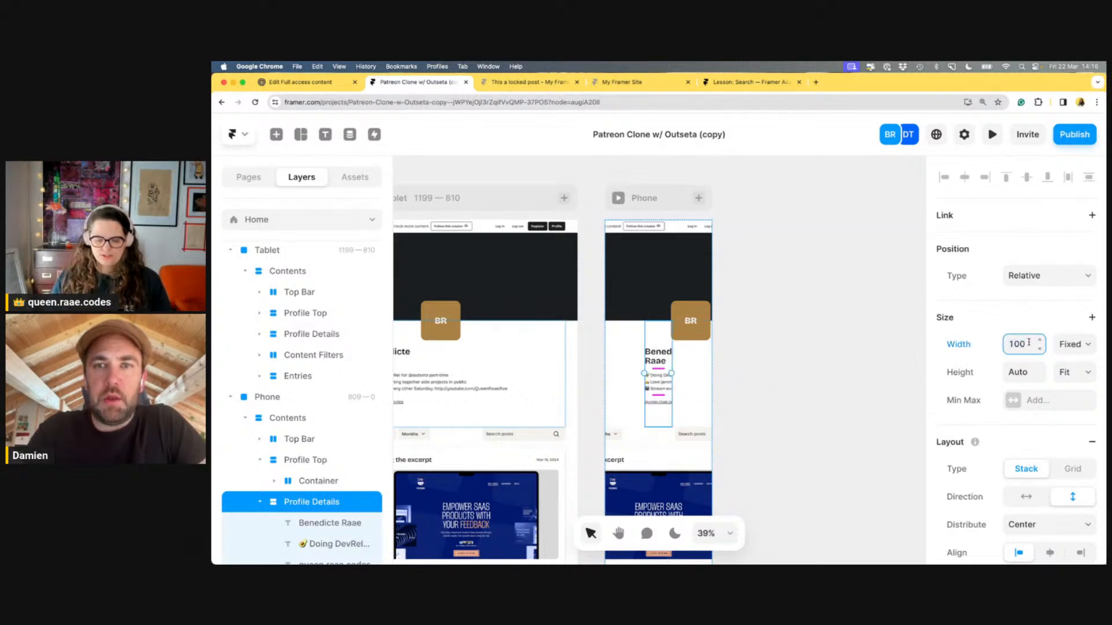
key("Tab")
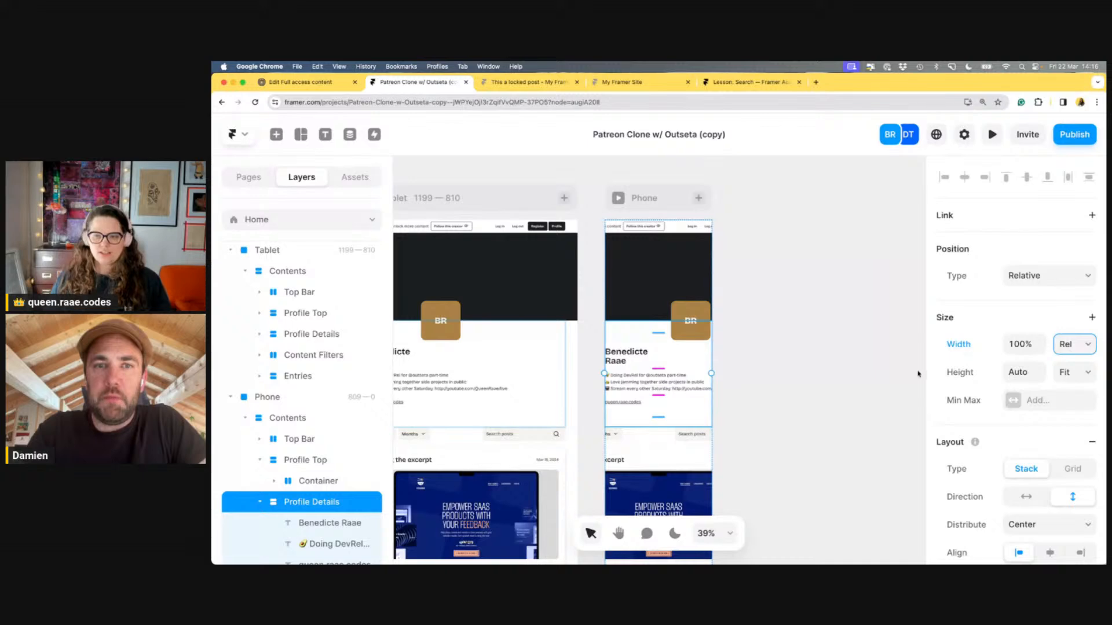
left_click(857, 380)
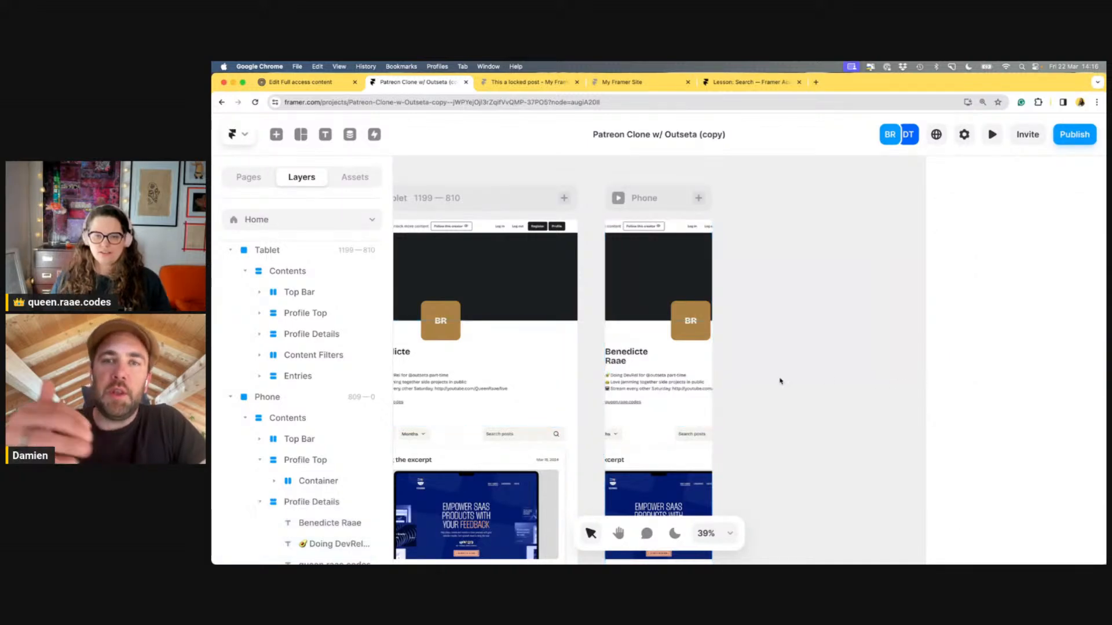
Give Profile Details per-side padding of 96 top, 24 right, 80 bottom, 24 left
left_click(697, 358)
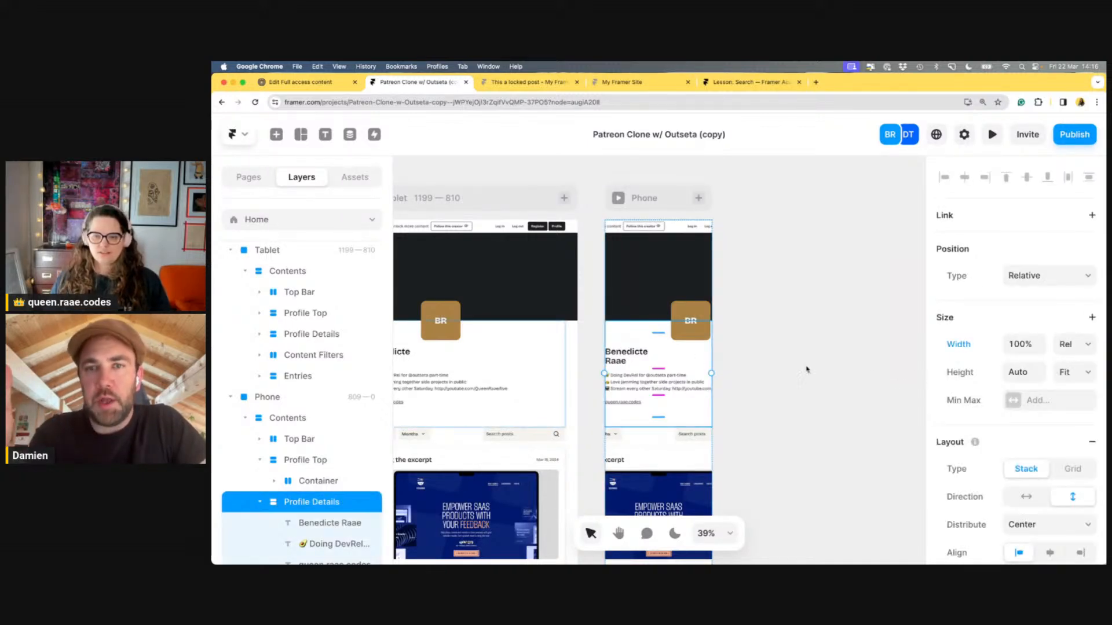
scroll(777, 358, "down", 4)
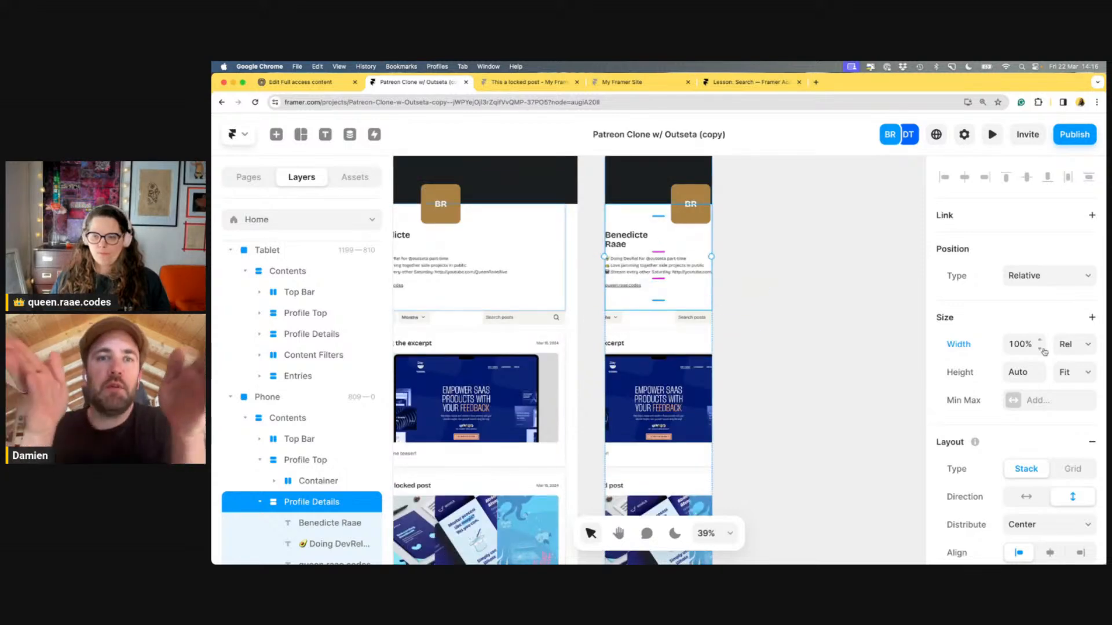
scroll(1044, 352, "down", 4)
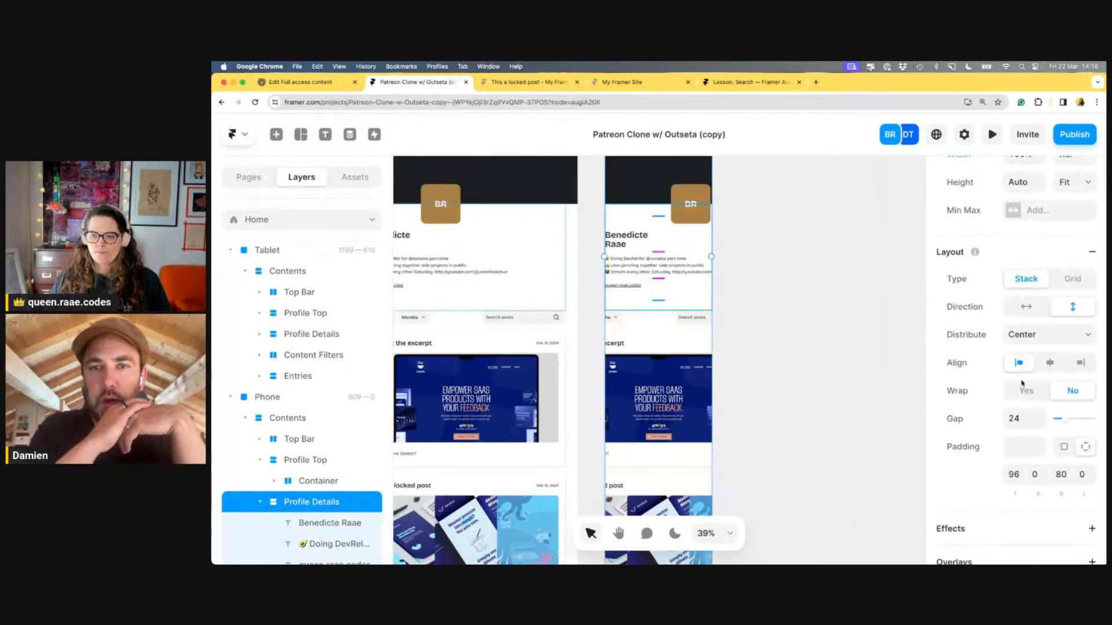
left_click(1022, 448)
type("24")
key("Return")
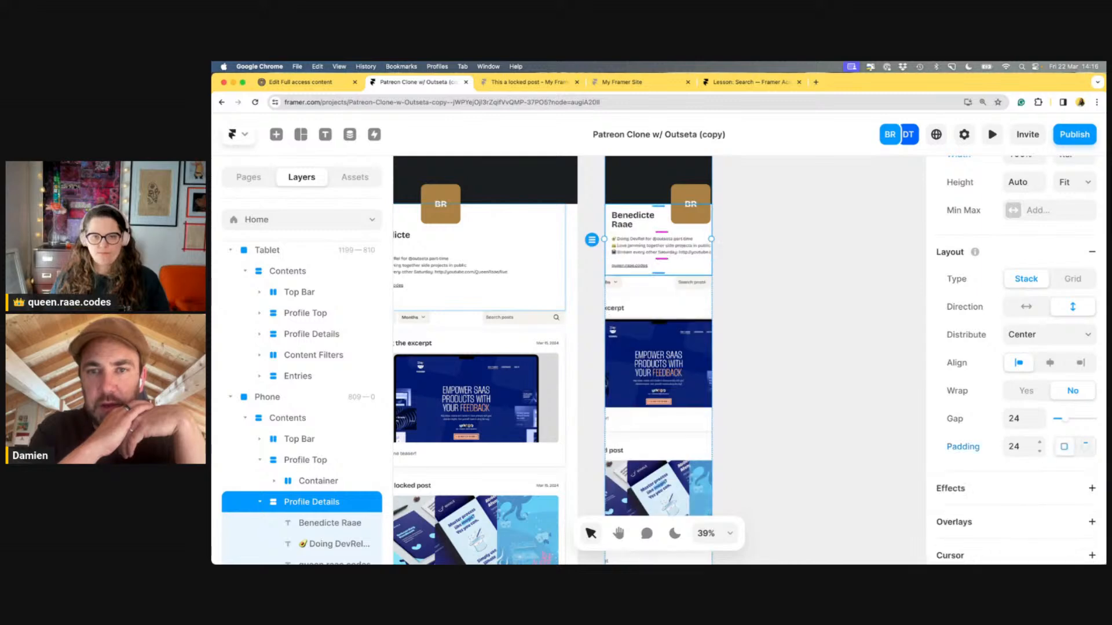
scroll(860, 449, "up", 2)
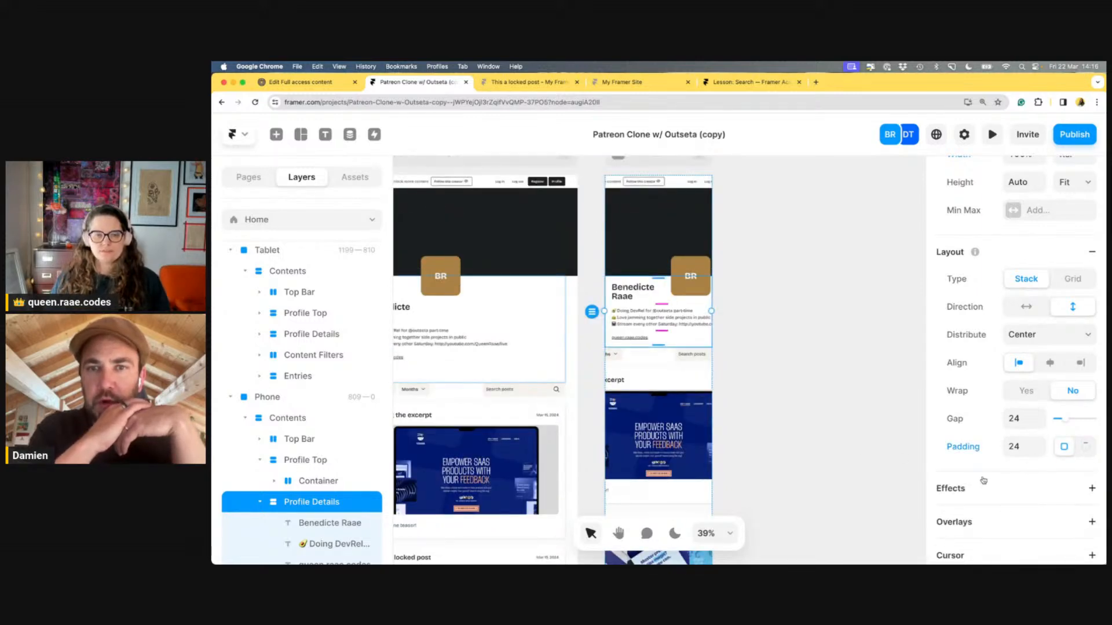
key("cmd+z")
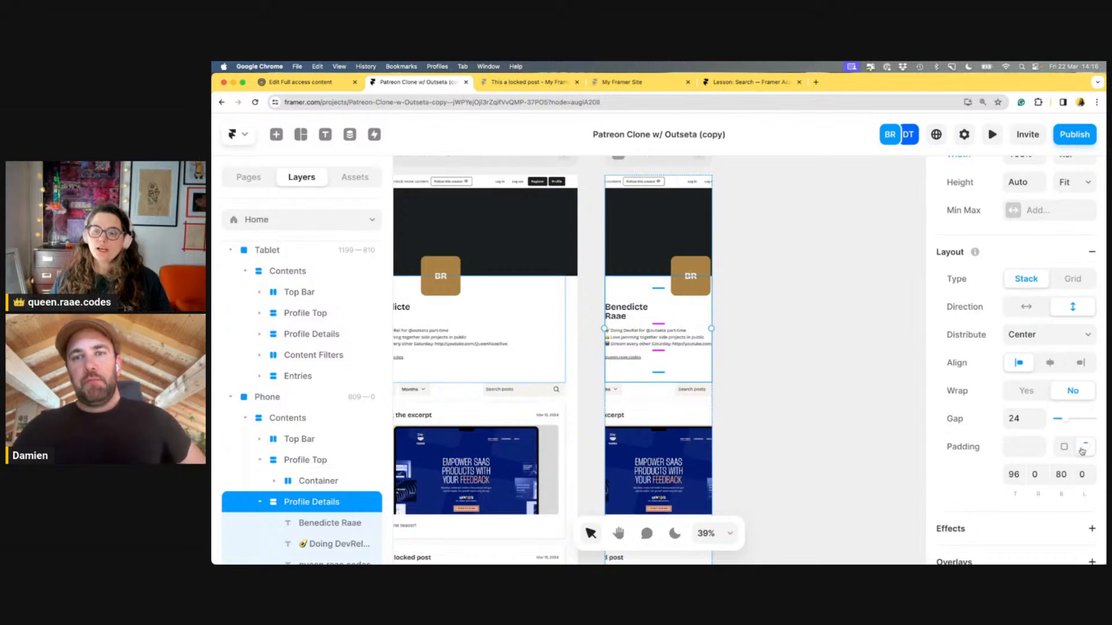
left_click(1034, 475)
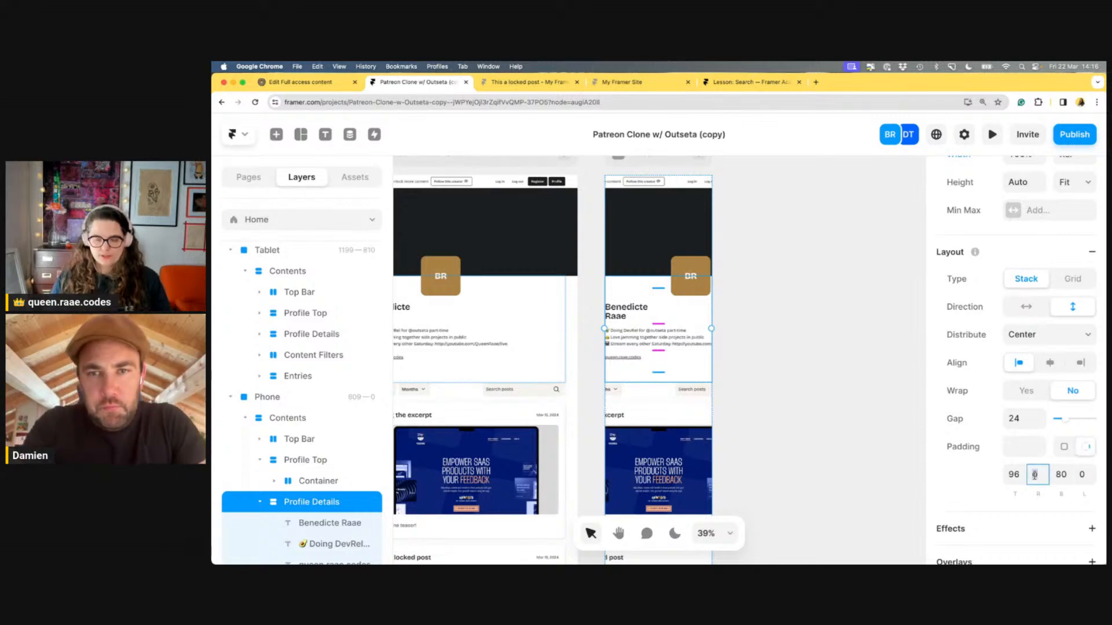
type("24")
key("Tab")
key("Tab")
type("24")
key("Tab")
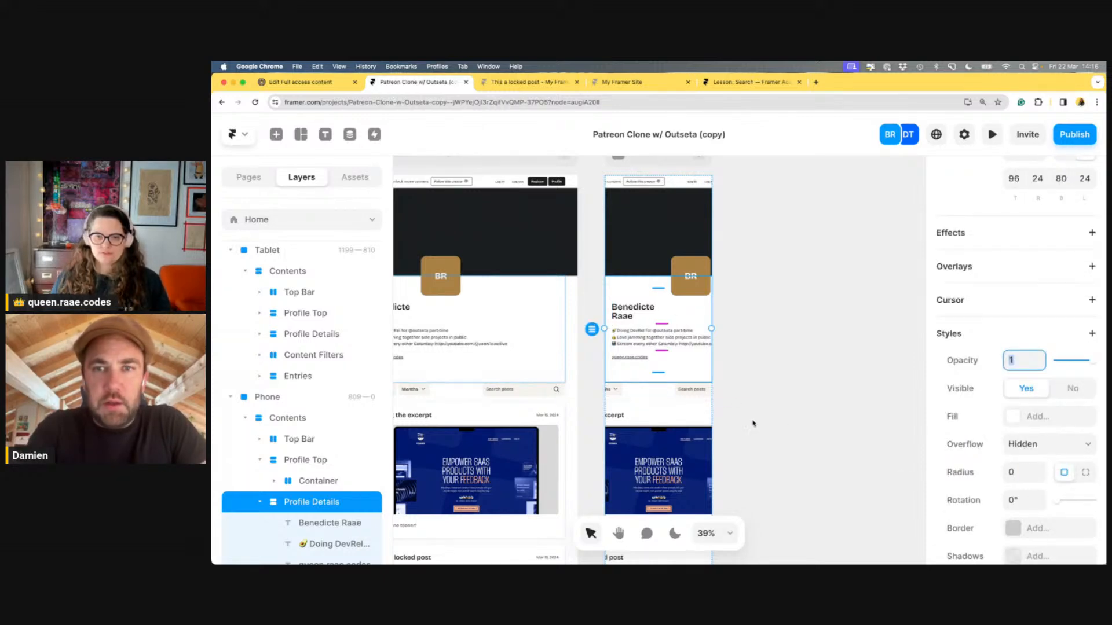
Change the phone bio text width from Fixed 720 to Fill (1fr) so its lines wrap
left_click(676, 346)
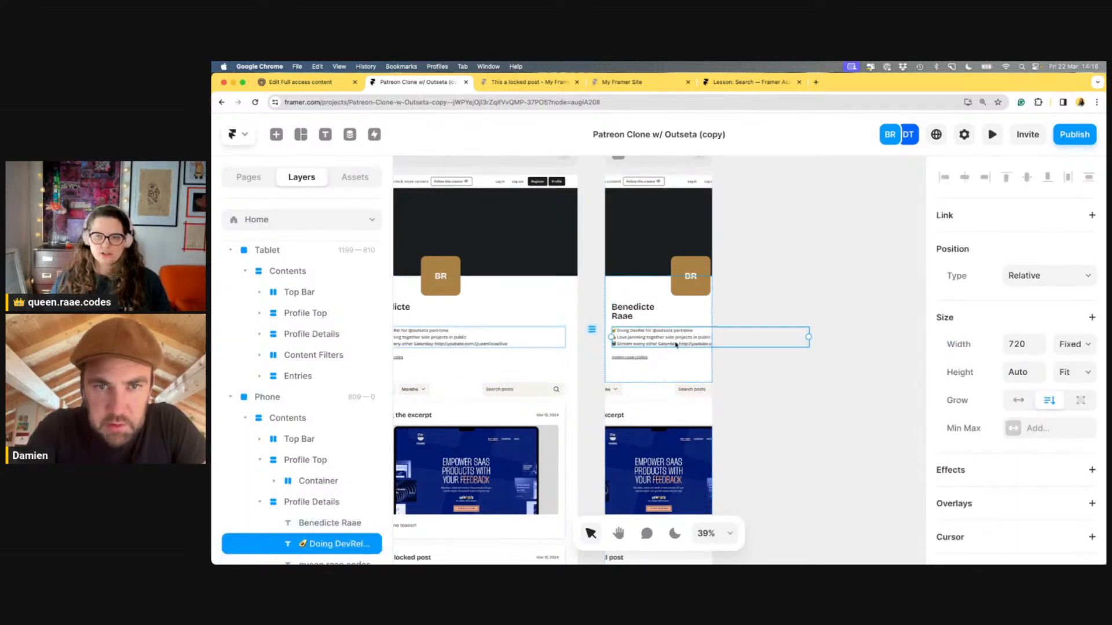
left_click(1006, 344)
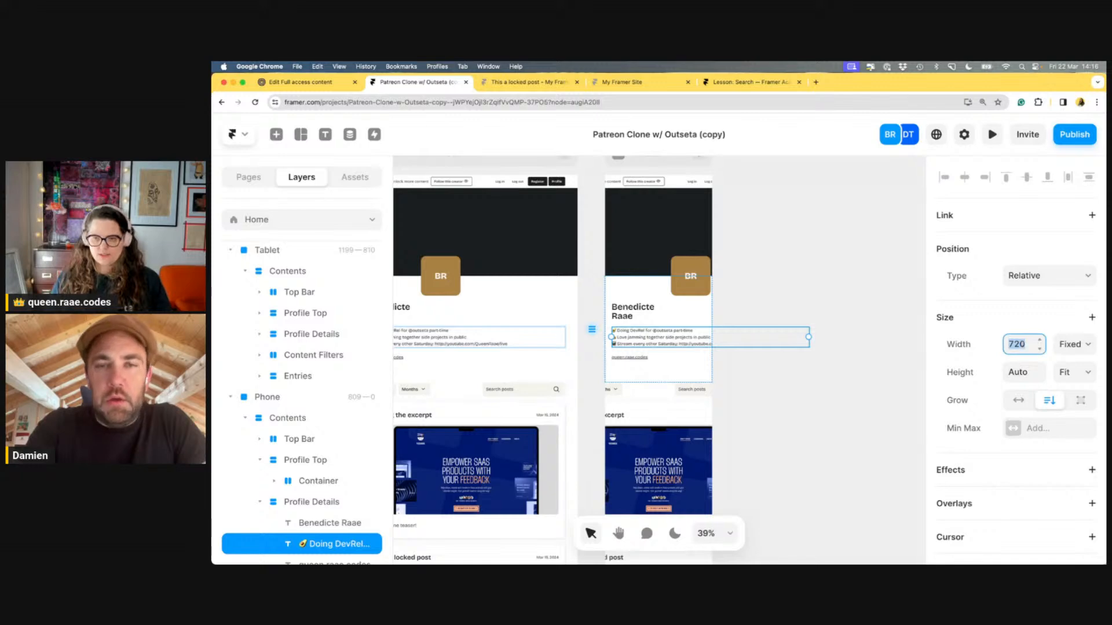
type("100")
key("super+a")
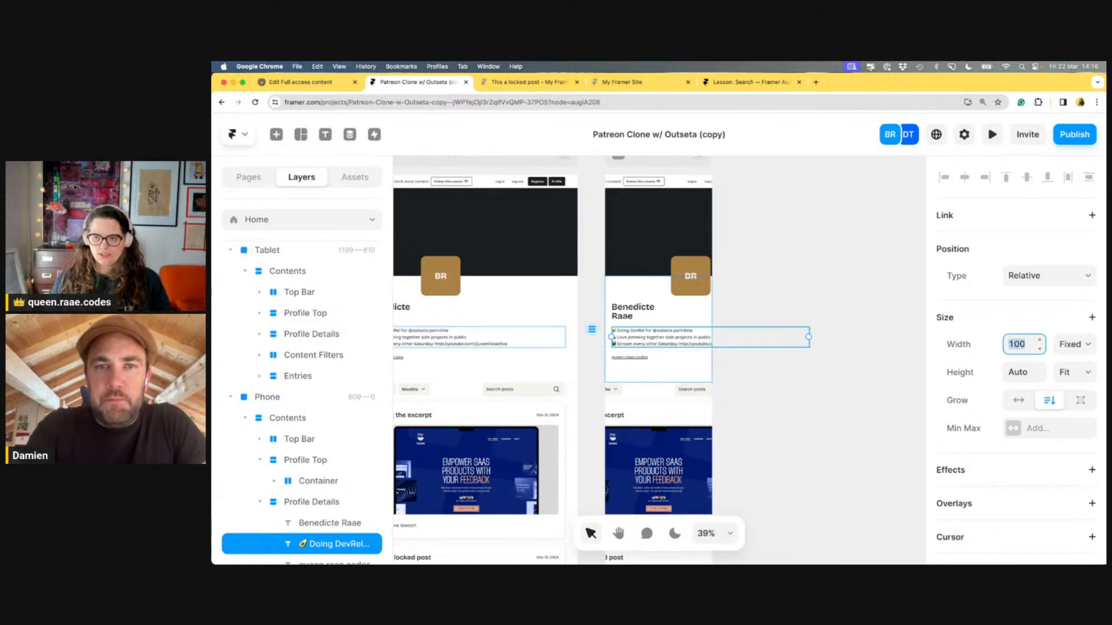
key("BackSpace")
left_click(1087, 345)
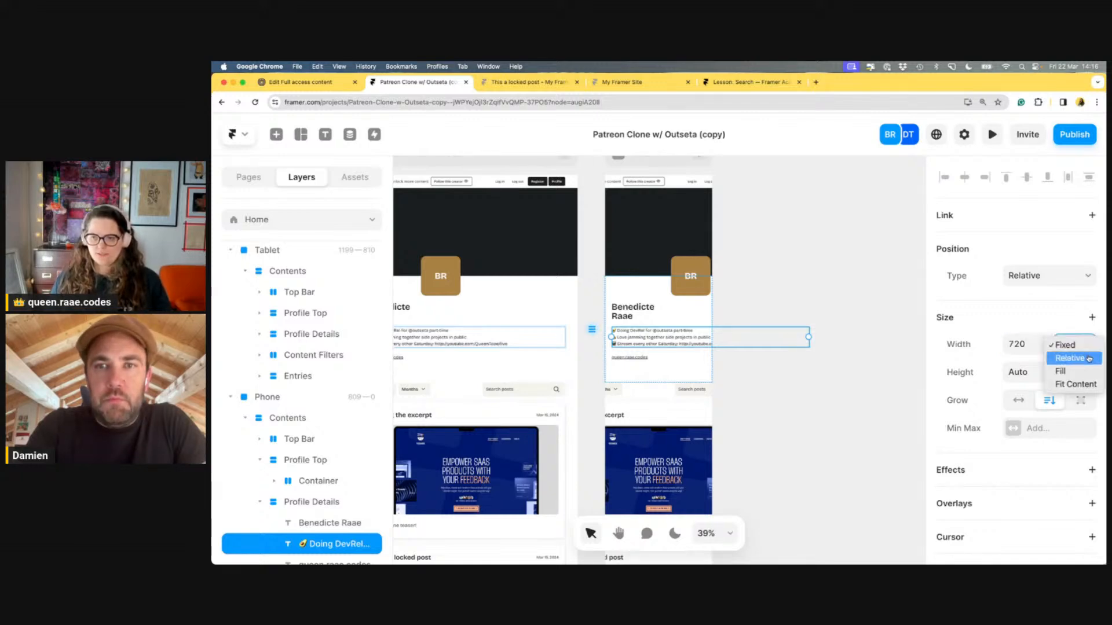
left_click(1089, 359)
left_click(1083, 351)
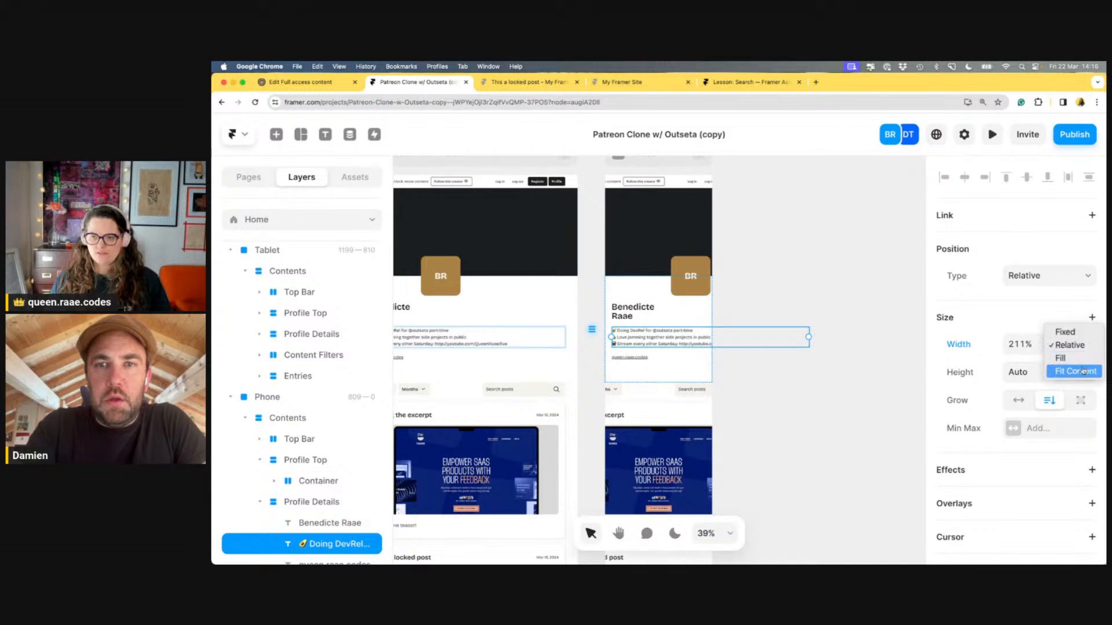
left_click(1081, 370)
left_click(1085, 351)
left_click(1077, 333)
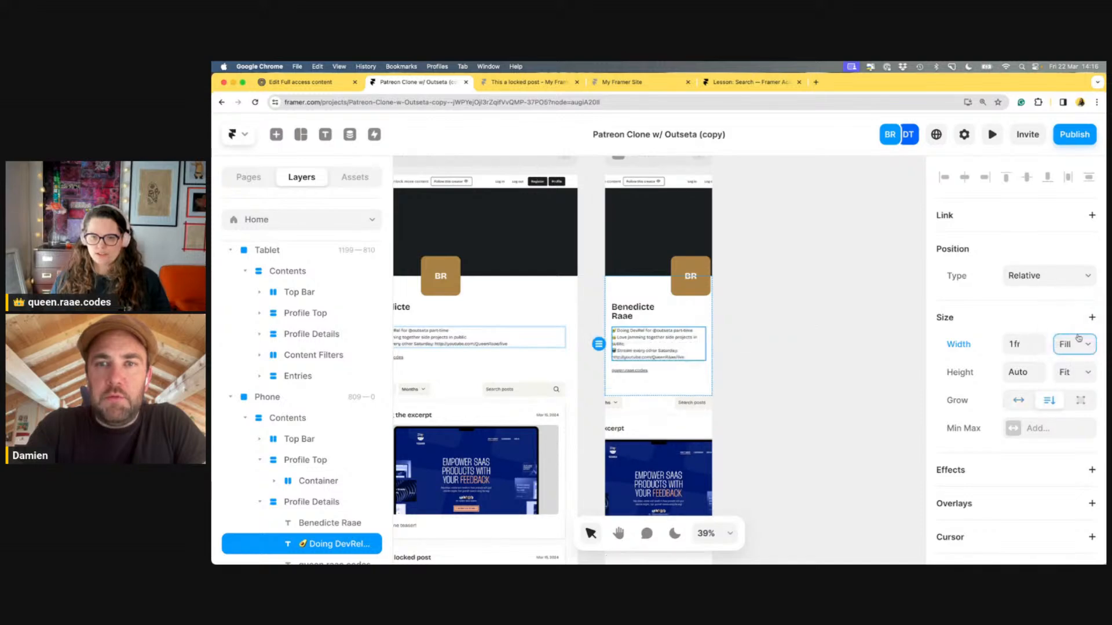
left_click(842, 362)
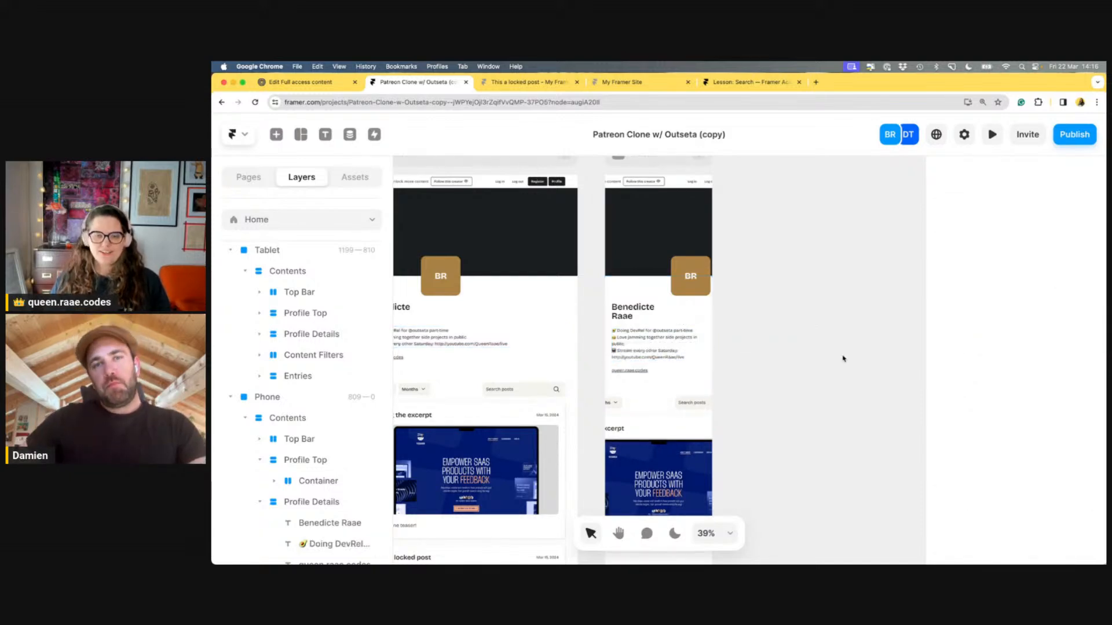
left_click(659, 344)
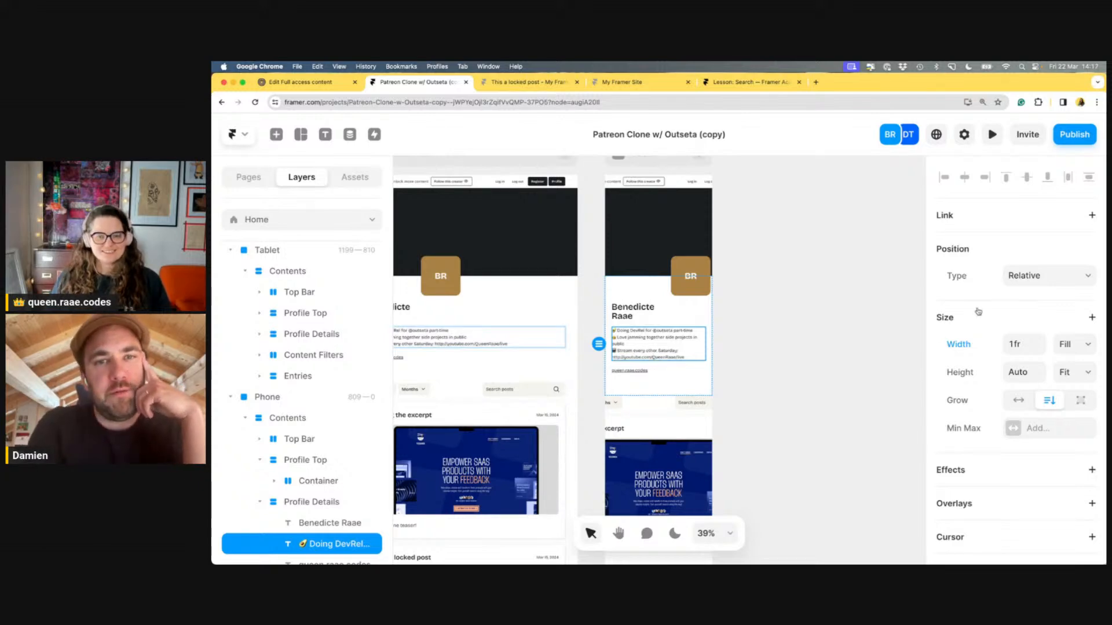
left_click(877, 344)
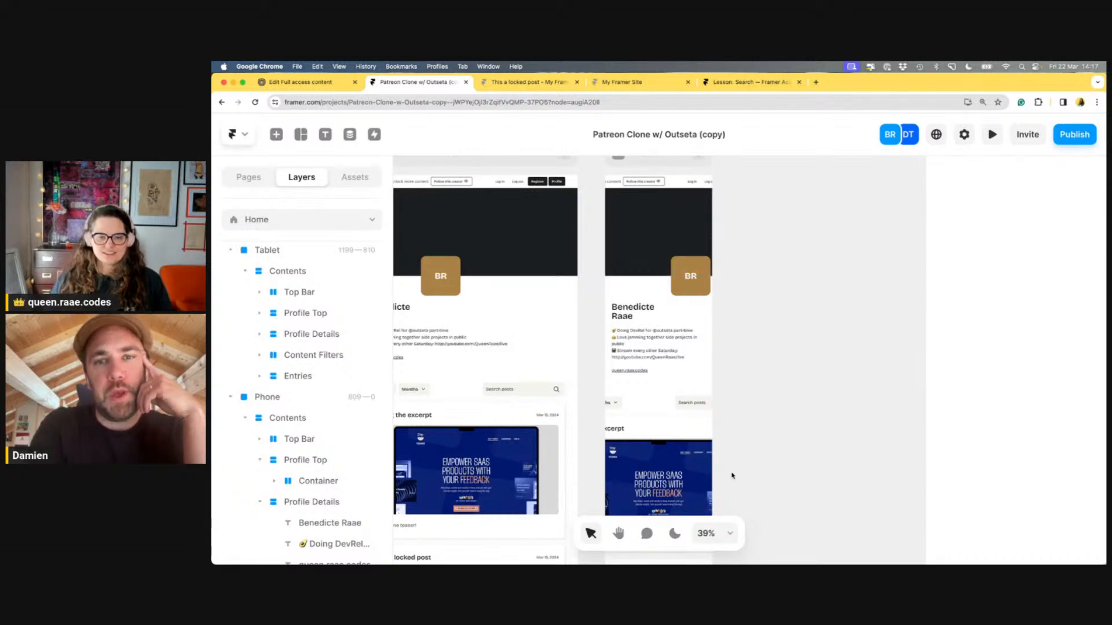
left_click(619, 533)
Inspect the Tablet header container, the Desktop BR avatar and the Profile Top banner
left_click_drag(766, 313, 915, 278)
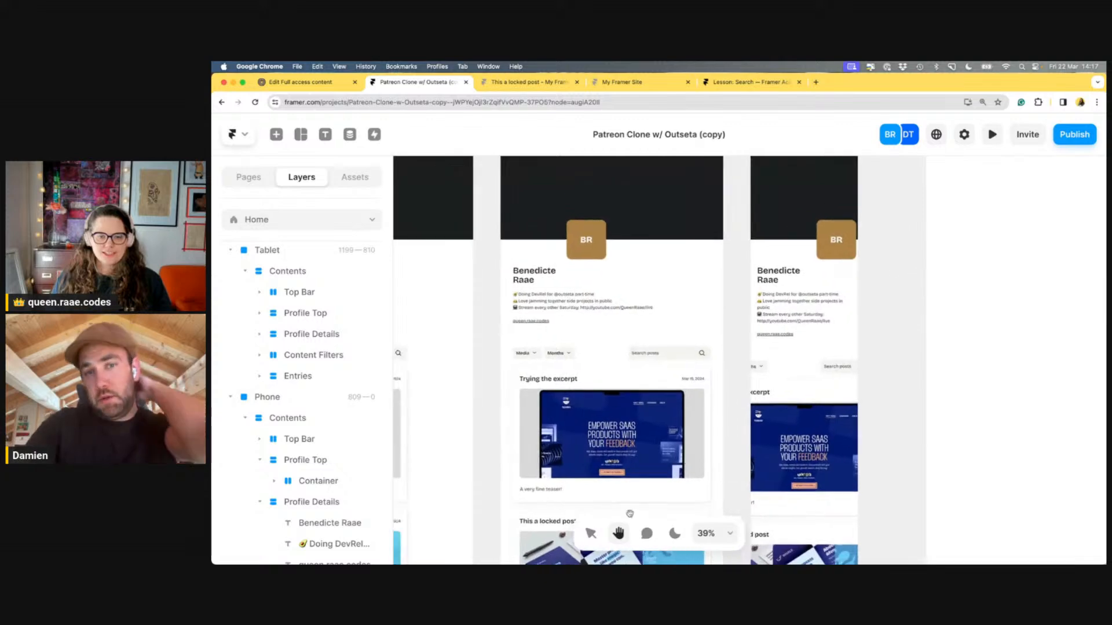
key("v")
left_click(644, 191)
scroll(739, 337, "up", 2)
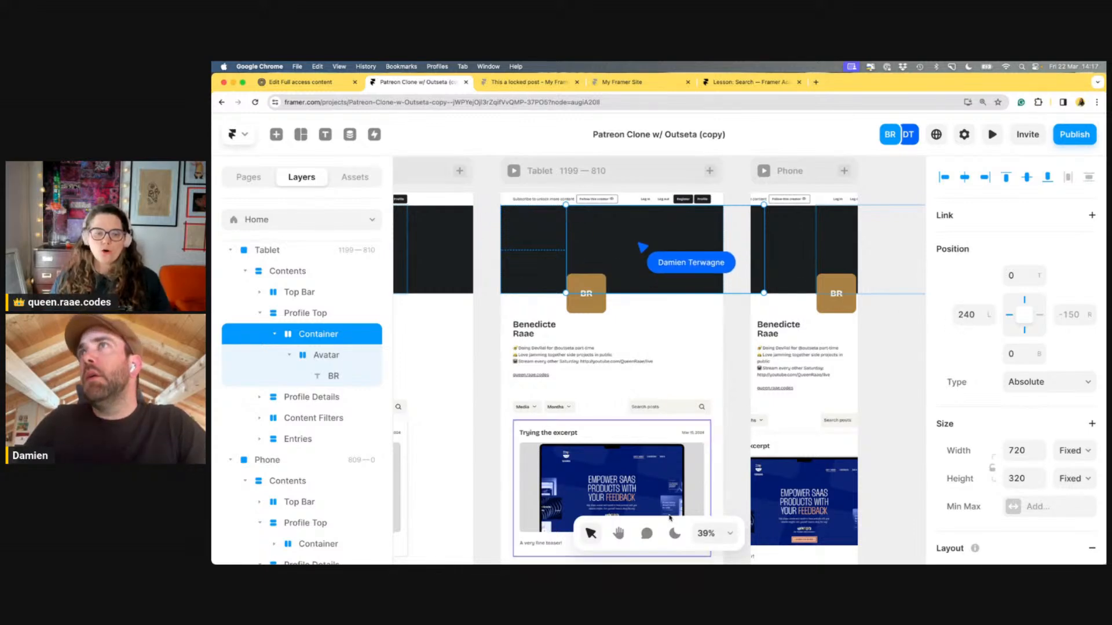
key("h")
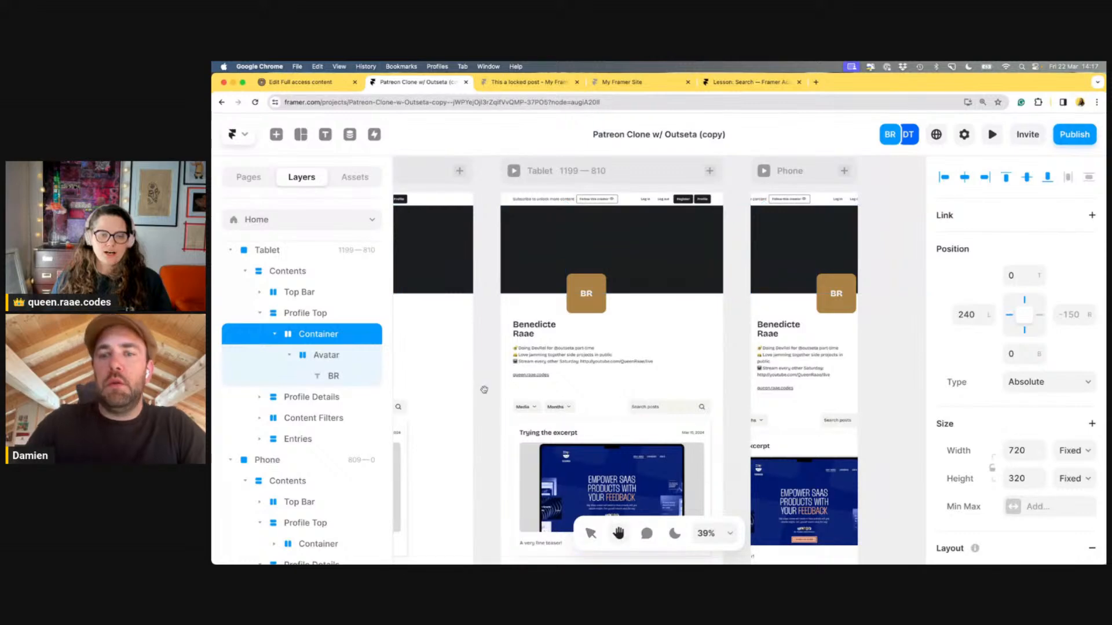
left_click_drag(479, 387, 748, 397)
left_click(590, 533)
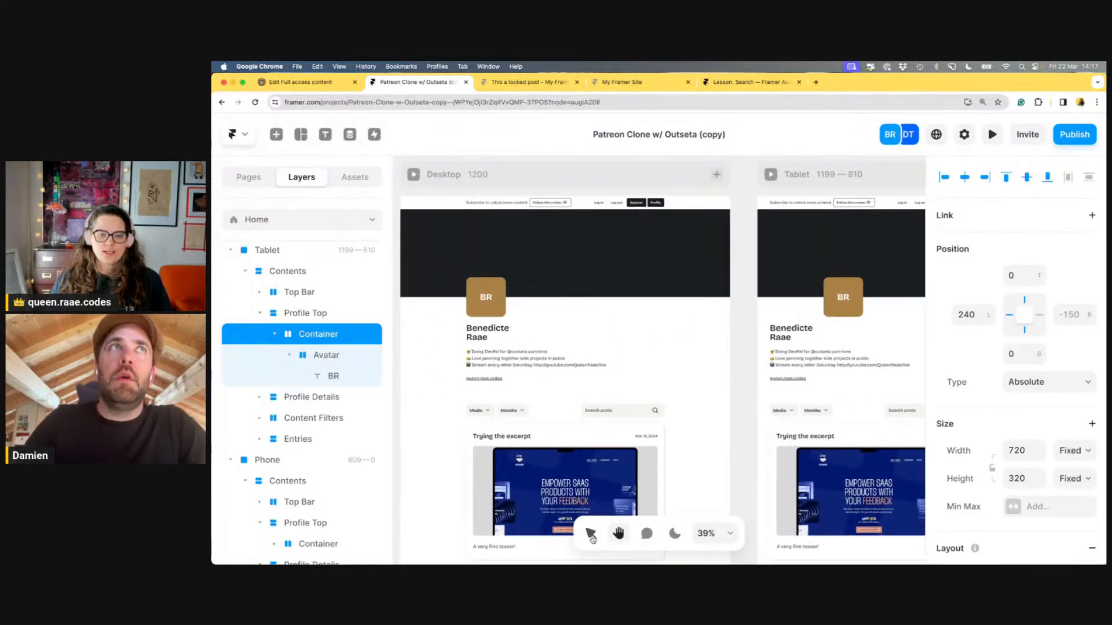
left_click(484, 320)
left_click(480, 292)
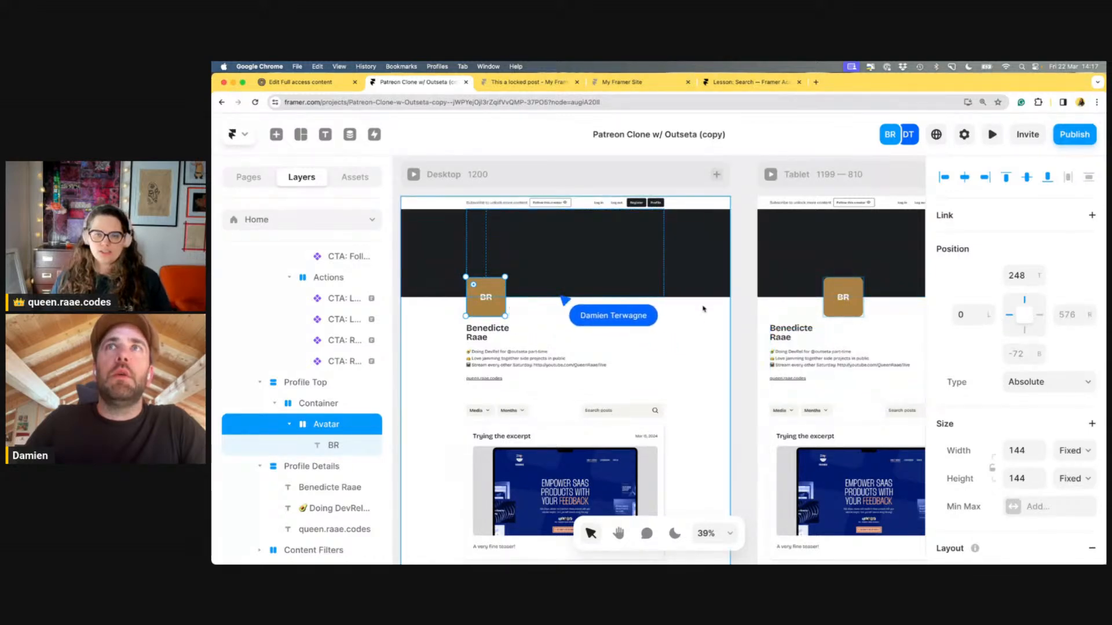
left_click(717, 293)
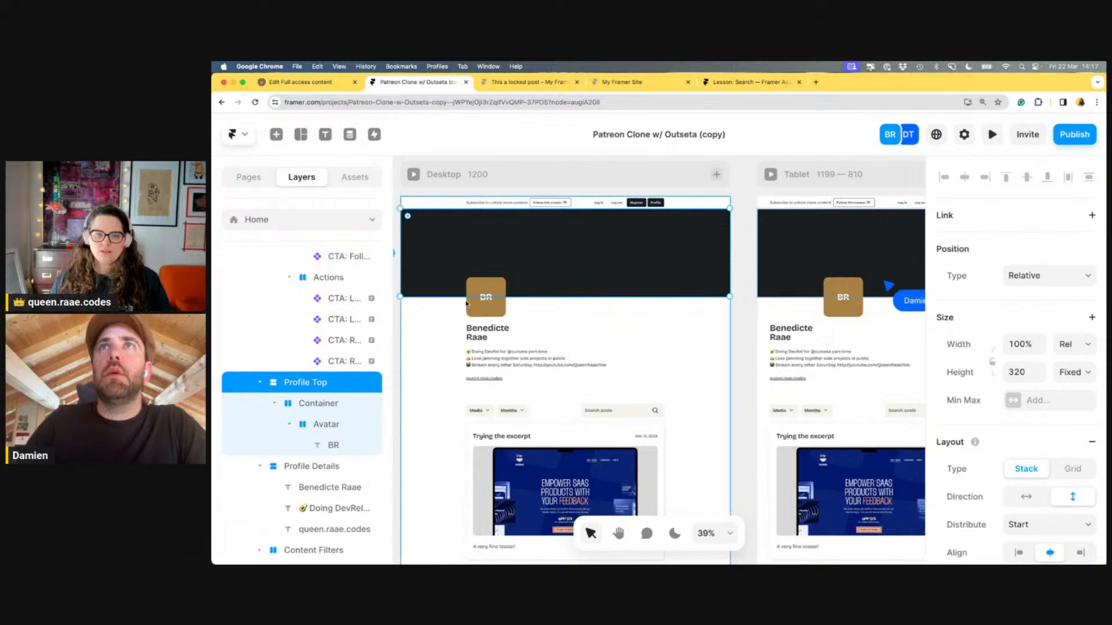
Select the Tablet avatar container, then pan across to reveal the Phone layout
left_click(839, 266)
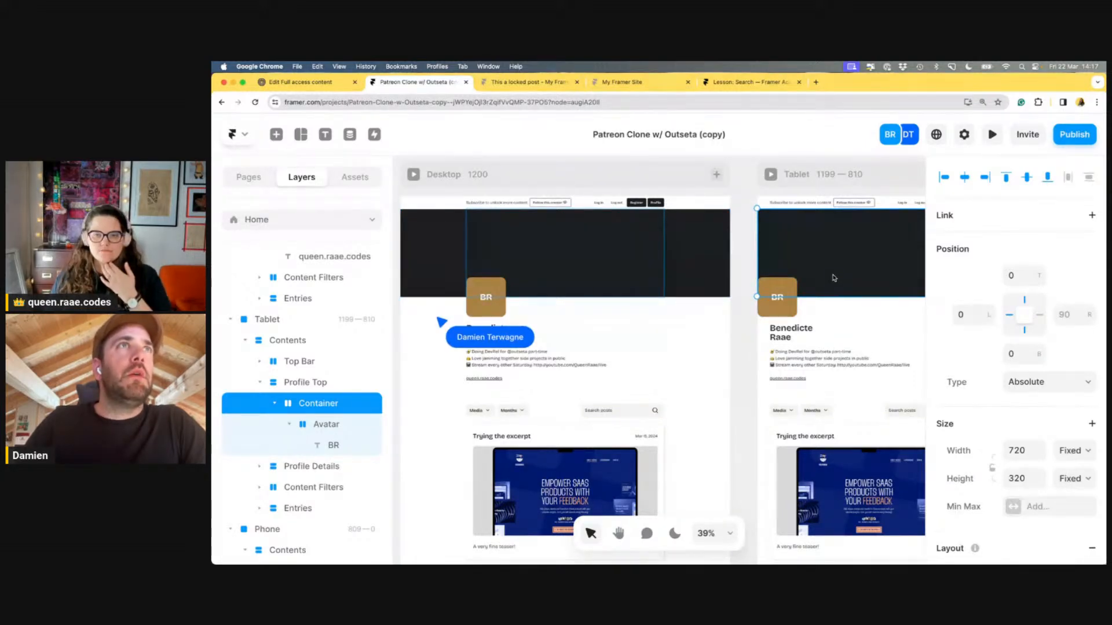
left_click(747, 379)
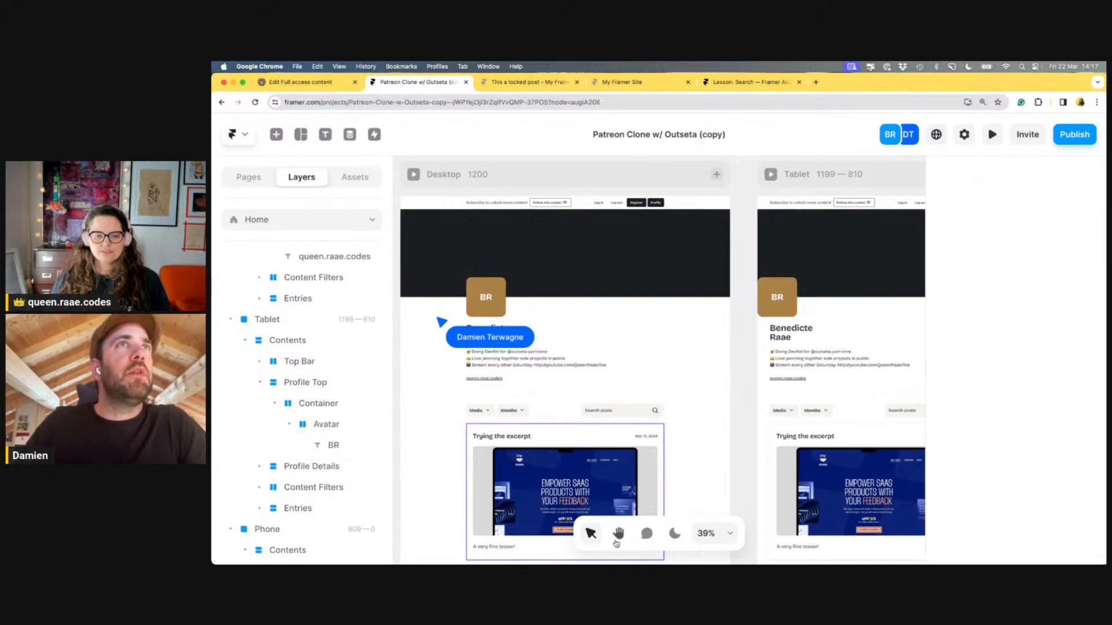
left_click_drag(747, 441, 610, 435)
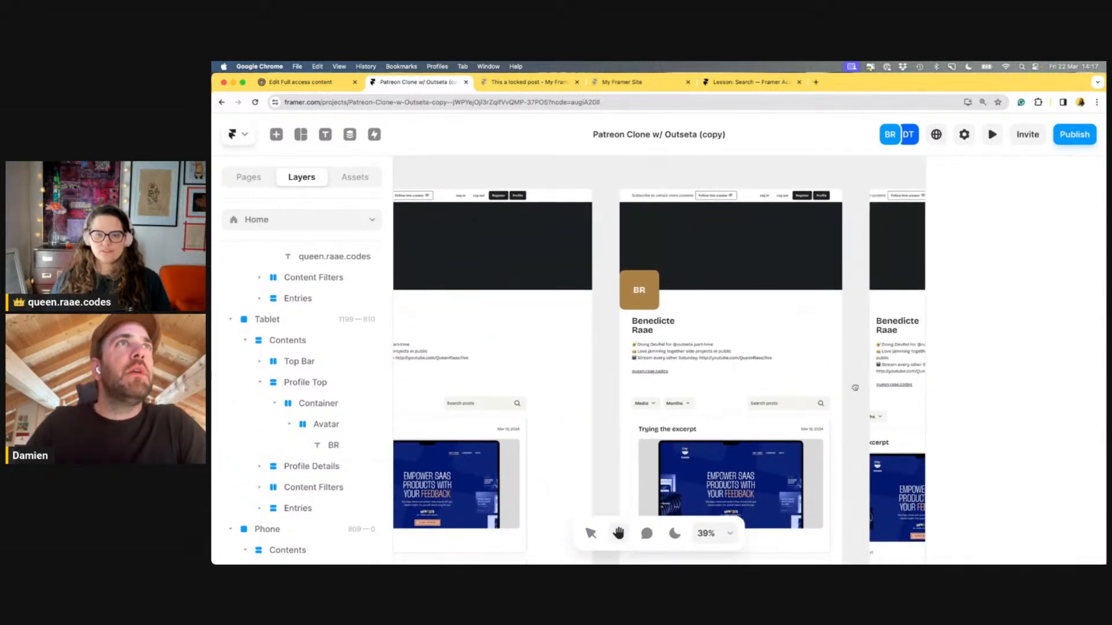
left_click_drag(852, 385, 763, 401)
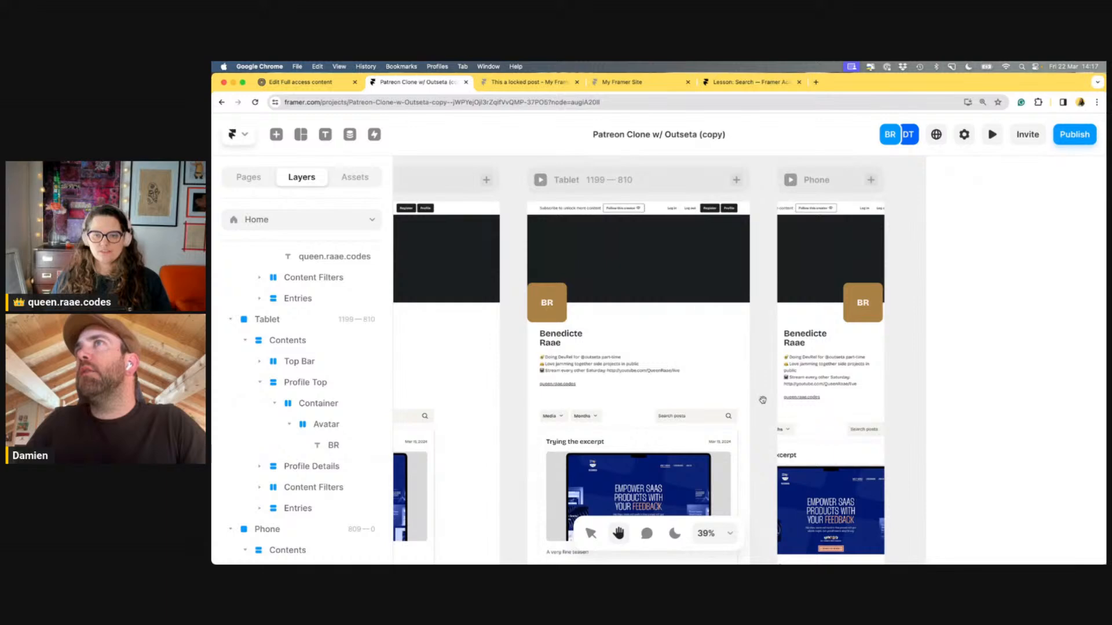
key("v")
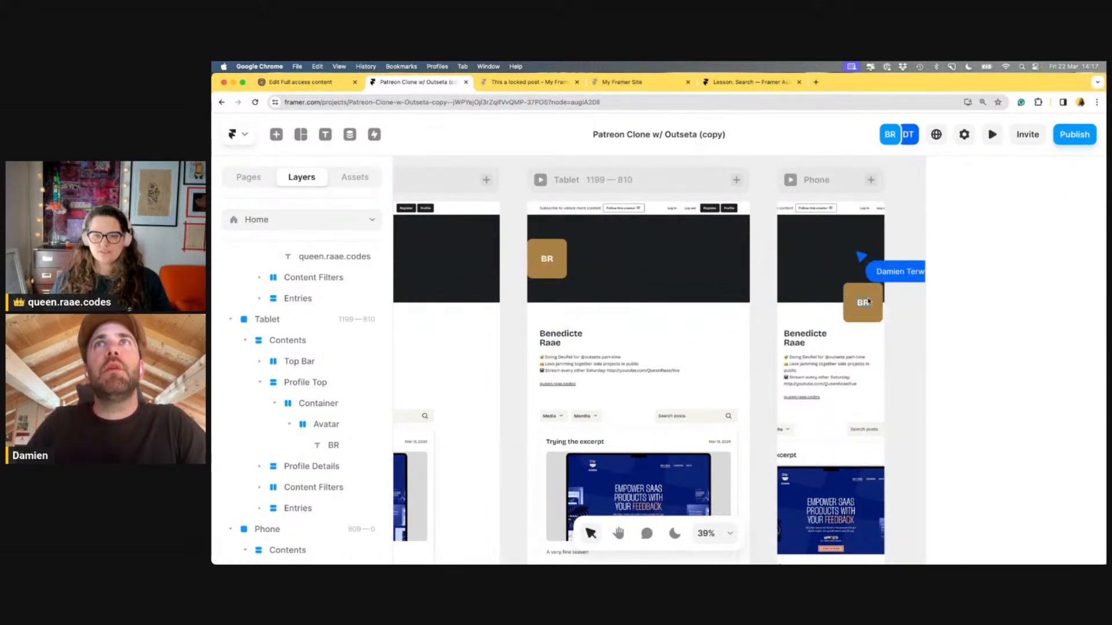
Select the Phone avatar's Container and set its Left position to 0
left_click(813, 255)
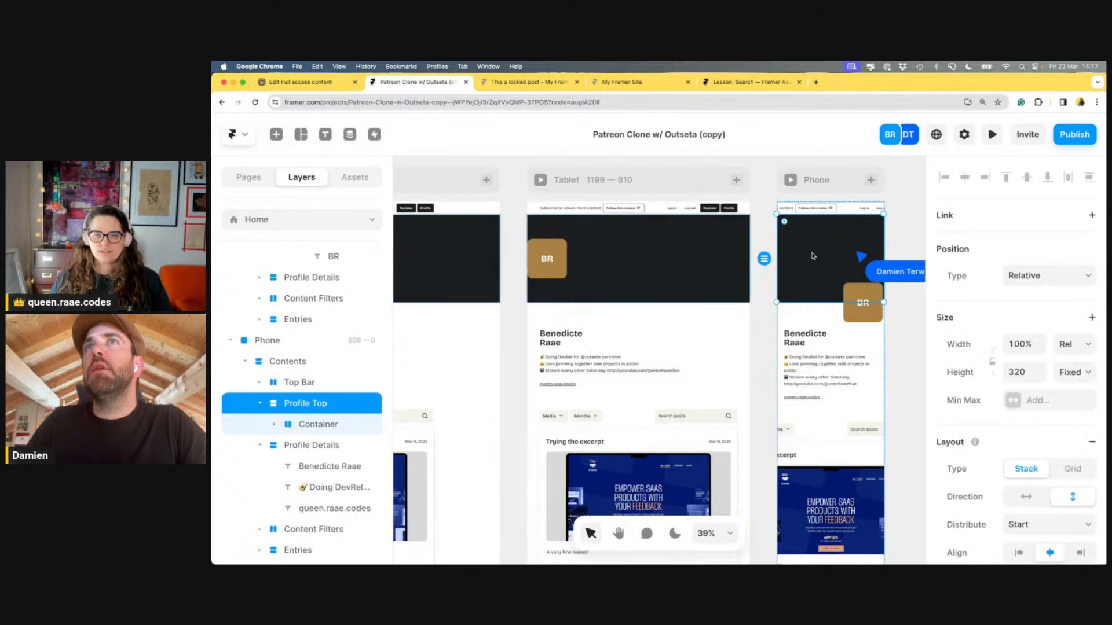
left_click(867, 296)
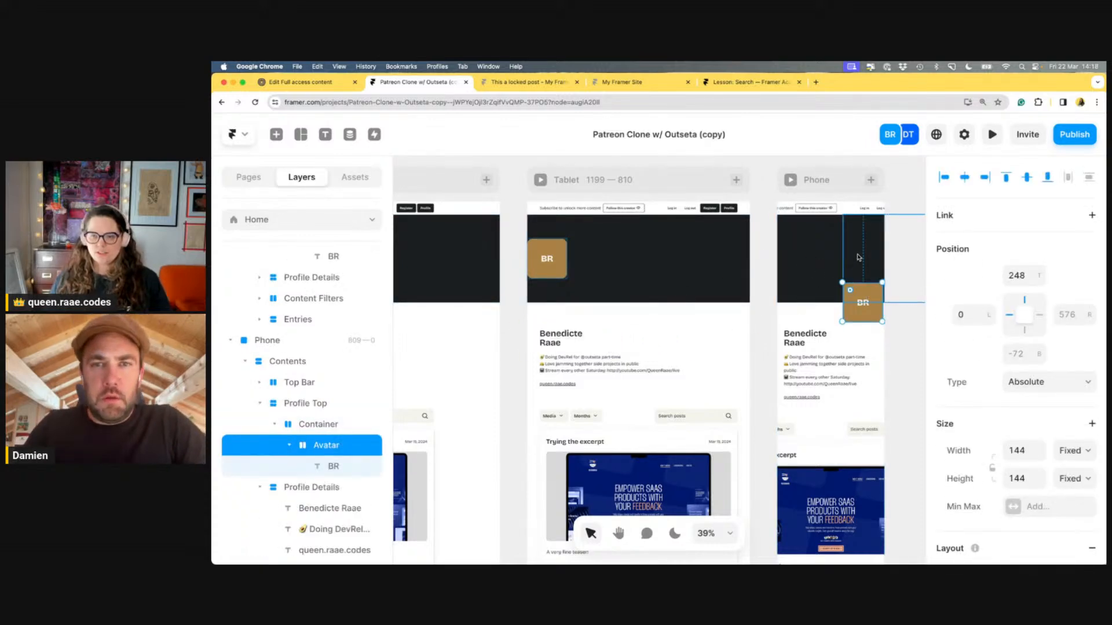
left_click(910, 261)
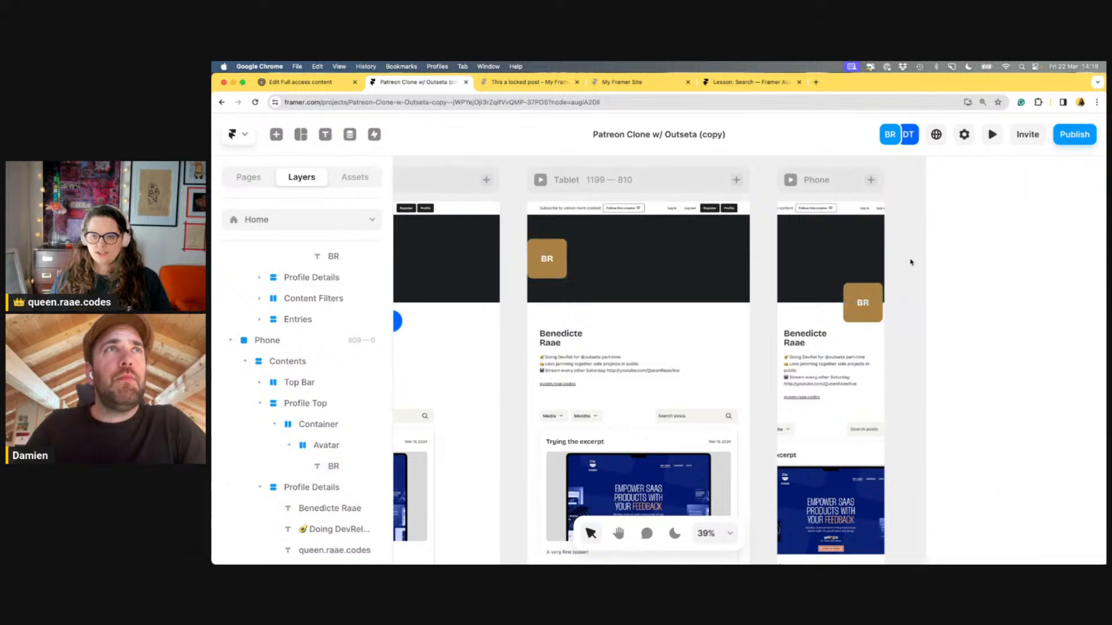
left_click(872, 300)
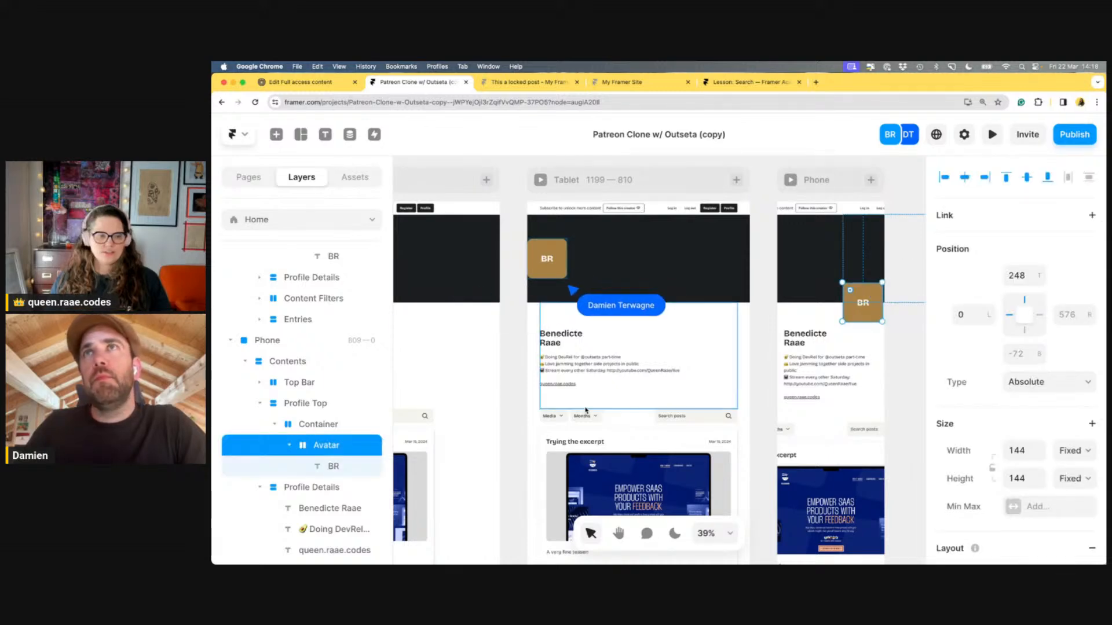
left_click(345, 426)
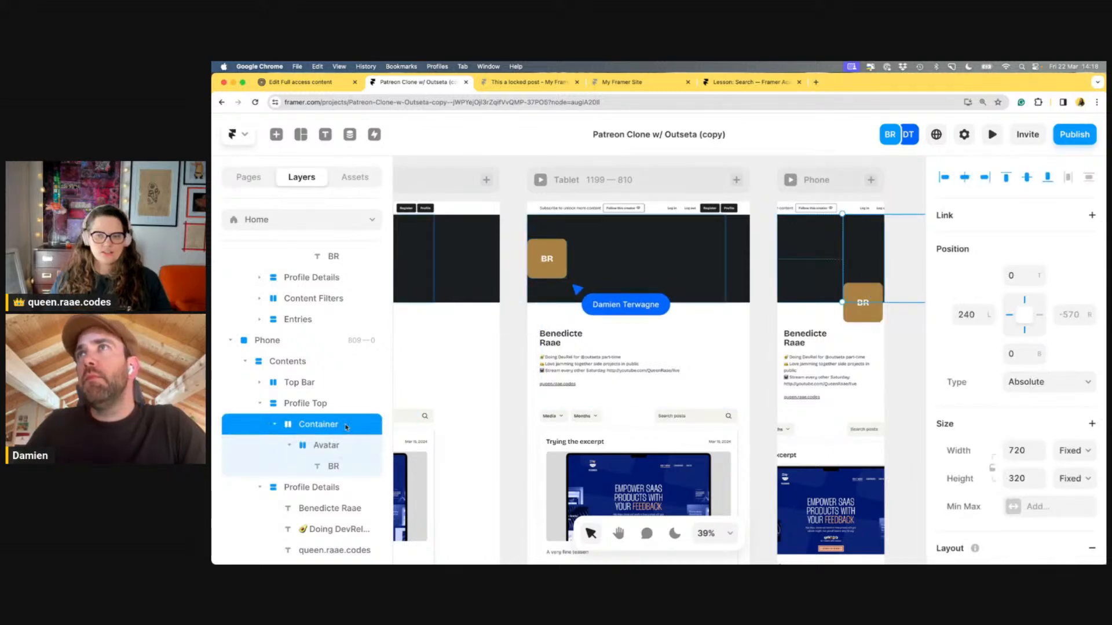
left_click(964, 314)
type("0")
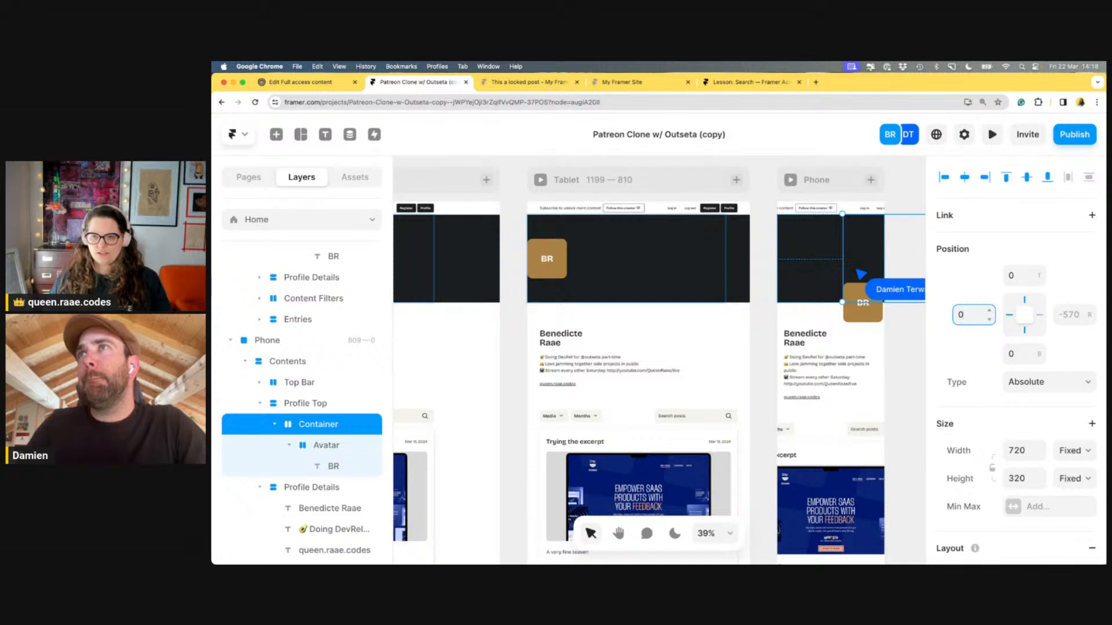
left_click(1058, 314)
Switch the container's padding to per-side values and set left padding to 24
scroll(973, 365, "down", 2)
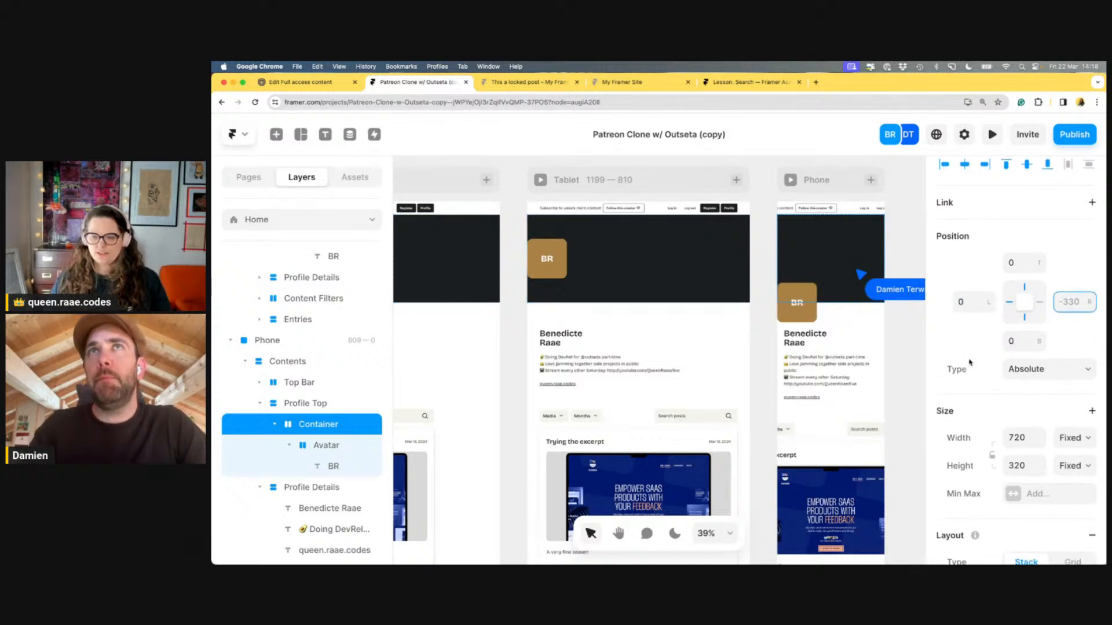
scroll(973, 359, "down", 5)
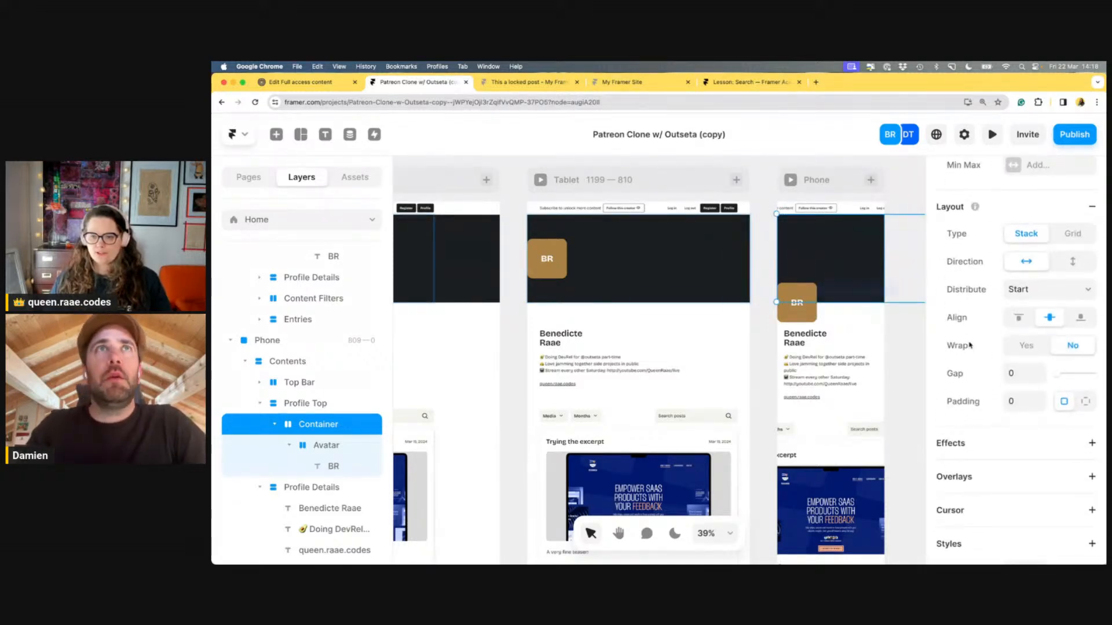
left_click(1024, 401)
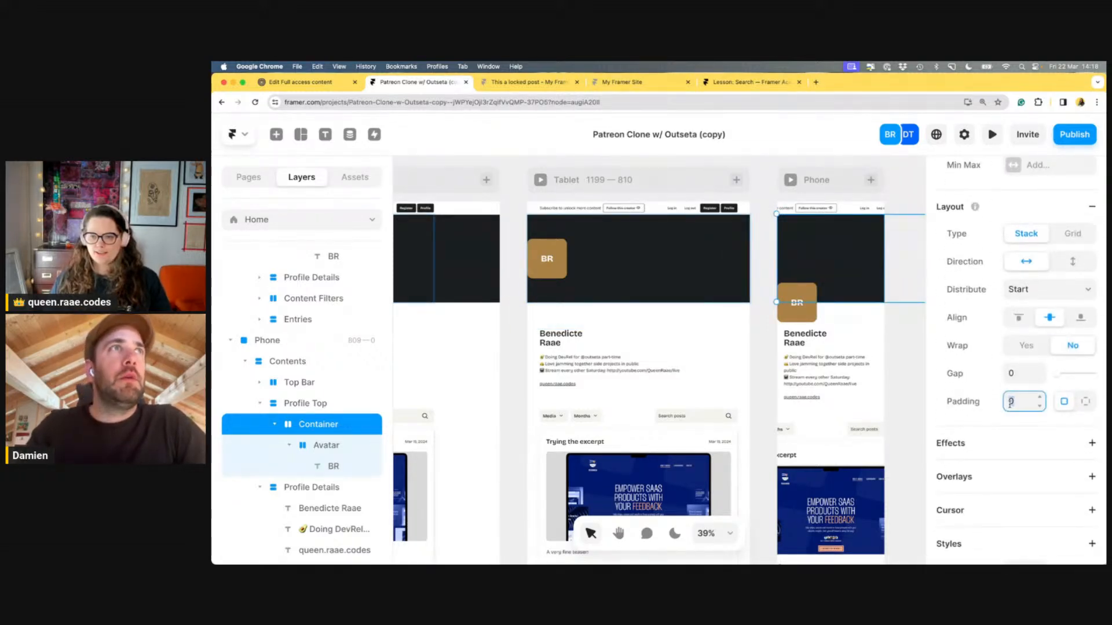
left_click(1086, 401)
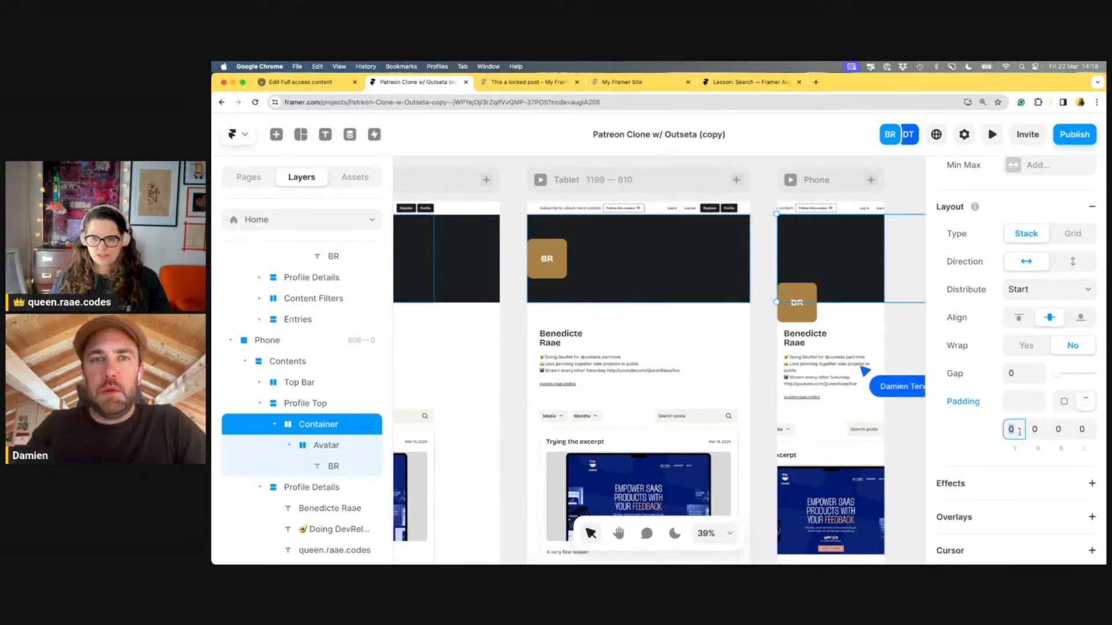
left_click(1084, 429)
type("24")
key("Tab")
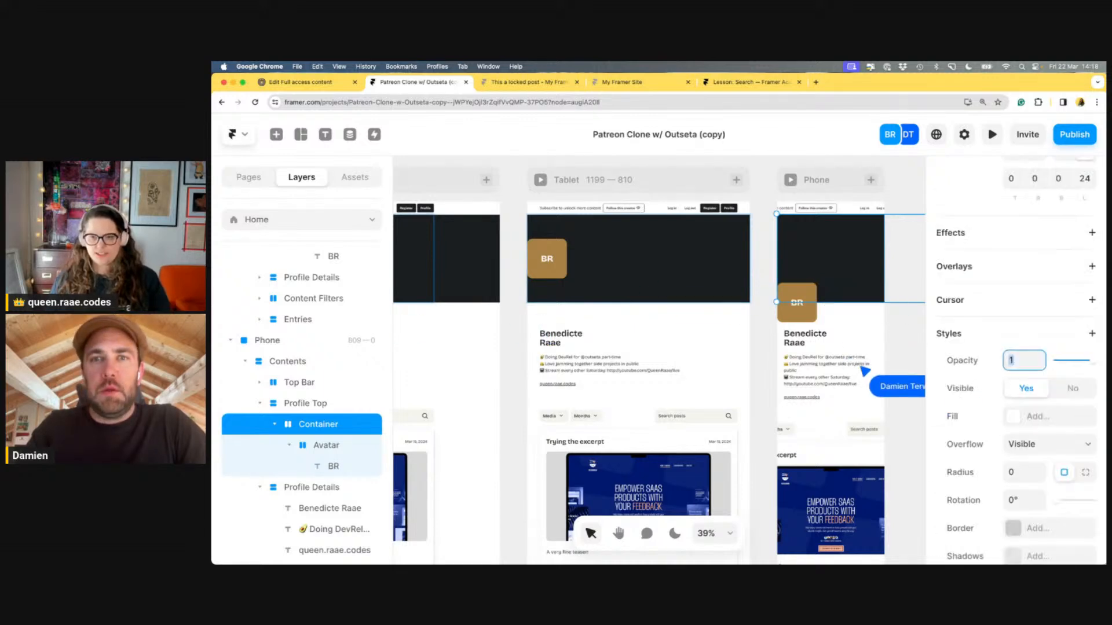
scroll(975, 350, "down", 3)
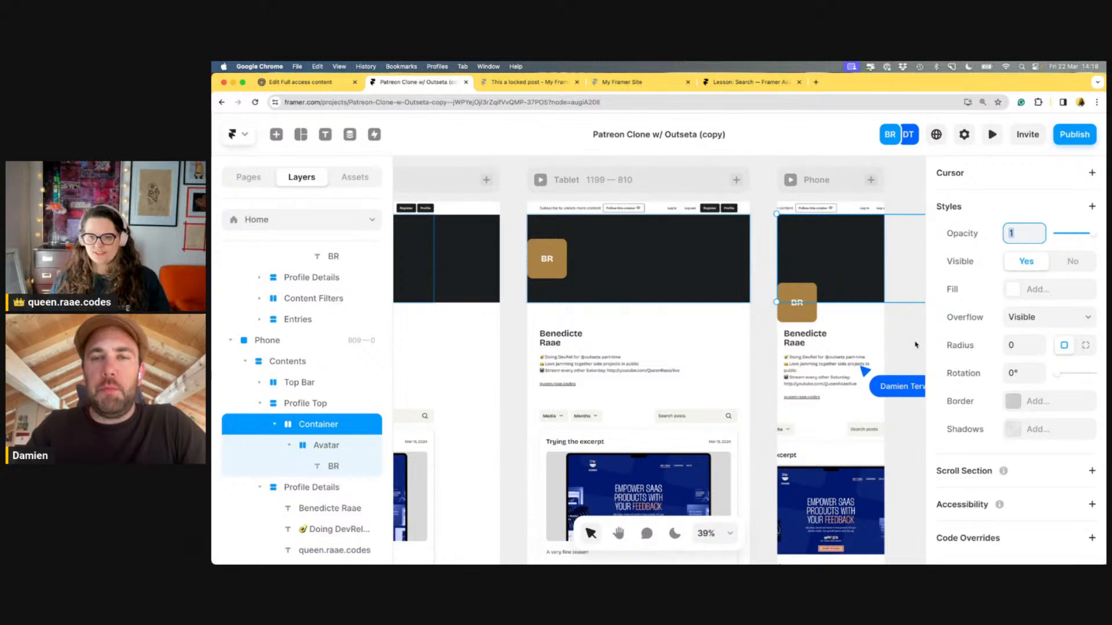
Reselect the avatar's Container and try relative positioning, then undo it
left_click(834, 338)
left_click(811, 291)
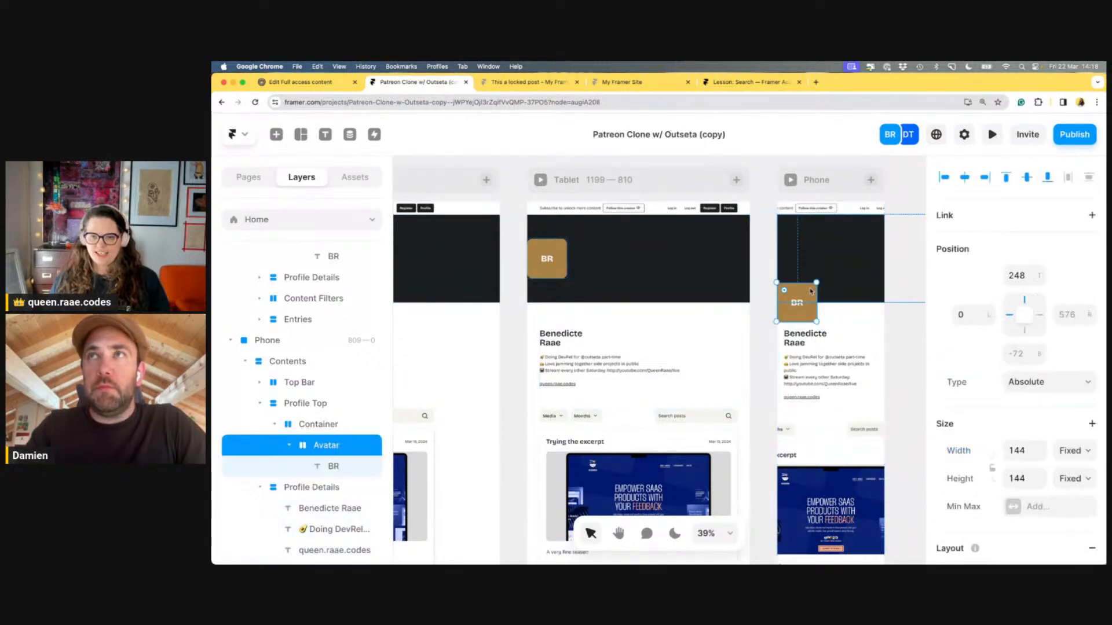
left_click(825, 270)
left_click(907, 265)
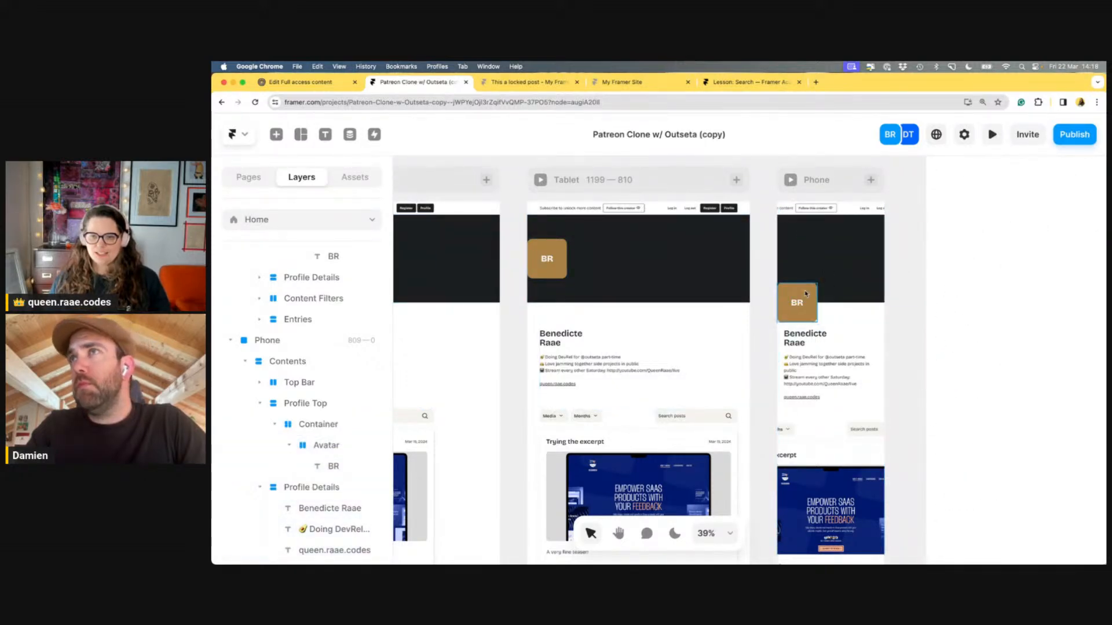
left_click(806, 297)
left_click(904, 286)
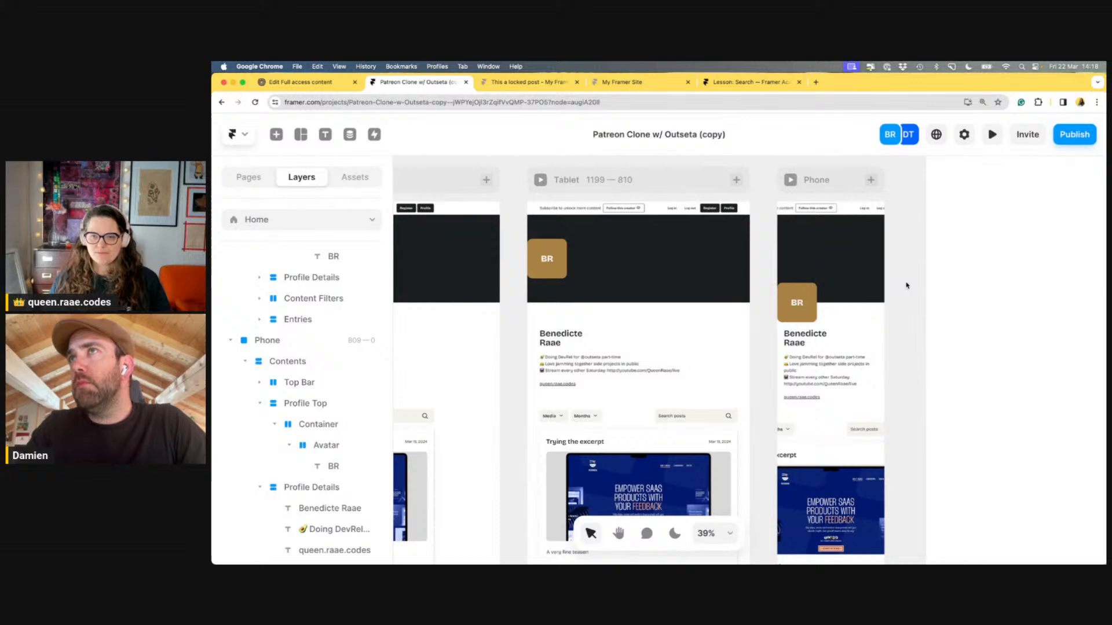
left_click(802, 300)
key("Escape")
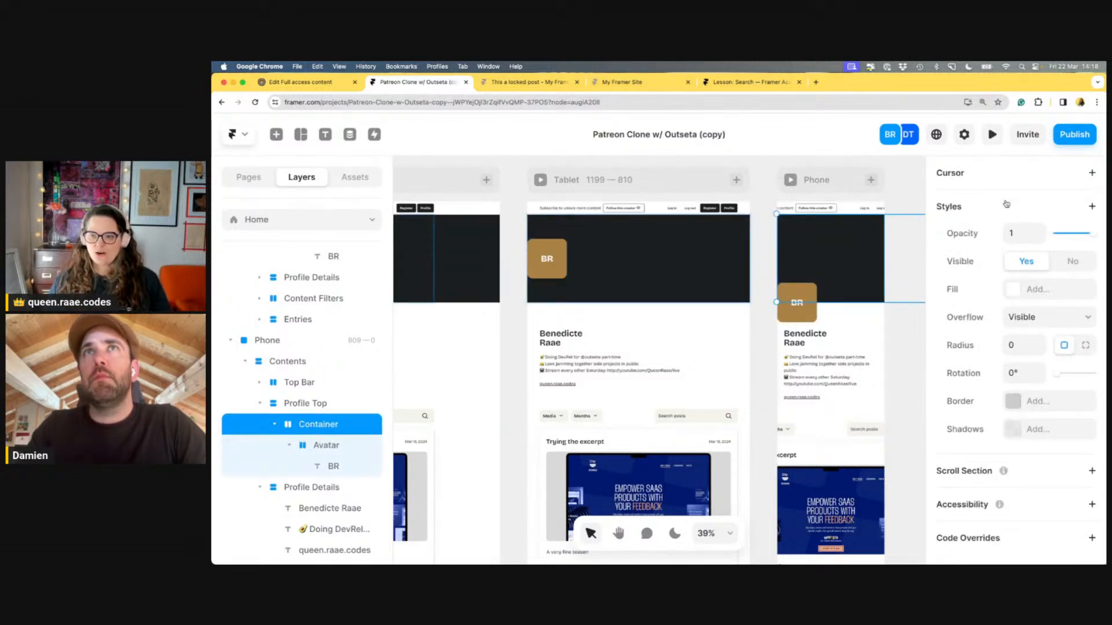
scroll(1022, 250, "up", 10)
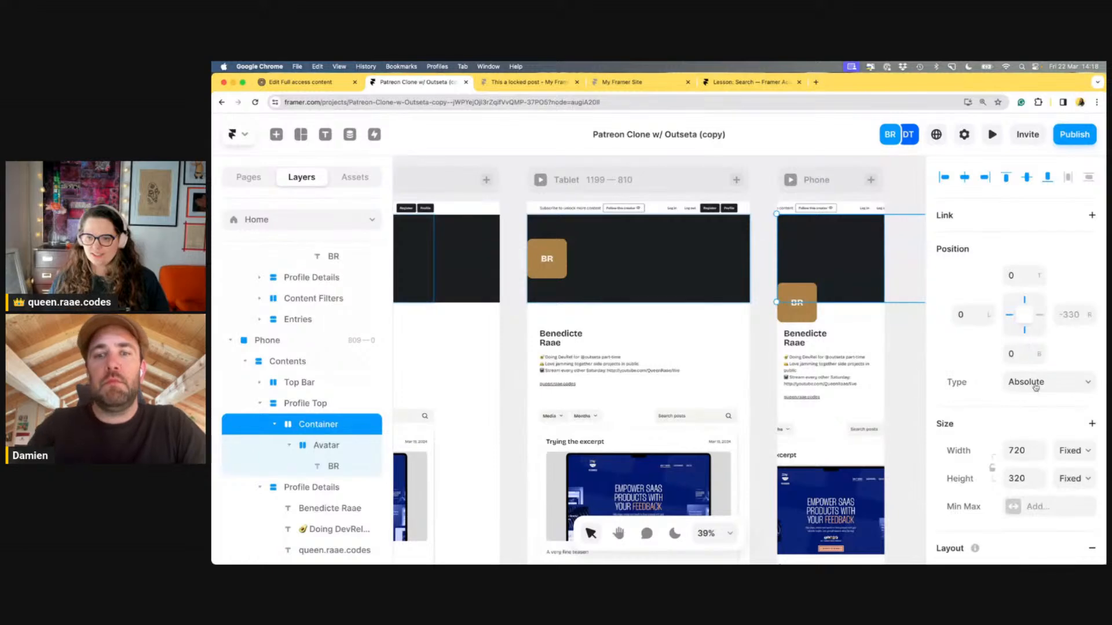
left_click(1035, 382)
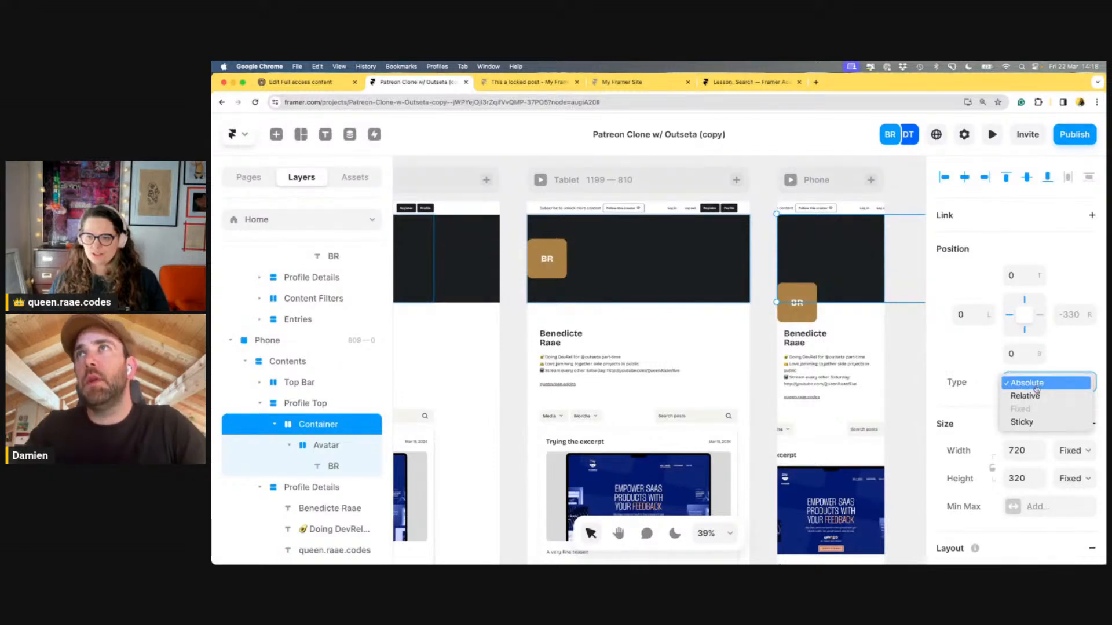
left_click(1036, 395)
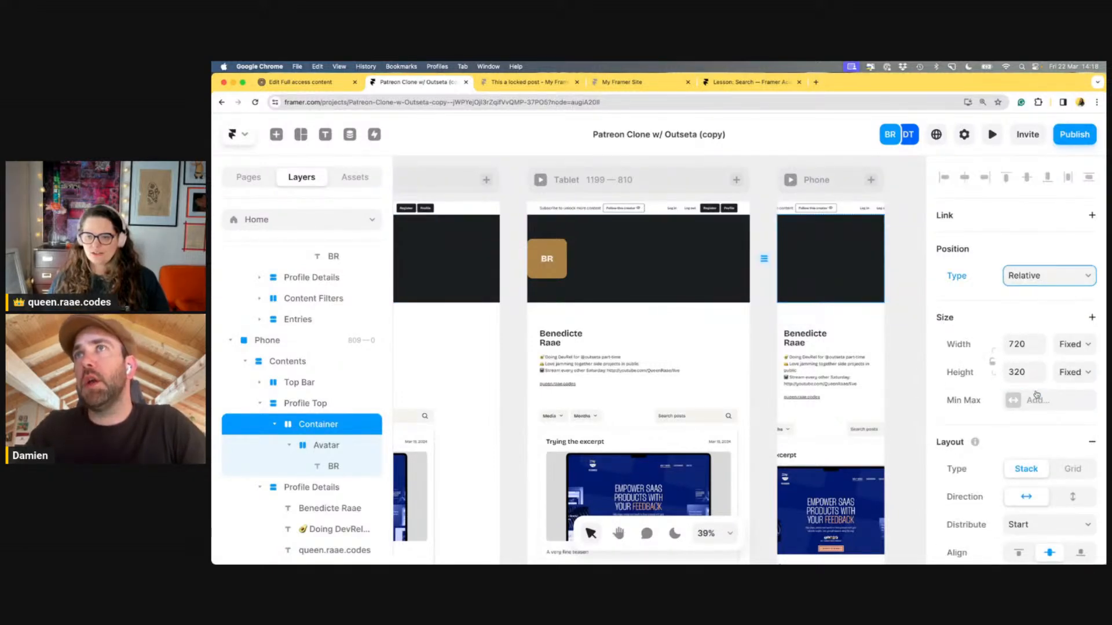
key("super+z")
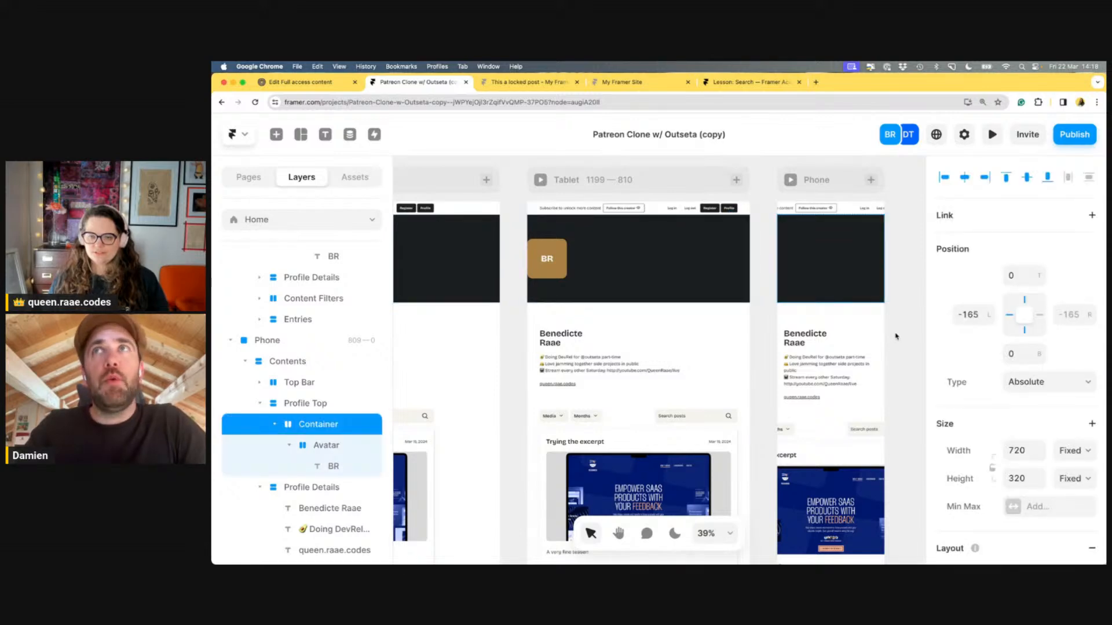
Select the container around the Phone avatar again and set its Left to 0
left_click(895, 336)
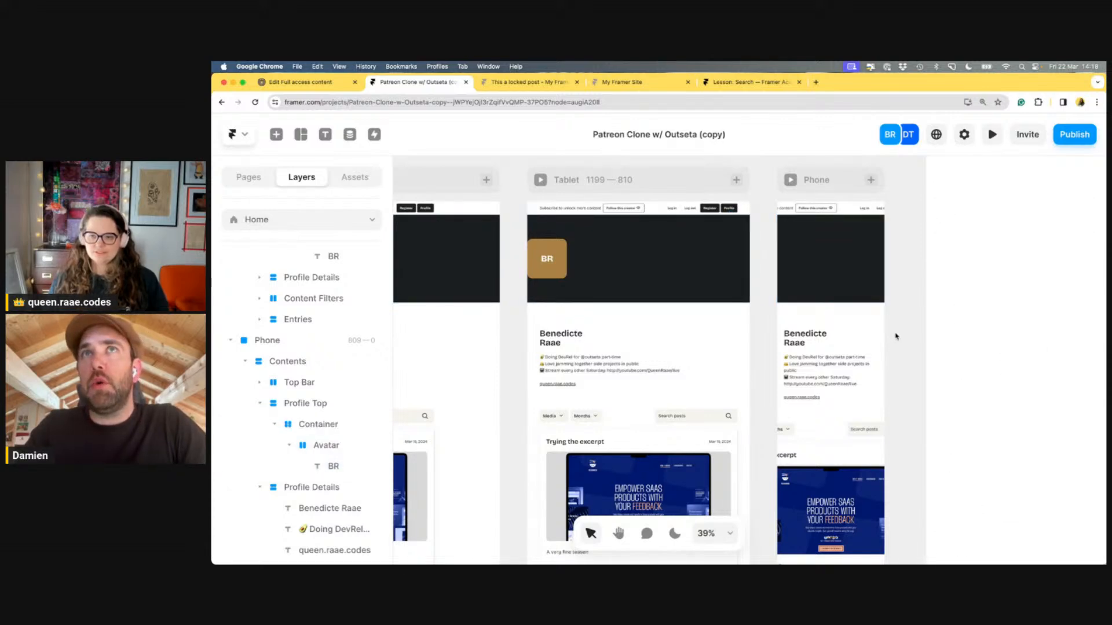
left_click(872, 316)
left_click(338, 472)
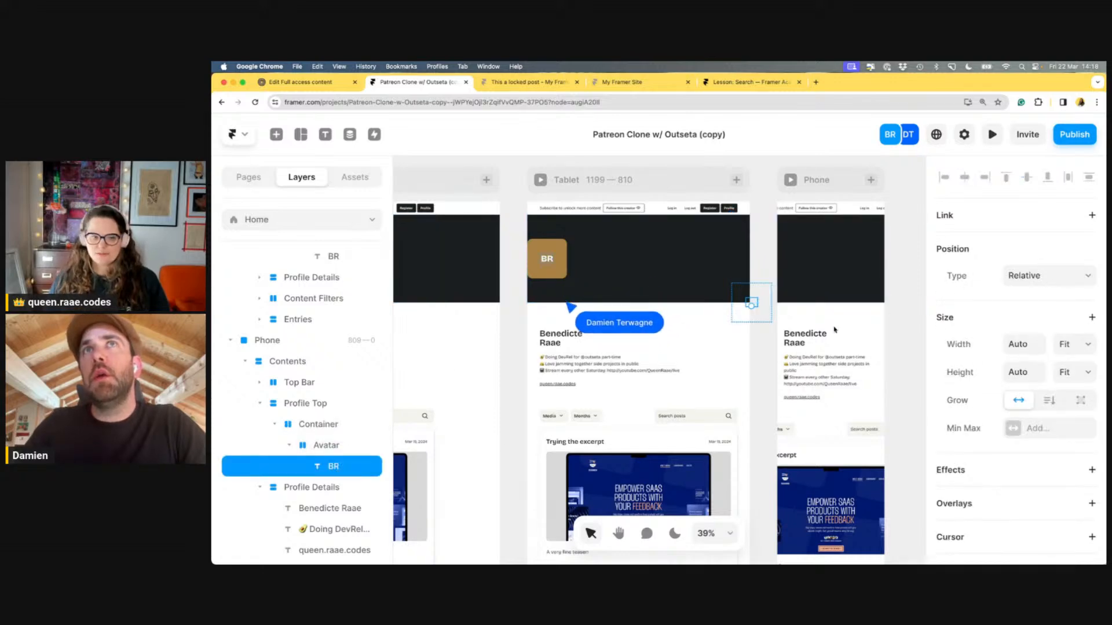
left_click(748, 269)
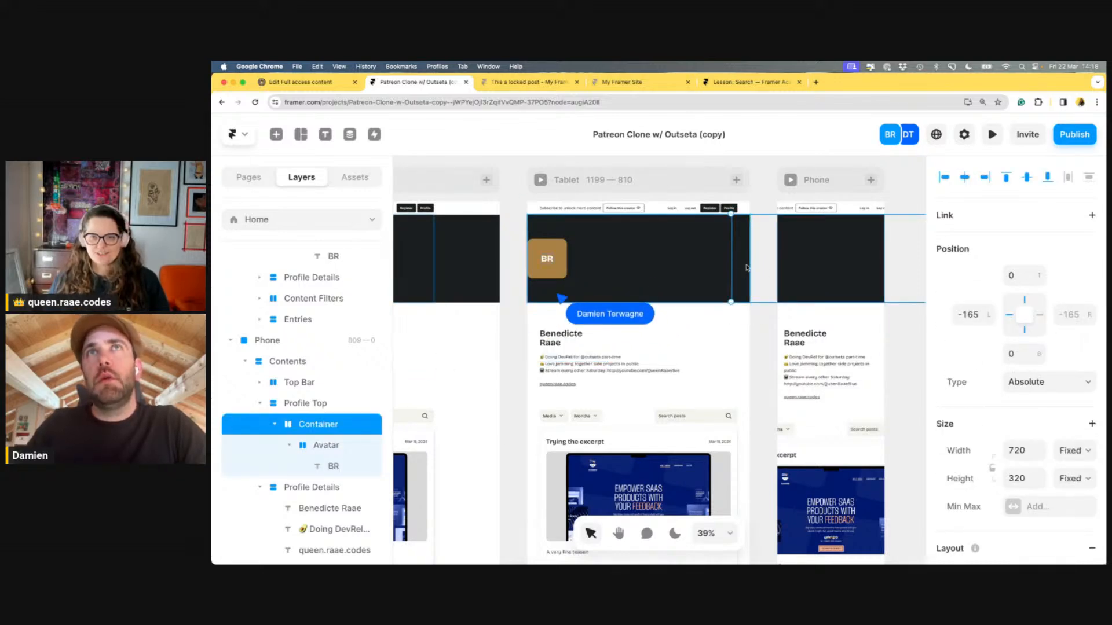
left_click(970, 316)
type("0")
key("Tab")
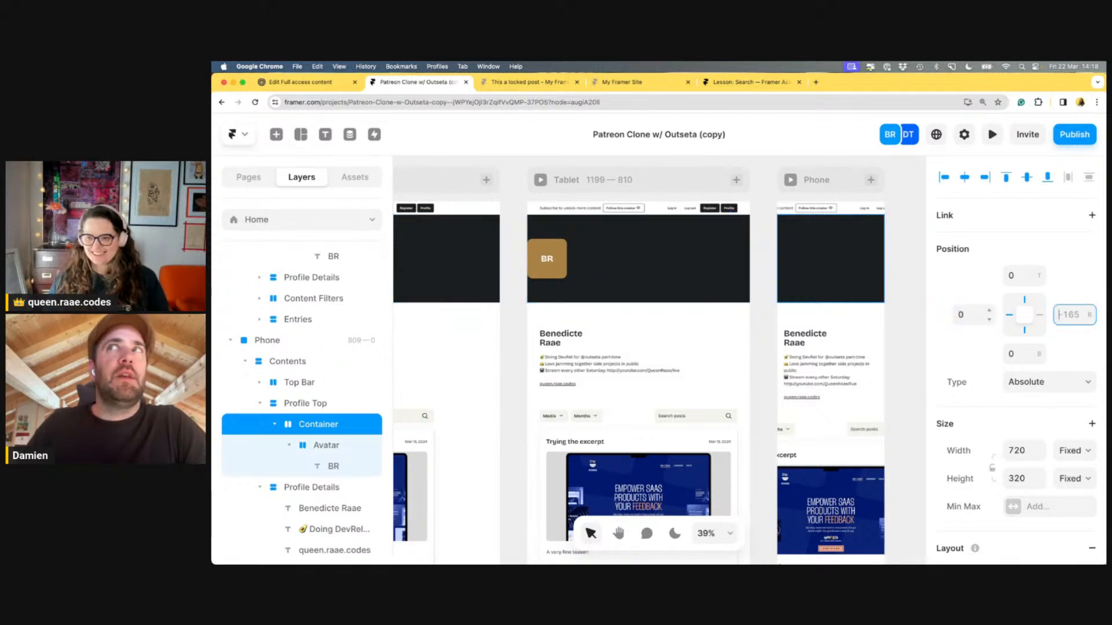
Make the container's width and height Relative at 100% each
left_click(1086, 445)
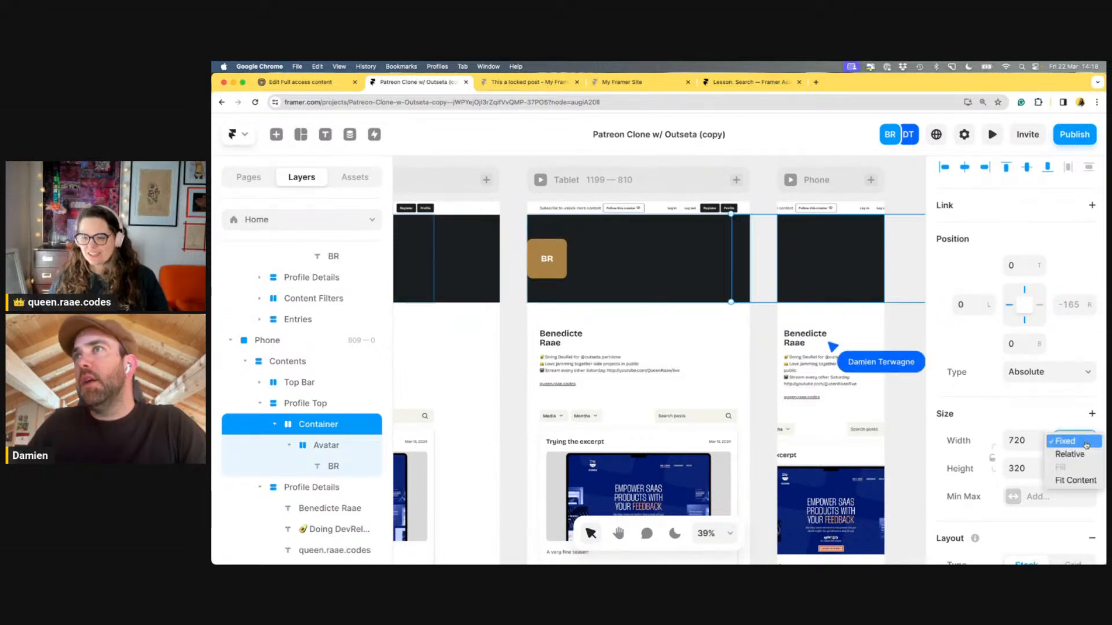
left_click(1071, 455)
left_click(1080, 469)
left_click(1080, 469)
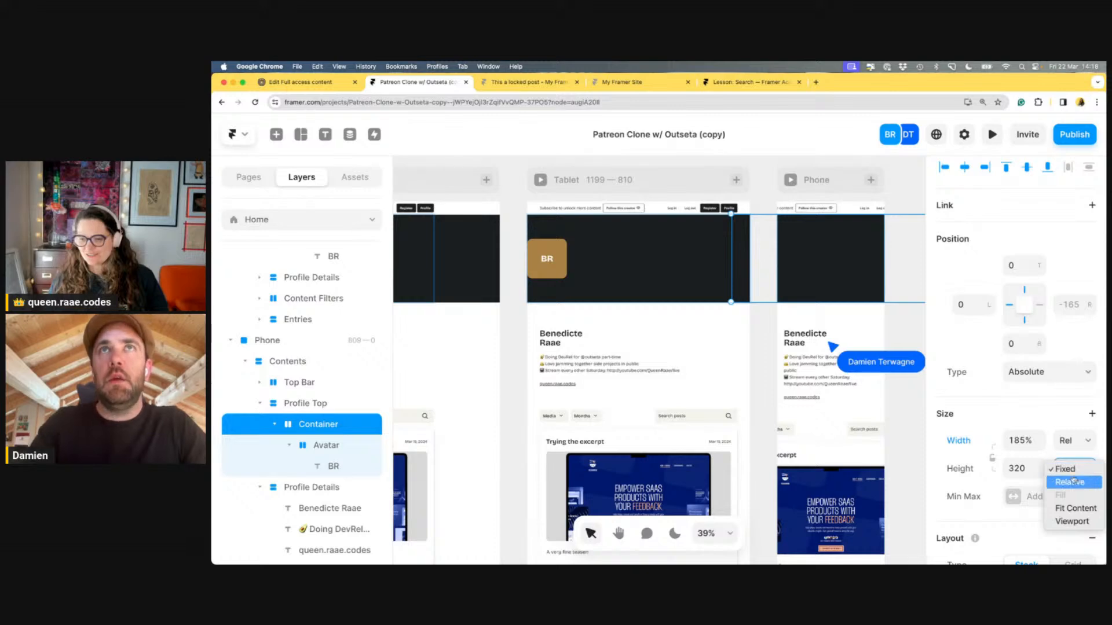
left_click(1022, 440)
type("100")
key("Tab")
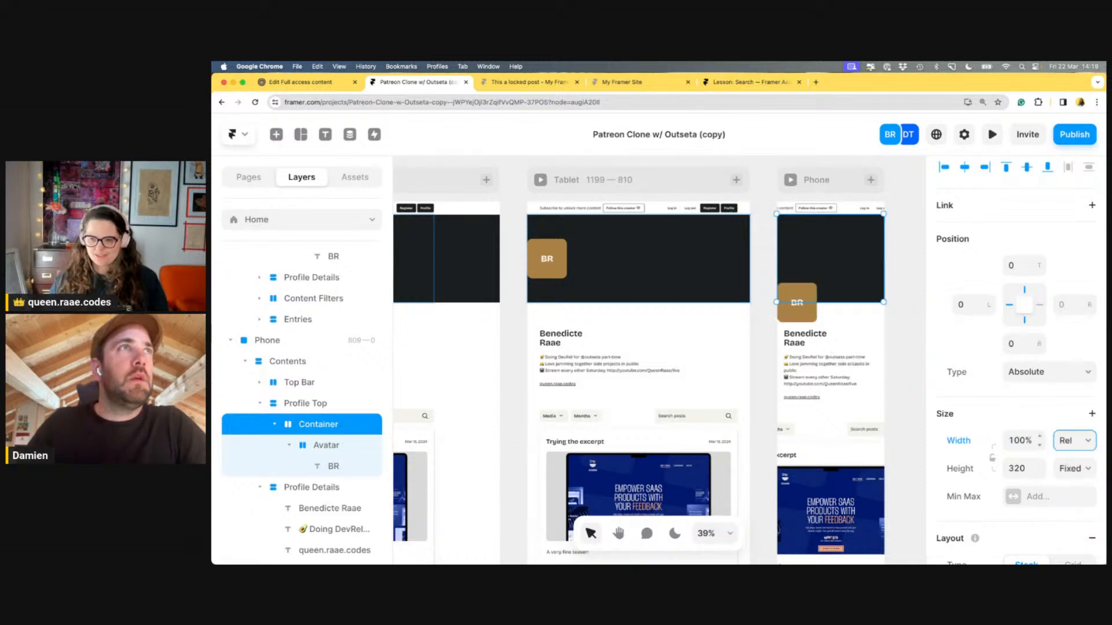
left_click(1022, 468)
left_click(1088, 473)
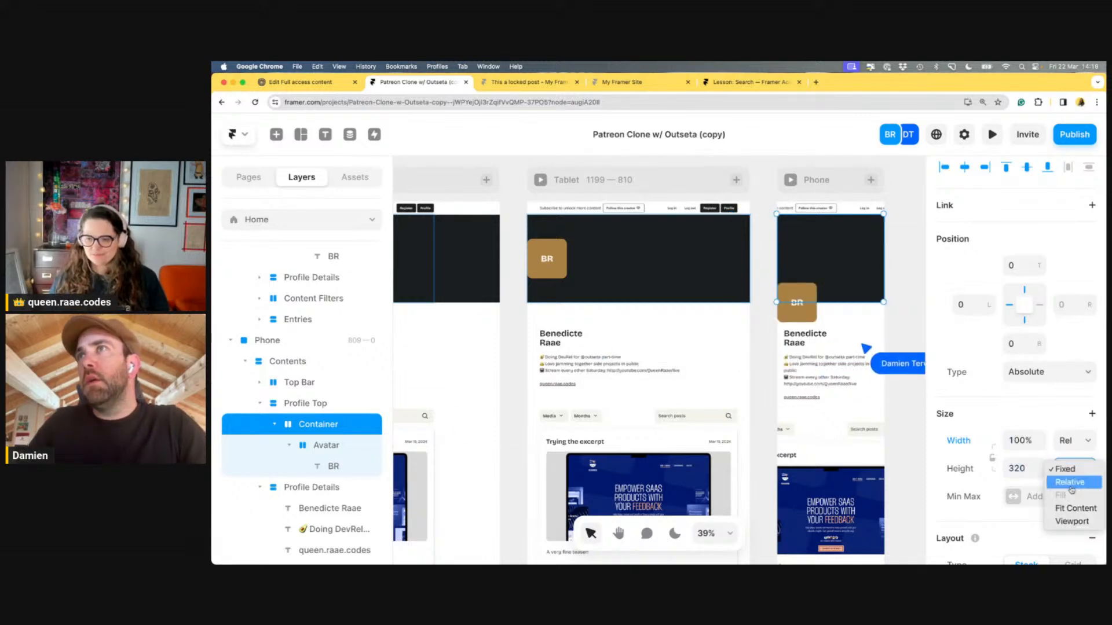
left_click(1072, 485)
left_click(1026, 471)
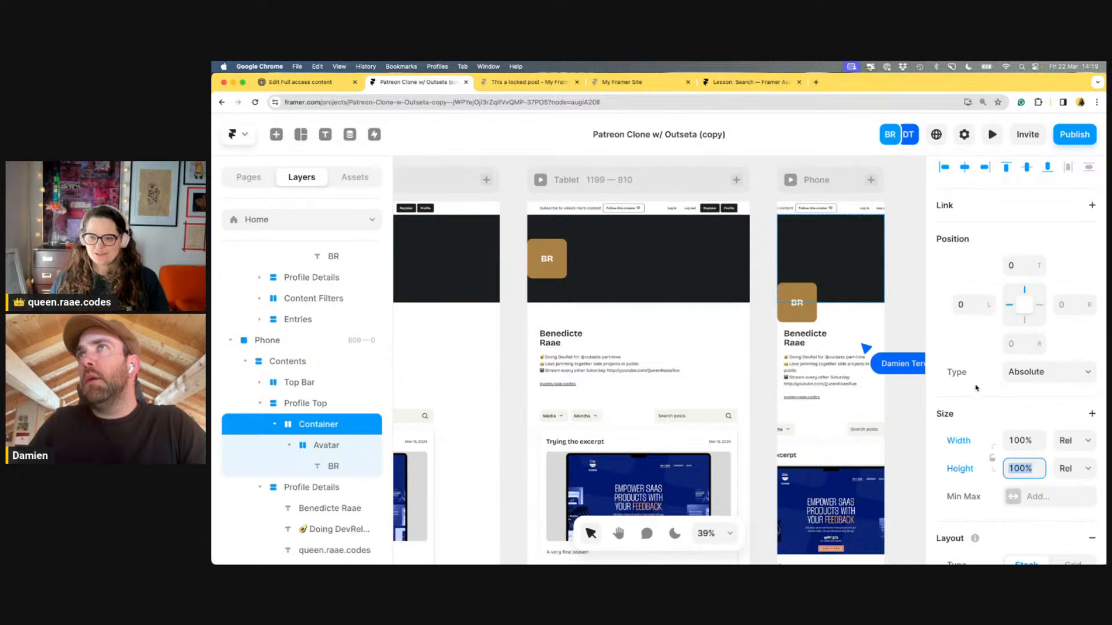
scroll(1019, 371, "down", 7)
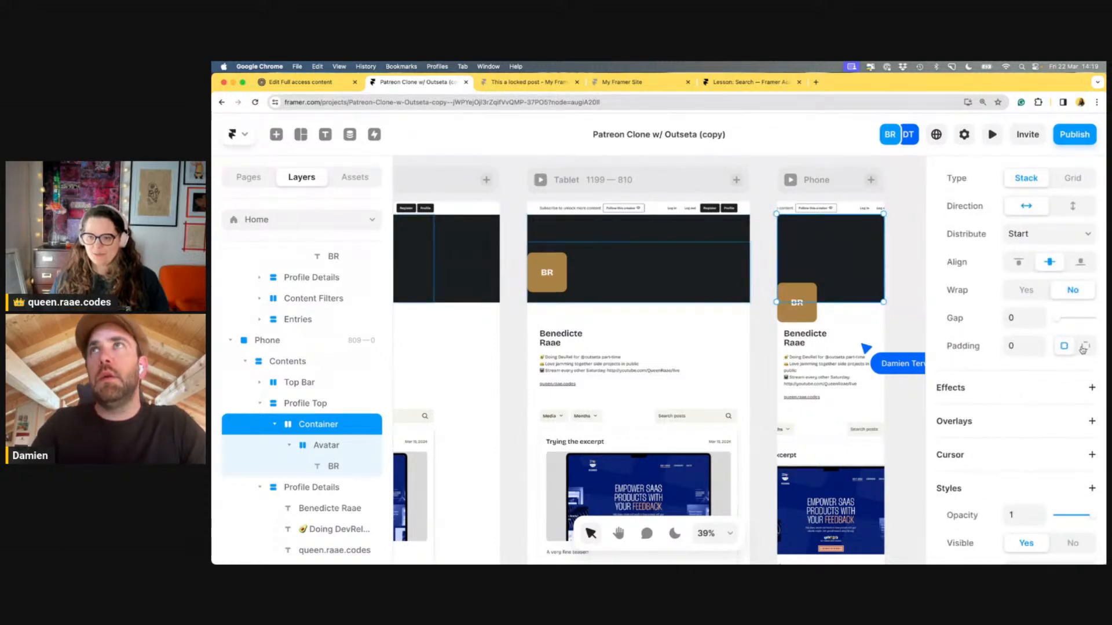
Split the container's padding into per-side values with left set to 24
left_click(1083, 346)
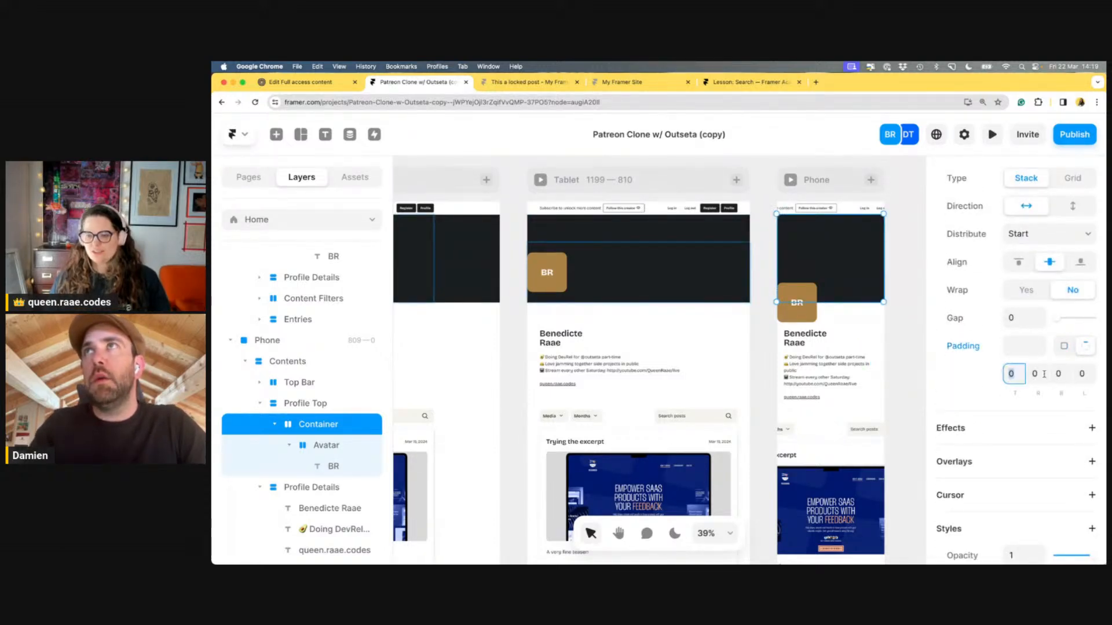
key("Tab")
key("Tab")
key("Tab")
type("24")
key("Tab")
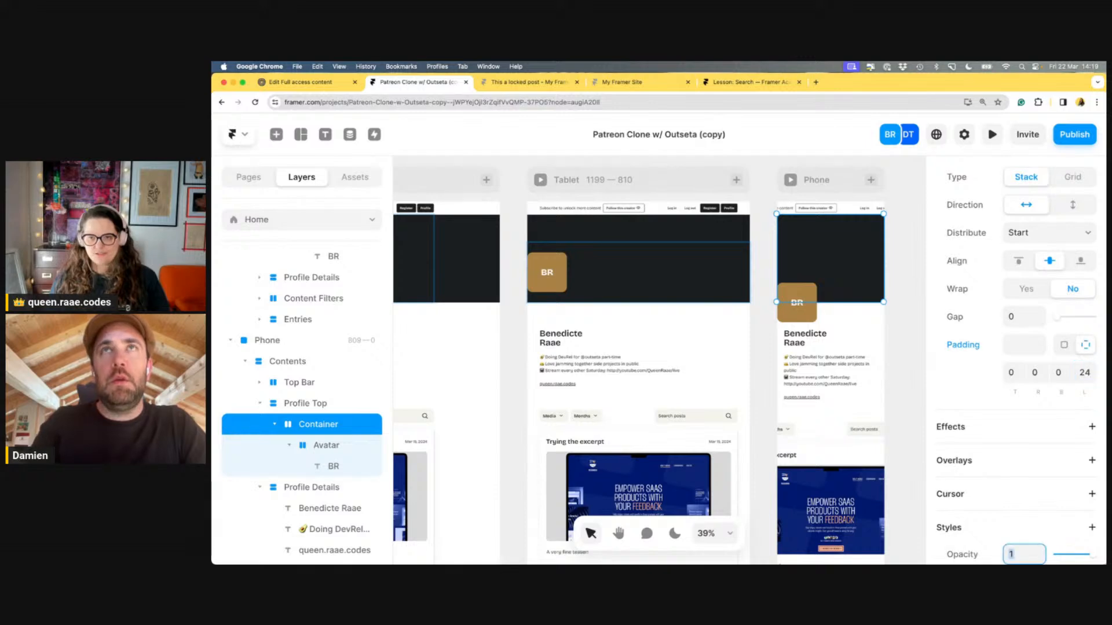
Check the result by selecting the Avatar and its parent Container in turn
left_click(800, 295)
key("Escape")
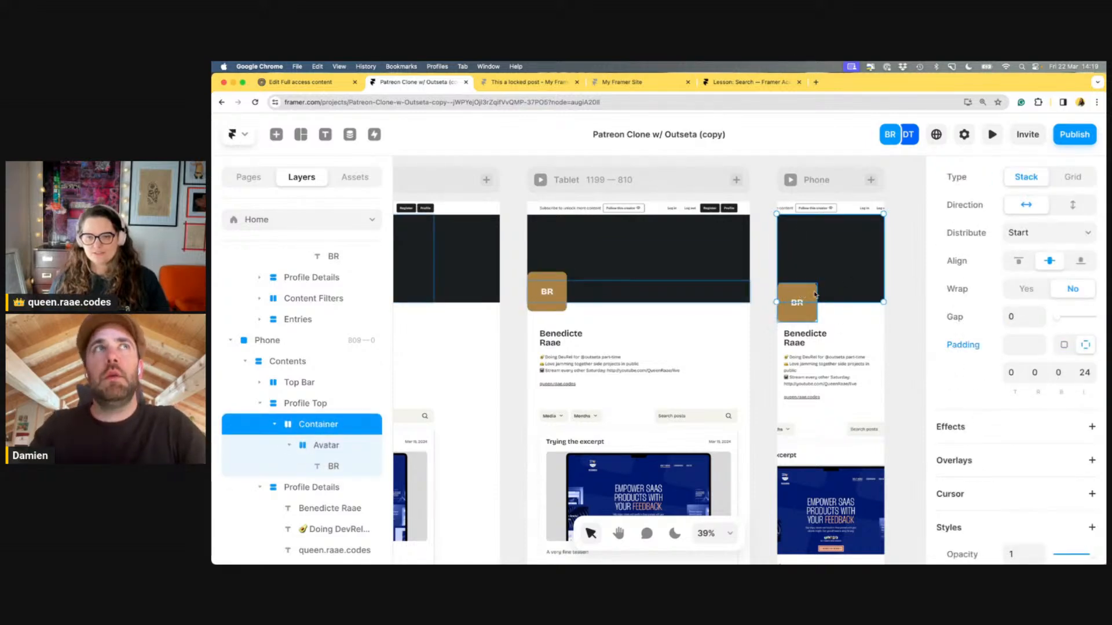
left_click(811, 292)
key("Escape")
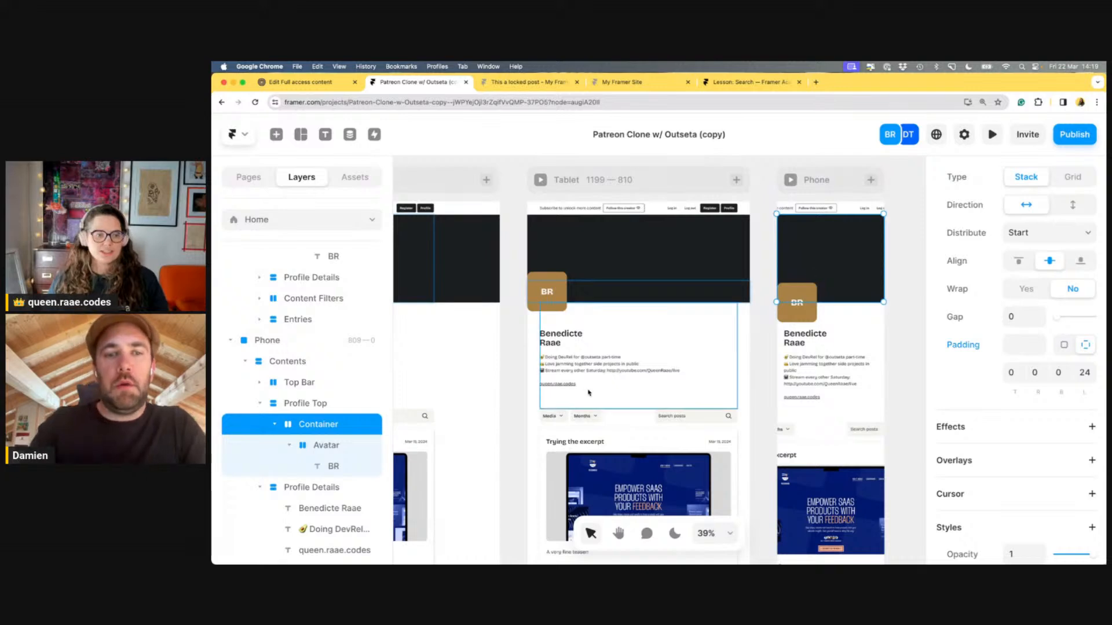
left_click(330, 451)
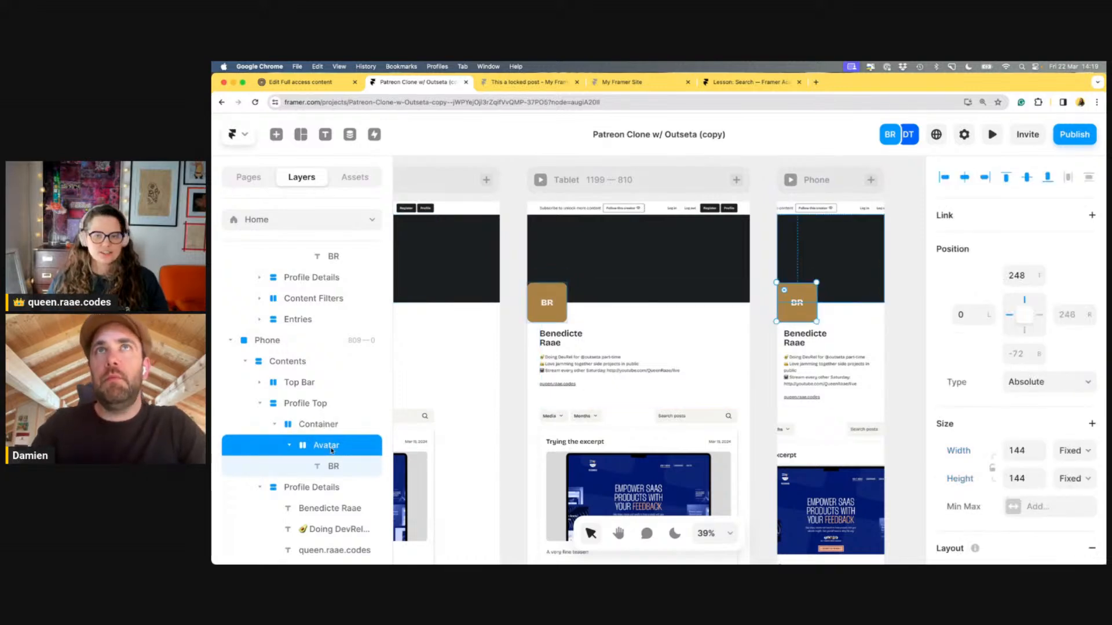
left_click(793, 259)
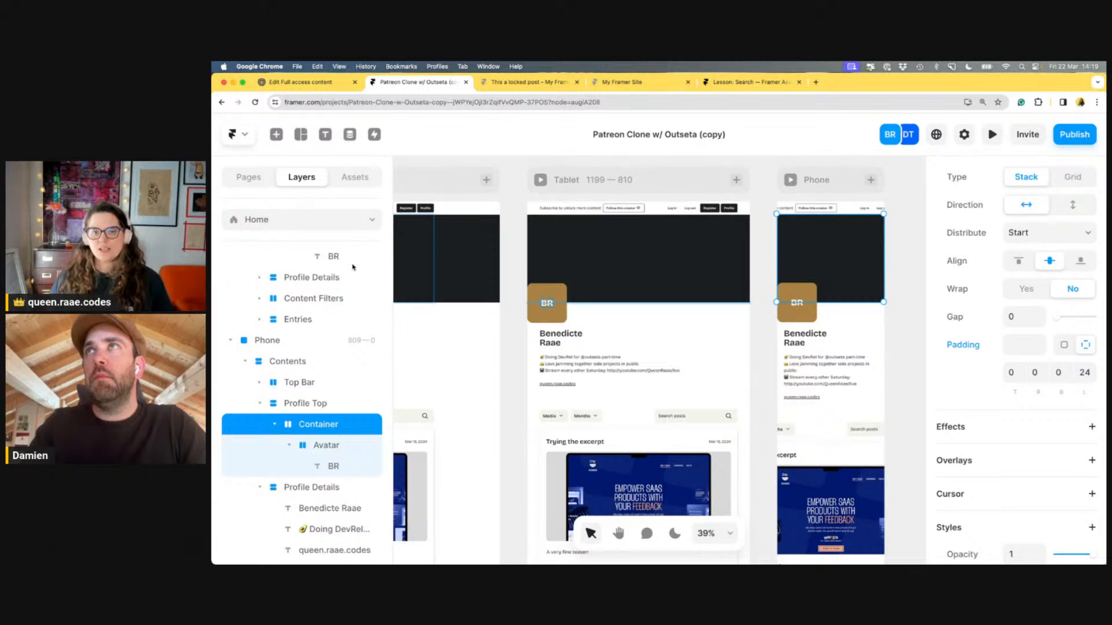
scroll(553, 299, "down", 1)
Pan to show all breakpoints, then publish the update to both live domains
scroll(553, 299, "down", 2)
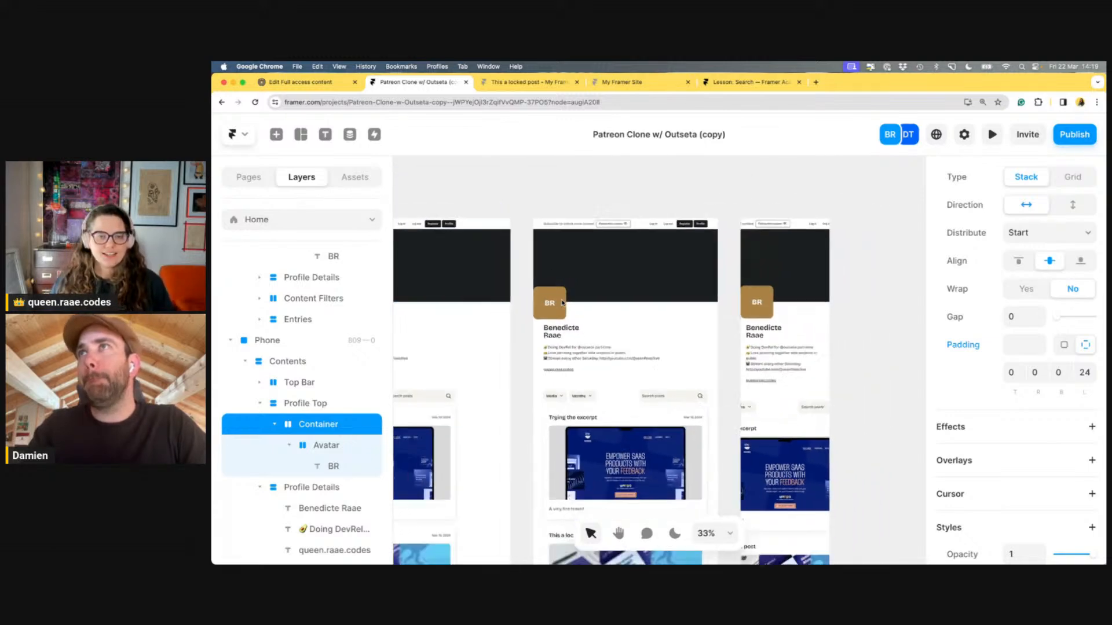
left_click(615, 536)
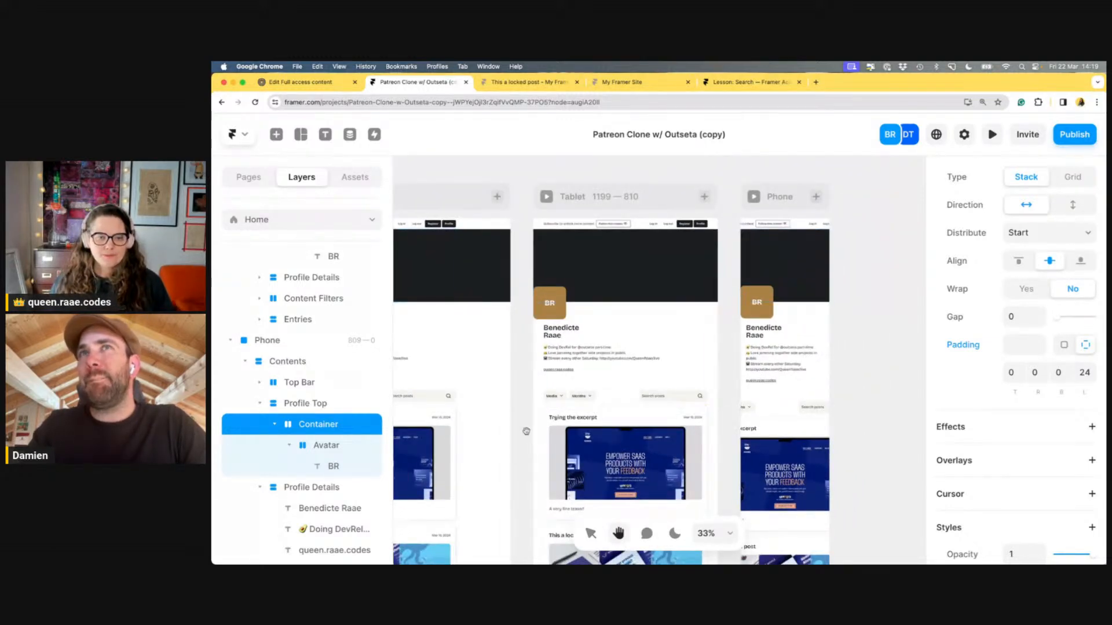
left_click_drag(505, 357, 605, 317)
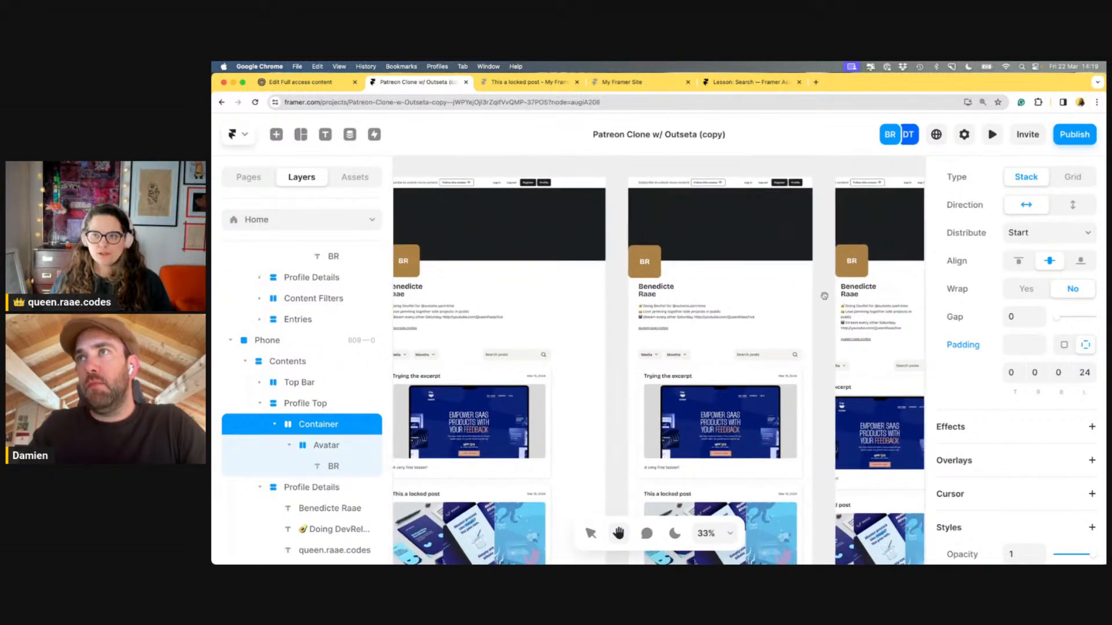
left_click(1065, 139)
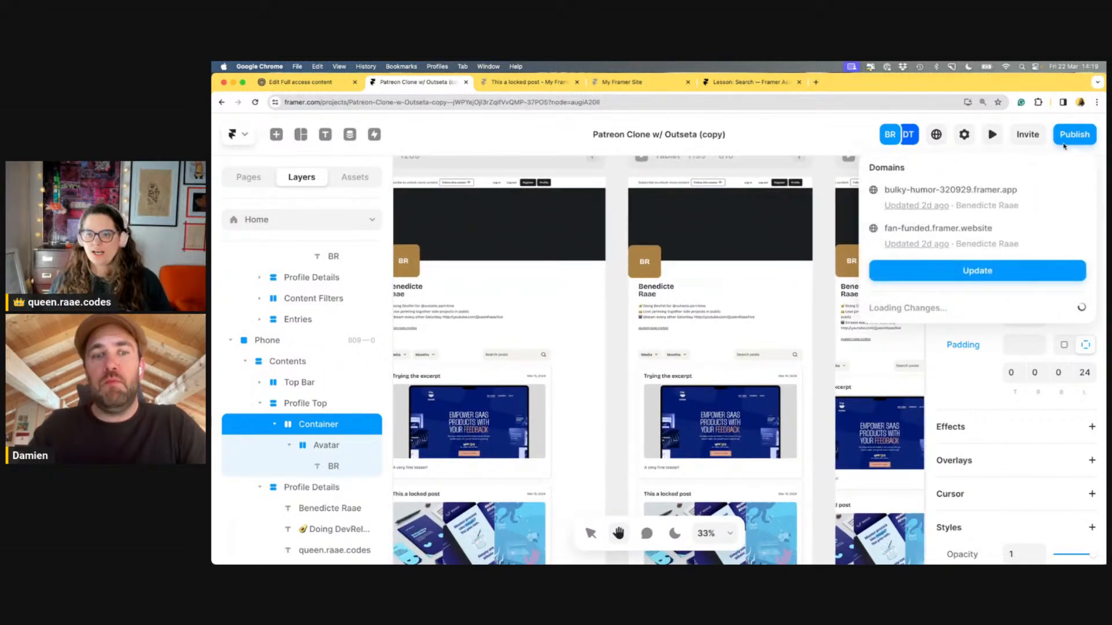
left_click(1000, 276)
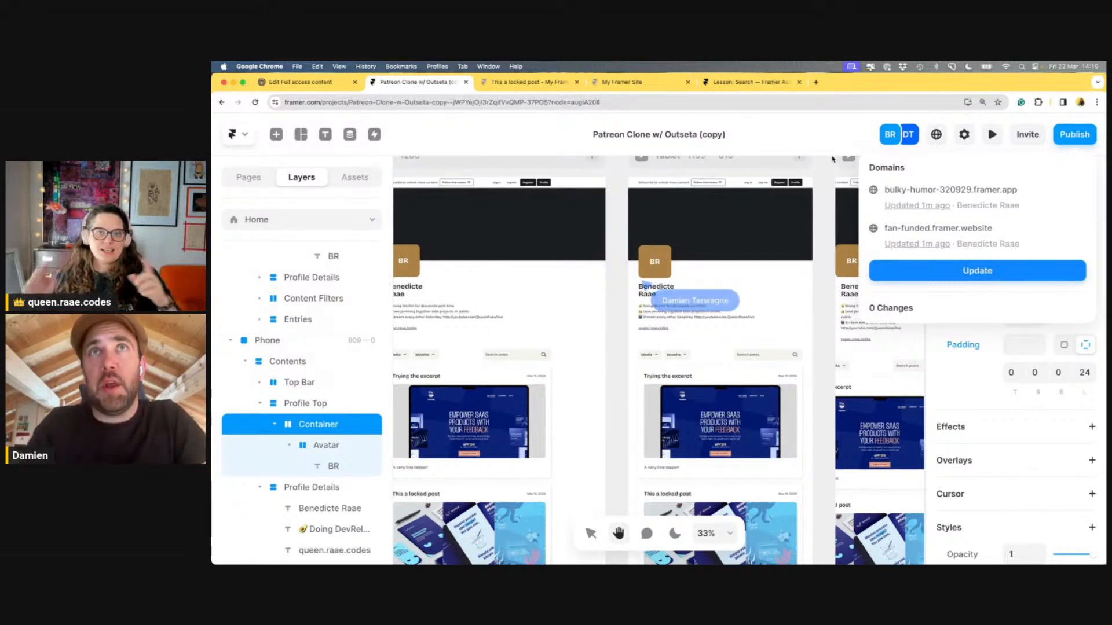
left_click(822, 140)
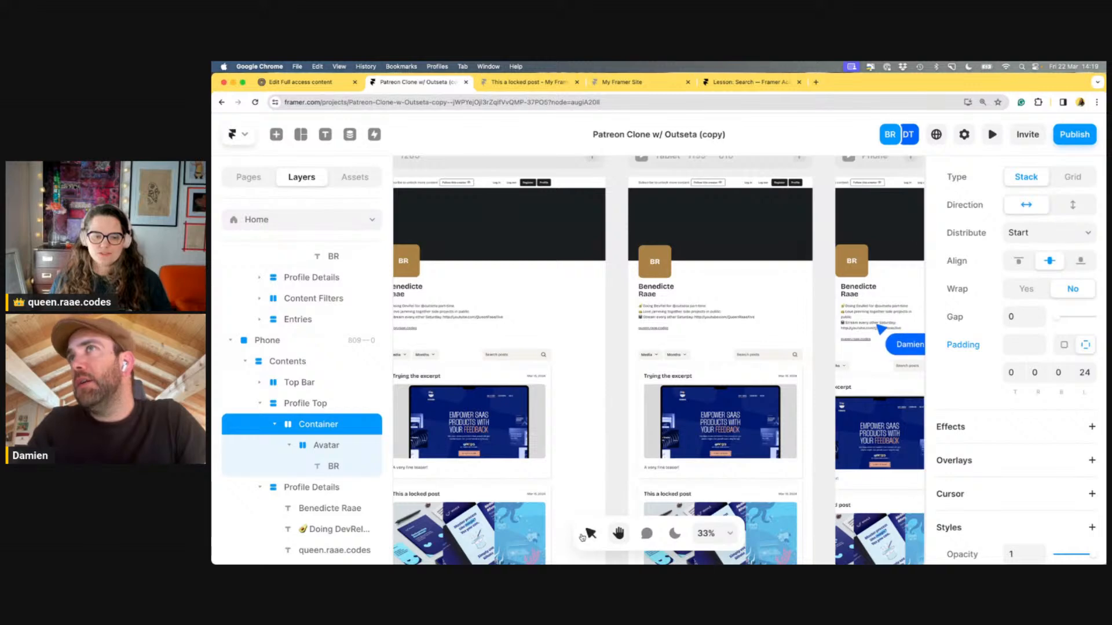
Resize the Phone layout's Avatar layer to 72 × 72 and open the Publish panel
left_click(851, 272)
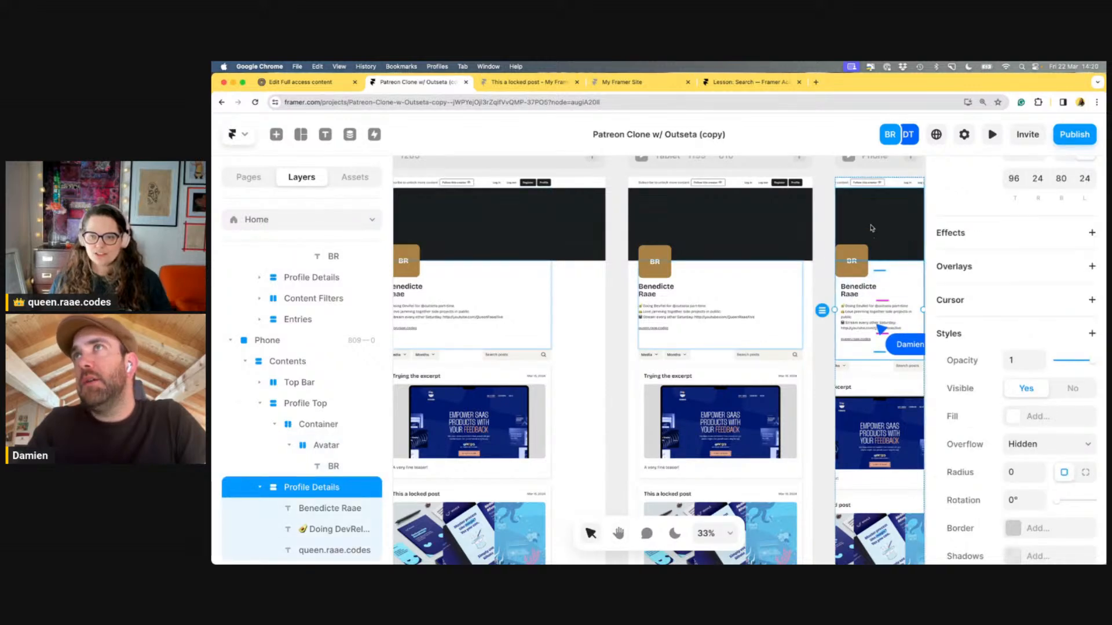
left_click(855, 263)
left_click(863, 251)
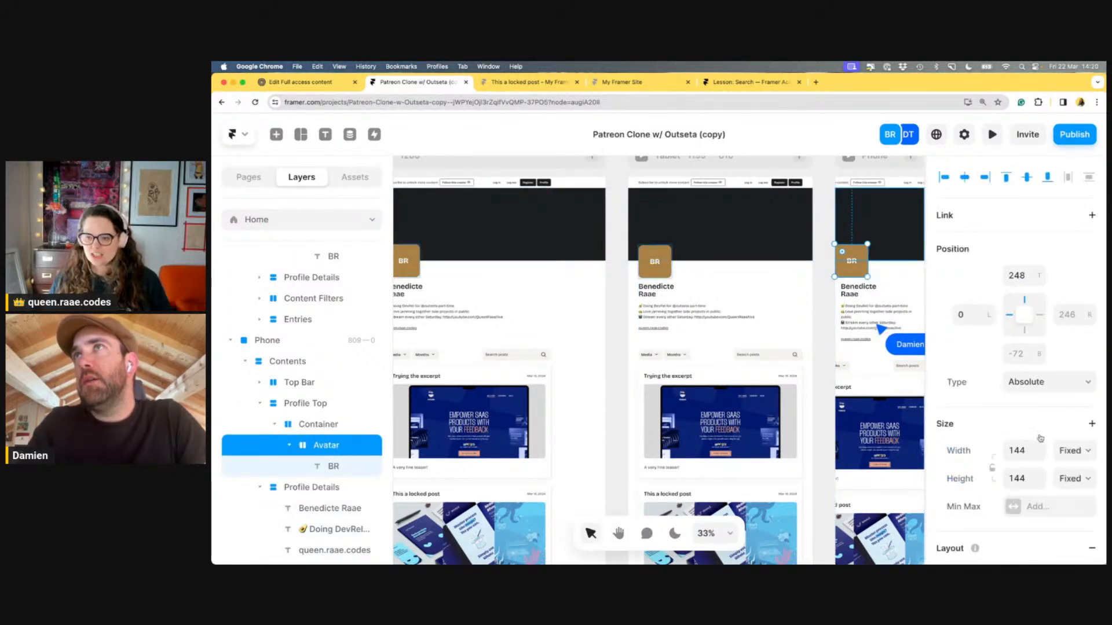
left_click(1019, 446)
type("7")
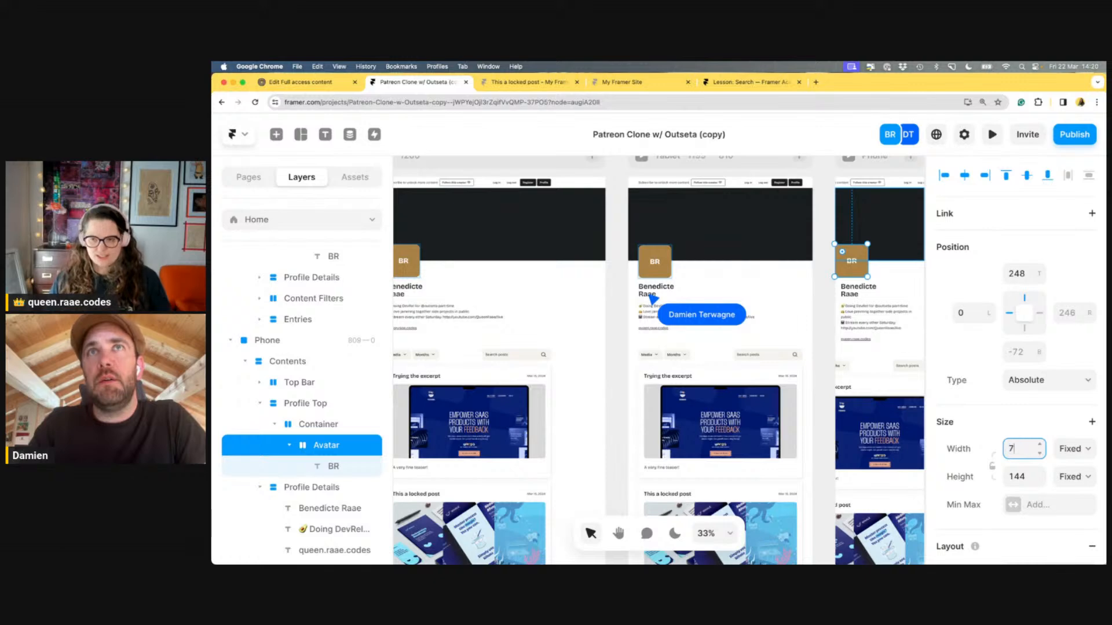
type("2")
key("Tab")
left_click(1016, 477)
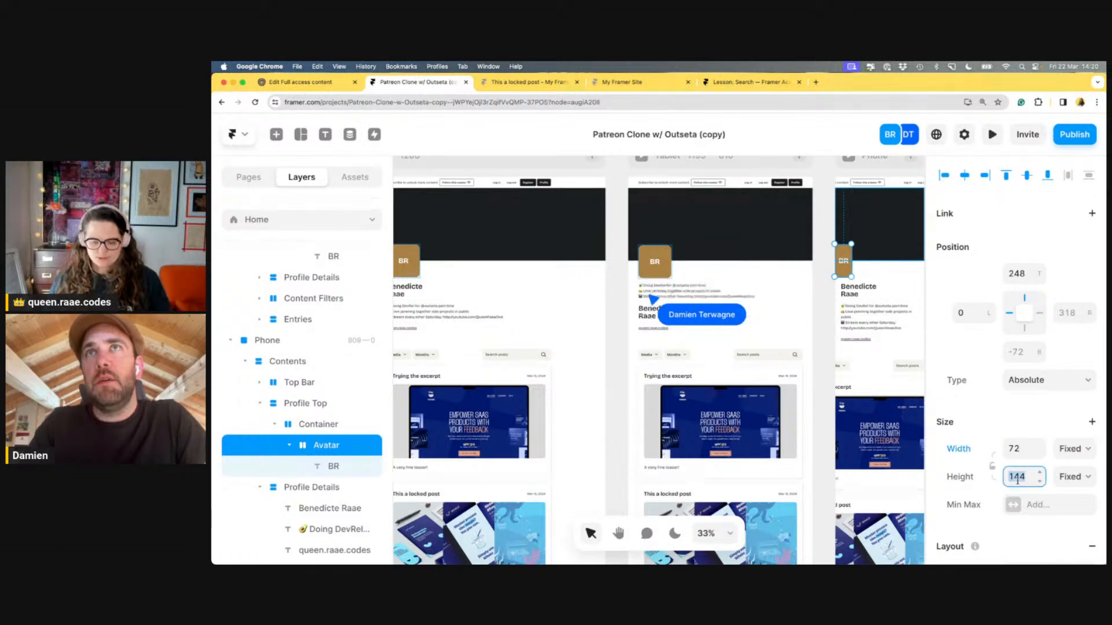
type("72")
key("Return")
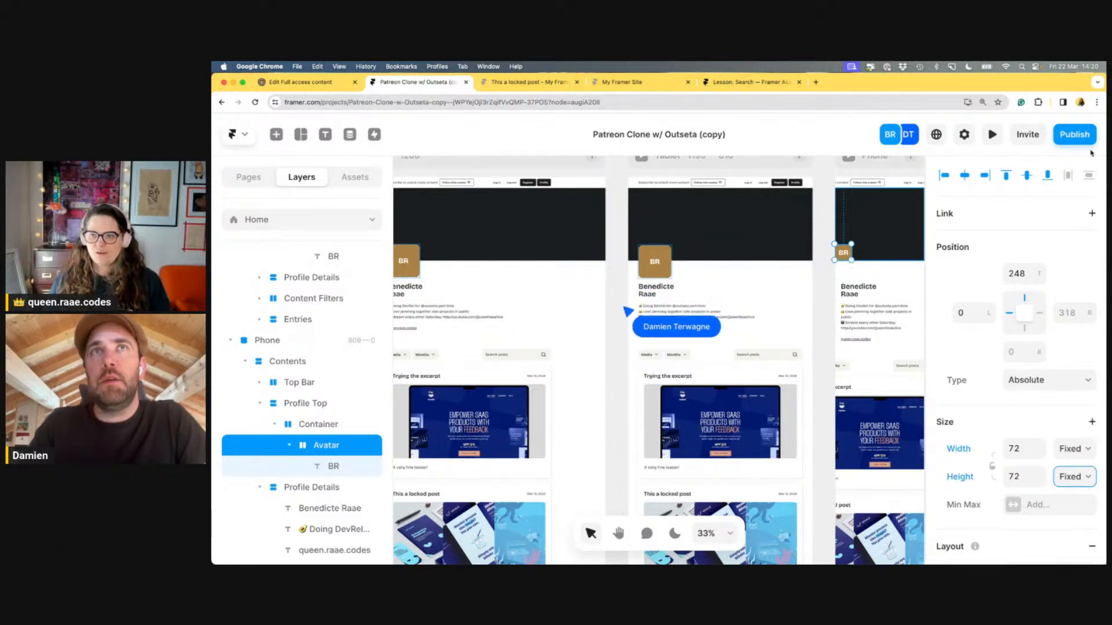
left_click(1084, 143)
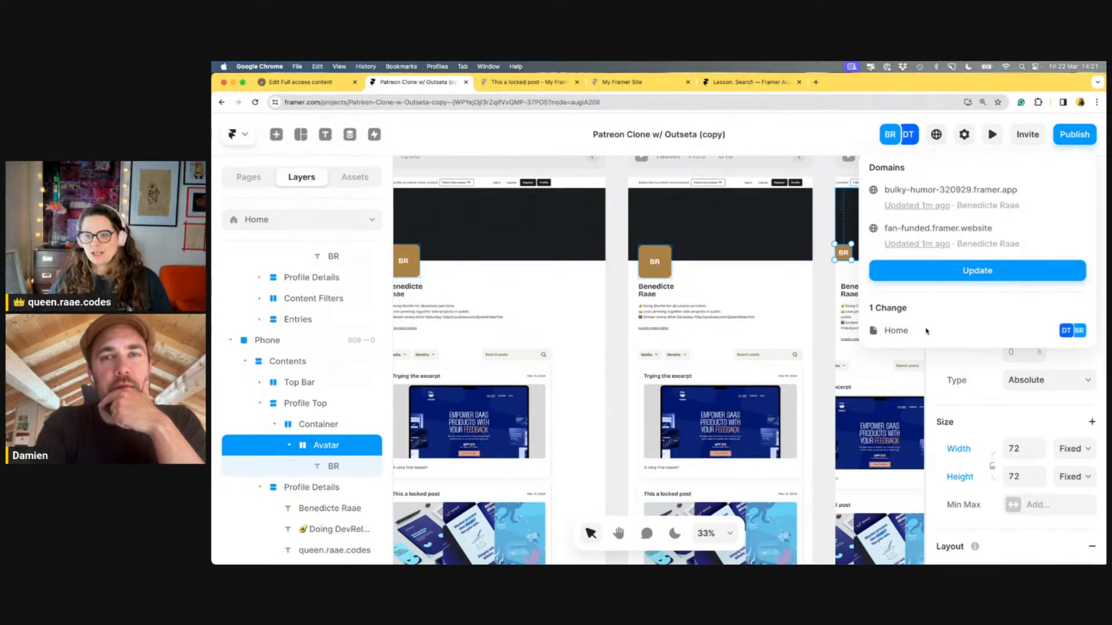
Dismiss the Publish panel and undo the avatar resize, restoring it to 144 × 144
left_click(799, 139)
left_click(824, 274)
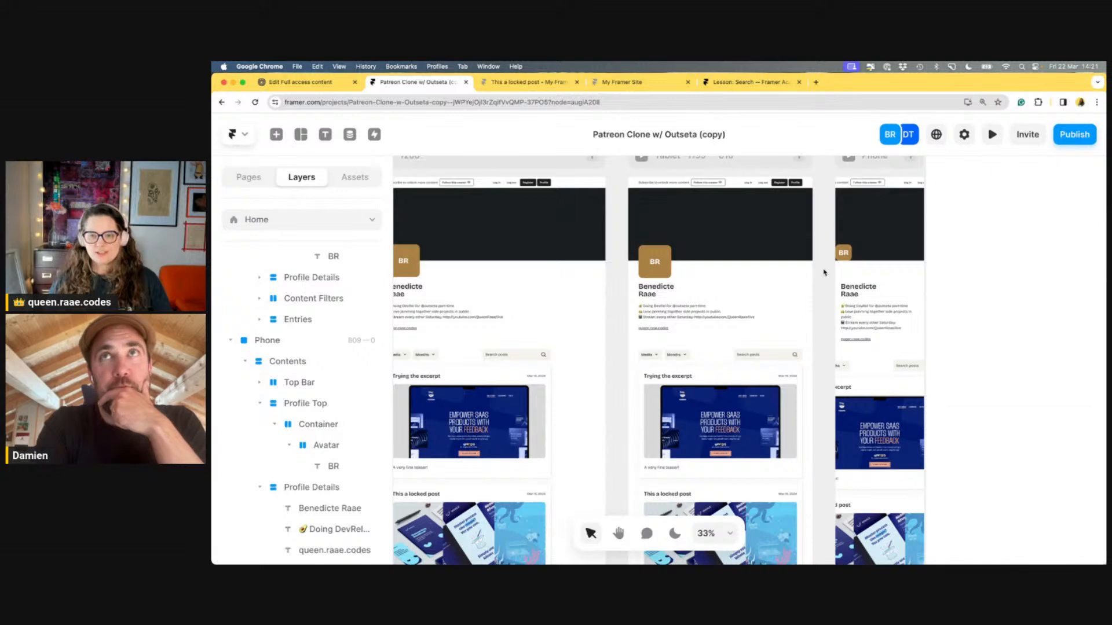
key("super+z")
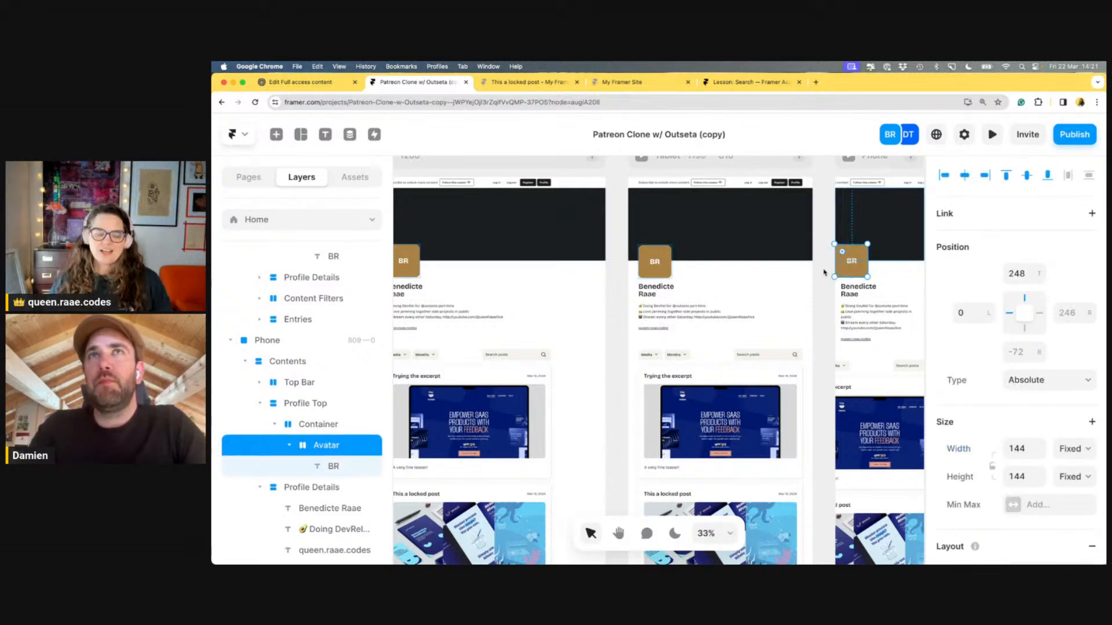
left_click(824, 272)
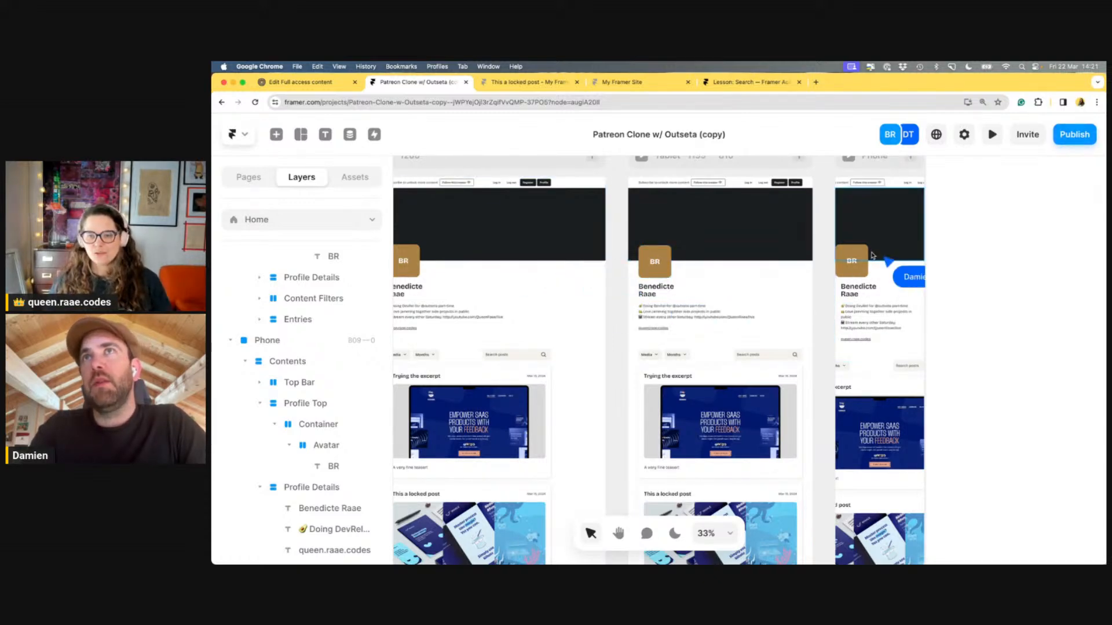
scroll(822, 282, "up", 1)
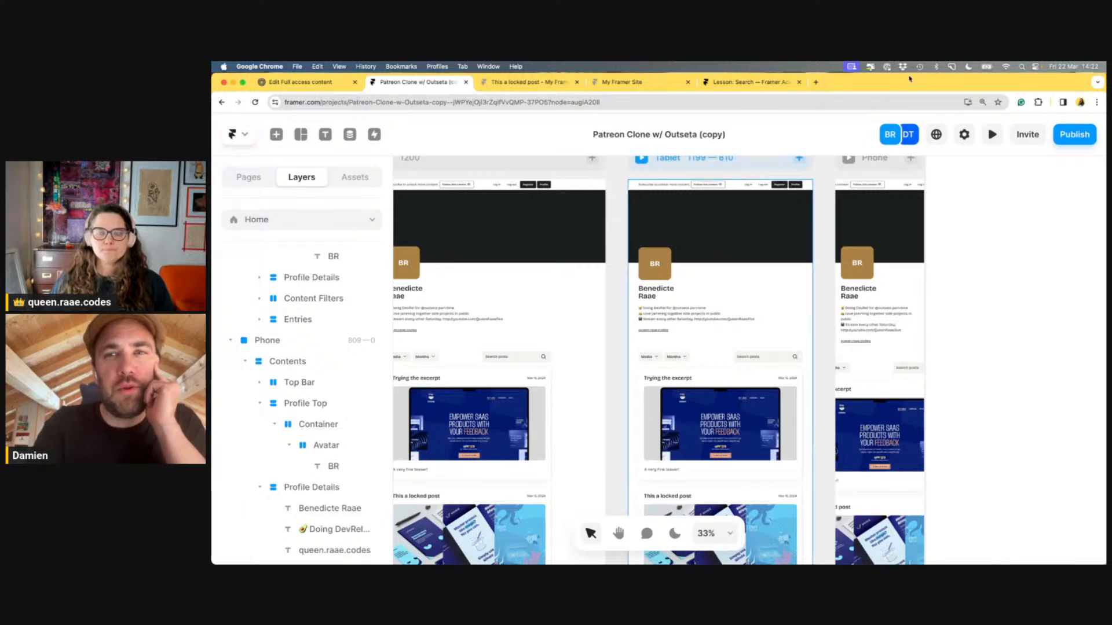
Search 'framer uni' in a new tab, open framer.university, and enlarge the page
left_click(819, 86)
type("framer uni")
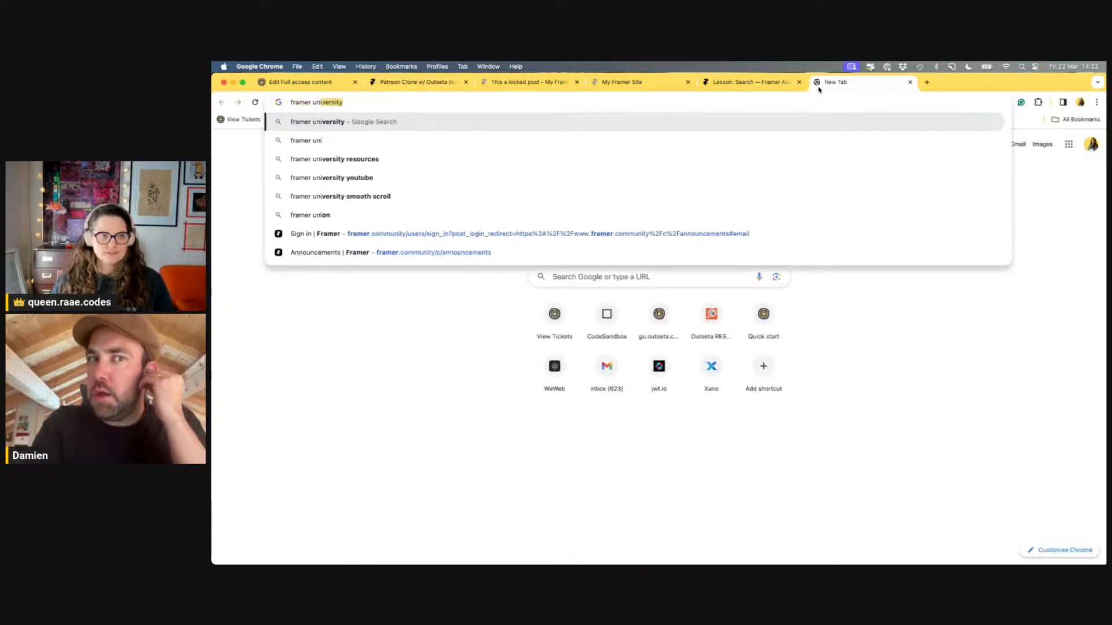
key("Return")
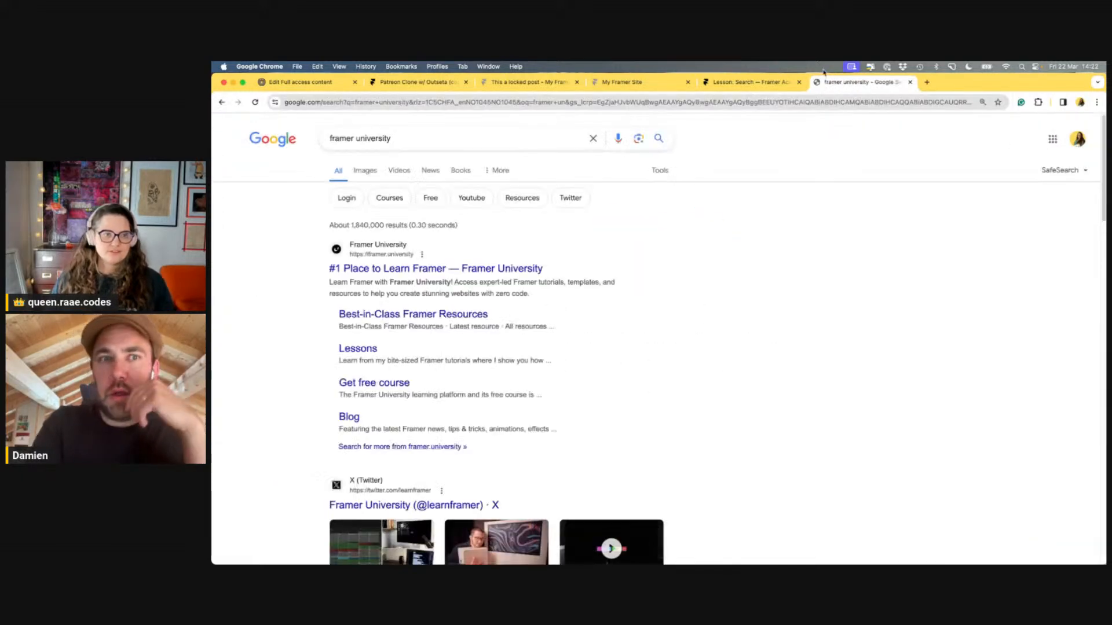
left_click(477, 270)
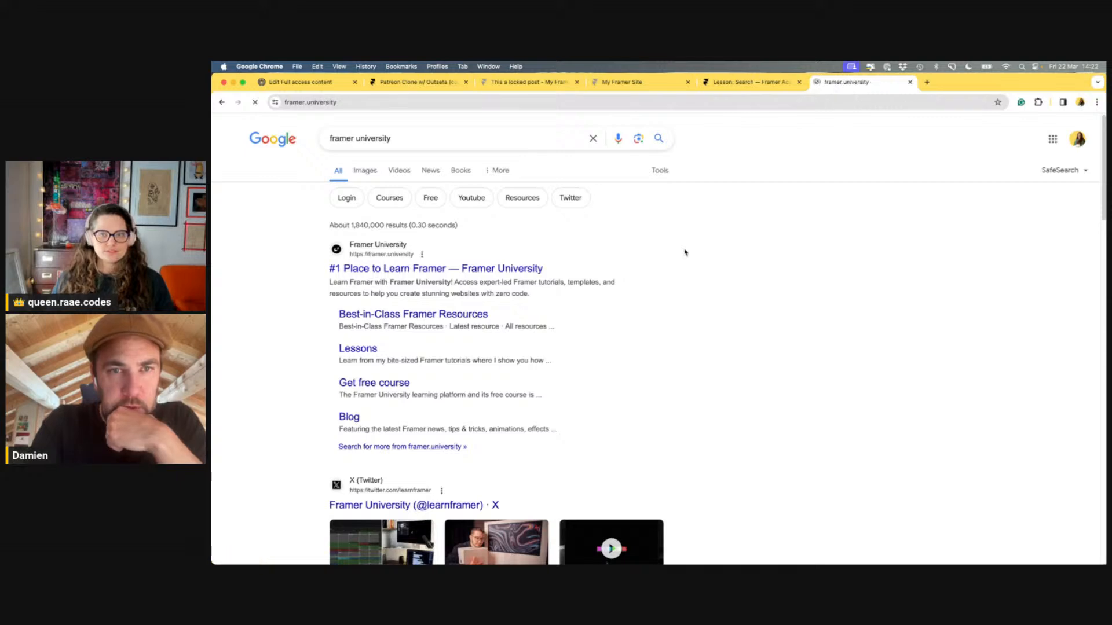
key("super+equal")
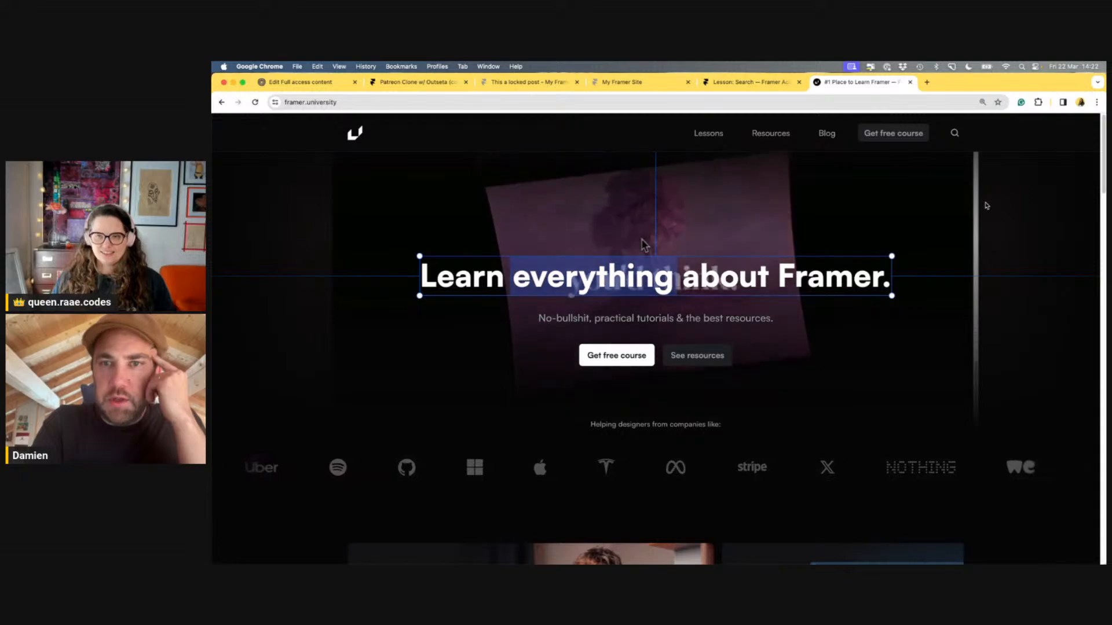
Reset the page zoom and scroll through the Framer University homepage sections and back up
key("super+minus")
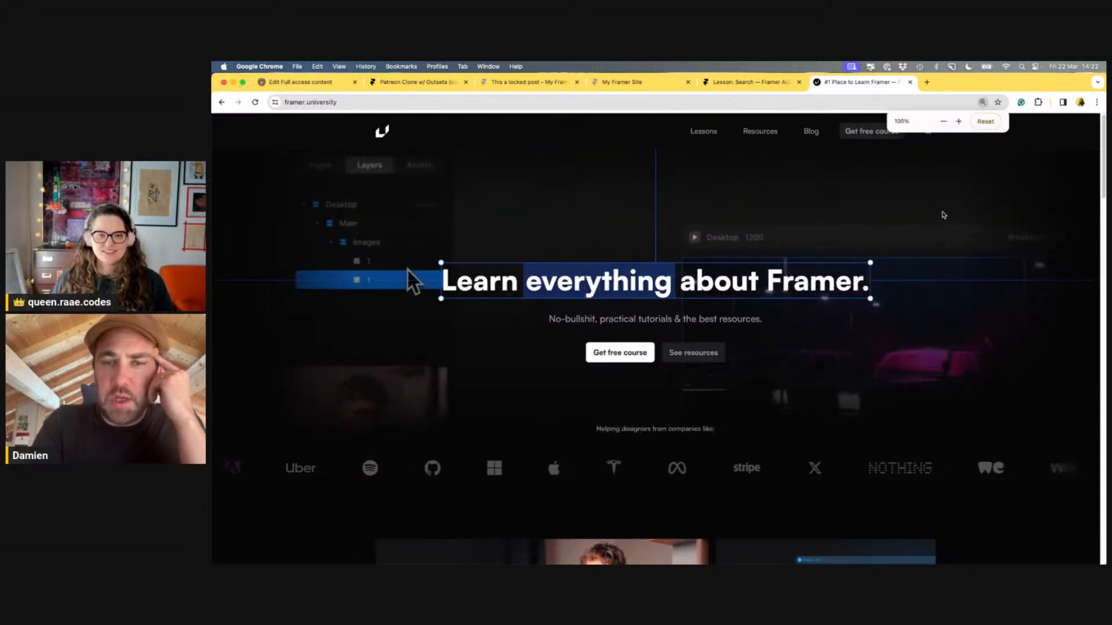
scroll(942, 213, "down", 5)
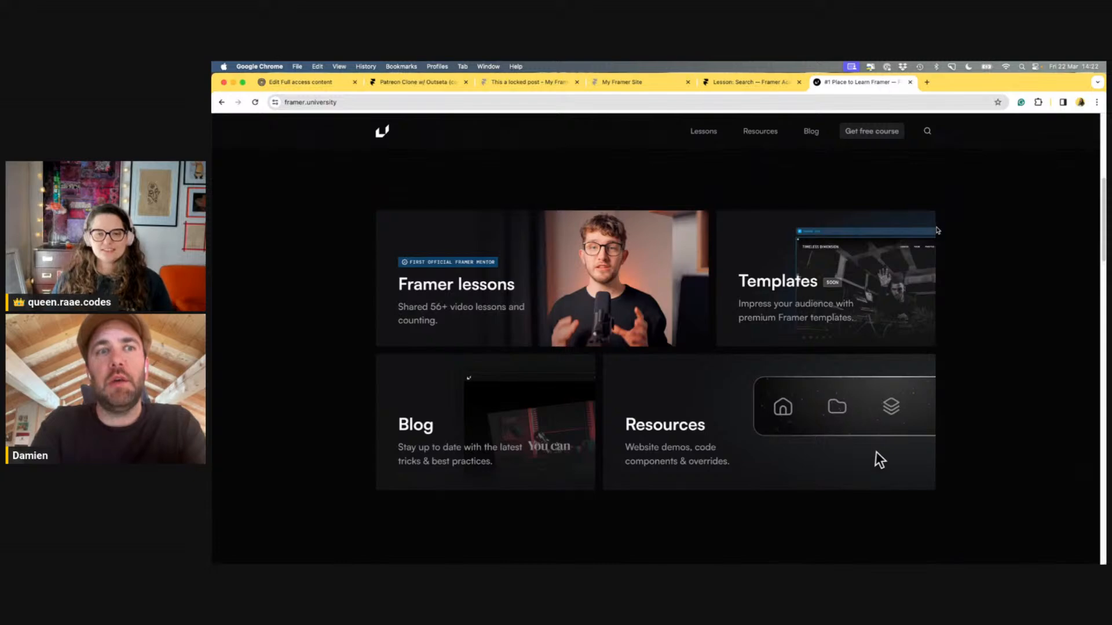
scroll(938, 230, "down", 3)
scroll(938, 230, "down", 8)
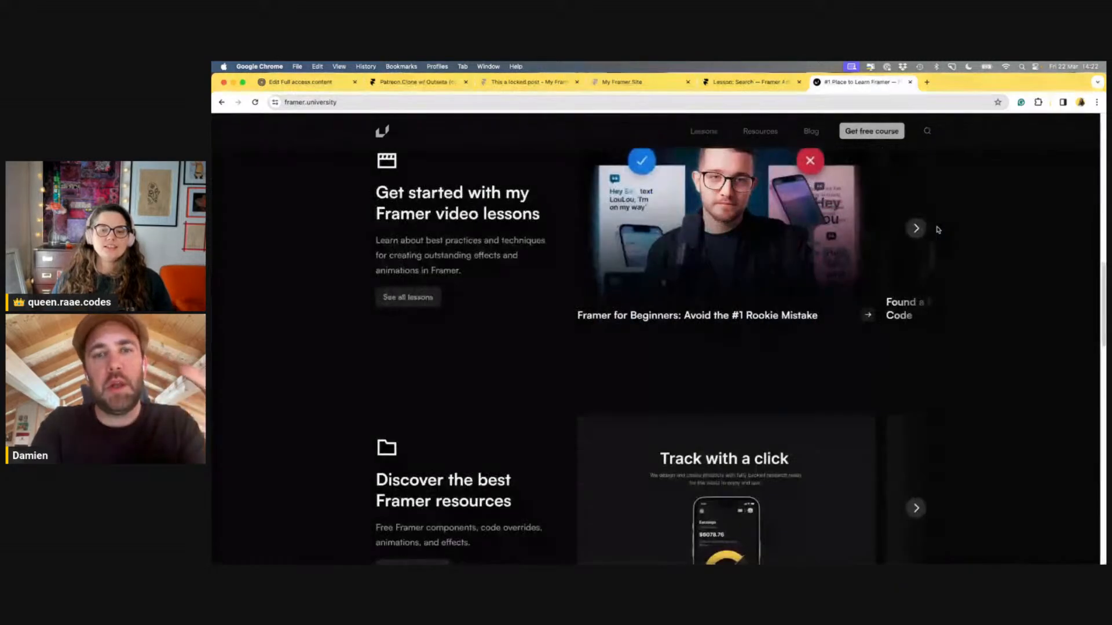
scroll(938, 230, "down", 7)
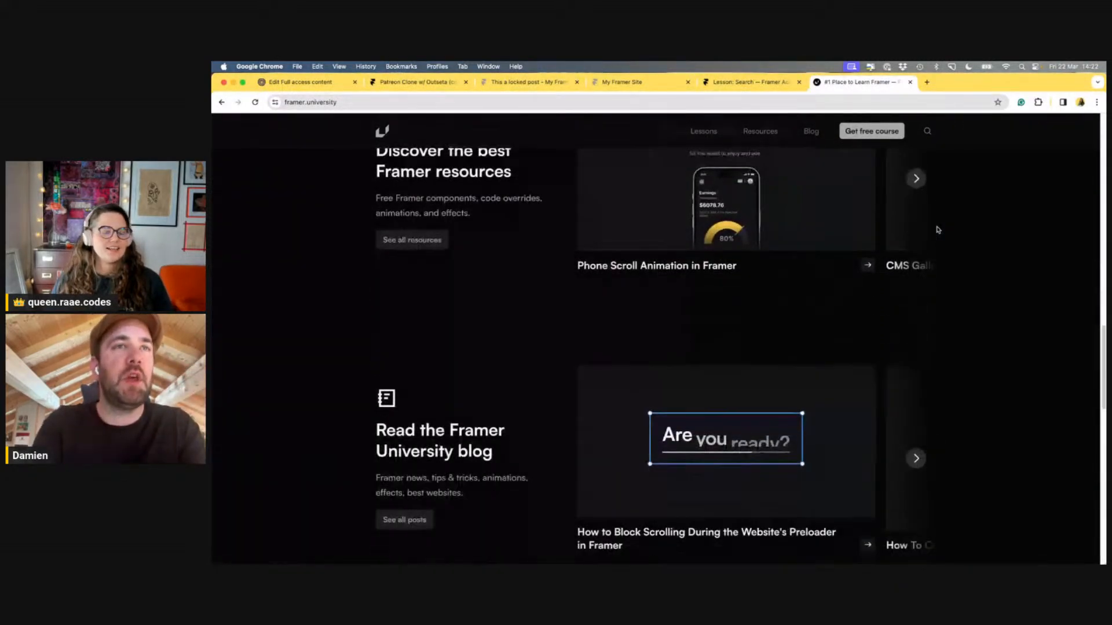
scroll(938, 230, "down", 4)
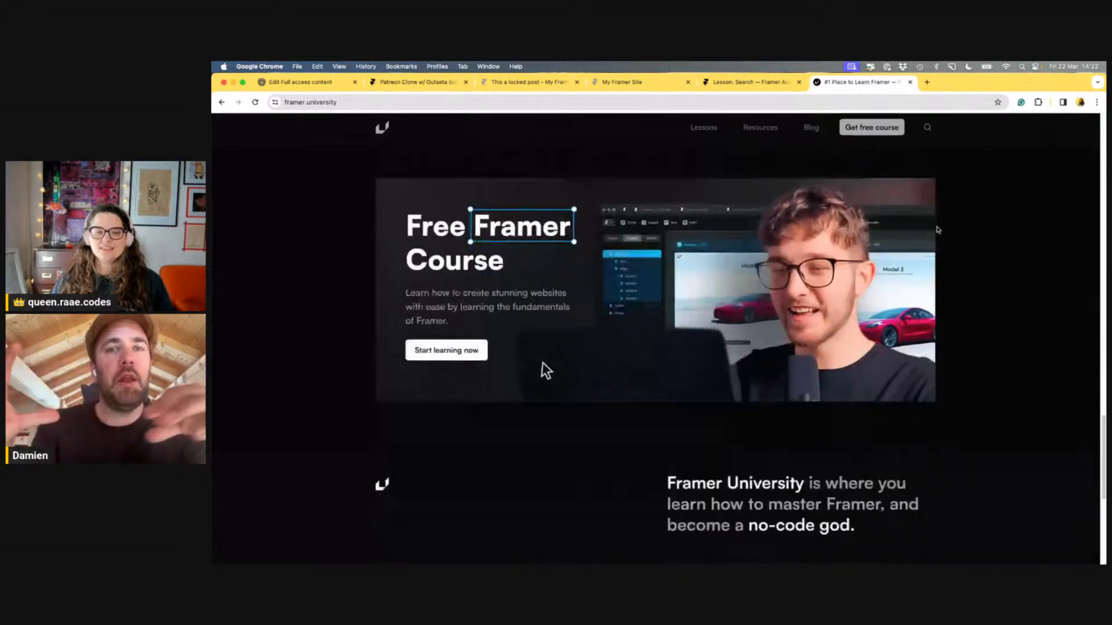
scroll(946, 234, "down", 3)
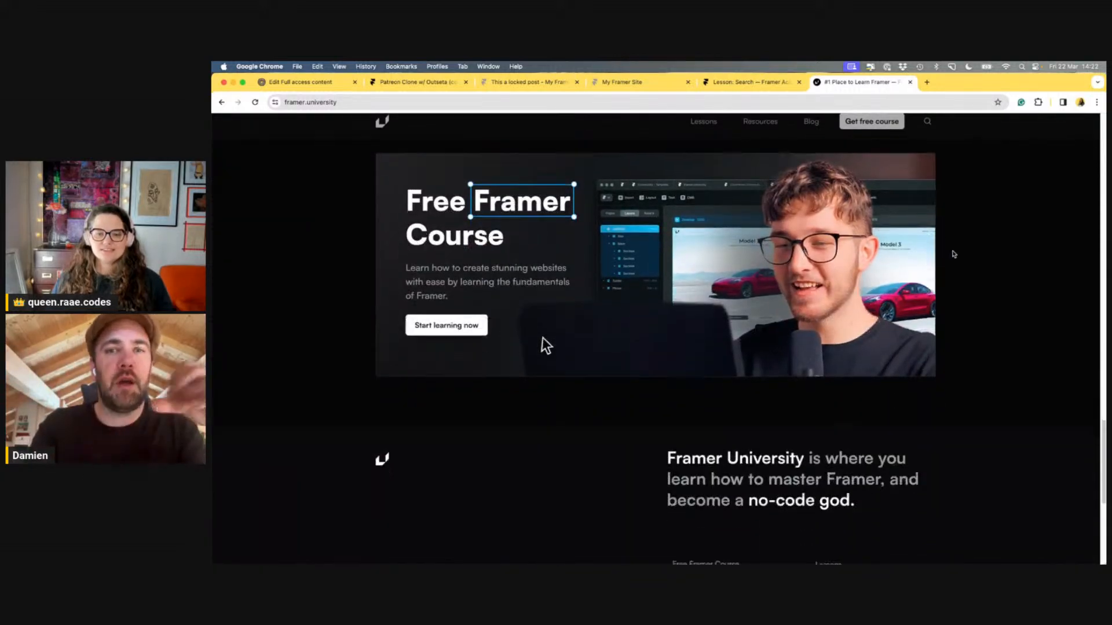
scroll(971, 264, "down", 3)
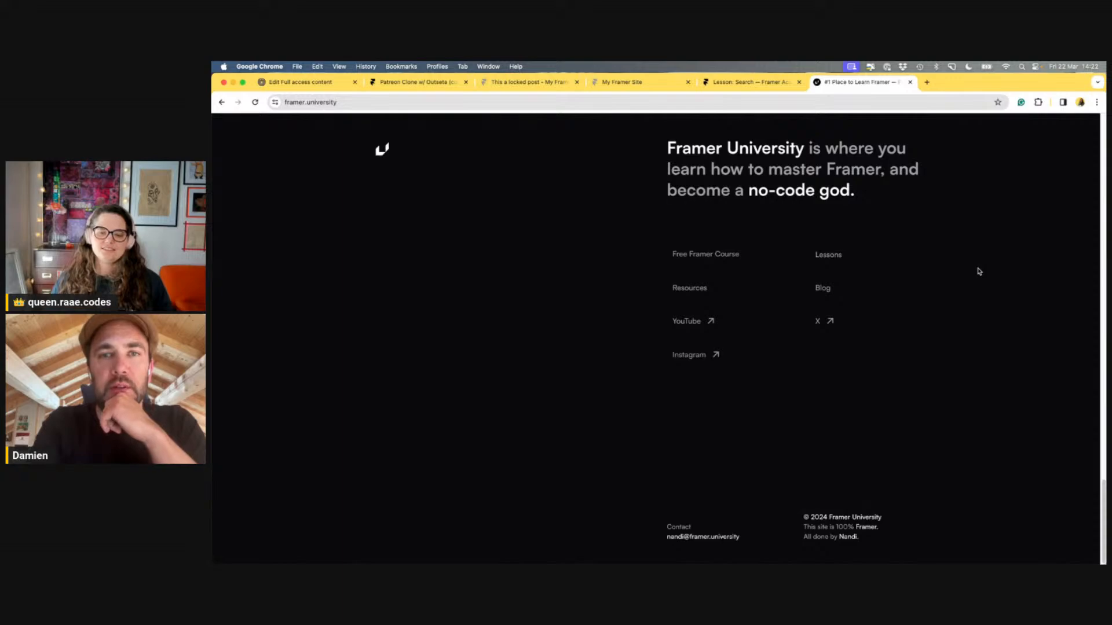
scroll(978, 271, "up", 6)
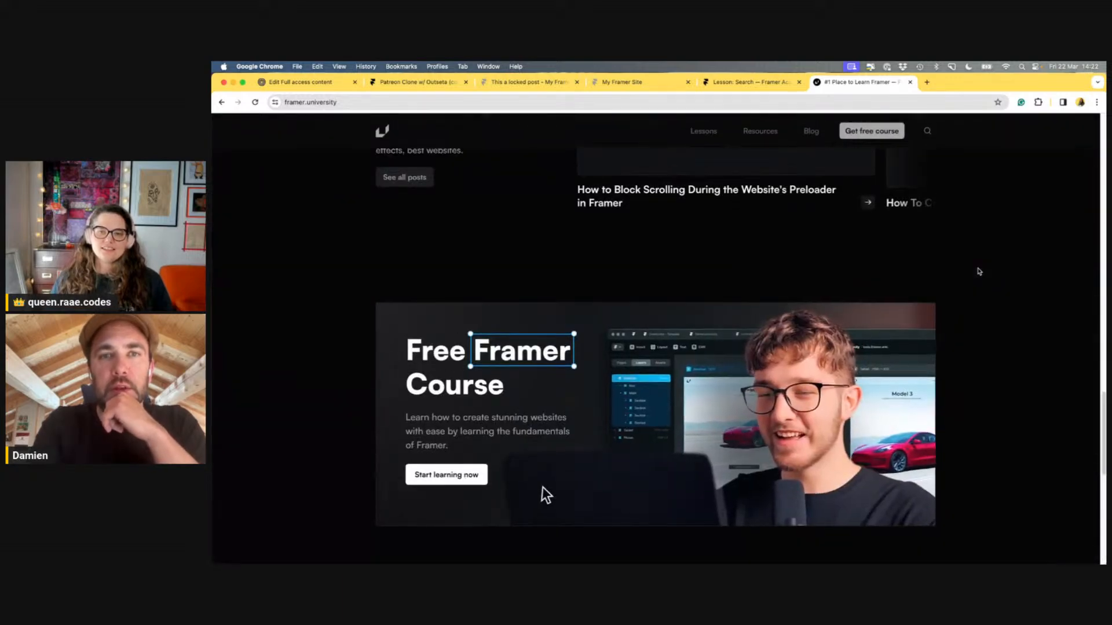
scroll(978, 271, "up", 10)
scroll(978, 271, "up", 10)
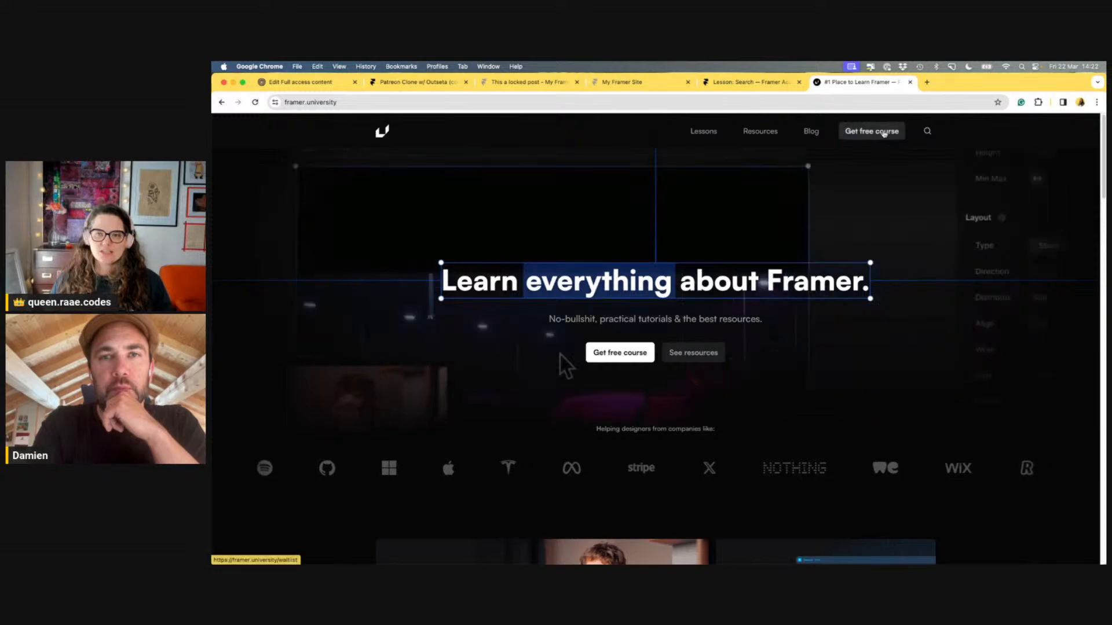
scroll(712, 359, "down", 5)
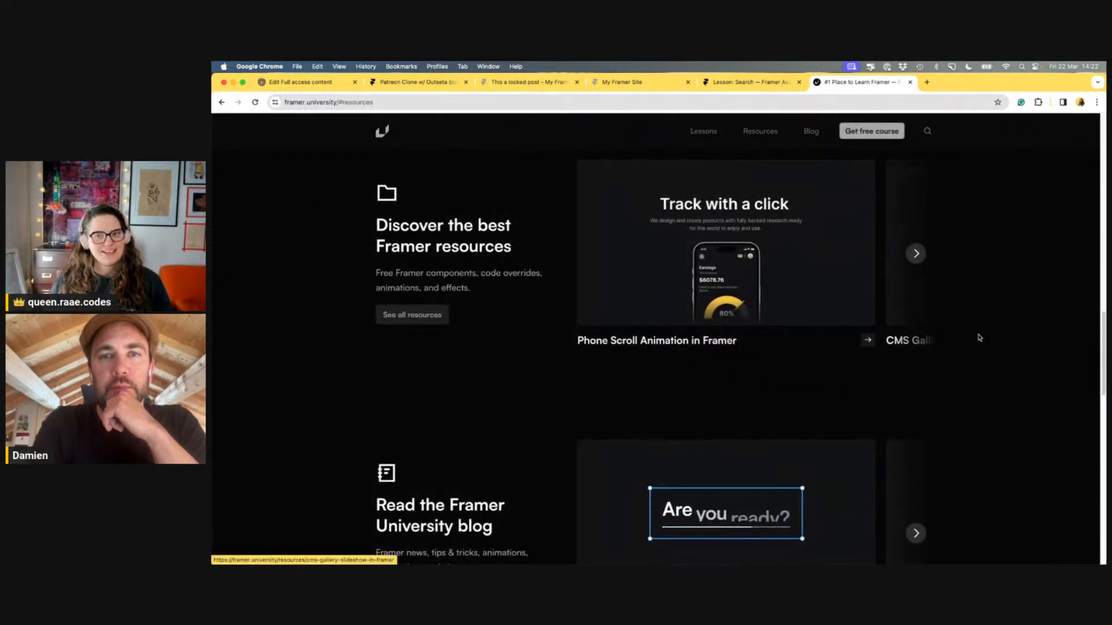
scroll(992, 327, "up", 10)
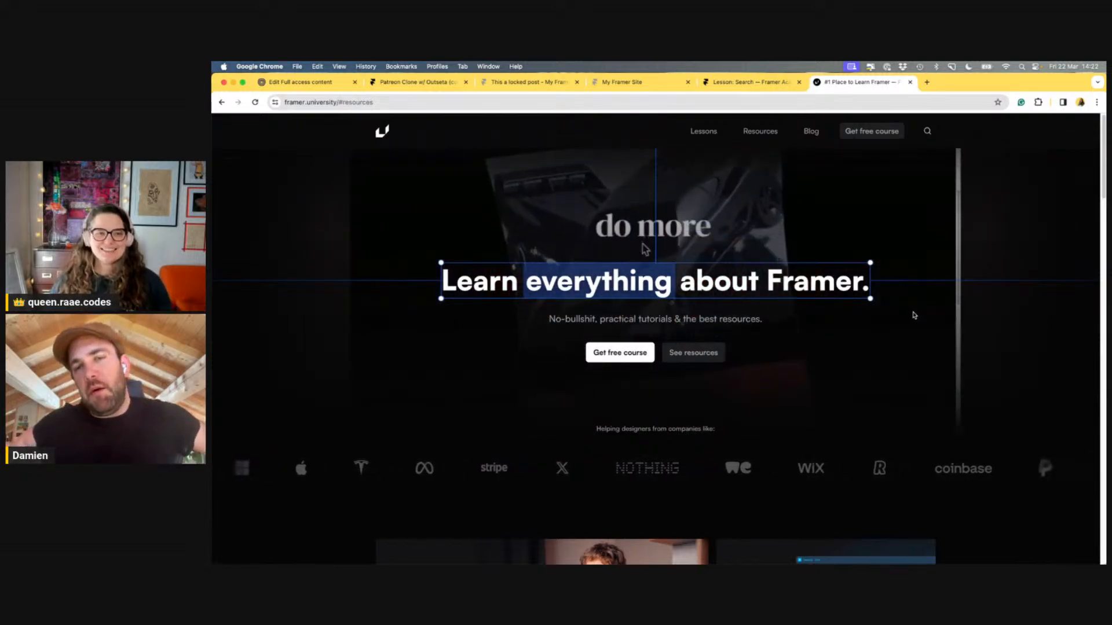
scroll(916, 322, "down", 1)
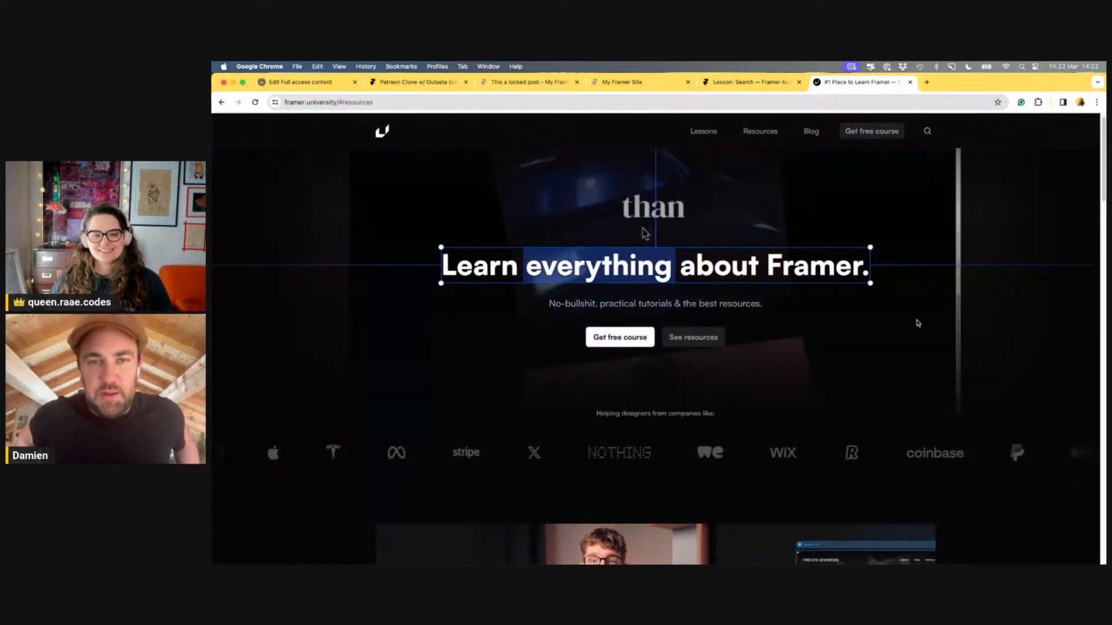
scroll(916, 322, "up", 1)
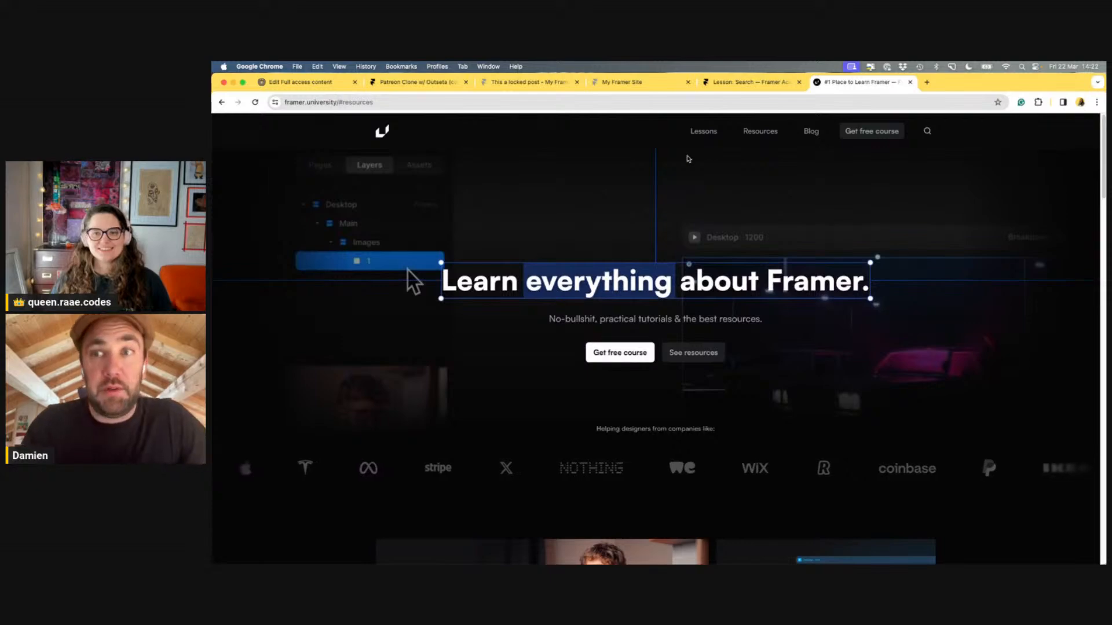
Open the Lessons page and scroll the lesson cards down to the Apple Siri Bento Card lesson
left_click(709, 132)
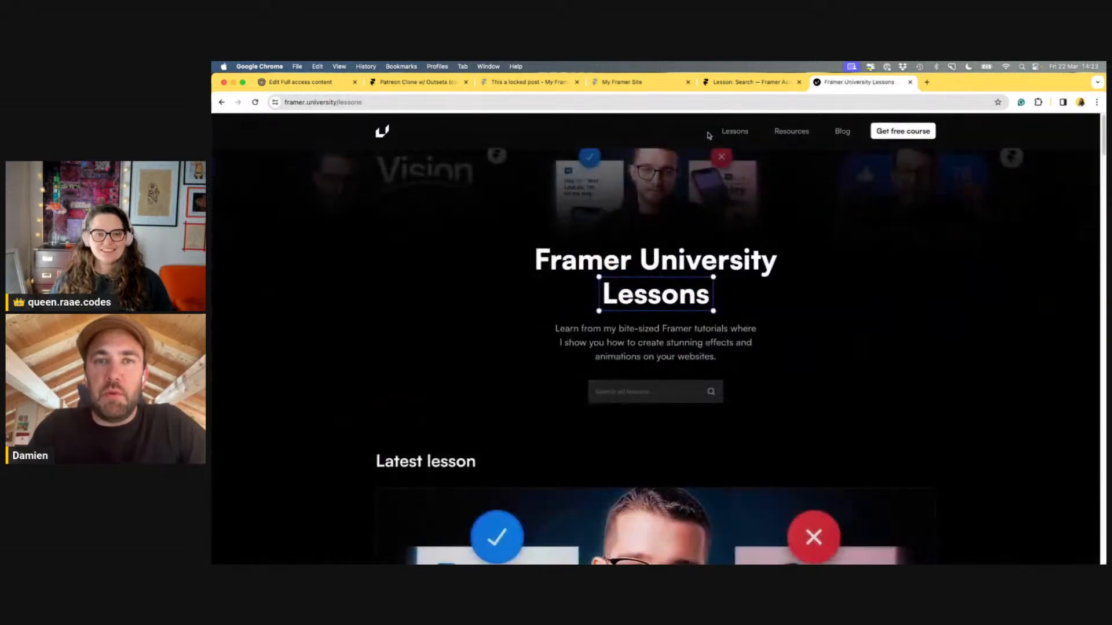
scroll(893, 268, "down", 5)
scroll(892, 268, "down", 15)
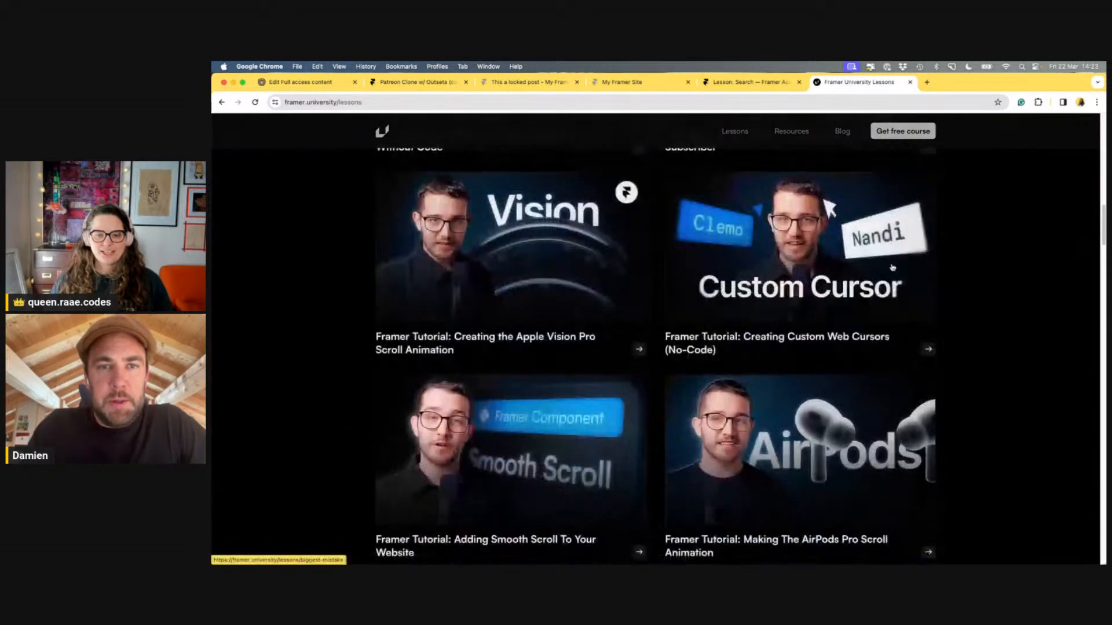
scroll(894, 268, "down", 5)
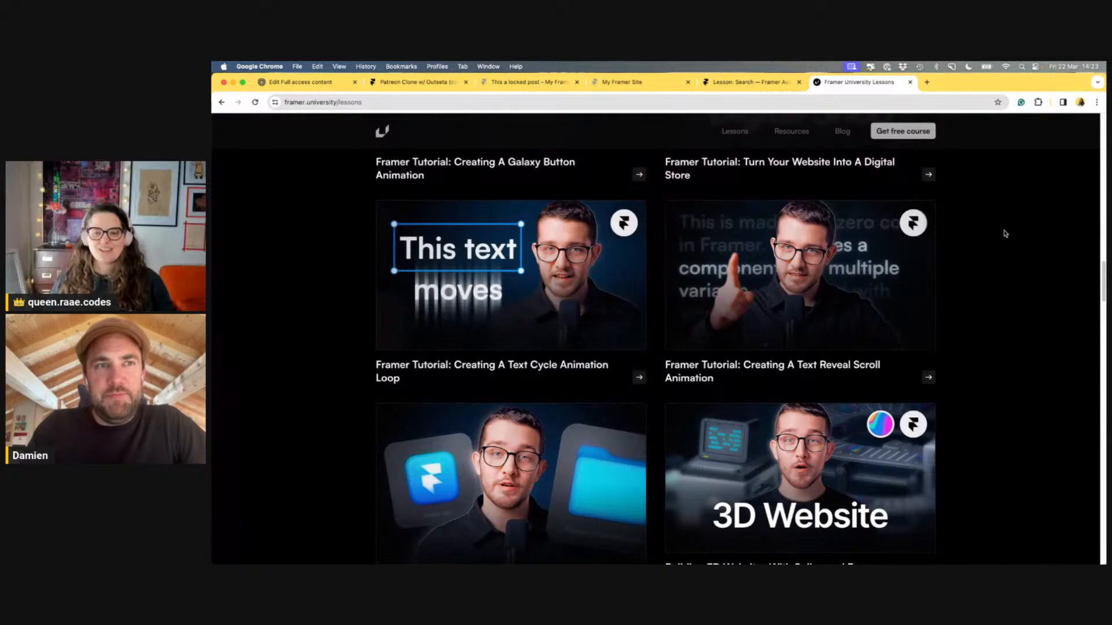
scroll(1004, 236, "down", 5)
scroll(1003, 236, "down", 12)
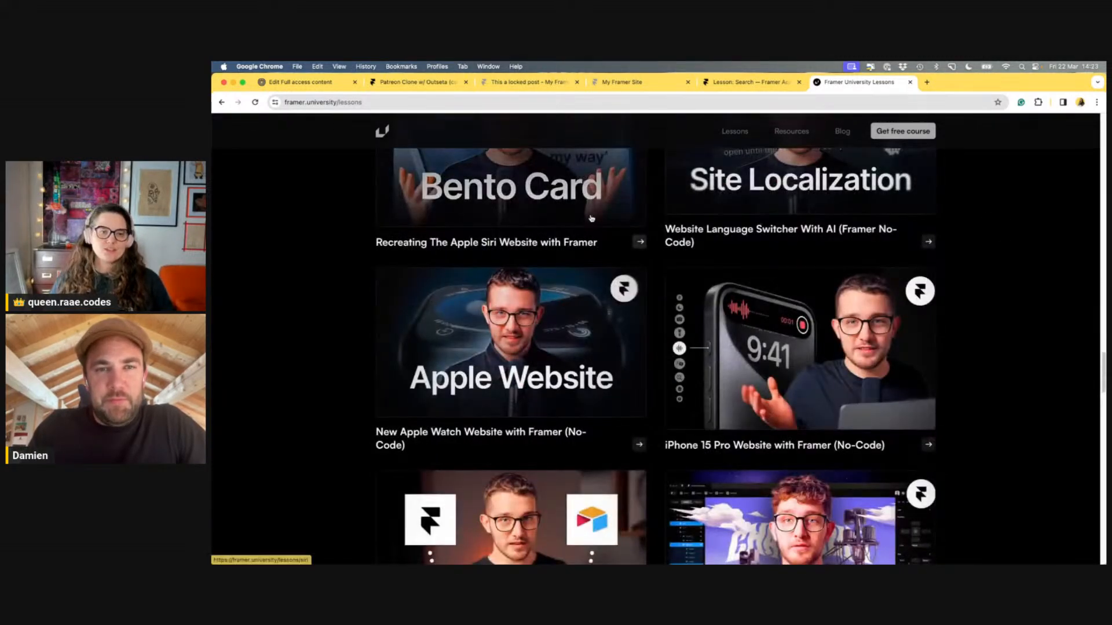
scroll(976, 282, "up", 3)
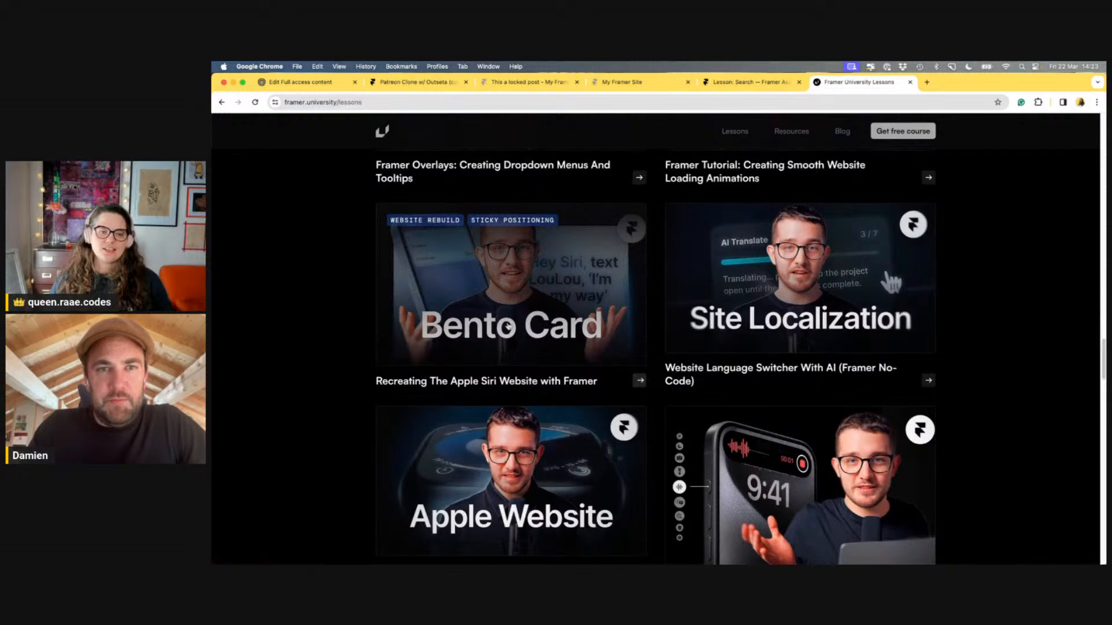
Open the Apple Siri Bento Card lesson and look over its page
left_click(532, 335)
scroll(637, 313, "down", 5)
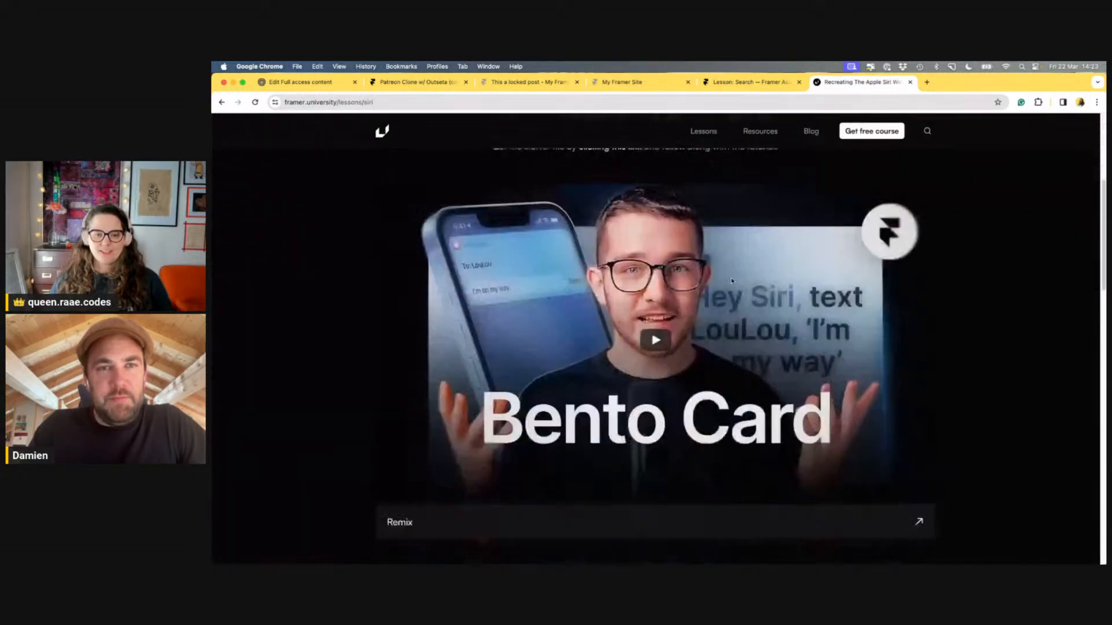
scroll(735, 284, "down", 10)
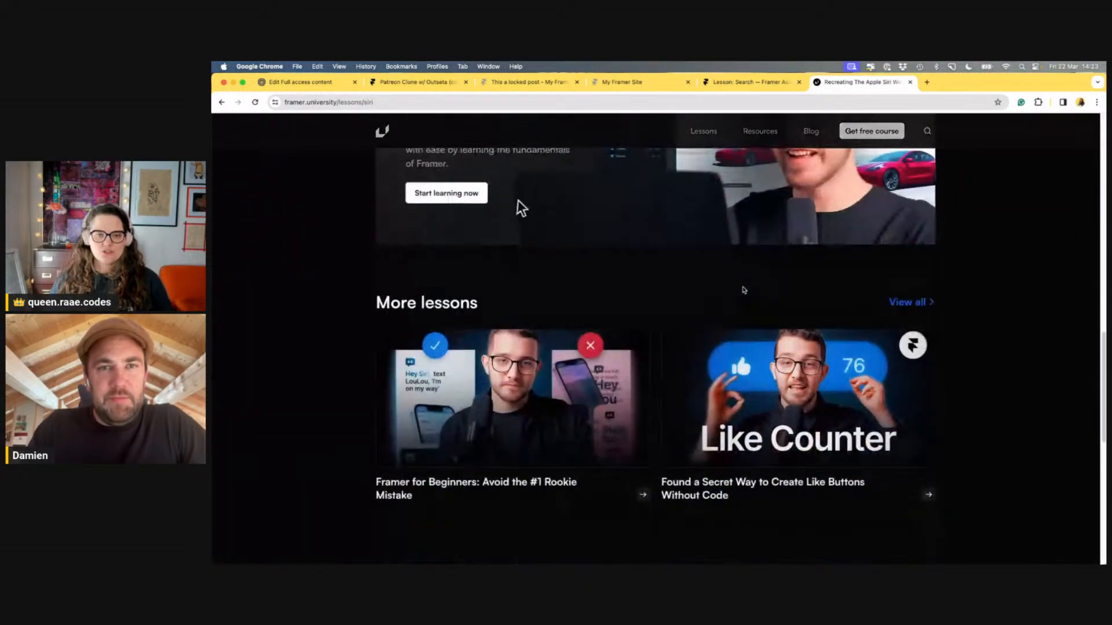
scroll(744, 290, "up", 5)
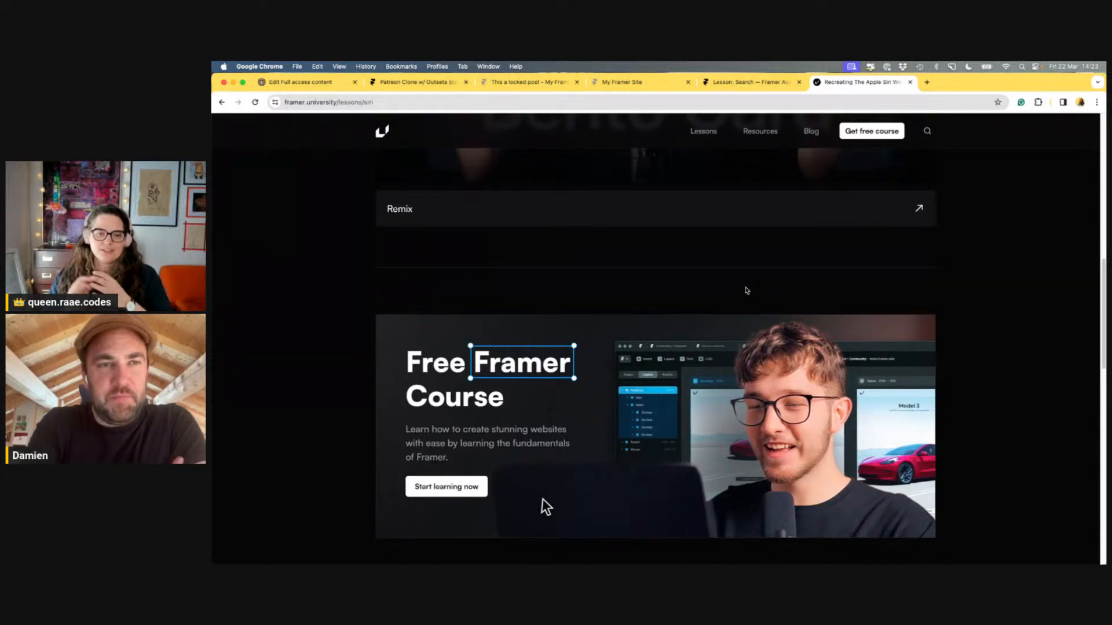
scroll(770, 285, "up", 5)
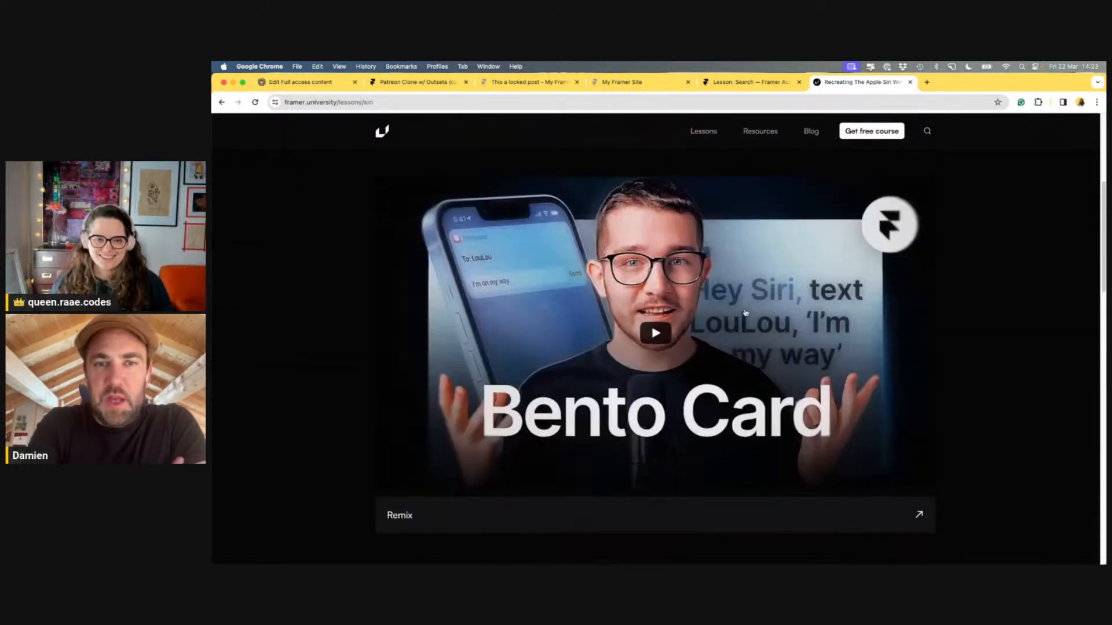
Open the 'Apple Siri Website with Framer' resource page and launch the siri.learnframer.site demo
left_click(766, 513)
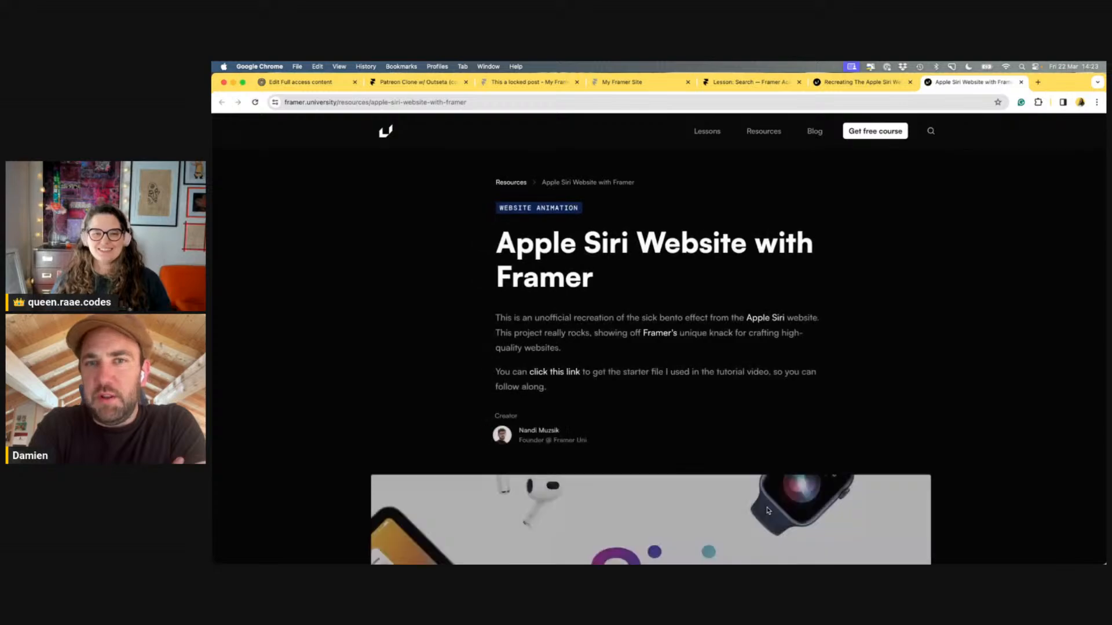
scroll(661, 279, "down", 13)
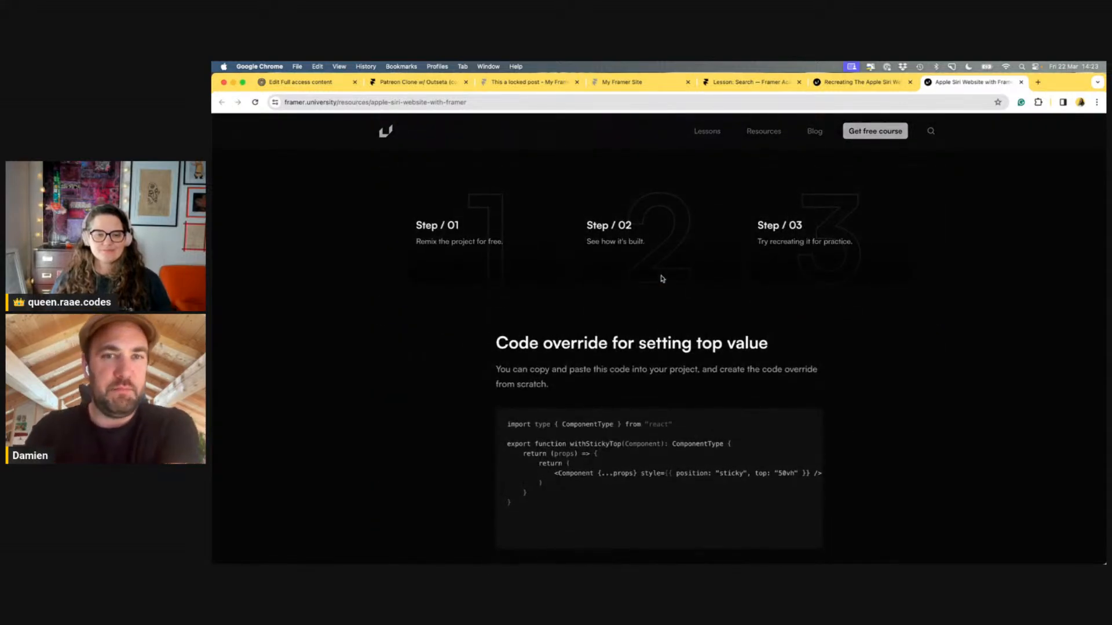
scroll(664, 280, "up", 5)
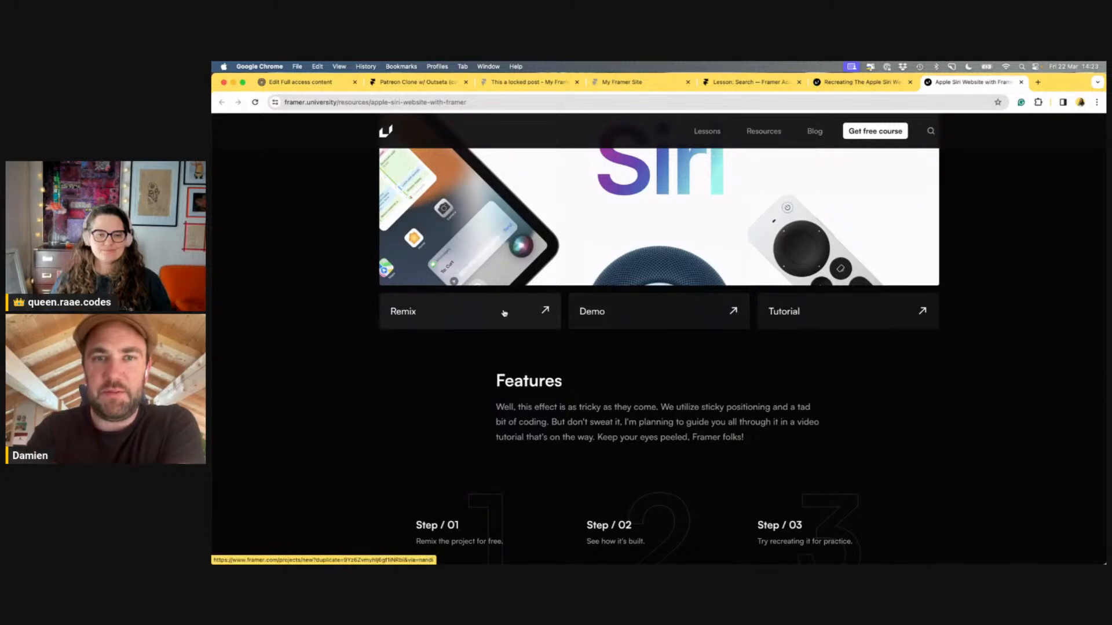
left_click(699, 316)
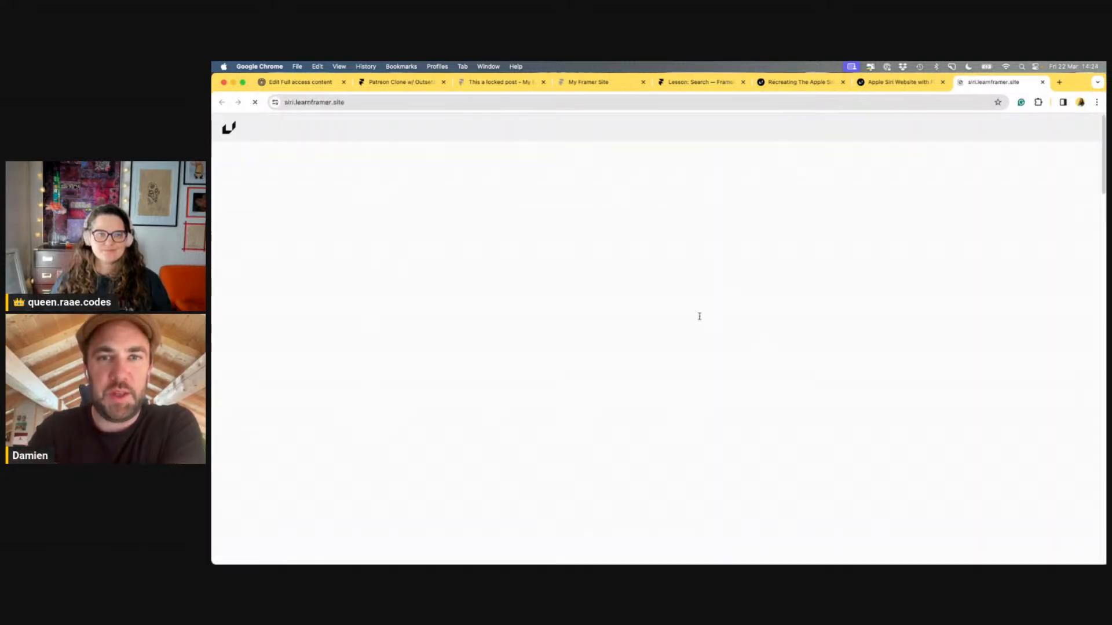
Scroll through the Siri demo's Hey Siri cards to the 'Framer is limitless' ending, then close the tab
scroll(698, 313, "down", 5)
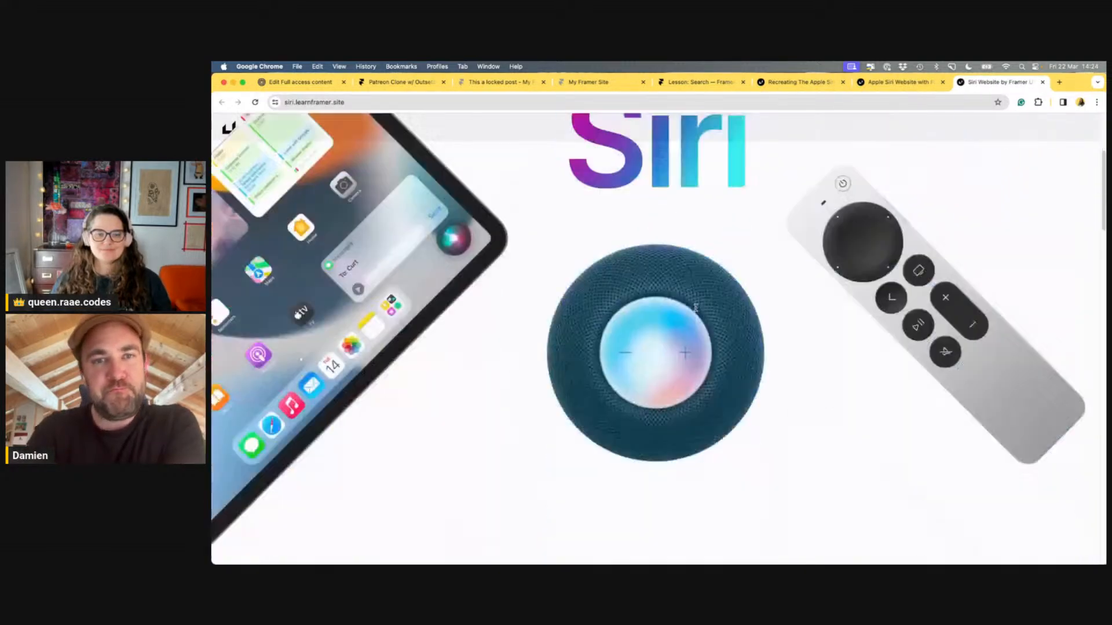
scroll(697, 310, "down", 15)
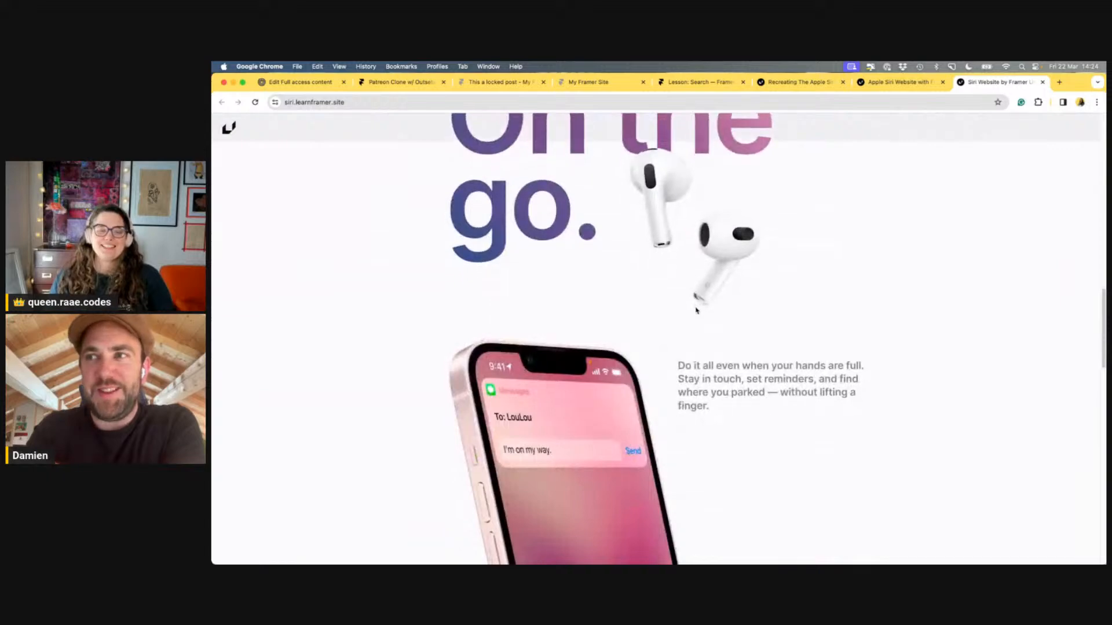
scroll(697, 311, "down", 5)
scroll(683, 302, "up", 3)
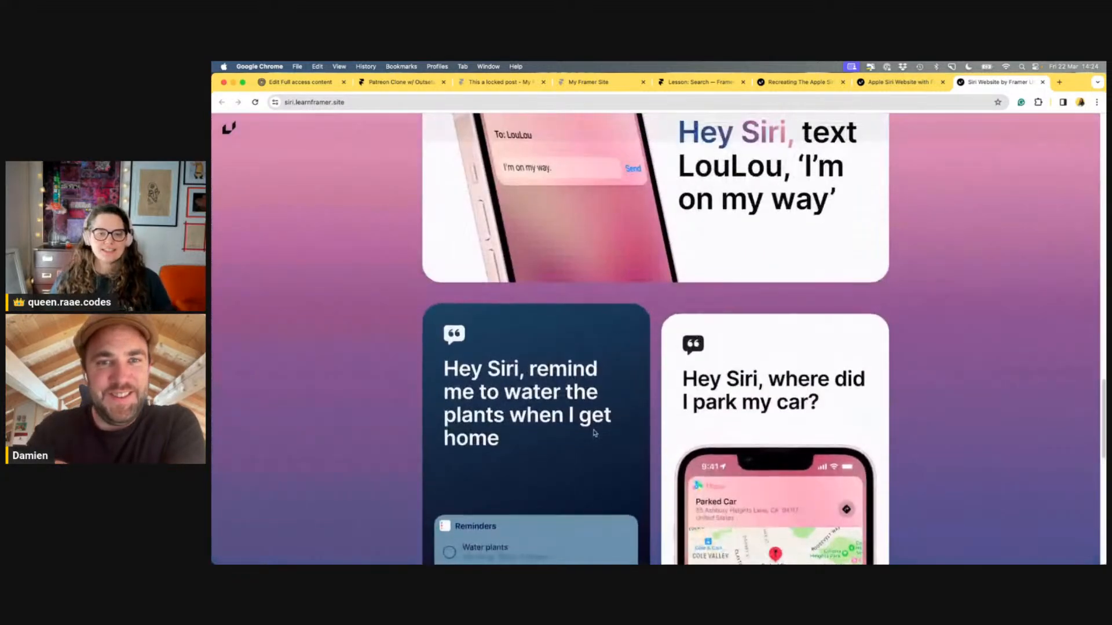
scroll(631, 266, "up", 3)
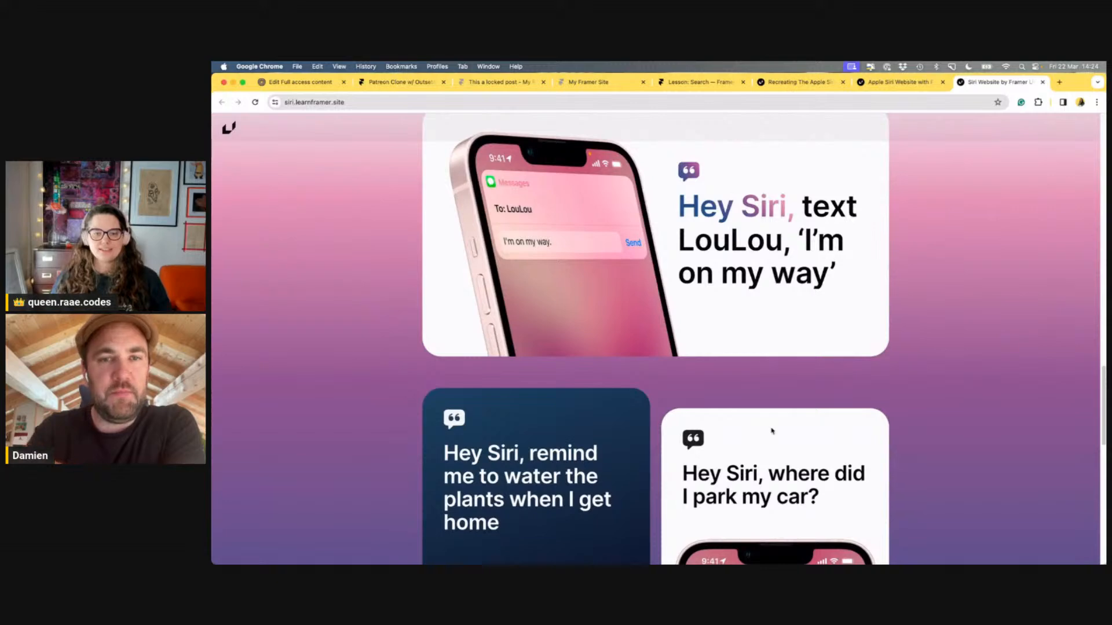
scroll(772, 431, "down", 3)
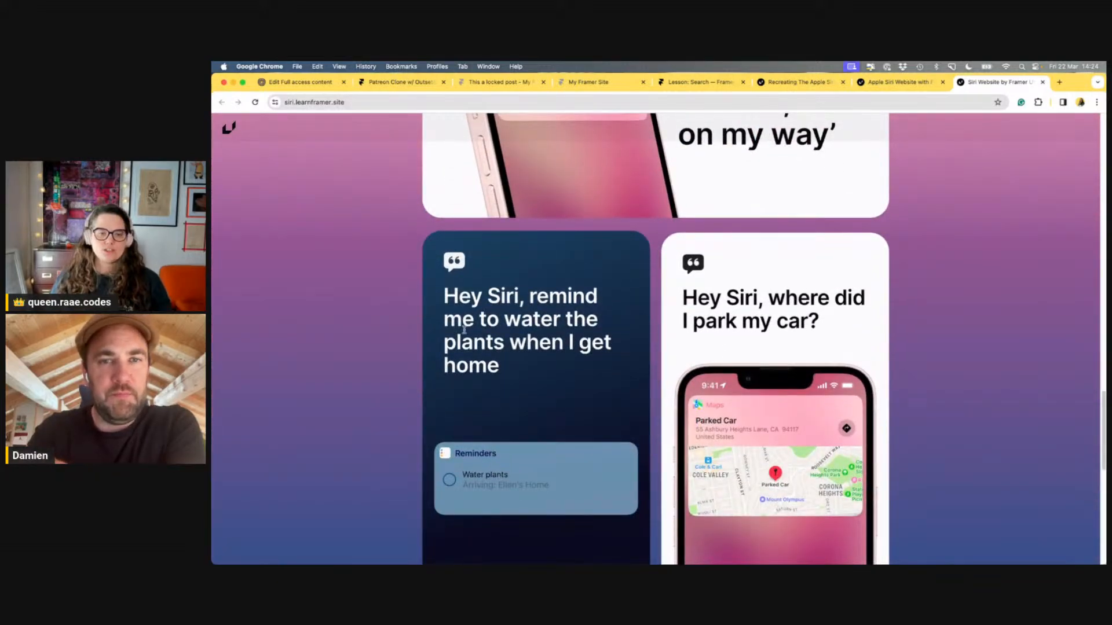
scroll(764, 284, "up", 1)
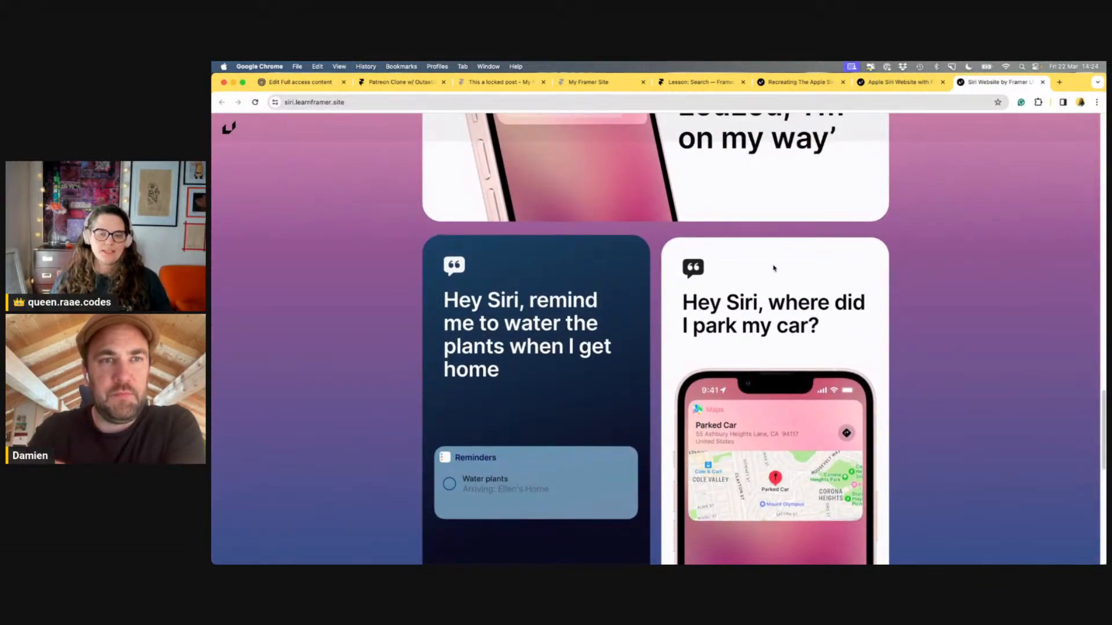
scroll(773, 268, "up", 2)
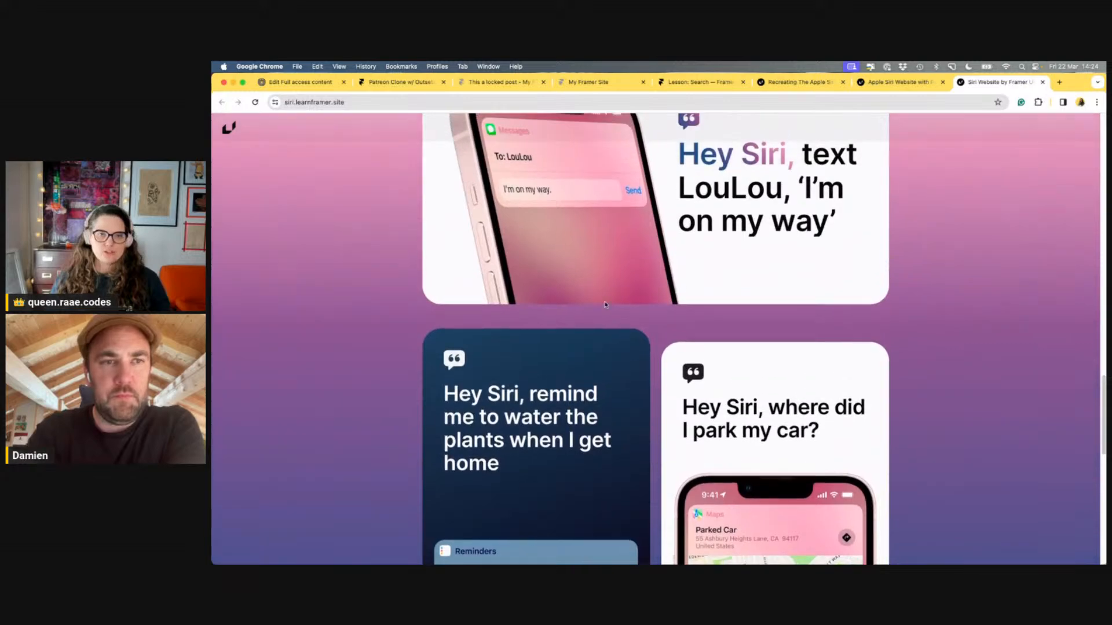
scroll(663, 295, "up", 1)
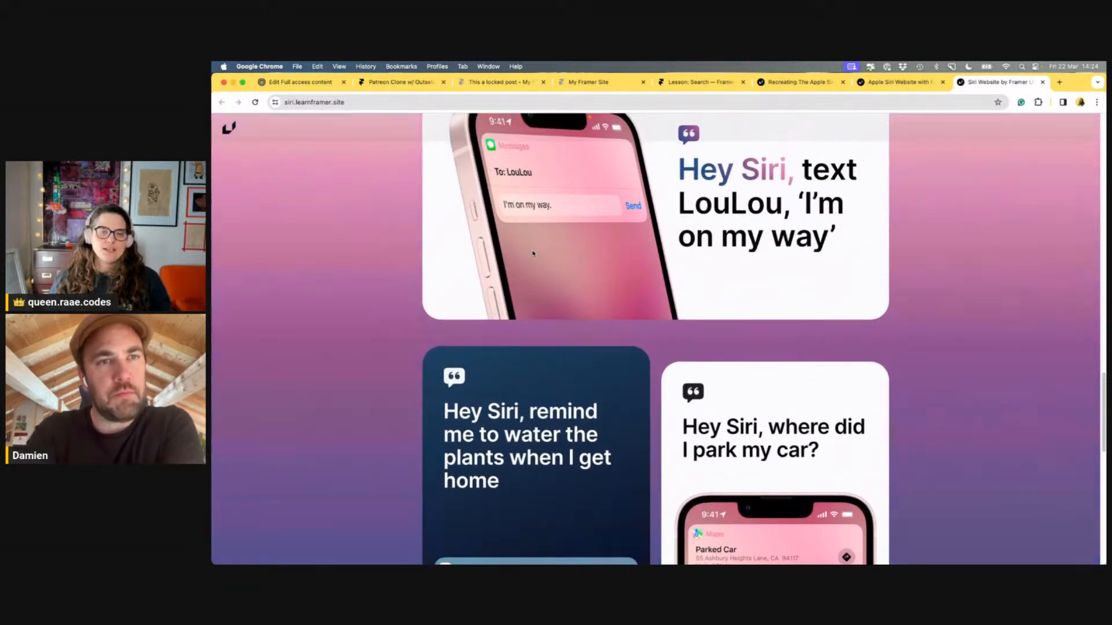
scroll(579, 306, "up", 1)
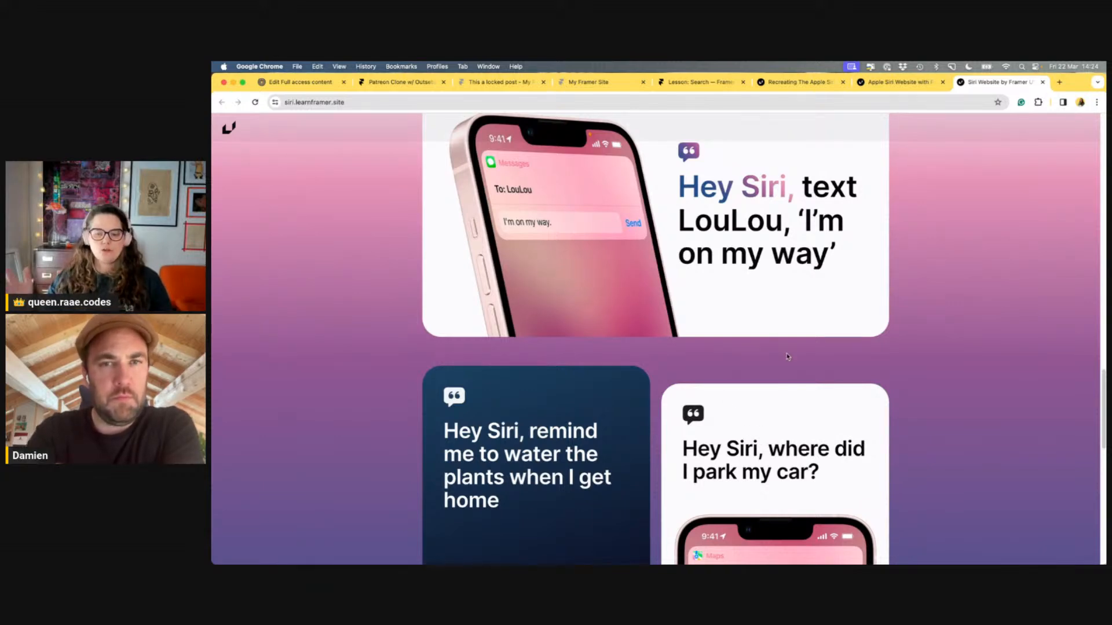
scroll(788, 357, "down", 2)
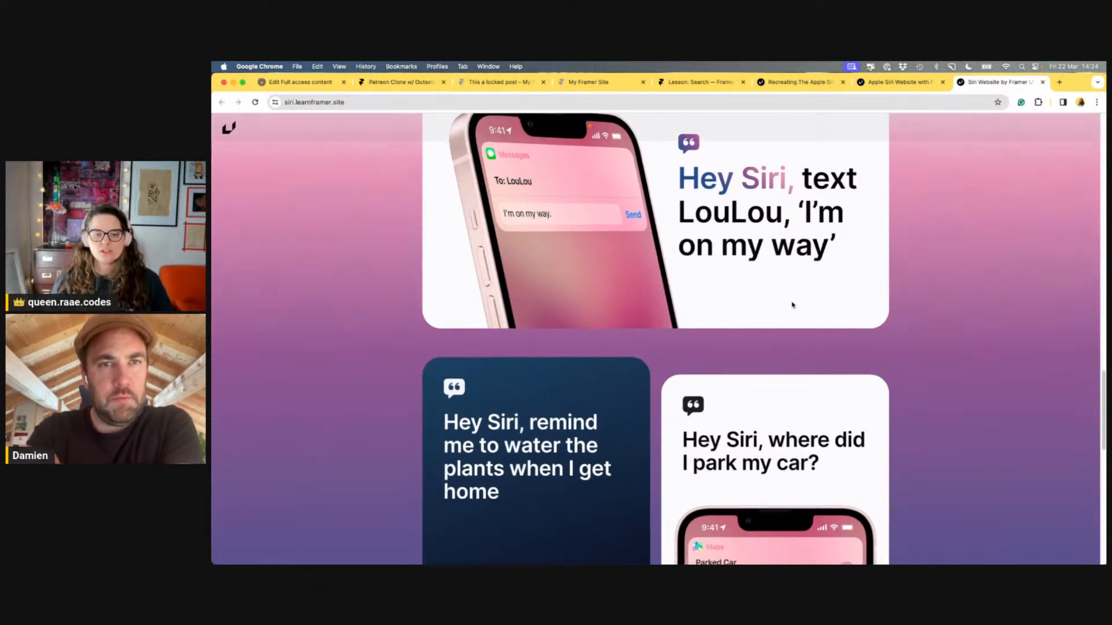
scroll(826, 295, "down", 5)
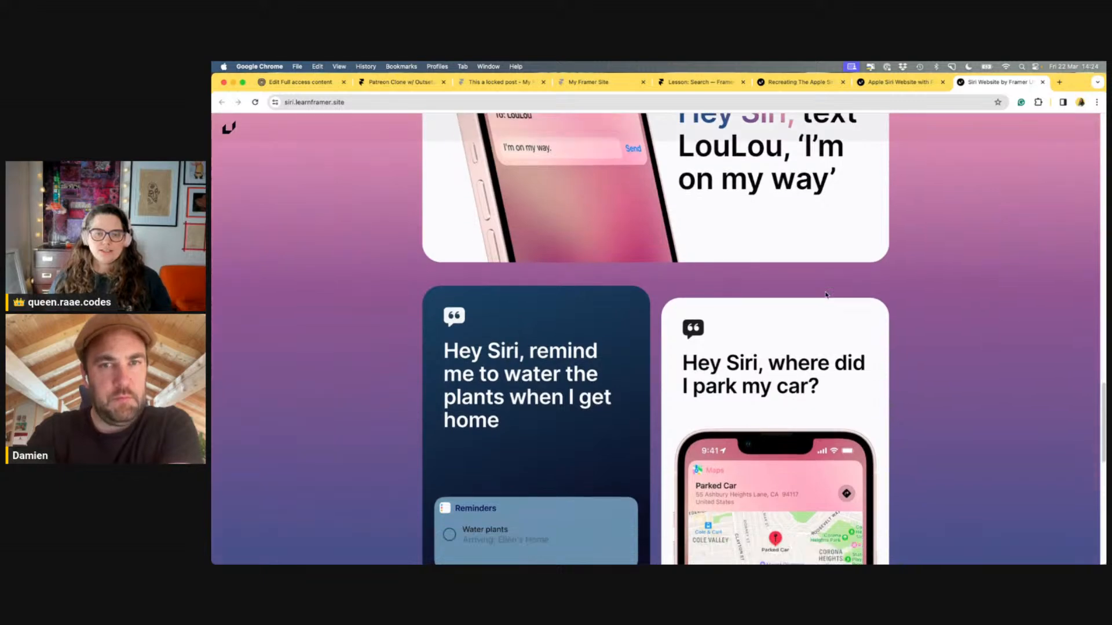
scroll(826, 296, "down", 3)
scroll(826, 296, "down", 2)
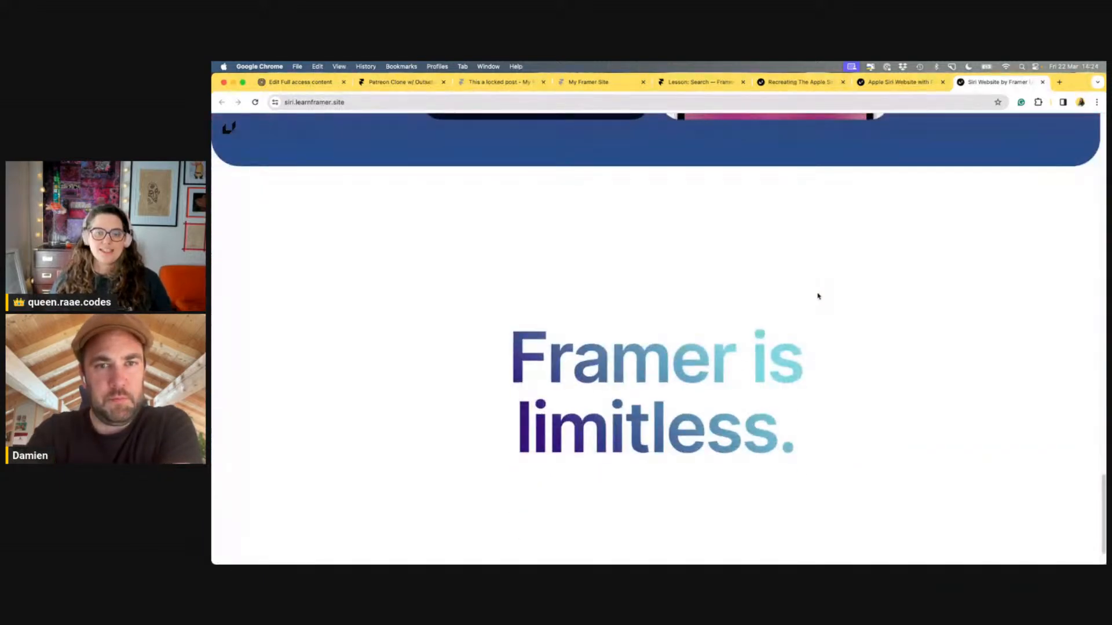
scroll(815, 292, "down", 1)
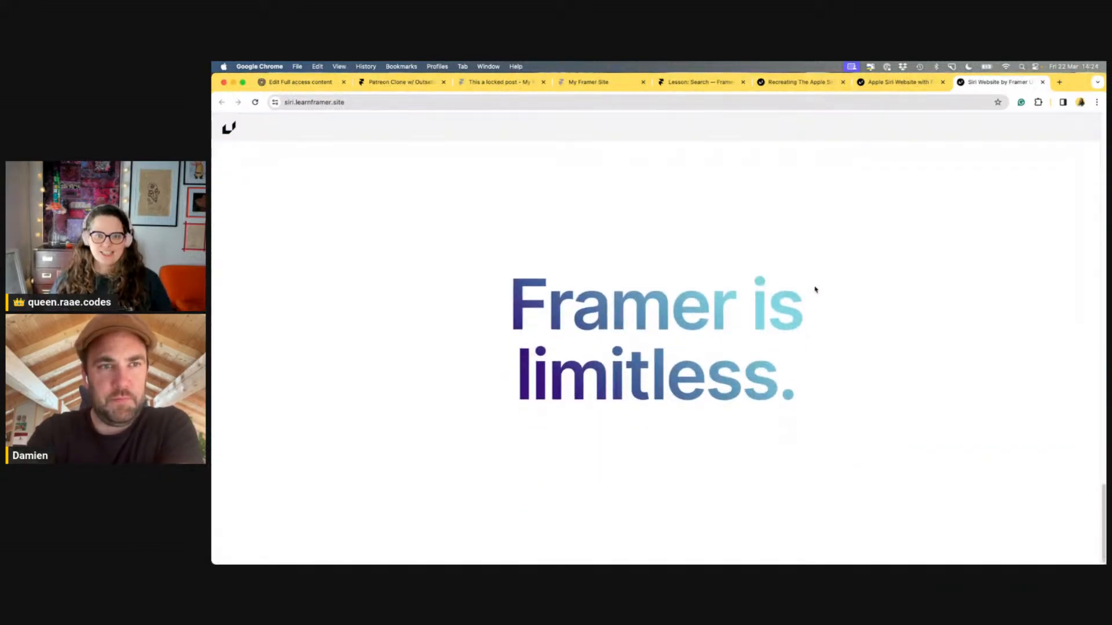
scroll(818, 307, "up", 6)
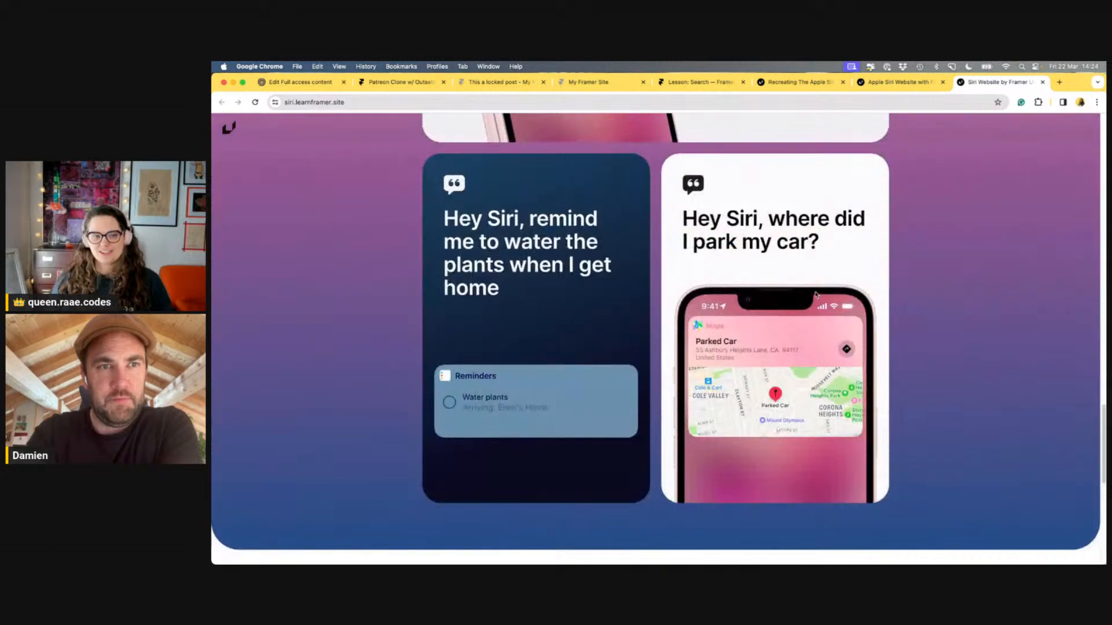
scroll(816, 295, "up", 5)
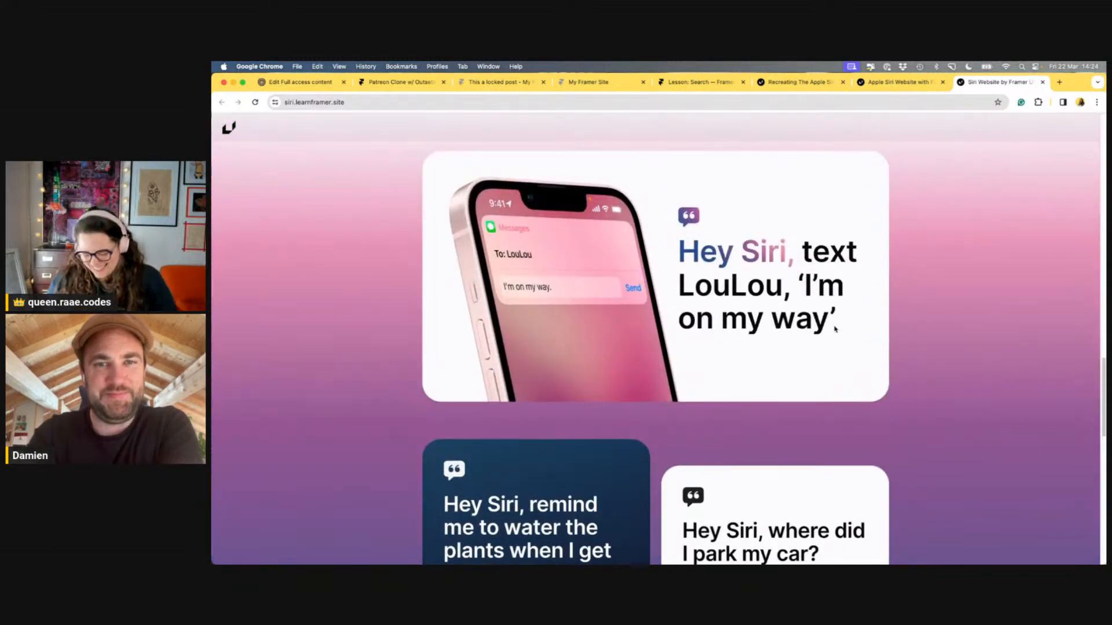
scroll(834, 329, "up", 3)
key("super+w")
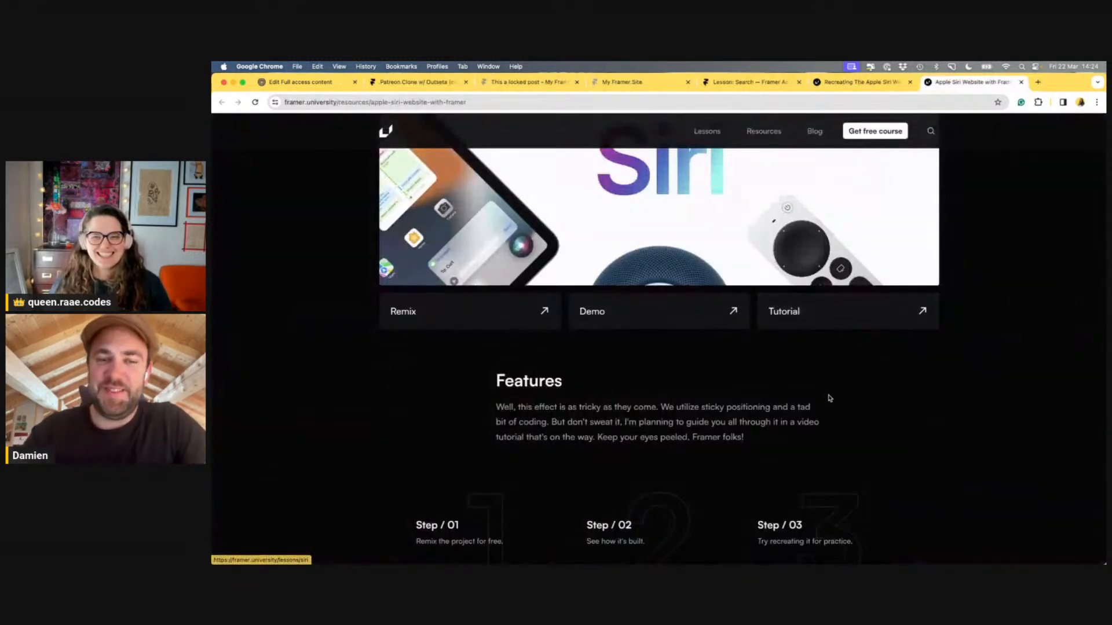
Close the Apple Siri resource tab and return to the framer.university homepage
key("super+w")
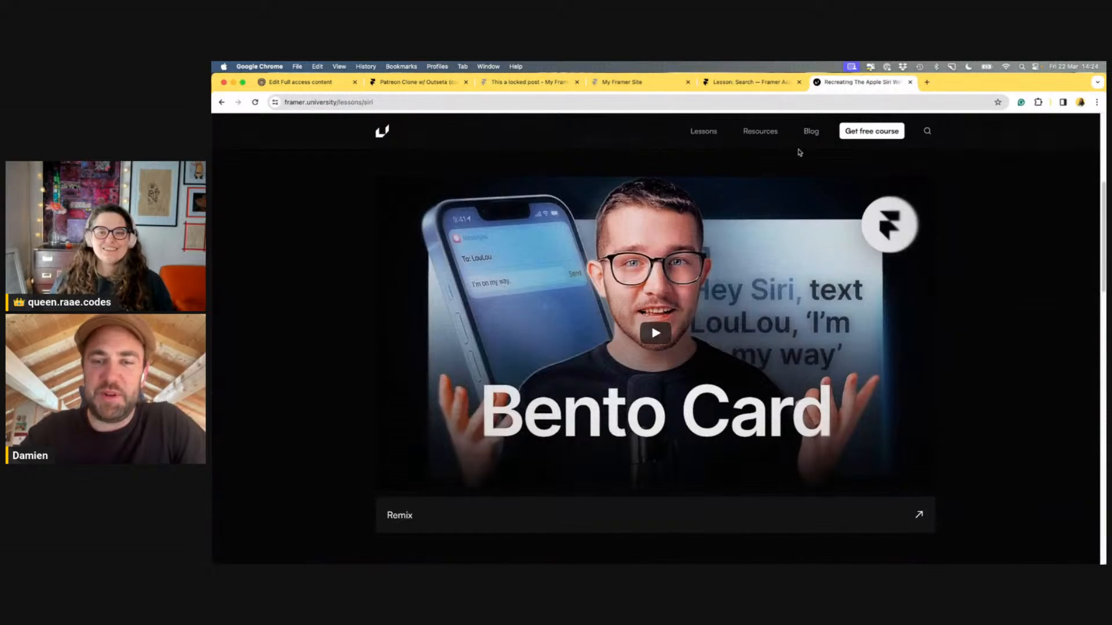
left_click(383, 132)
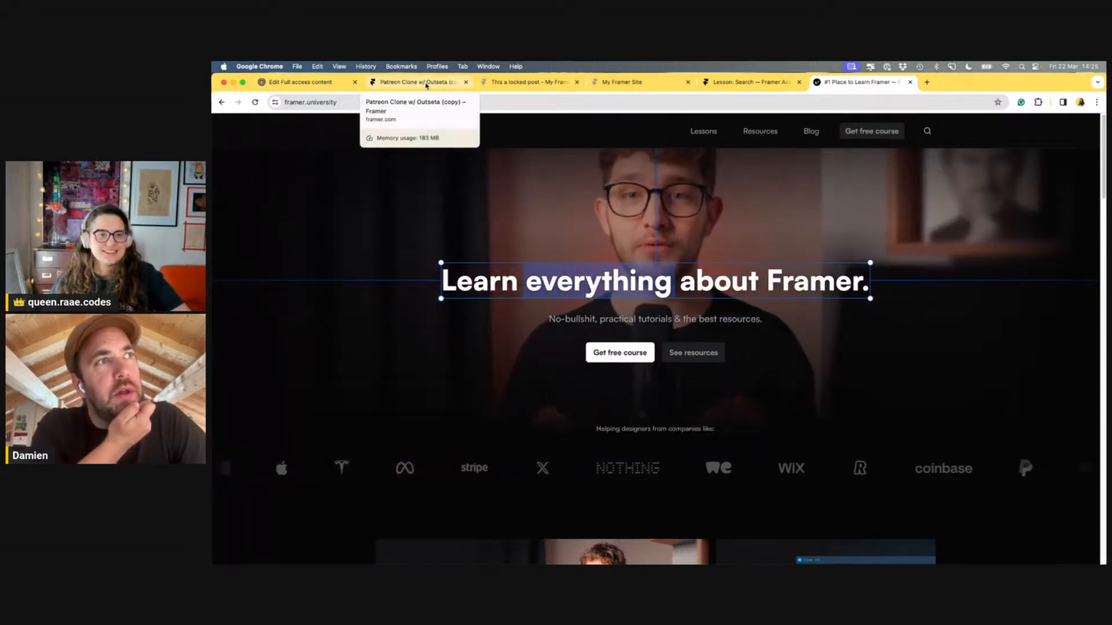
Publish the Patreon clone's pending Home change and open fan-funded.framer.website
left_click(425, 84)
left_click(1074, 135)
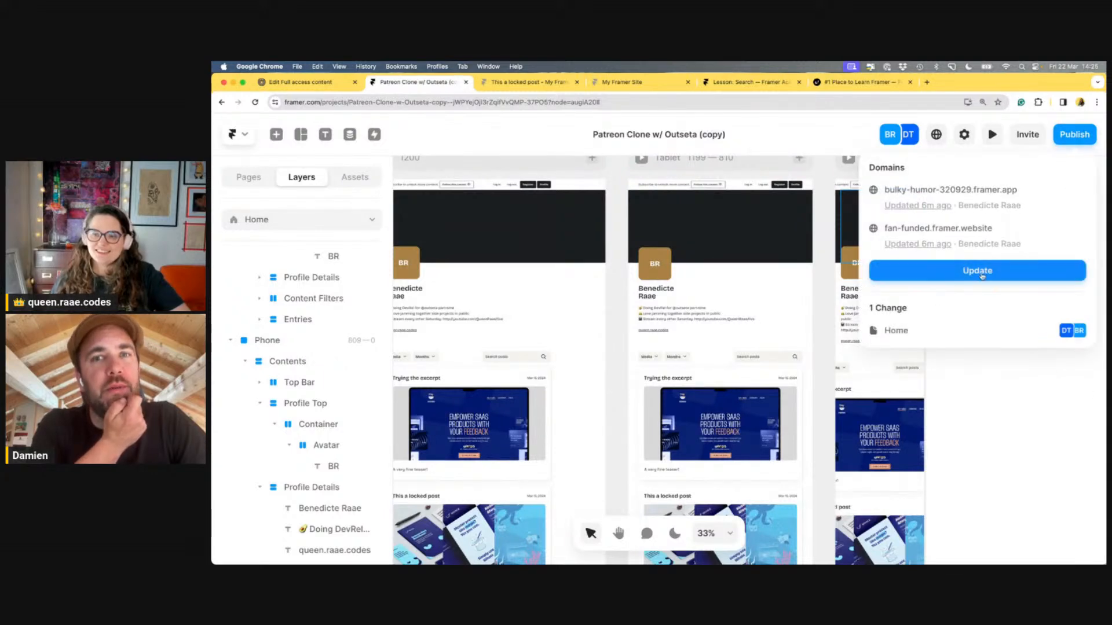
left_click(981, 270)
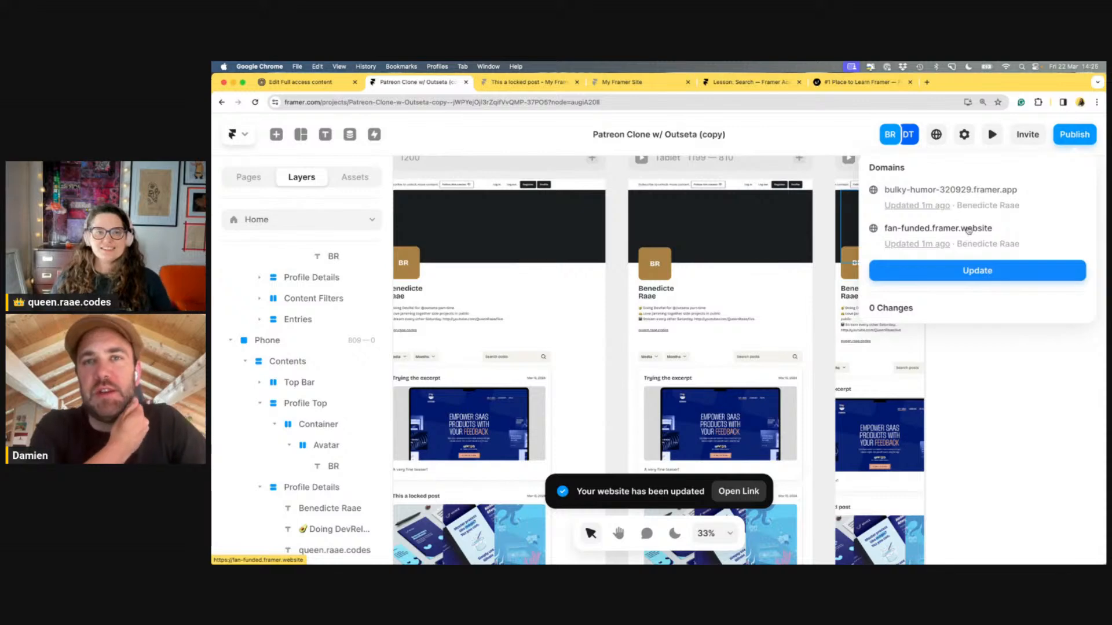
left_click(968, 230)
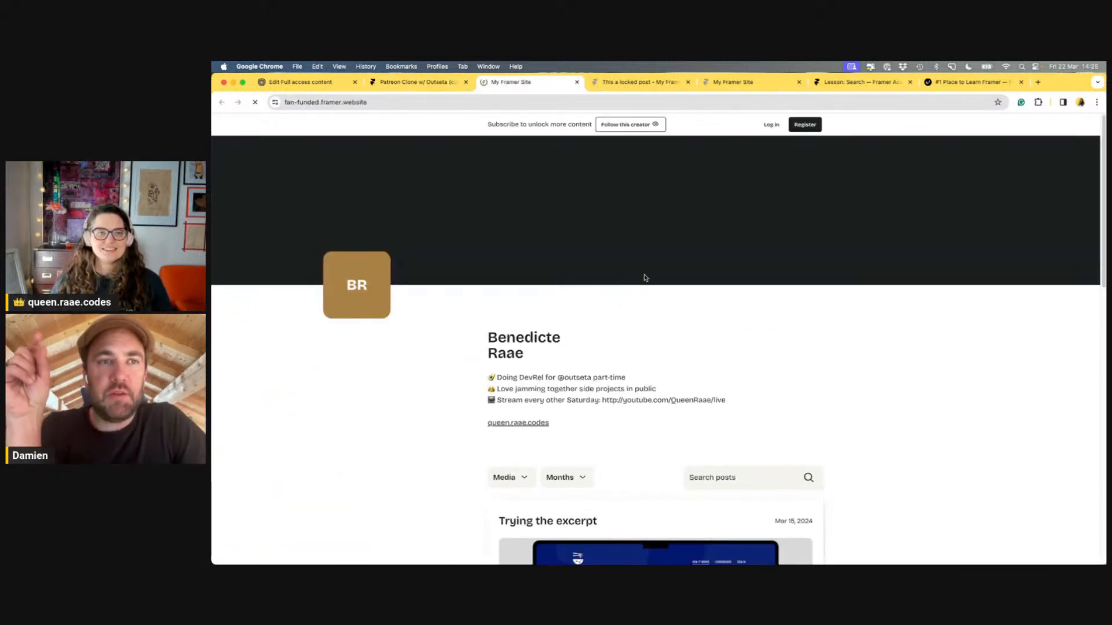
Narrow the Chrome window to several widths to check the live site's phone layout
left_click_drag(1105, 244, 359, 339)
left_click_drag(462, 336, 299, 350)
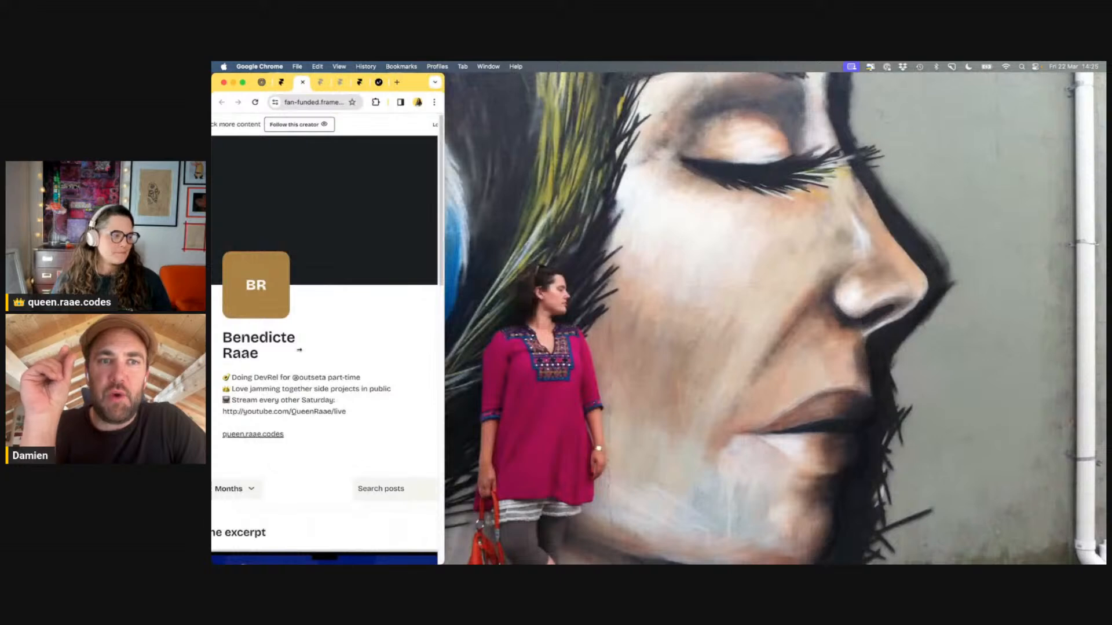
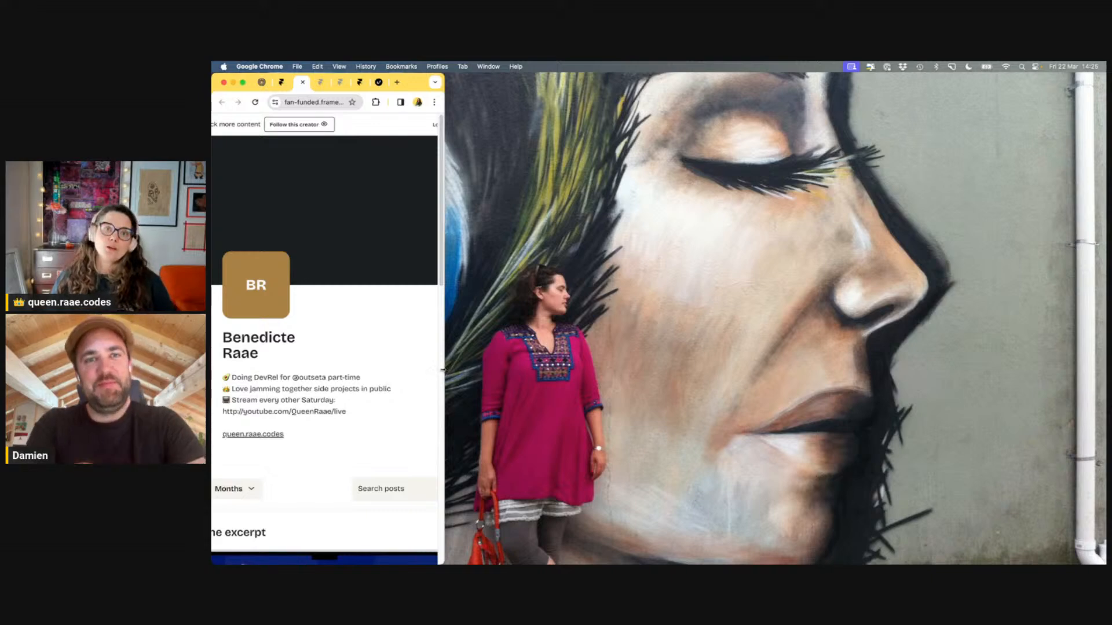
Widen and maximize the Chrome window so fan-funded.framer.website fills the screen
left_click_drag(446, 369, 1080, 454)
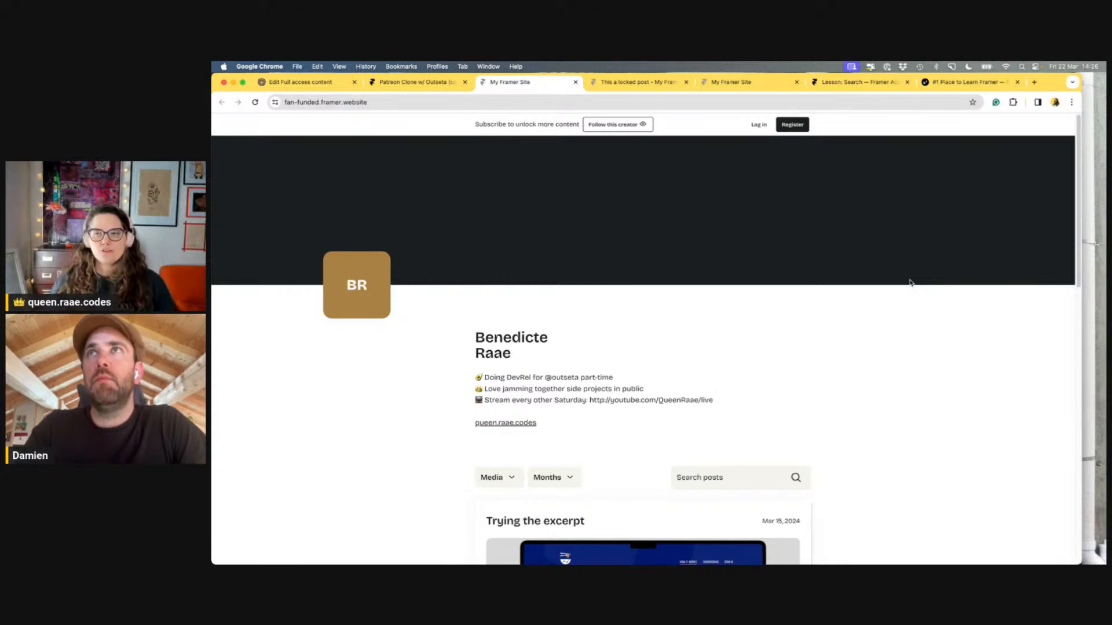
double_click(1054, 84)
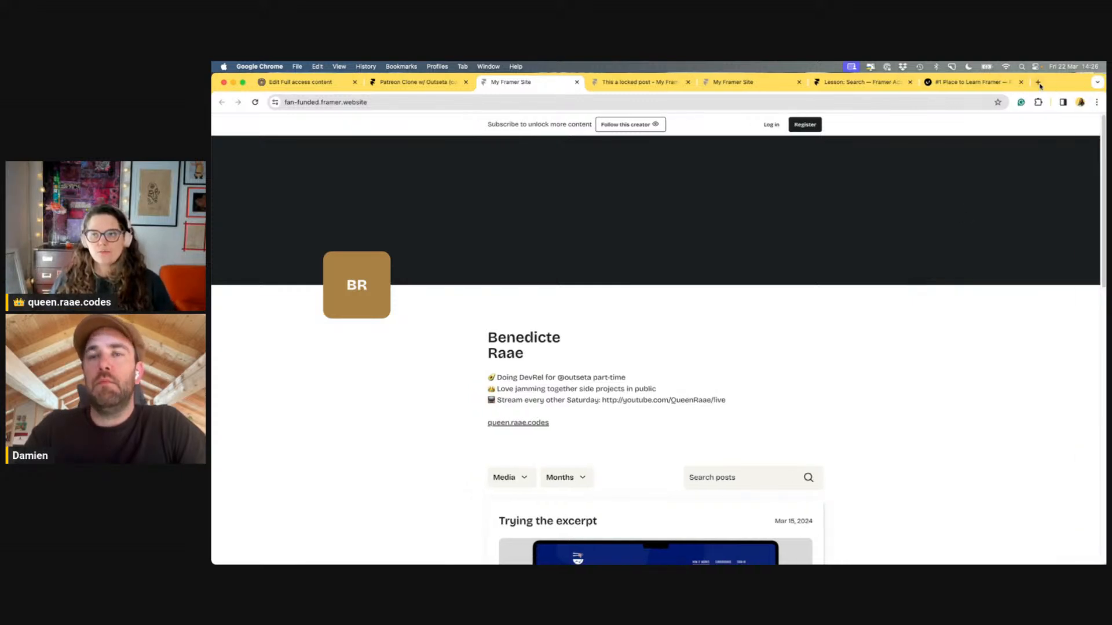
Search 'everylayout' in a new tab and open the every-layout.dev homepage
left_click(1054, 84)
type("everylayout")
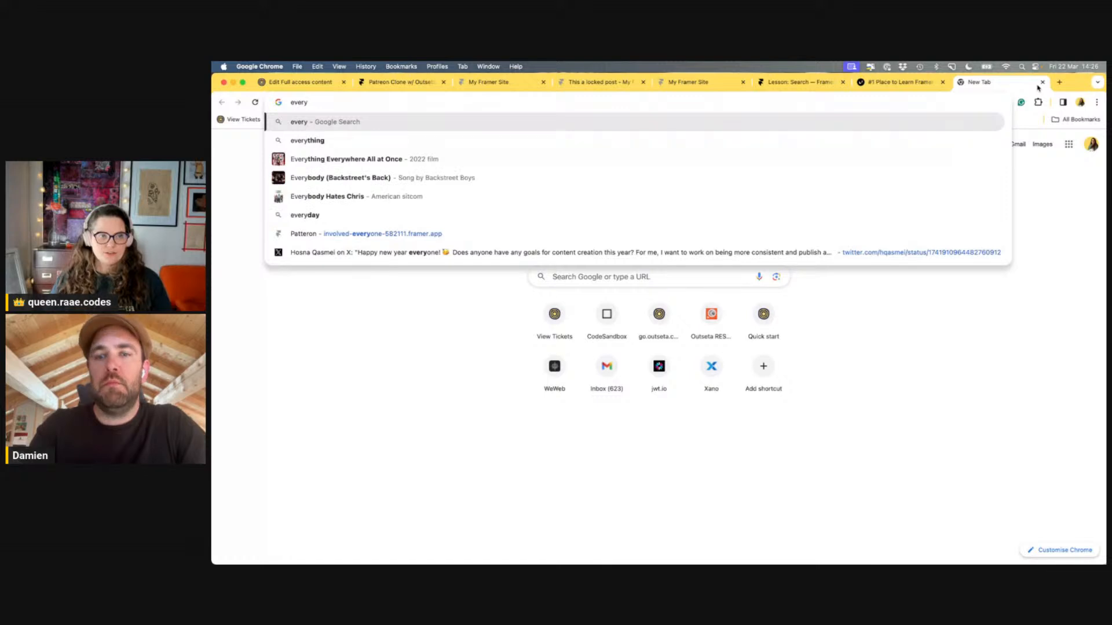
key("Down")
key("Down")
key("Return")
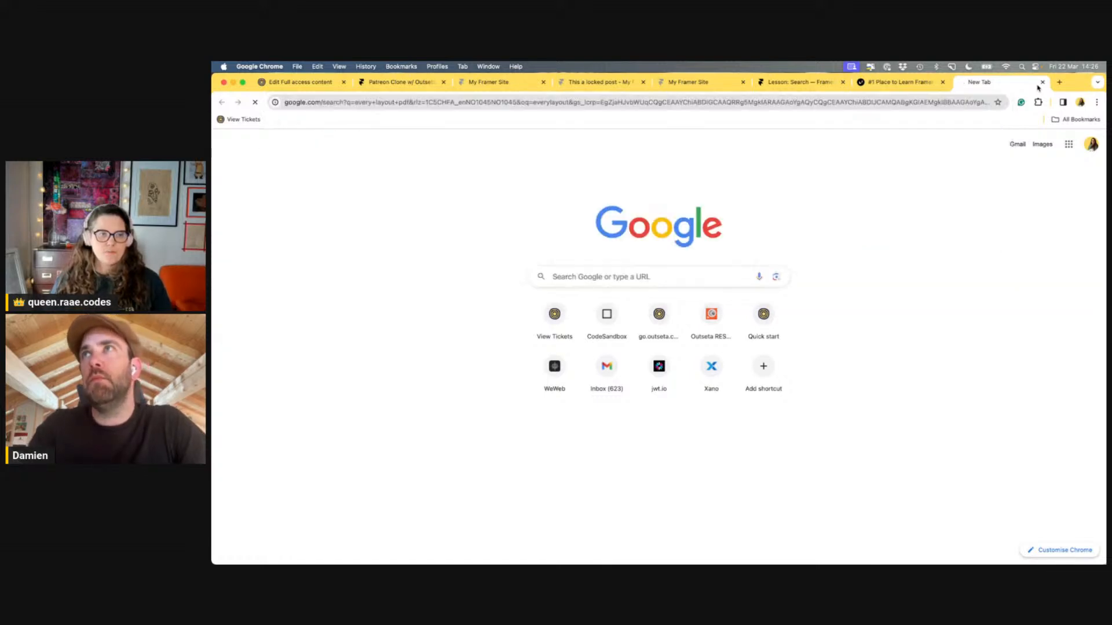
left_click(416, 344)
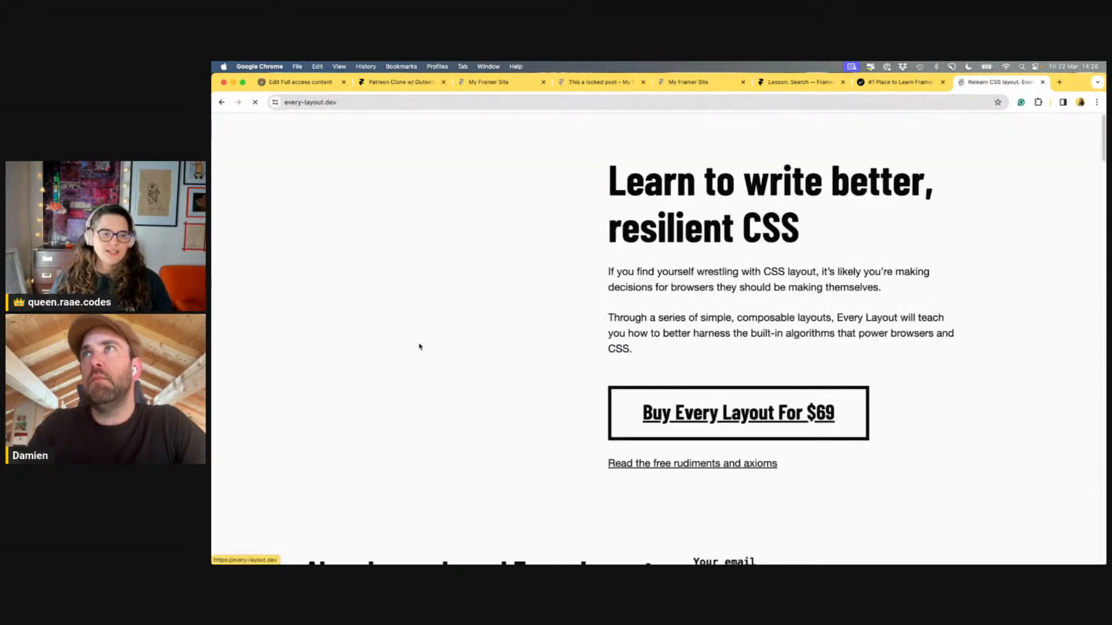
Browse Every Layout's layout catalogue, then return to framer.university
mouse_move(619, 220)
left_mouse_down()
mouse_move(888, 275)
mouse_move(600, 223)
left_mouse_up()
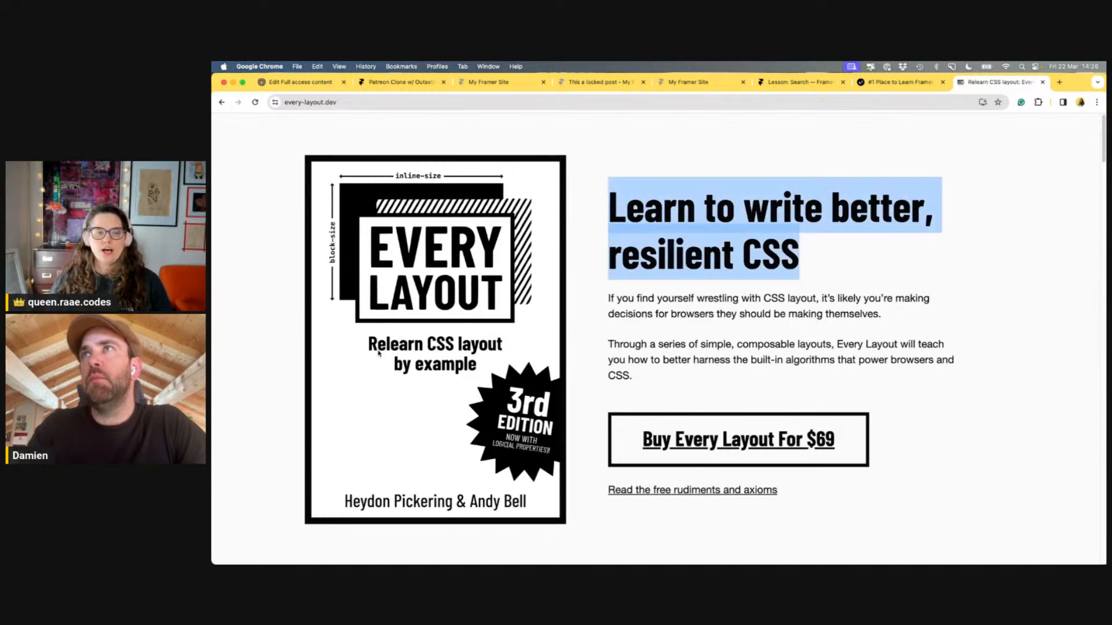
left_click(994, 198)
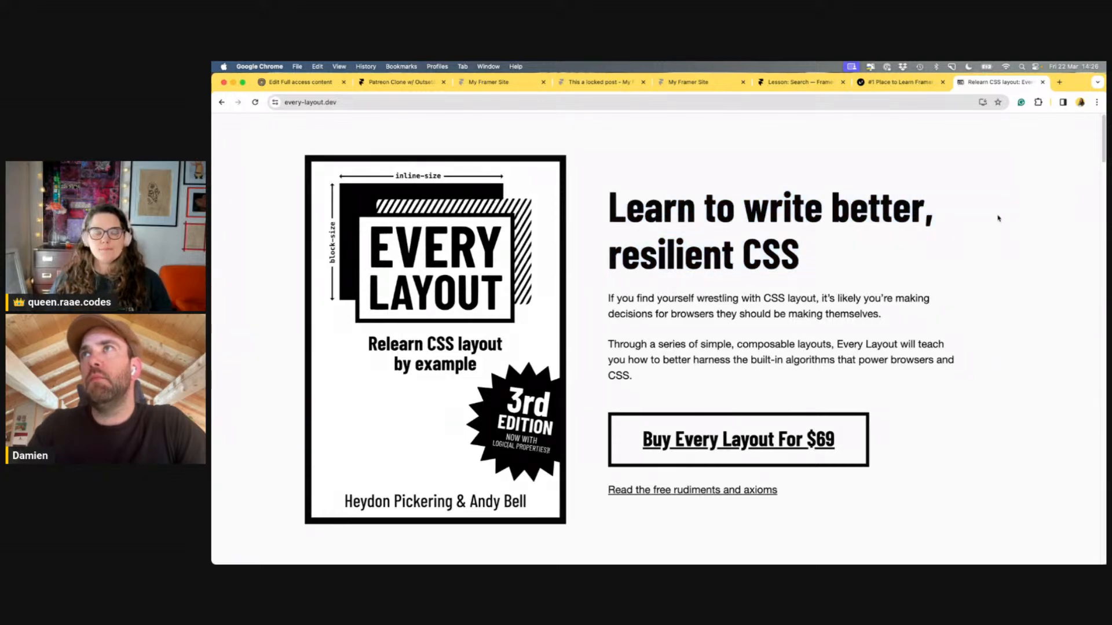
scroll(998, 216, "down", 15)
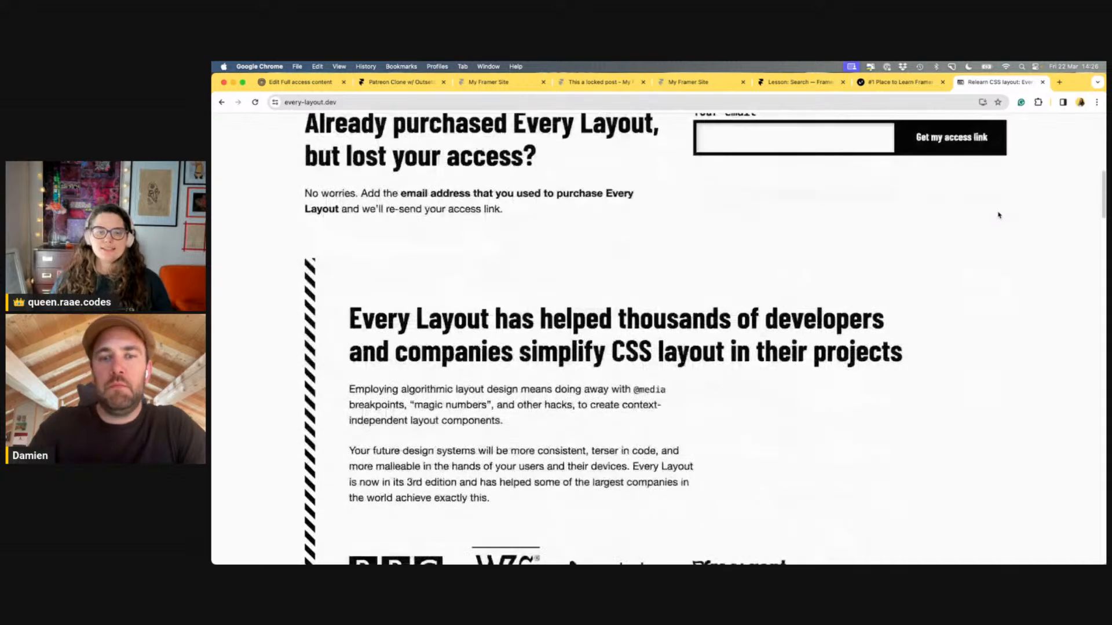
scroll(998, 215, "down", 10)
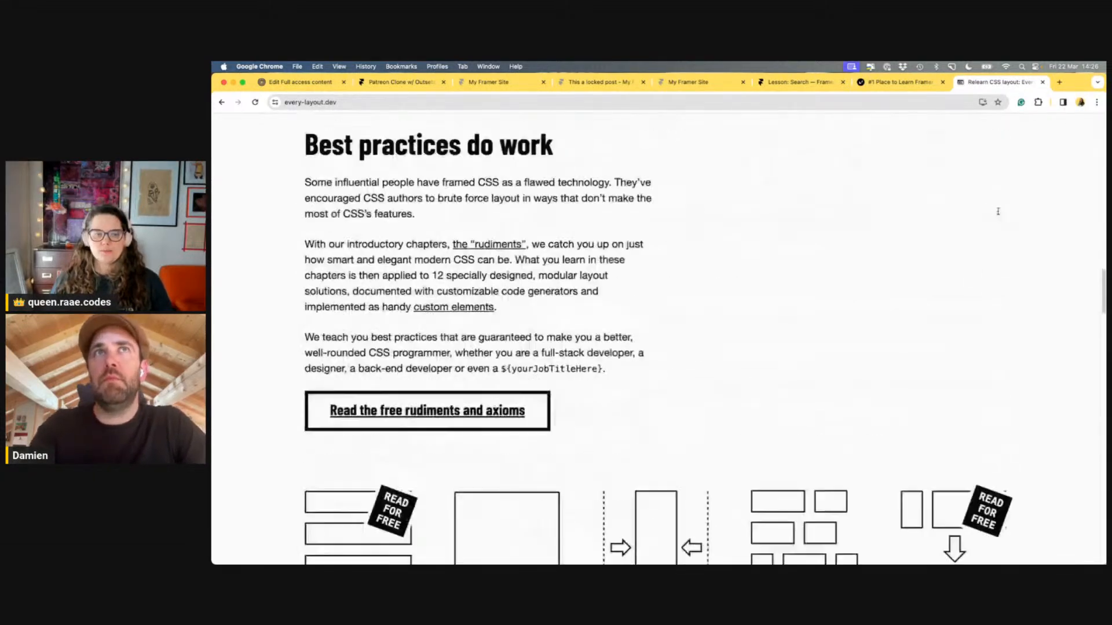
scroll(998, 215, "down", 5)
scroll(999, 215, "up", 2)
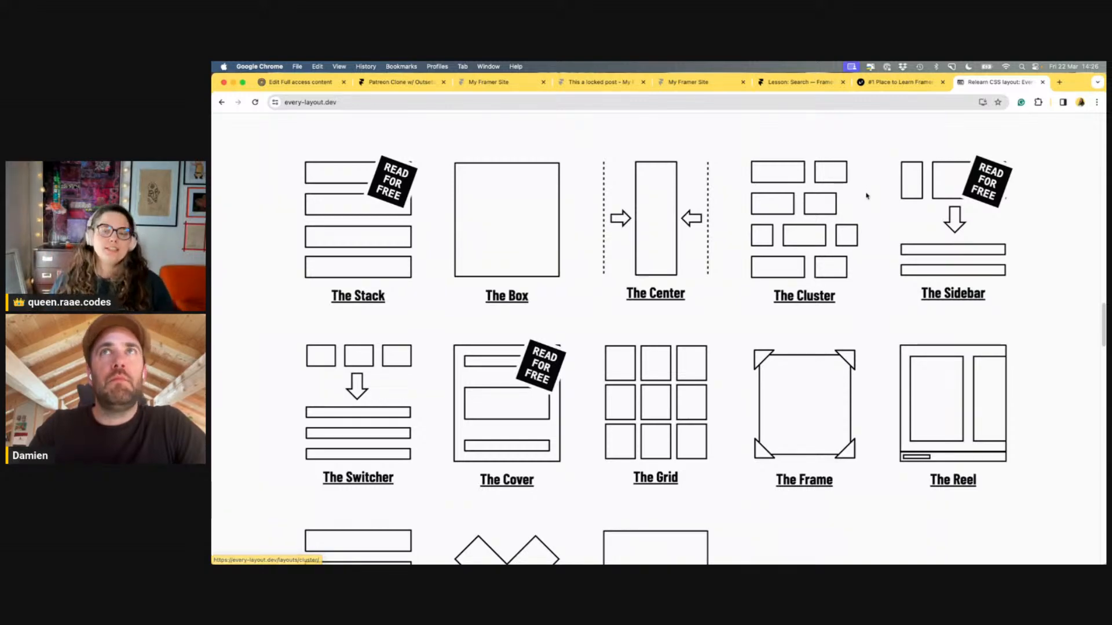
scroll(864, 191, "down", 5)
scroll(891, 243, "up", 10)
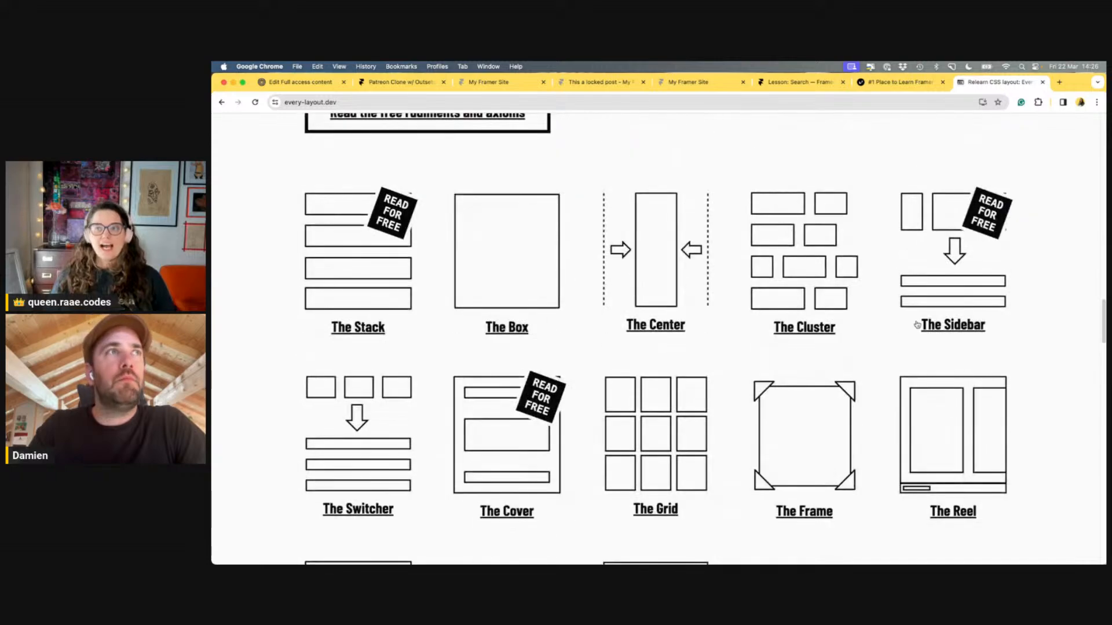
scroll(916, 327, "up", 10)
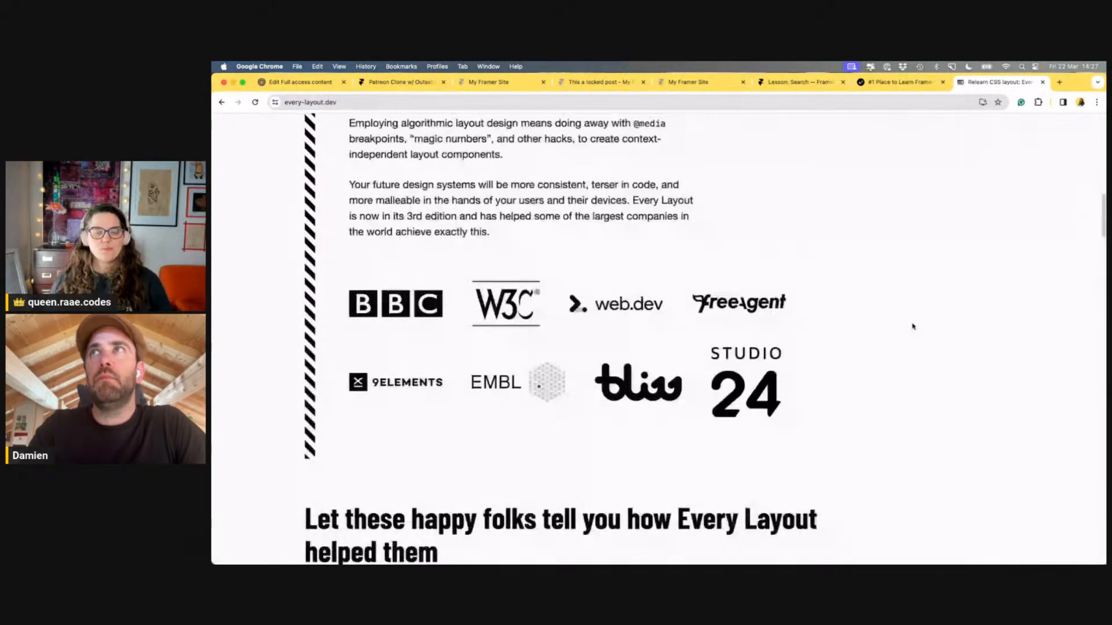
scroll(914, 326, "up", 6)
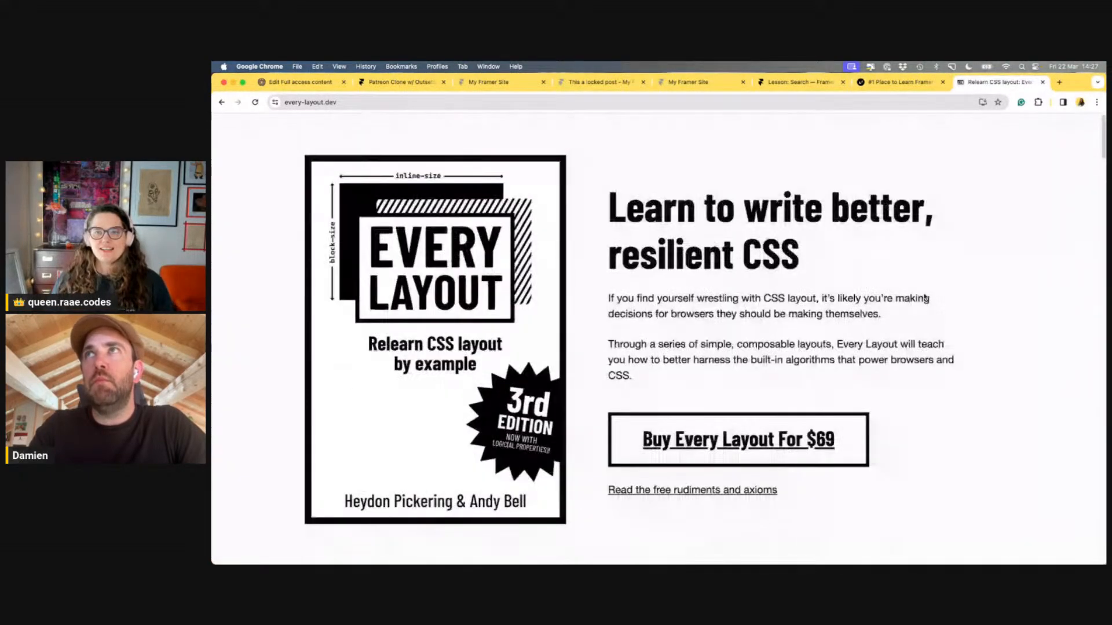
left_click(906, 83)
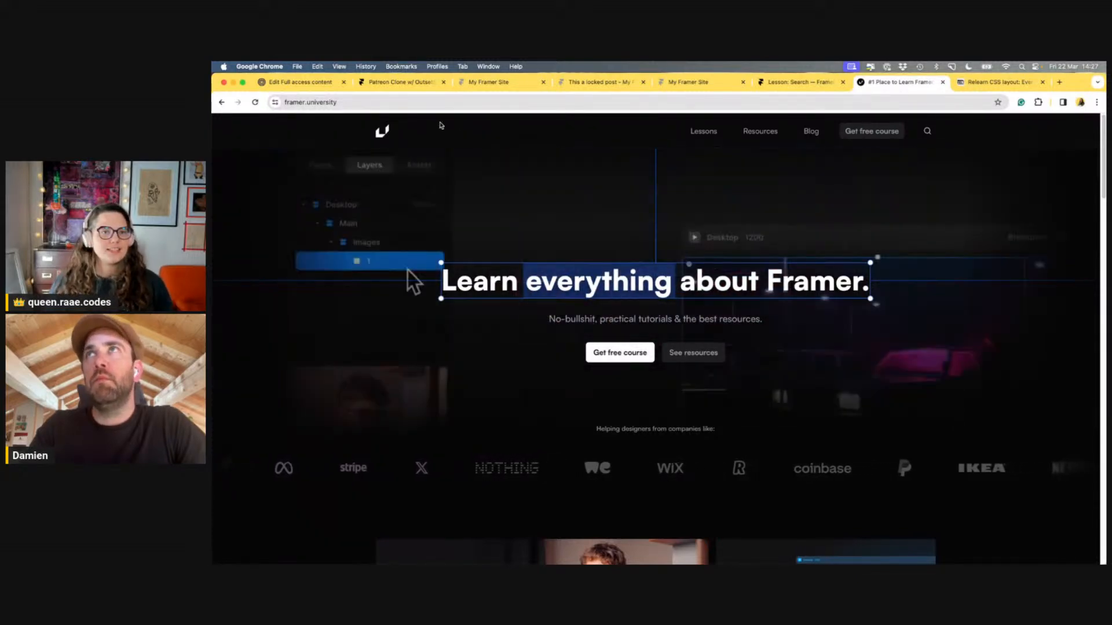
In Patreon Clone, dismiss the publish summary and select the 'Trying the excerpt' card, then view the live site
left_click(412, 85)
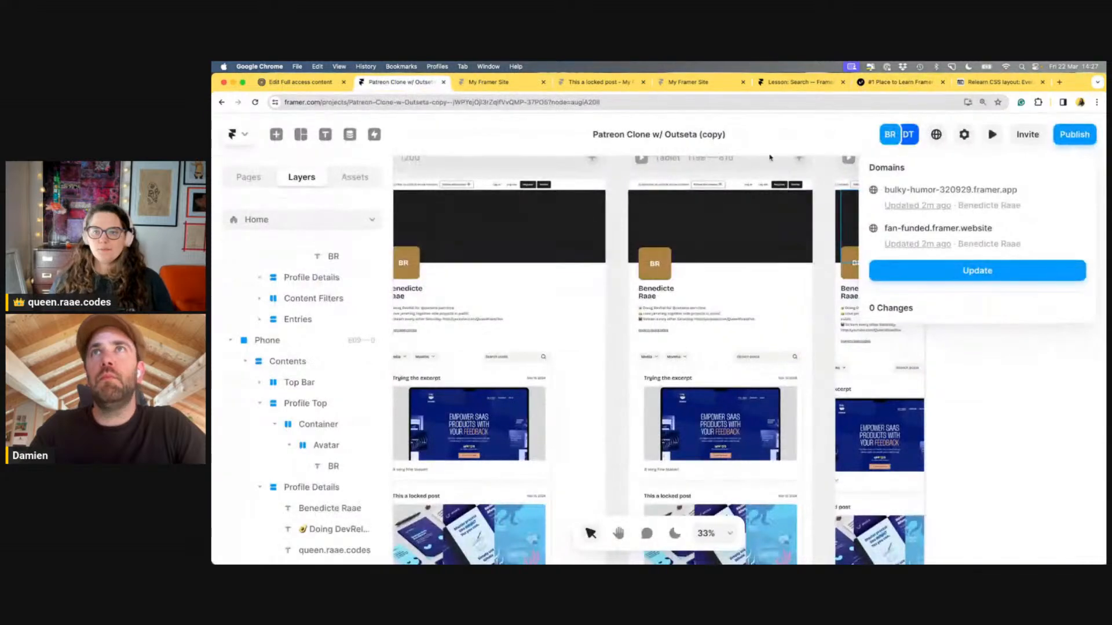
left_click(793, 140)
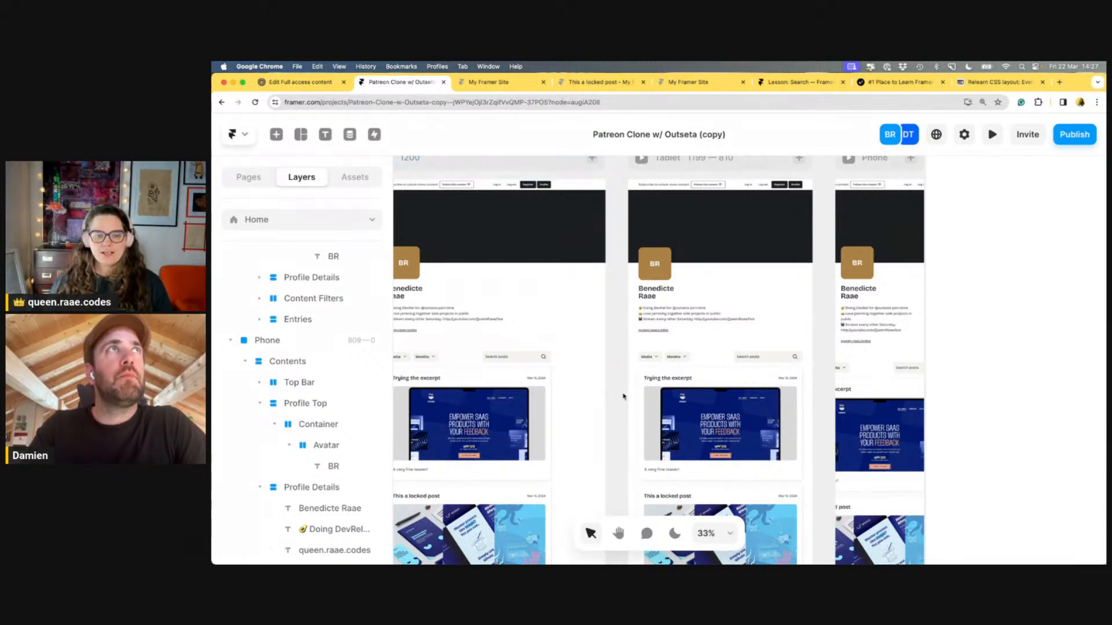
scroll(667, 445, "left", 3)
scroll(668, 445, "down", 3)
scroll(667, 446, "left", 2)
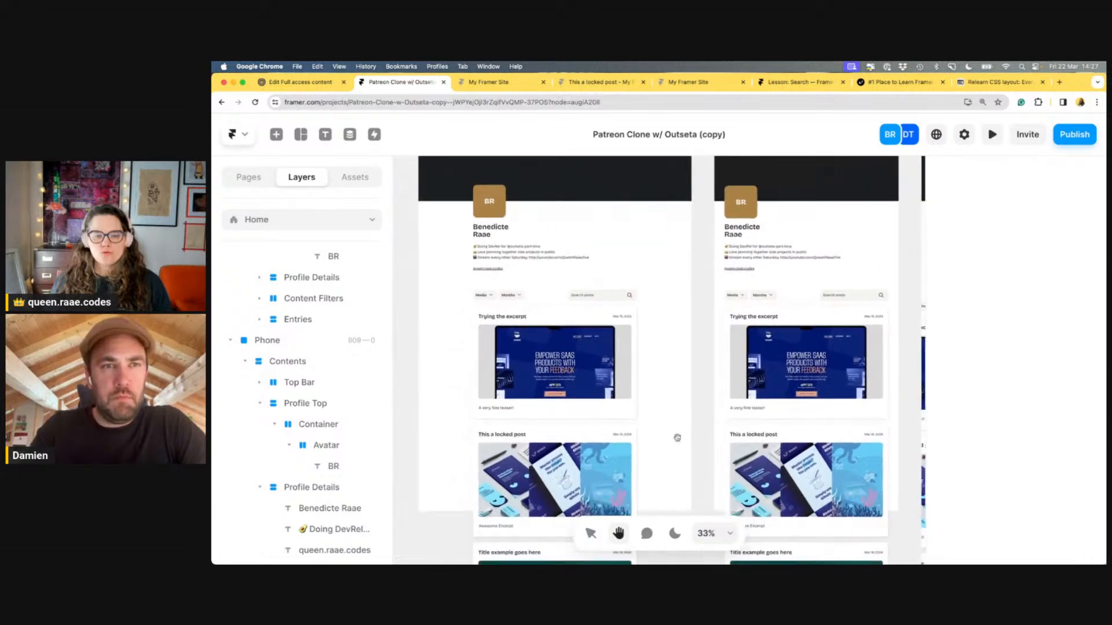
left_click(590, 533)
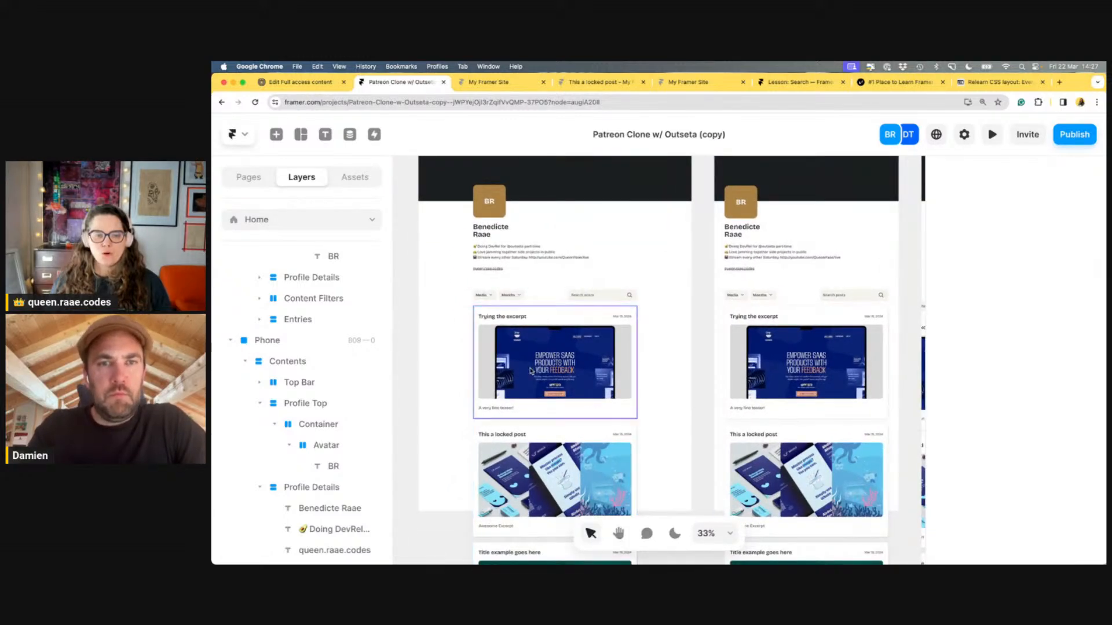
left_click(536, 316)
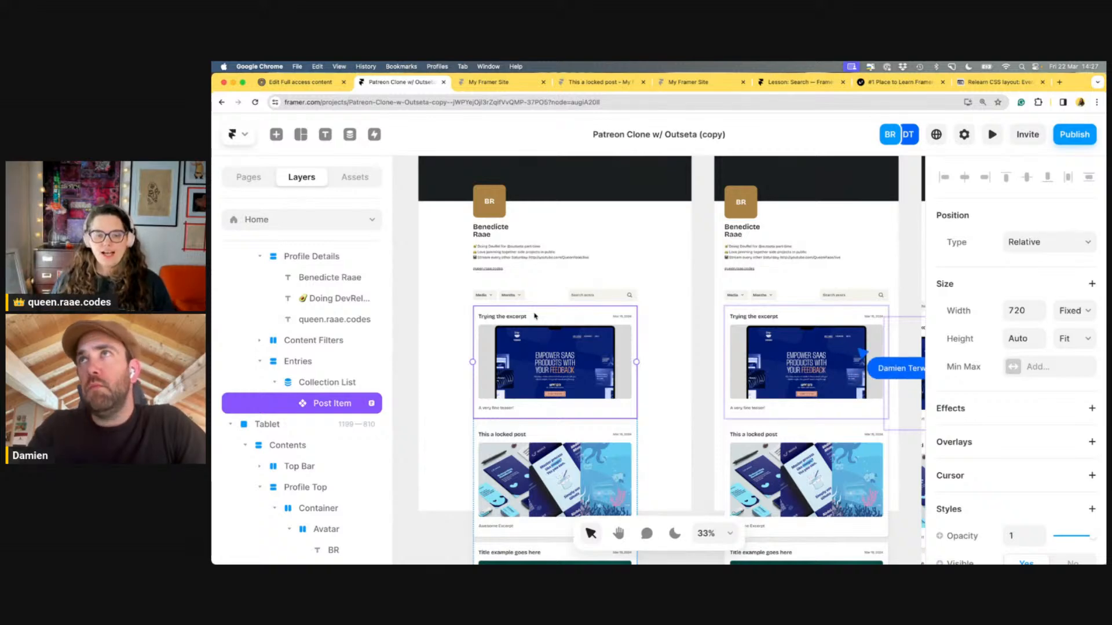
scroll(535, 316, "down", 5)
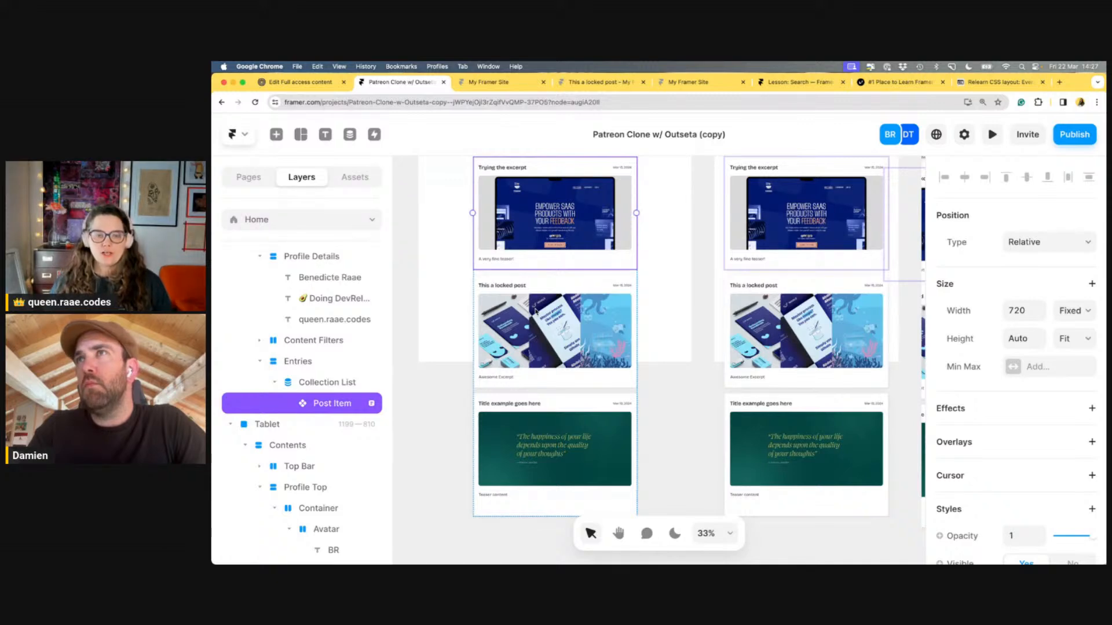
left_click(496, 82)
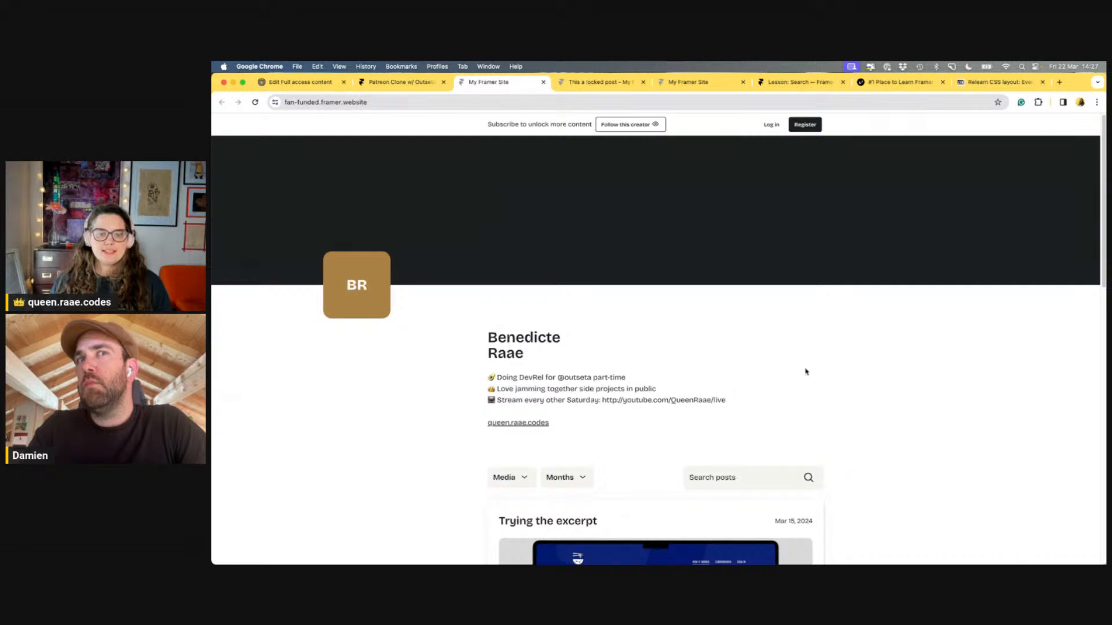
Scroll the live site to the locked post's Members only overlay, then return to the editor
scroll(806, 371, "down", 6)
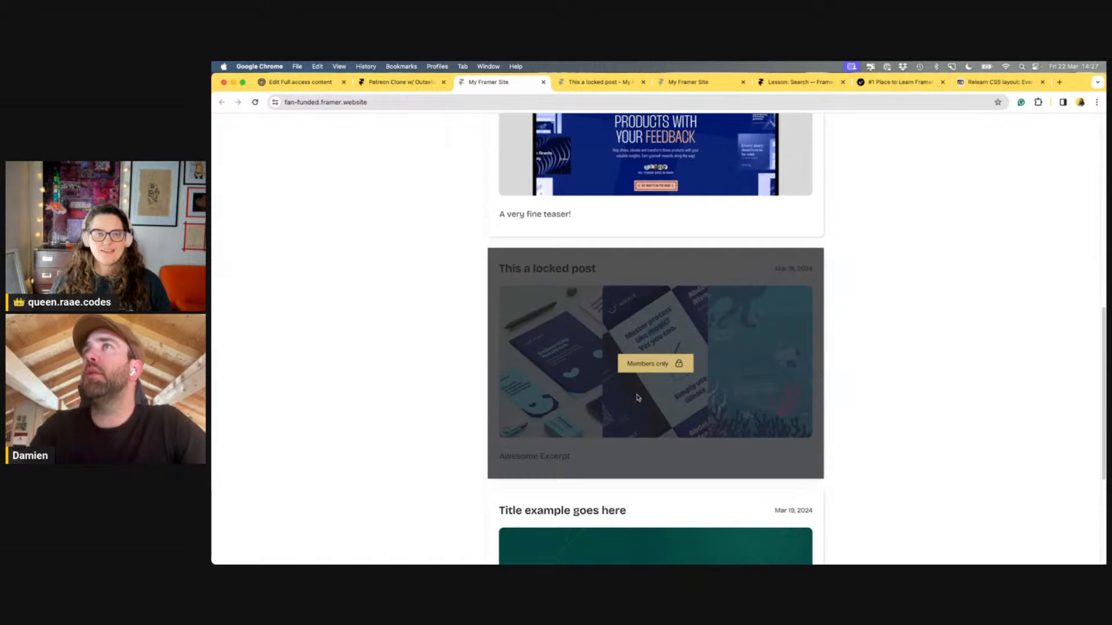
left_click(398, 88)
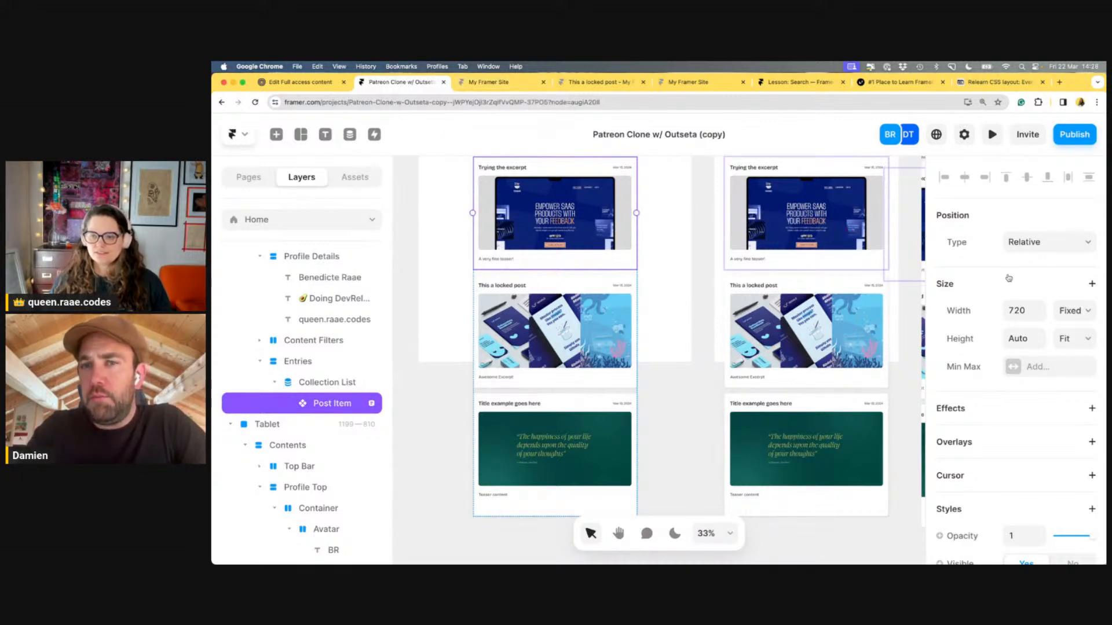
Open the Post Item component and browse its link target options
scroll(1008, 279, "down", 10)
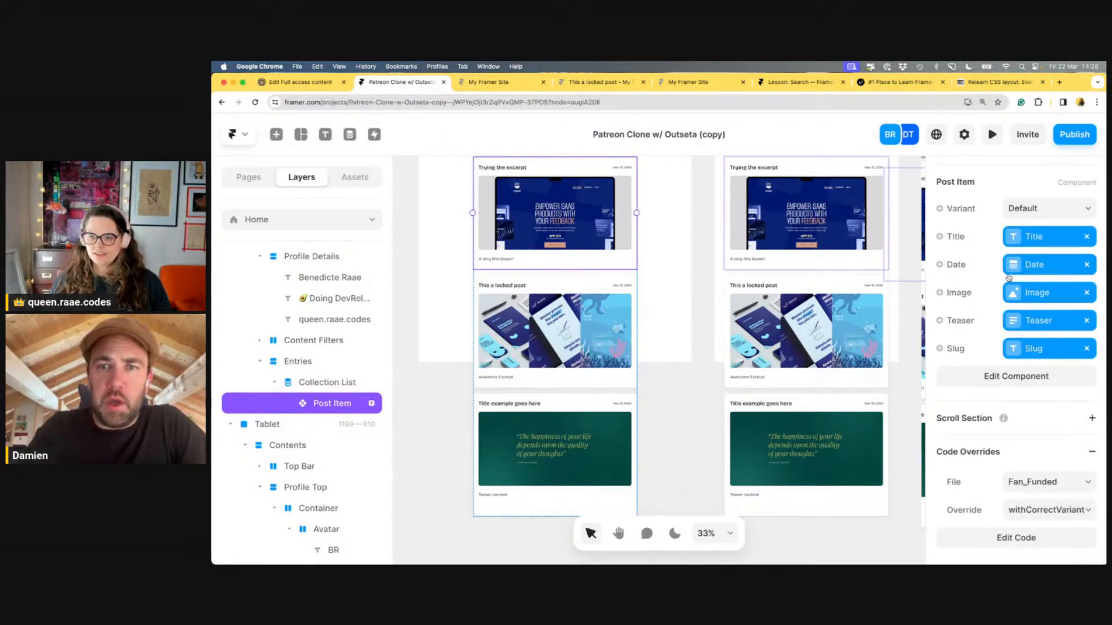
scroll(1009, 280, "up", 5)
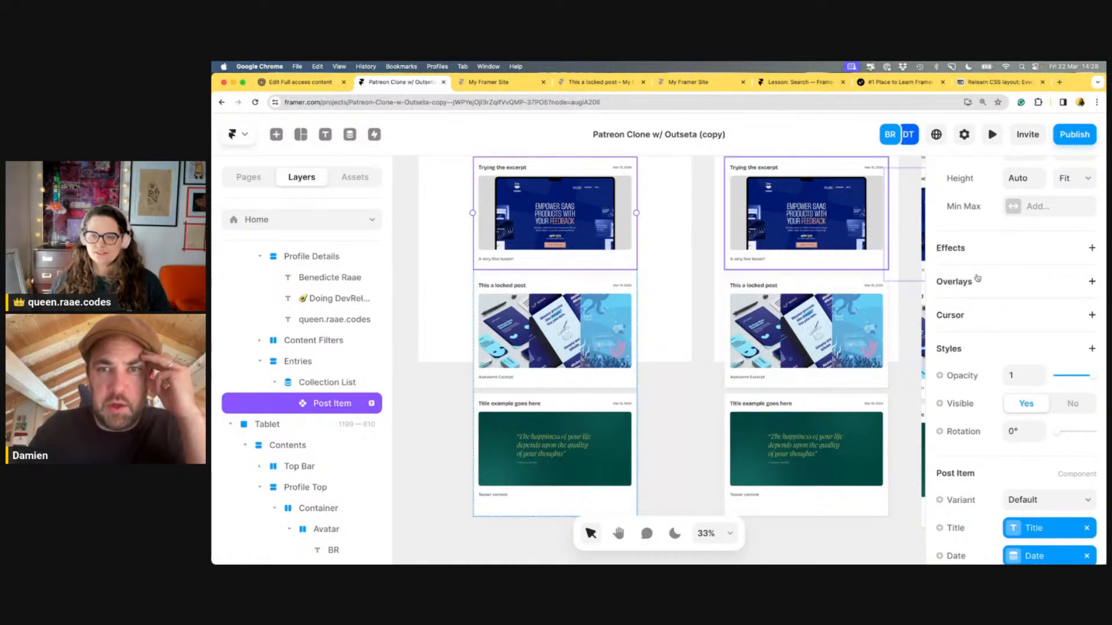
double_click(570, 169)
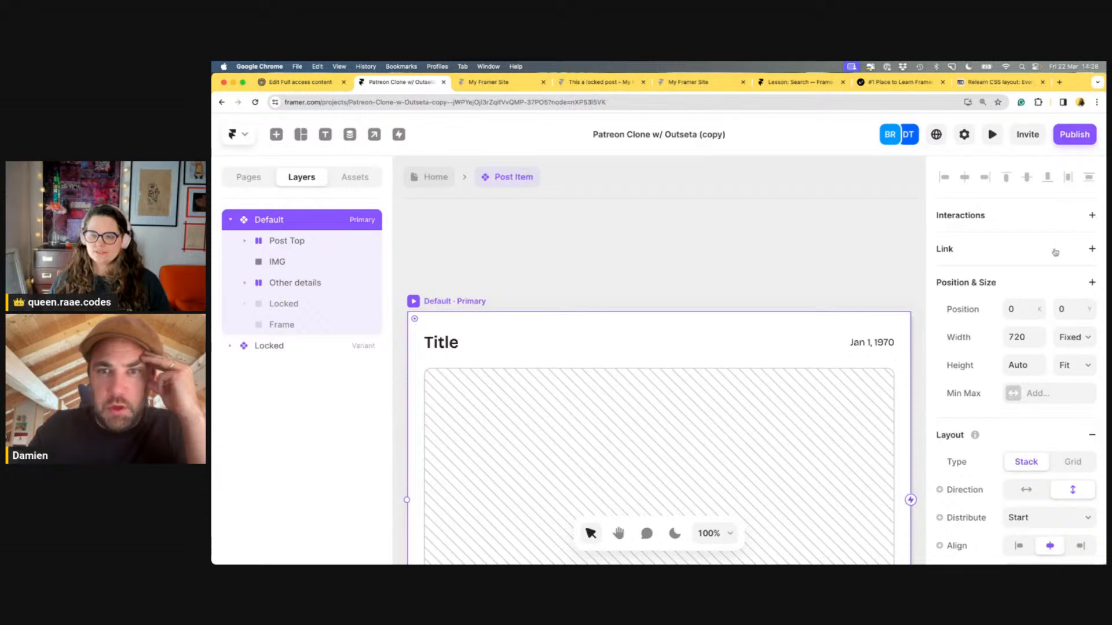
scroll(727, 226, "down", 1)
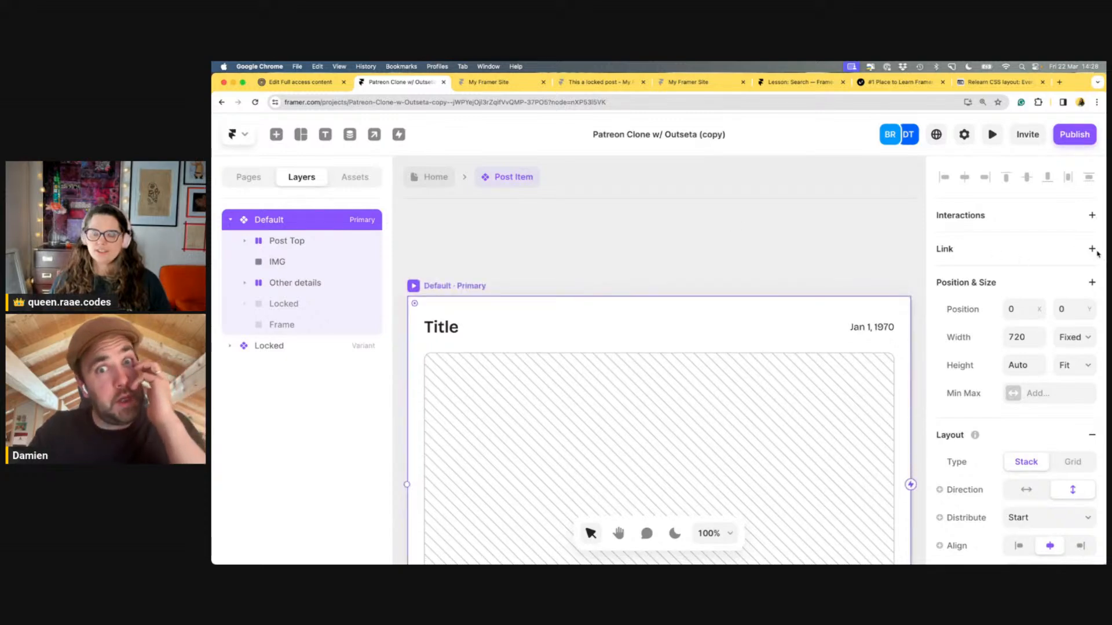
left_click(1040, 254)
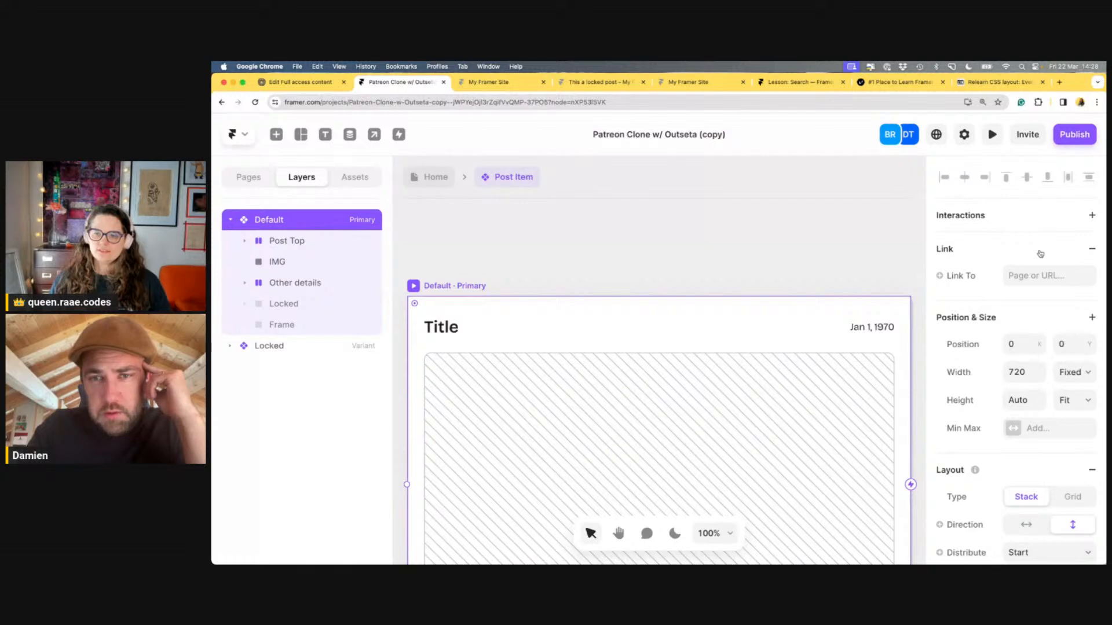
left_click(1042, 270)
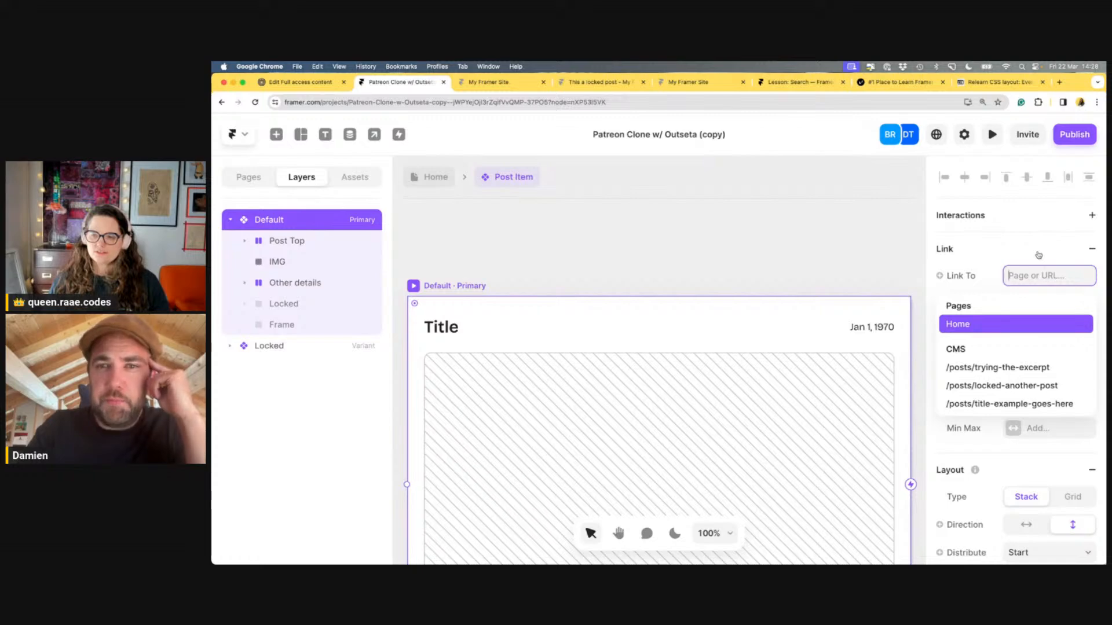
left_click(1036, 253)
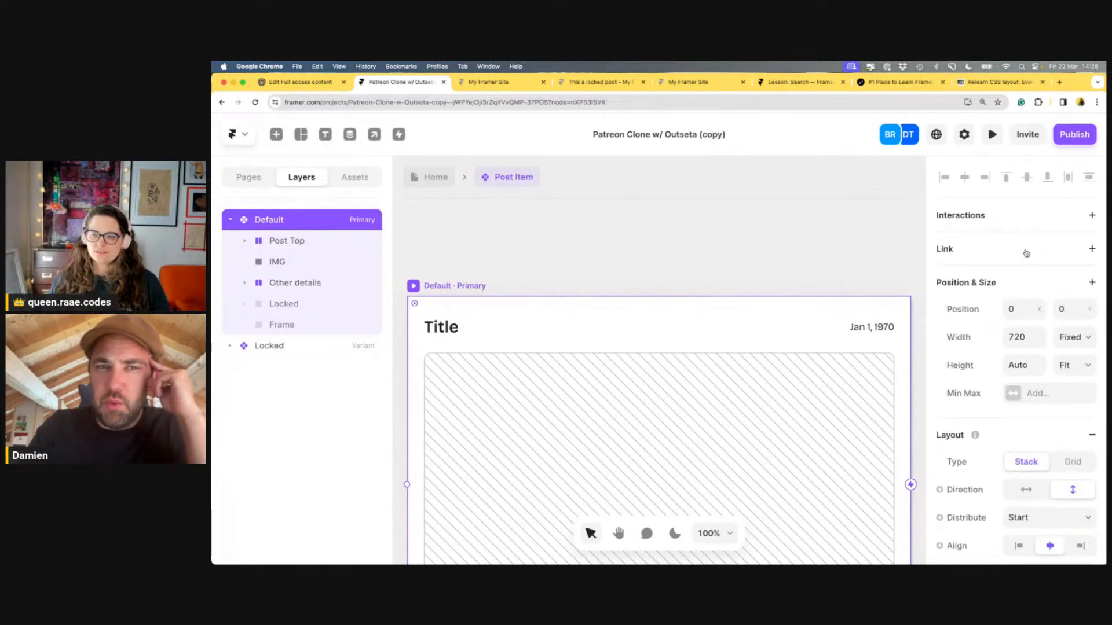
Try binding the link target to the Link variable, then go back to Home
left_click(1026, 253)
left_click(939, 276)
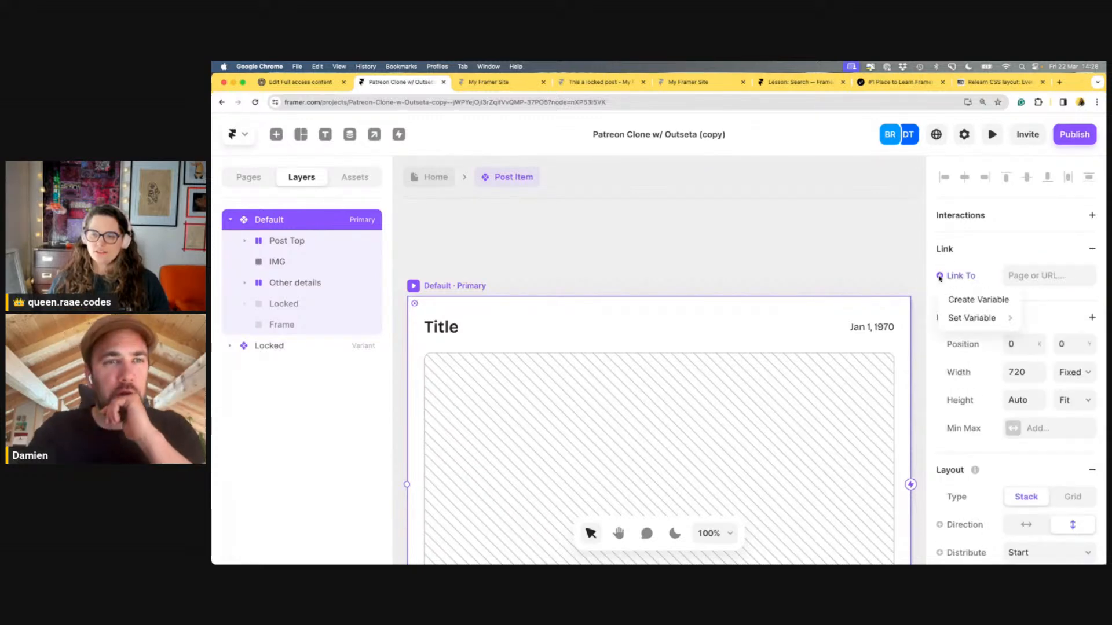
mouse_move(964, 316)
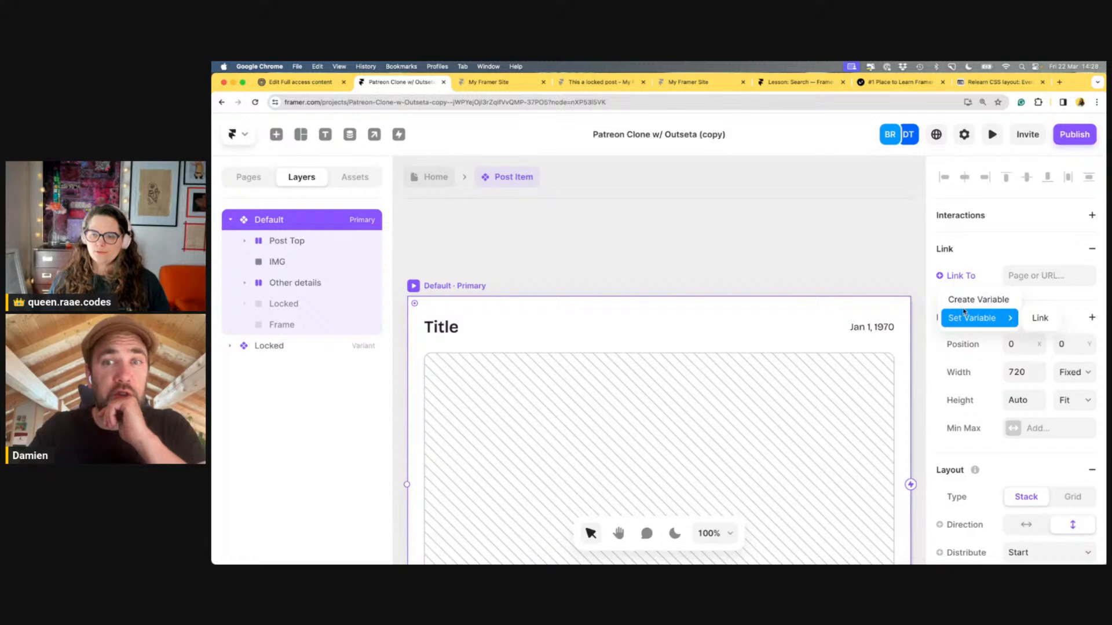
left_click(1030, 322)
left_click(1088, 276)
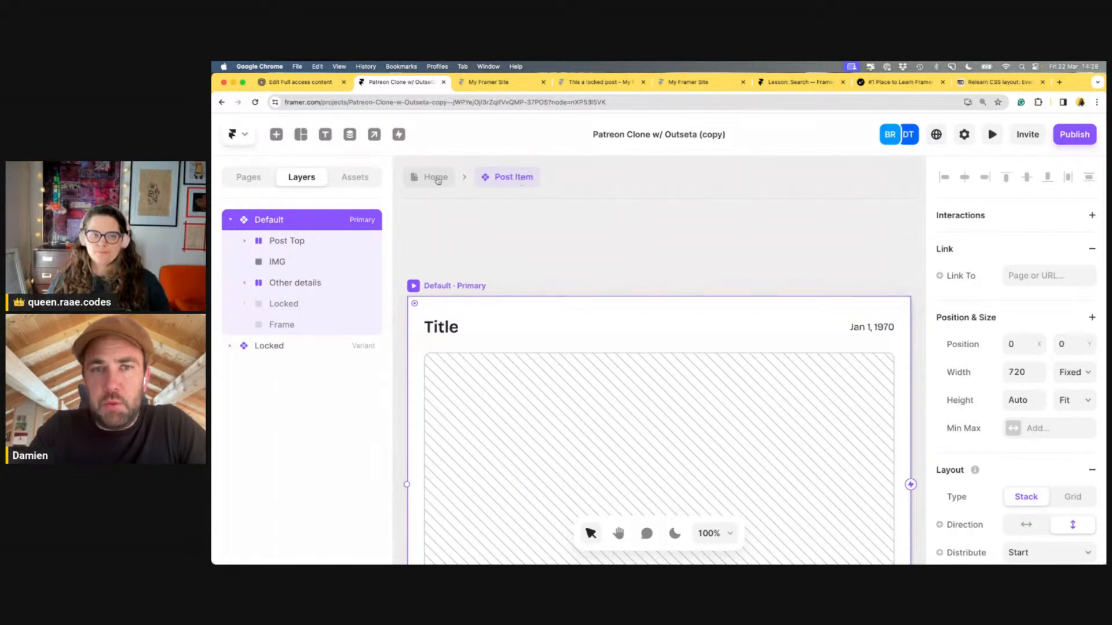
left_click(436, 176)
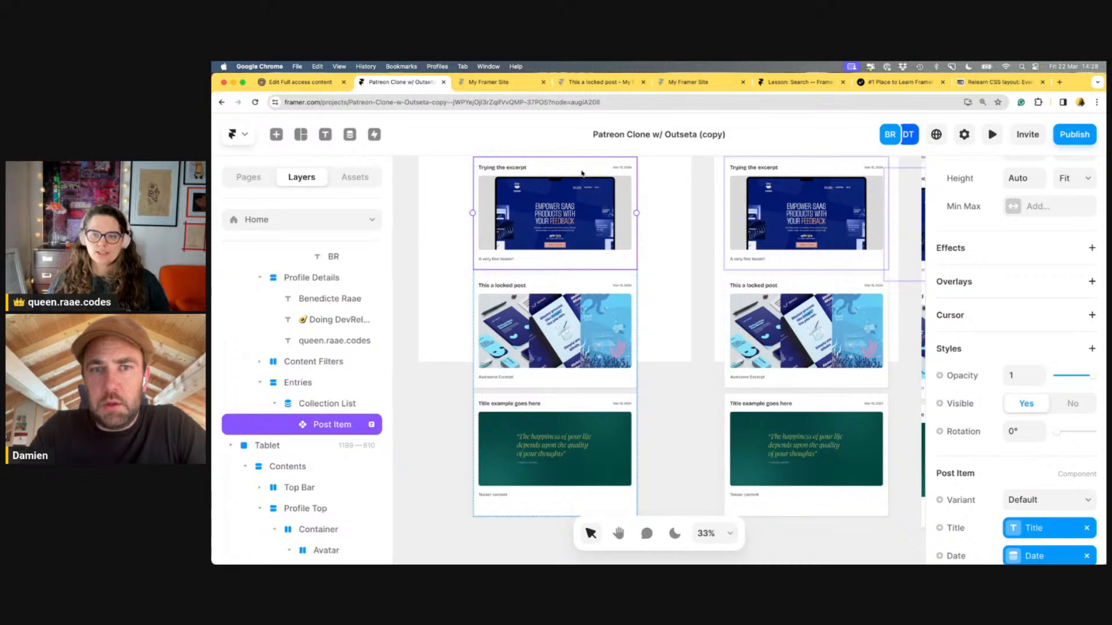
Open the Post Item component and create a new variable for its link target
scroll(990, 286, "down", 3)
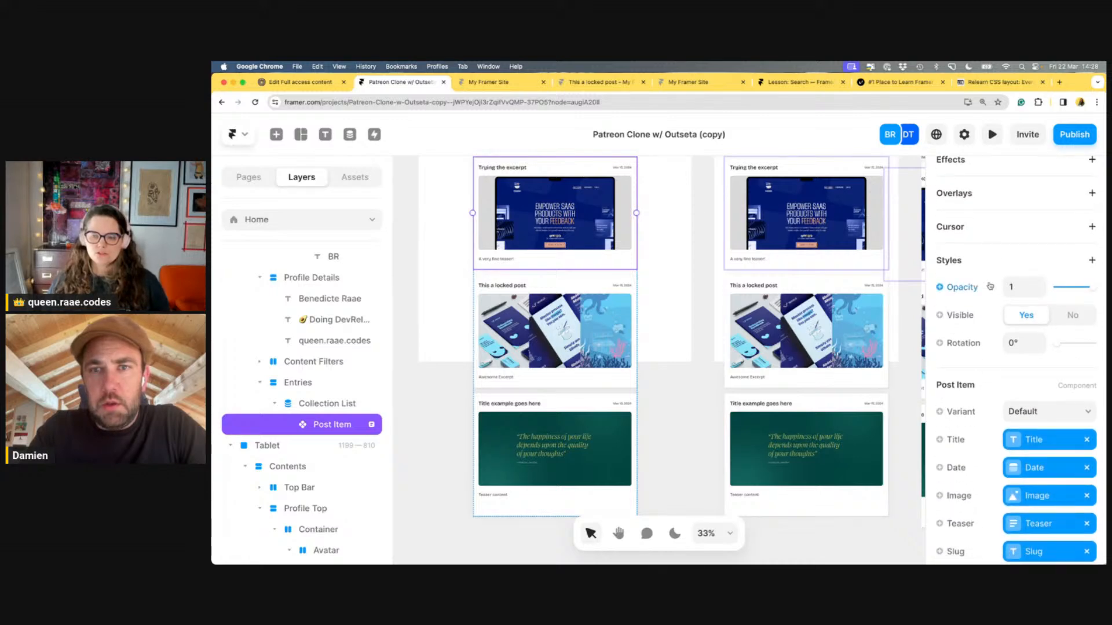
scroll(991, 325, "down", 3)
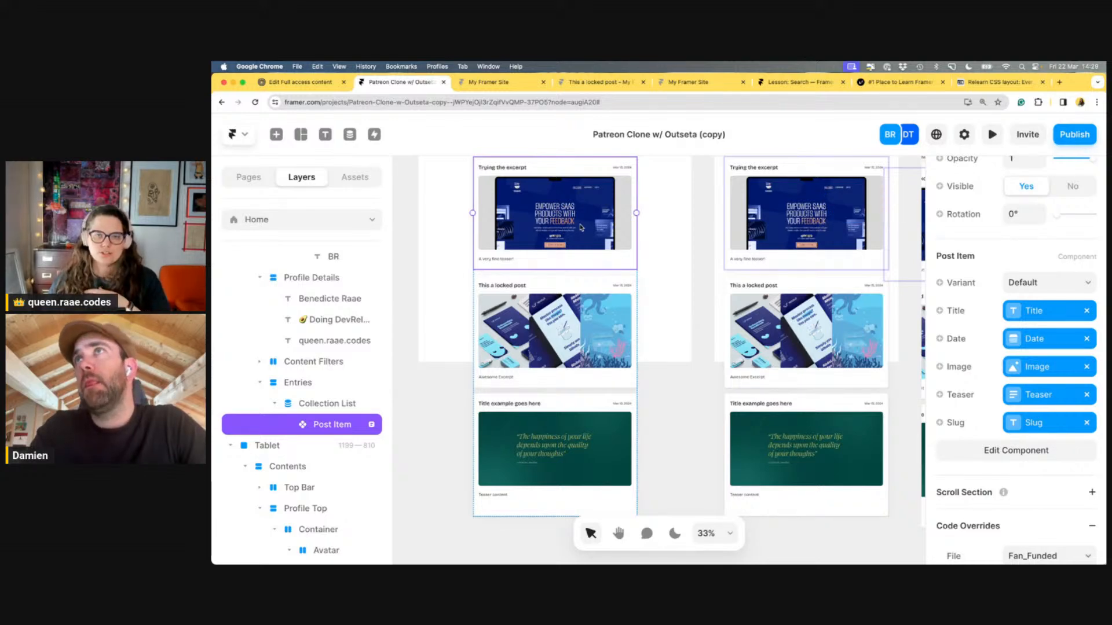
double_click(581, 227)
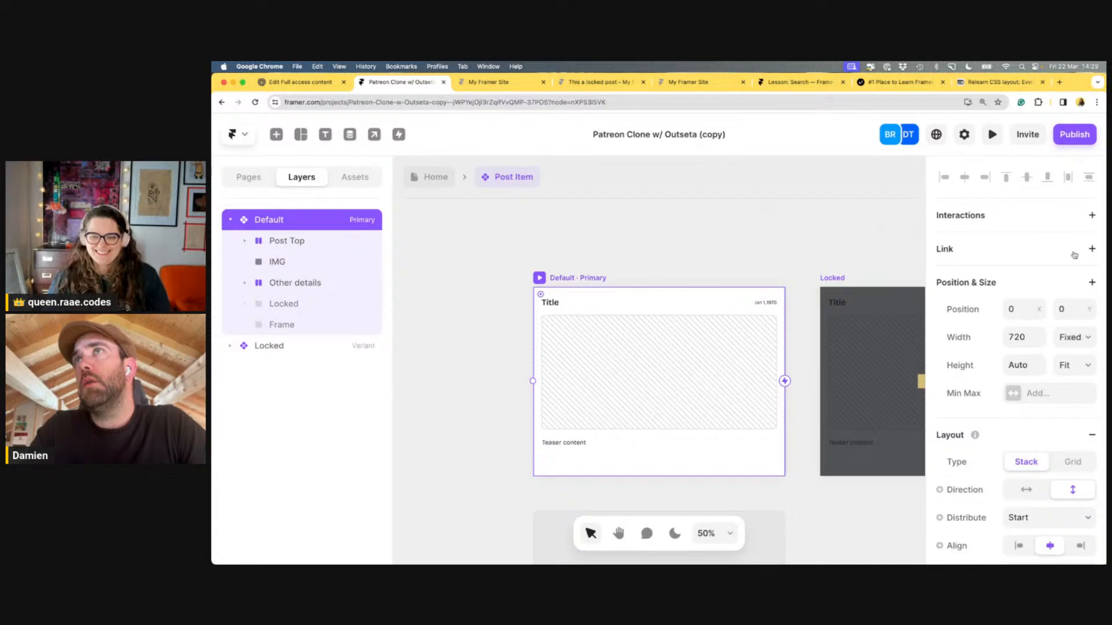
left_click(1092, 250)
left_click(940, 277)
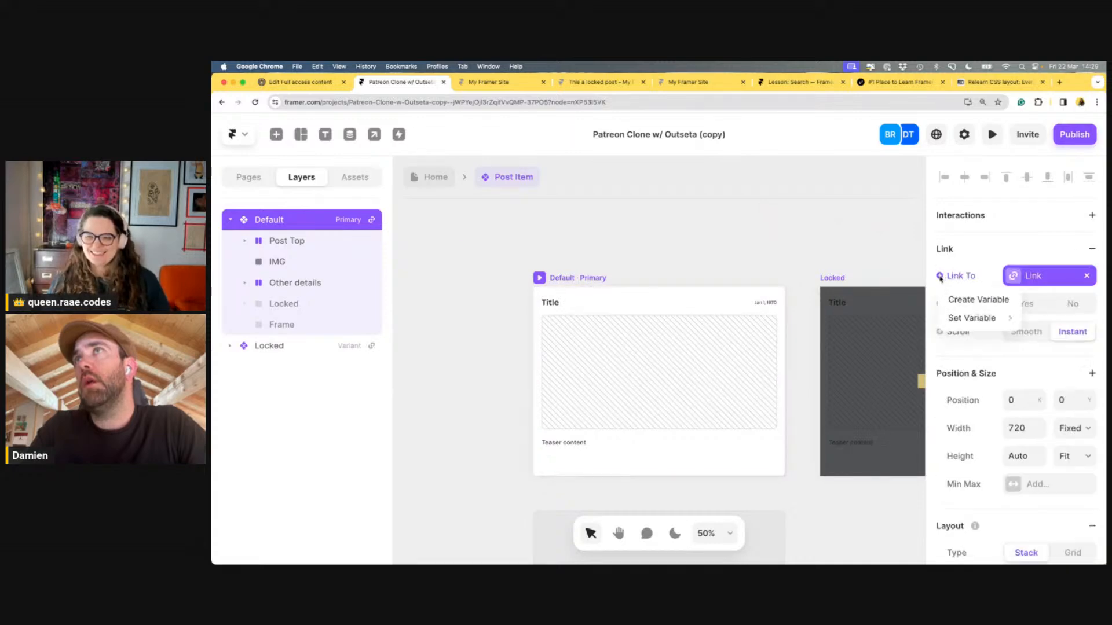
left_click(961, 300)
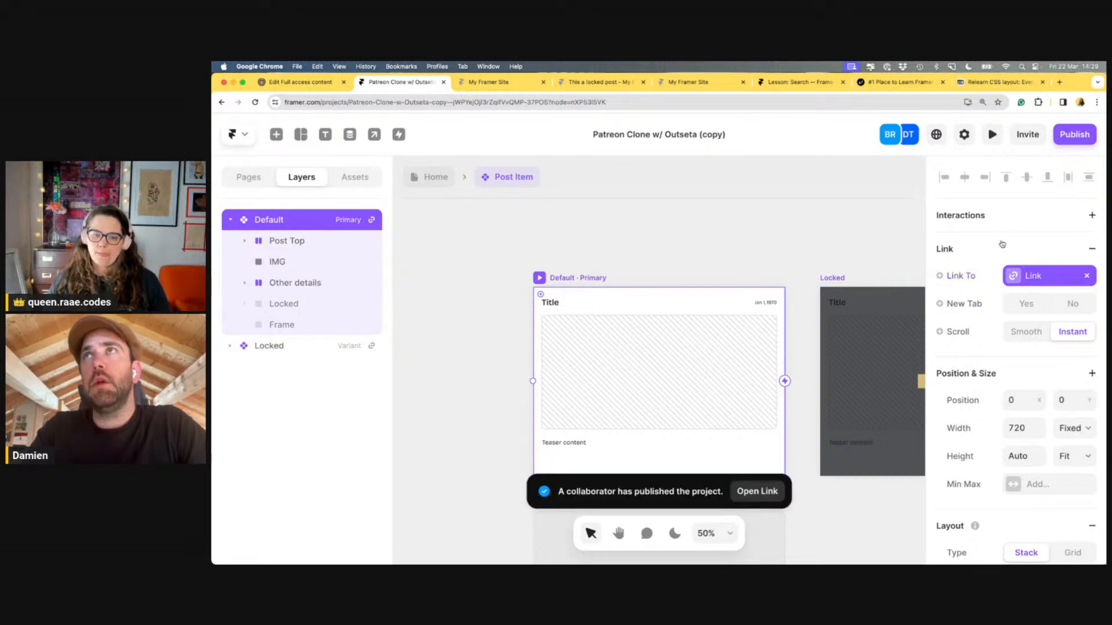
After checking the live site, remove the extra Link 2 variable and re-add the link
left_click(501, 83)
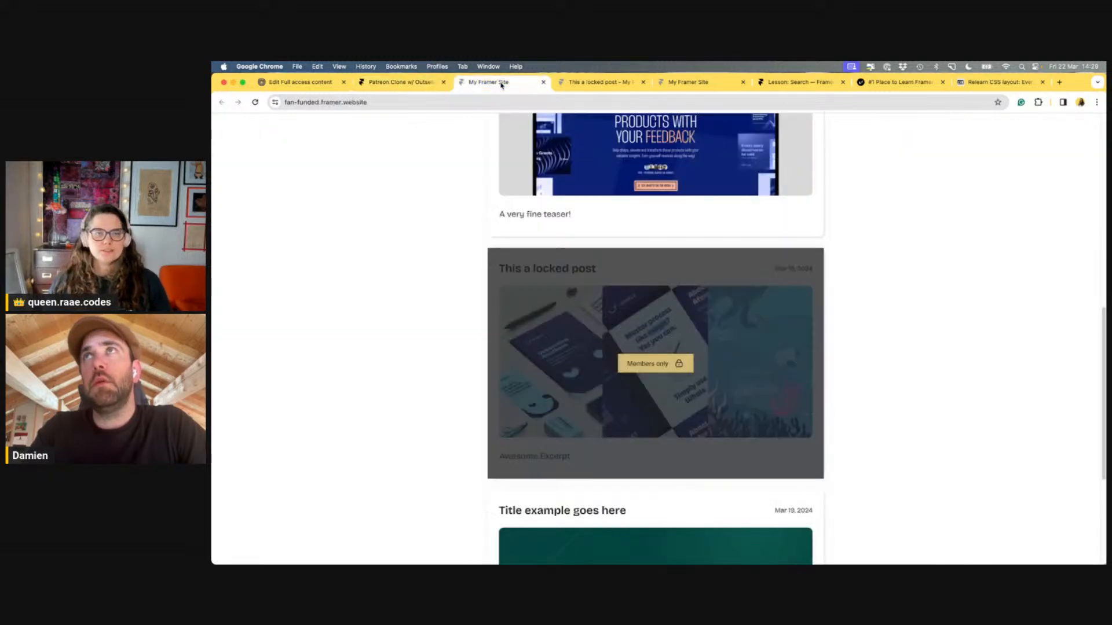
left_click(435, 85)
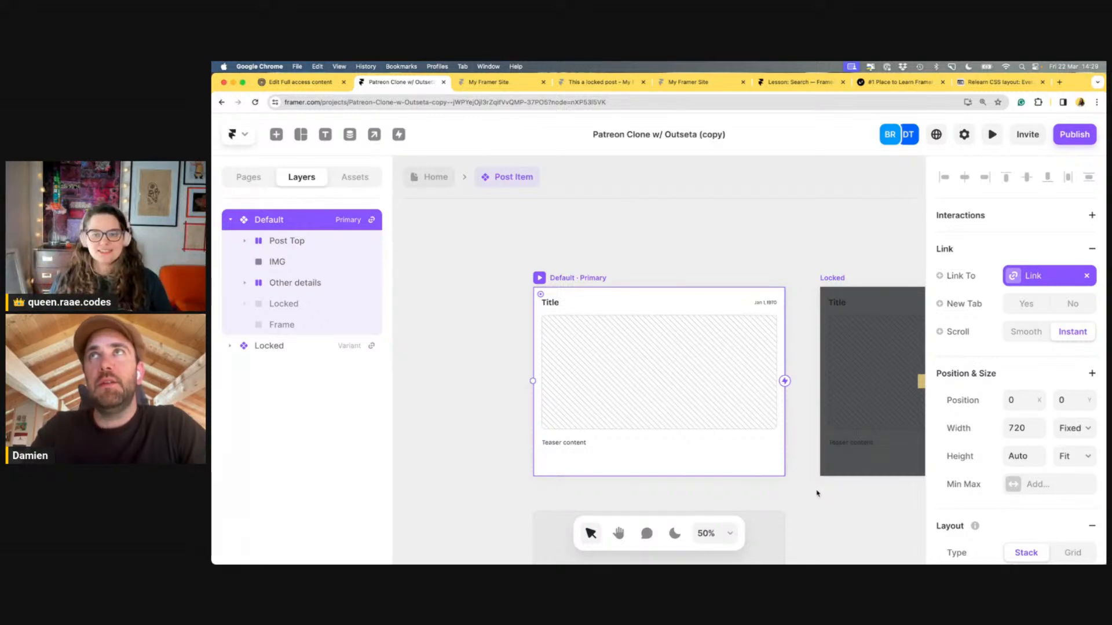
scroll(820, 495, "down", 2)
scroll(817, 490, "down", 1)
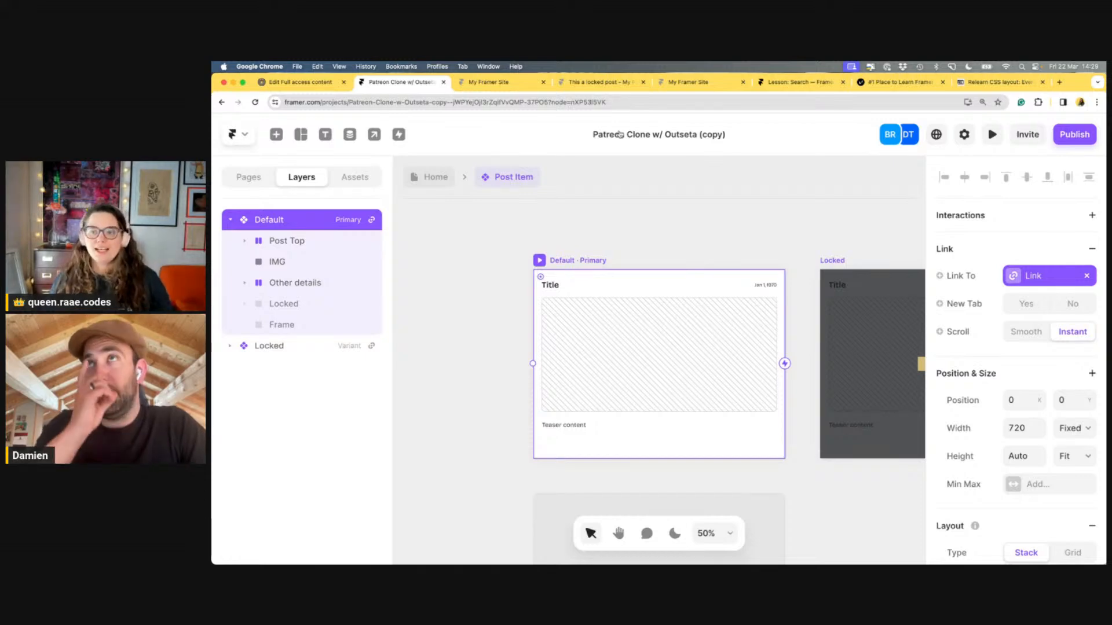
left_click(939, 276)
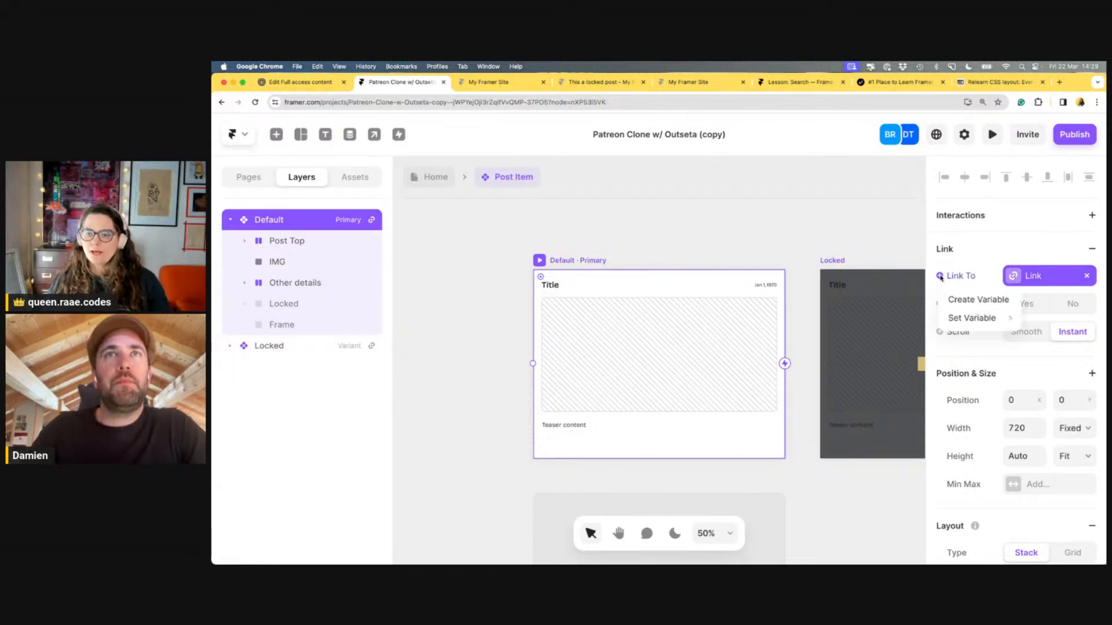
left_click(958, 300)
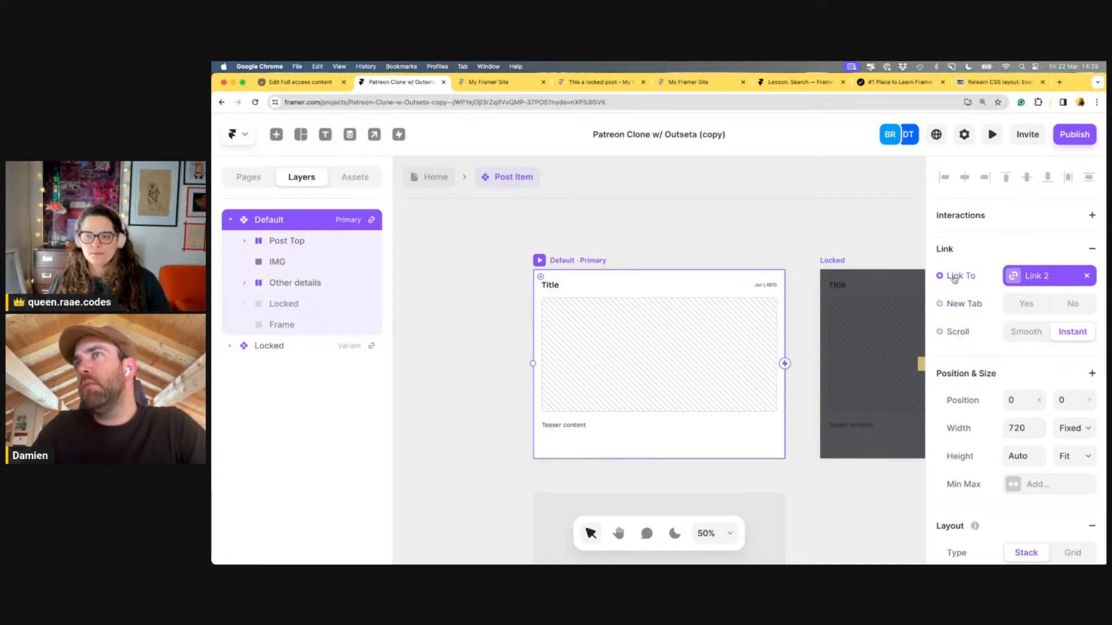
left_click(1088, 277)
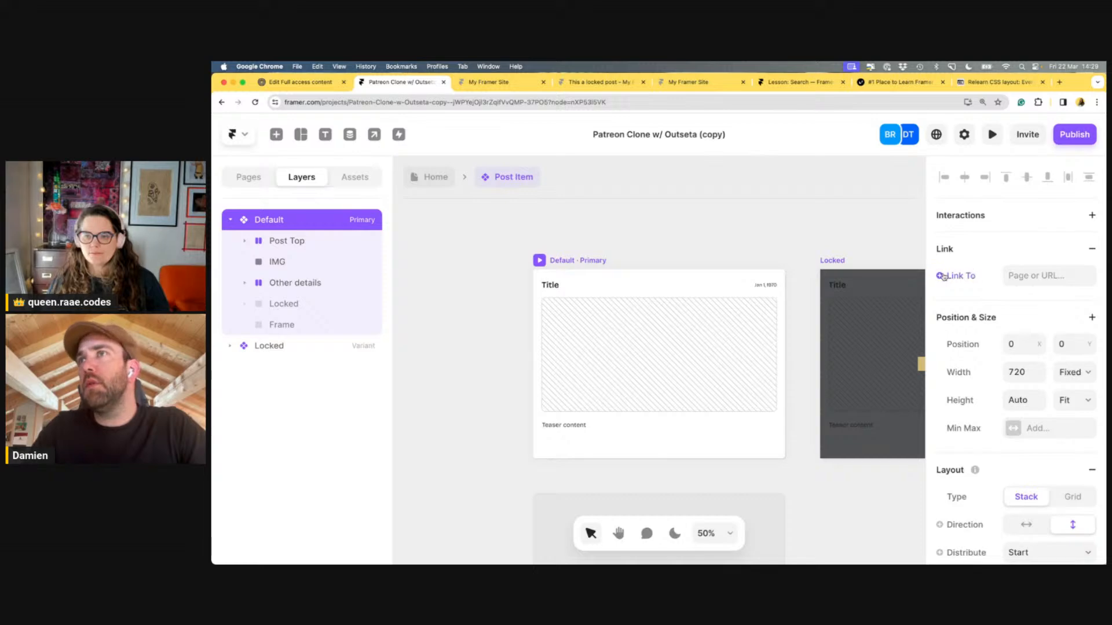
left_click(983, 246)
left_click(983, 244)
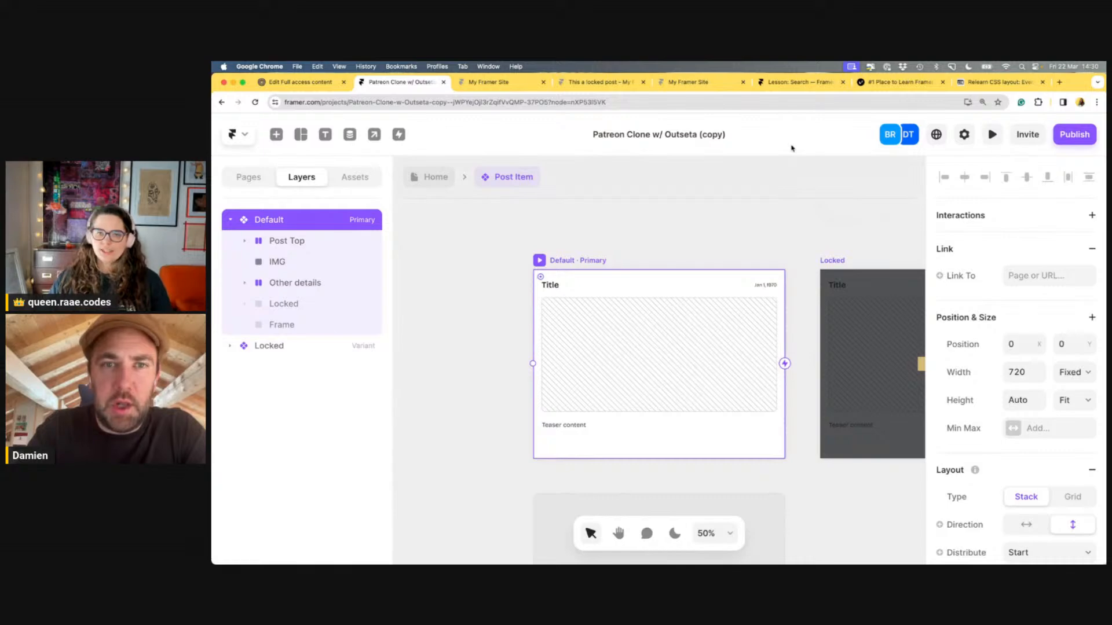
Bind the link target to the Link variable and return to Home to see the new property
left_click(430, 177)
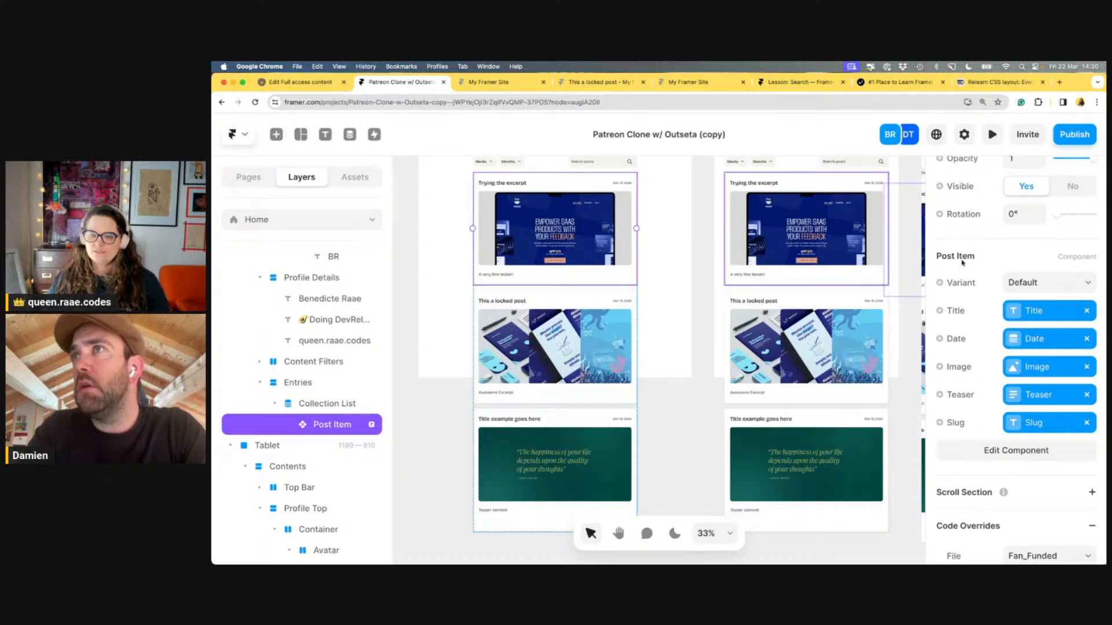
scroll(1010, 265, "up", 2)
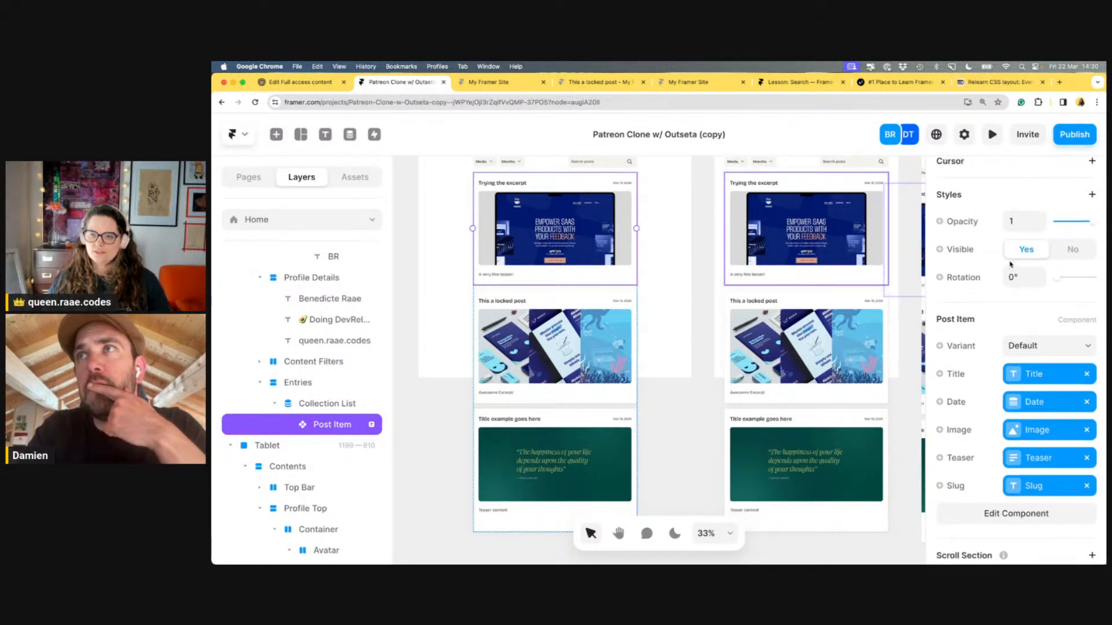
scroll(1010, 265, "down", 2)
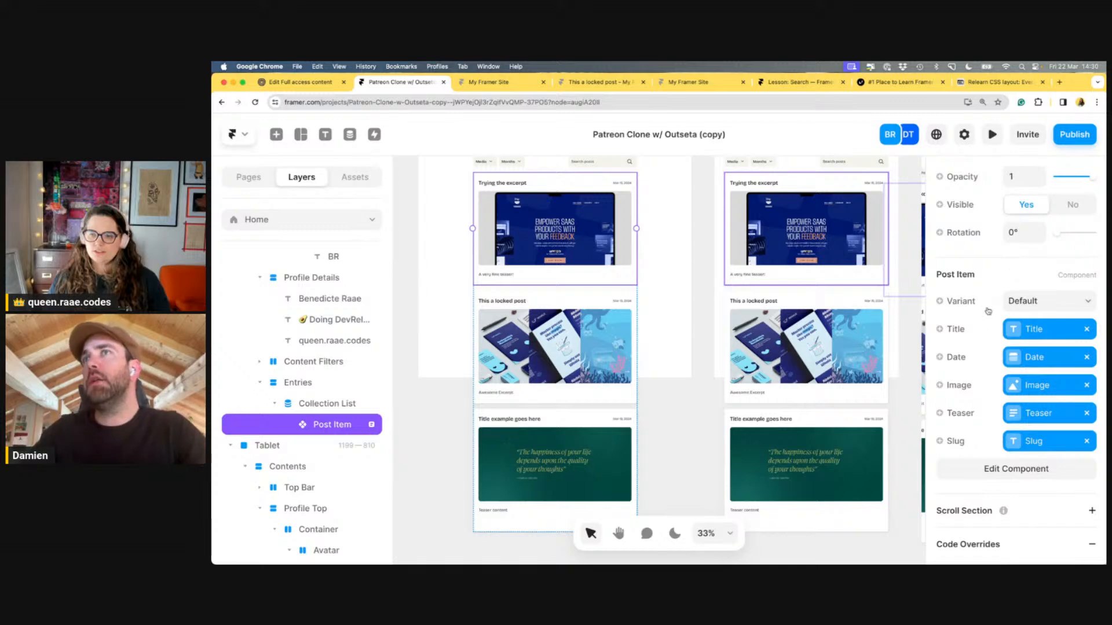
left_click(1002, 472)
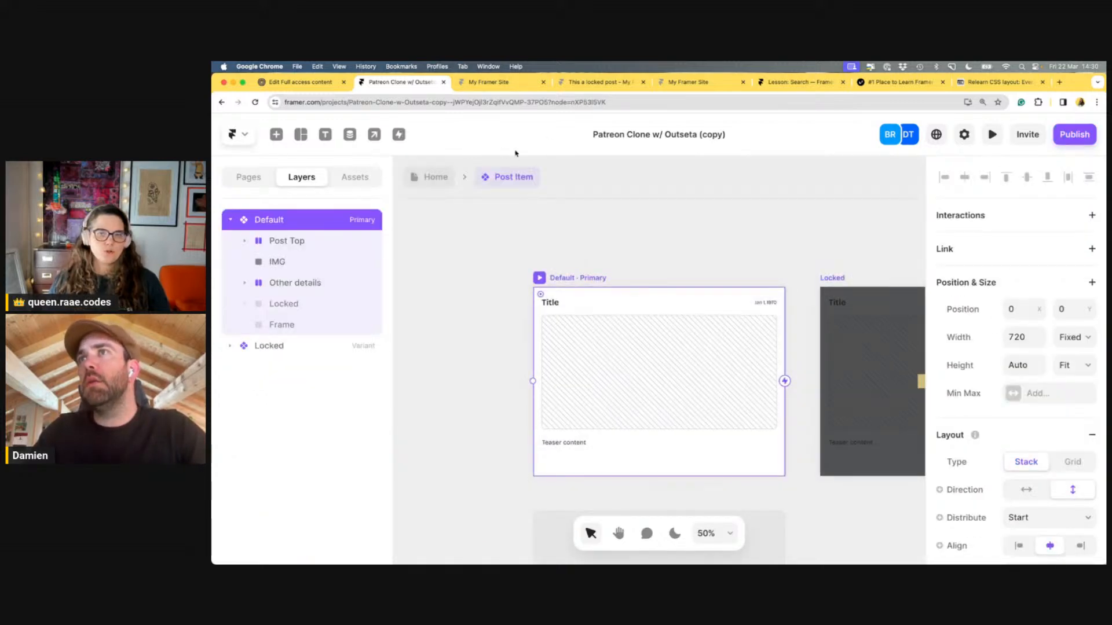
left_click(432, 179)
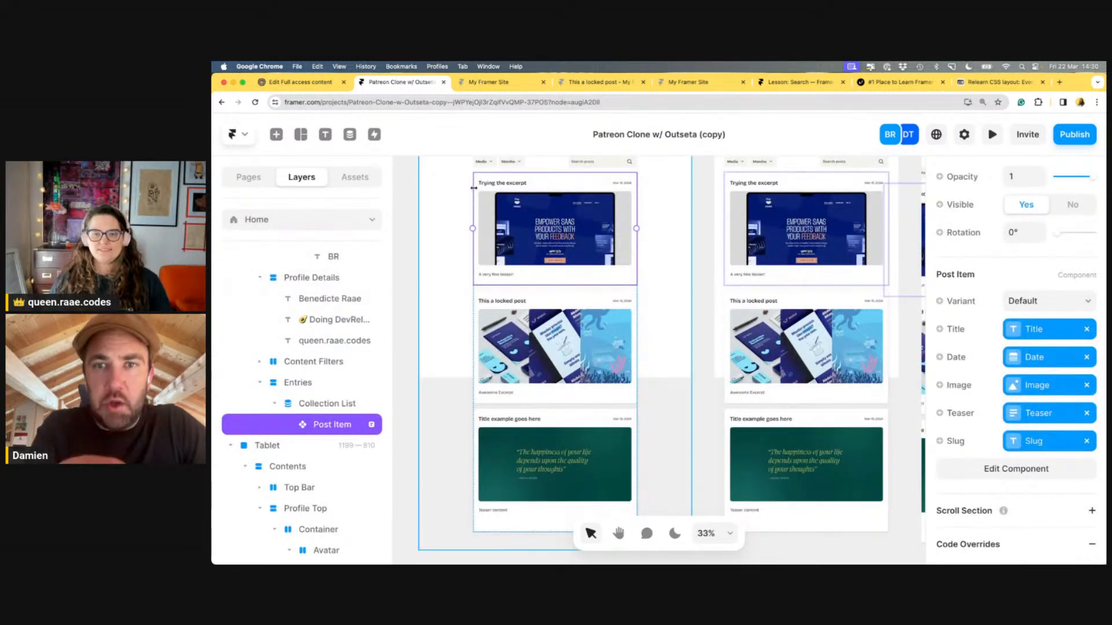
left_click(1035, 469)
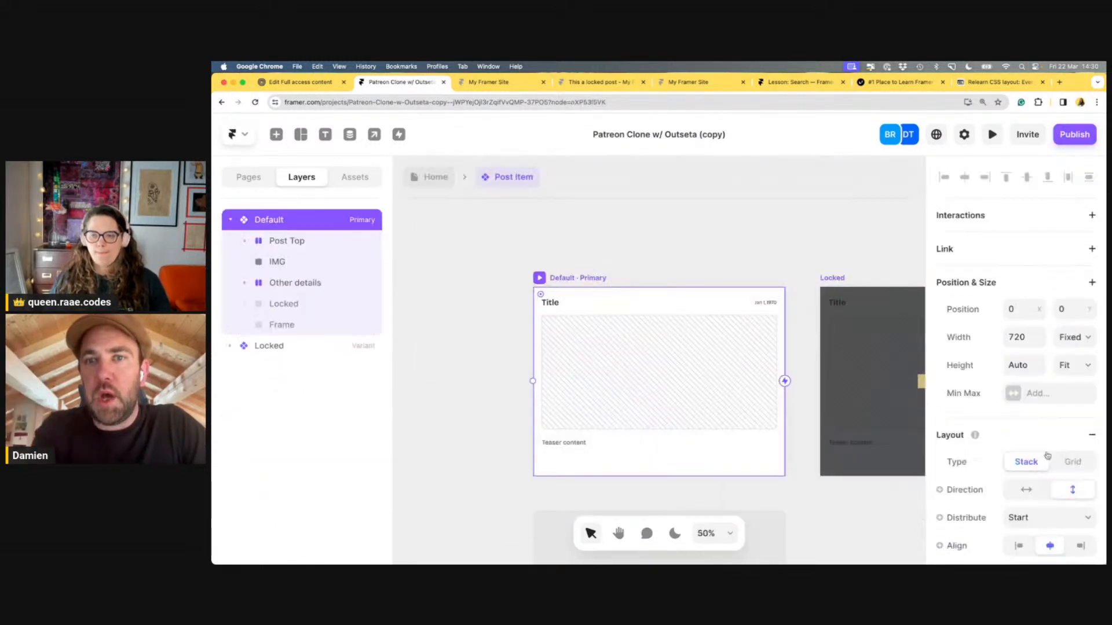
left_click(1092, 249)
left_click(940, 275)
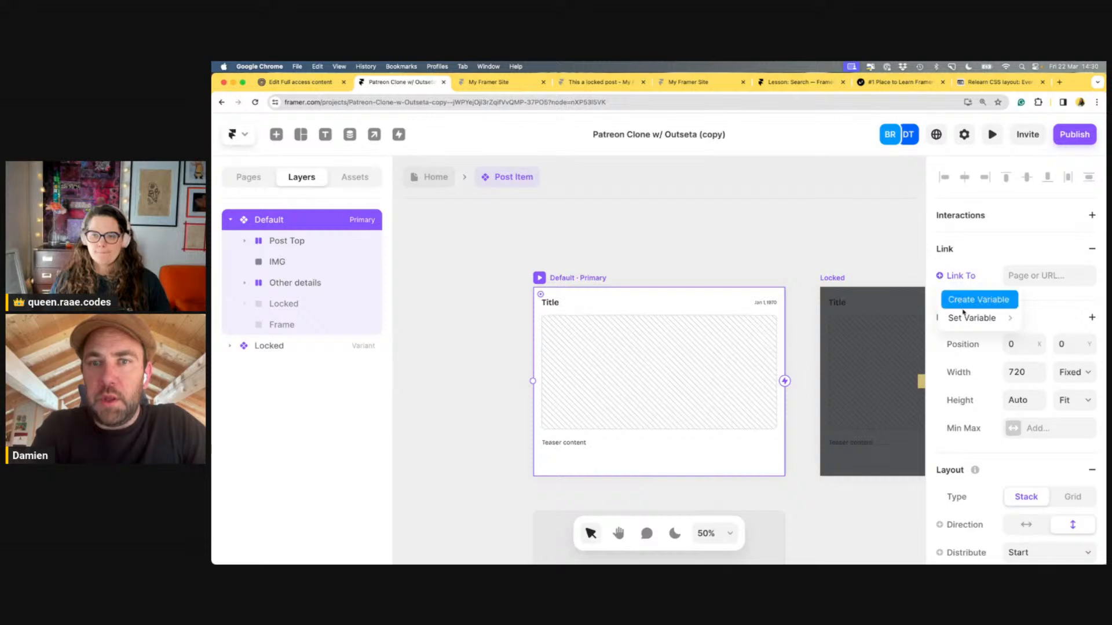
left_click(1040, 318)
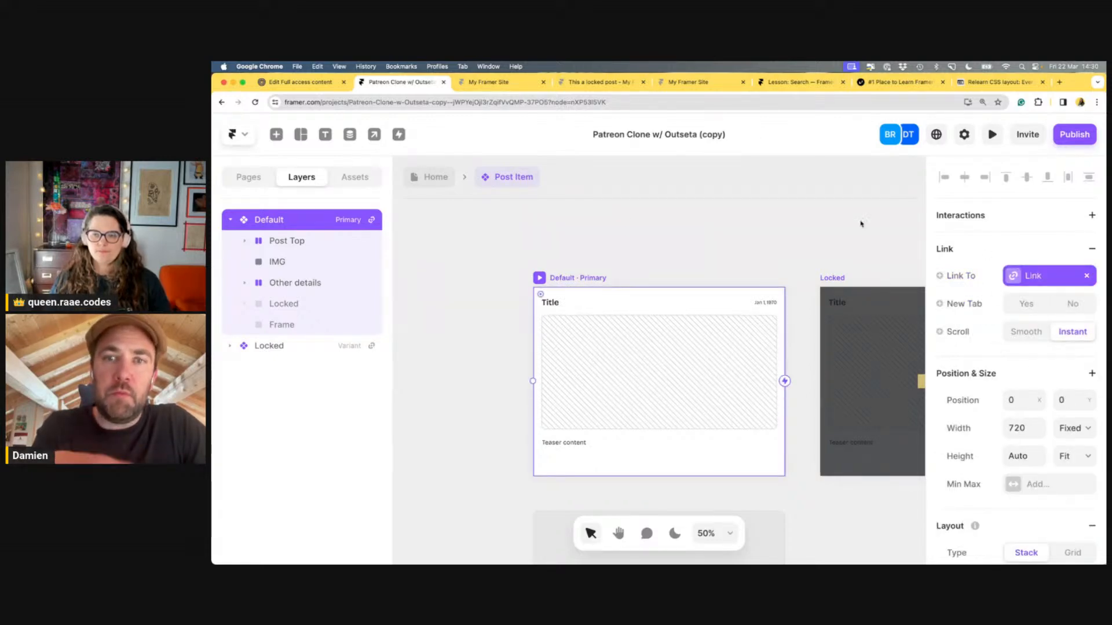
left_click(446, 178)
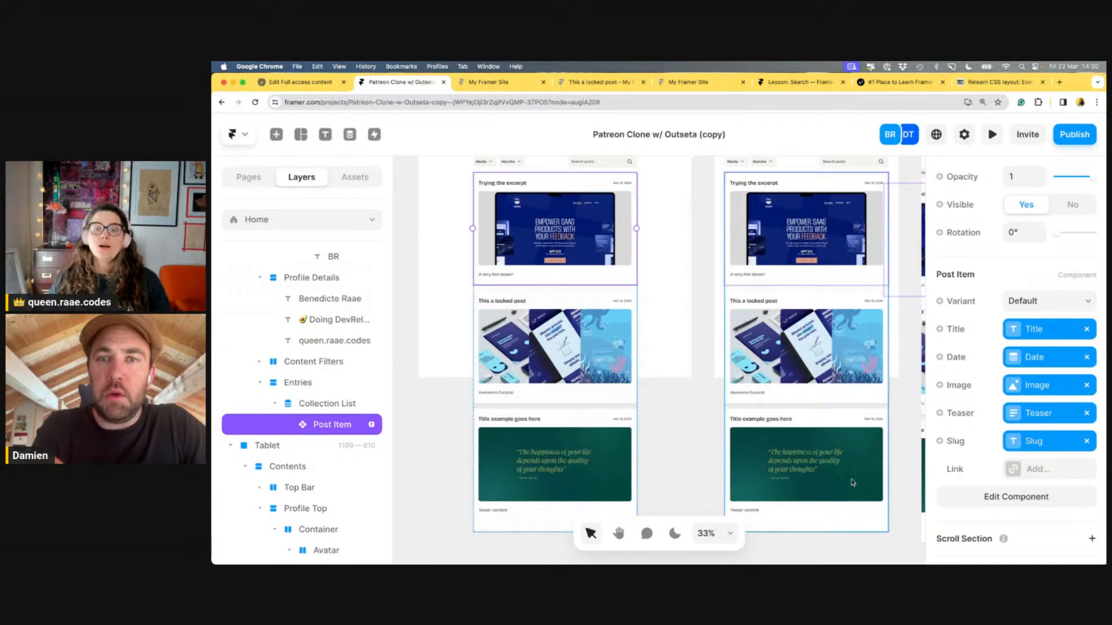
Set the Post Item's Link property to the current item's /posts/:slug page
left_click(1042, 470)
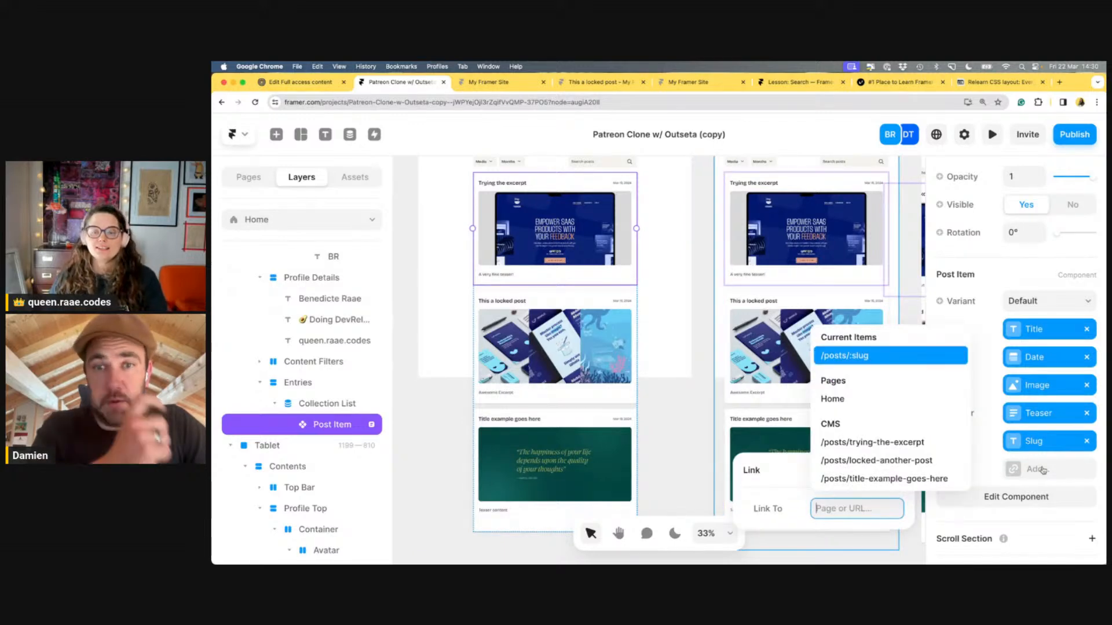
left_click(871, 357)
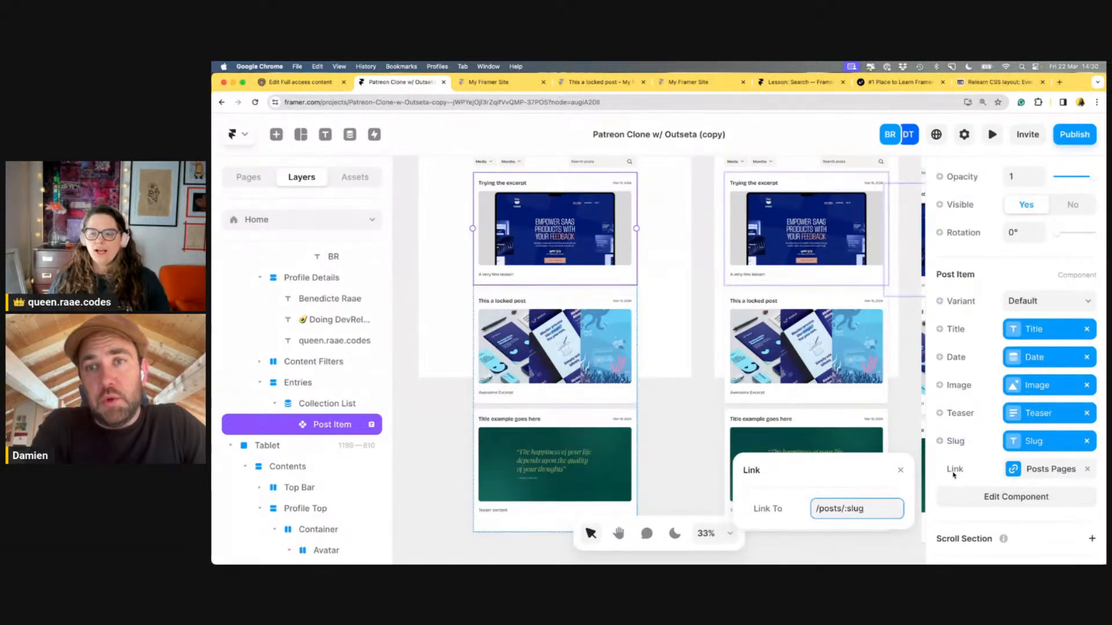
left_click(965, 473)
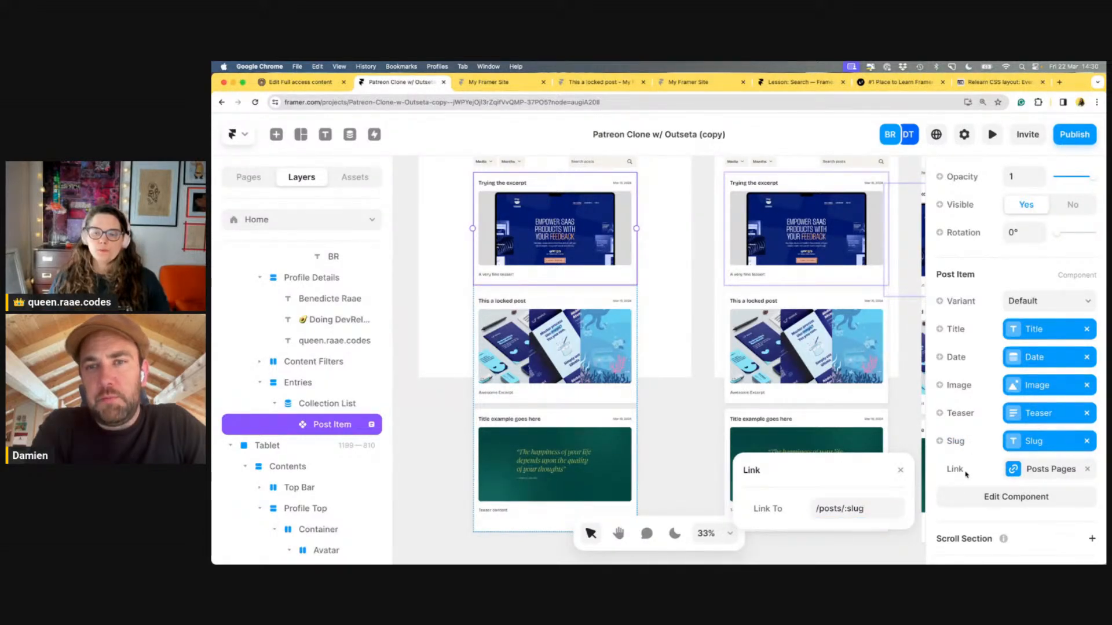
left_click(947, 472)
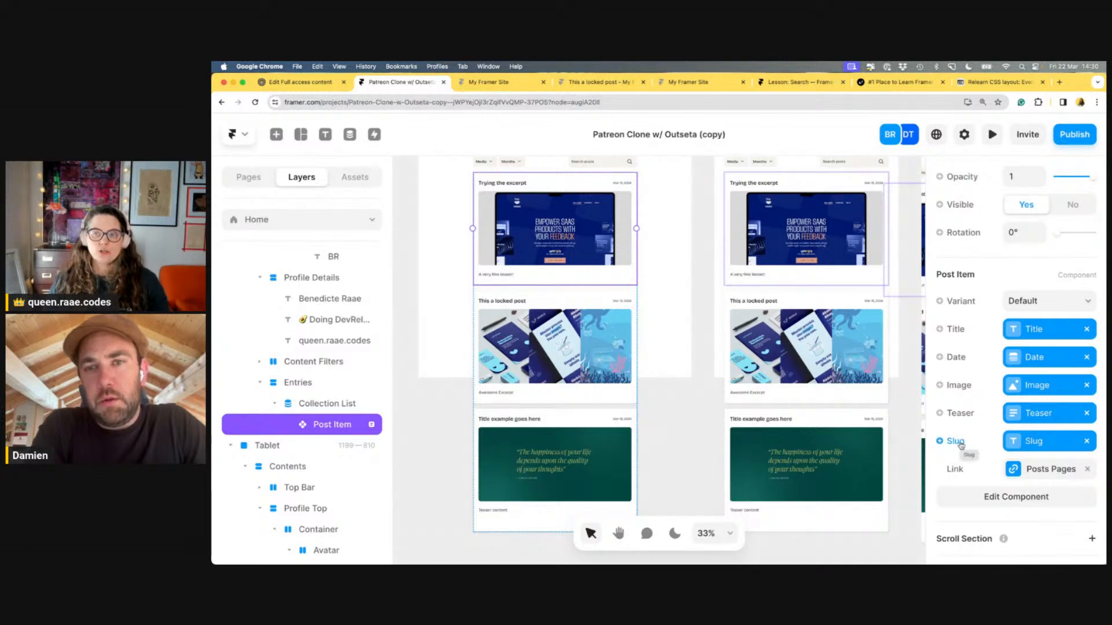
Republish both domains with Update and view the live fan-funded site
left_click(1074, 141)
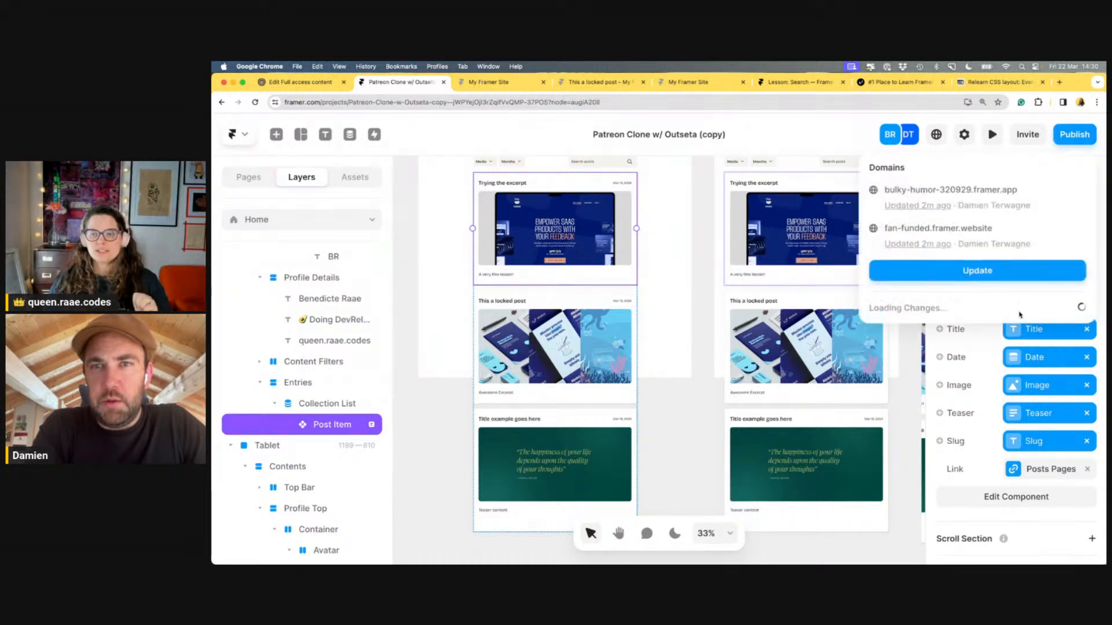
left_click(1012, 278)
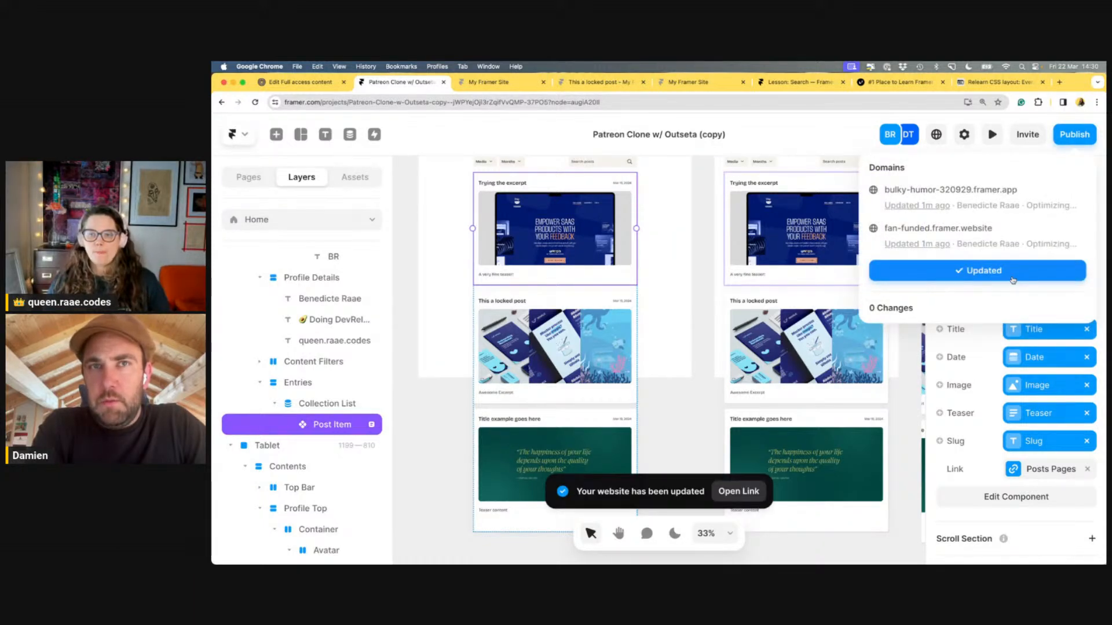
left_click(812, 135)
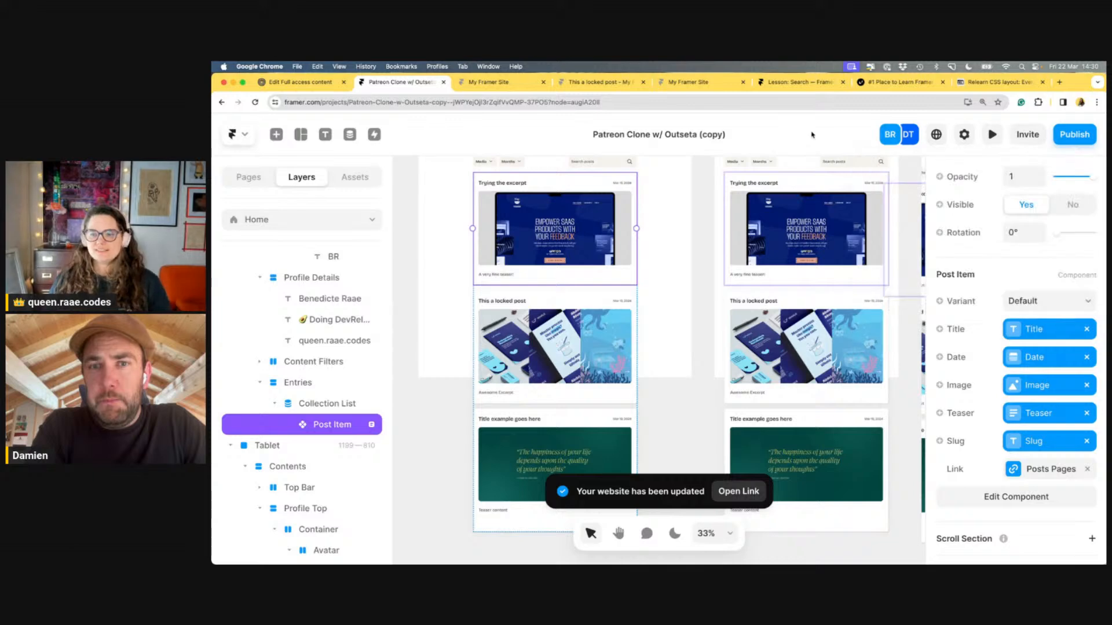
left_click(483, 82)
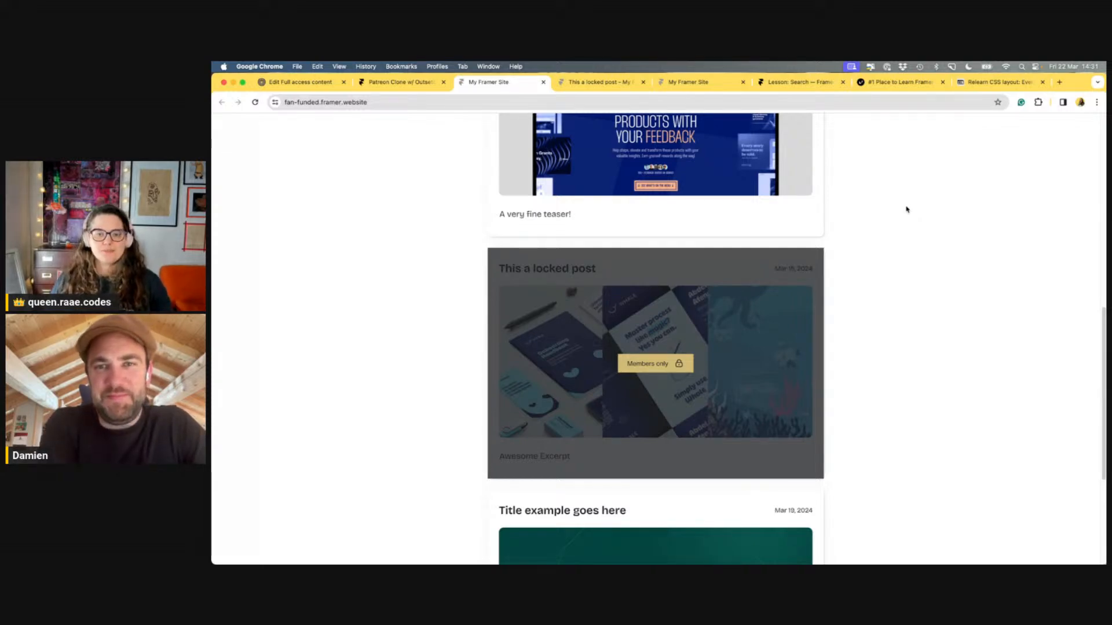
key("super+r")
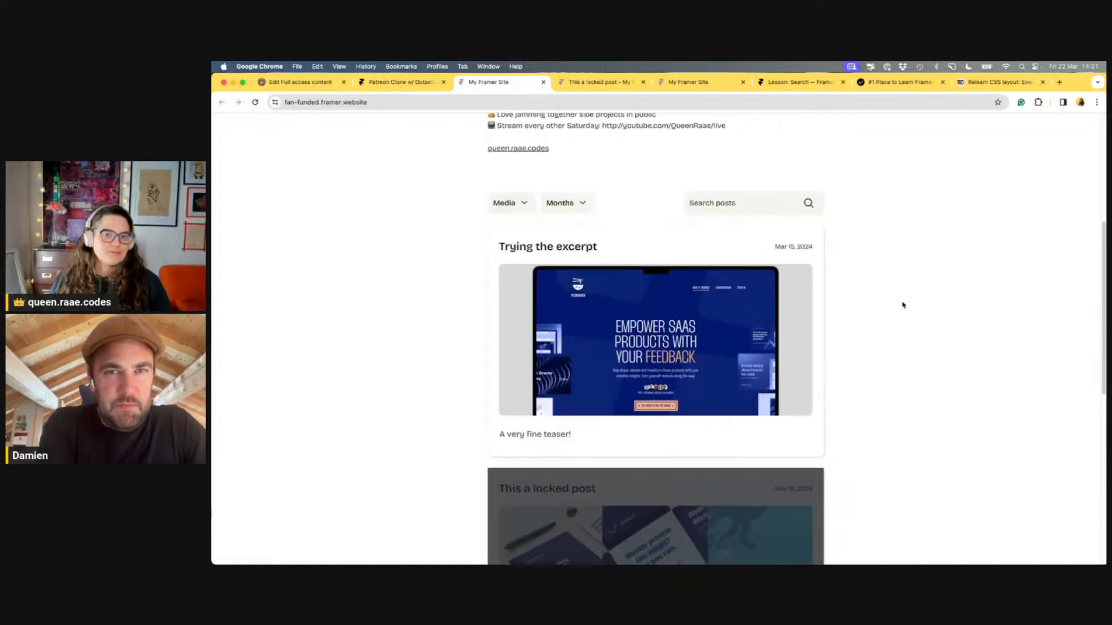
left_click(754, 334)
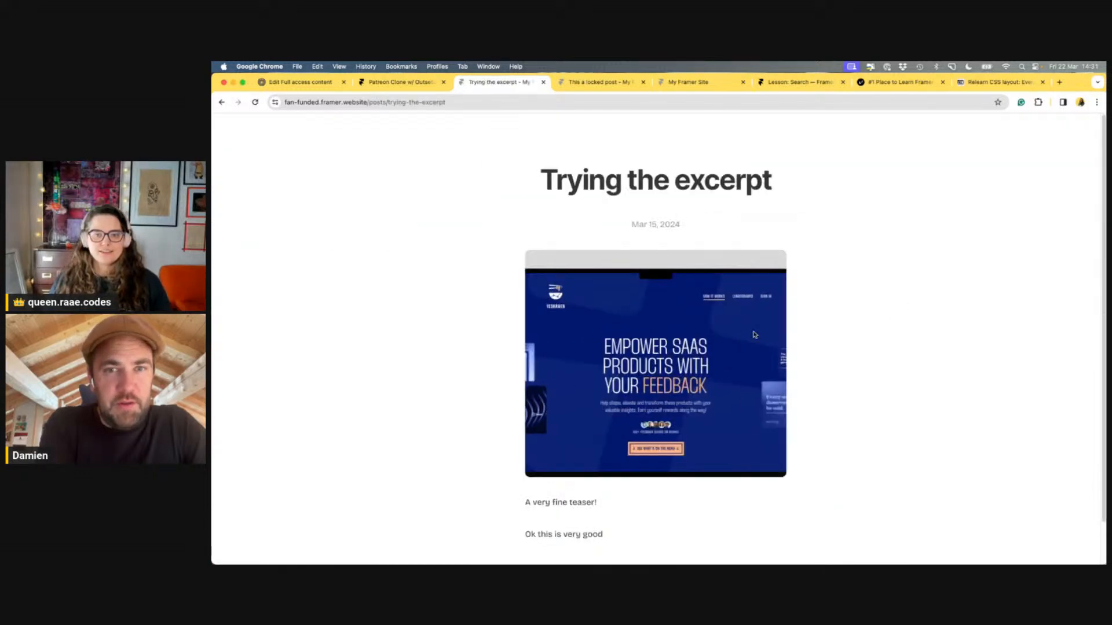
left_click(214, 104)
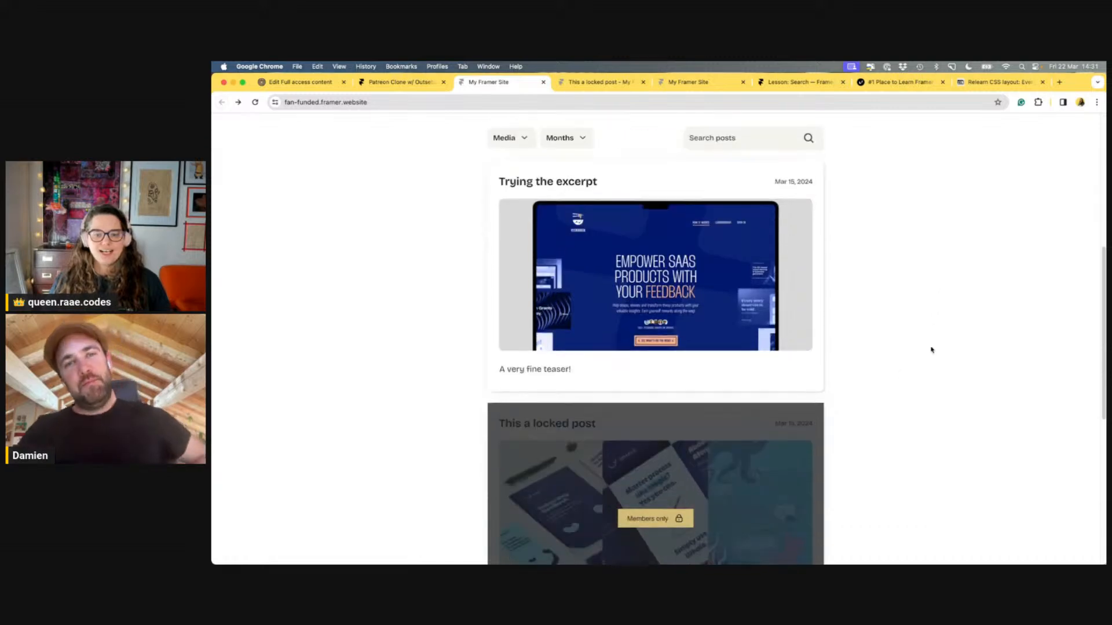
left_click(699, 455)
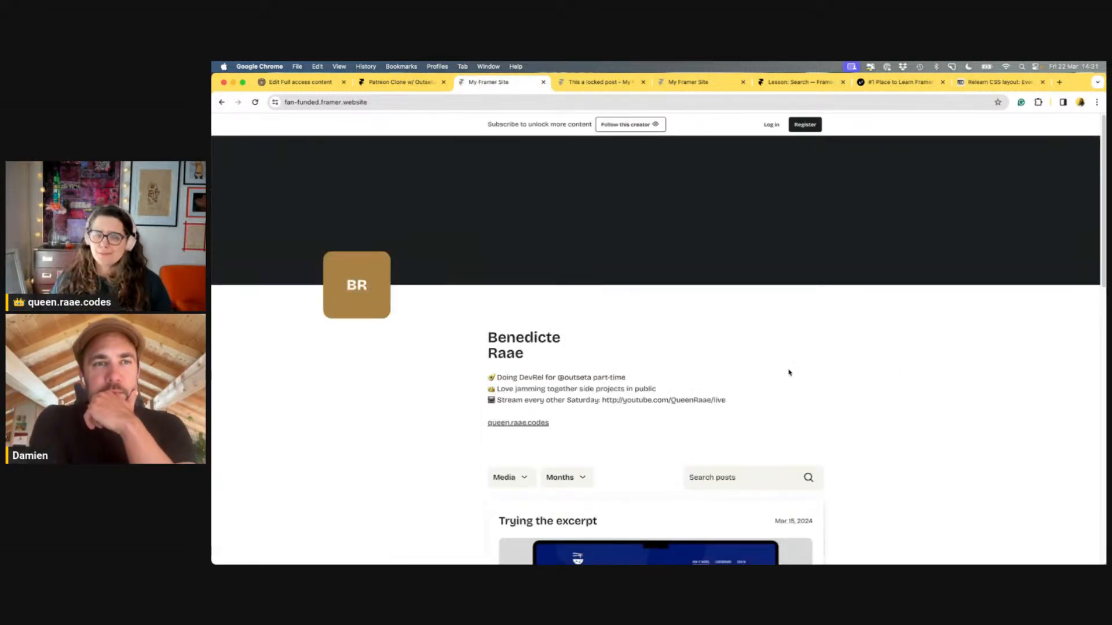
scroll(789, 373, "down", 10)
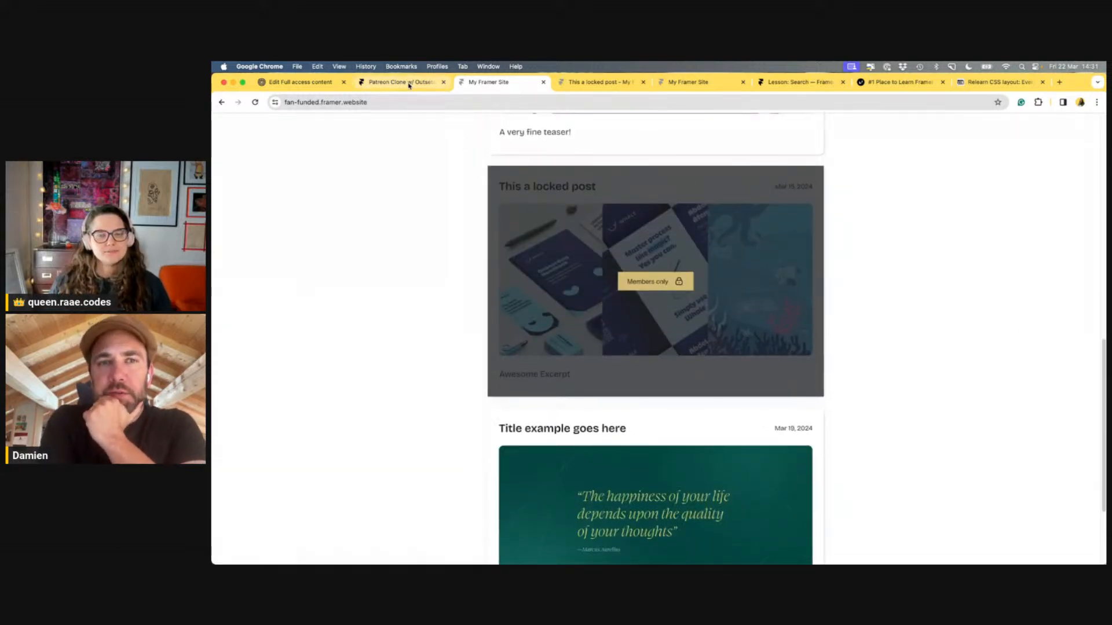
scroll(886, 302, "up", 1)
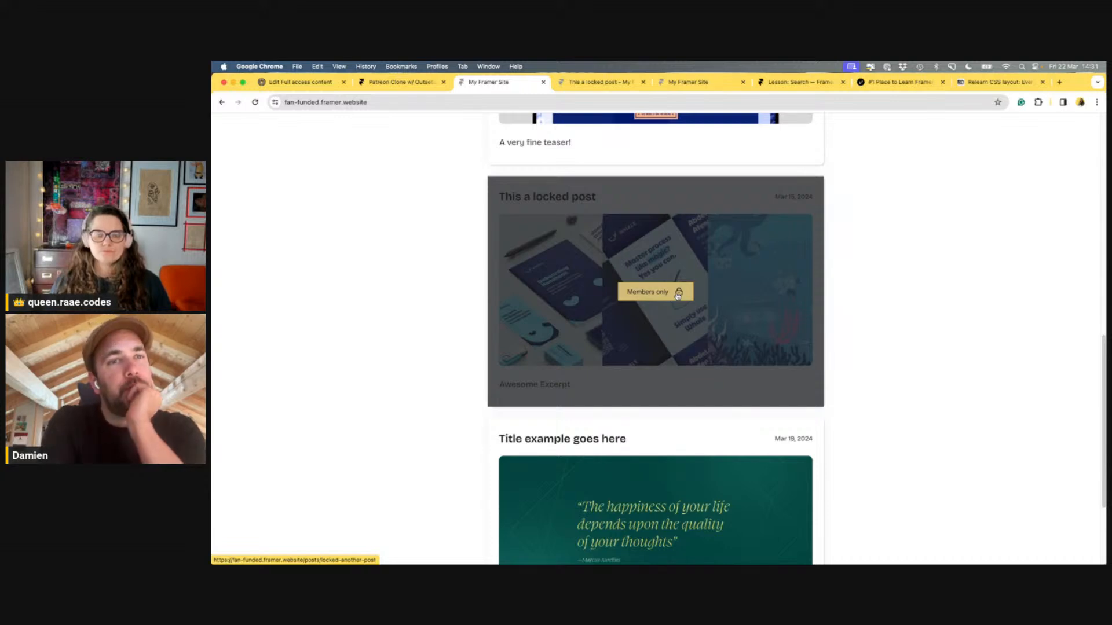
scroll(849, 319, "up", 3)
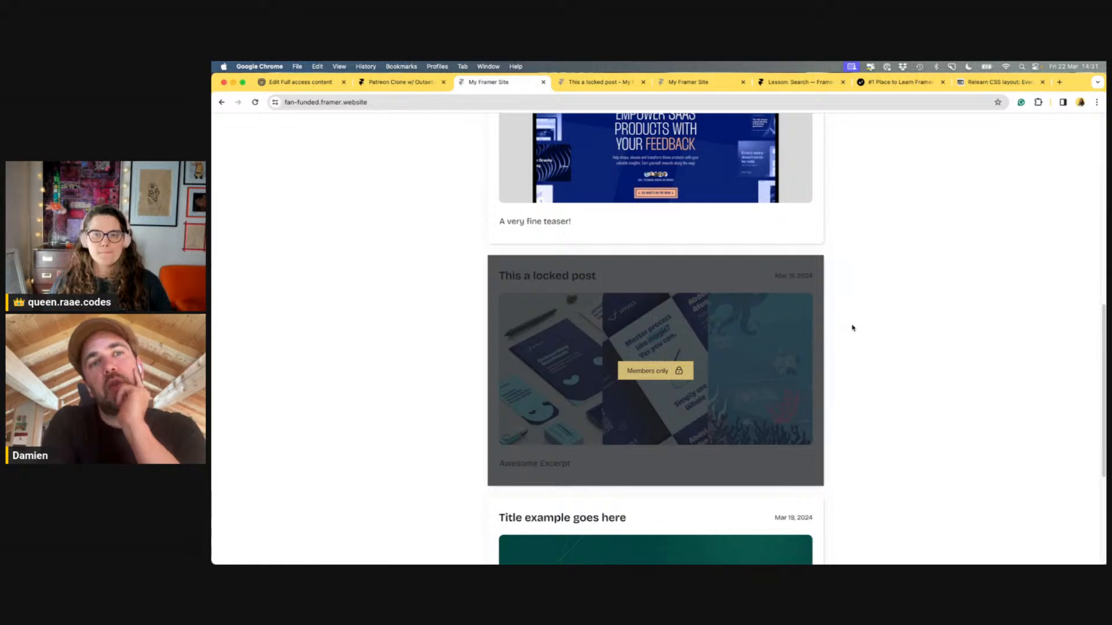
scroll(861, 319, "up", 1)
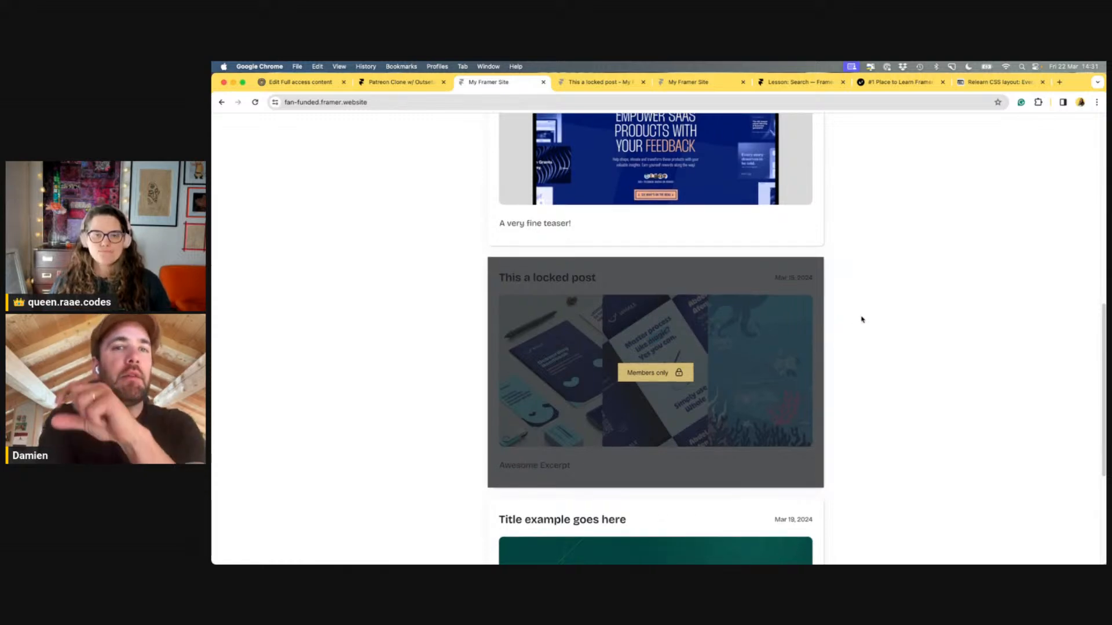
In Outseta's Full access content group, enter 'full-access' as the Access Denied URL
left_click(307, 84)
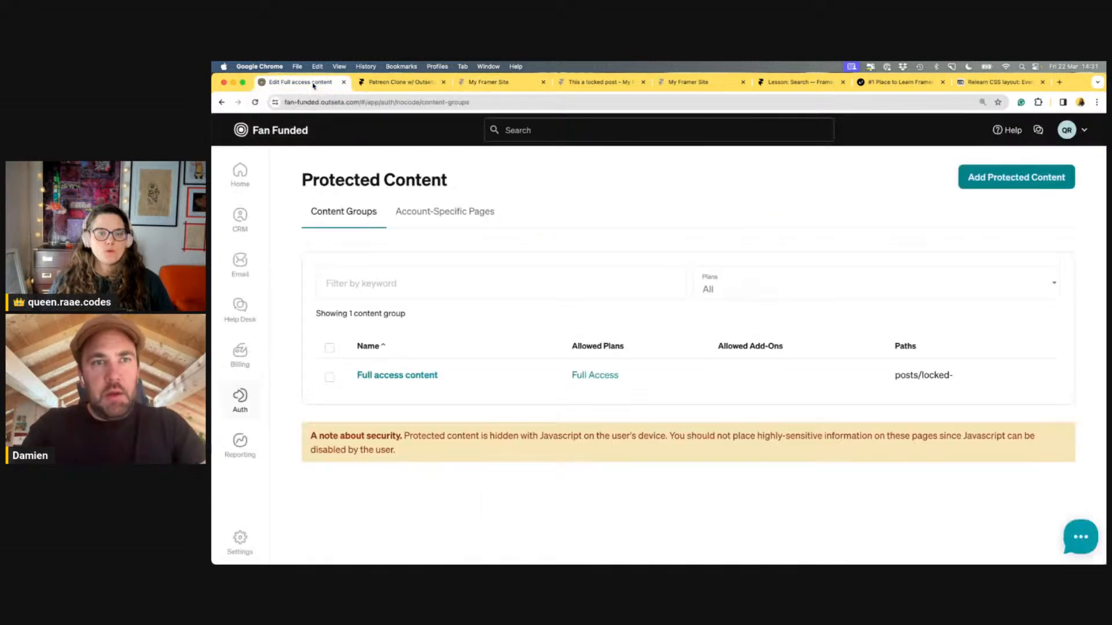
left_click(415, 375)
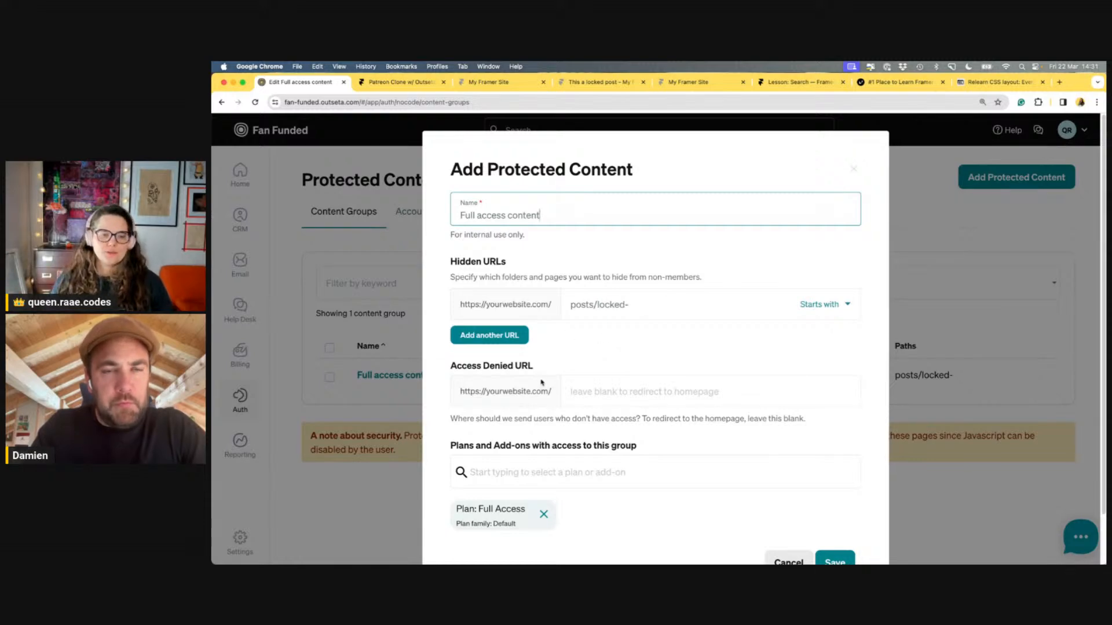
left_click(698, 405)
type("up")
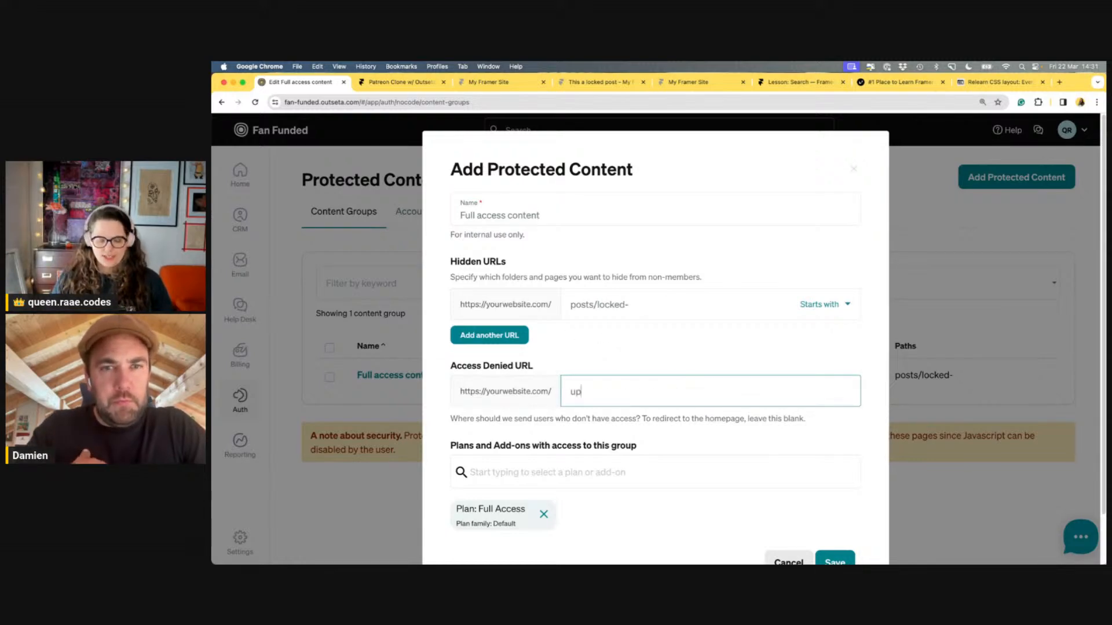
type("rgra")
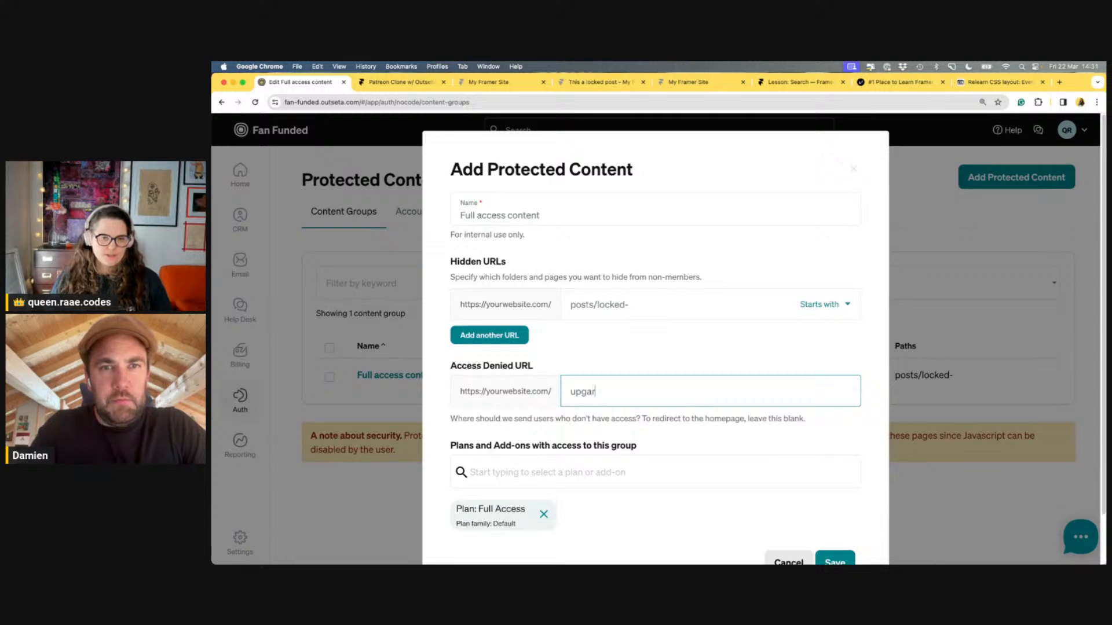
key("BackSpace")
key("BackSpace")
key("BackSpace")
key("BackSpace")
key("BackSpace")
type("full-access")
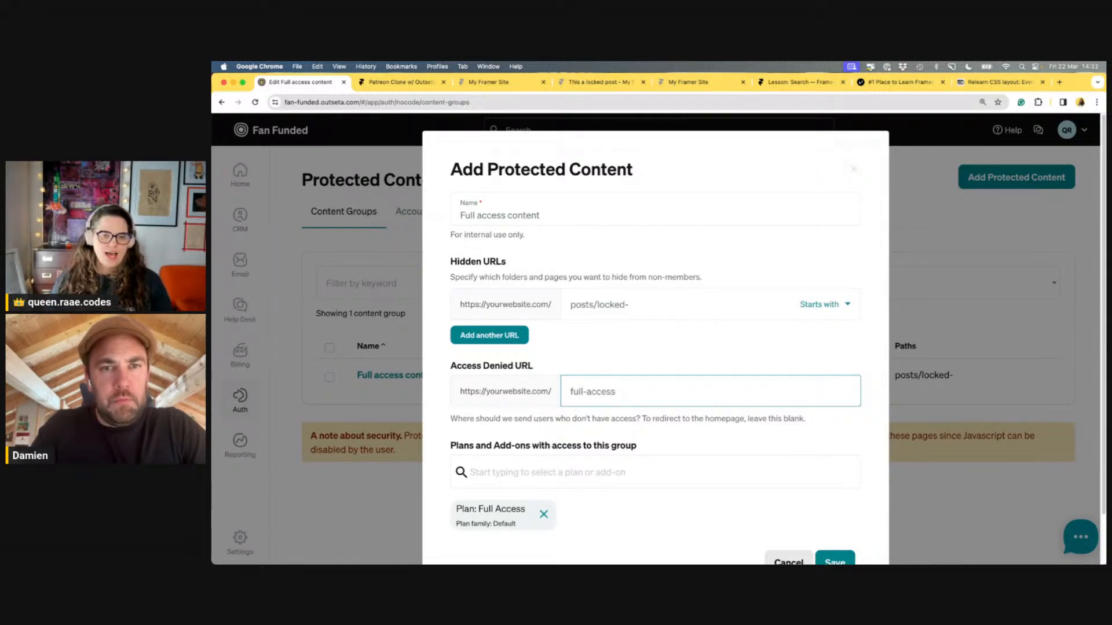
left_click(683, 369)
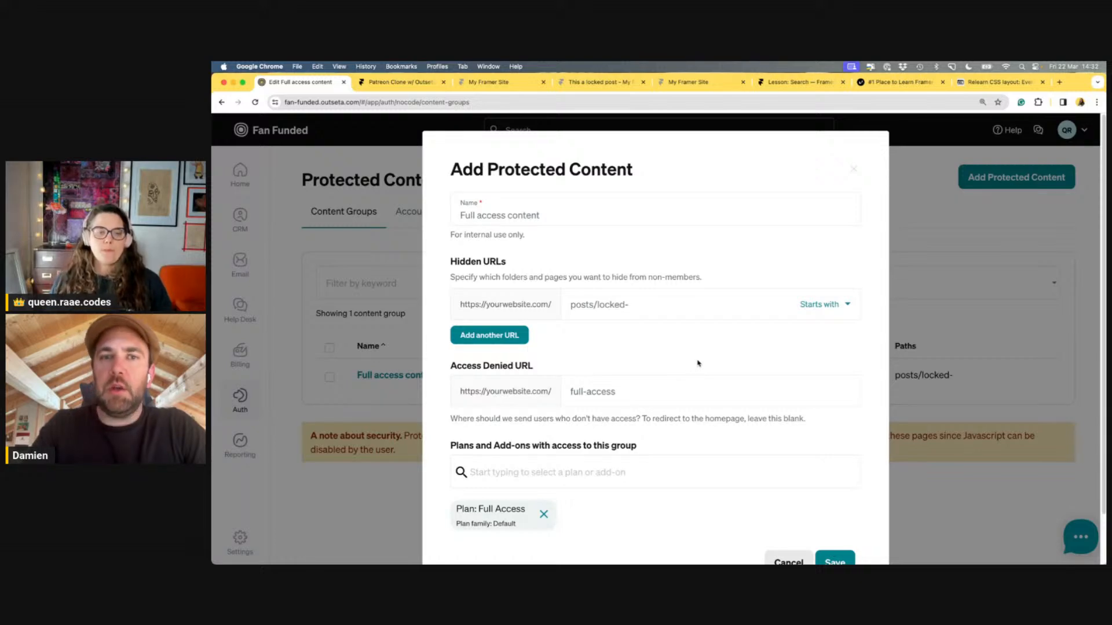
scroll(705, 357, "down", 1)
scroll(705, 356, "down", 2)
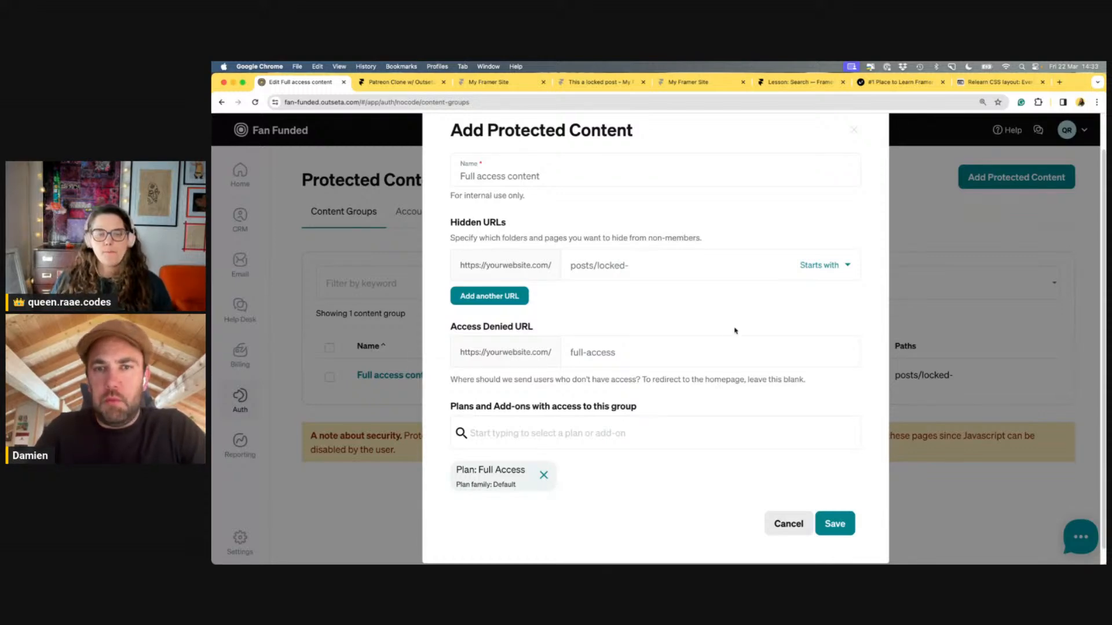
Replace the Access Denied URL with 'upgrade', save the group and dismiss the notice
triple_click(646, 348)
key("BackSpace")
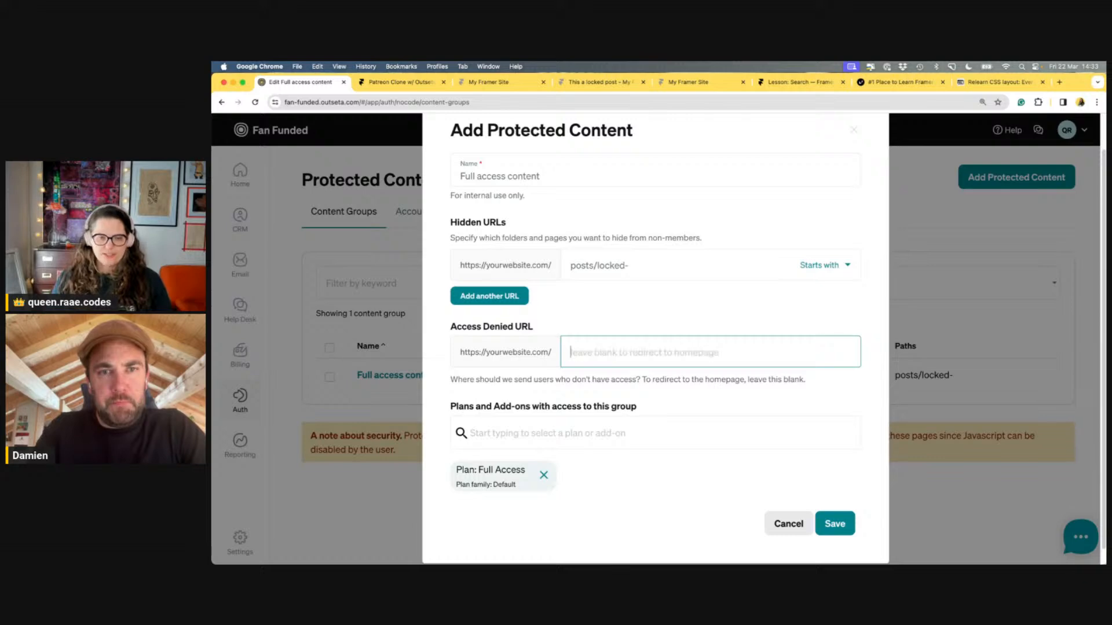
type("upgrade")
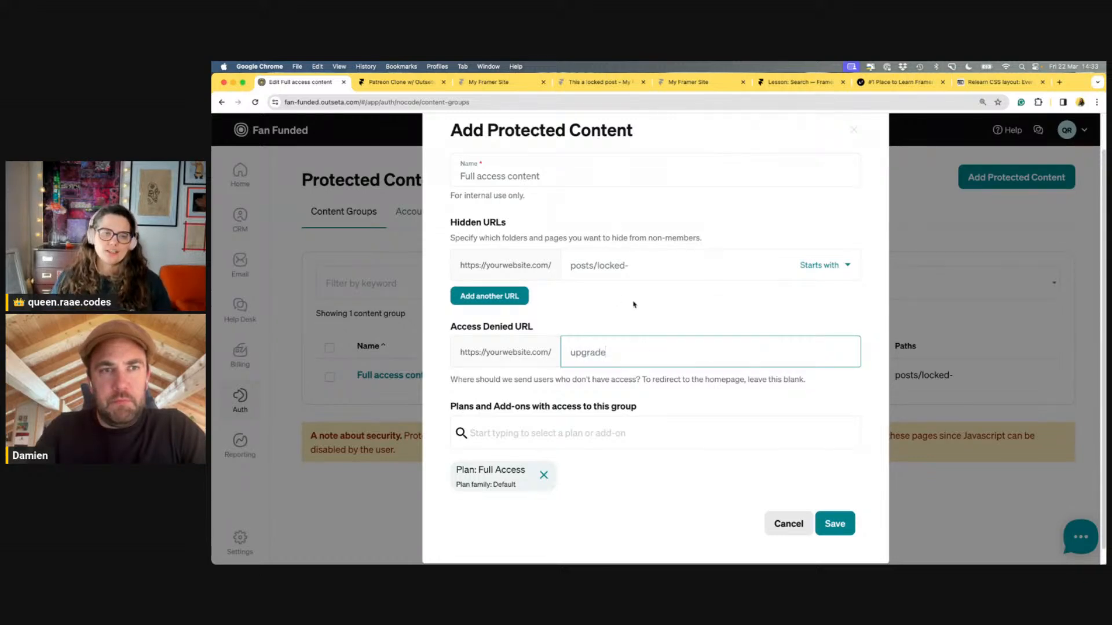
left_click(783, 136)
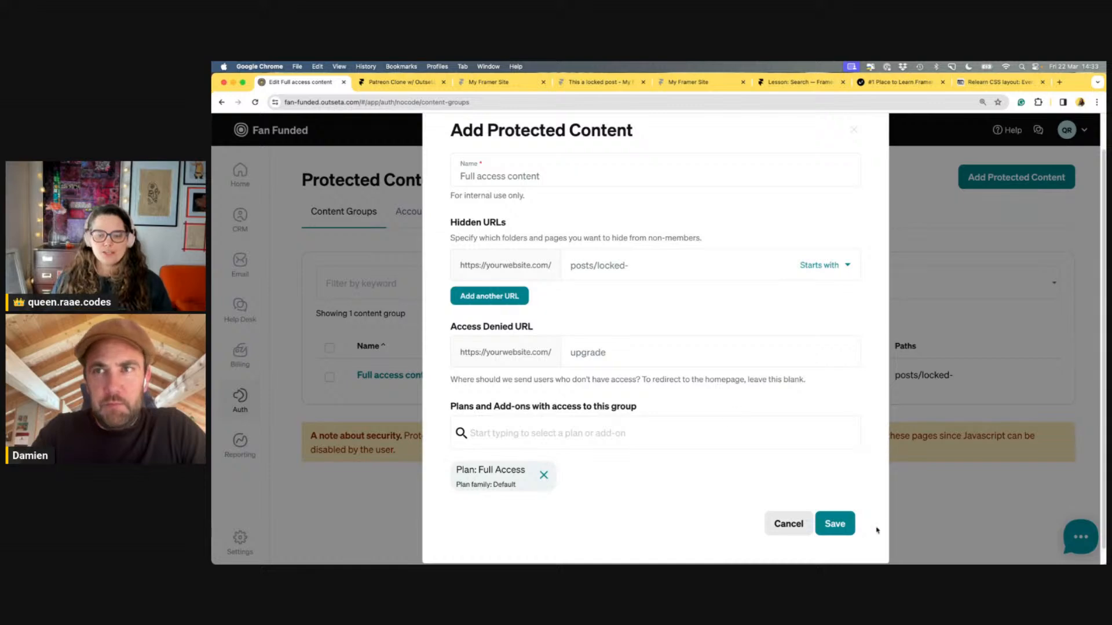
left_click(840, 526)
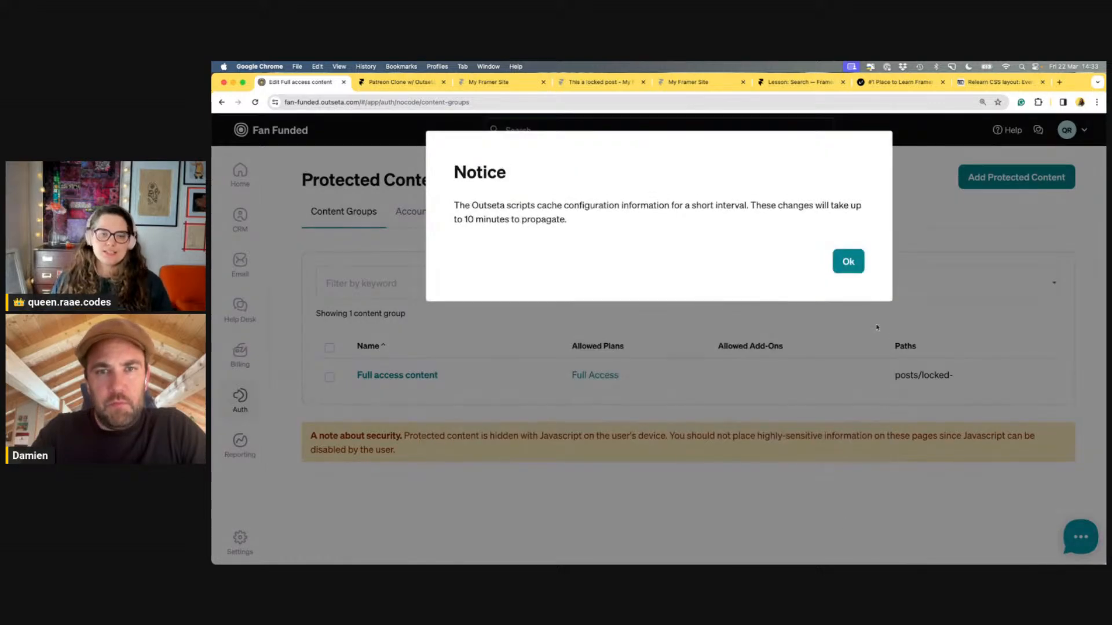
left_click(845, 261)
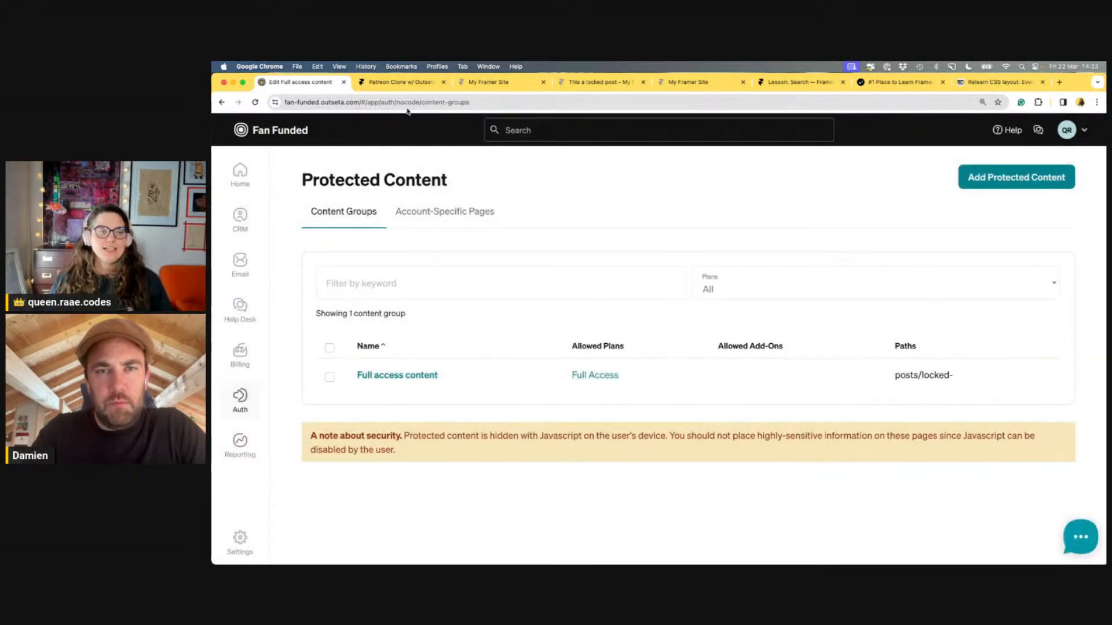
Open Outseta_Overrides.tsx from the Code section of the project's Assets panel
left_click(399, 82)
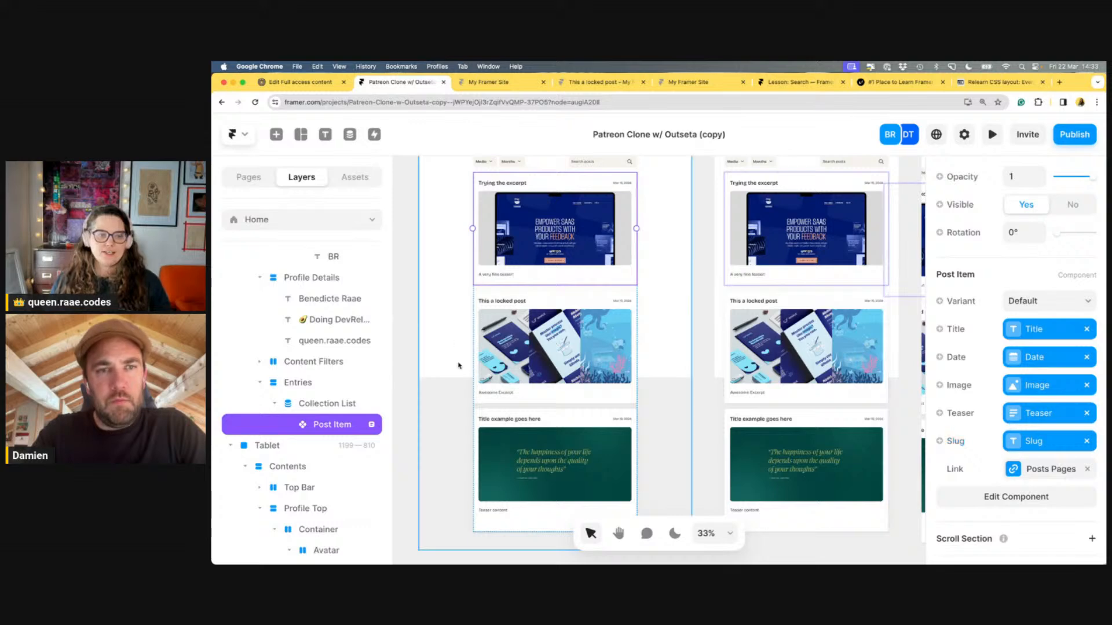
left_click(245, 179)
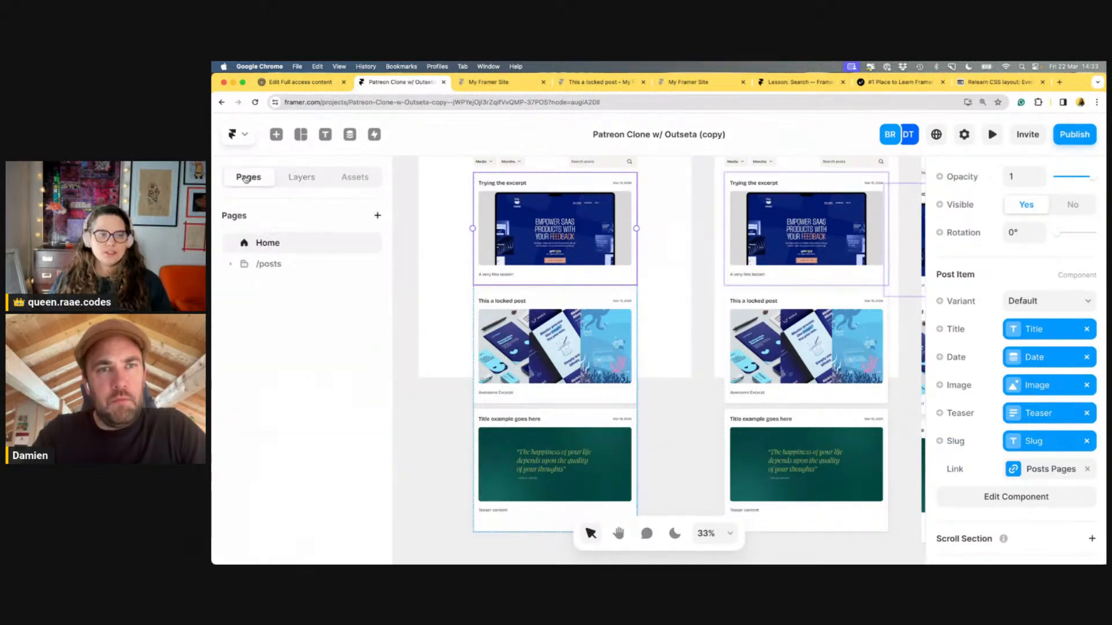
left_click(352, 178)
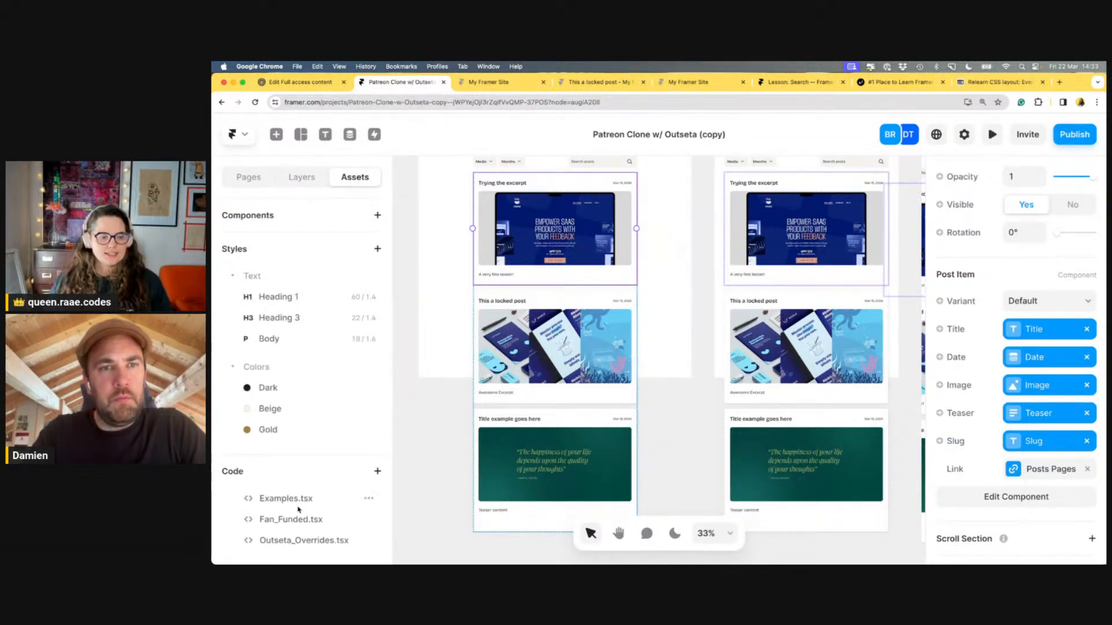
left_click(303, 521)
left_click(296, 543)
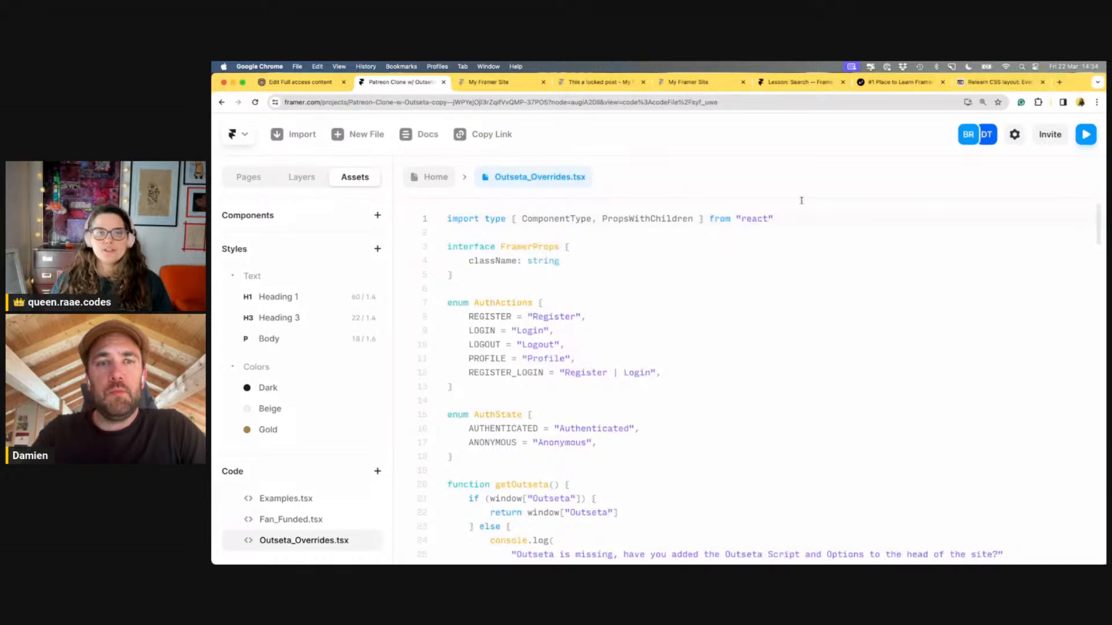
Check the live site, then open Fan_Funded.tsx in the code editor
key("ctrl+Tab")
scroll(992, 278, "up", 10)
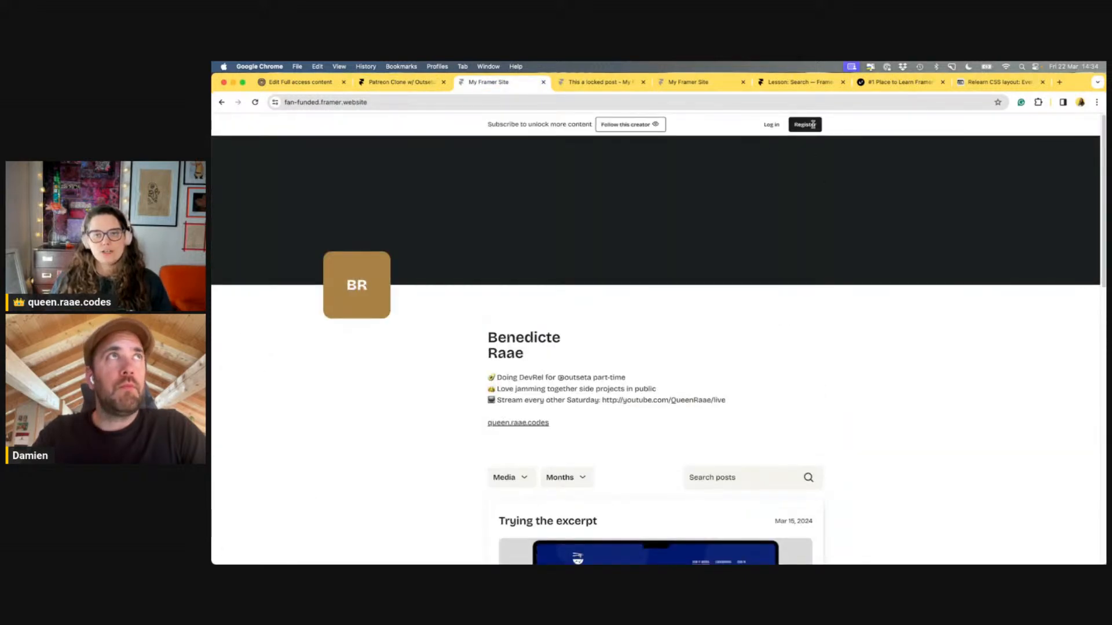
left_click(409, 84)
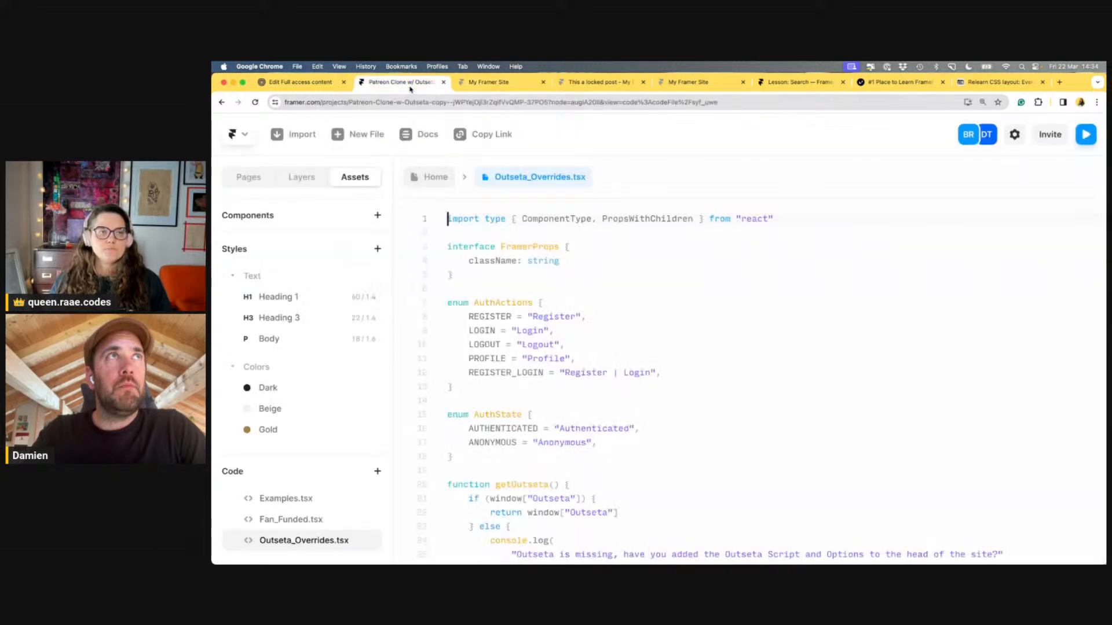
left_click(314, 517)
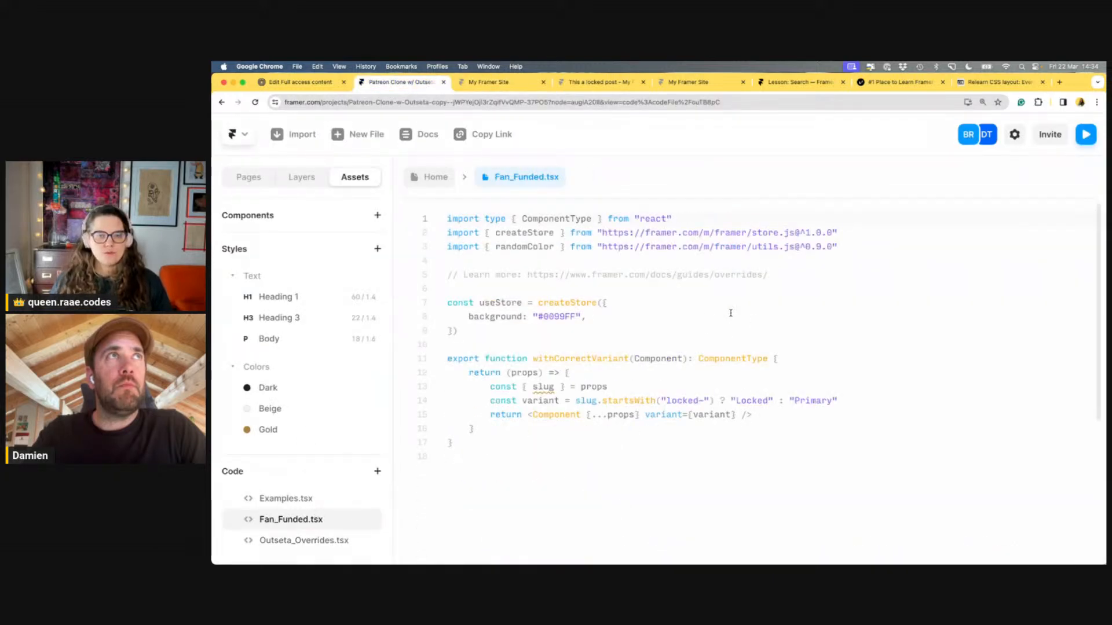
left_click(523, 329)
left_click_drag(523, 329, 423, 317)
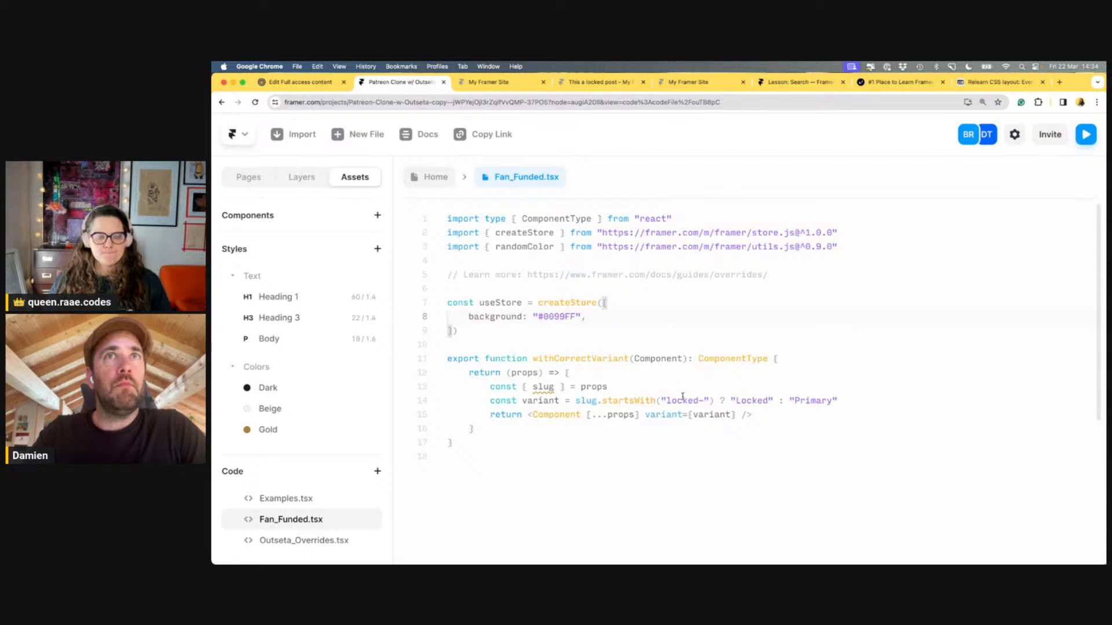
scroll(631, 386, "down", 5)
scroll(648, 348, "up", 3)
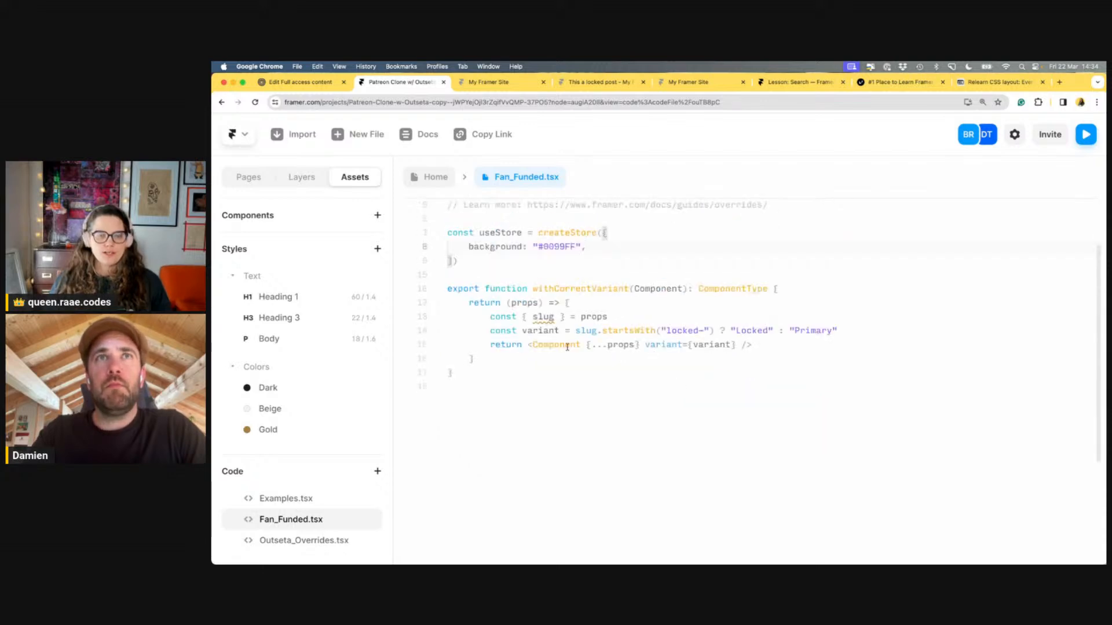
Replace slug with link in withCorrectVariant's destructured props, comparing against the live site
left_click(554, 317)
key("BackSpace")
key("BackSpace")
key("BackSpace")
key("BackSpace")
type("link")
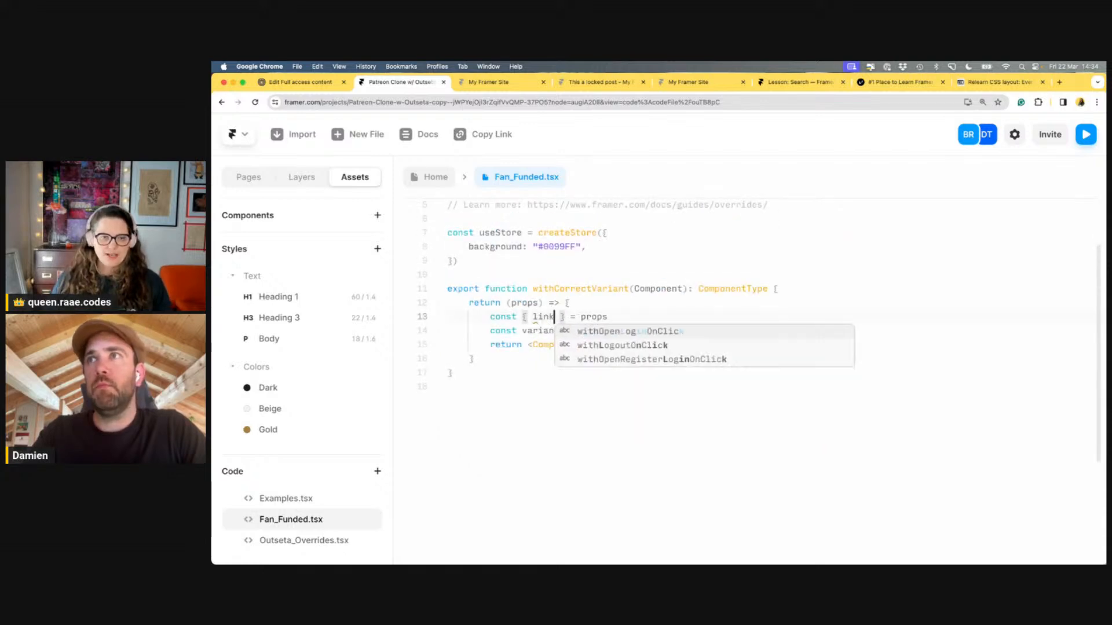
left_click(617, 305)
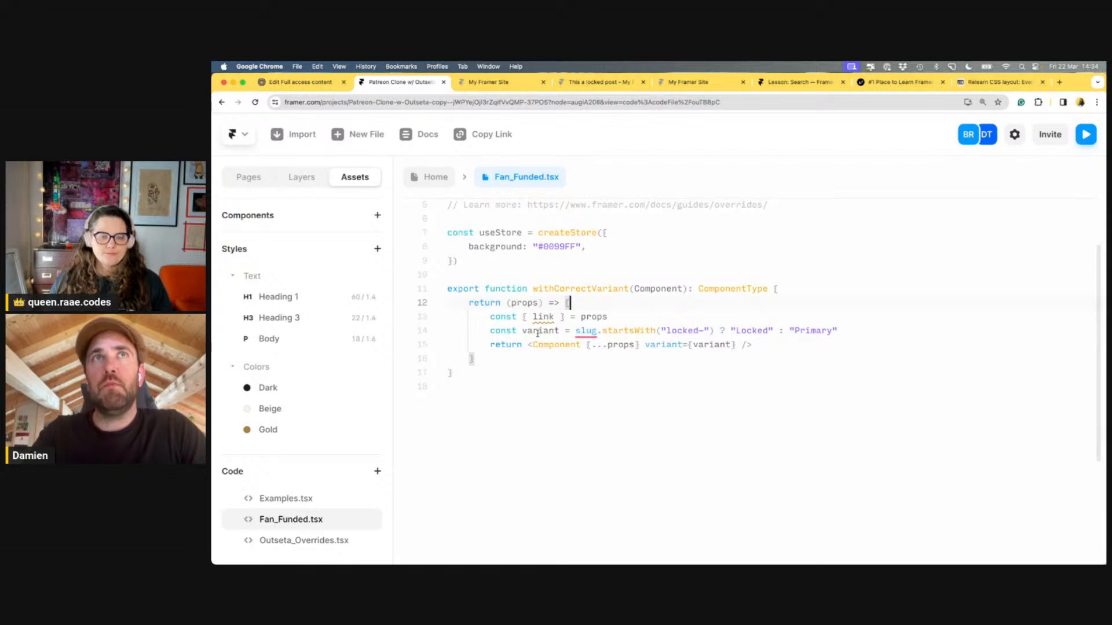
left_click(631, 322)
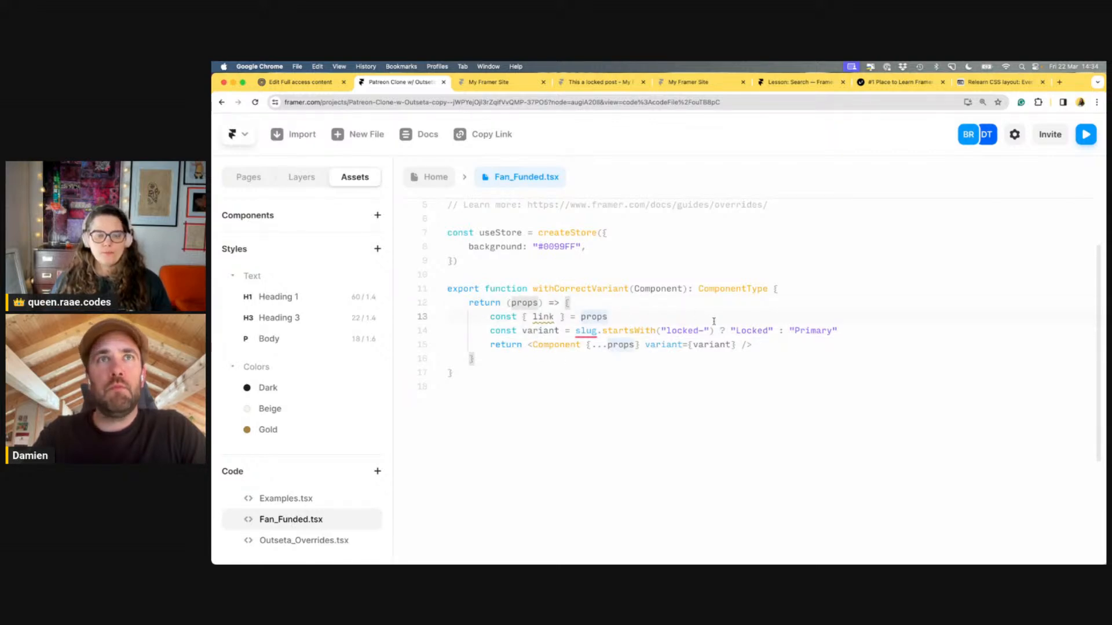
scroll(712, 318, "down", 2)
scroll(714, 321, "up", 2)
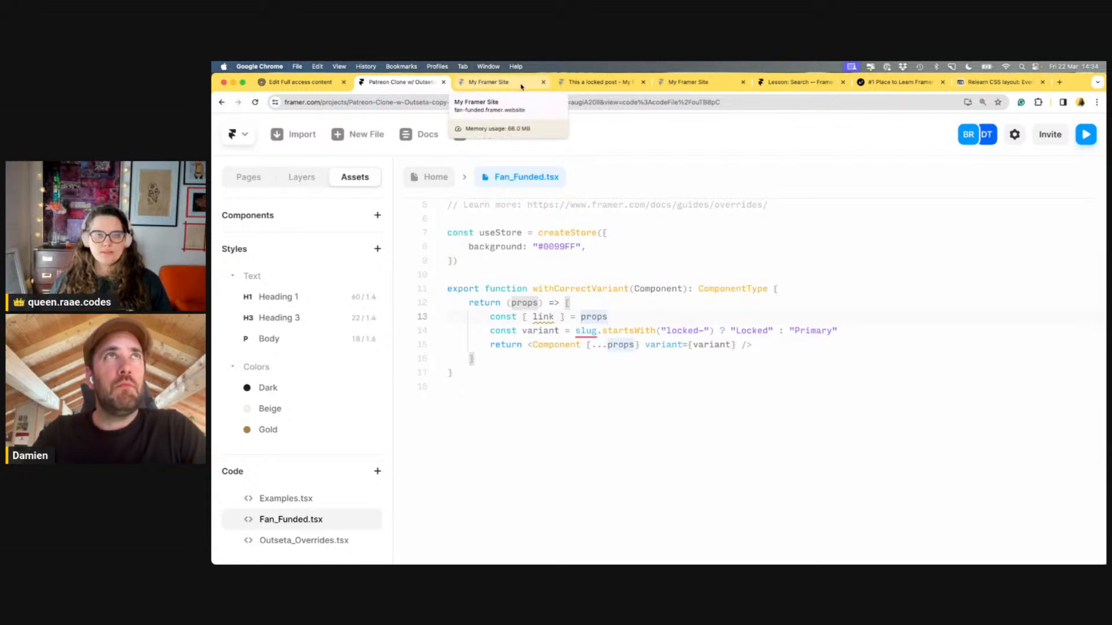
left_click(522, 87)
scroll(720, 267, "down", 5)
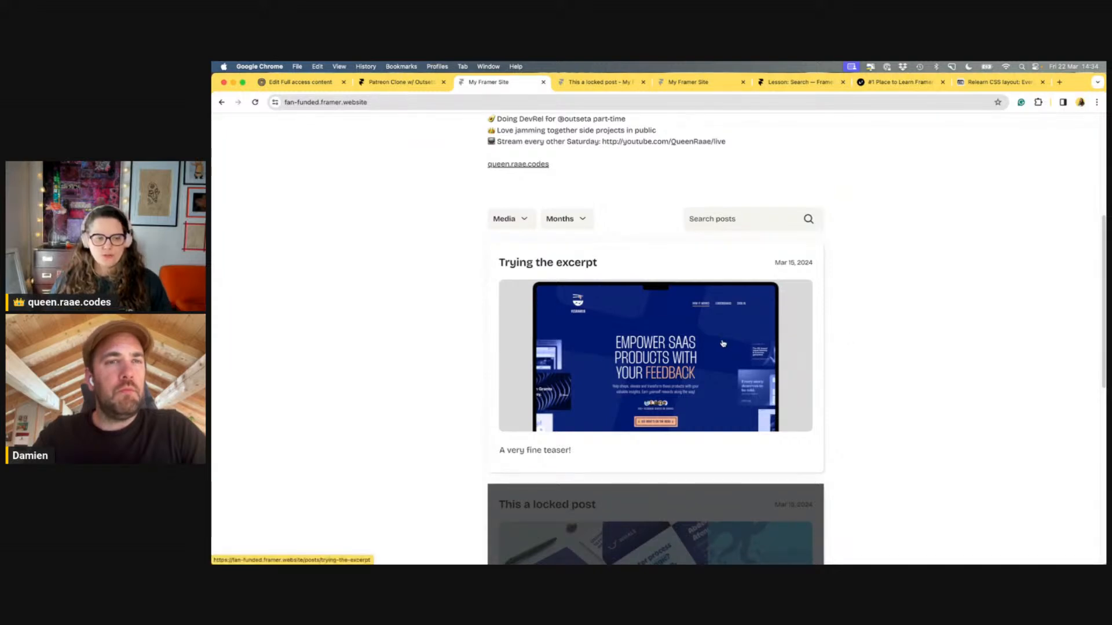
left_click(398, 82)
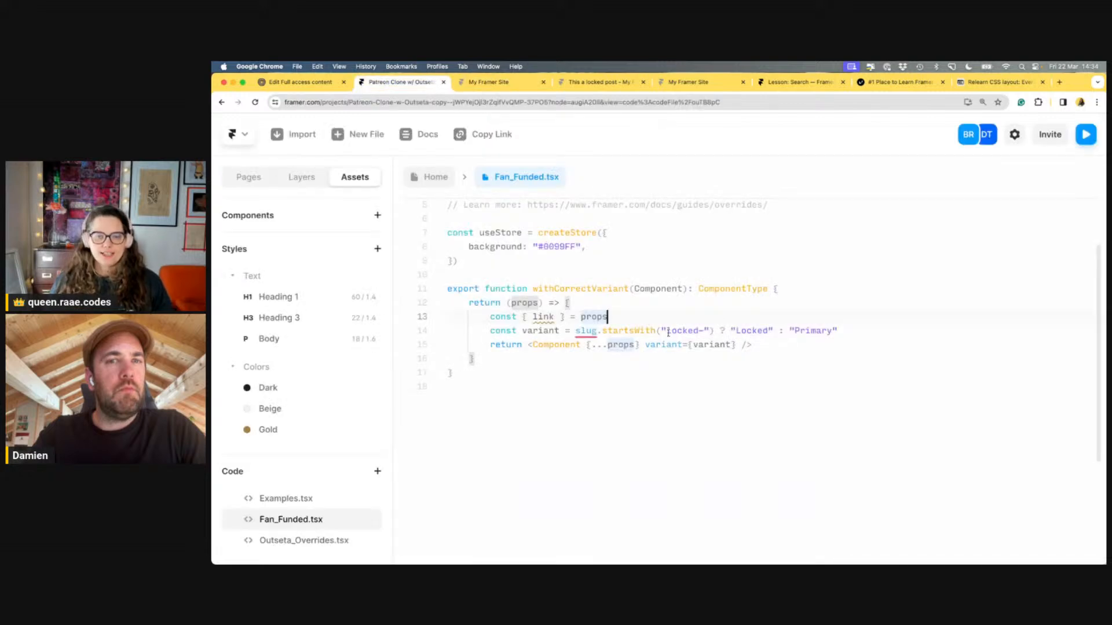
Add comments noting to check whether the link's path portion starts with a prefix
key("Return")
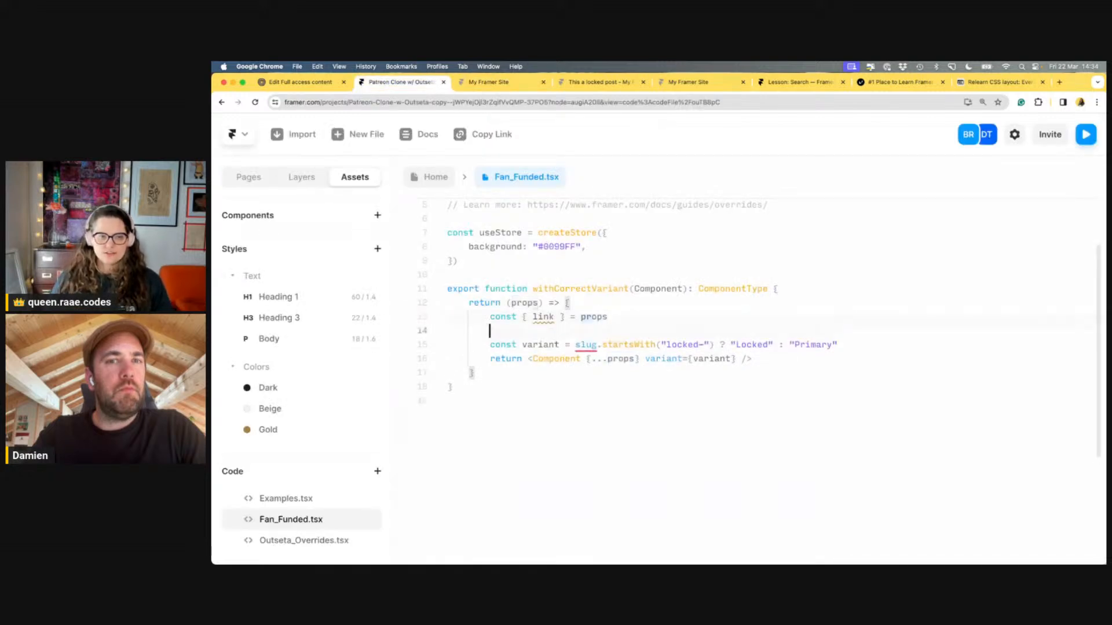
key("super+equal")
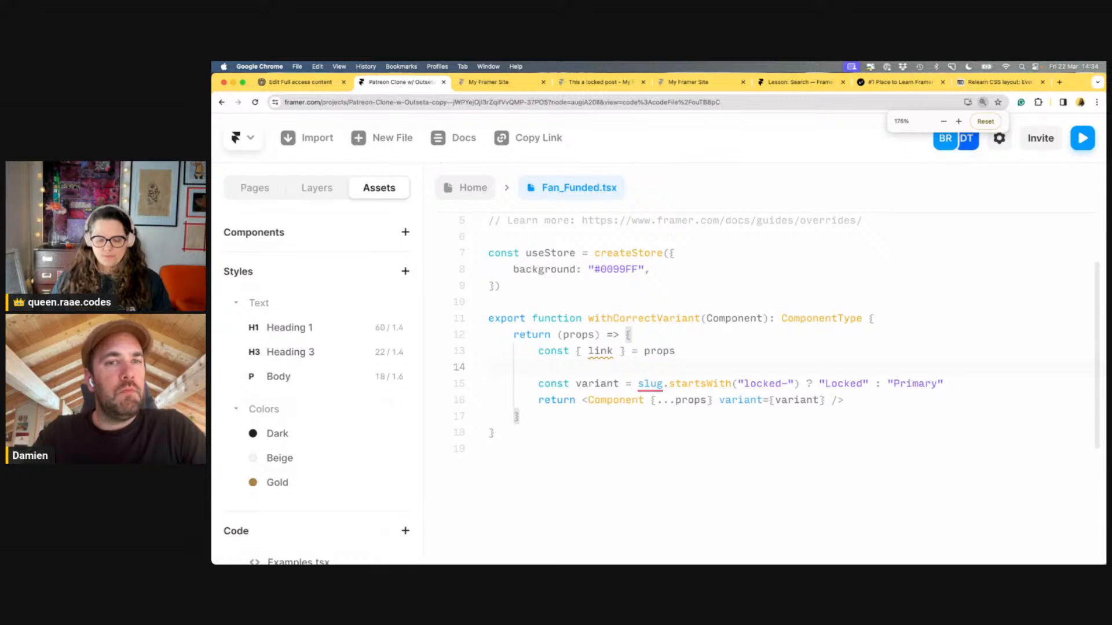
type("// We")
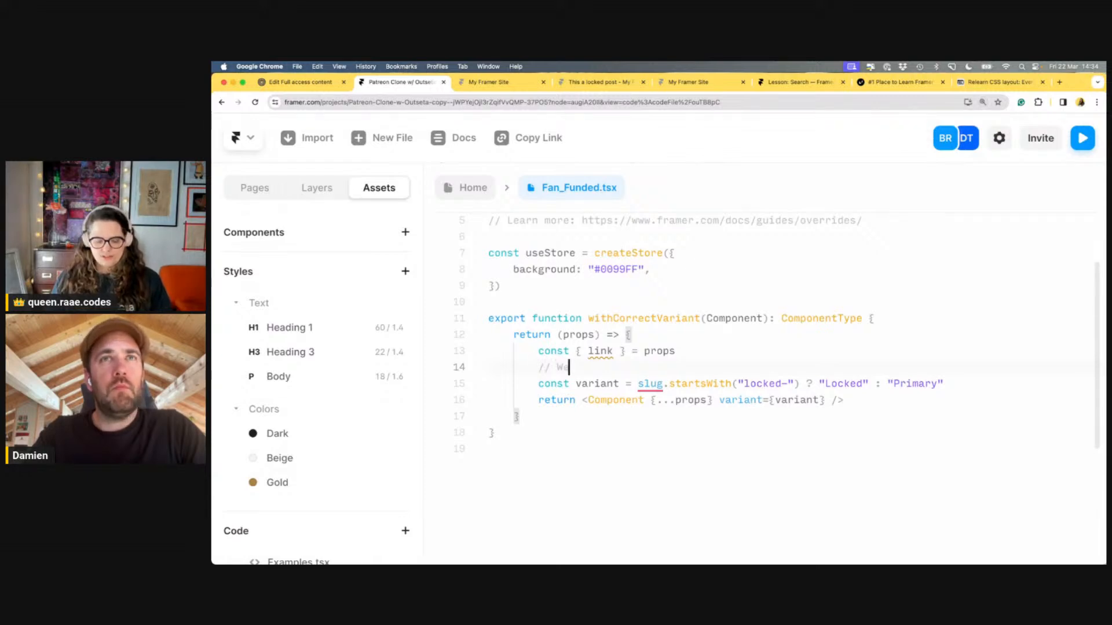
key("BackSpace")
key("BackSpace")
type("Cha")
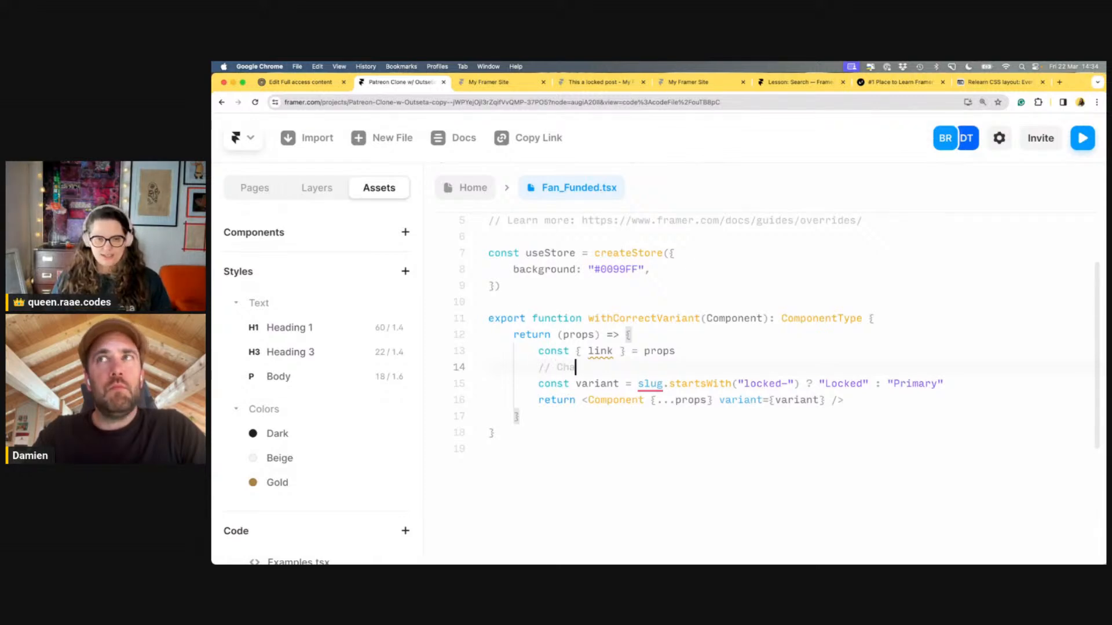
key("BackSpace")
type("eck if the p")
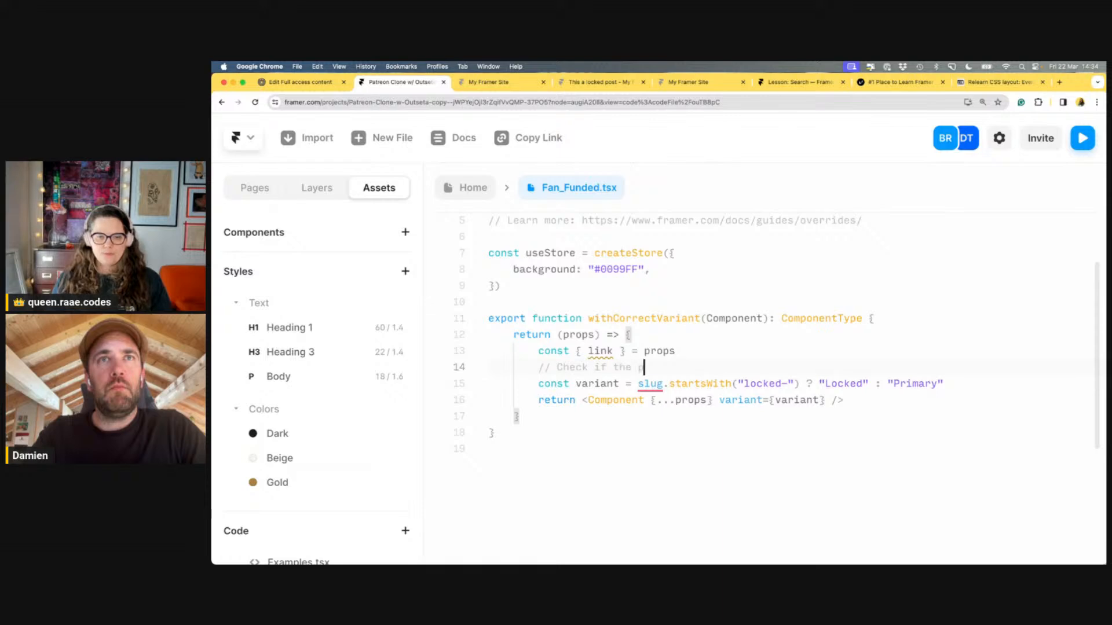
type("ath portion of the link")
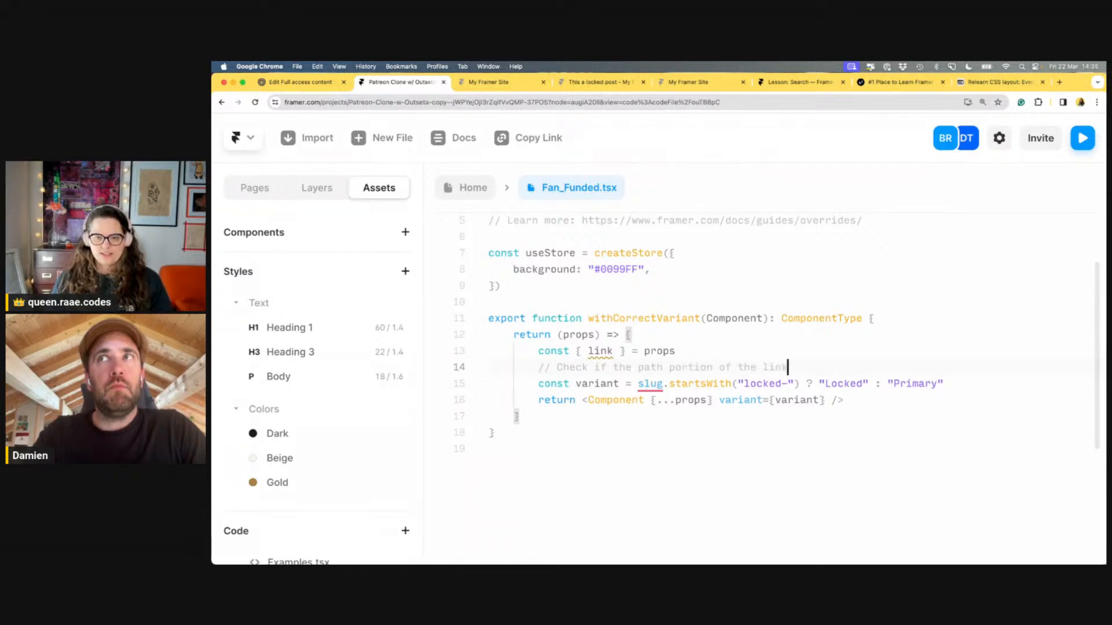
key("Return")
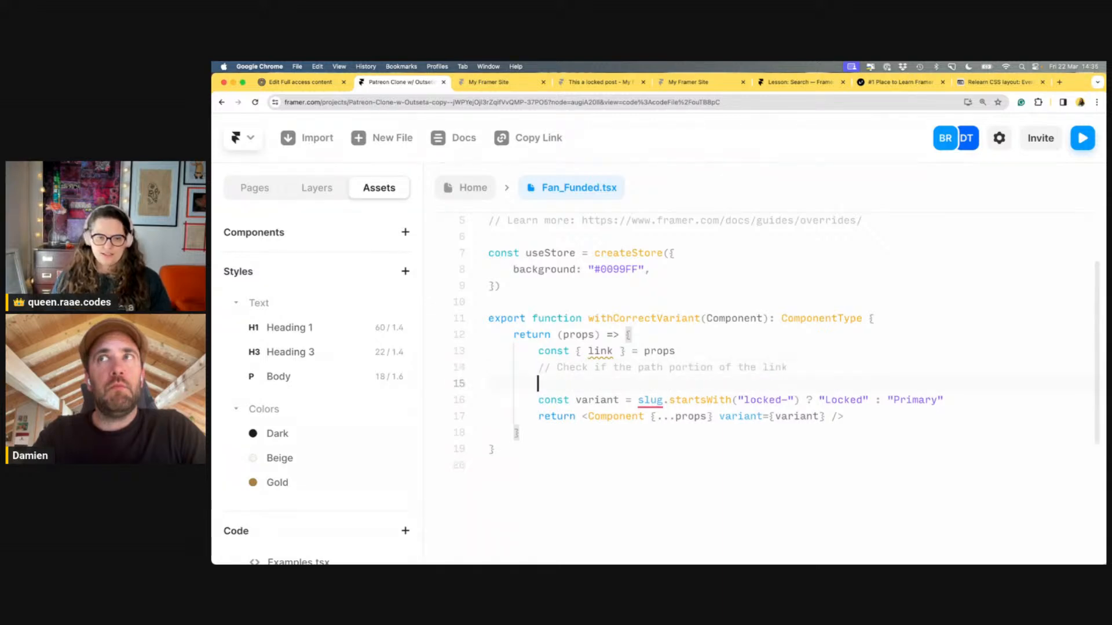
type("// starts with ")
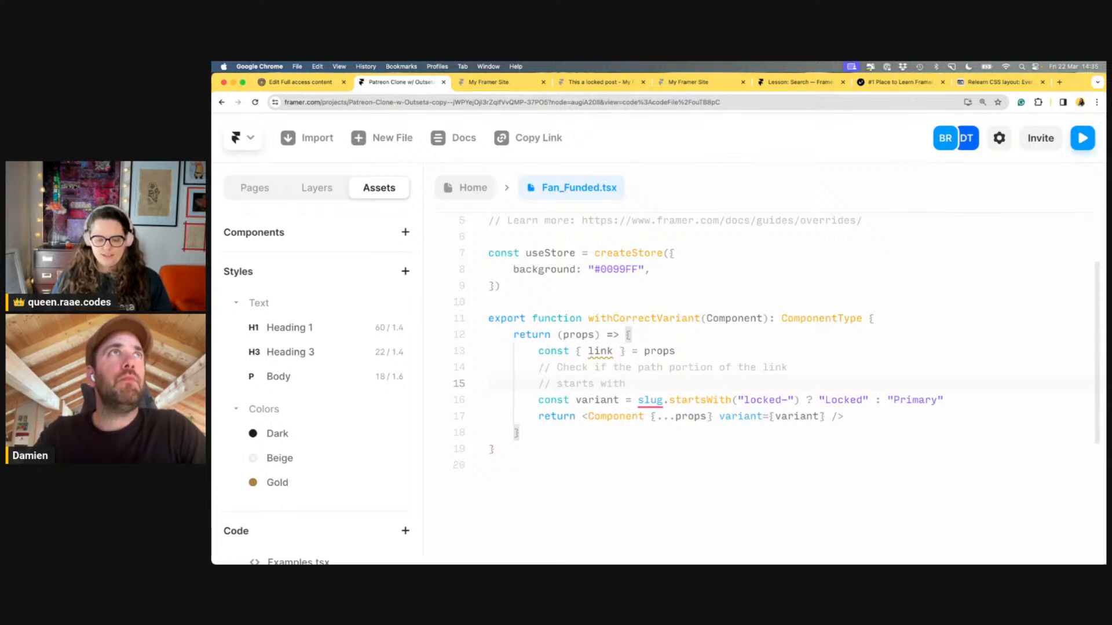
type("\"\"")
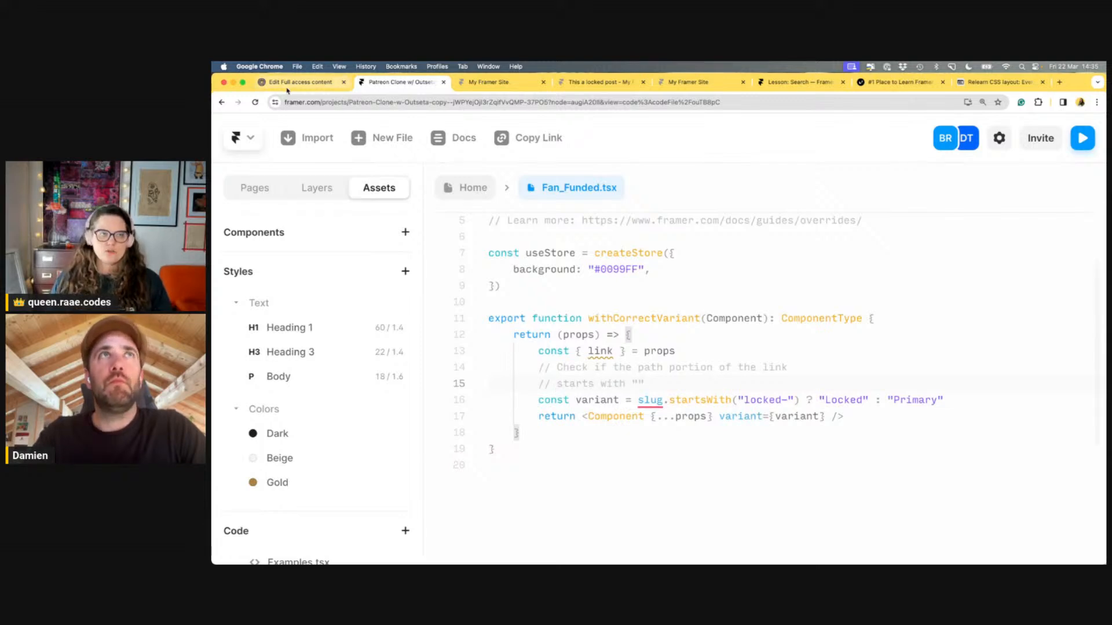
Copy the posts/locked- path from Outseta's Full access content group into the comment
left_click(300, 82)
left_click(413, 375)
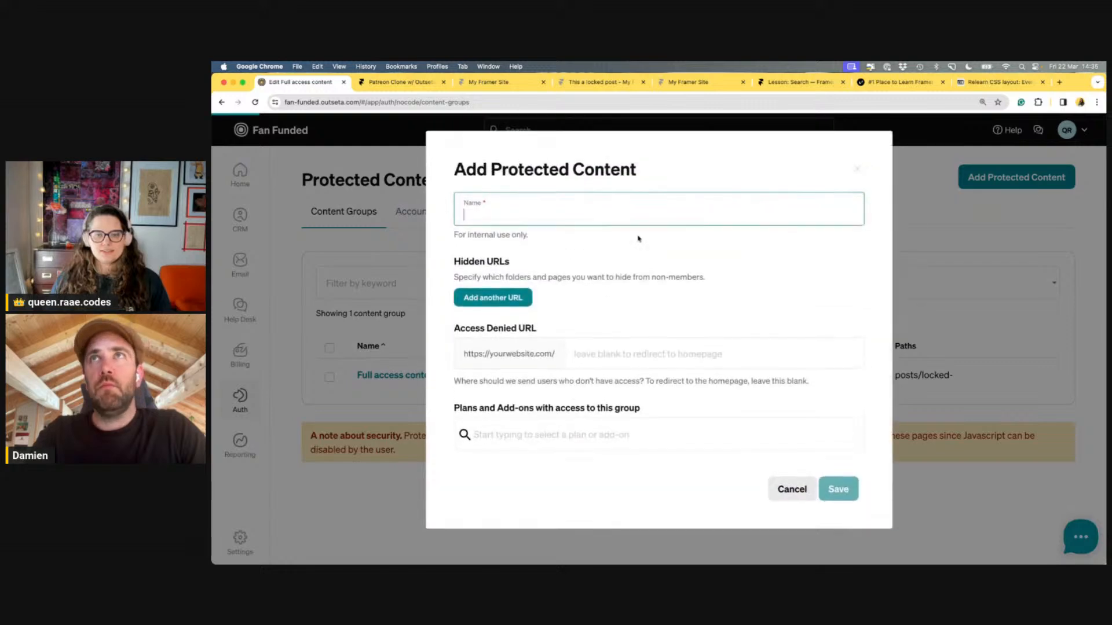
triple_click(637, 310)
key("super+c")
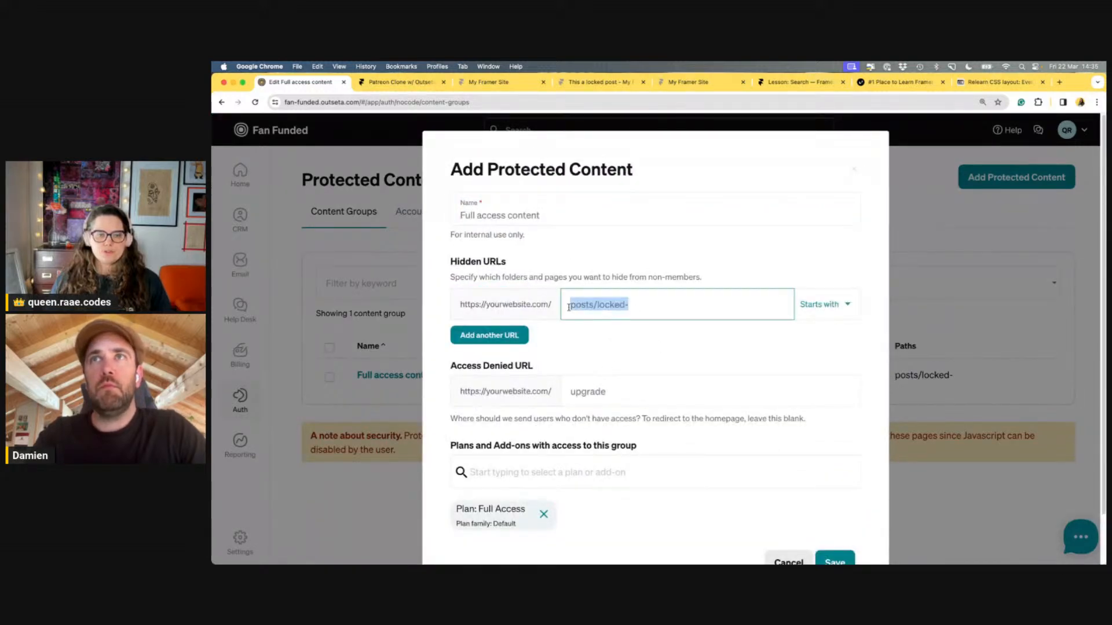
left_click(400, 82)
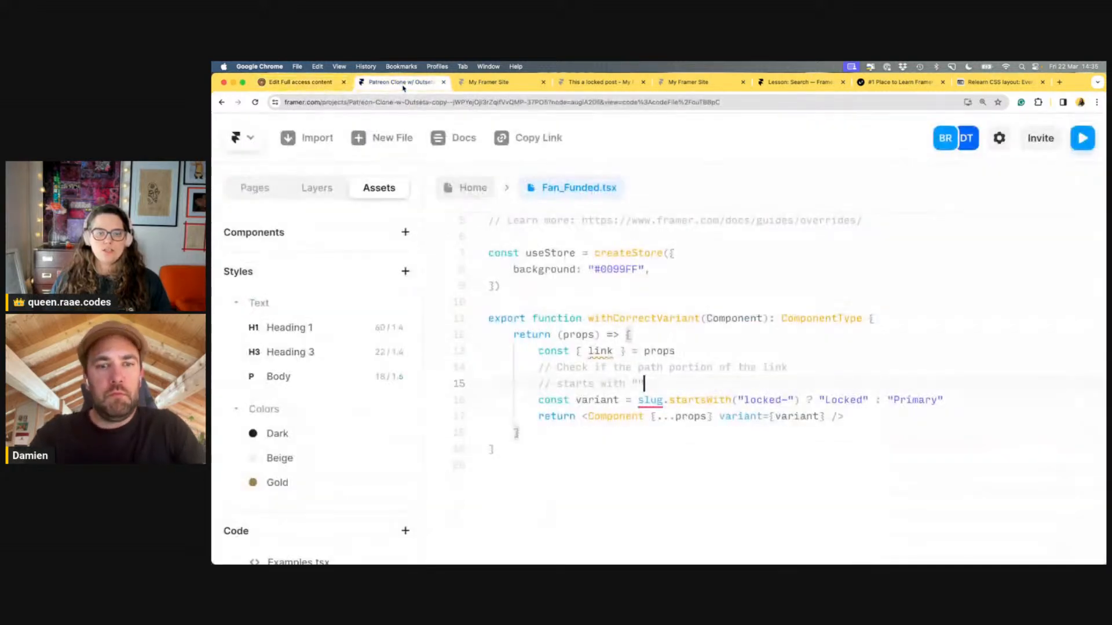
key("super+v")
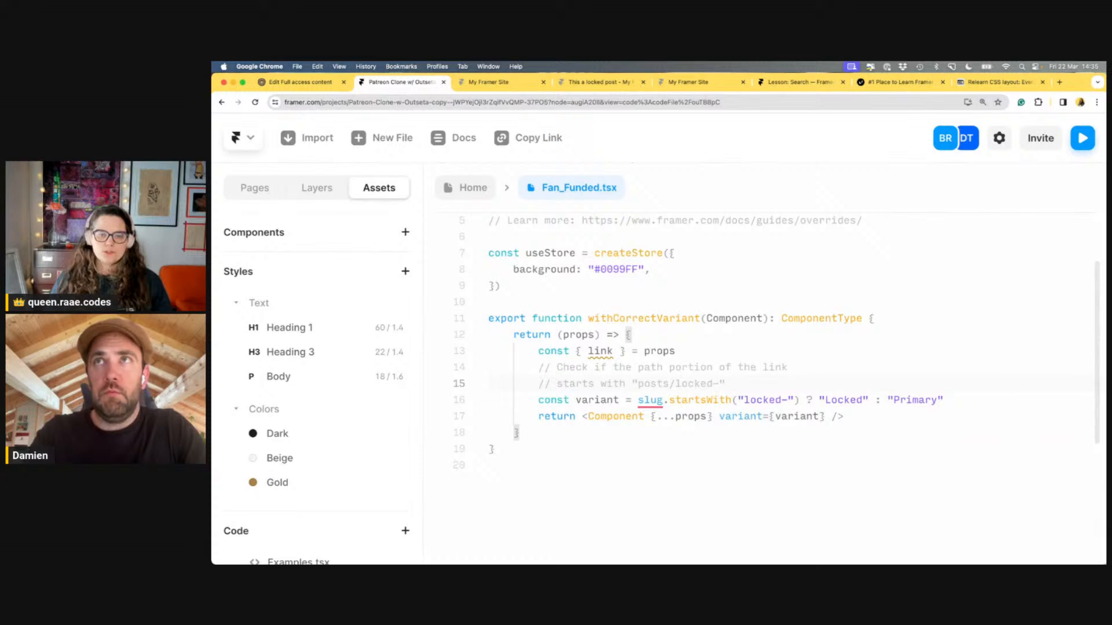
scroll(733, 383, "down", 2)
left_click(783, 301)
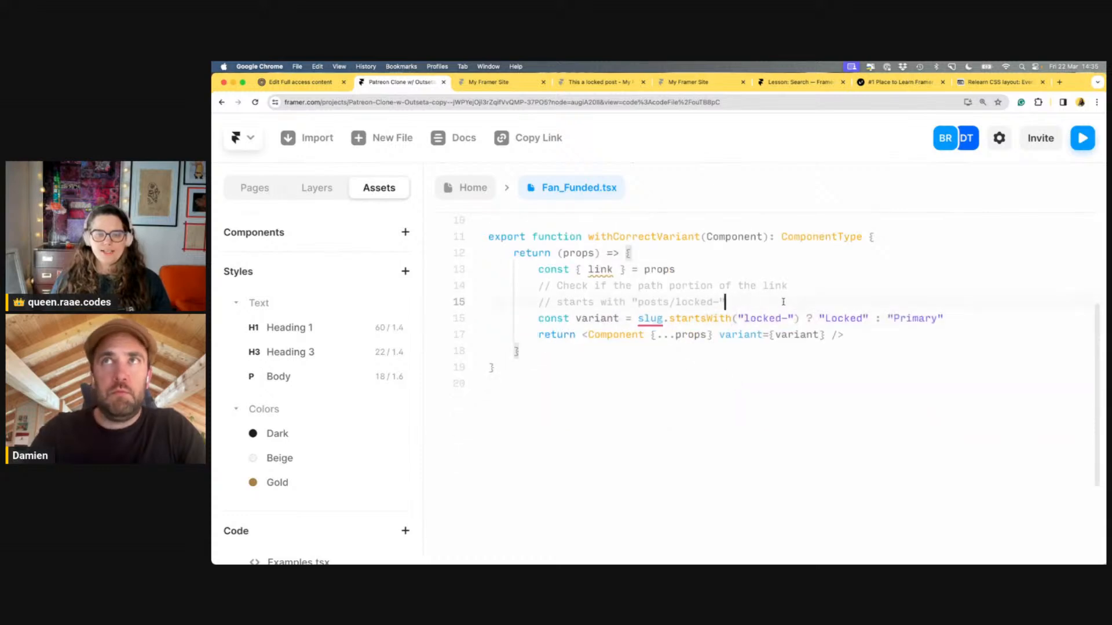
key("Return")
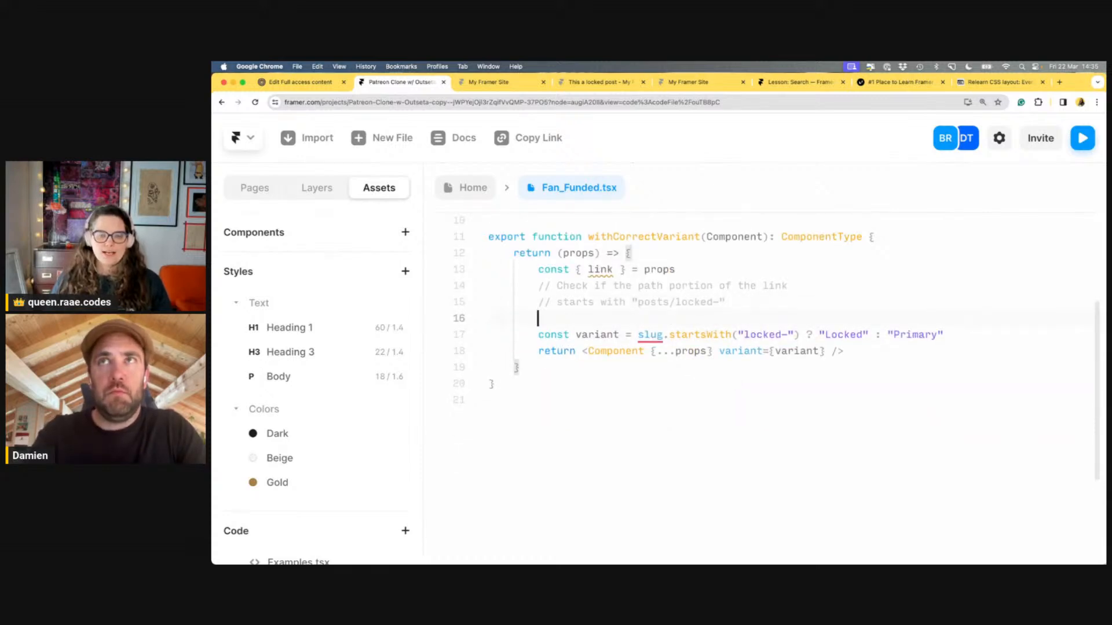
Change the props destructuring on line 13 to 'slug, link'
left_click(612, 270)
mouse_move(596, 270)
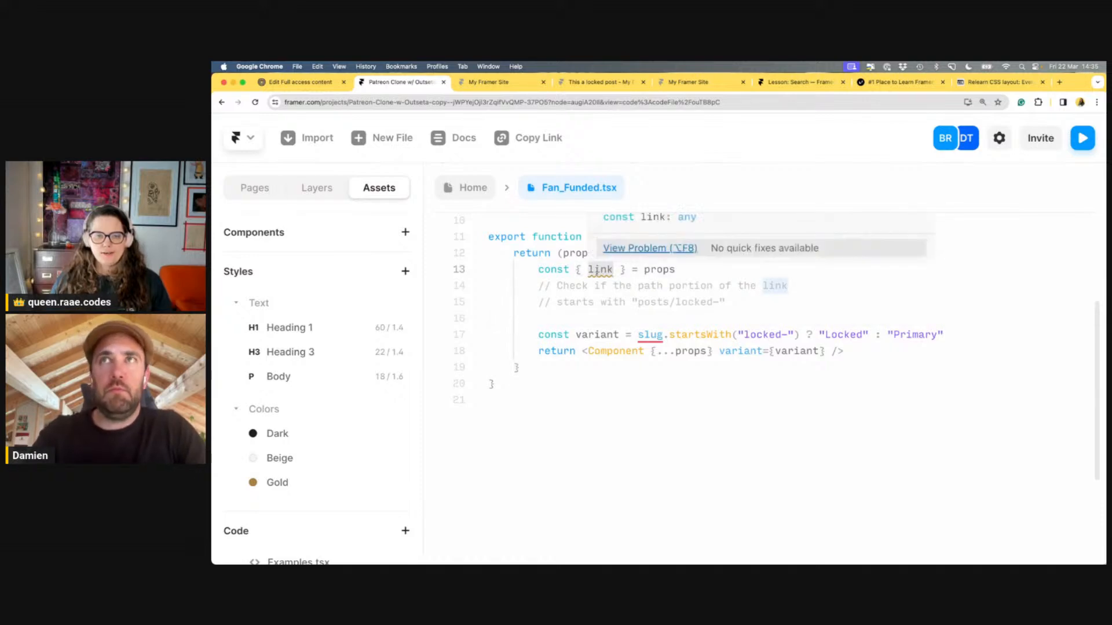
left_click(717, 321)
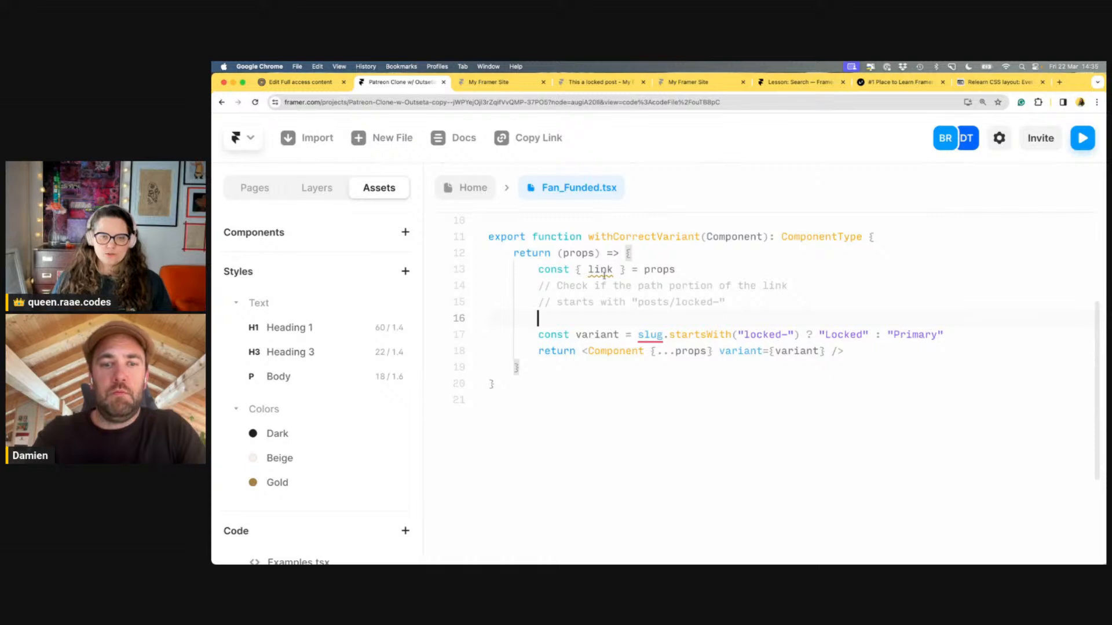
double_click(600, 269)
type("slug, ")
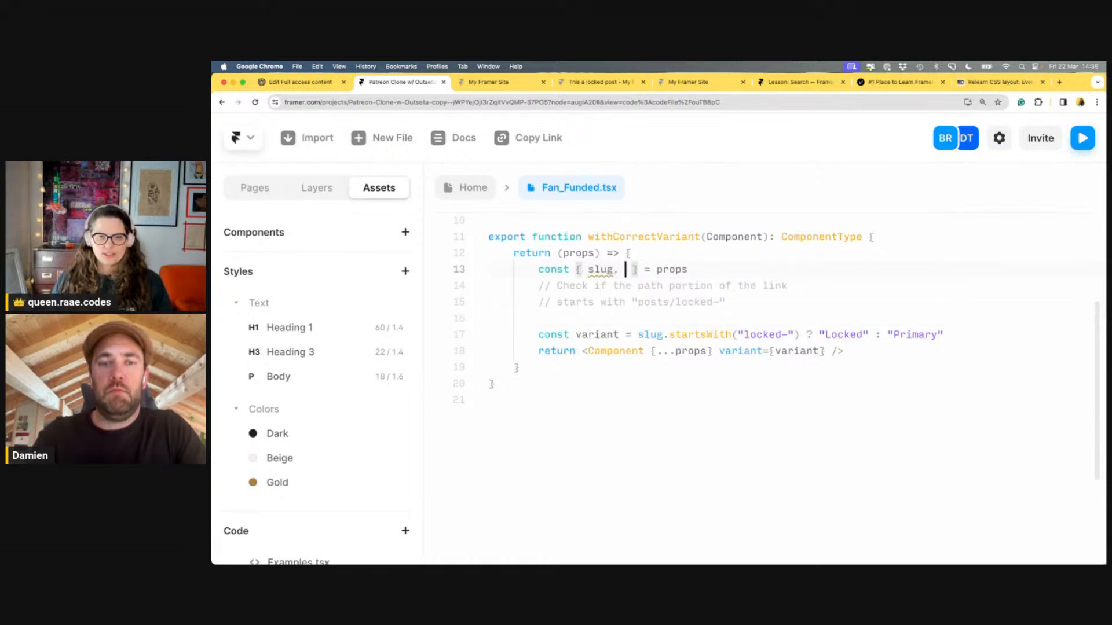
type("link")
key("Escape")
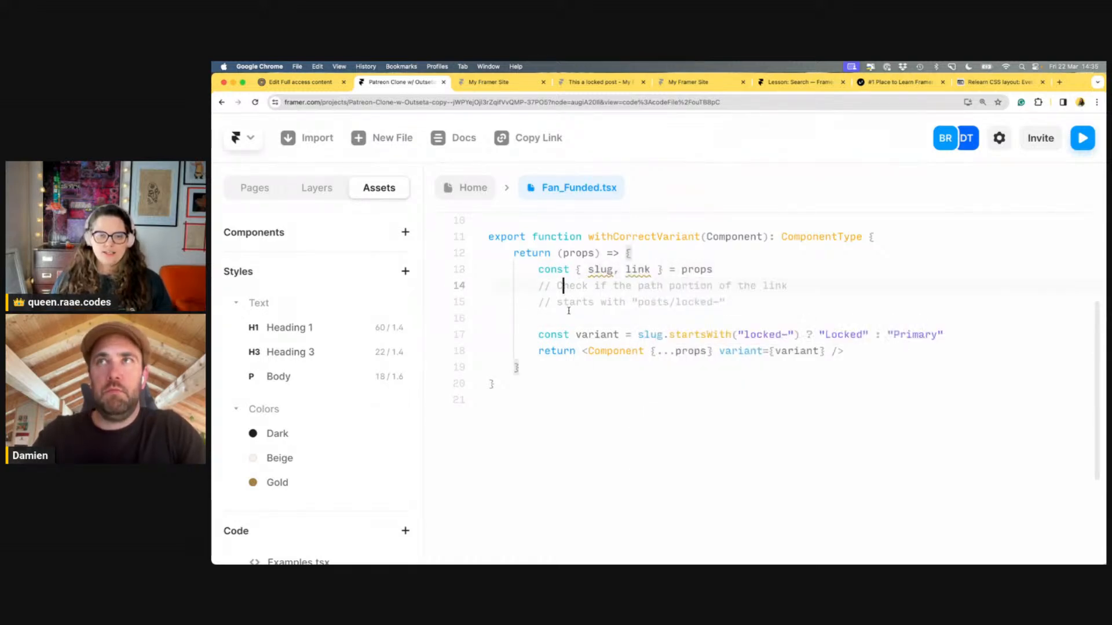
Add a console.log({ link }) line above the variant check and save
left_click(583, 318)
key("Tab")
key("Tab")
type("c")
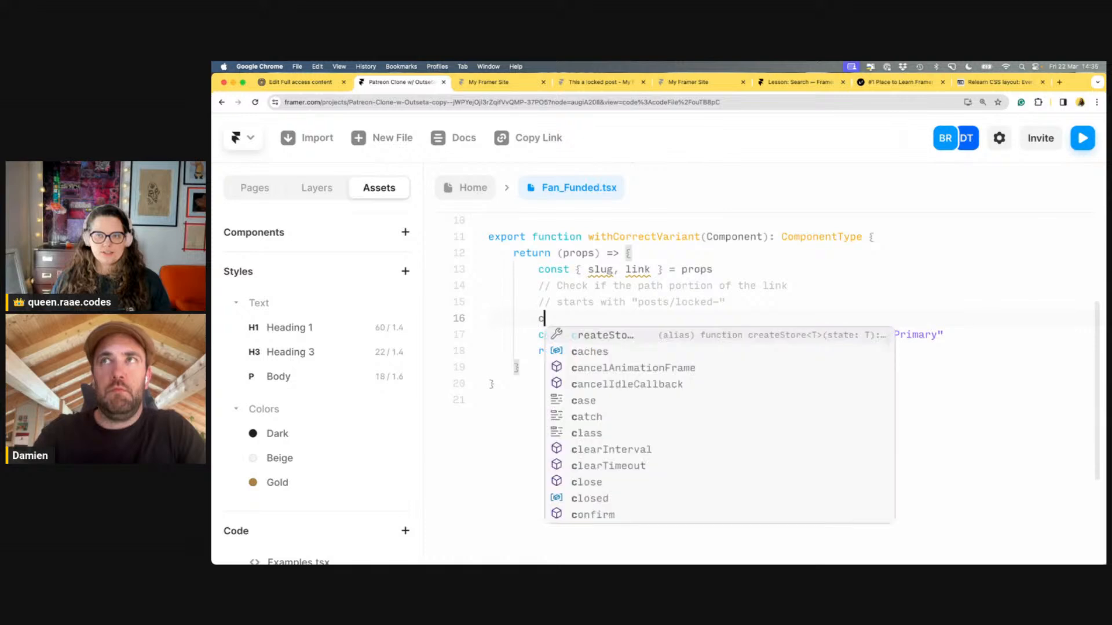
type("onsole.log(link")
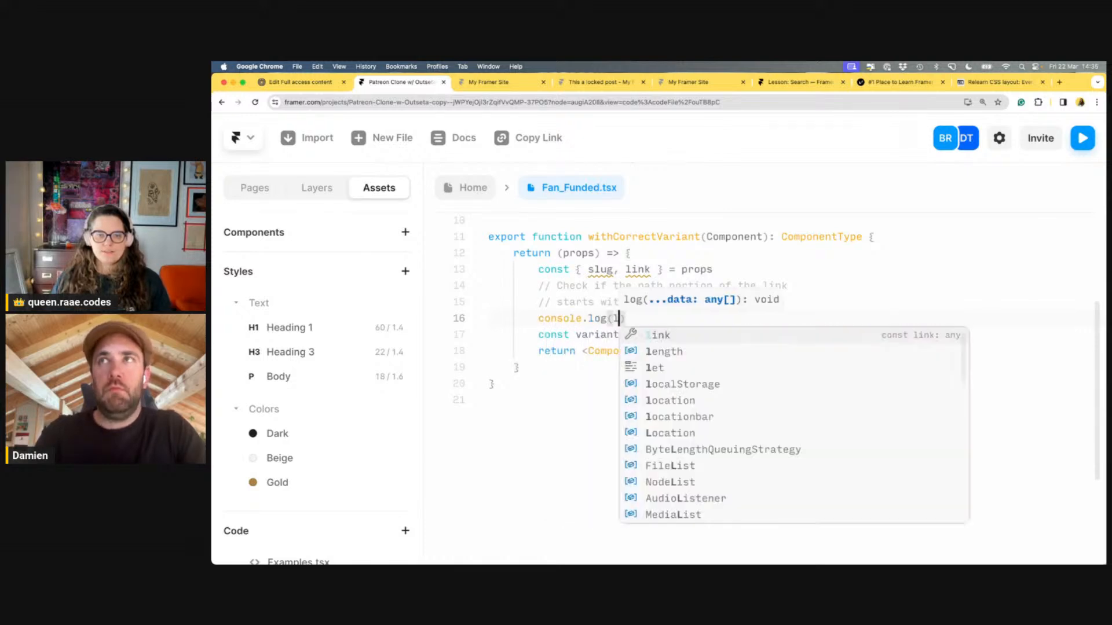
left_click(555, 301)
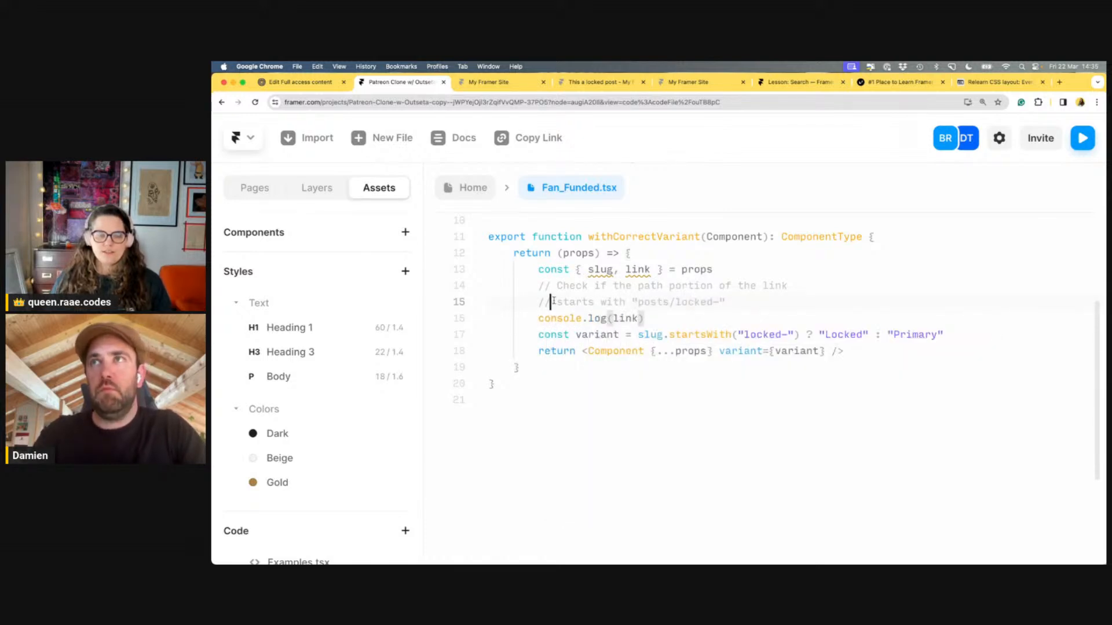
left_click(625, 318)
key("Right")
key("Right")
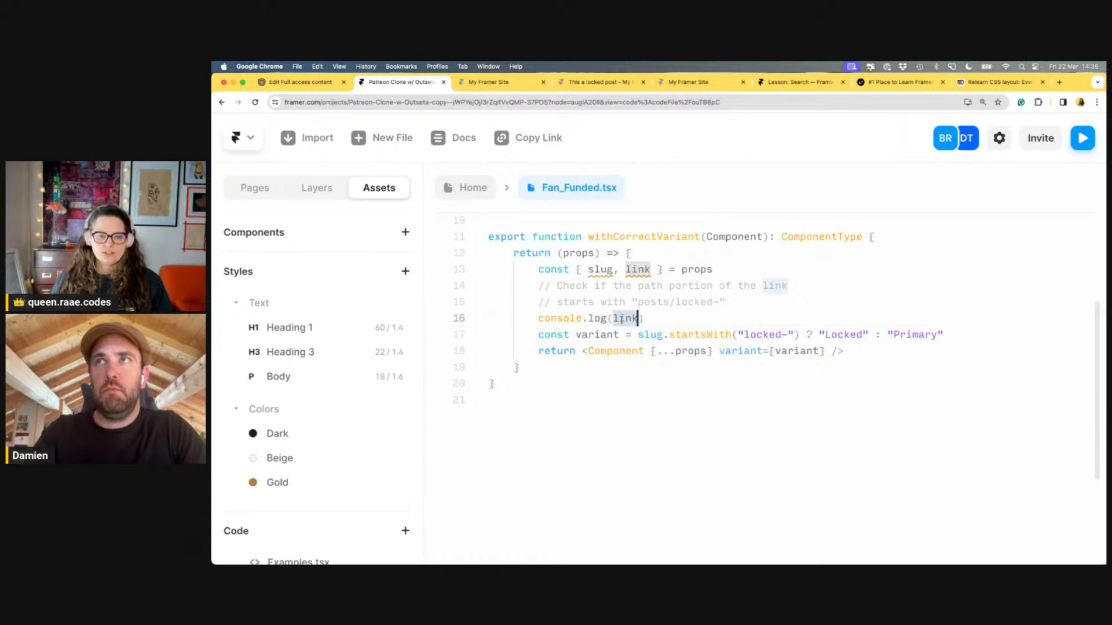
double_click(622, 319)
key("braceleft")
key("cmd+s")
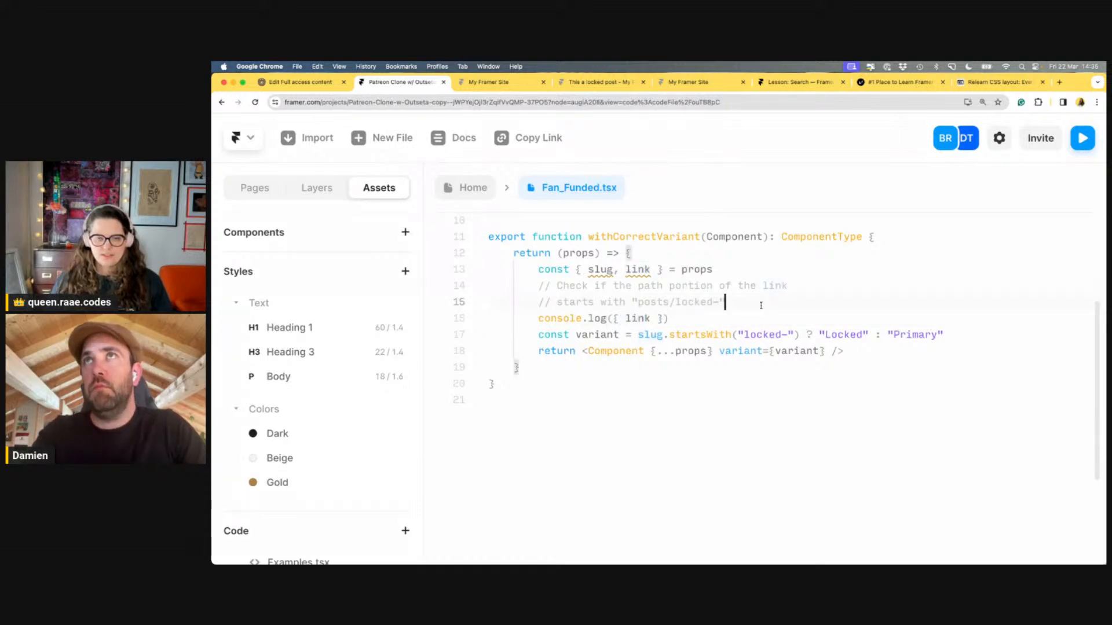
left_click(757, 316)
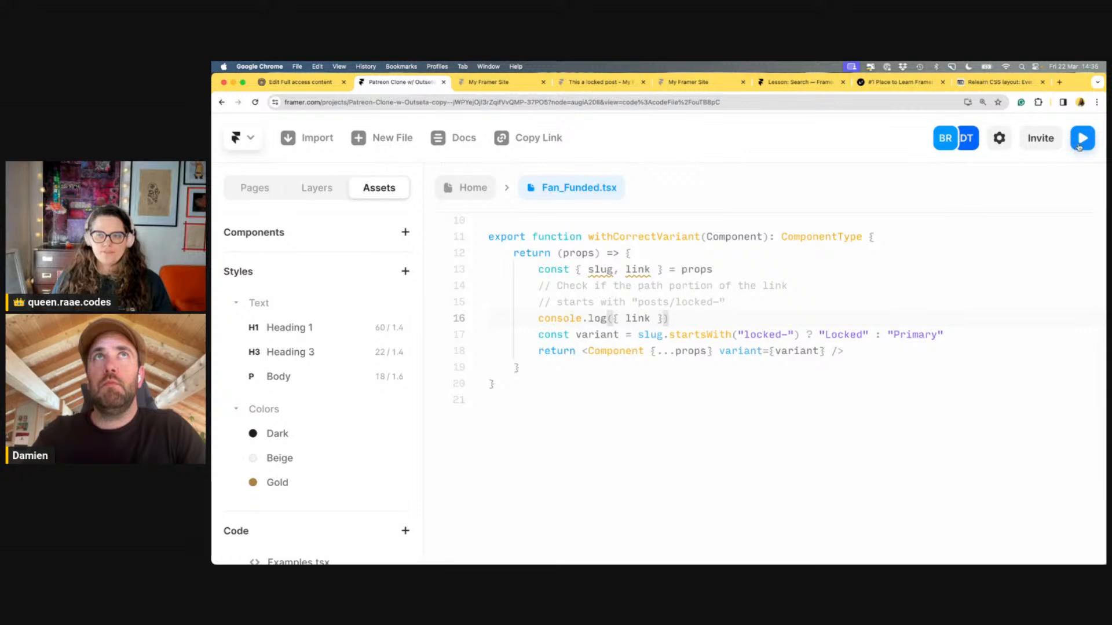
Preview the code on the last Post Item component, showing Jan 1, 1970 and Teaser content
left_click(1077, 147)
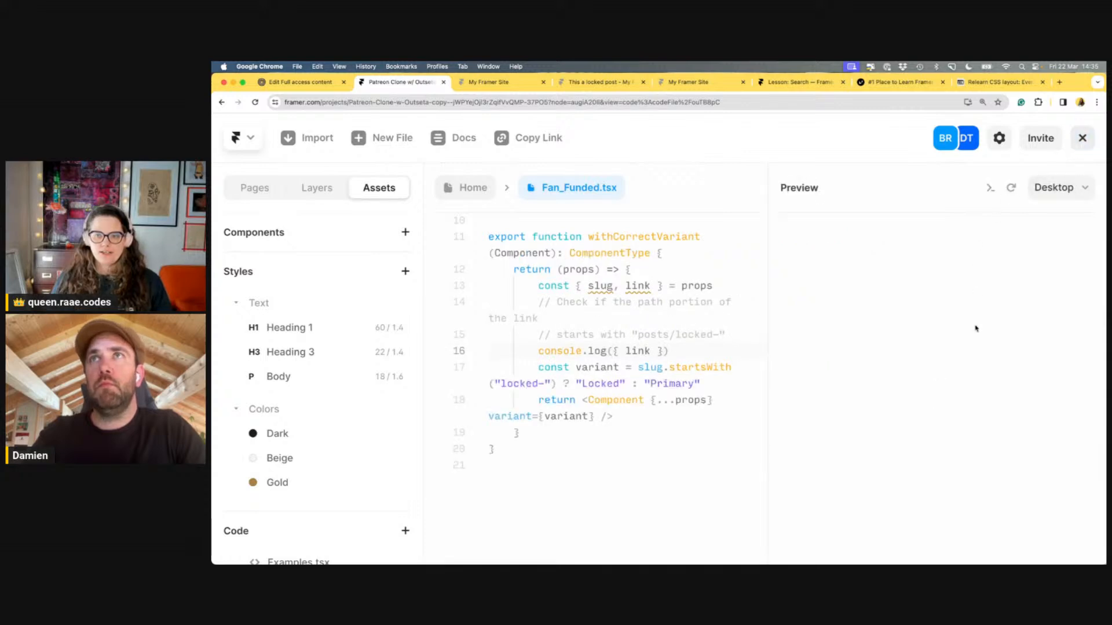
left_click(1056, 191)
left_click(1056, 196)
left_click(1054, 188)
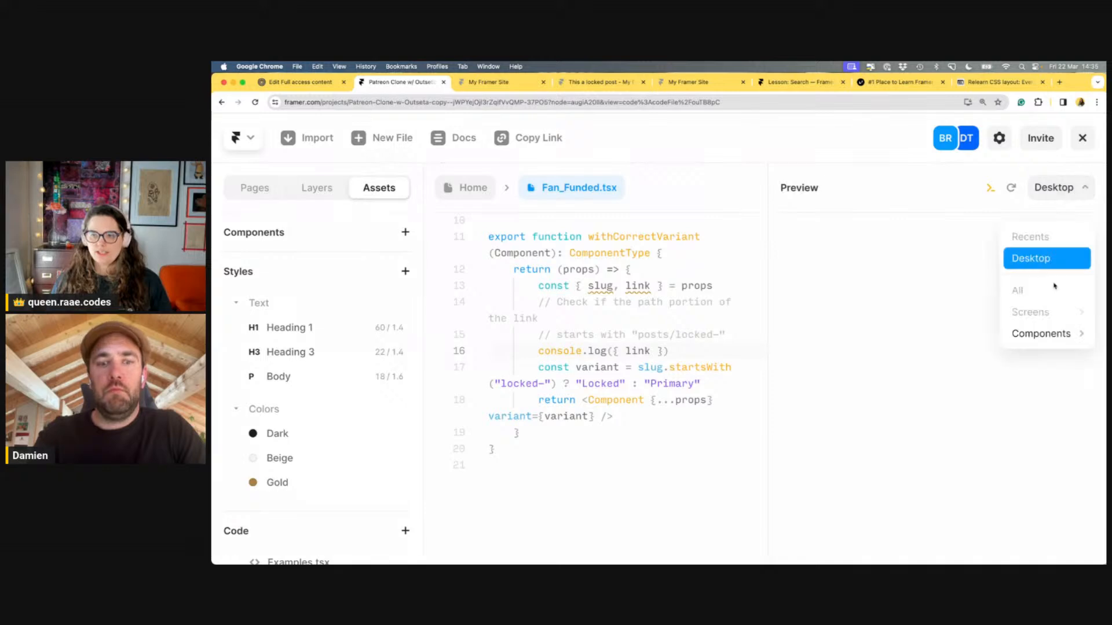
mouse_move(1042, 330)
left_click(989, 354)
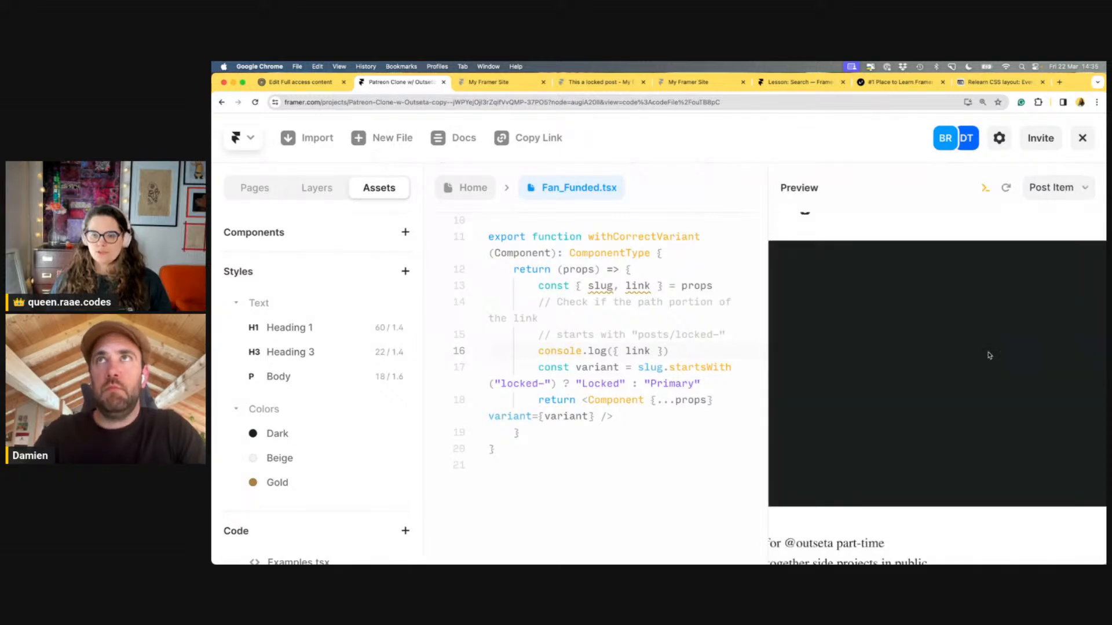
left_click(1055, 188)
left_click(1055, 187)
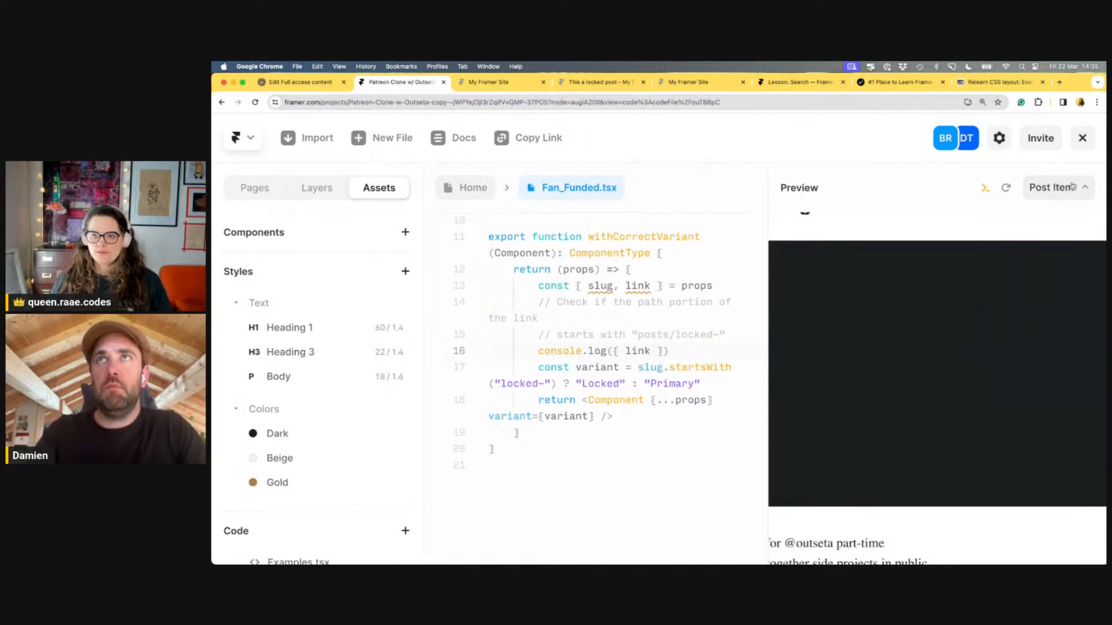
left_click(1055, 188)
mouse_move(1061, 364)
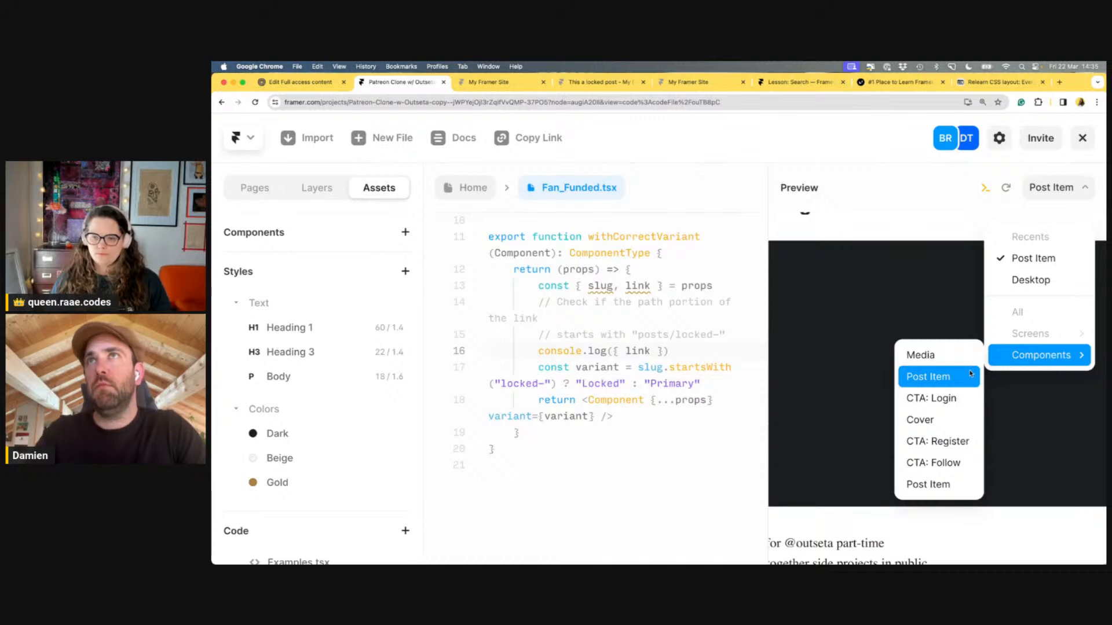
left_click(936, 484)
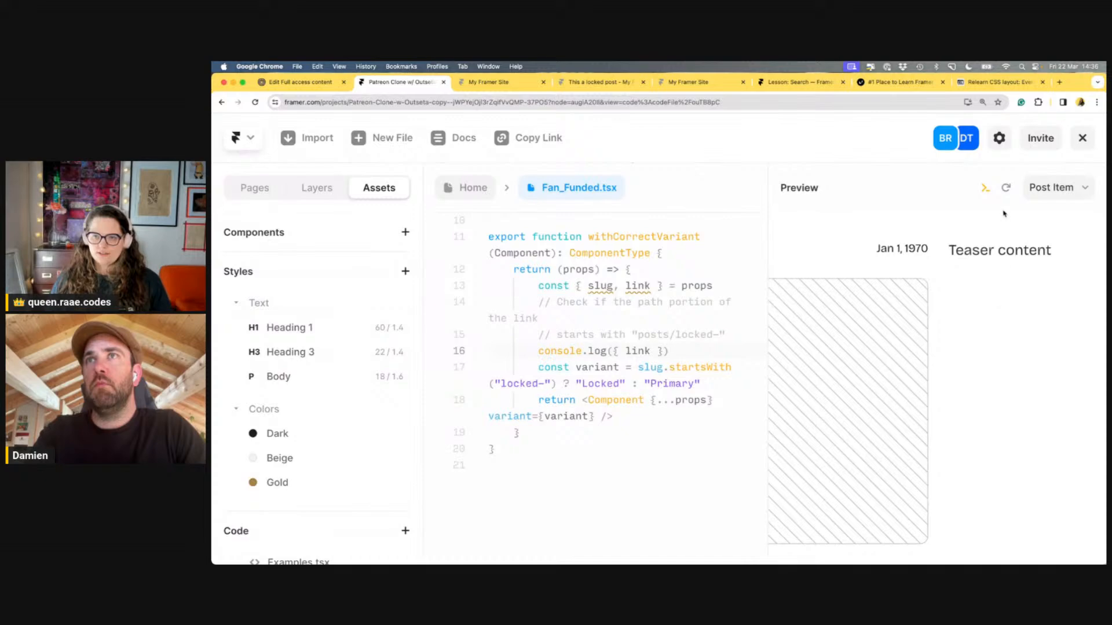
Preview the site and expand a logged link object in the developer tools Console
left_click(1082, 138)
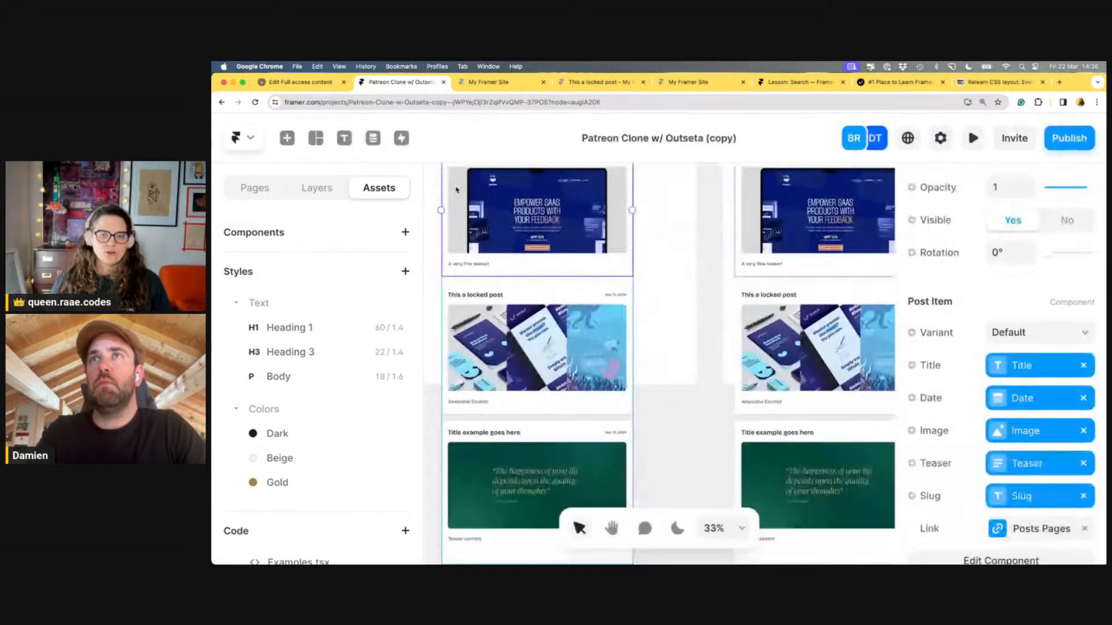
left_click(974, 142)
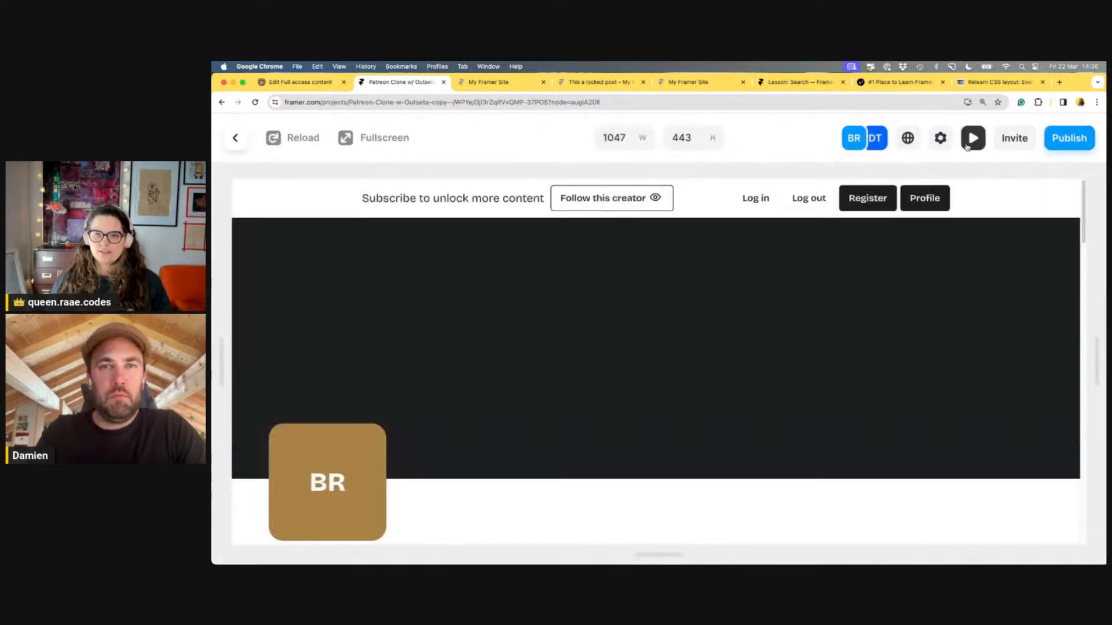
right_click(984, 201)
left_click(1006, 385)
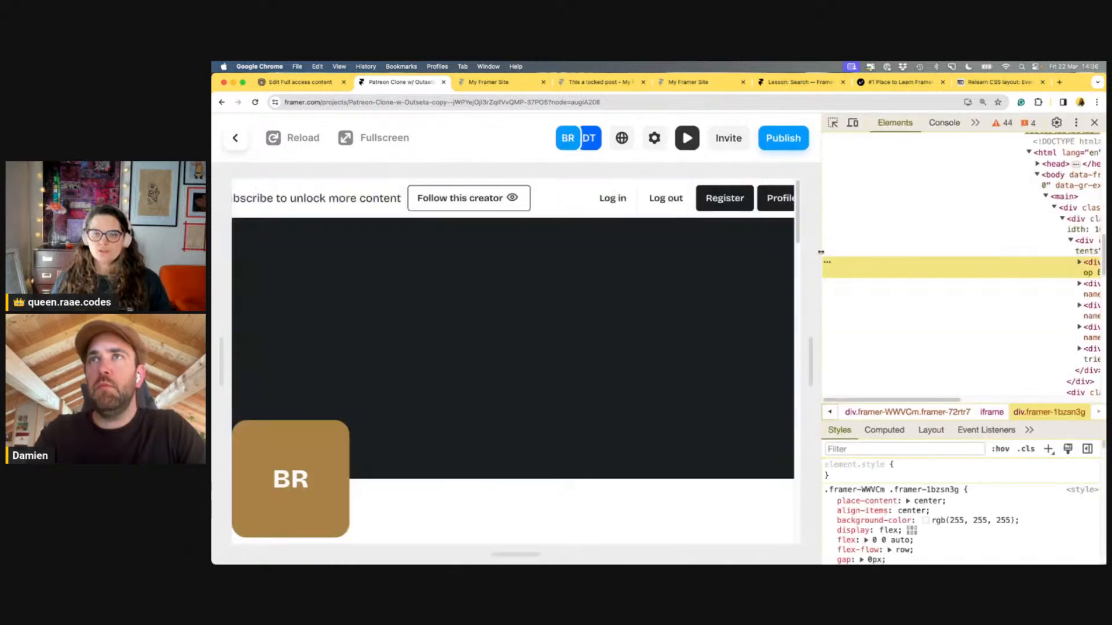
left_click_drag(811, 250, 700, 250)
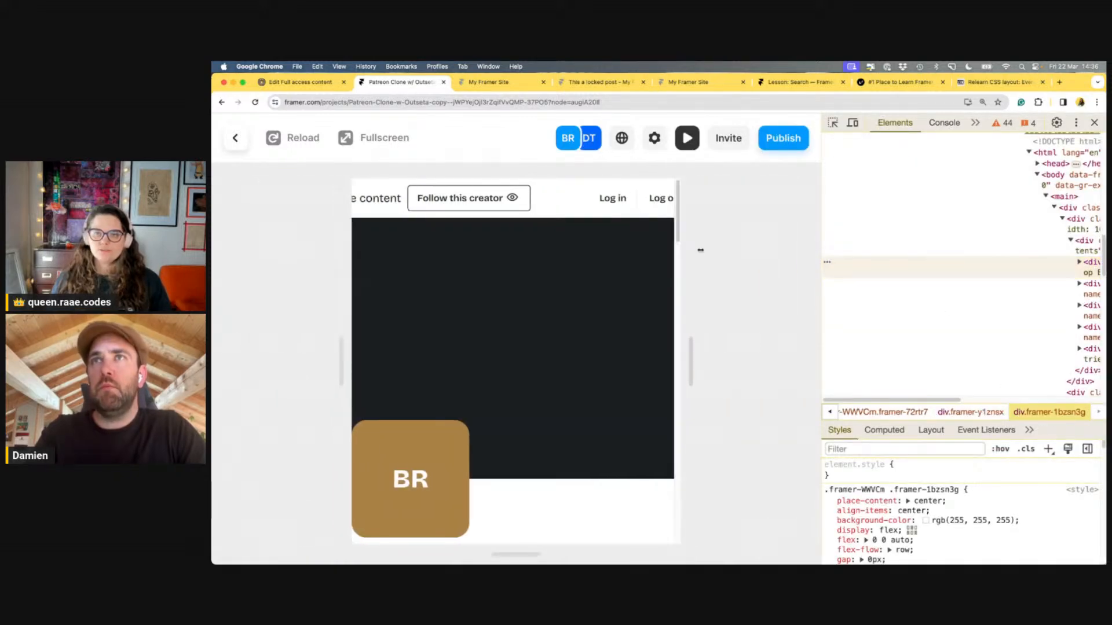
left_click_drag(822, 255, 745, 255)
left_click(885, 125)
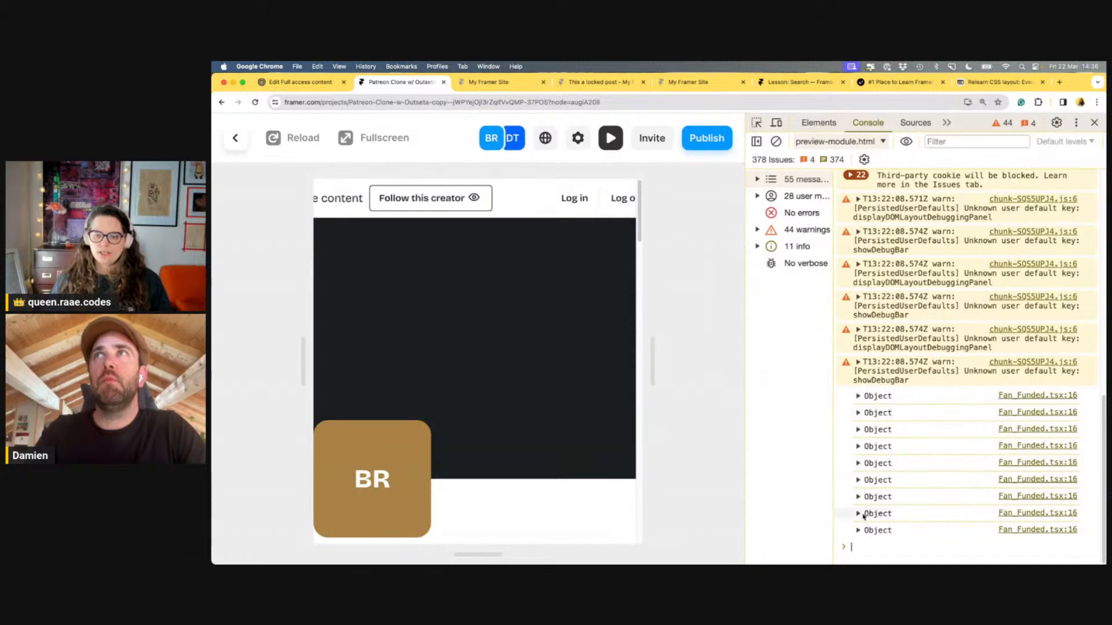
left_click(858, 530)
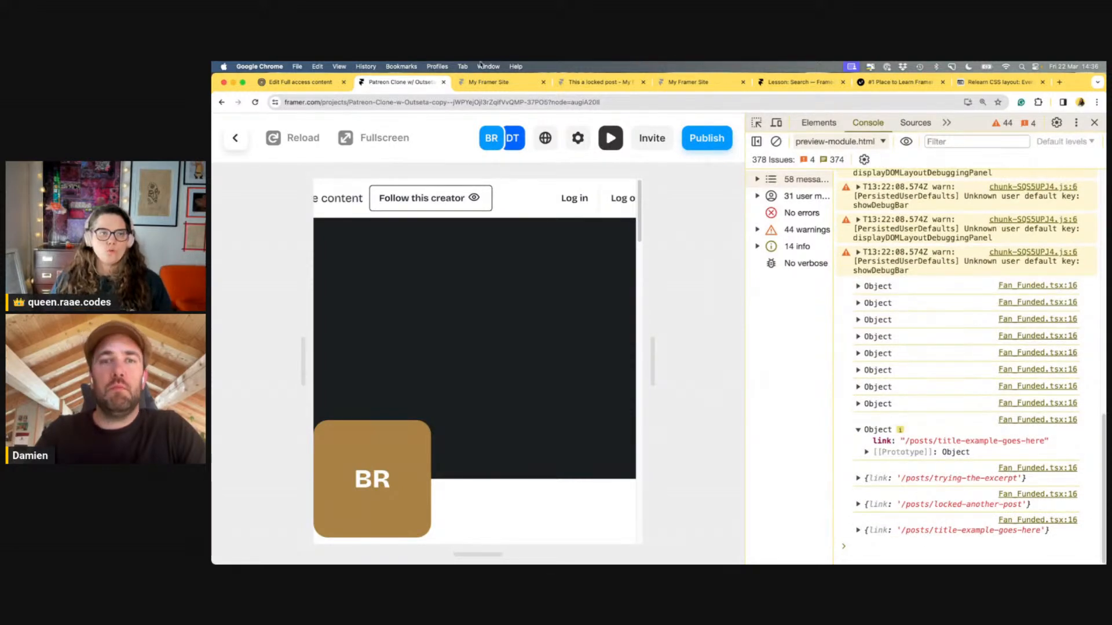
Return from the preview to the Fan_Funded.tsx code file
left_click(487, 85)
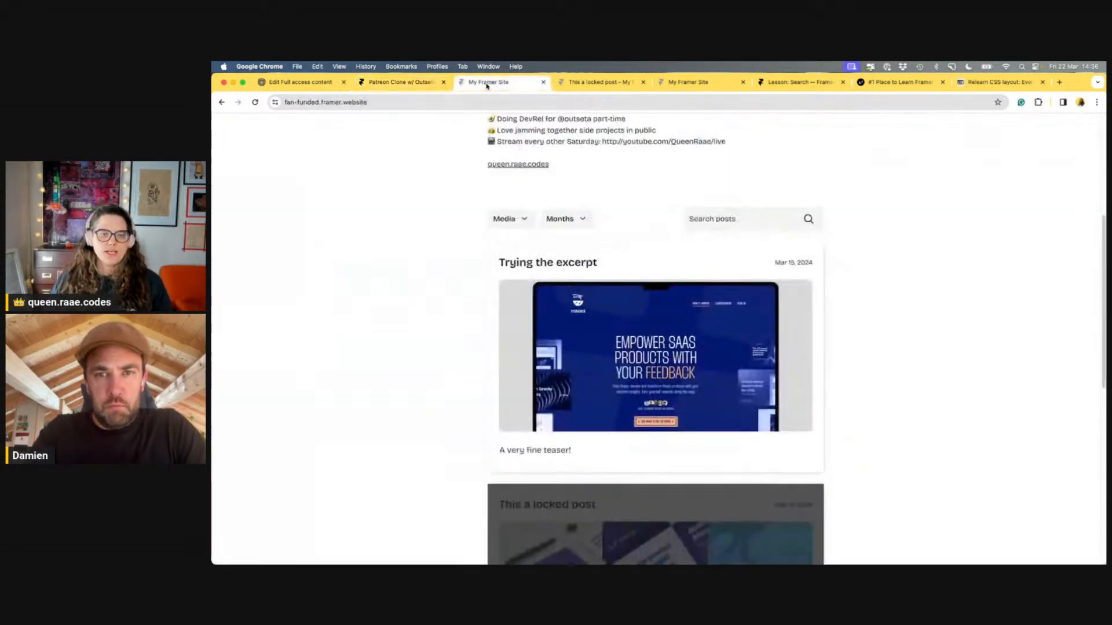
left_click(397, 81)
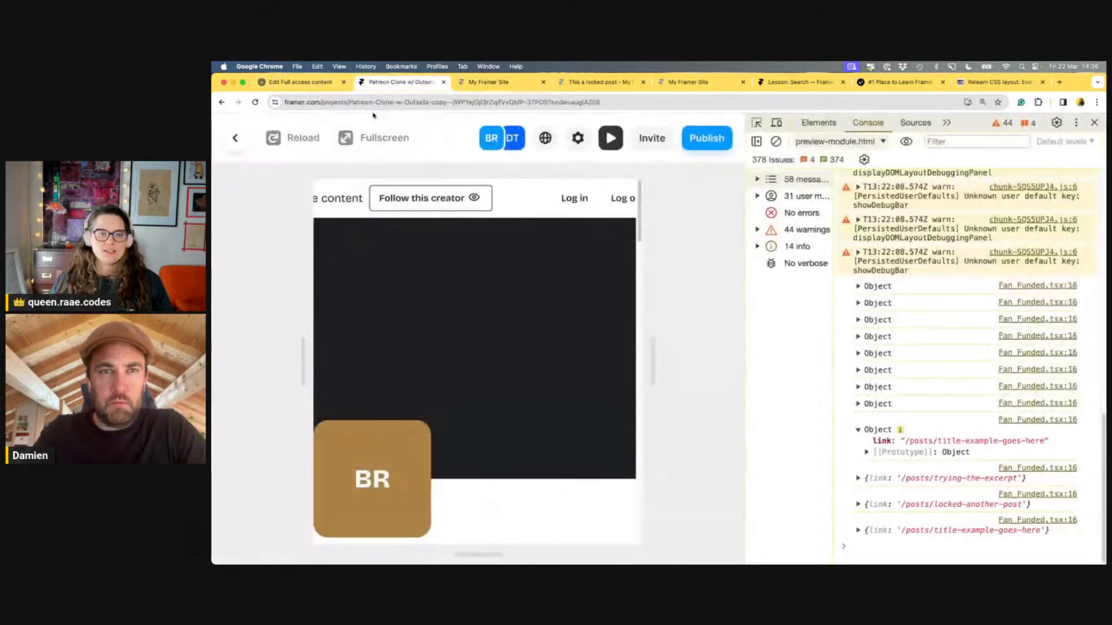
left_click(238, 143)
scroll(300, 434, "down", 1)
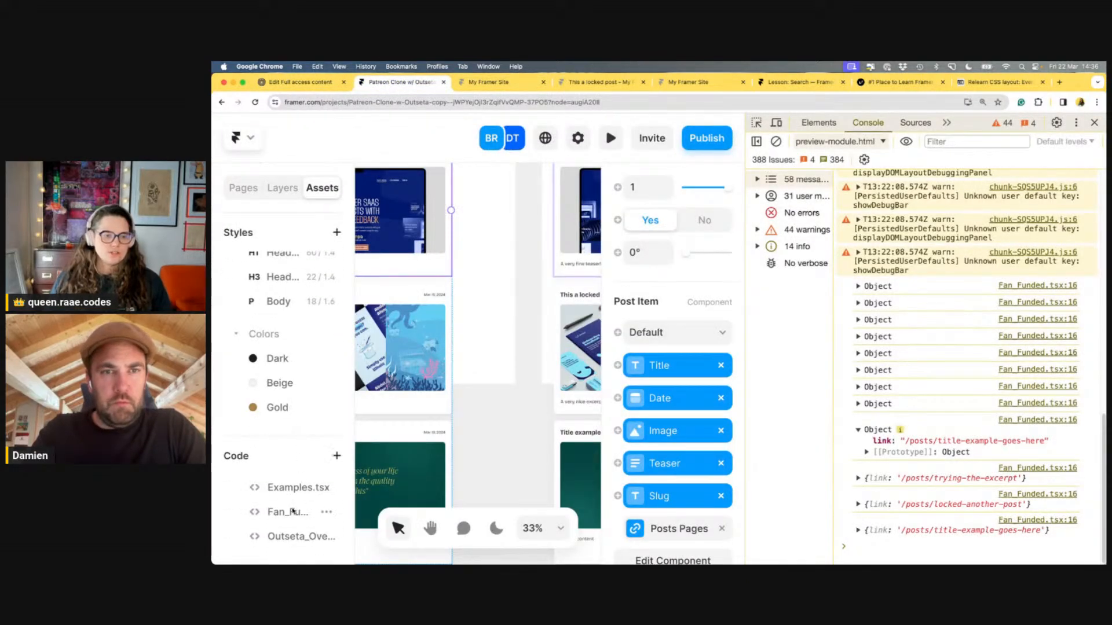
left_click(296, 512)
Add const linkURL = new URL(link); below the log line and begin a new line
left_click(1095, 122)
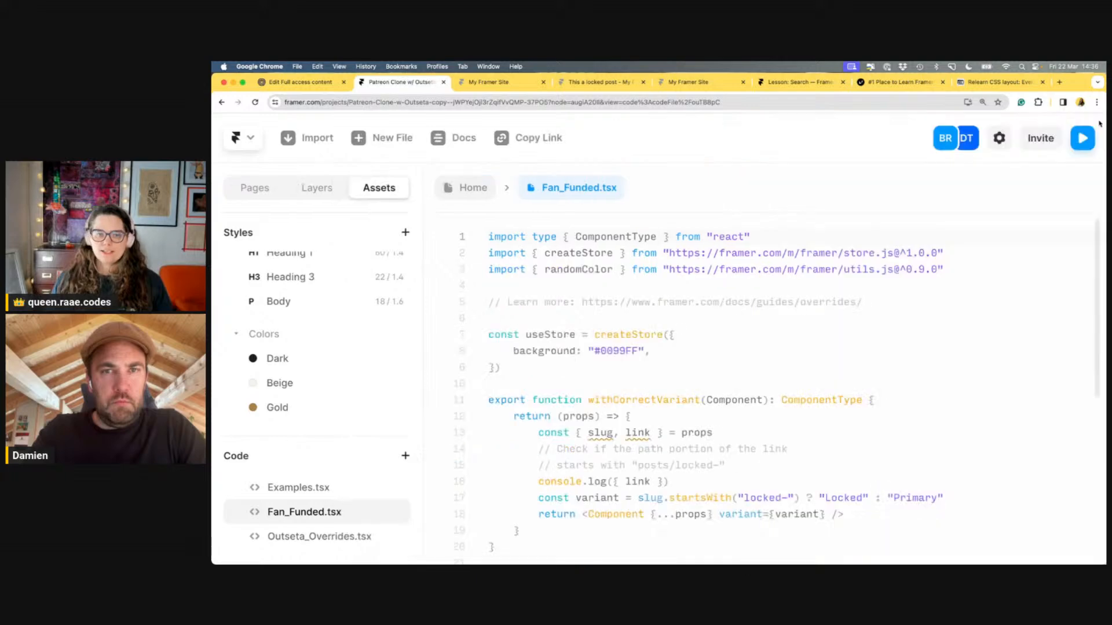
scroll(706, 405, "down", 3)
scroll(707, 457, "up", 2)
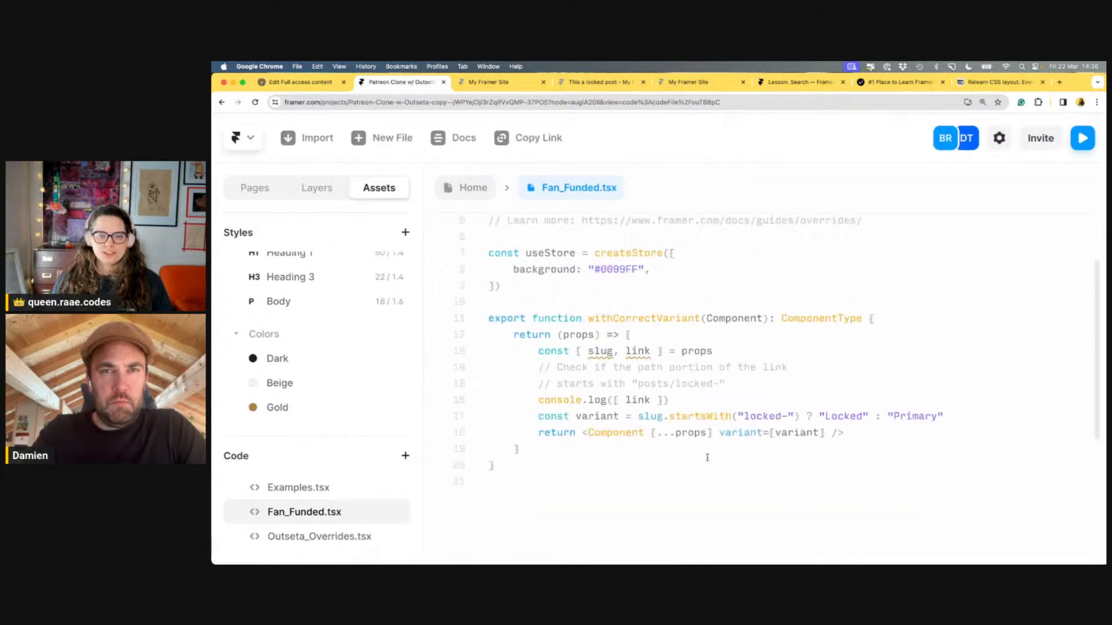
left_click(753, 386)
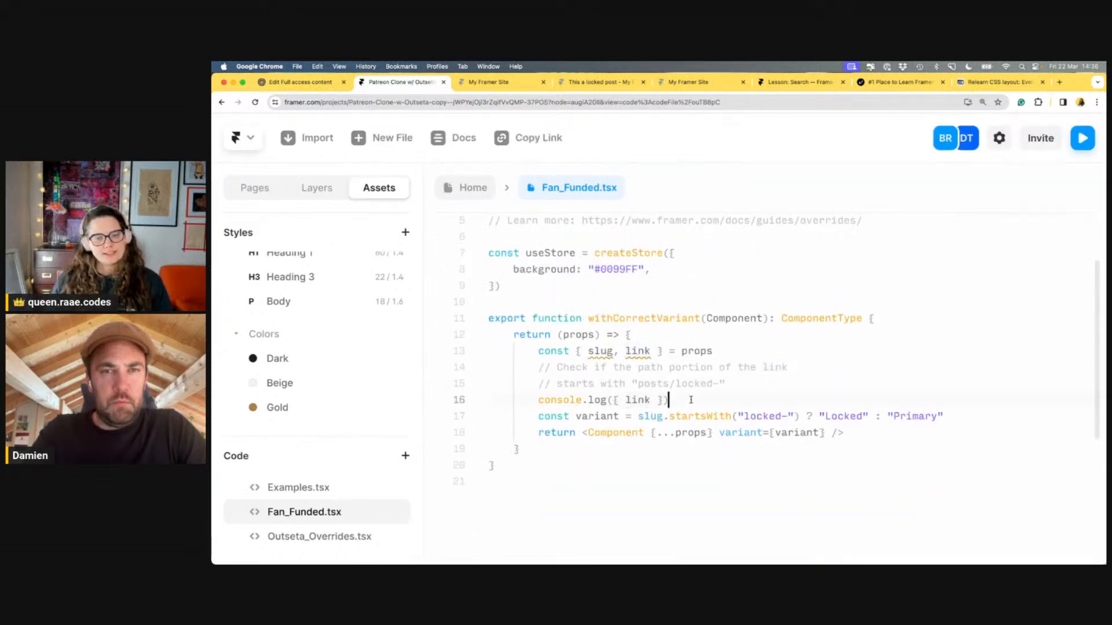
left_click(692, 400)
key("Return")
type("cons")
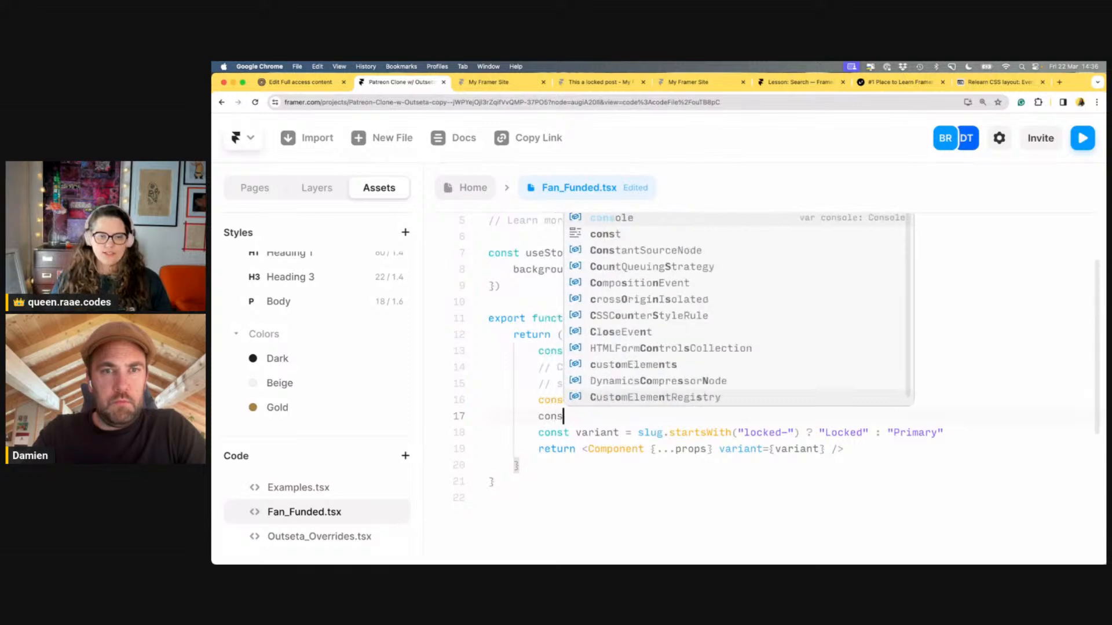
type("t linkURL ")
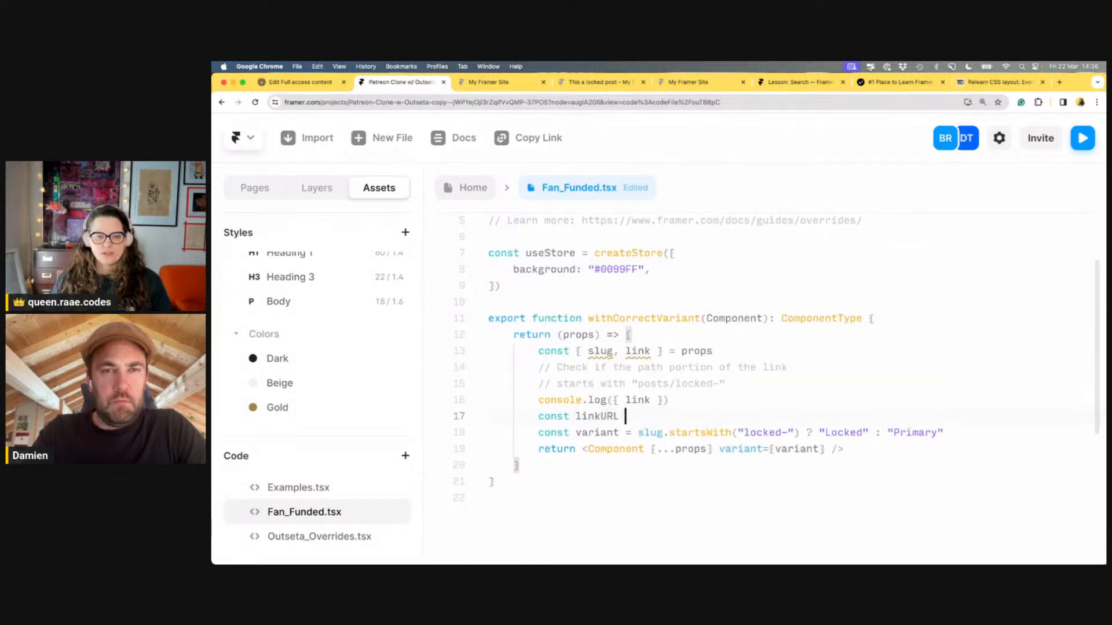
type("= new URL(")
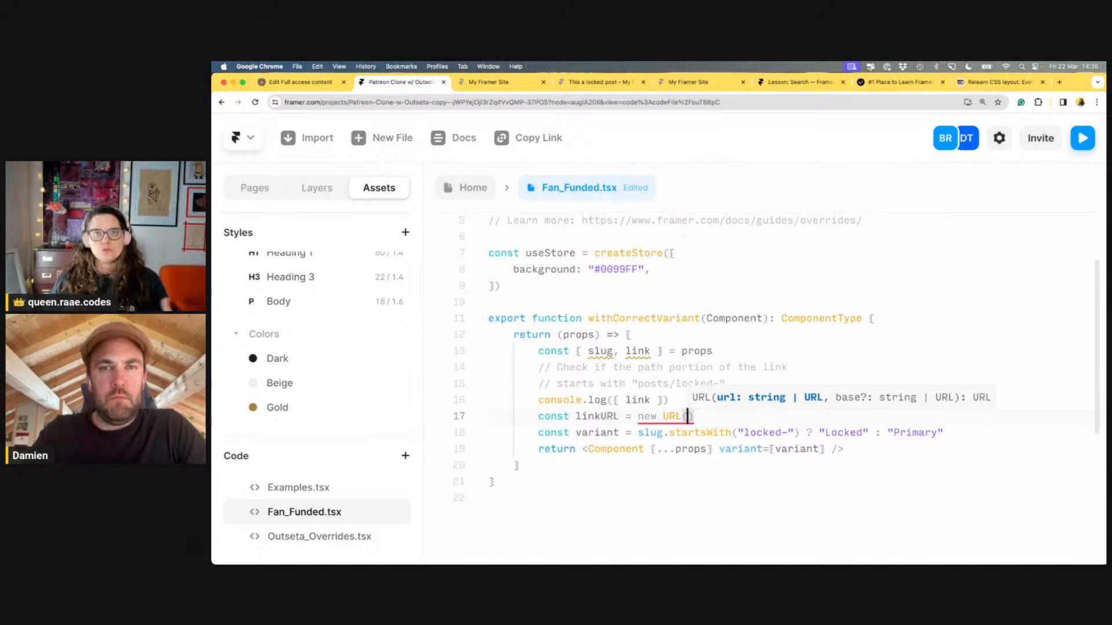
scroll(689, 354, "down", 5)
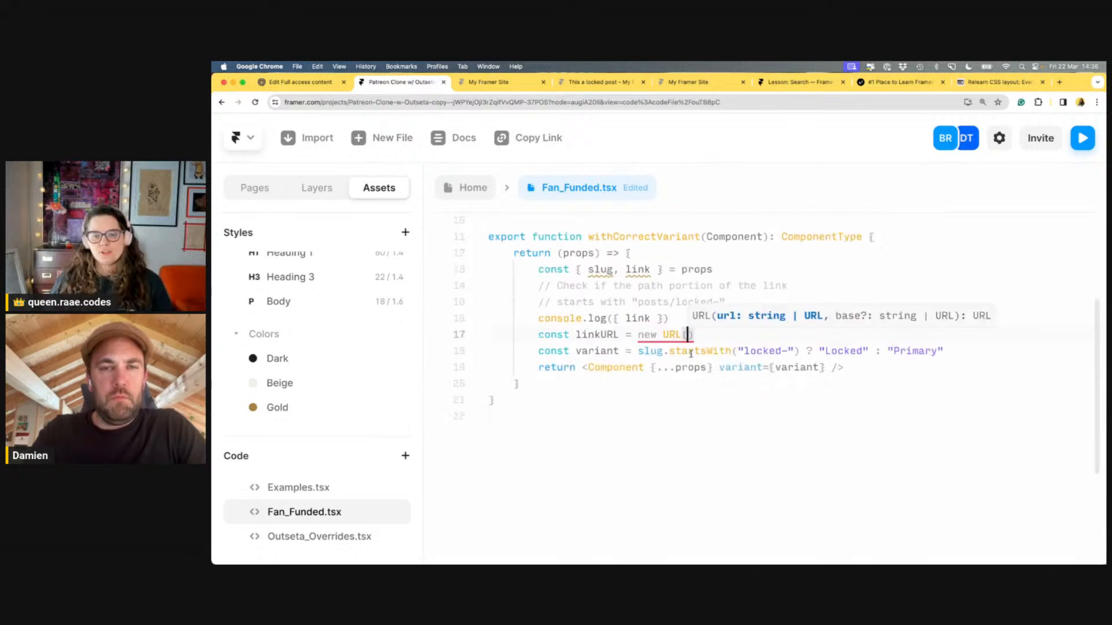
scroll(754, 308, "up", 5)
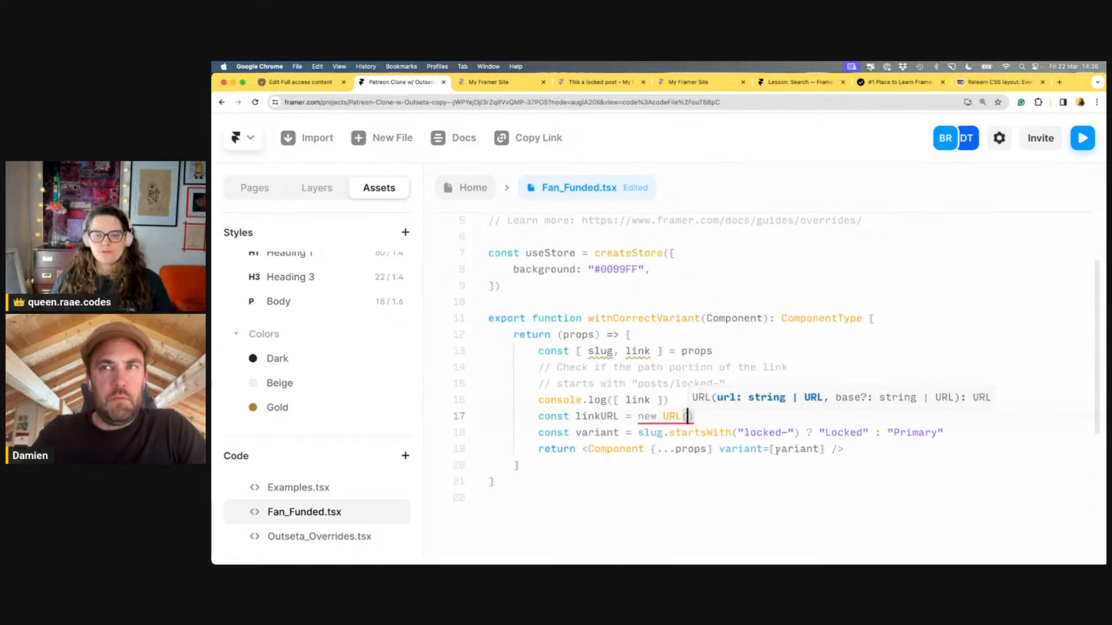
type("li")
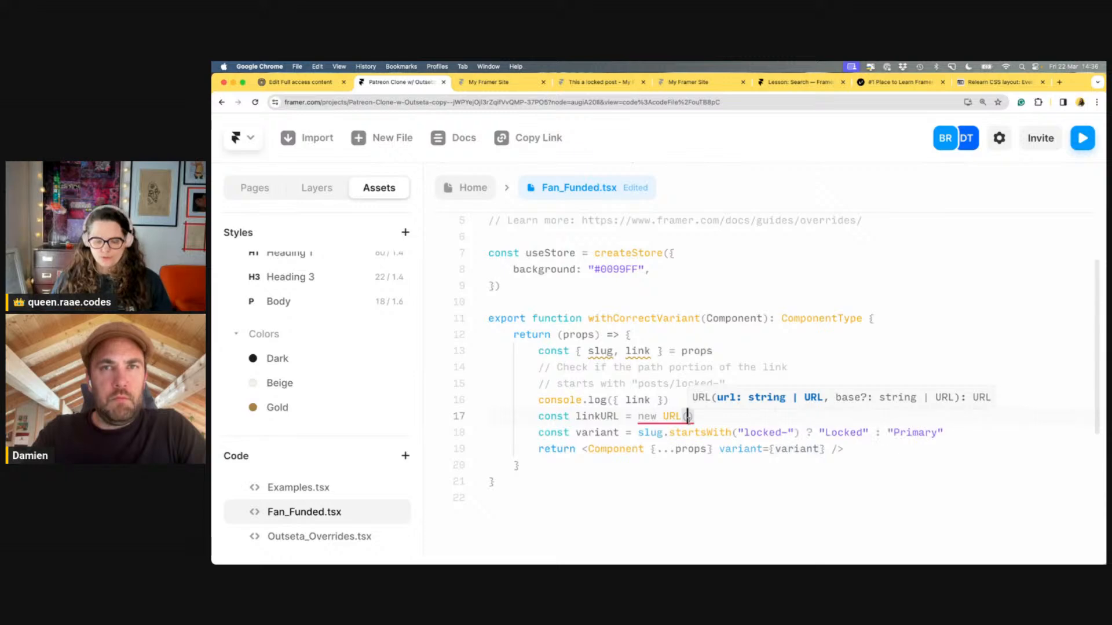
type("nk);")
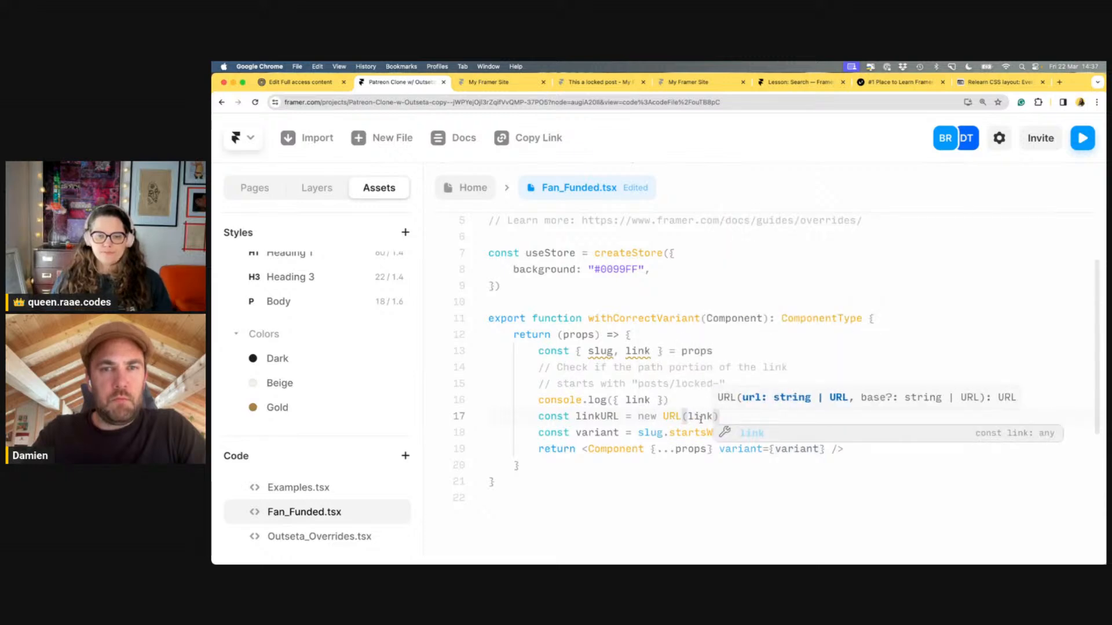
key("Return")
Define const path = linkURL.pathname; and check path instead of slug in the variant test
type("con")
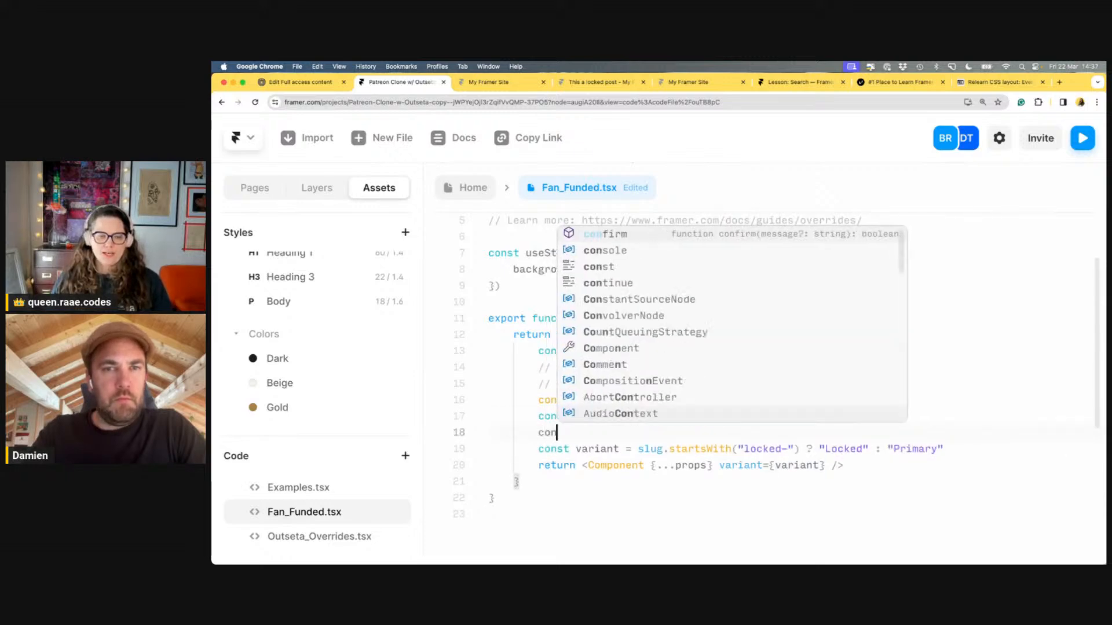
type("st path = ")
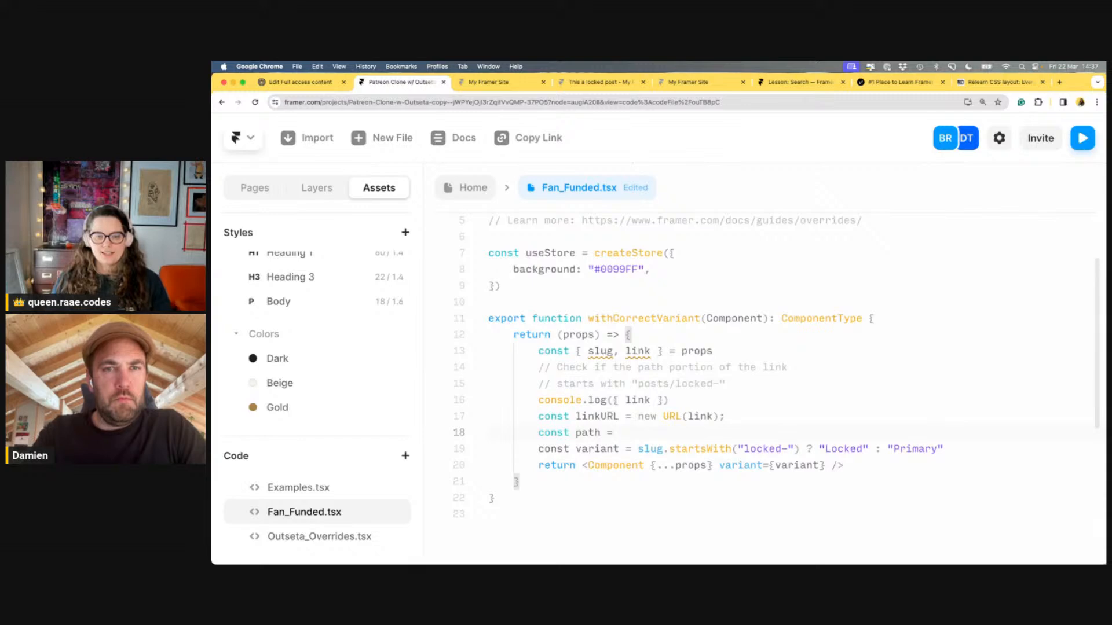
type("l")
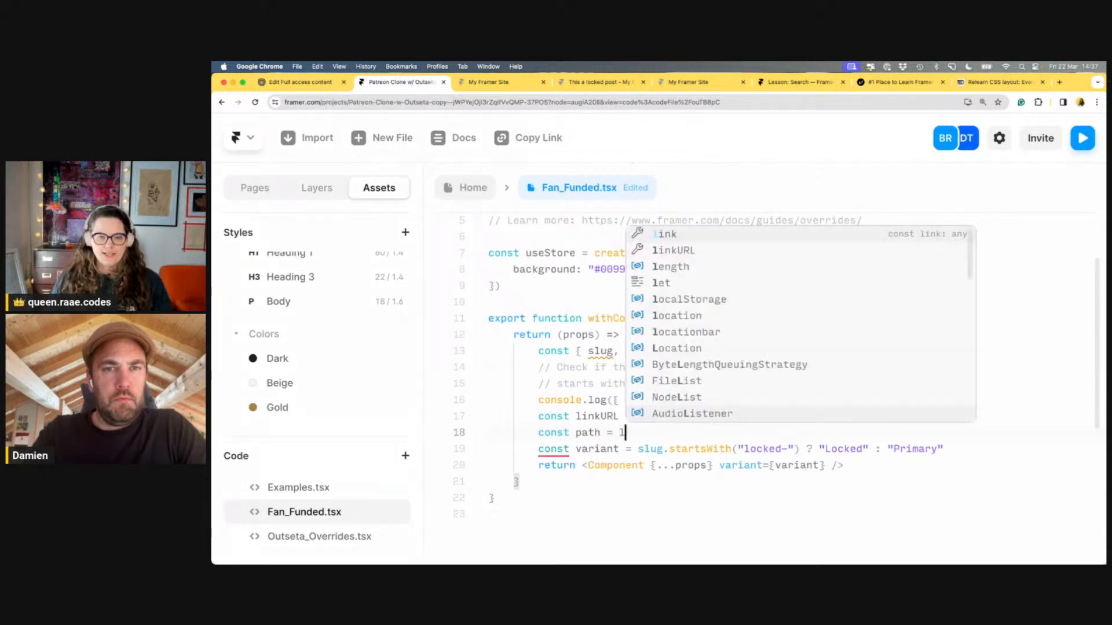
type("inkURL.pa")
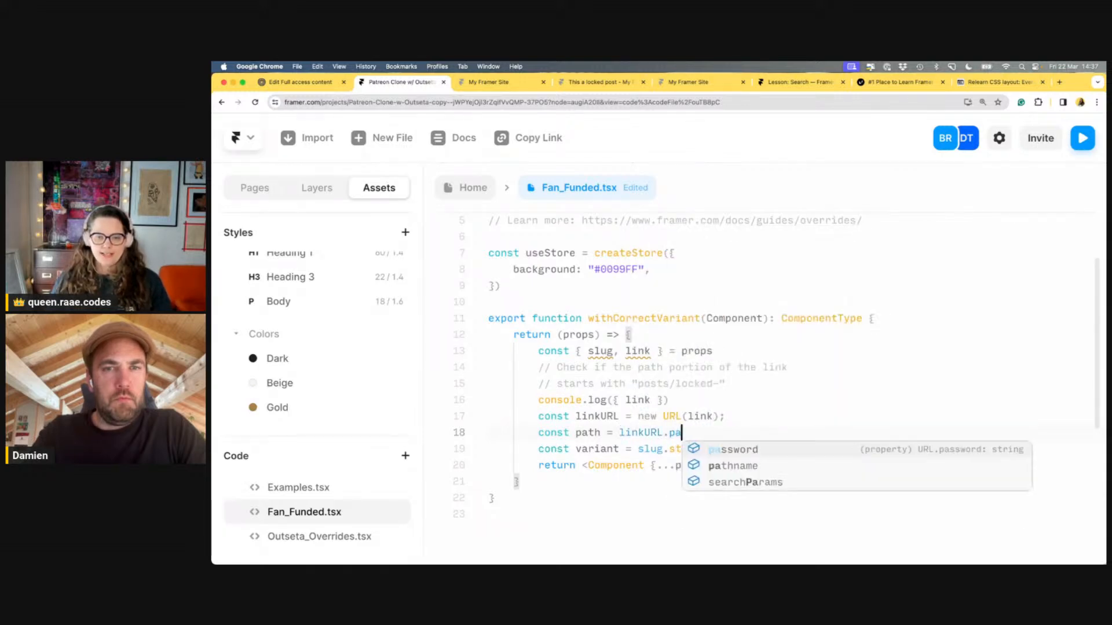
key("Down")
key("Return")
type(";")
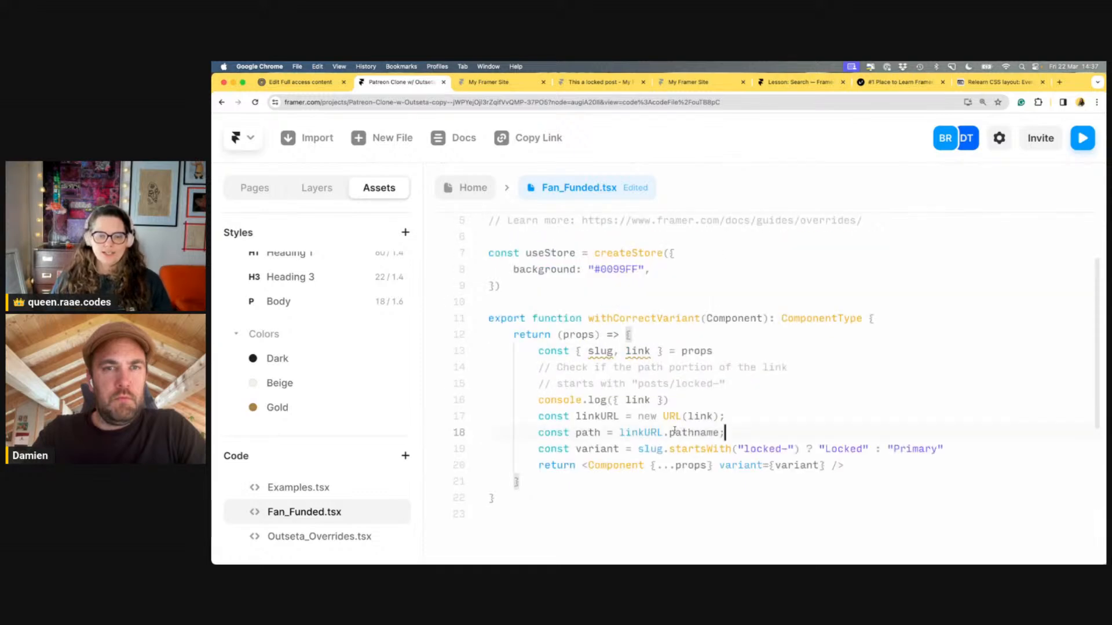
double_click(586, 432)
key("ctrl+c")
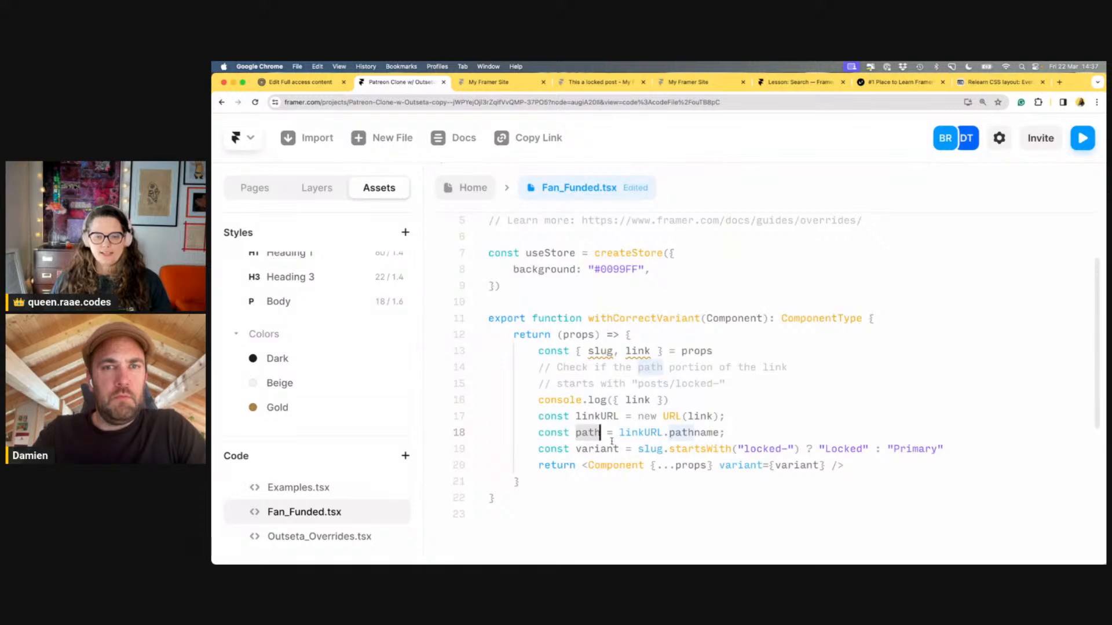
double_click(646, 449)
key("ctrl+v")
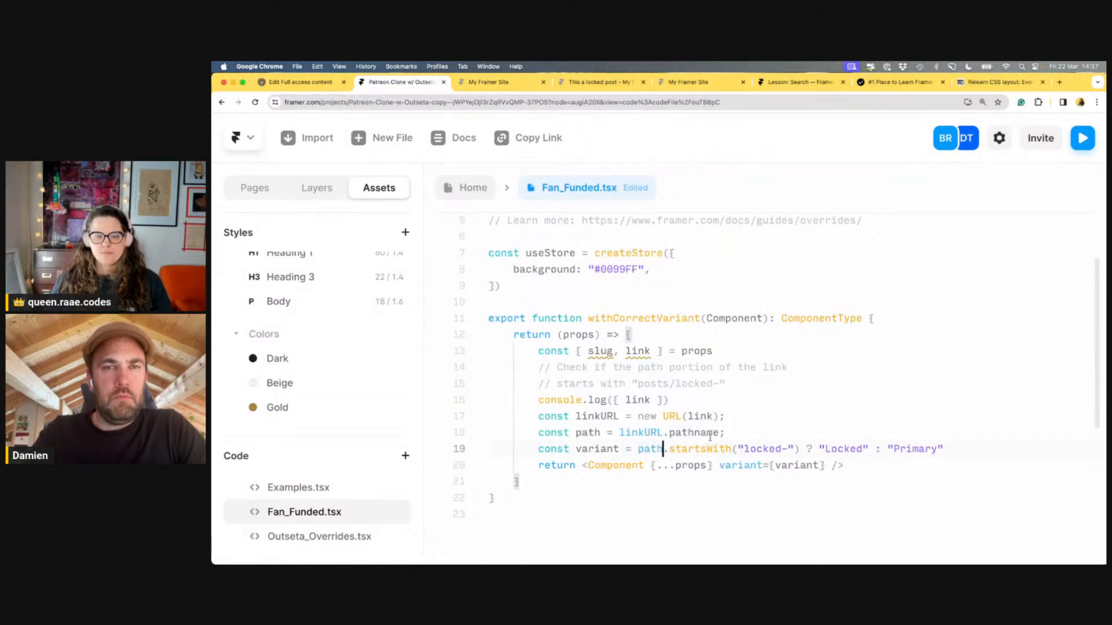
Copy posts/locked- from the comment into the startsWith() check
left_click_drag(721, 384, 647, 383)
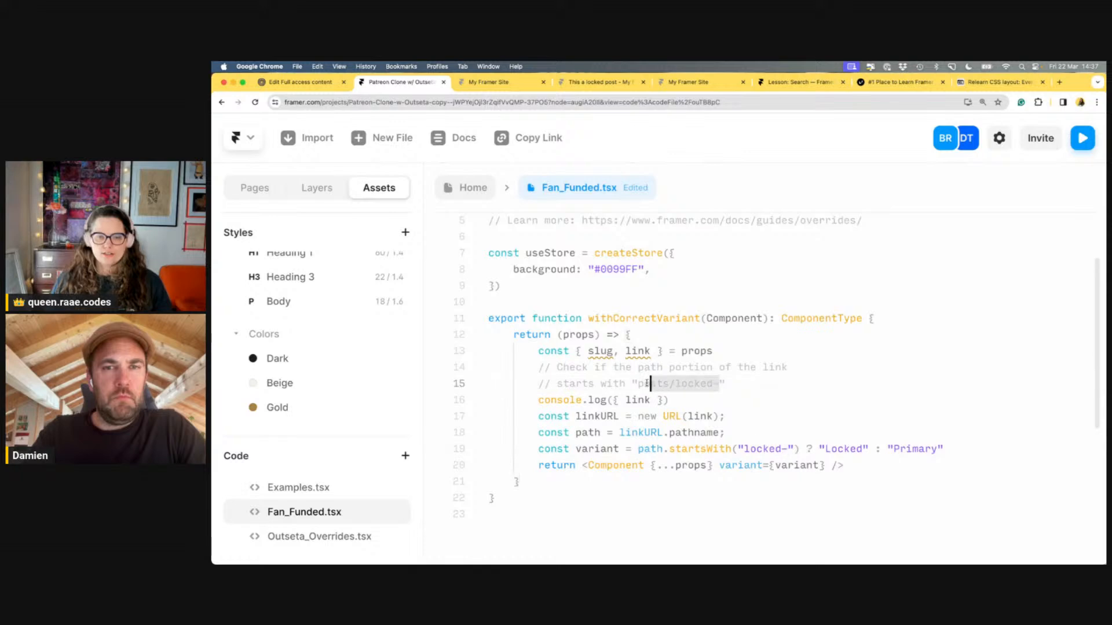
key("super+c")
left_click_drag(787, 449, 744, 449)
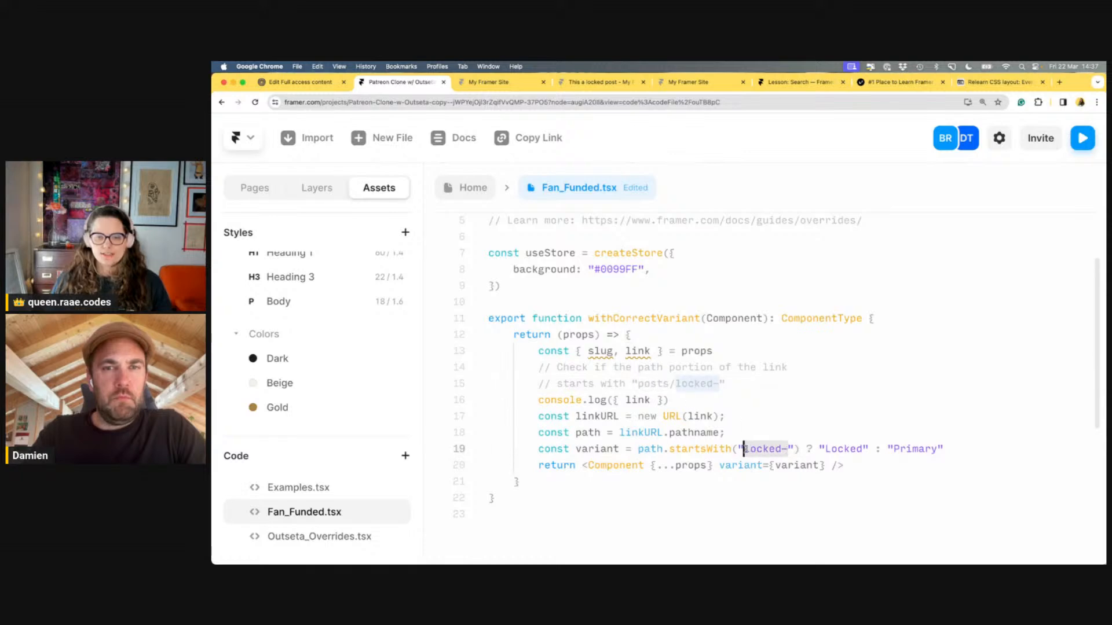
key("super+v")
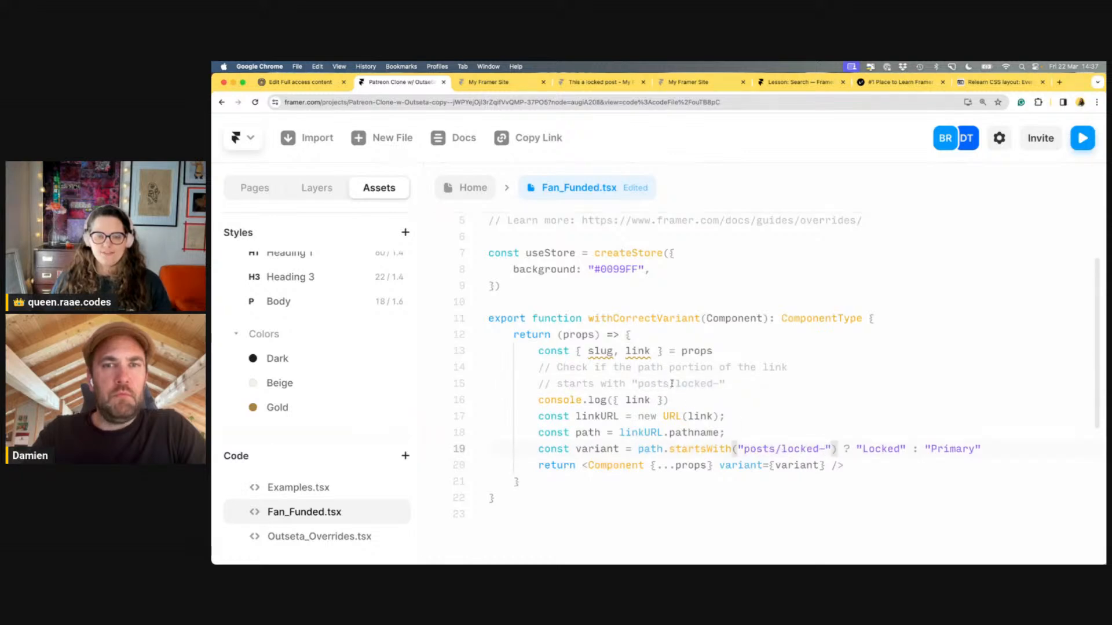
left_click_drag(673, 384, 638, 384)
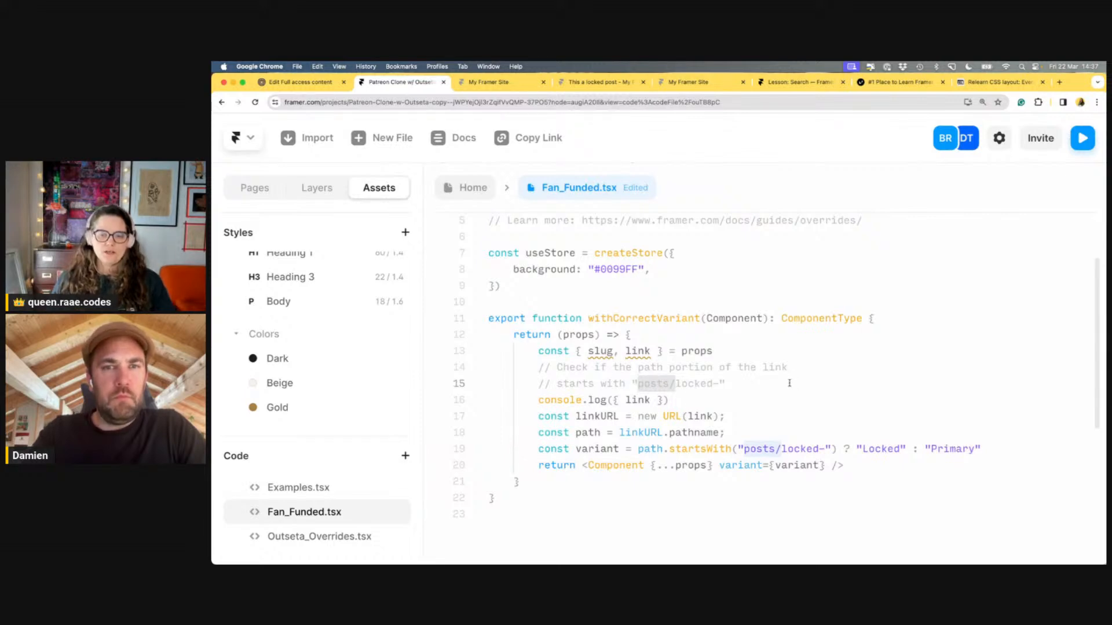
left_click(724, 351)
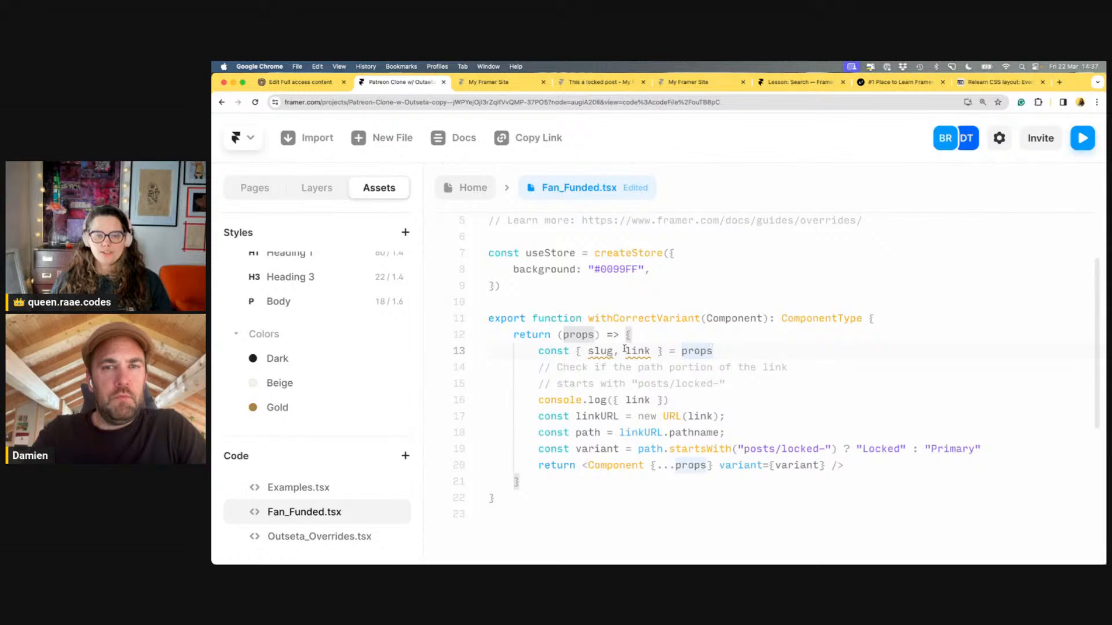
Remove 'slug, ' from the destructured props on line 13
double_click(600, 351)
key("BackSpace")
key("Delete")
key("Delete")
Delete the console.log({ link }) line and review the new URL(link) code
left_click(689, 399)
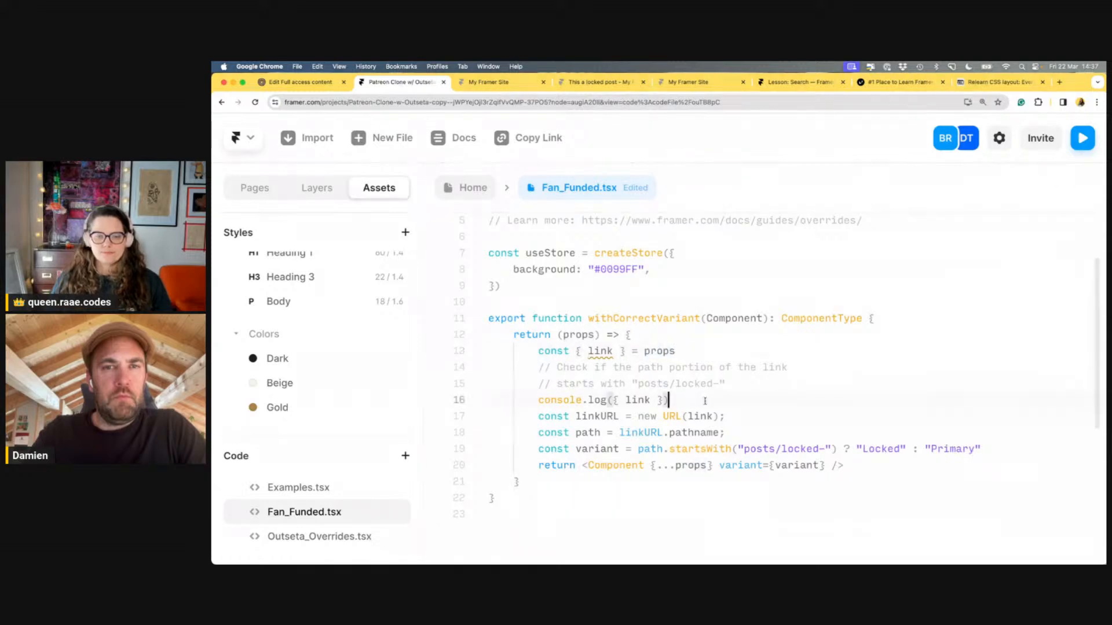
key("shift+Home")
key("shift+Home")
key("BackSpace")
key("BackSpace")
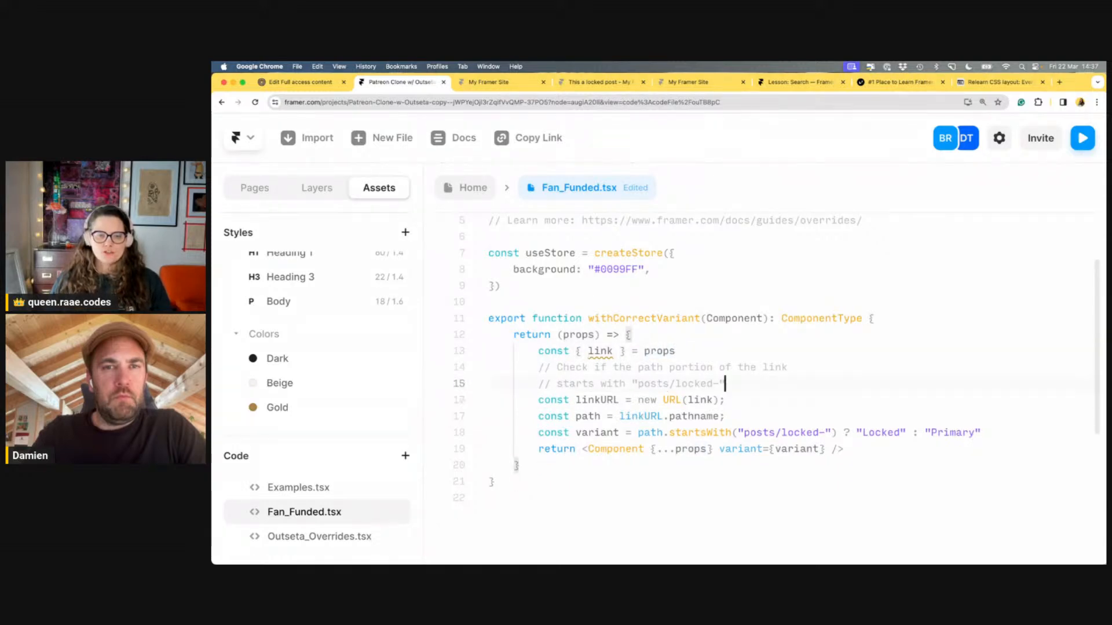
left_click(777, 392)
scroll(810, 394, "down", 3)
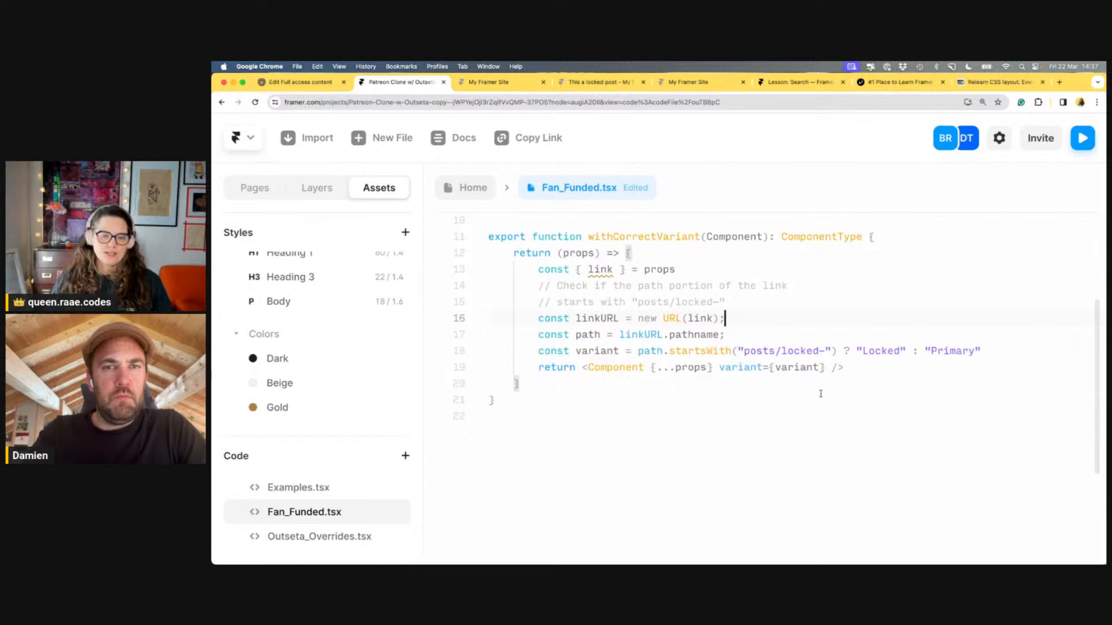
scroll(753, 380, "up", 3)
scroll(797, 392, "down", 3)
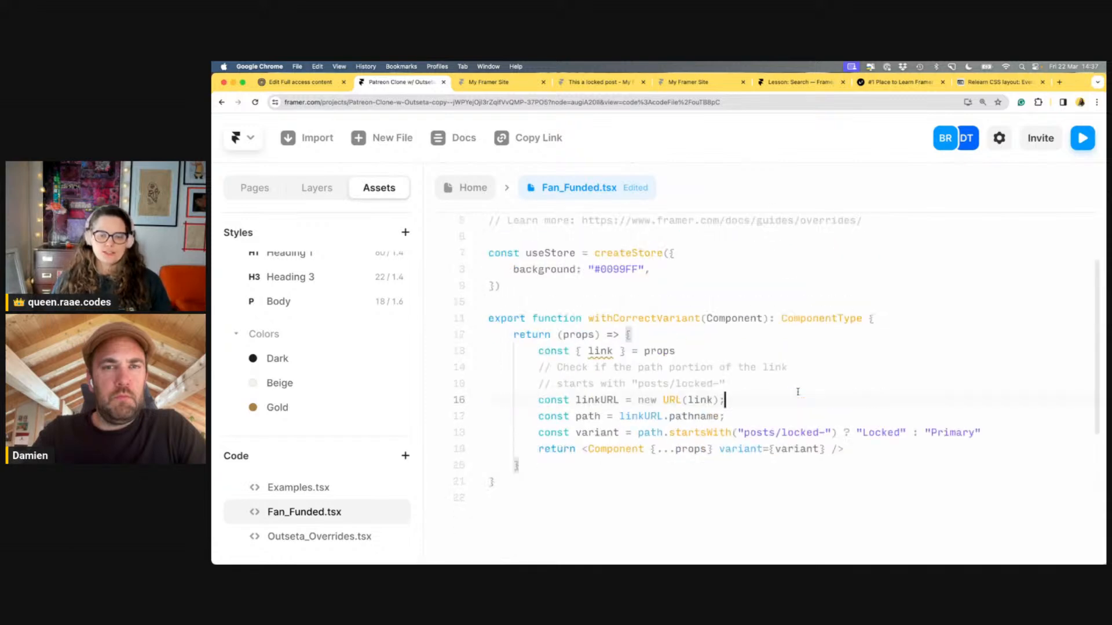
left_click(681, 400)
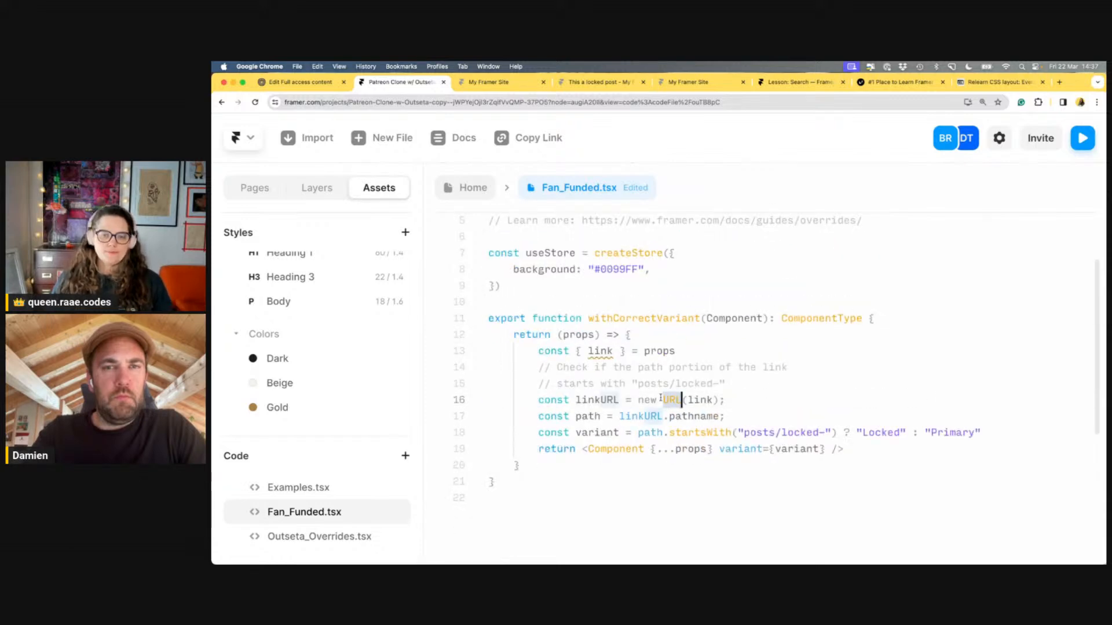
mouse_move(672, 399)
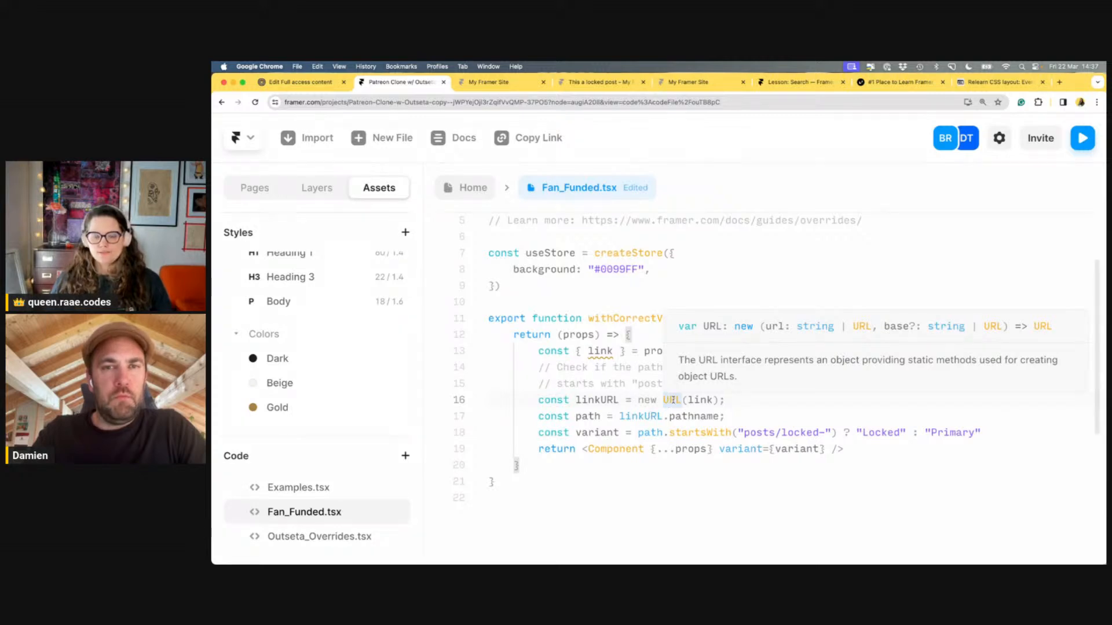
scroll(671, 399, "down", 3)
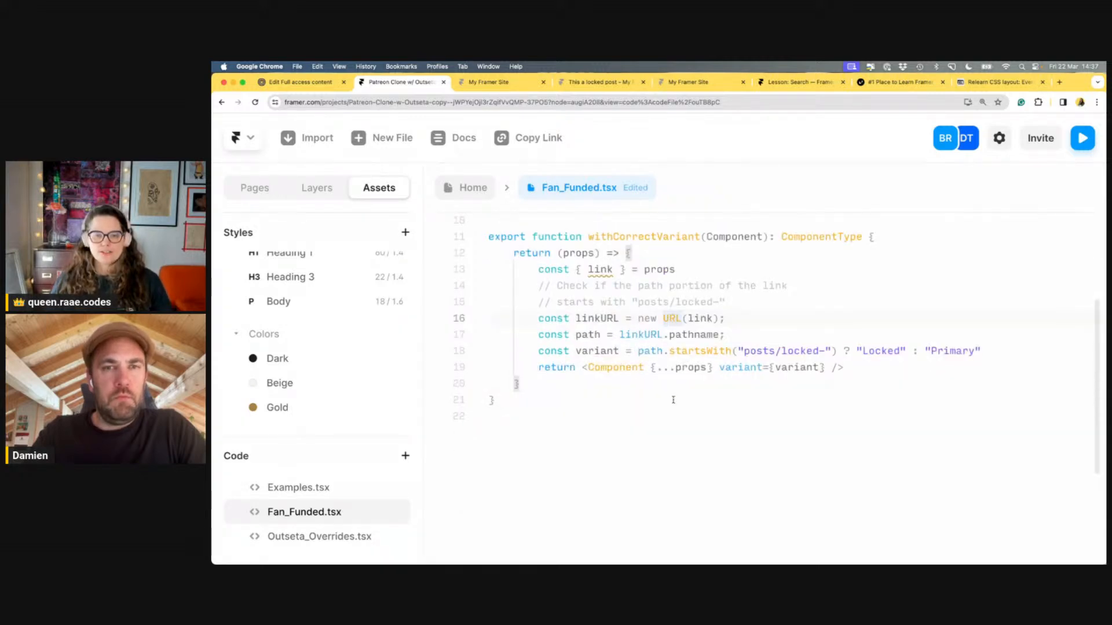
left_click(739, 341)
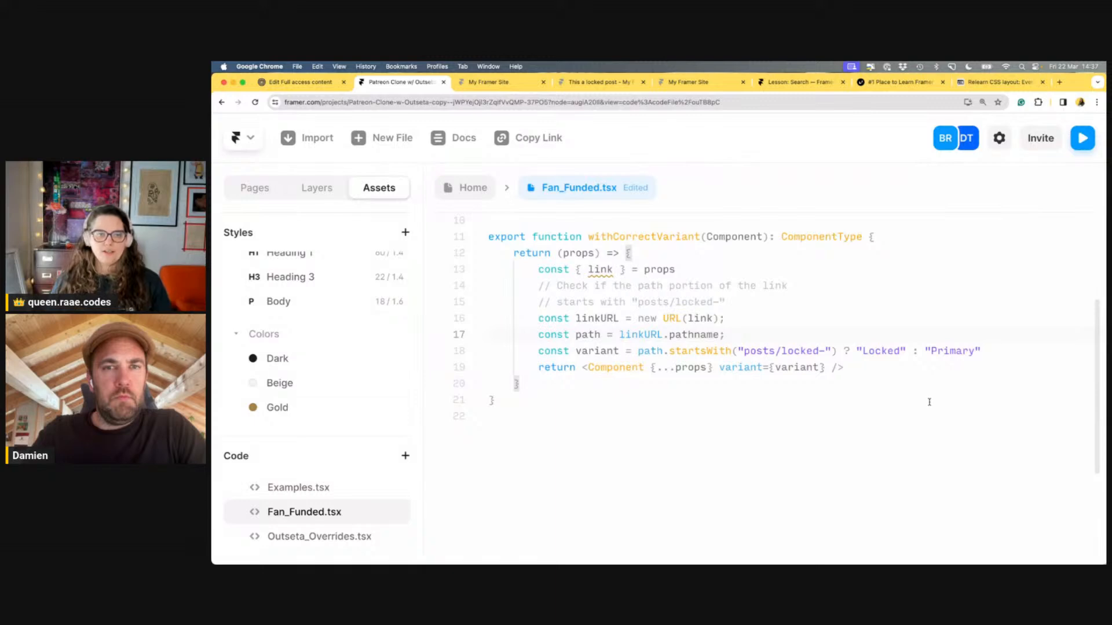
left_click(470, 187)
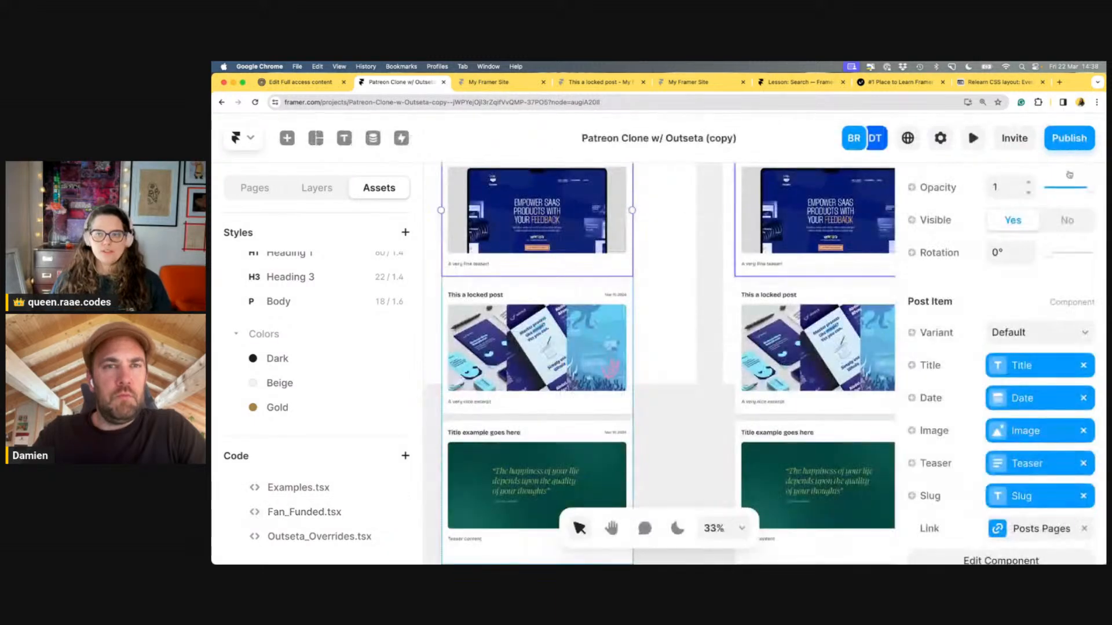
left_click(976, 145)
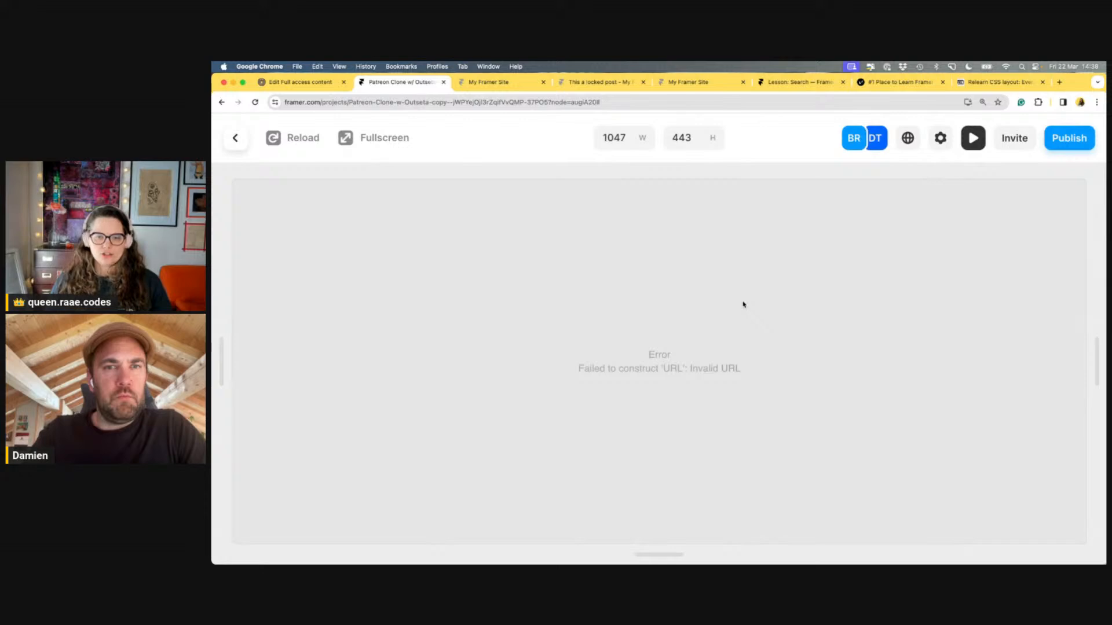
left_click(236, 139)
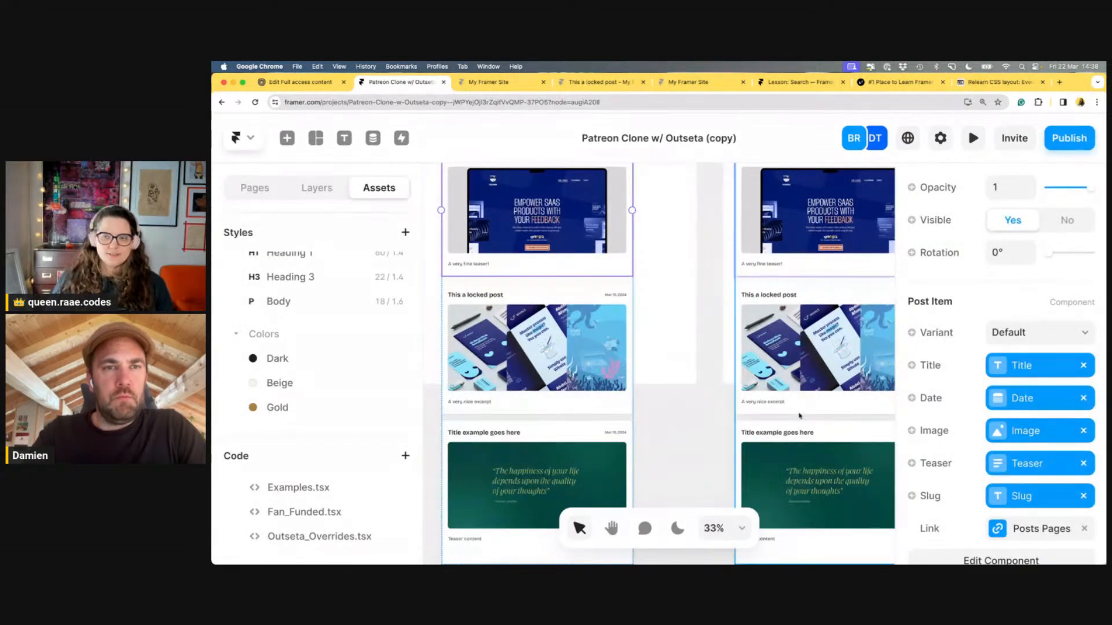
left_click(329, 512)
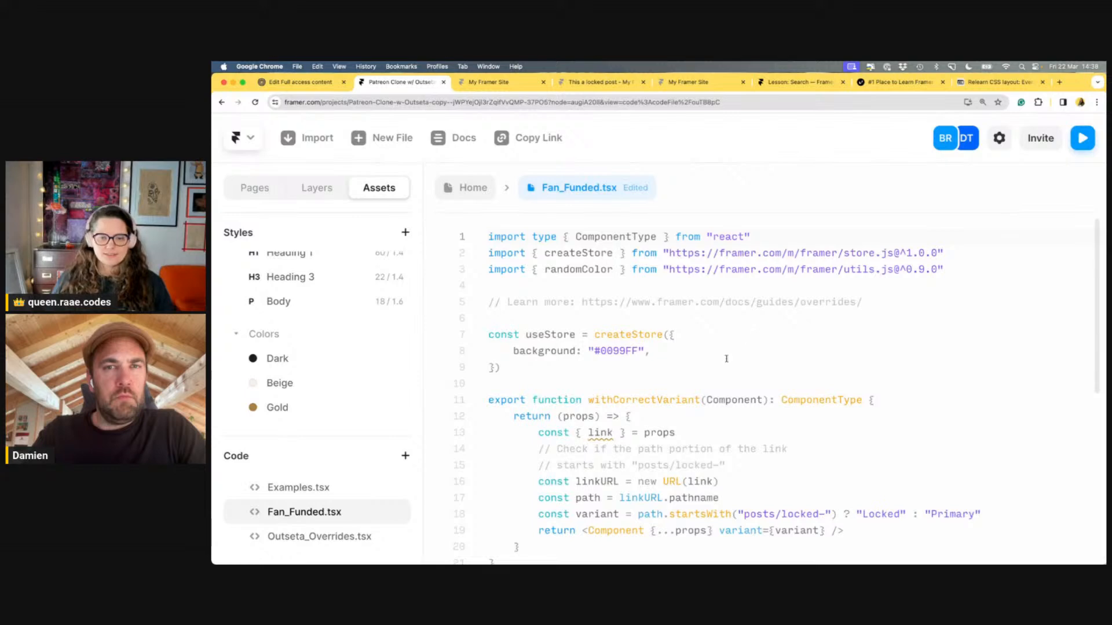
Insert a console.log({ link }) debugging line above the linkURL line
scroll(726, 359, "down", 3)
left_click(773, 385)
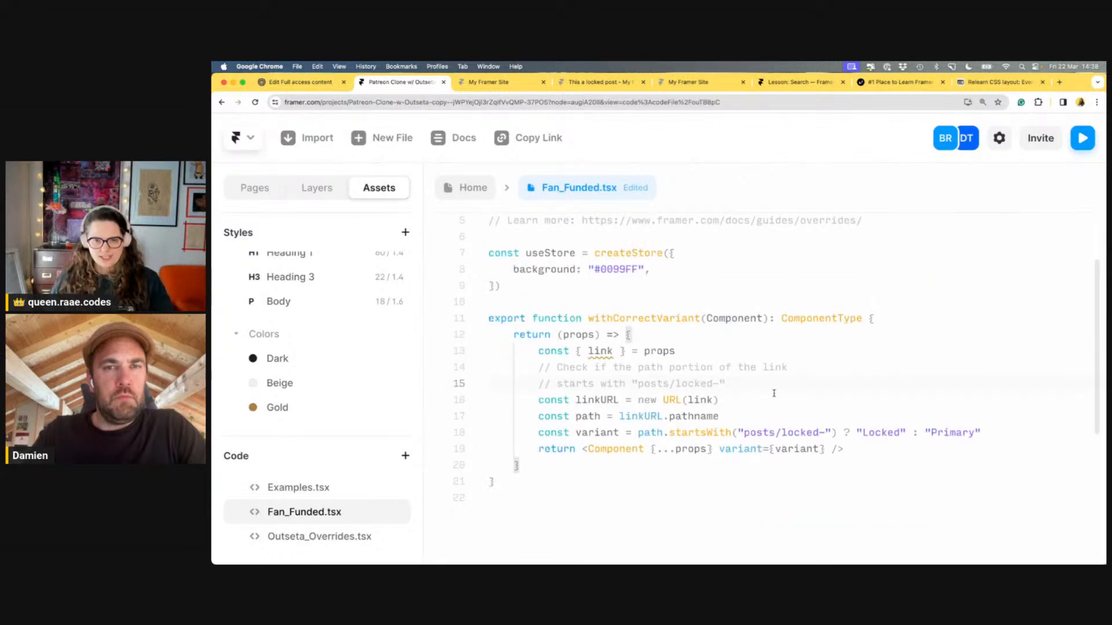
left_click(773, 393)
key("Up")
key("End")
key("Return")
type("conso")
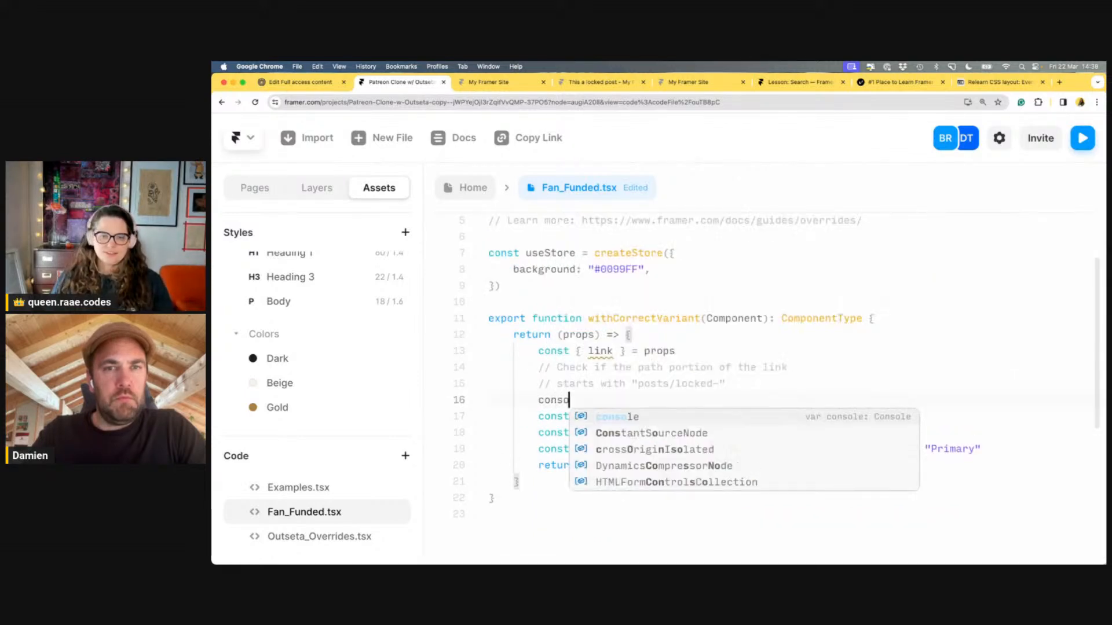
type("le.log")
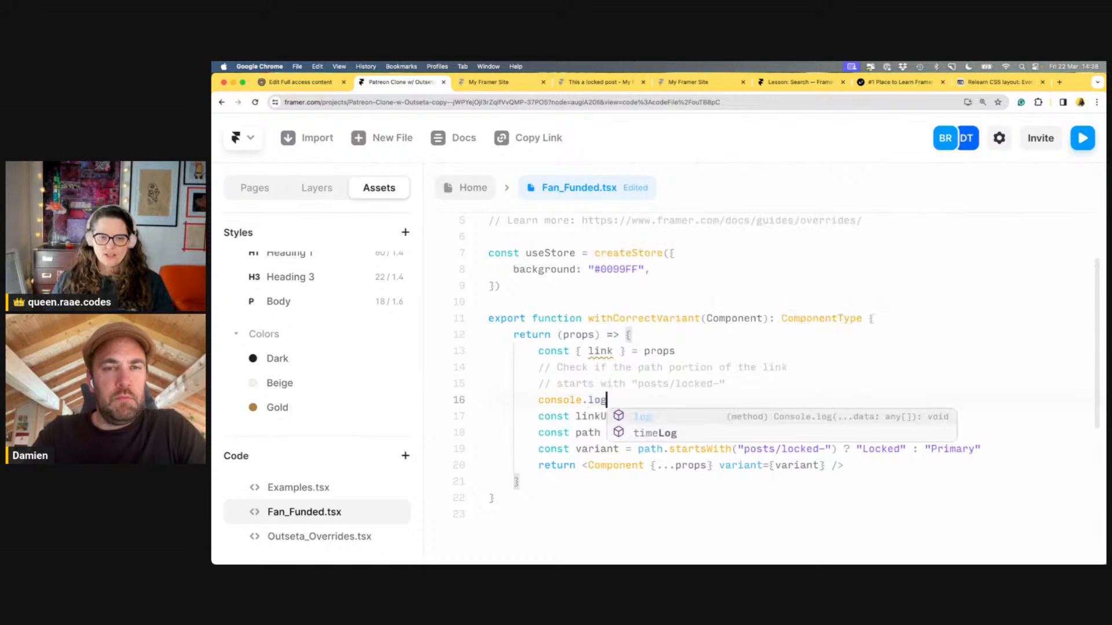
type("(link")
left_click(779, 399)
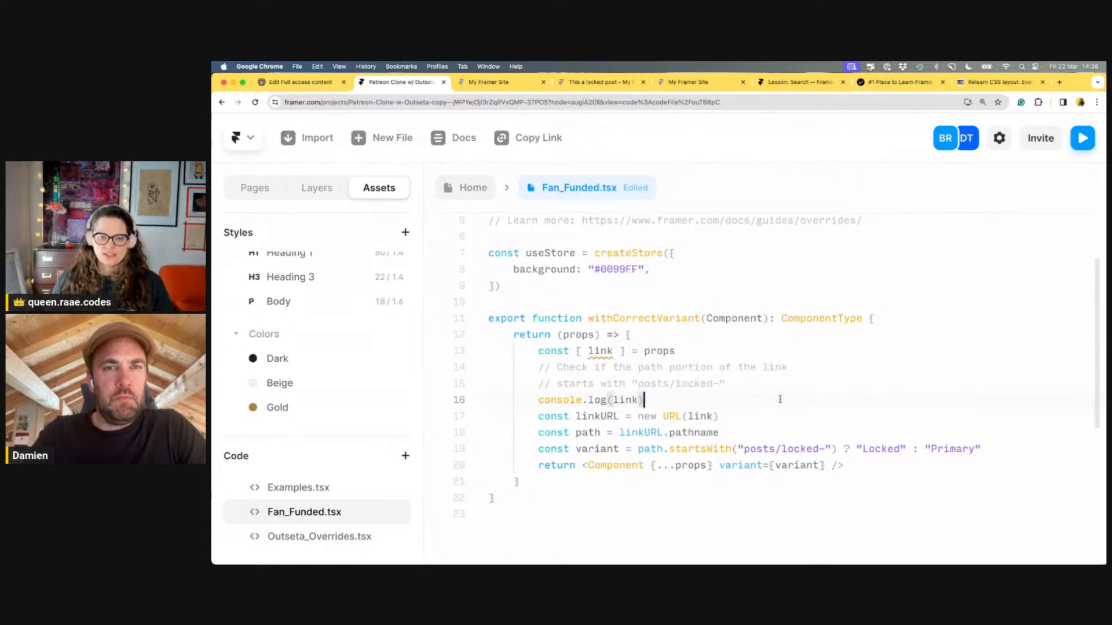
left_click(583, 351)
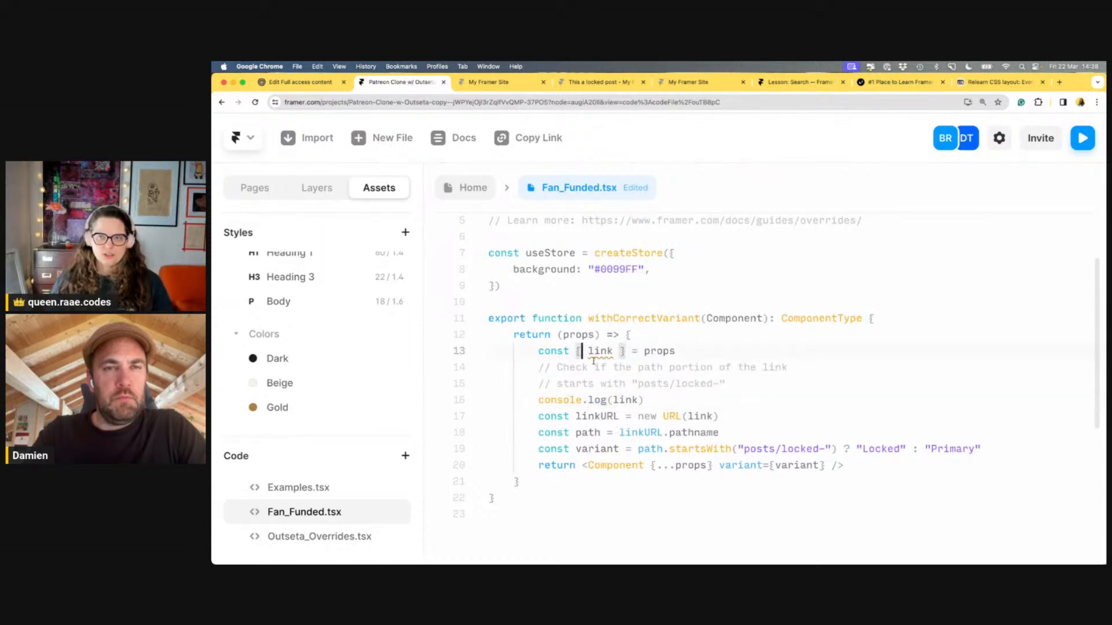
left_click(637, 400)
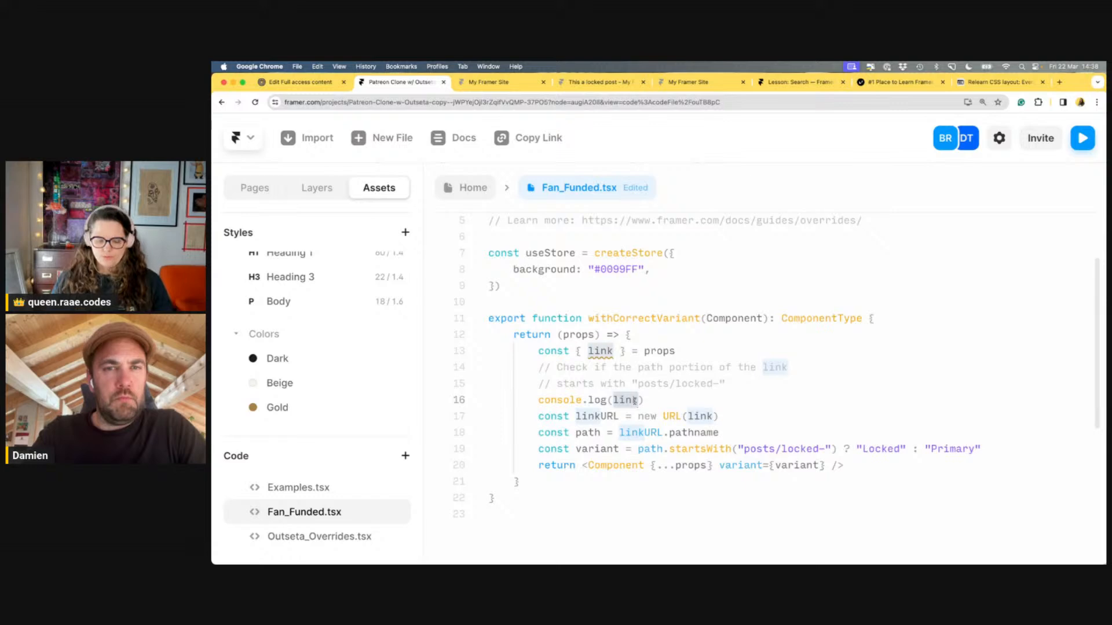
double_click(625, 399)
type("{")
key("Left")
key("Right")
key("Right")
key("Right")
key("Right")
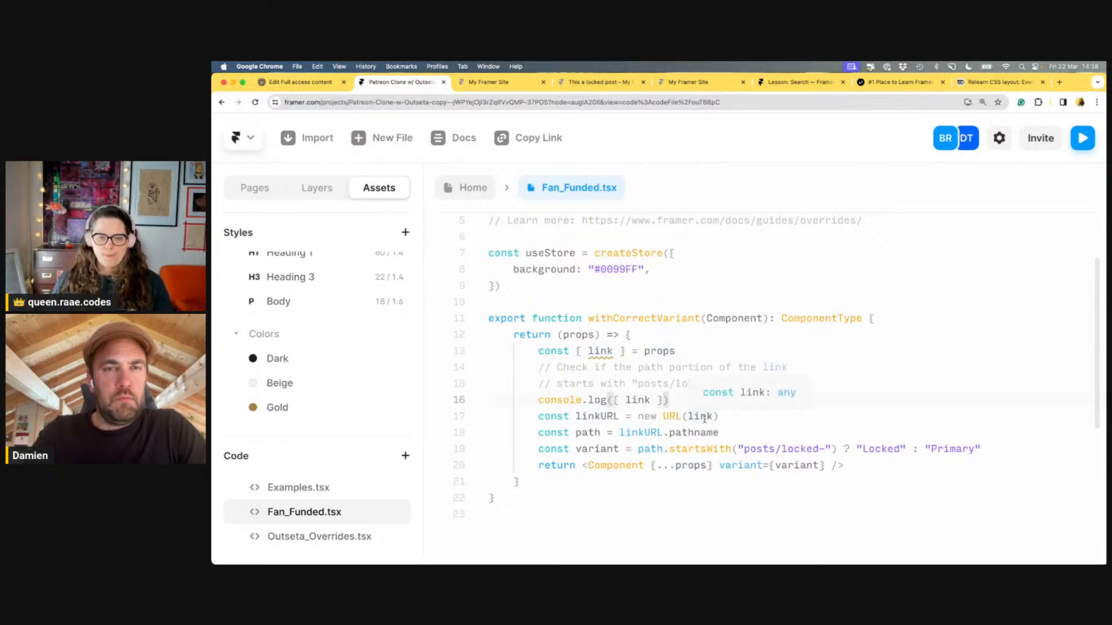
Retype the URL call's argument as (link) and save Fan_Funded.tsx
double_click(698, 417)
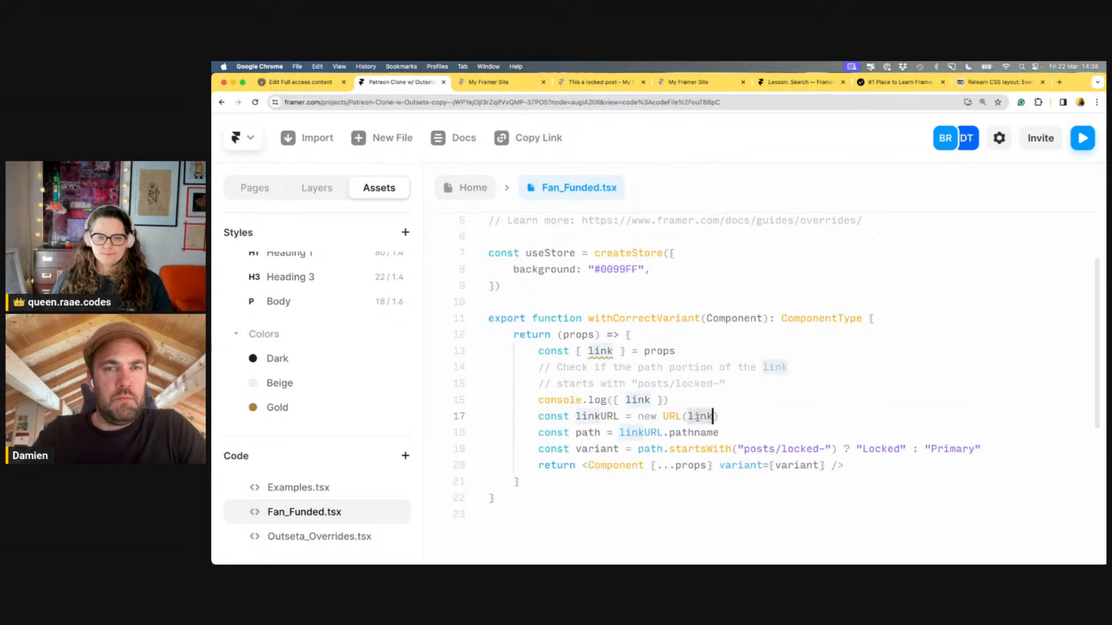
key("BackSpace")
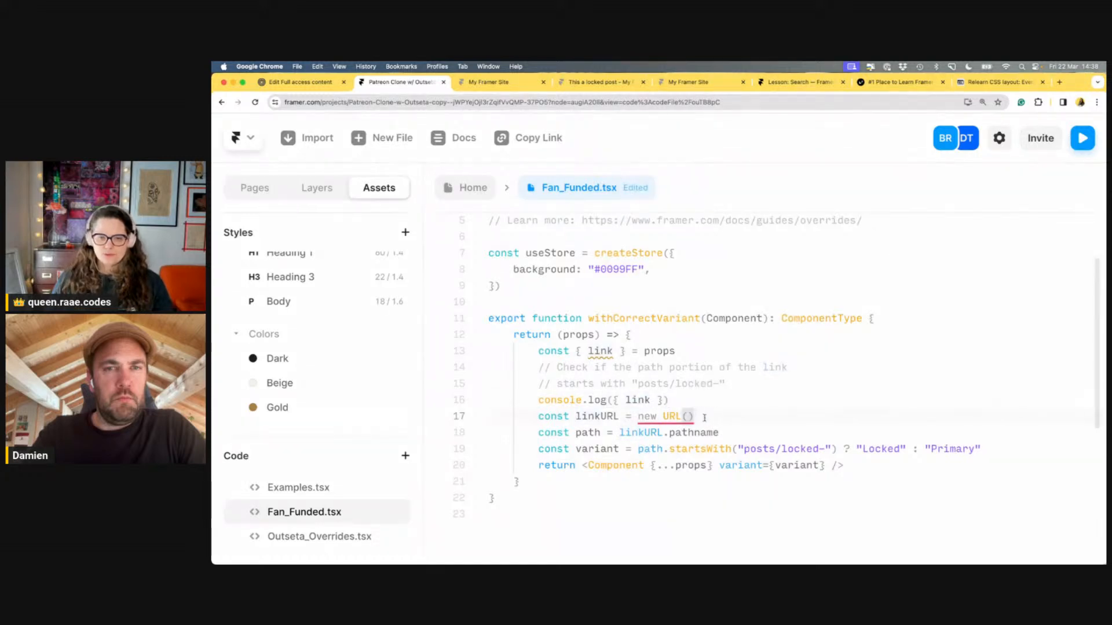
key("Delete")
key("BackSpace")
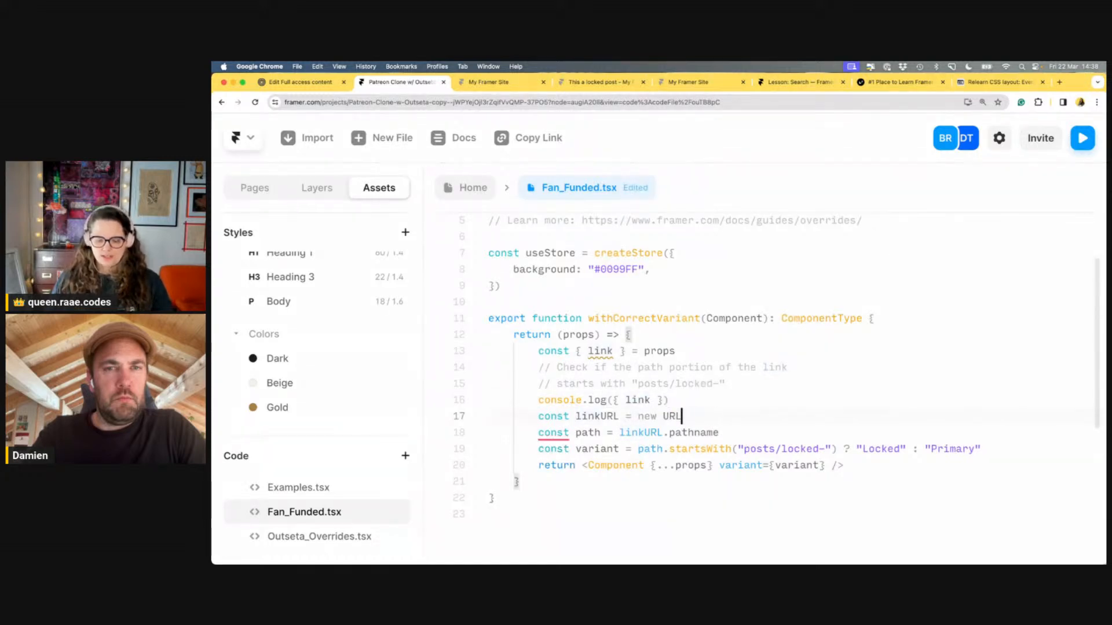
type("(")
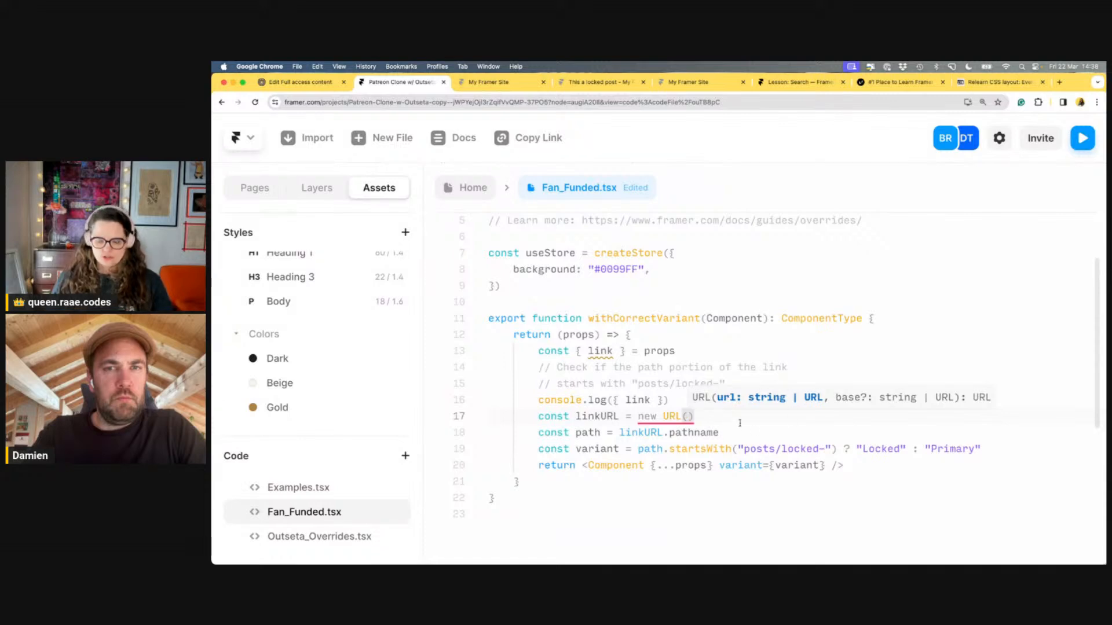
type("link")
left_click(638, 384)
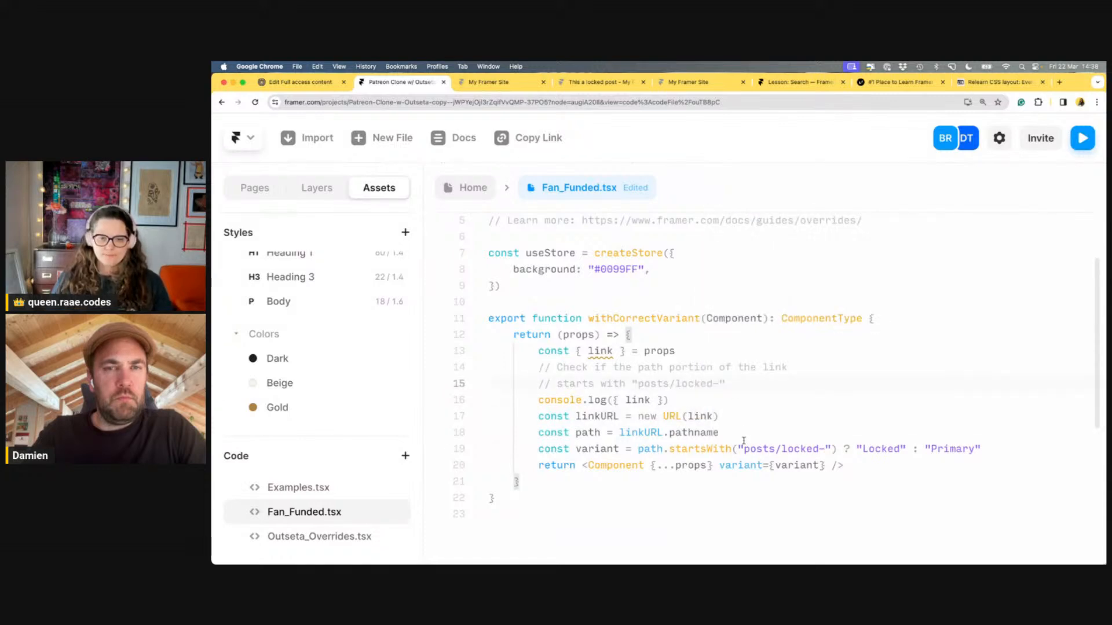
left_click(606, 400)
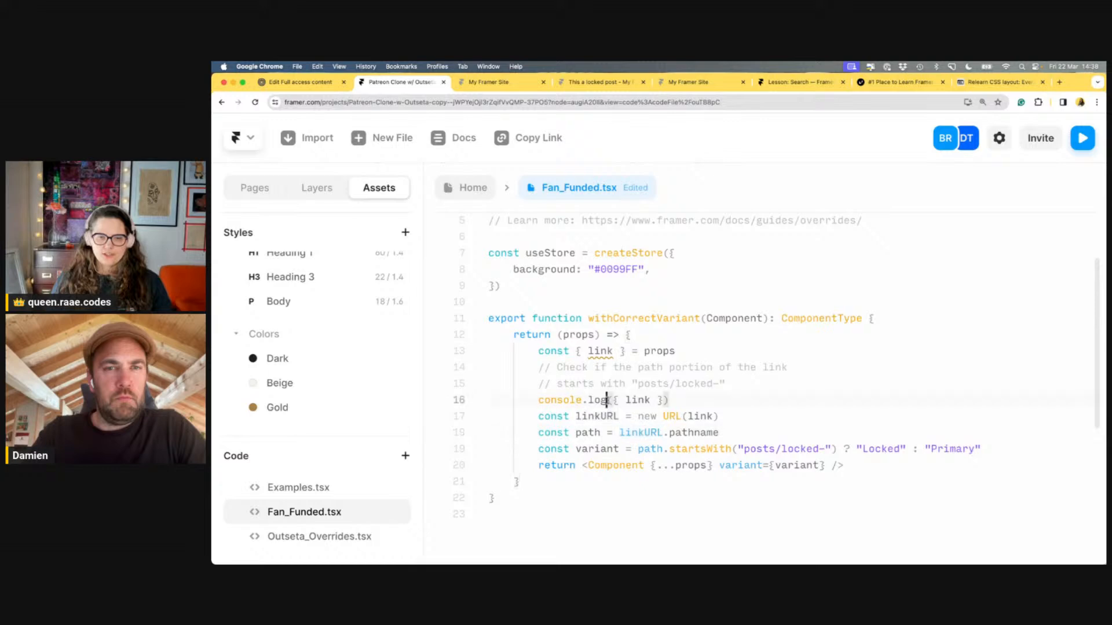
key("super+s")
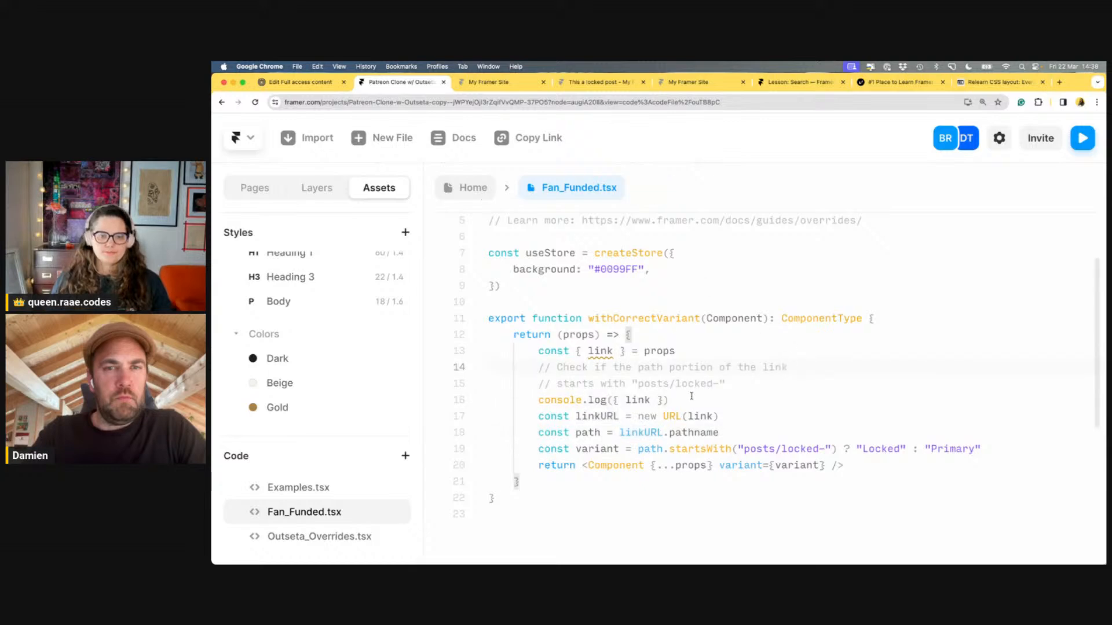
Destructure slug and change the check to slug.startsWith("locked-") instead of path
left_click(586, 351)
type("slug,")
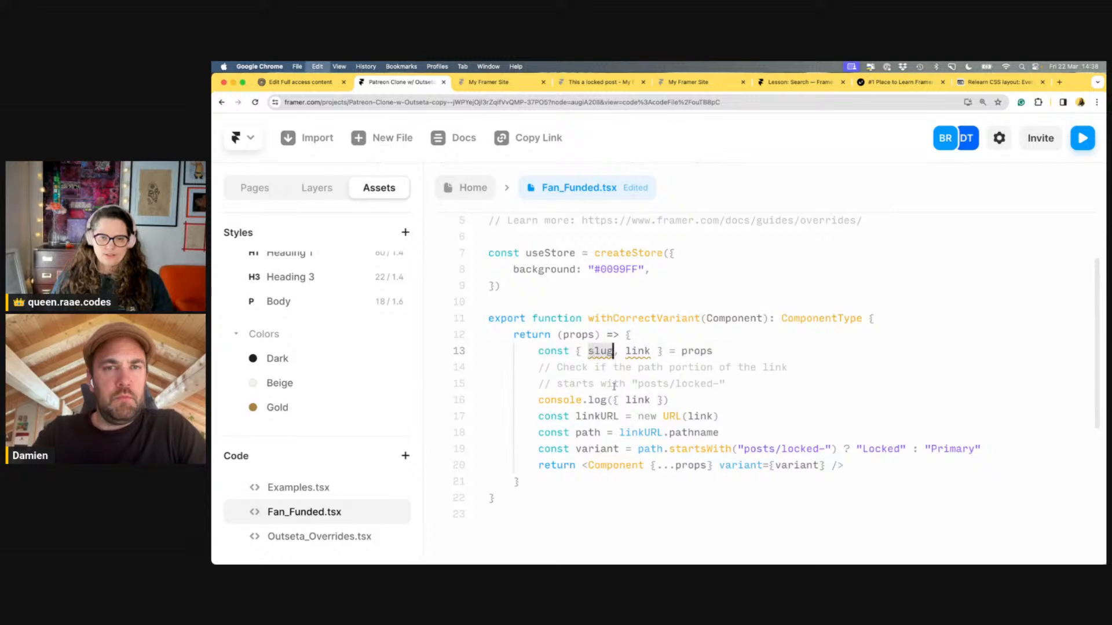
left_click(647, 450)
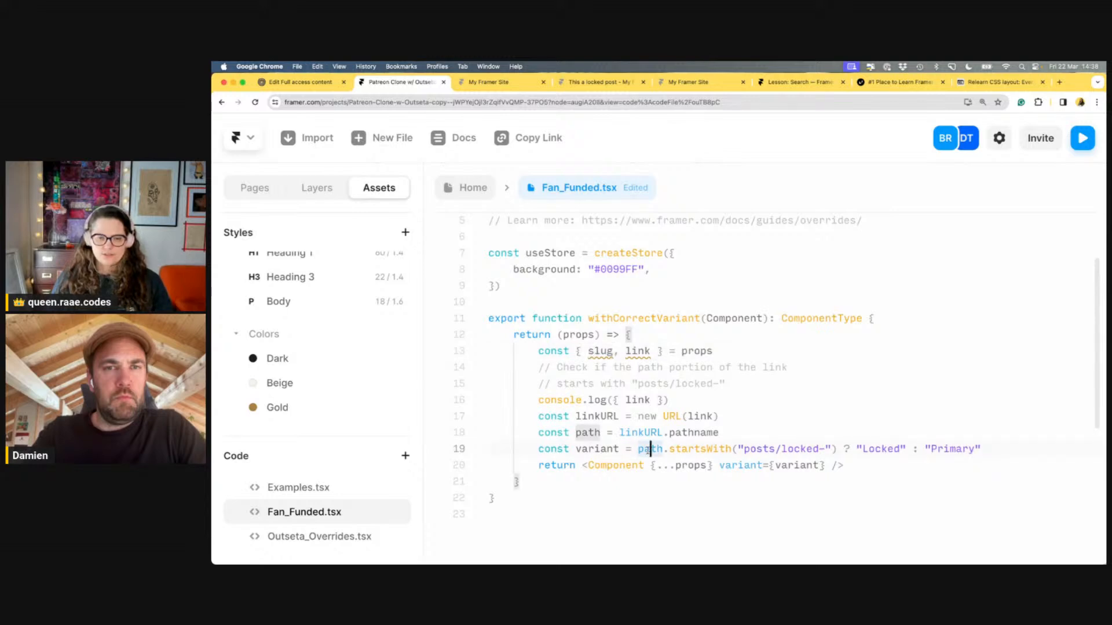
double_click(649, 449)
type("slug")
left_click_drag(781, 449, 749, 449)
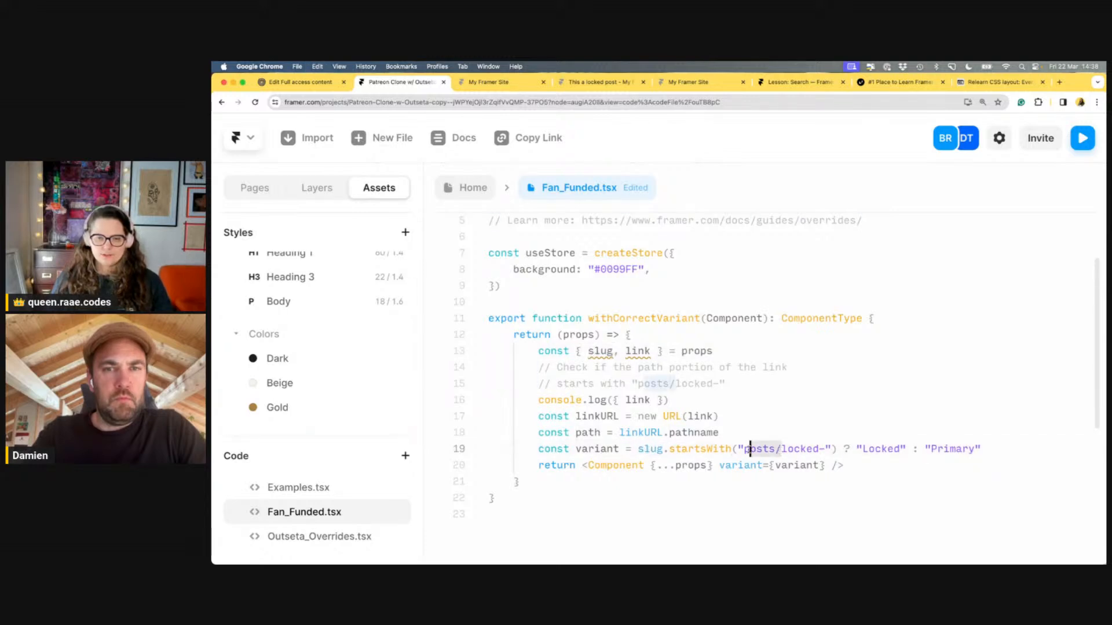
key("BackSpace")
left_click(787, 386)
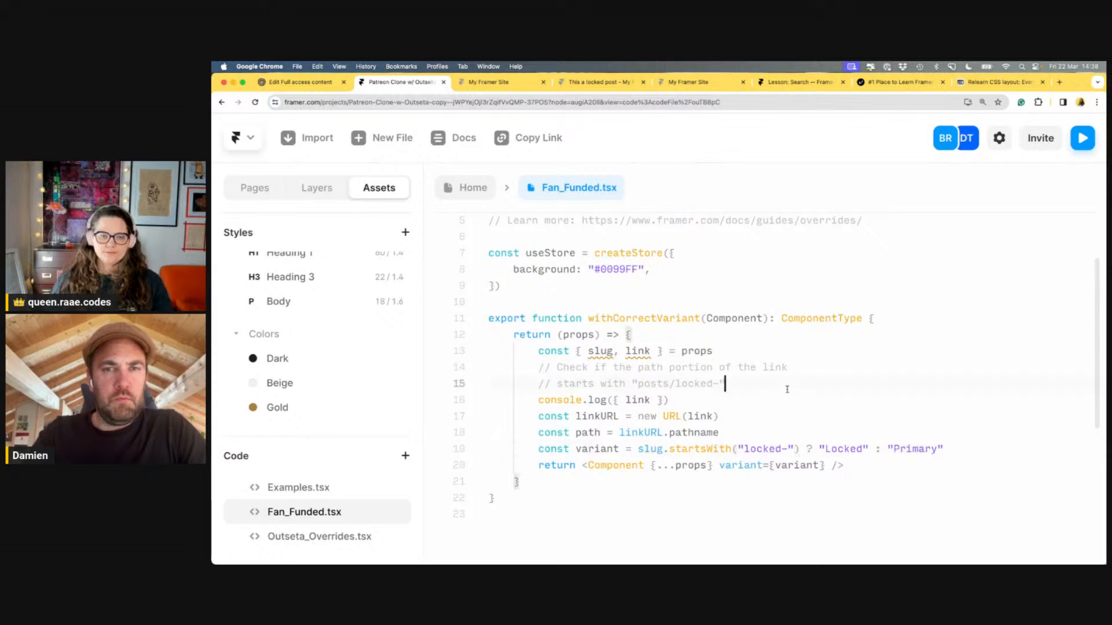
Preview the site from the canvas and dismiss the invalid URL error
left_click(472, 188)
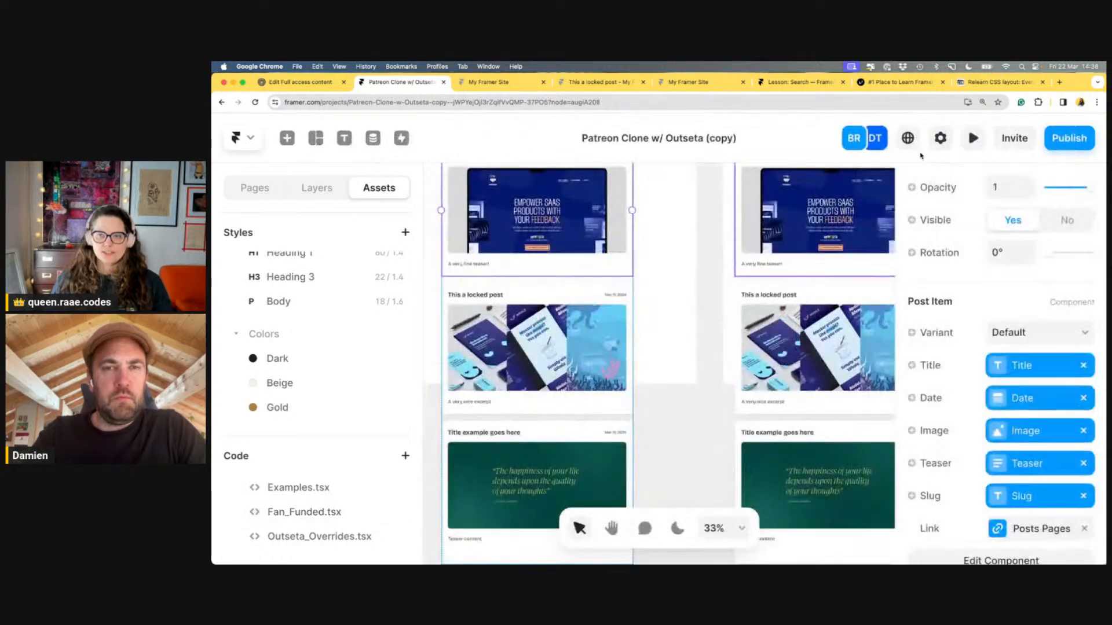
left_click(972, 138)
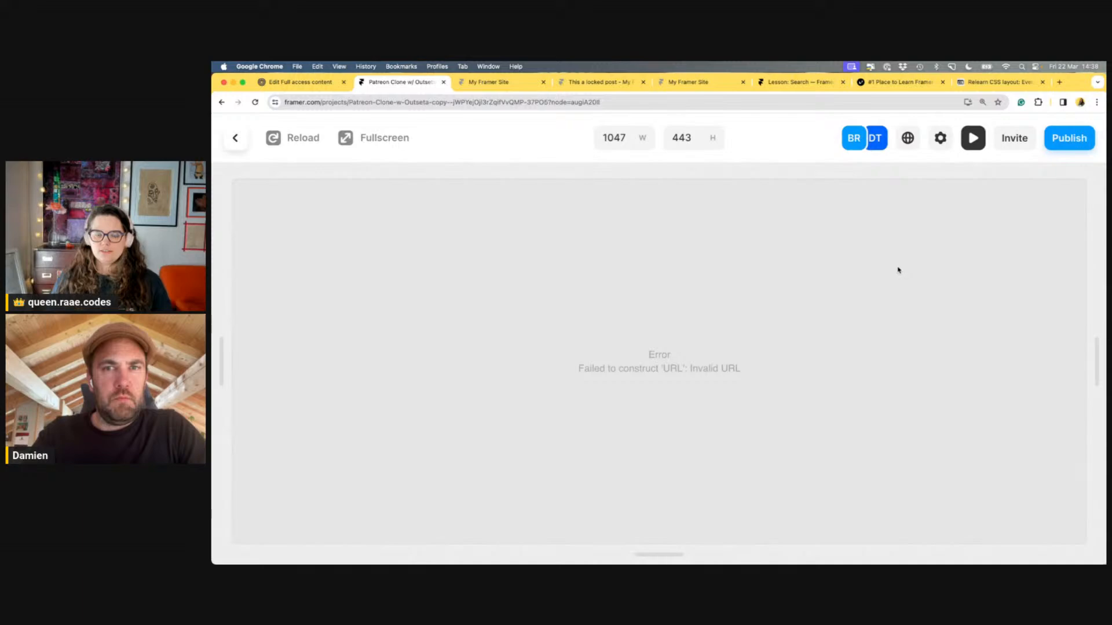
key("Escape")
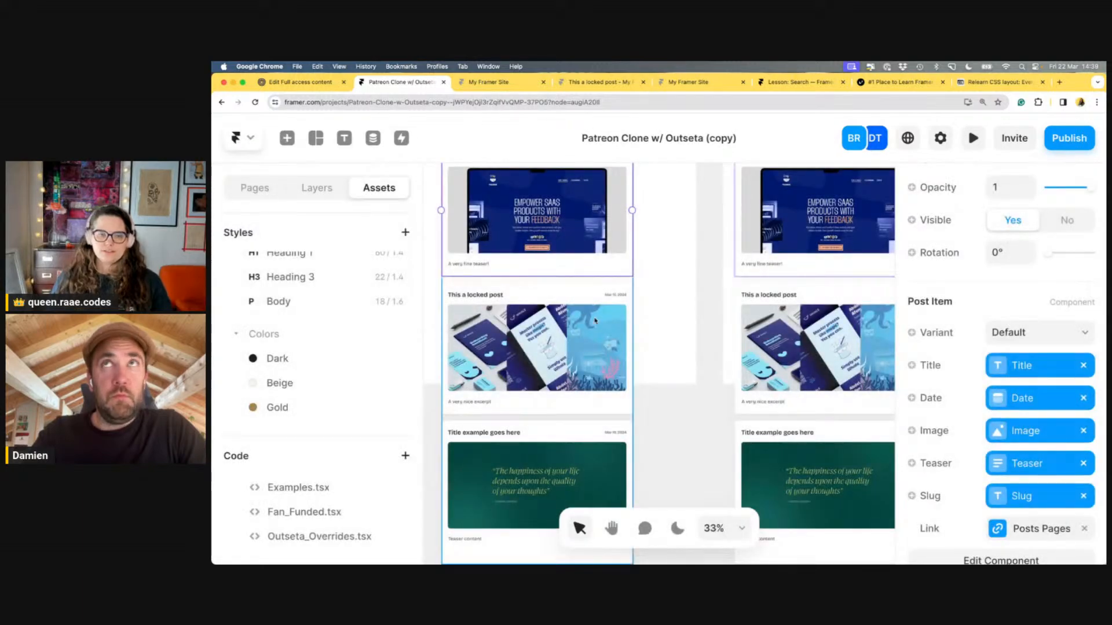
Prefix lines 17–18 (linkURL and path) with // in Fan_Funded.tsx and return to the canvas
left_click(349, 512)
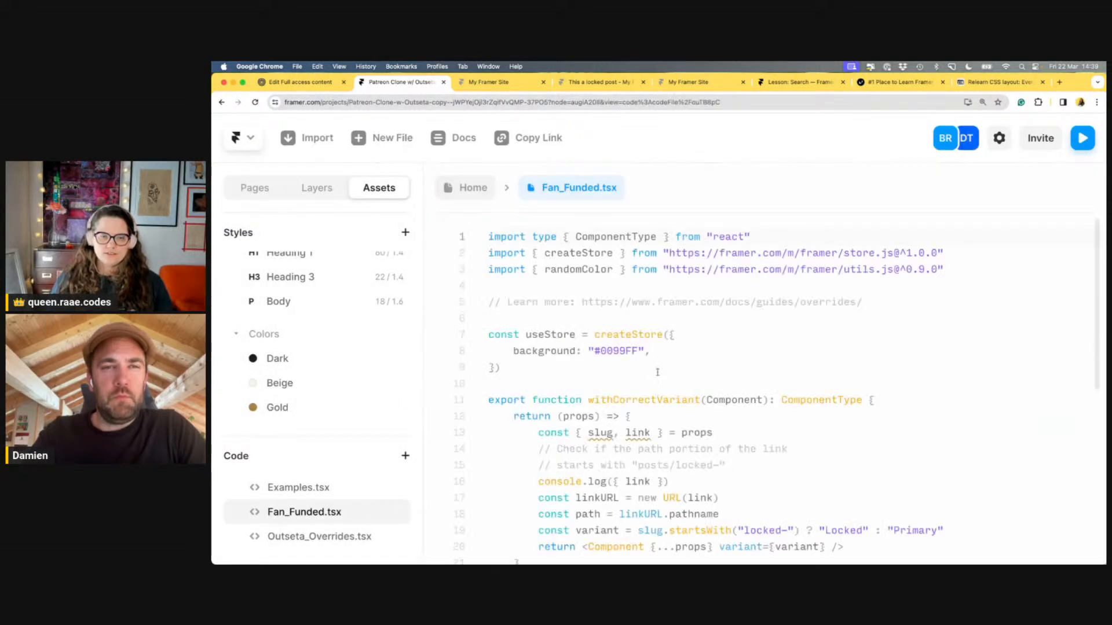
scroll(657, 371, "down", 5)
left_click_drag(741, 272, 522, 255)
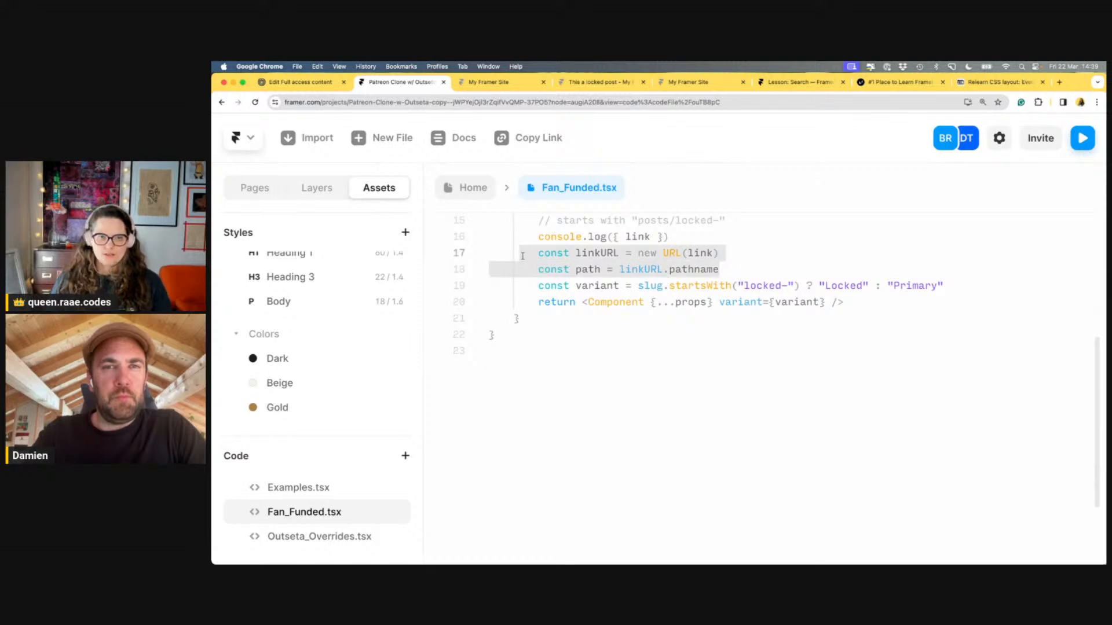
left_click(539, 259)
type("//")
left_click(539, 269)
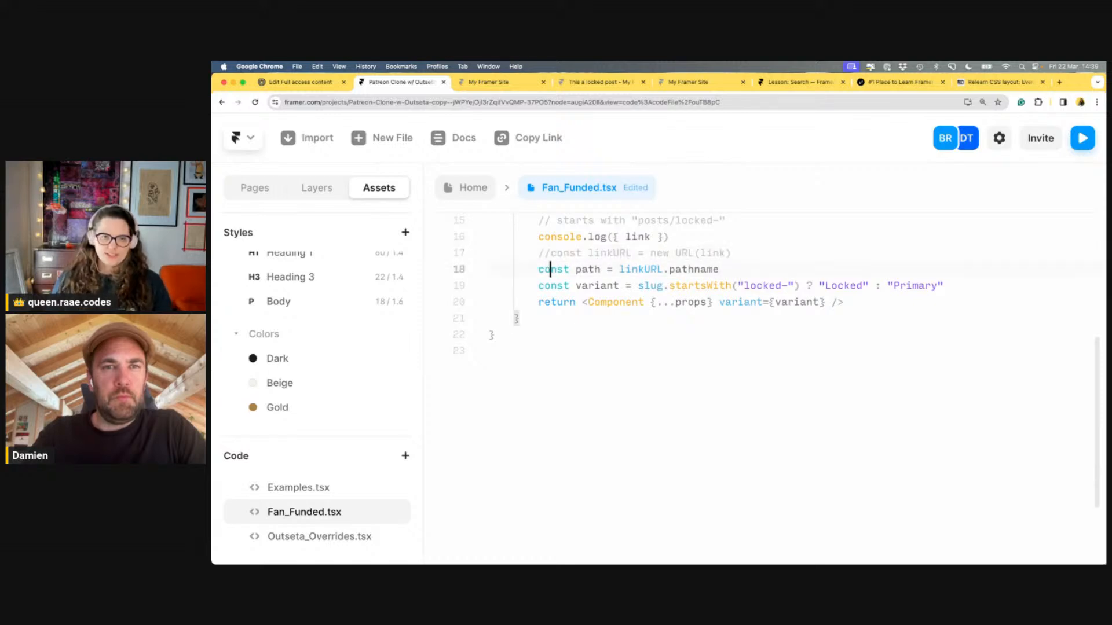
type("//")
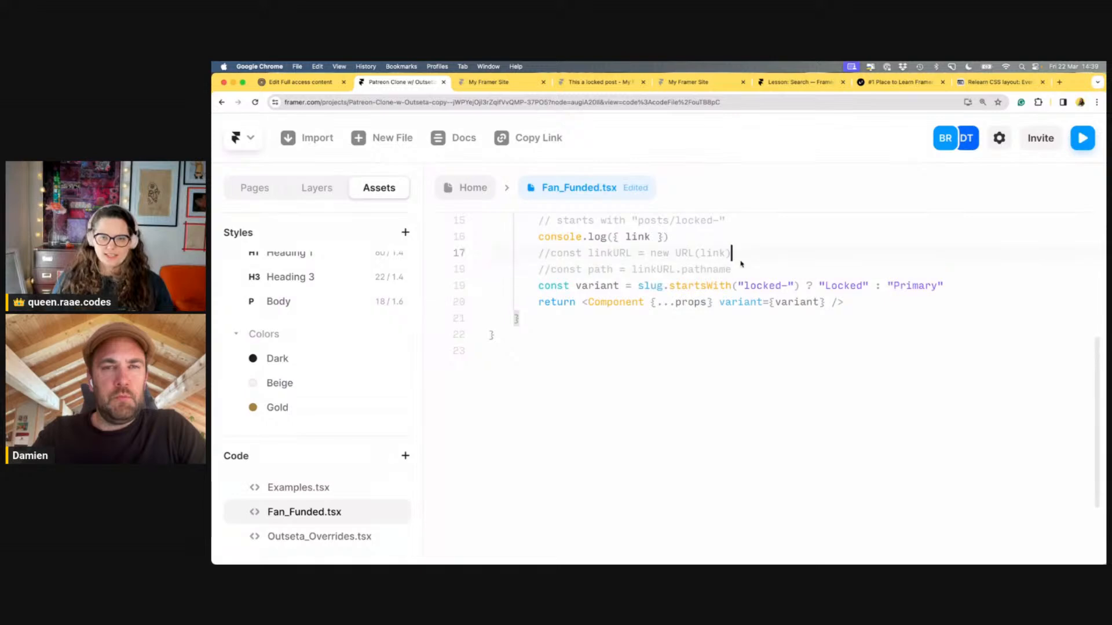
scroll(816, 258, "up", 2)
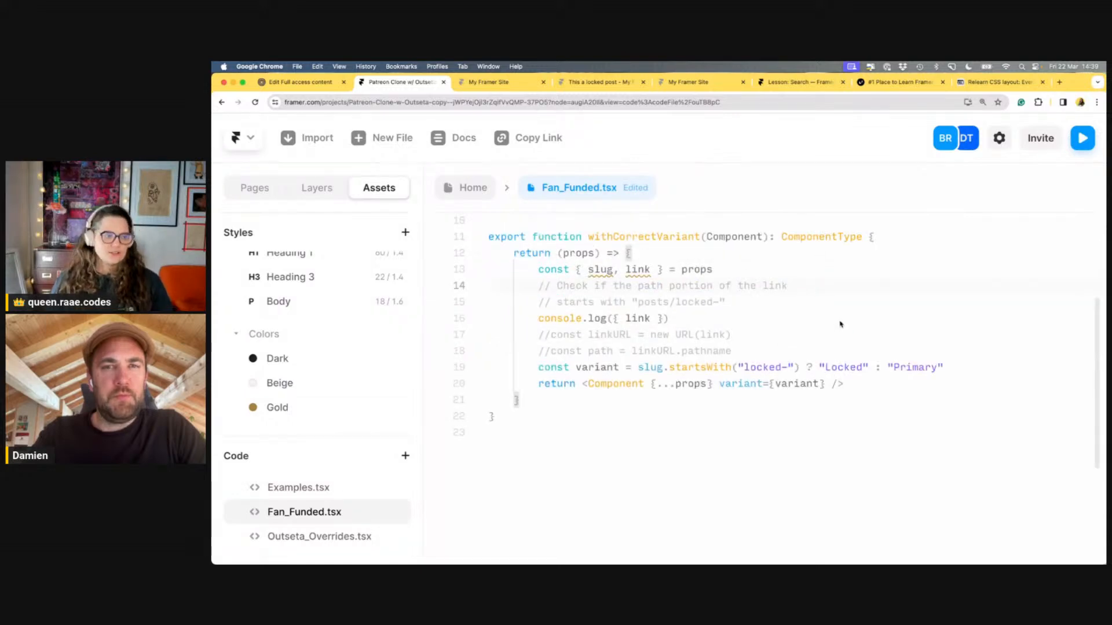
left_click(836, 309)
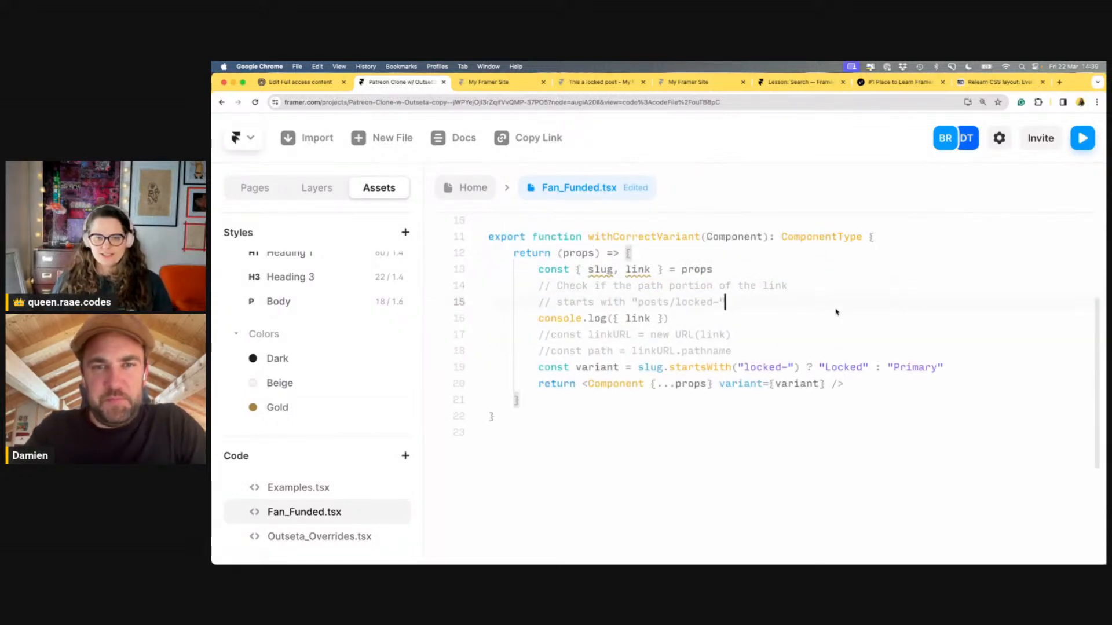
left_click(472, 190)
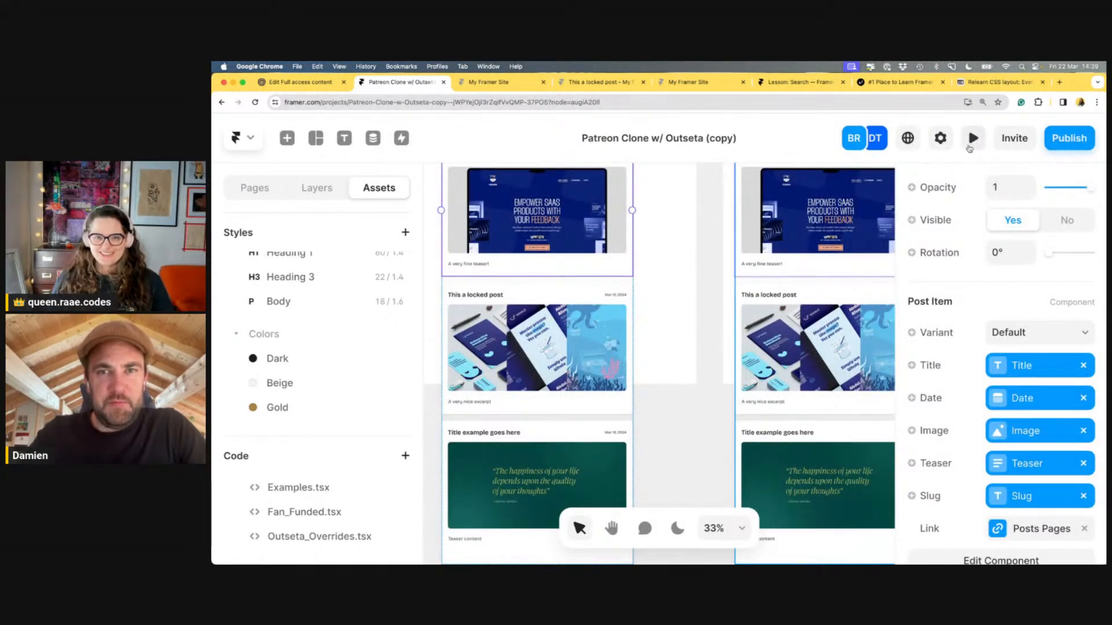
Preview, open the developer Console, expand logged links like /posts/locked-another-post, then check Outseta's settings
left_click(971, 144)
right_click(761, 296)
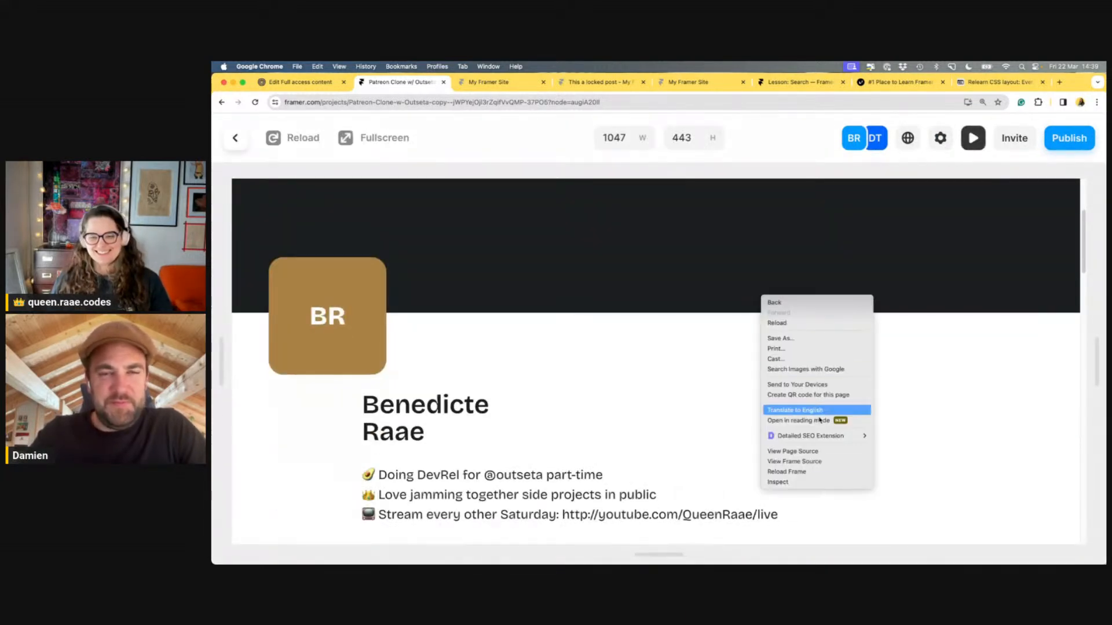
left_click(819, 482)
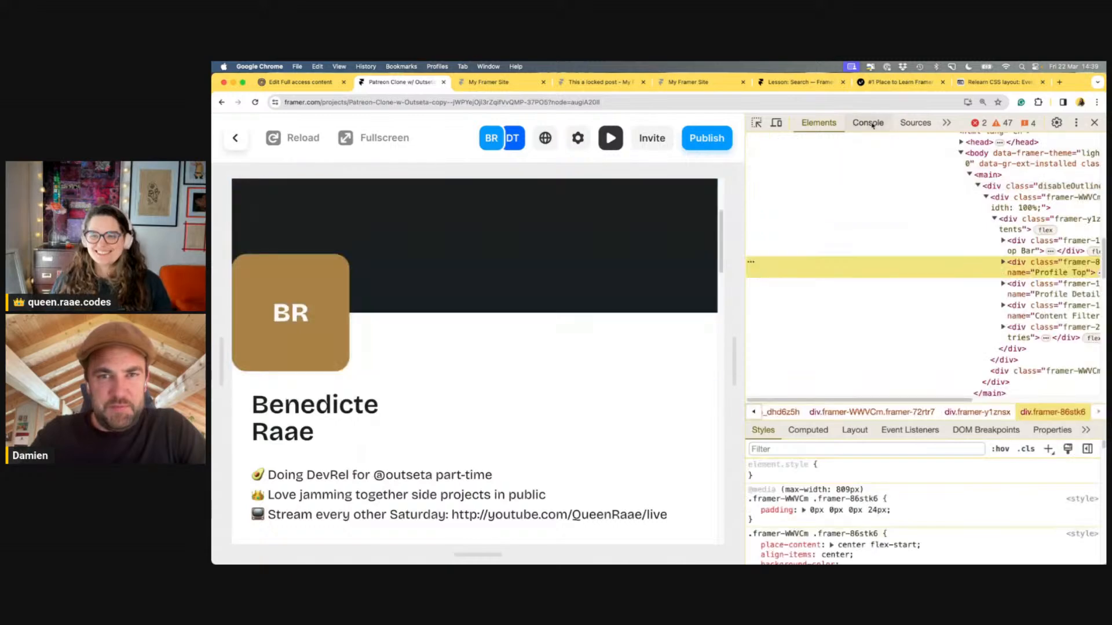
left_click(869, 123)
left_click(859, 397)
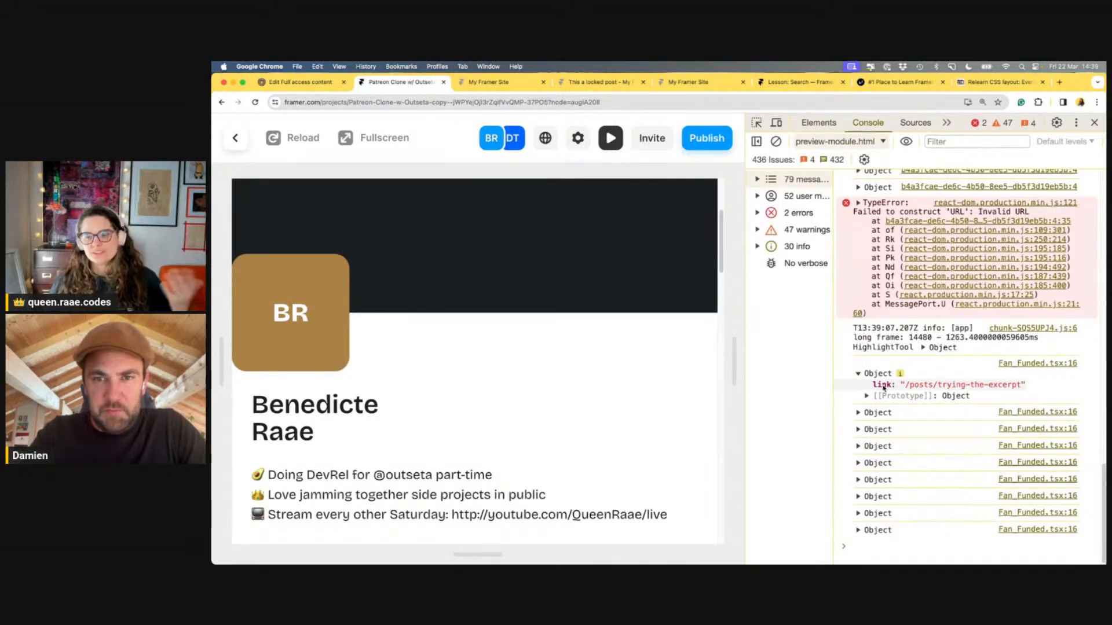
left_click(861, 412)
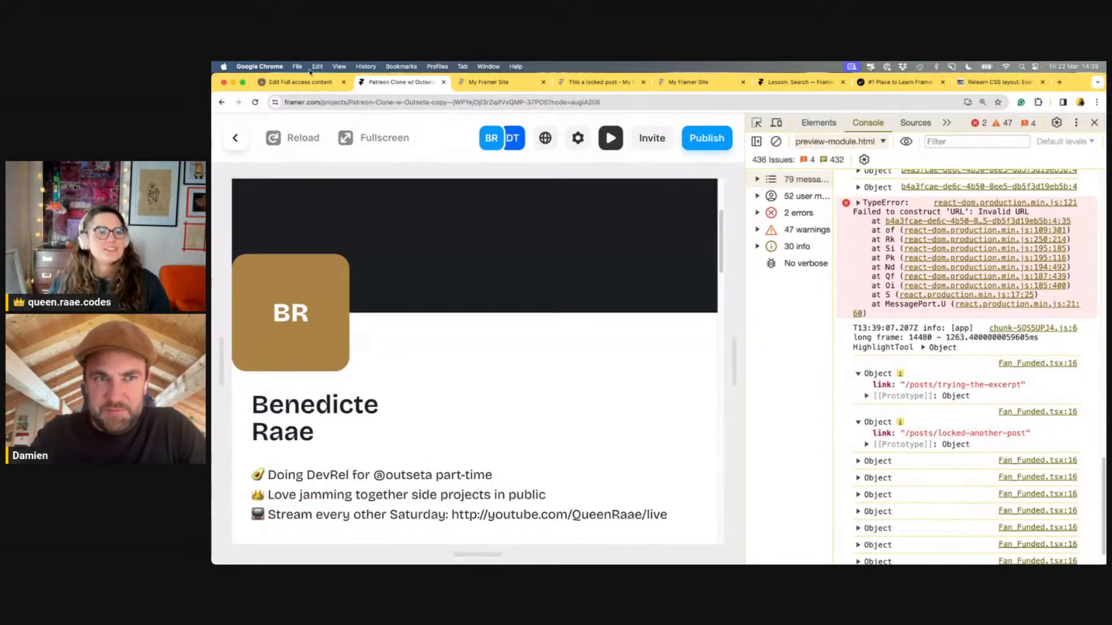
key("ctrl+shift+Tab")
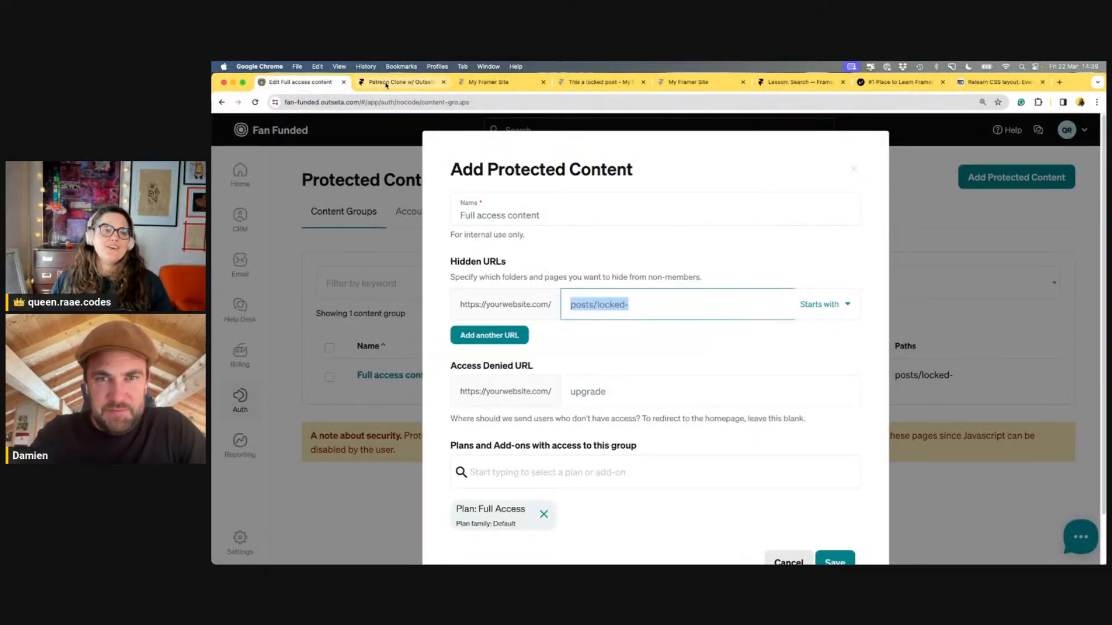
Back in the Framer editor, delete the commented-out linkURL and path lines
left_click(399, 82)
left_click(247, 136)
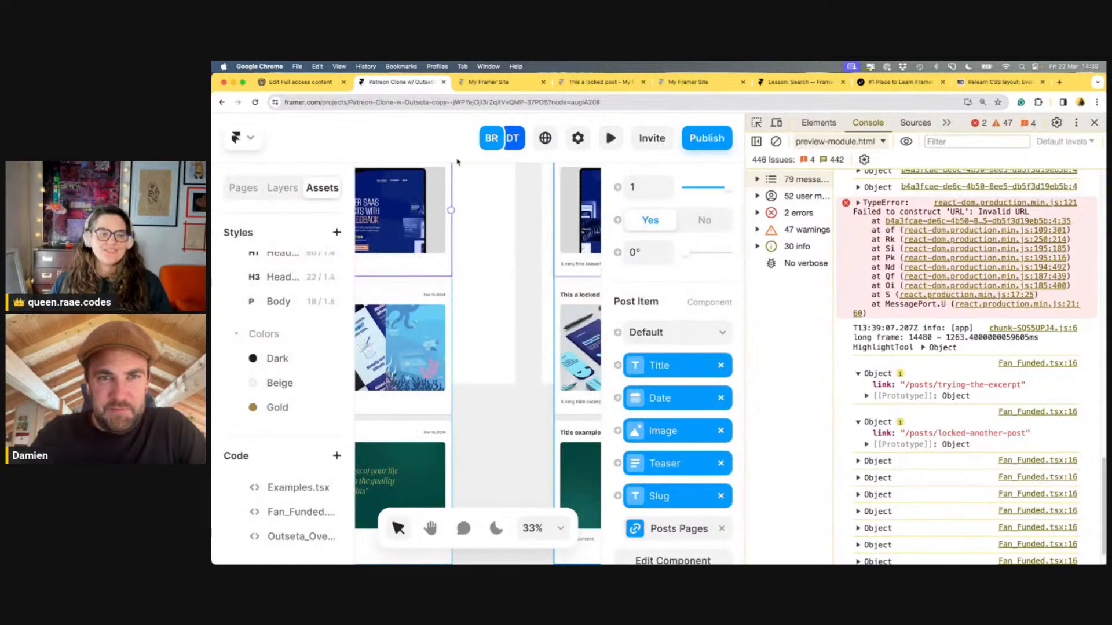
left_click(1093, 122)
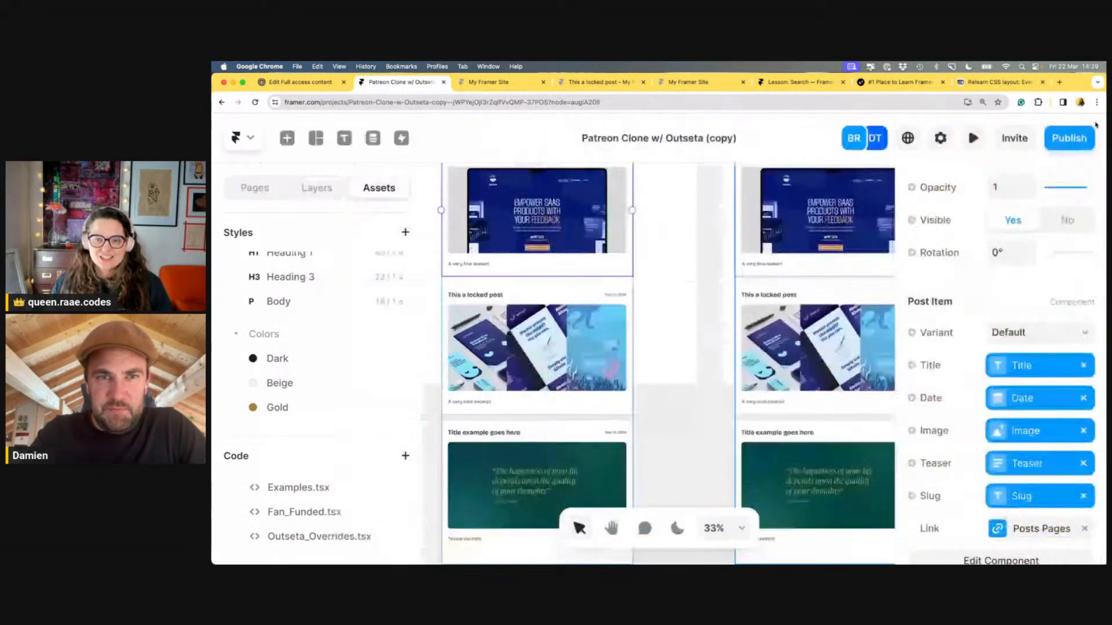
left_click(304, 511)
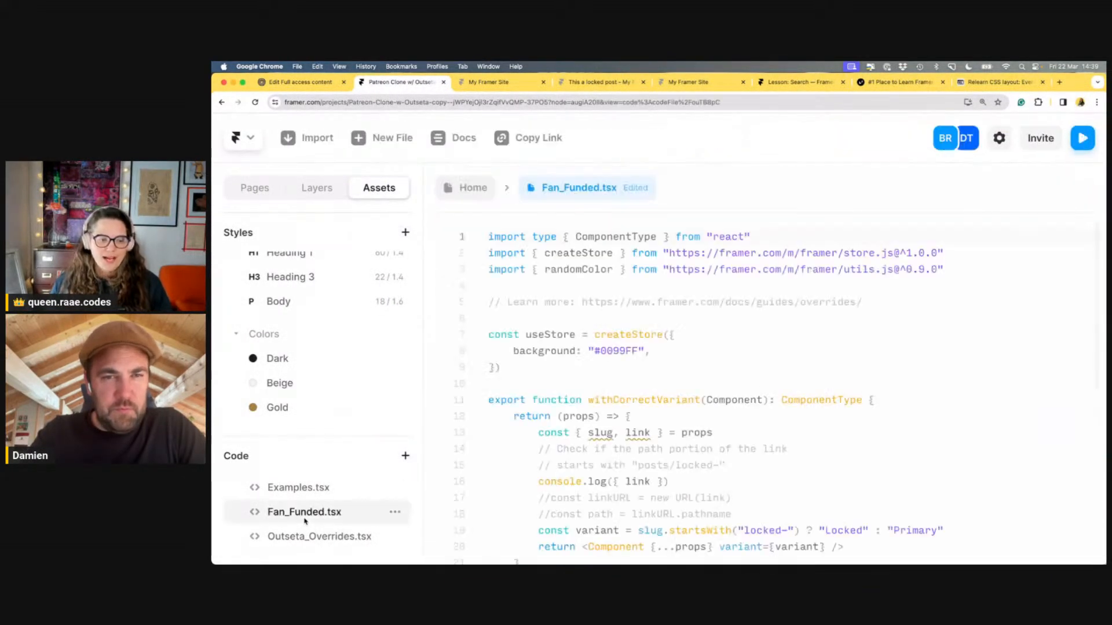
scroll(695, 326, "down", 3)
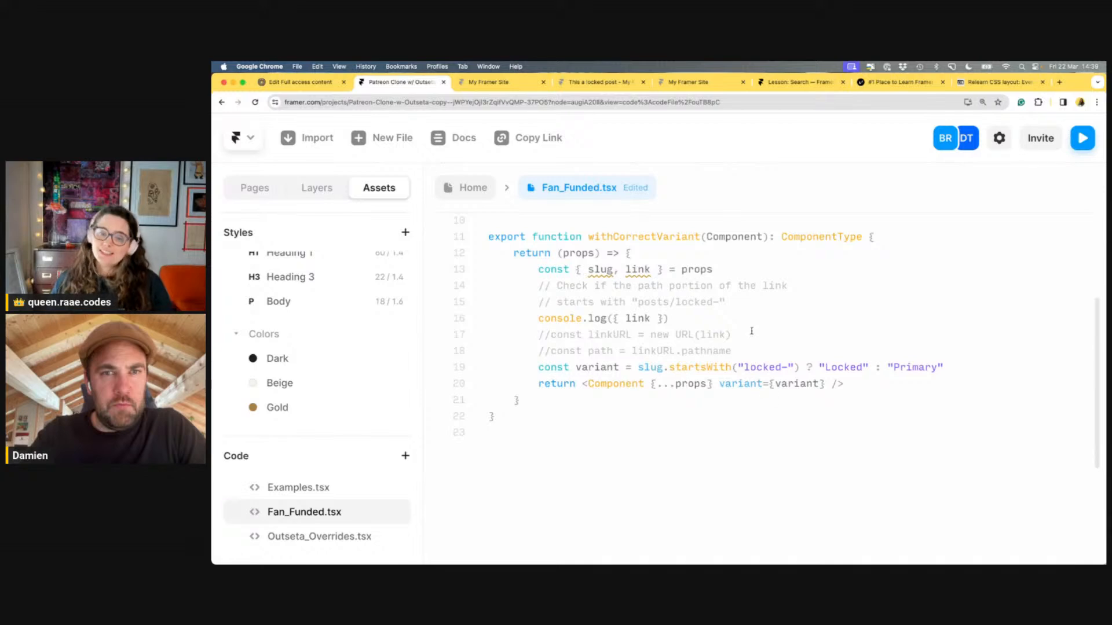
left_click(753, 350)
key("shift+Home")
key("shift+Up")
key("BackSpace")
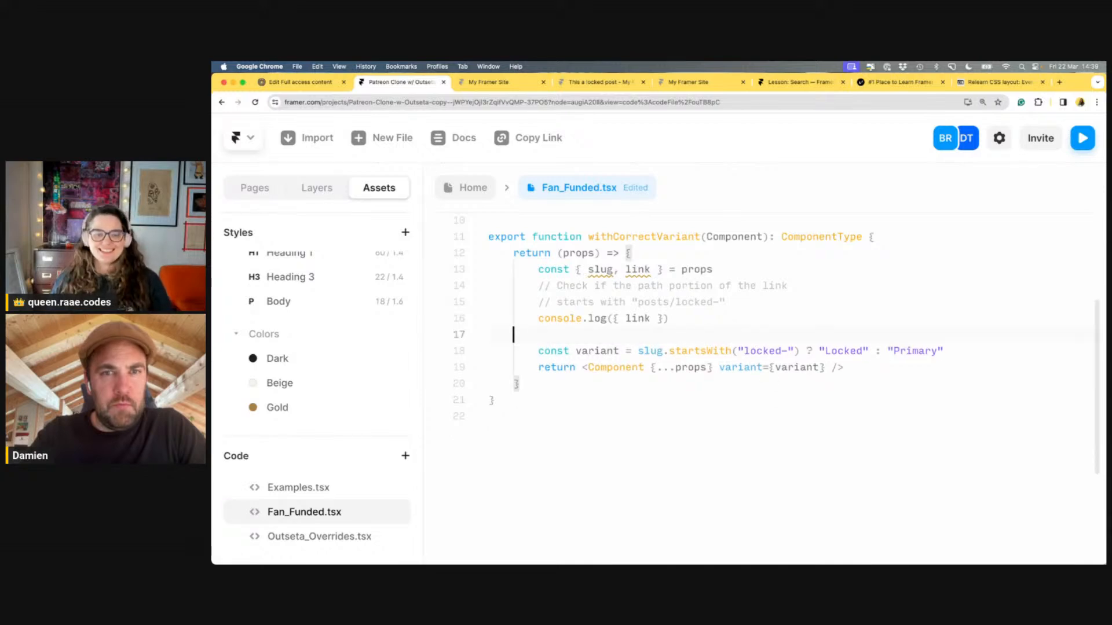
key("BackSpace")
Paste the "posts/locked-" prefix into startsWith and remove the console.log line
left_click_drag(719, 302, 637, 302)
key("super+c")
left_click_drag(787, 334, 744, 334)
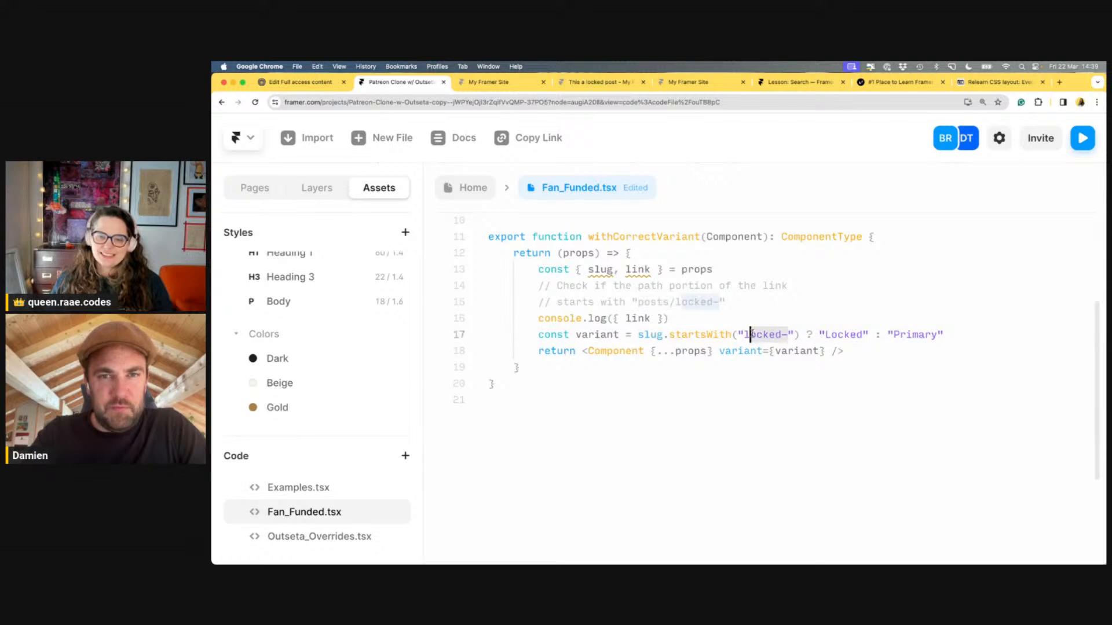
key("super+v")
left_click(733, 317)
key("super+BackSpace")
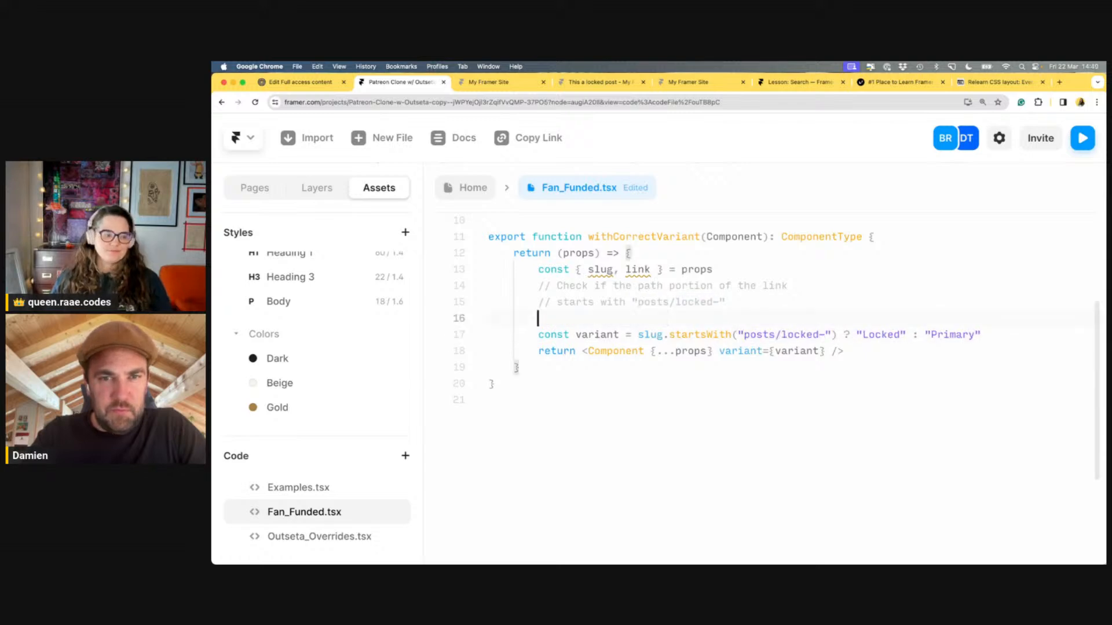
key("super+BackSpace")
key("BackSpace")
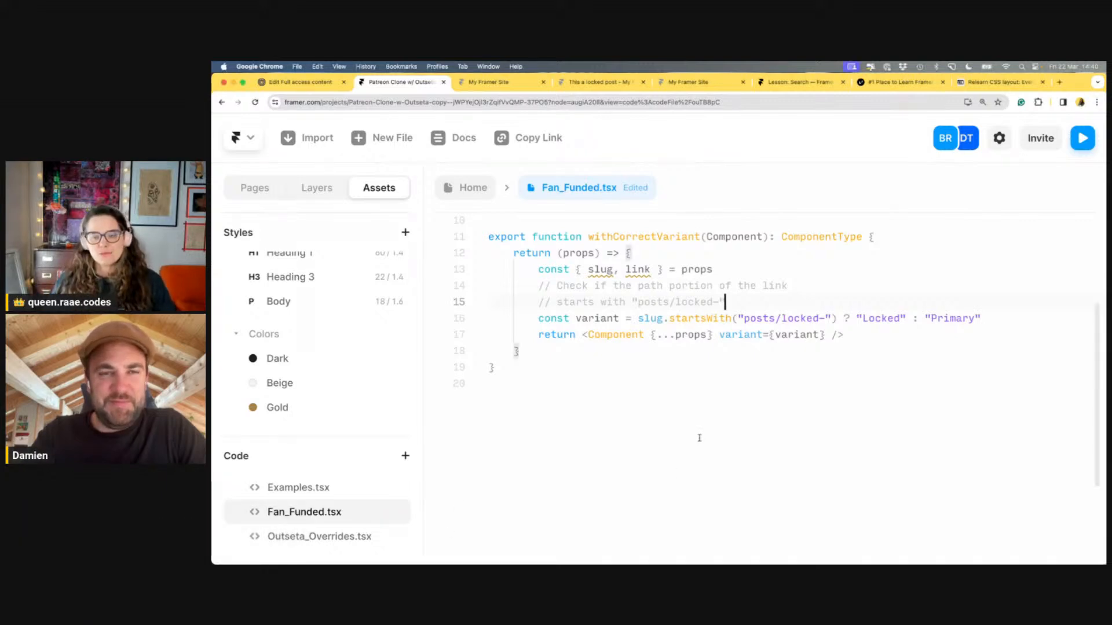
Drop slug from the props and test link instead of slug in the check
left_click(817, 367)
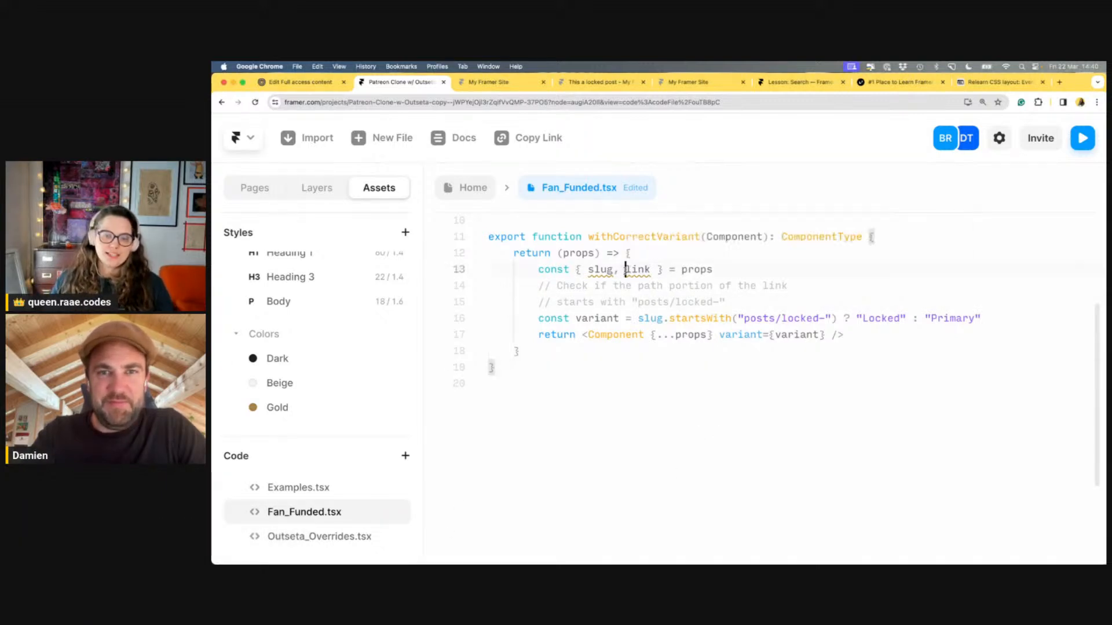
left_click_drag(626, 270, 588, 270)
key("BackSpace")
double_click(607, 267)
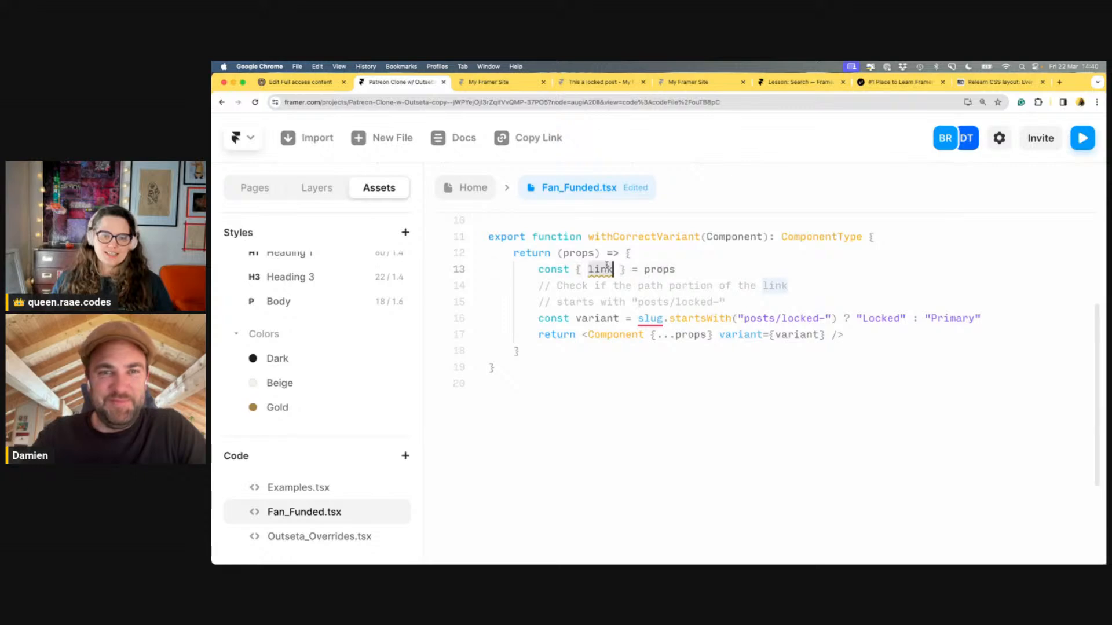
key("cmd+c")
double_click(650, 318)
key("cmd+v")
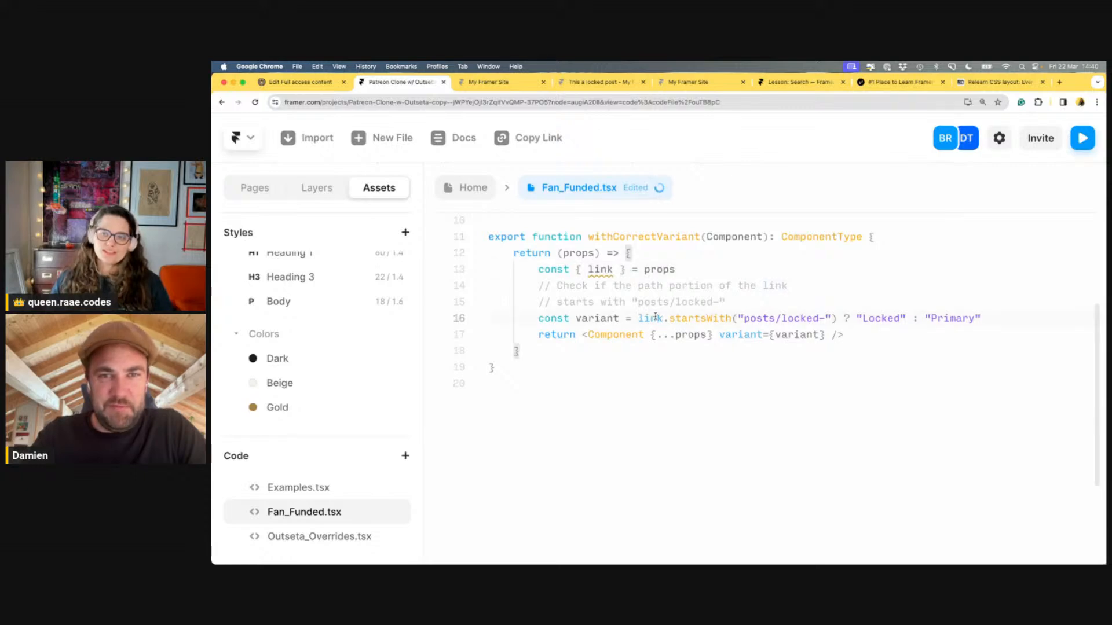
left_click(472, 191)
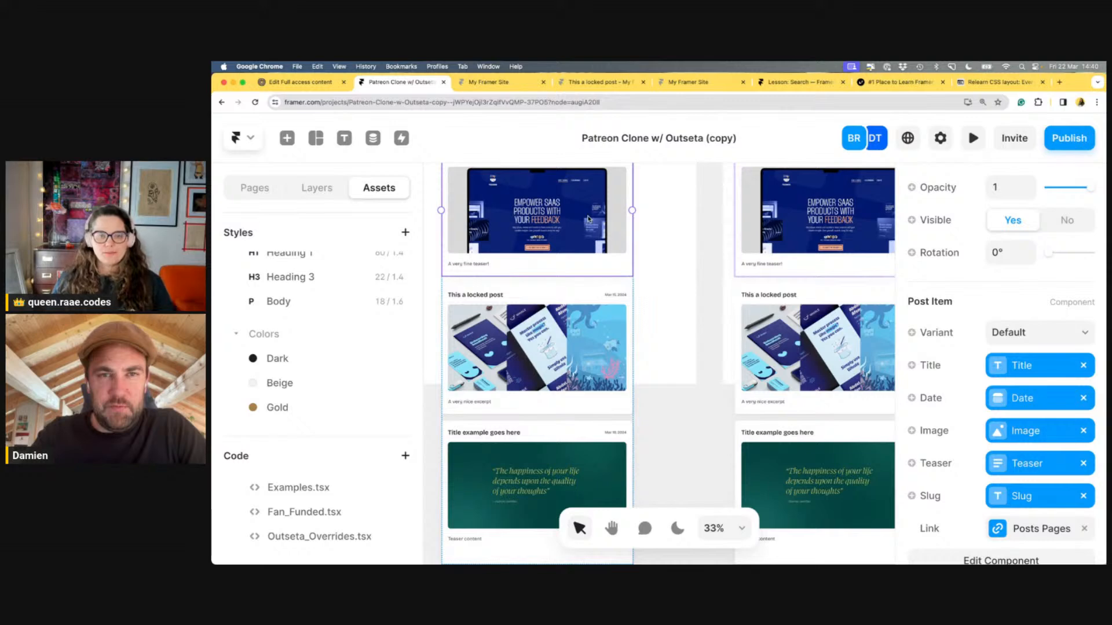
Preview the site live and scroll through the post list
key("cmd+p")
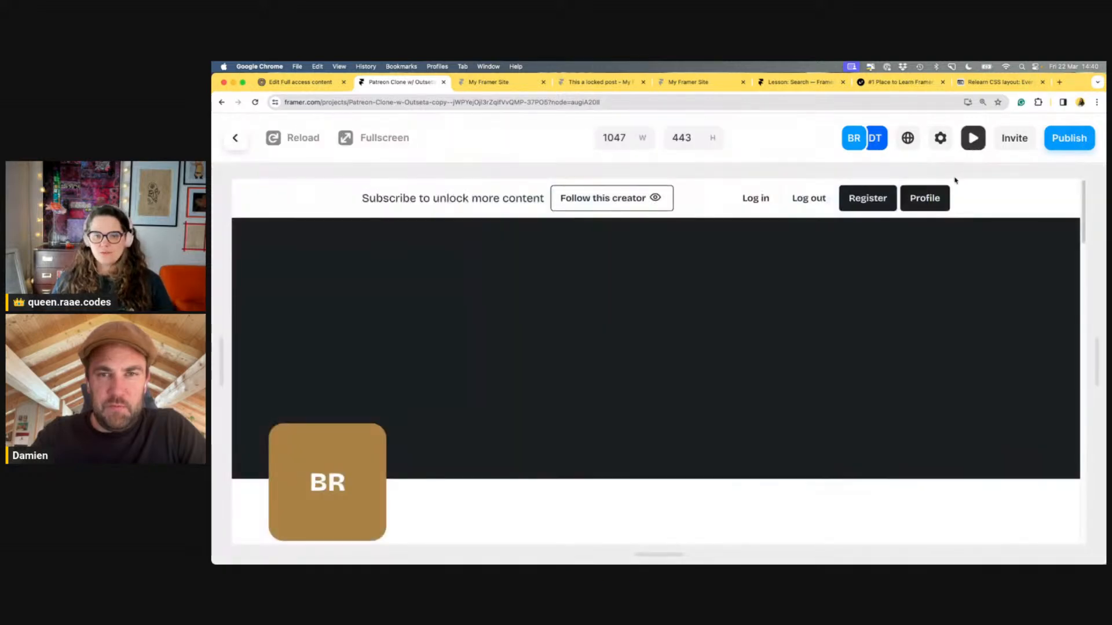
scroll(751, 327, "down", 15)
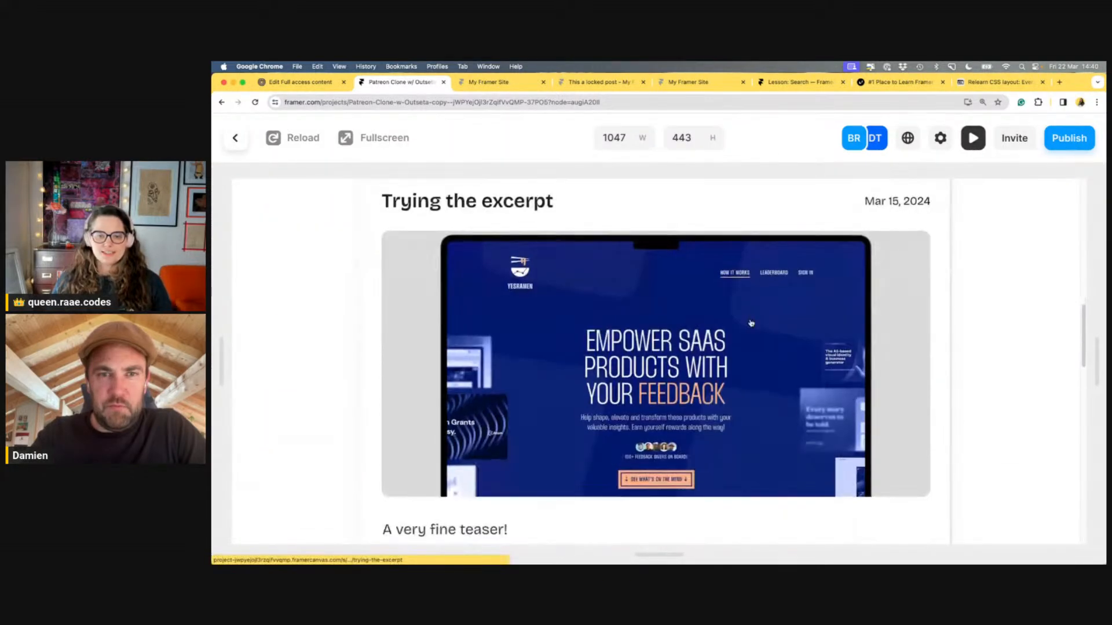
scroll(751, 323, "down", 10)
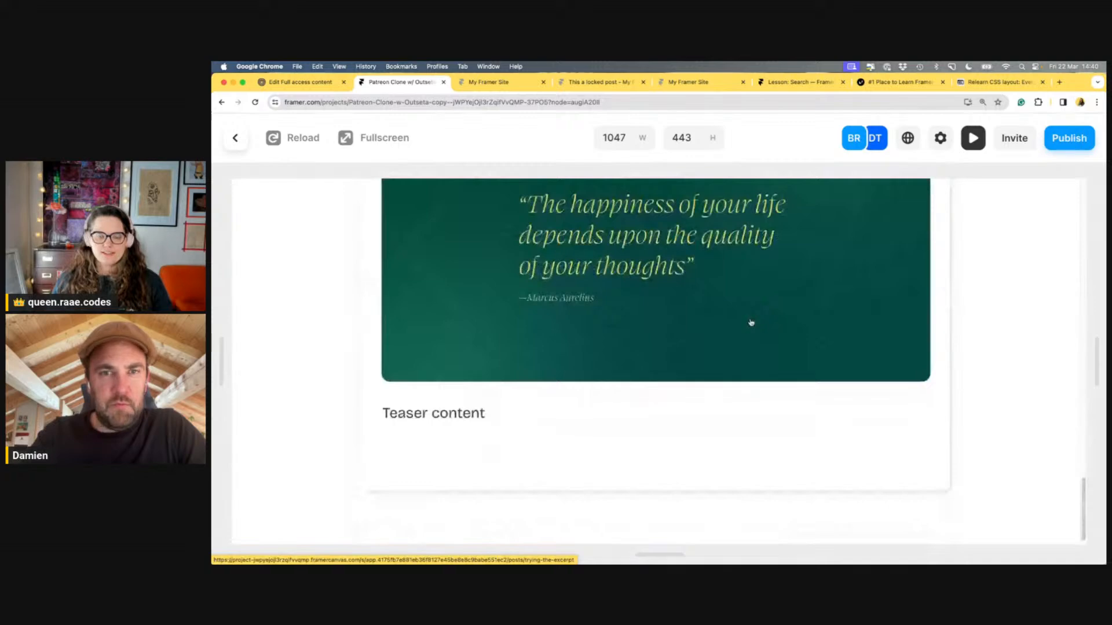
scroll(751, 323, "up", 8)
scroll(751, 323, "up", 6)
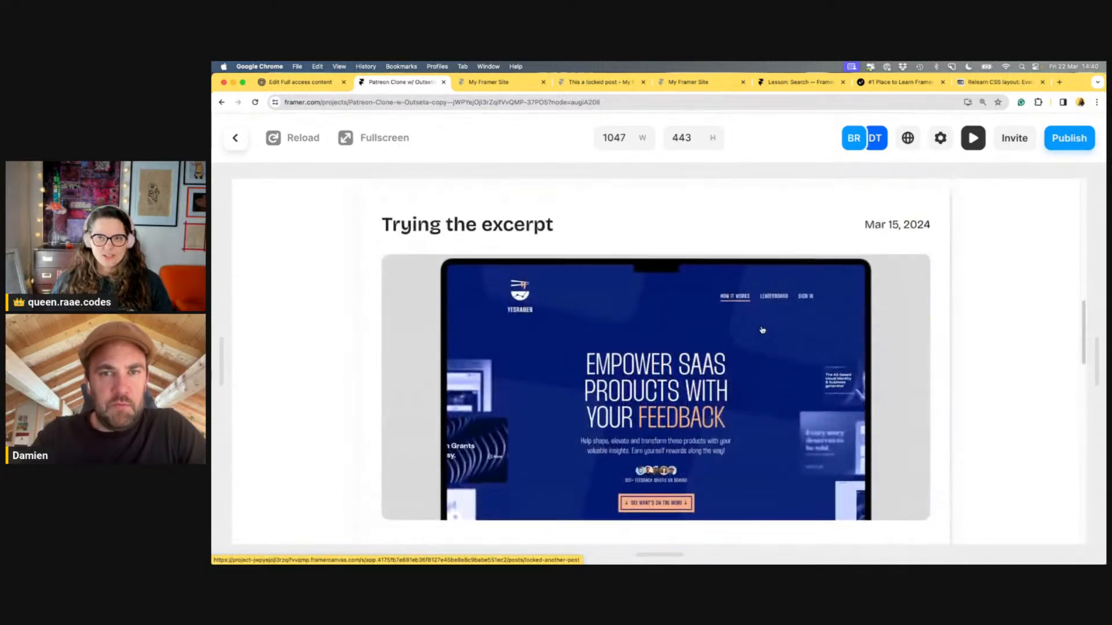
scroll(793, 245, "up", 2)
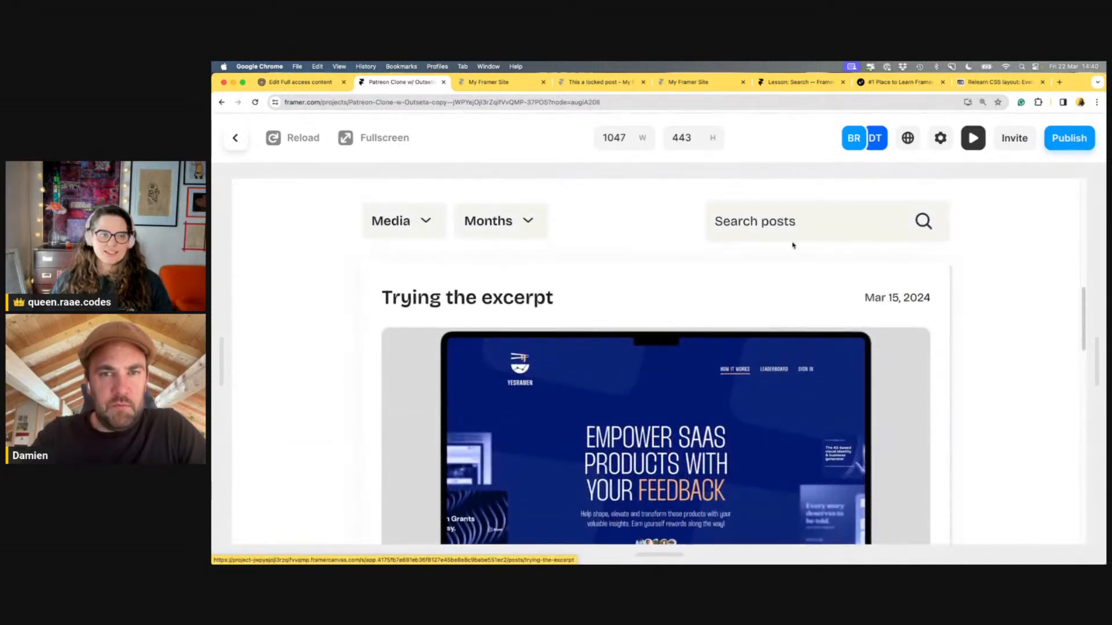
left_click(225, 140)
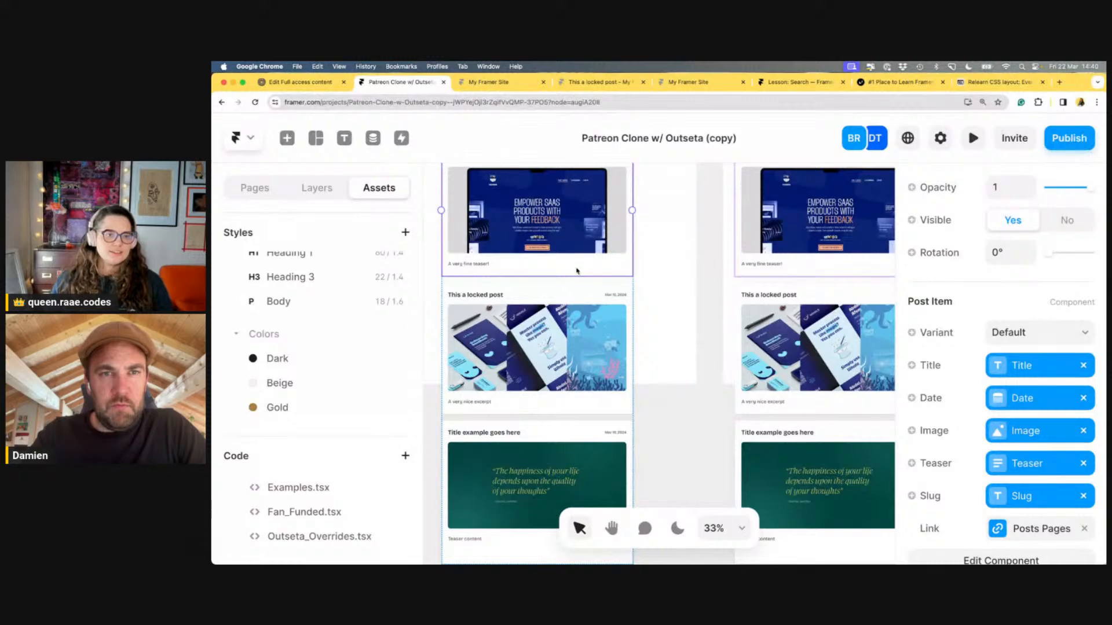
Add a leading slash so the check matches "/posts/locked-", and save
scroll(577, 270, "up", 5)
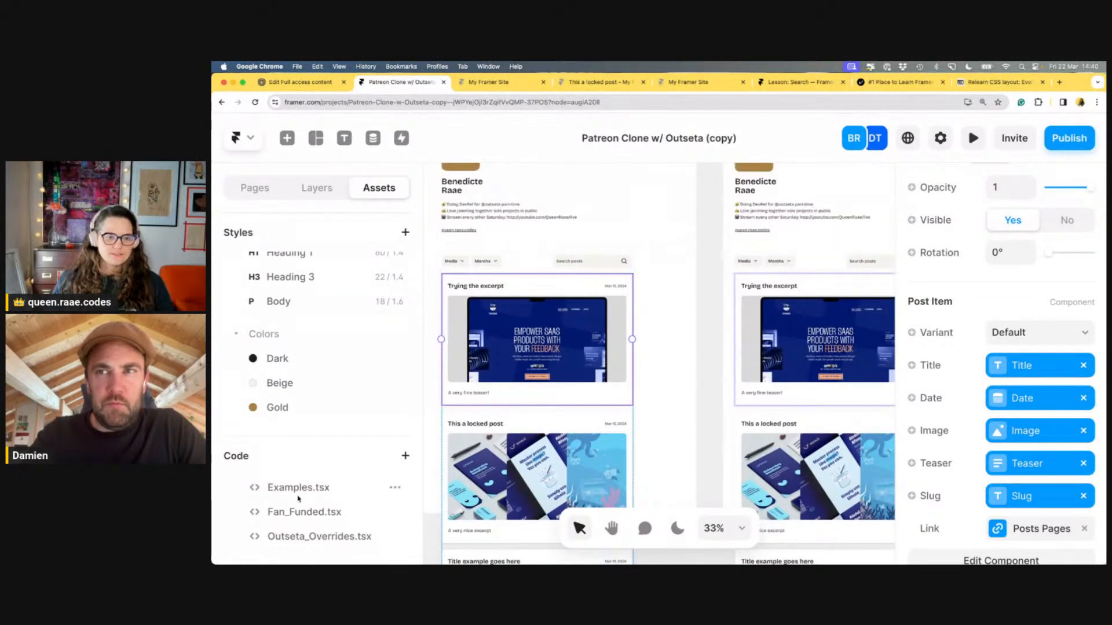
left_click(302, 511)
scroll(724, 373, "down", 2)
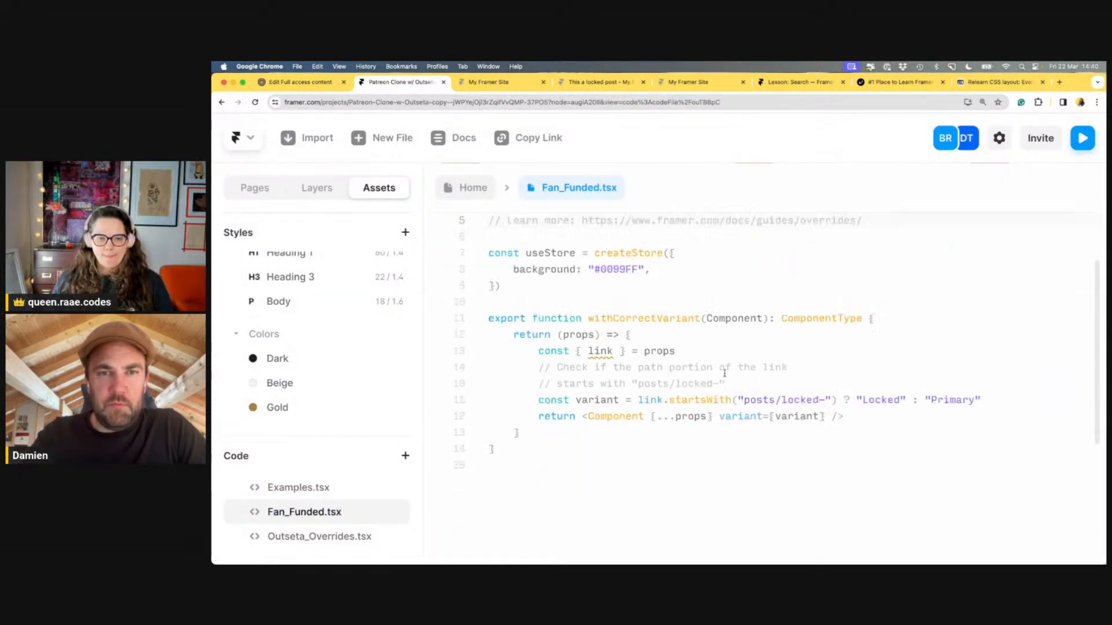
left_click(743, 400)
type("/")
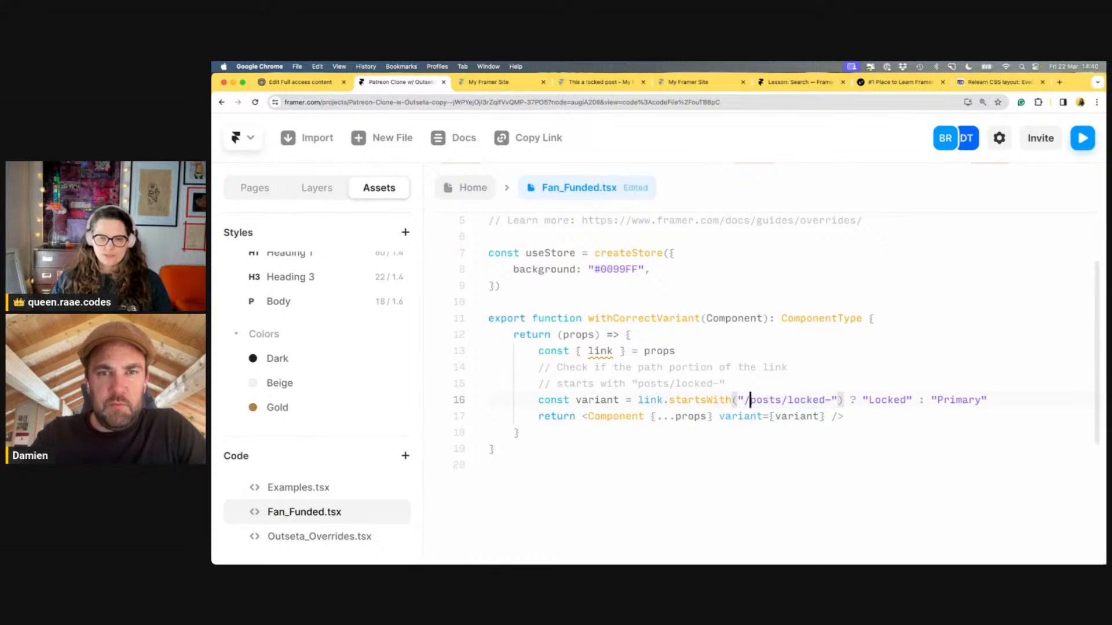
left_click(776, 337)
key("super+s")
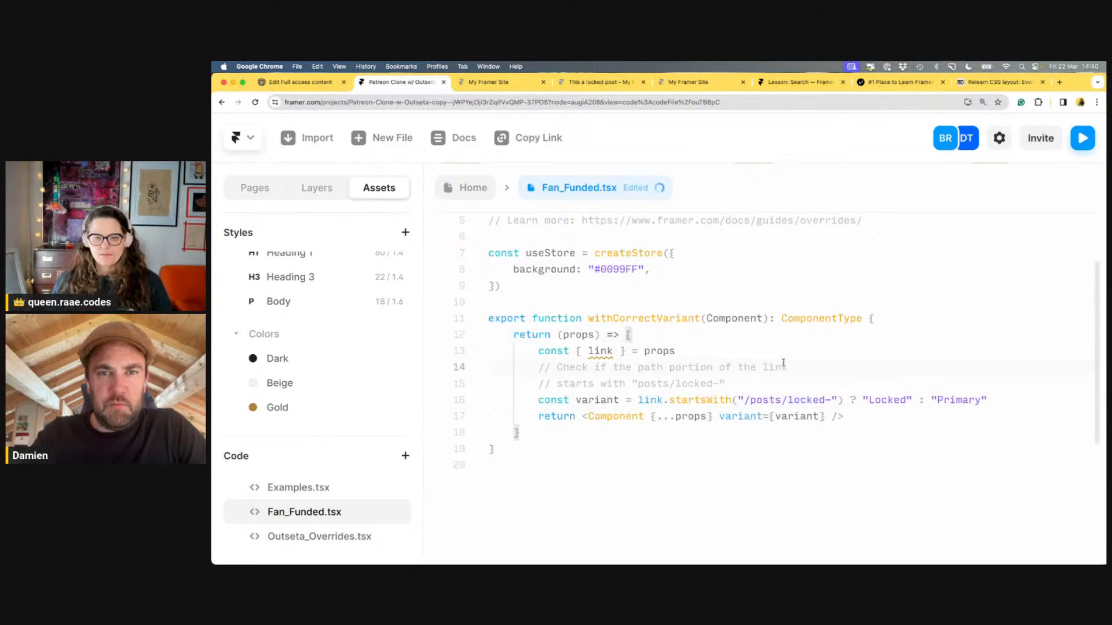
left_click(471, 191)
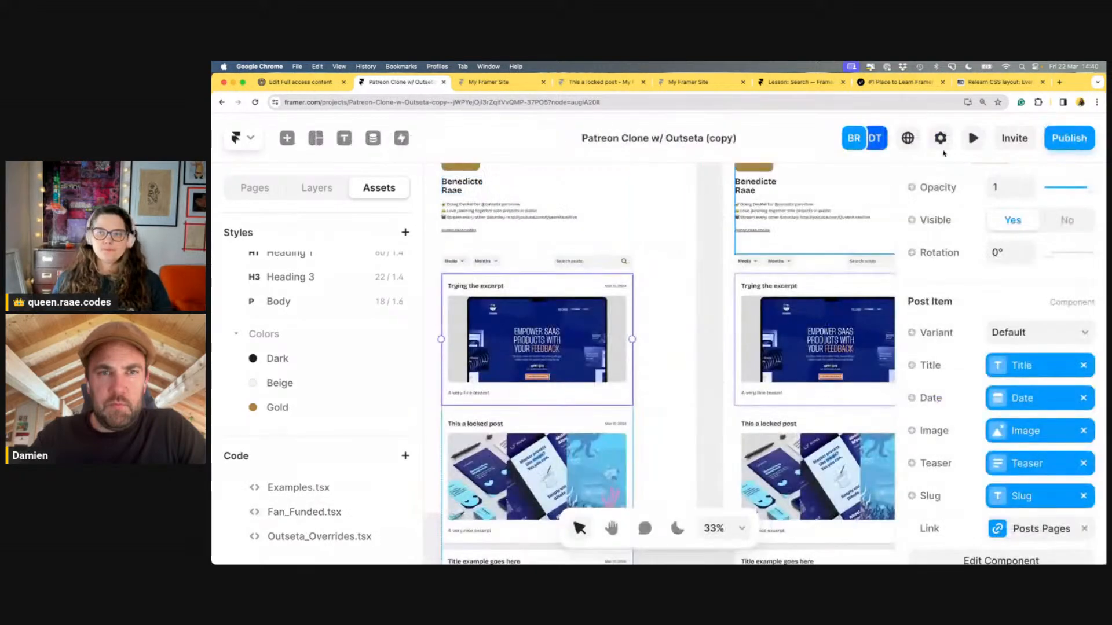
Preview again to confirm the locked post shows the Members only overlay
left_click(967, 142)
scroll(593, 333, "down", 10)
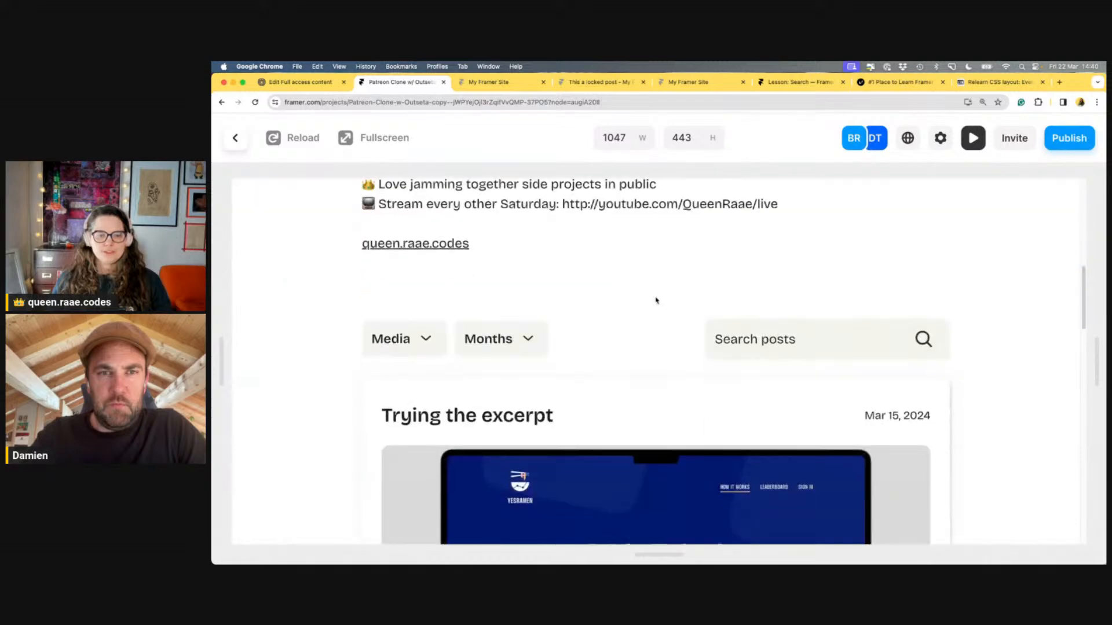
scroll(718, 240, "down", 12)
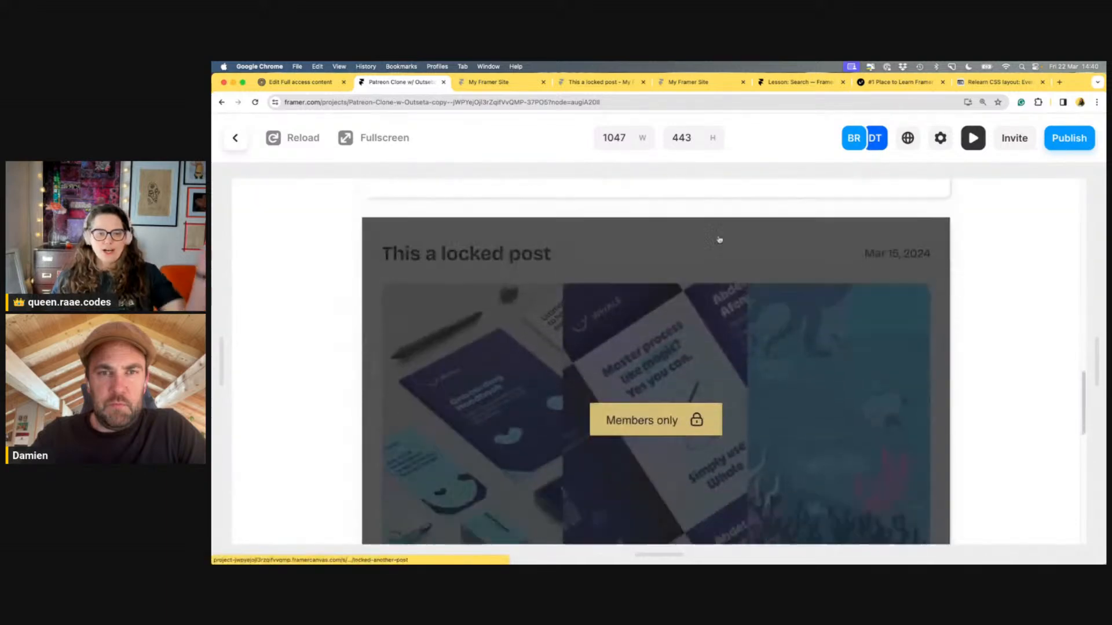
scroll(719, 240, "up", 15)
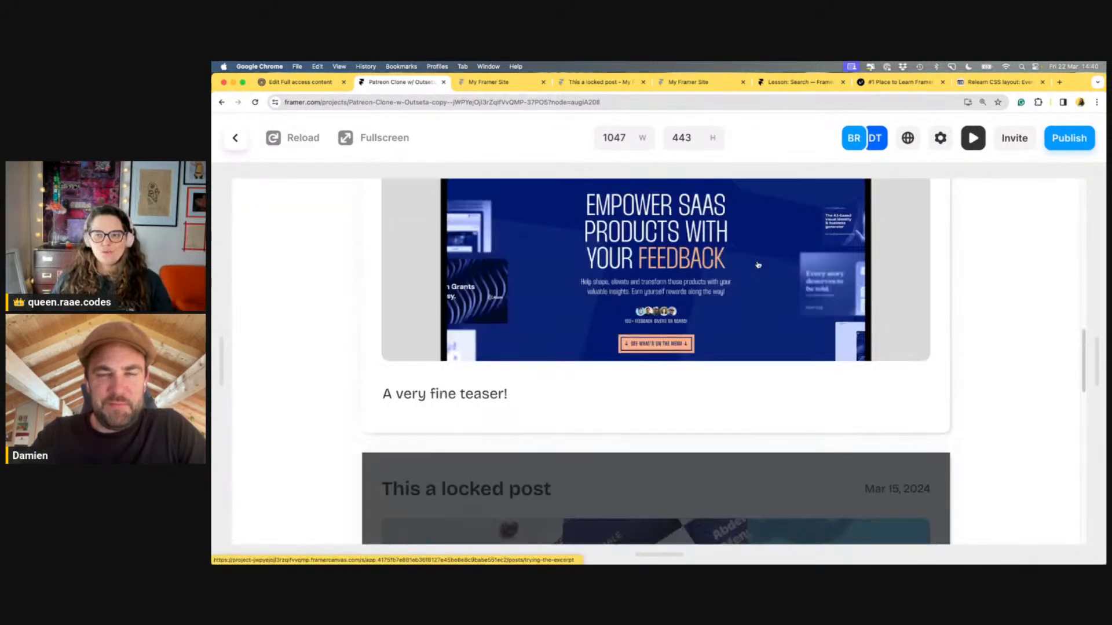
key("Escape")
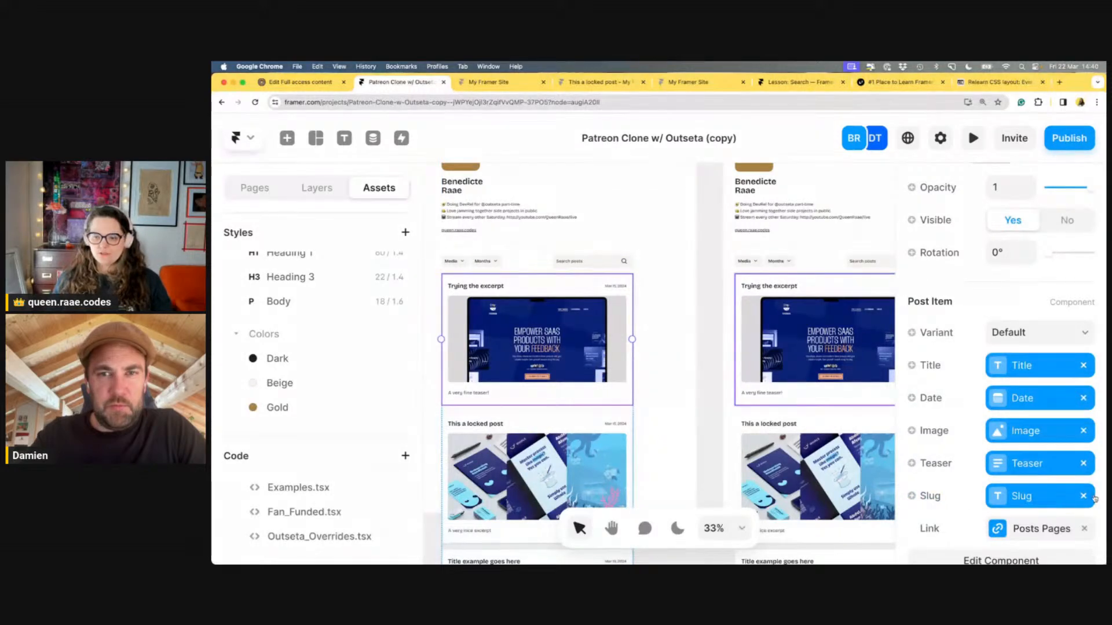
Remove the Slug variable binding and clear the post item's slug text
left_click(1083, 497)
left_click(1029, 500)
key("BackSpace")
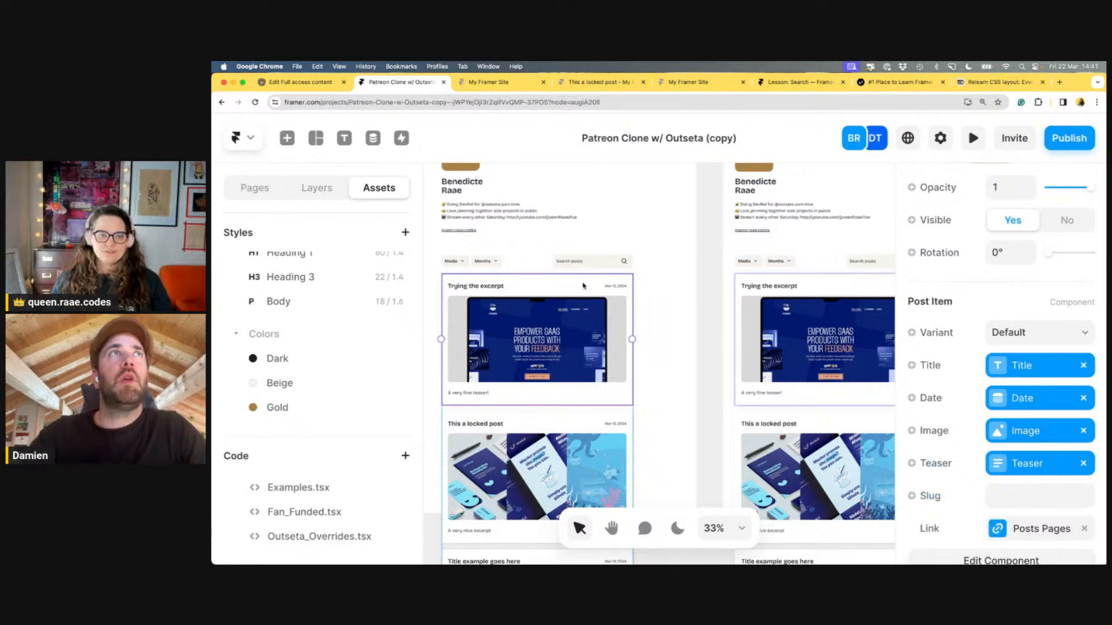
In the Post Item component, delete the Slug-bound Title layer under Other details
double_click(583, 285)
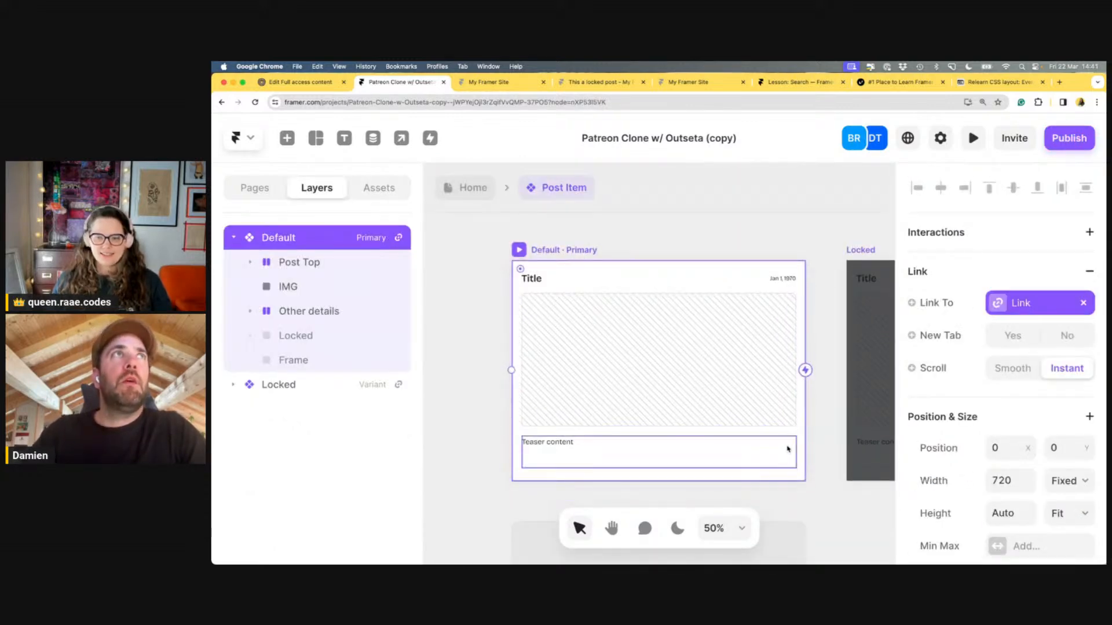
scroll(950, 301, "down", 10)
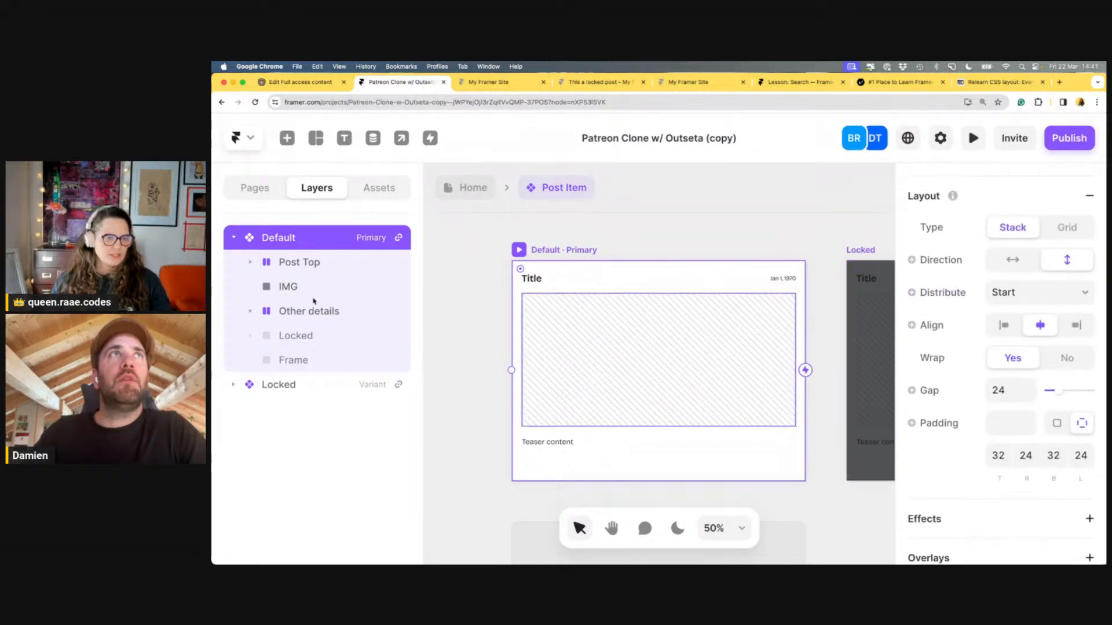
left_click(249, 312)
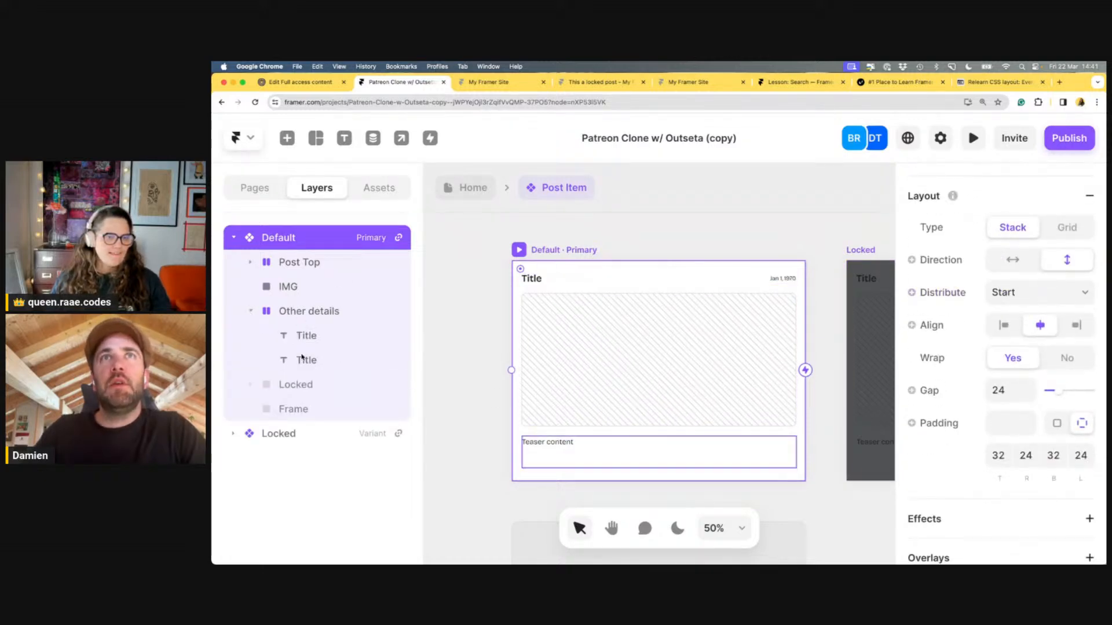
left_click(311, 338)
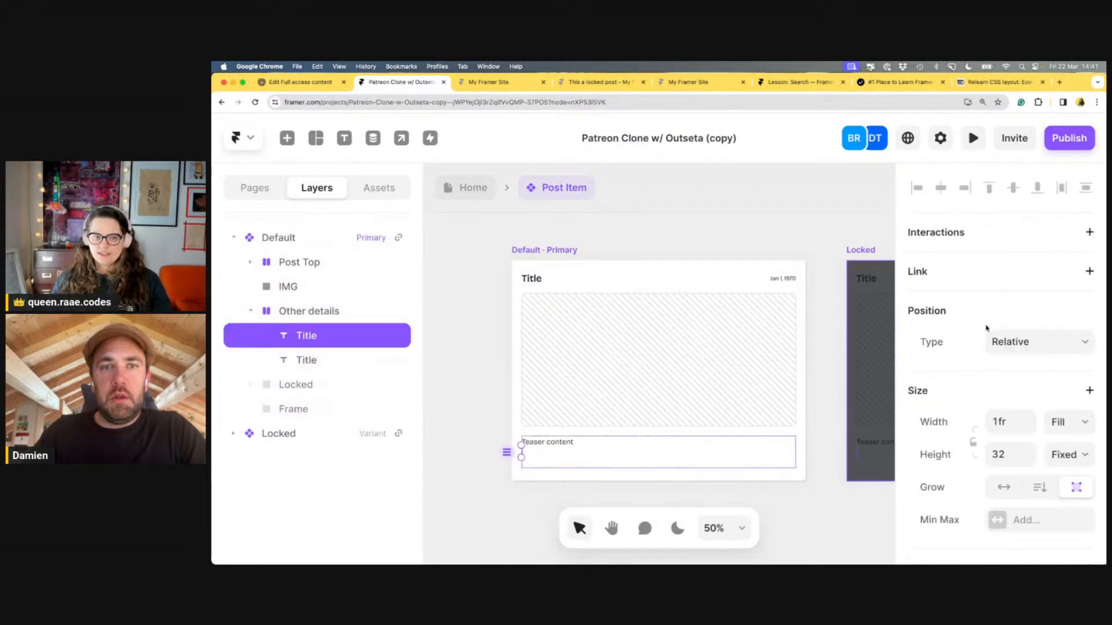
scroll(986, 328, "down", 5)
scroll(987, 328, "down", 2)
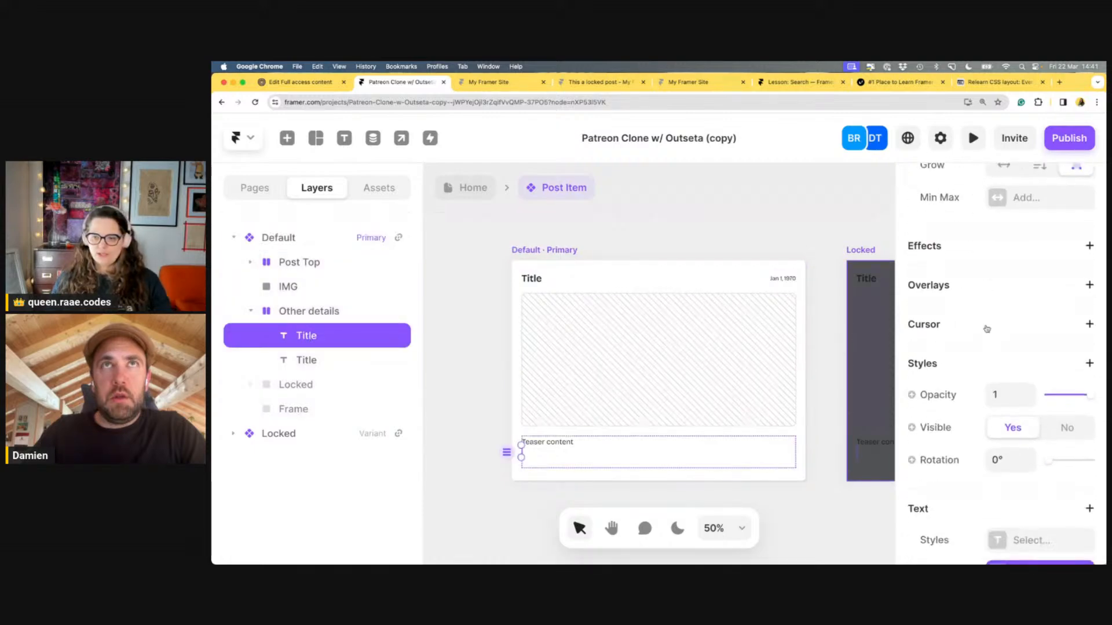
scroll(987, 328, "down", 4)
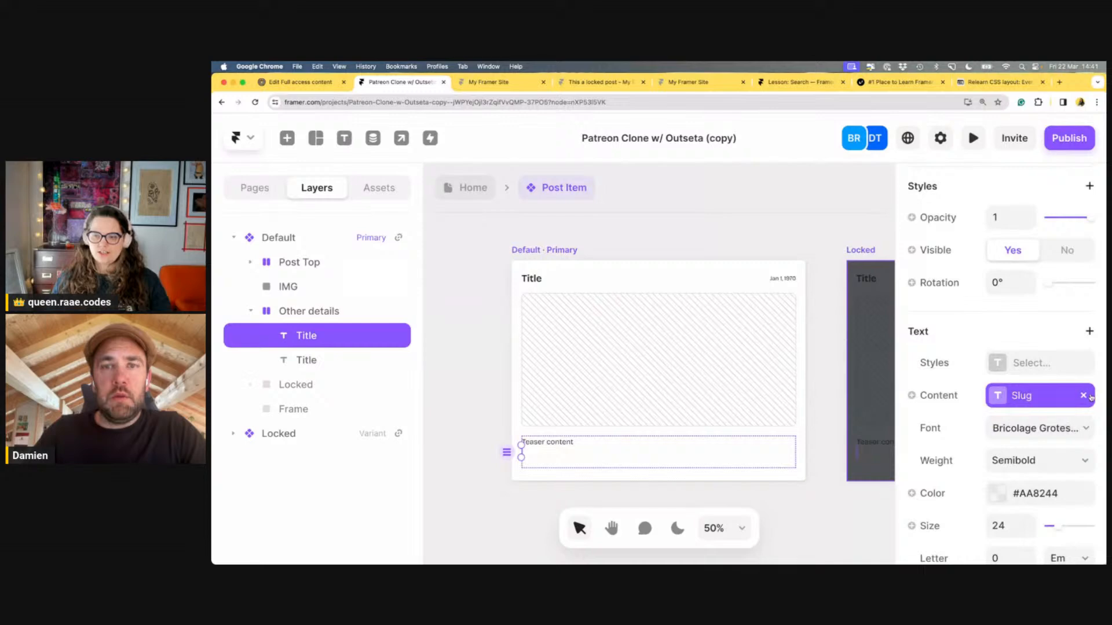
key("BackSpace")
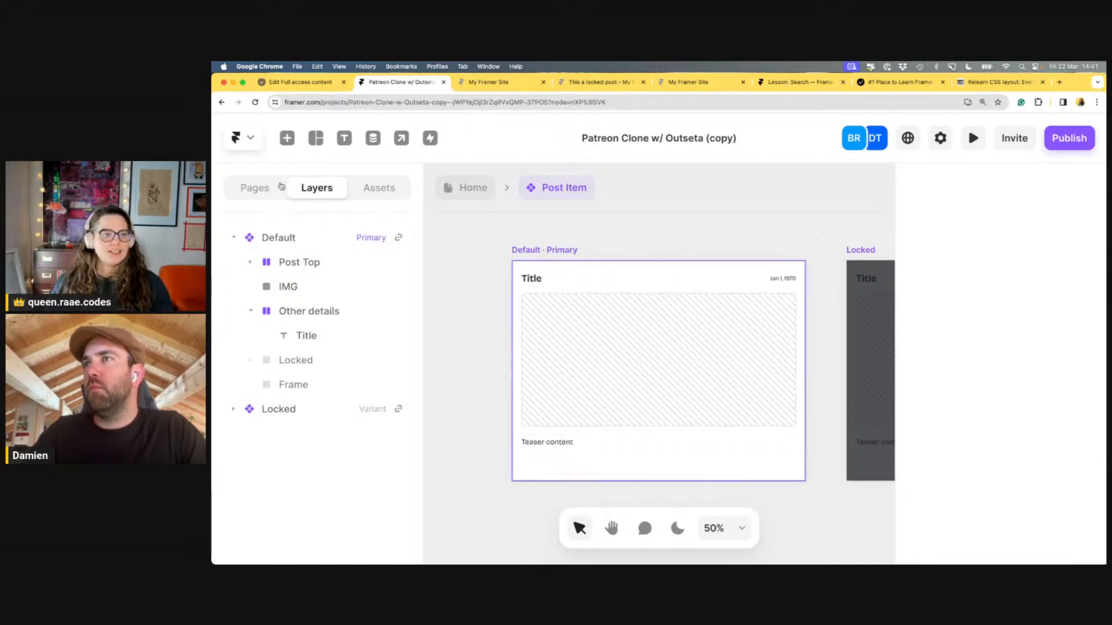
Go back to the Home page and publish the 2 changes to both domains with Update
left_click(474, 189)
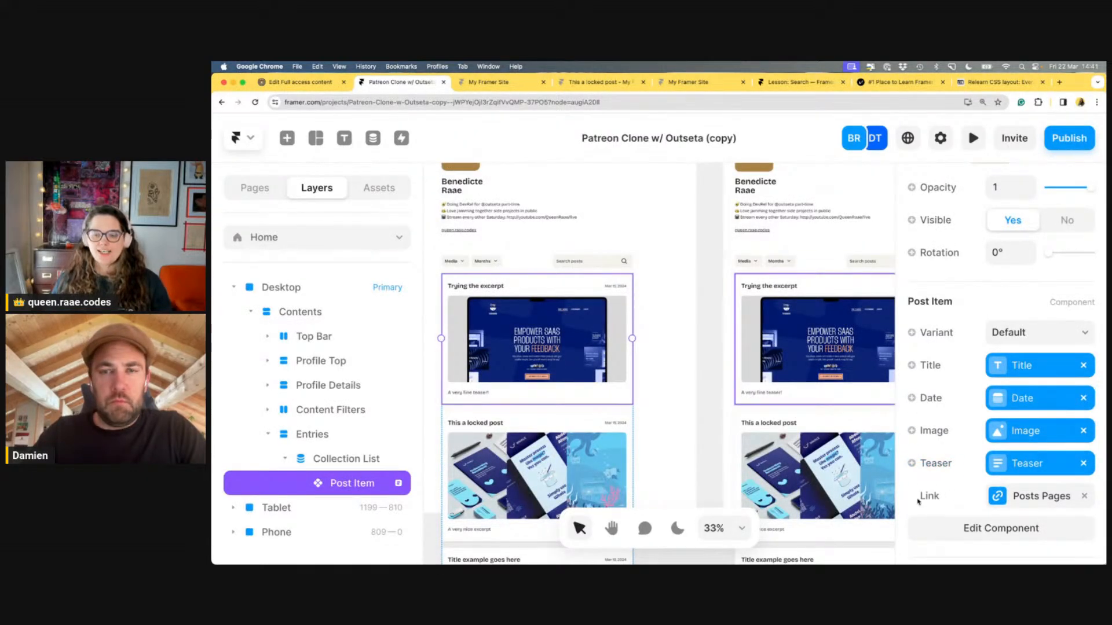
scroll(952, 475, "down", 1)
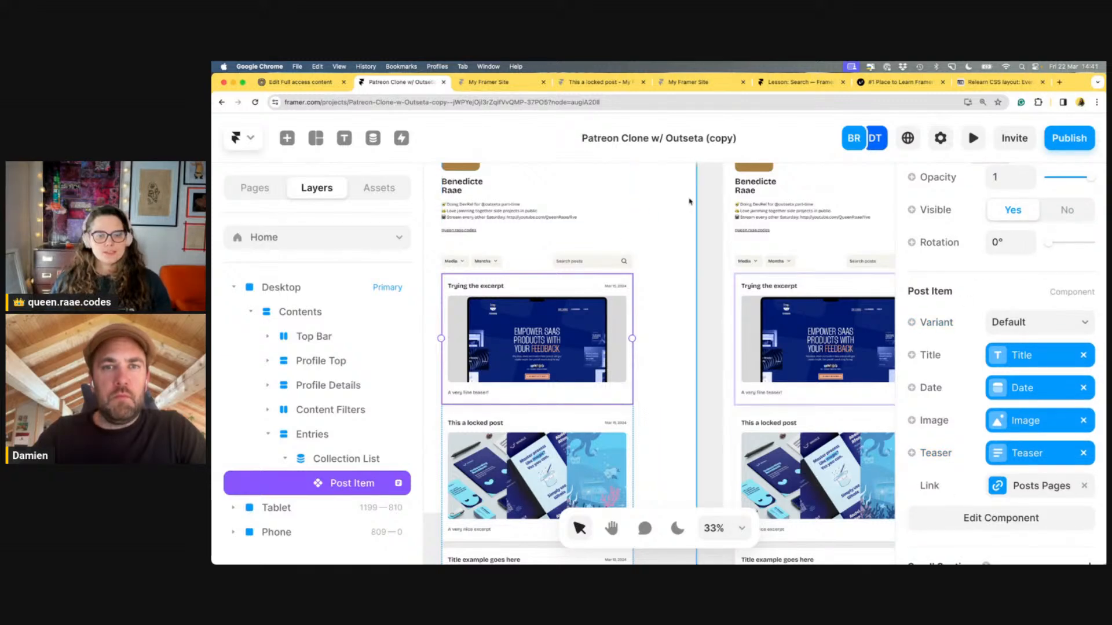
left_click(1068, 138)
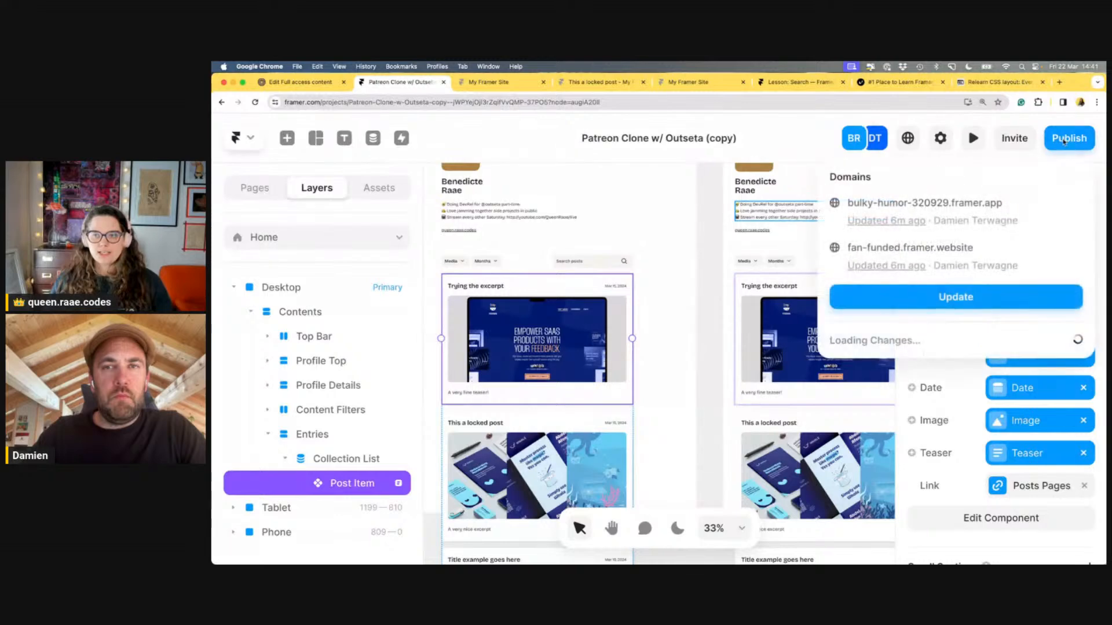
left_click(1004, 297)
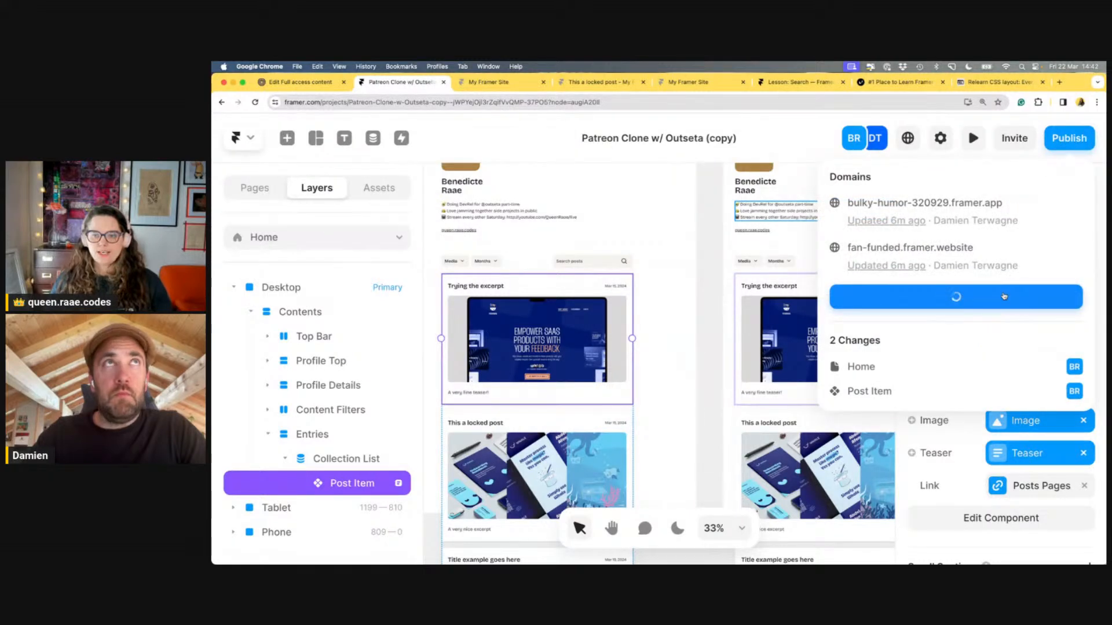
On queen.raae.codes, open the Select post variant article and highlight its Gotcha paragraph
left_click(1055, 84)
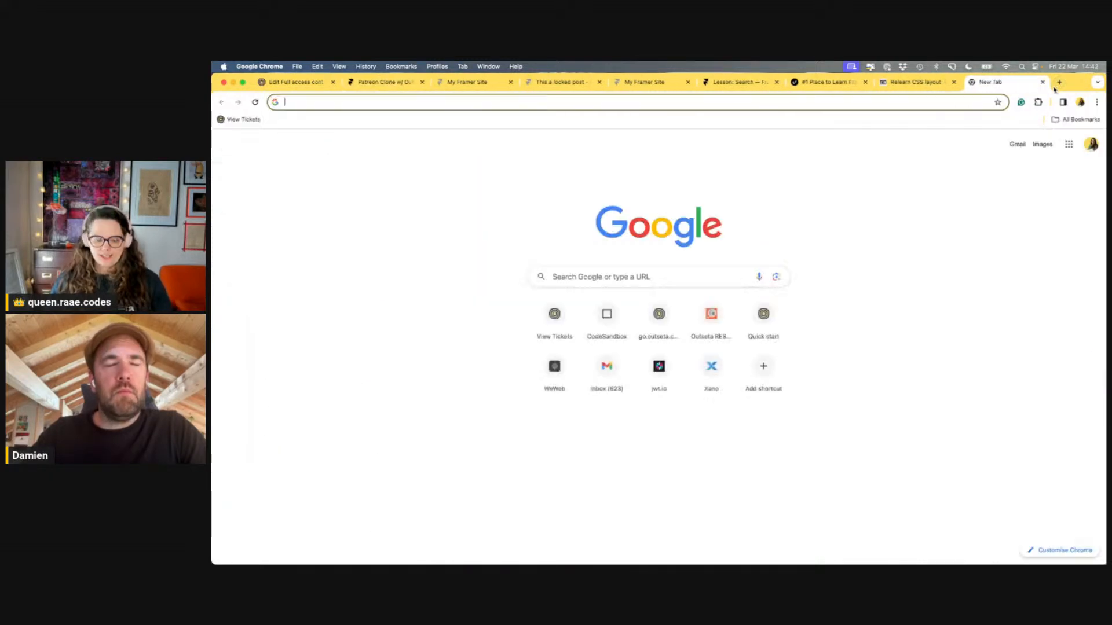
type("queen.raae.codes")
key("Return")
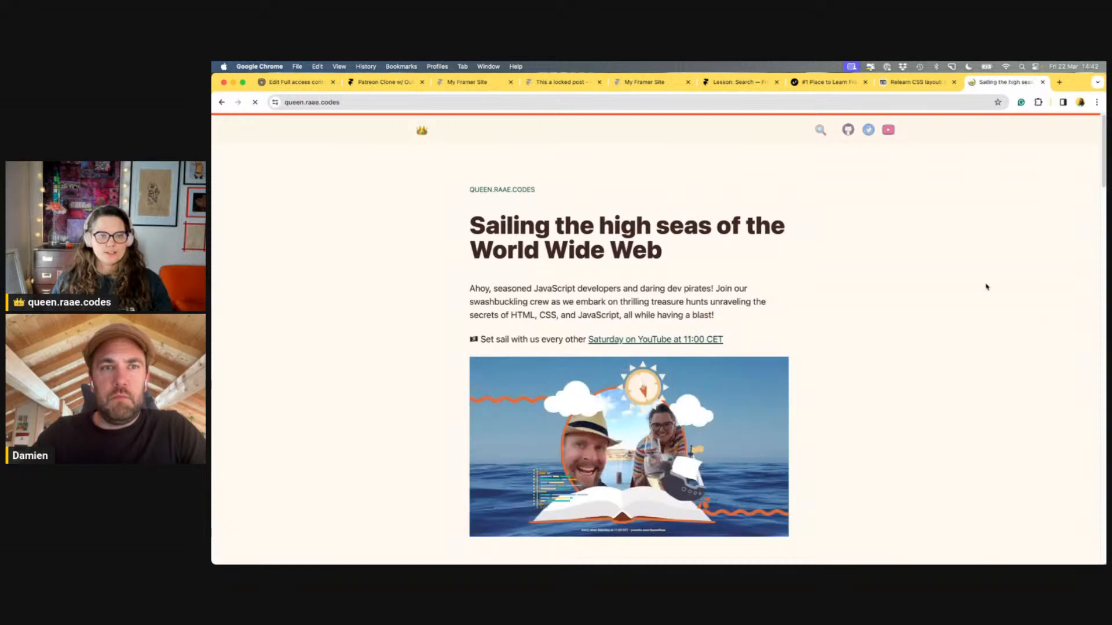
scroll(874, 266, "down", 10)
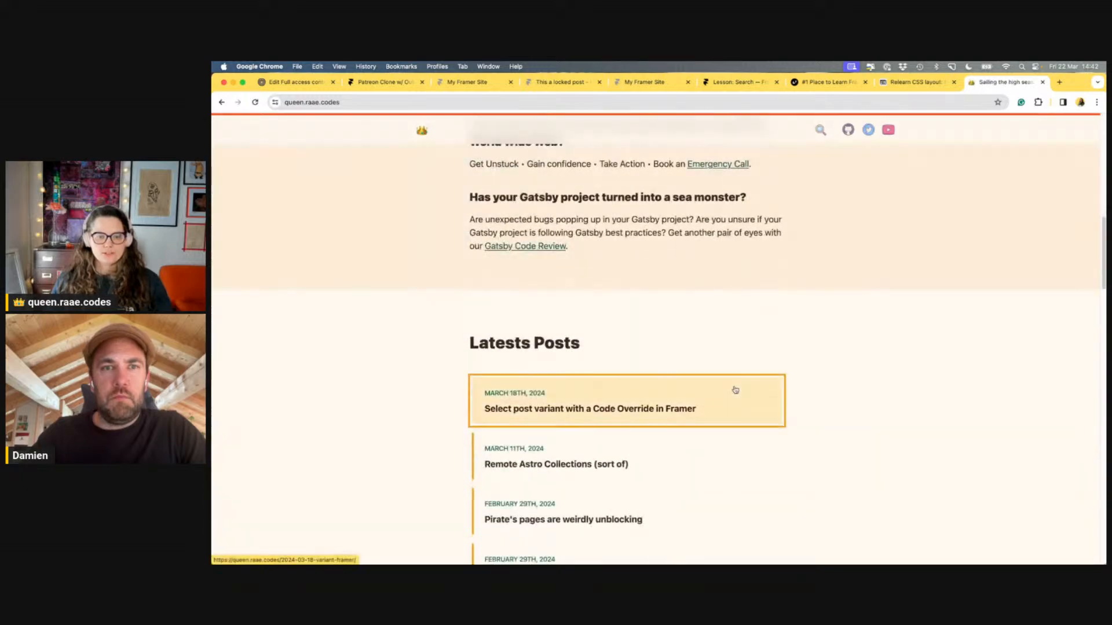
left_click(735, 391)
key("super+equal")
key("super+equal")
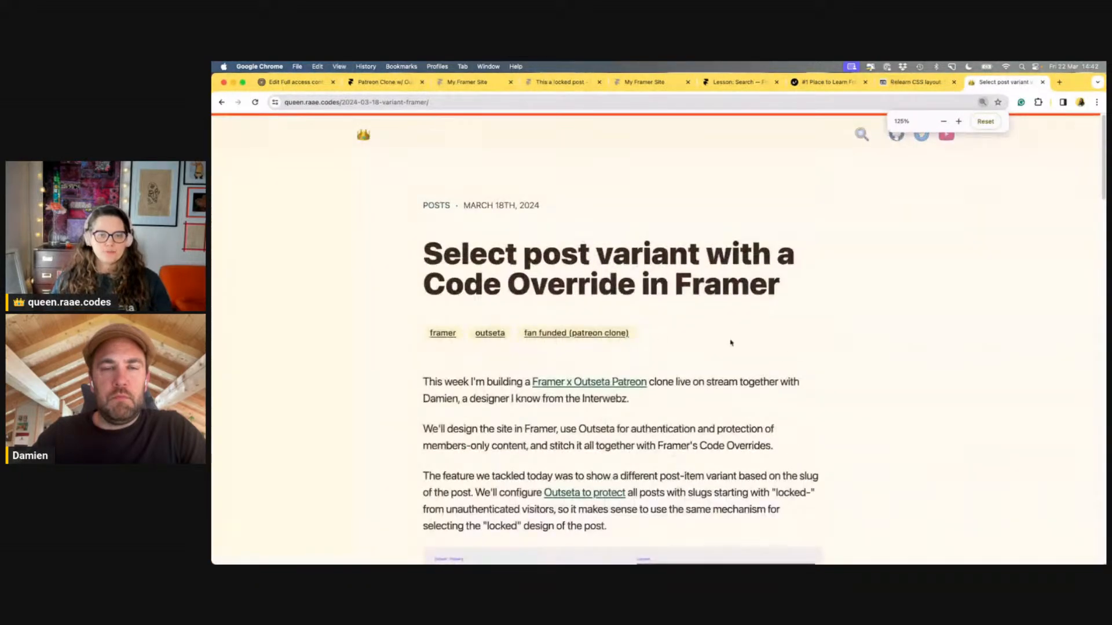
scroll(773, 269, "down", 10)
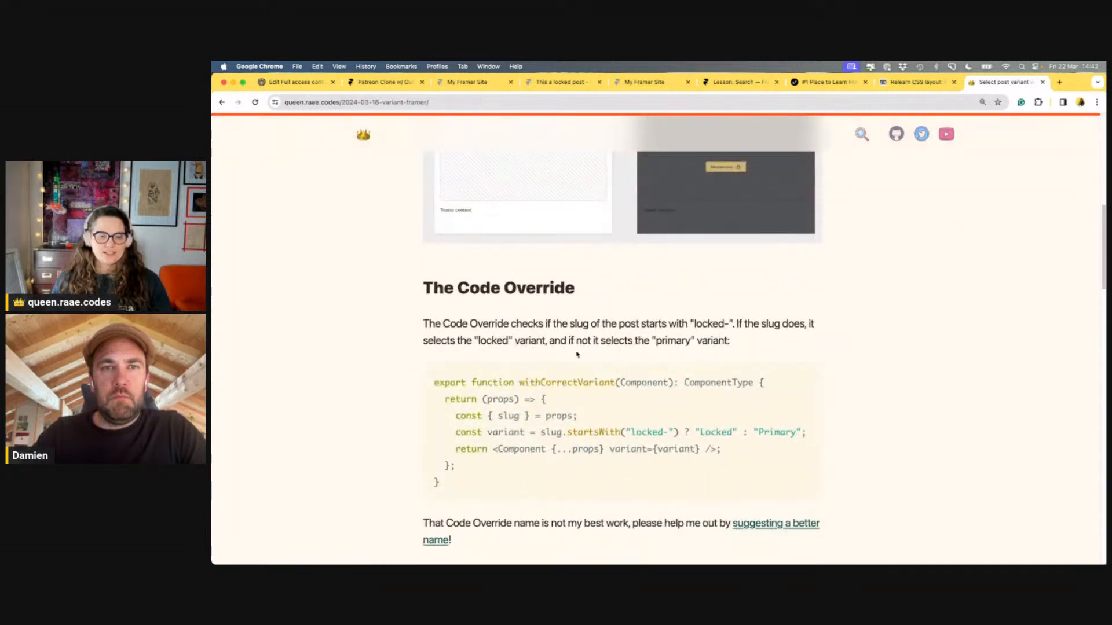
scroll(577, 355, "down", 3)
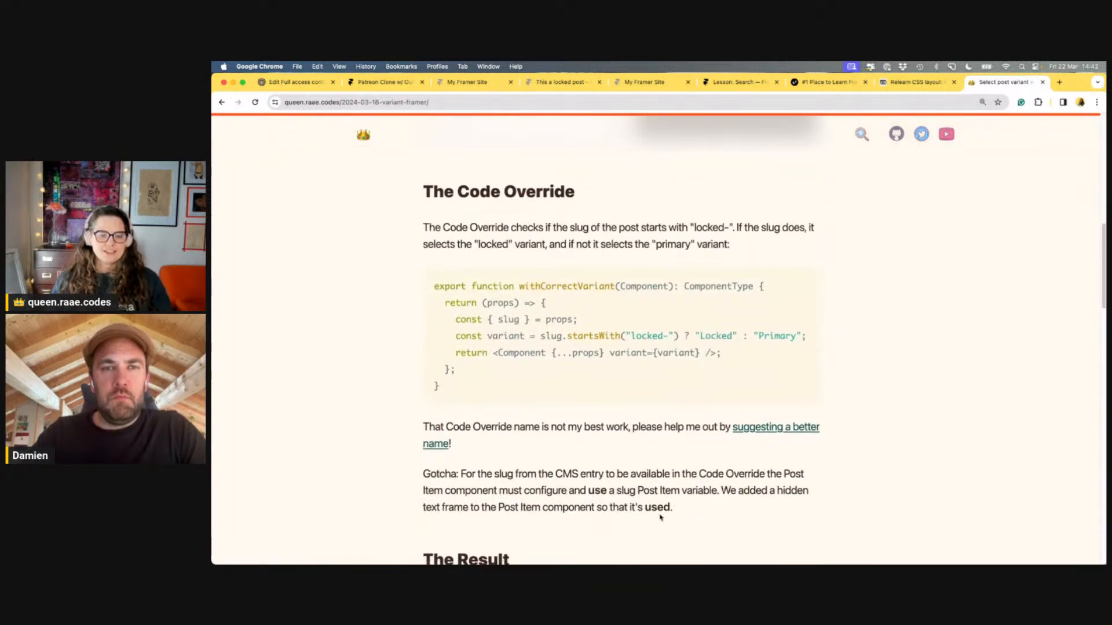
left_click_drag(660, 517, 422, 474)
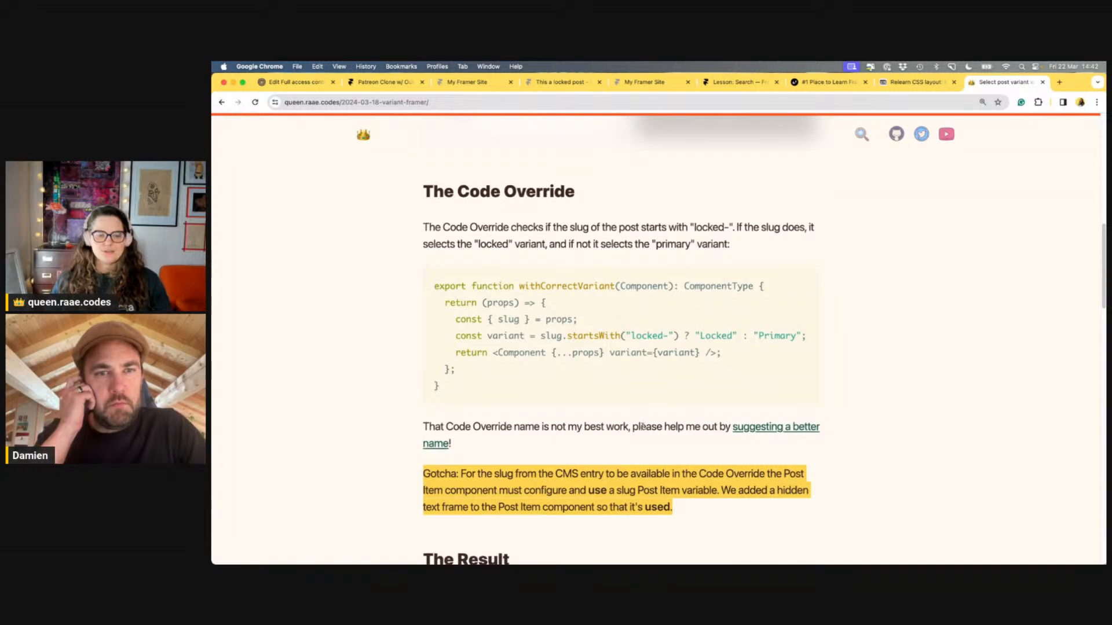
scroll(695, 431, "down", 3)
left_click(722, 433)
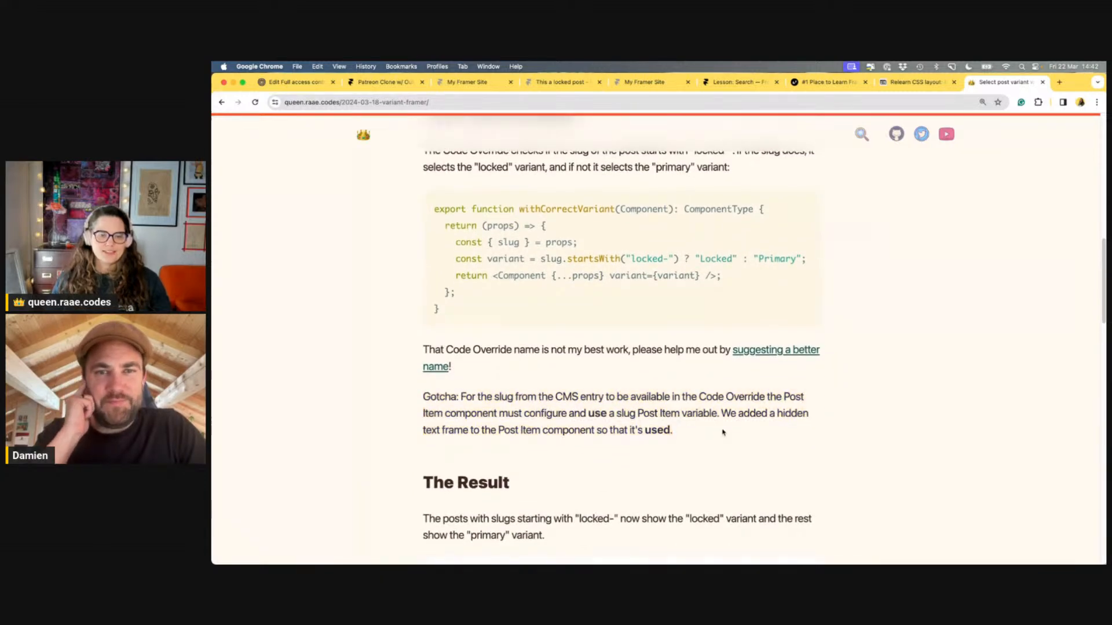
left_click_drag(722, 433, 405, 394)
left_click(701, 432)
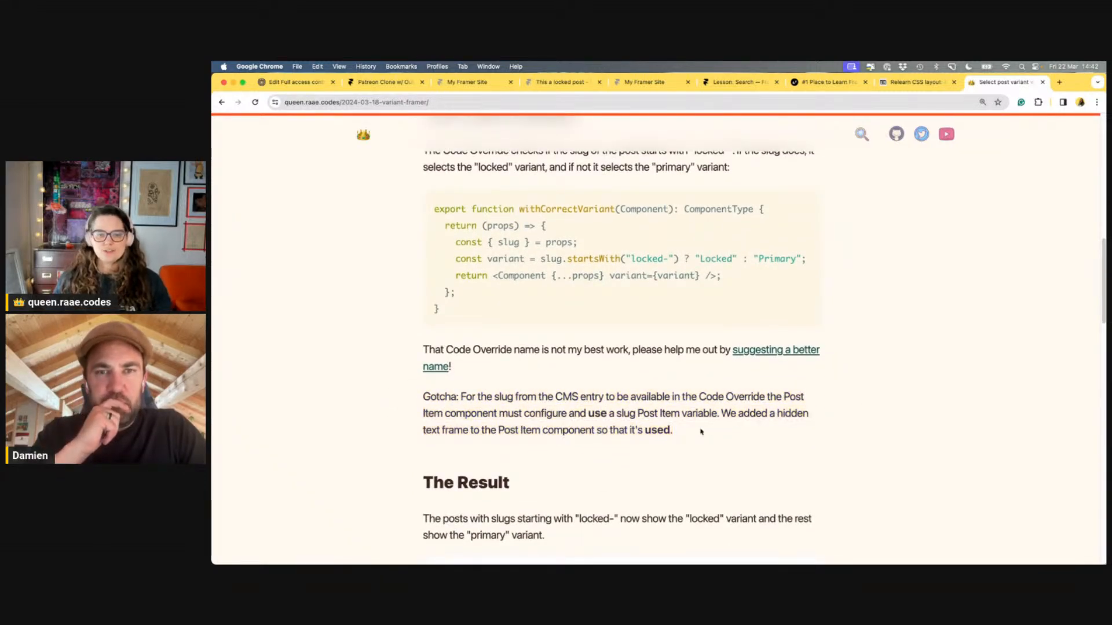
left_click_drag(701, 432, 422, 394)
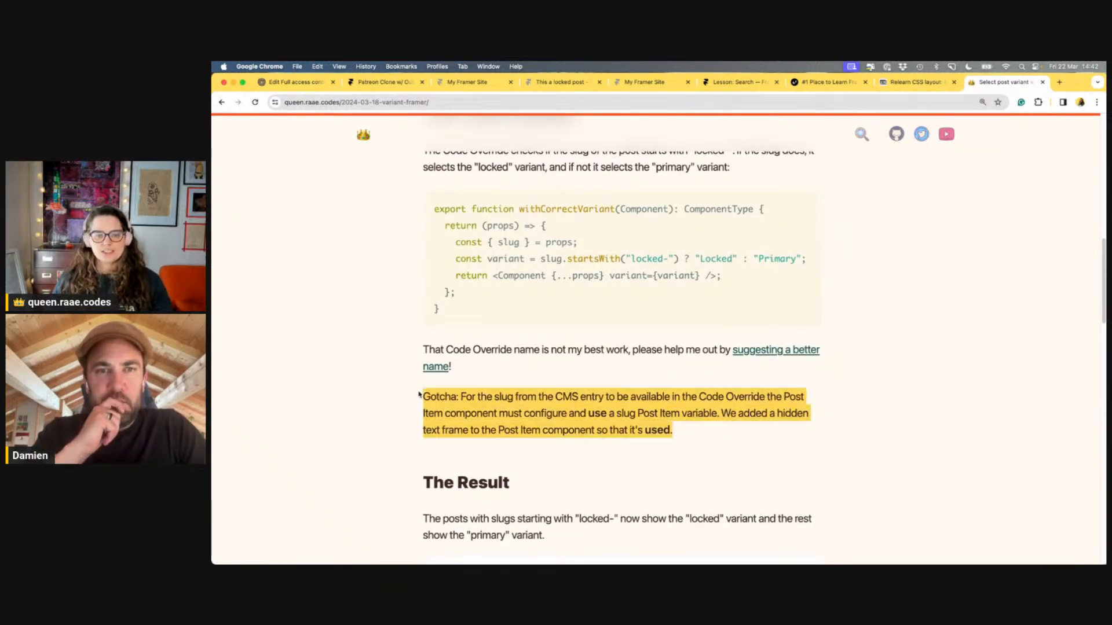
left_click(750, 435)
scroll(823, 426, "up", 1)
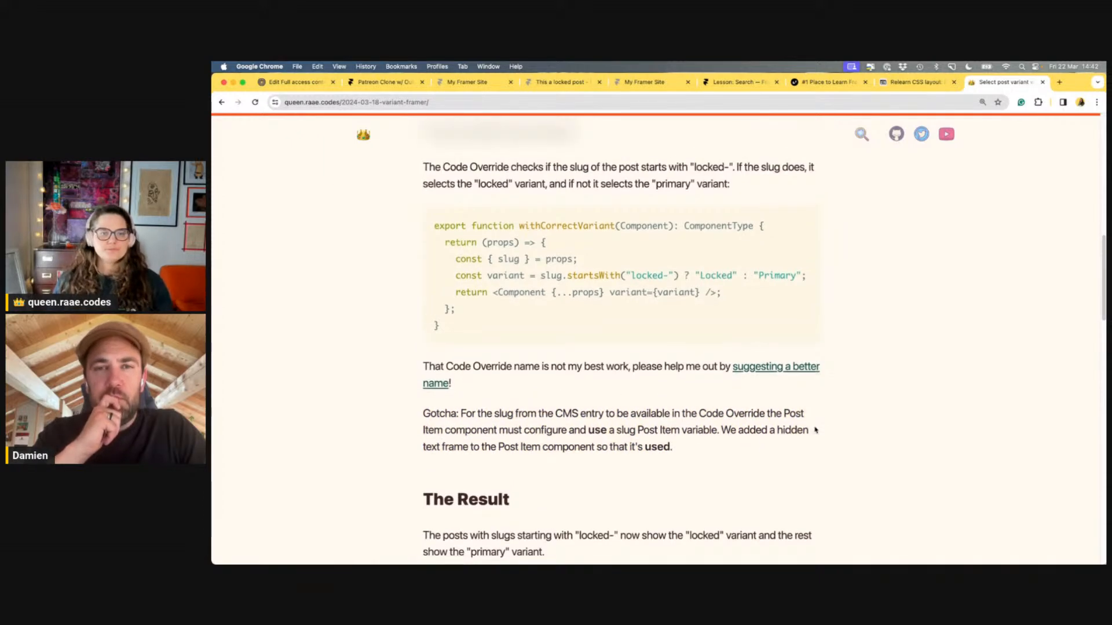
Reload the live site, try the locked post, then open Trying the excerpt
left_click(385, 84)
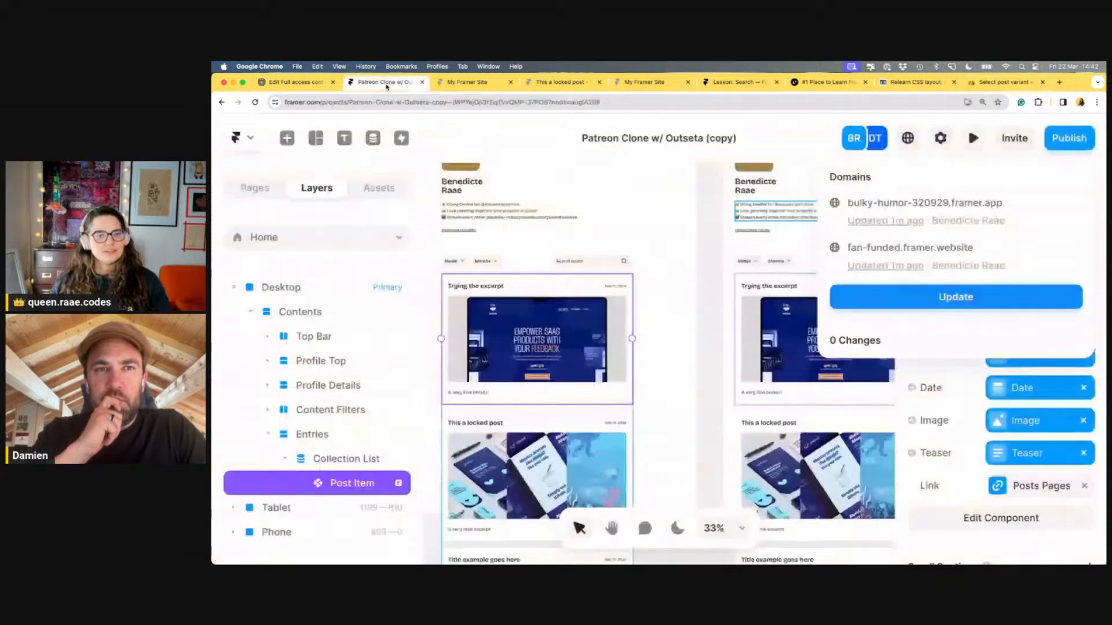
left_click(469, 83)
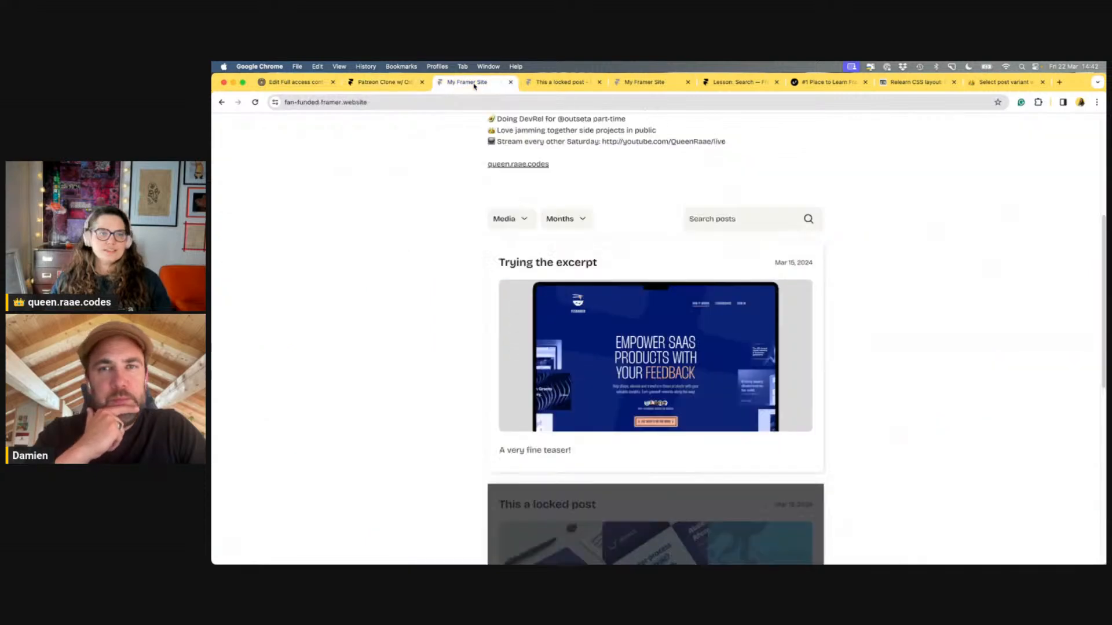
key("super+r")
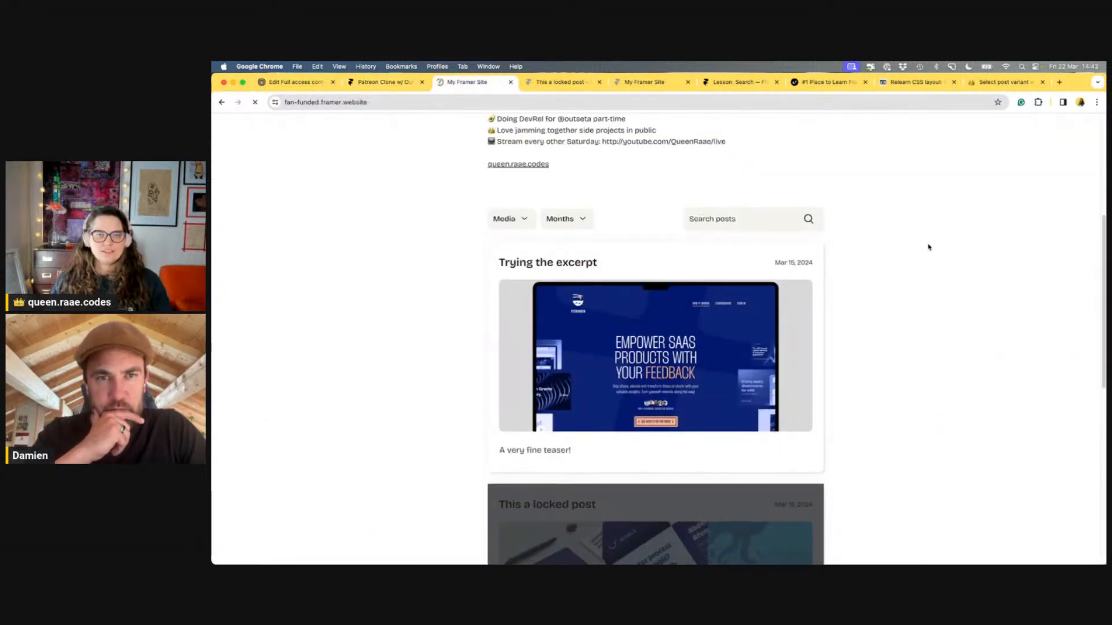
scroll(928, 247, "down", 5)
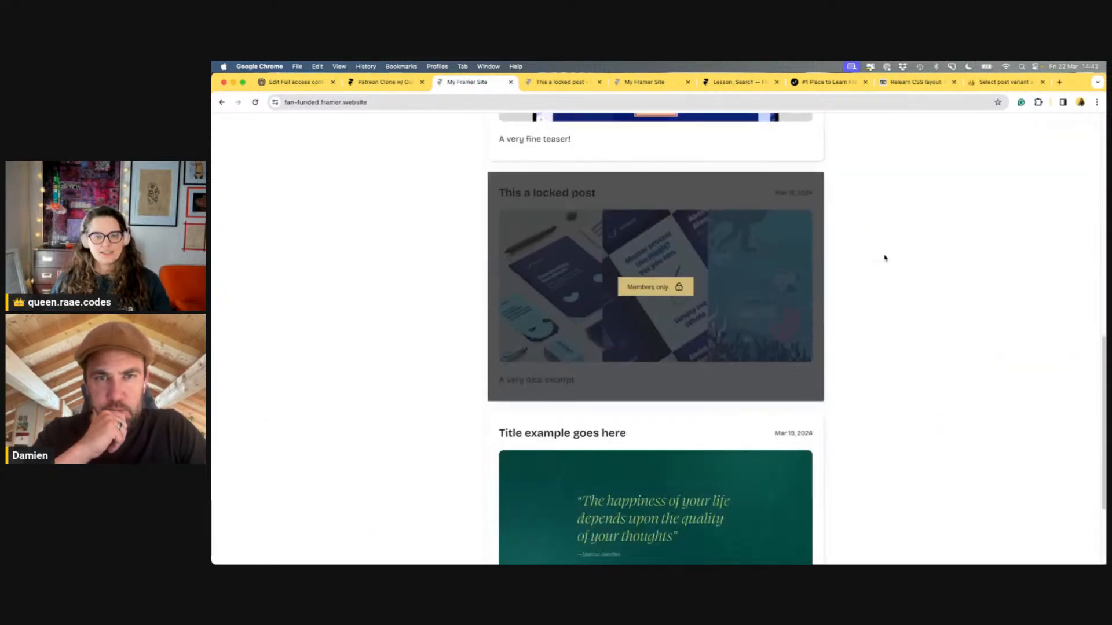
left_click(766, 307)
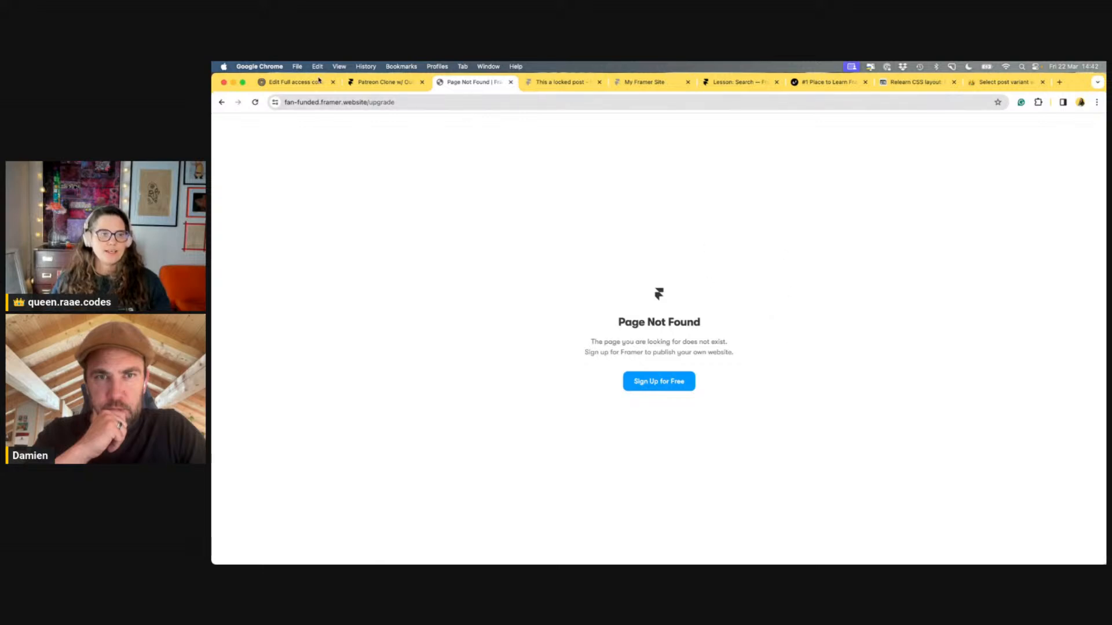
key("super+bracketleft")
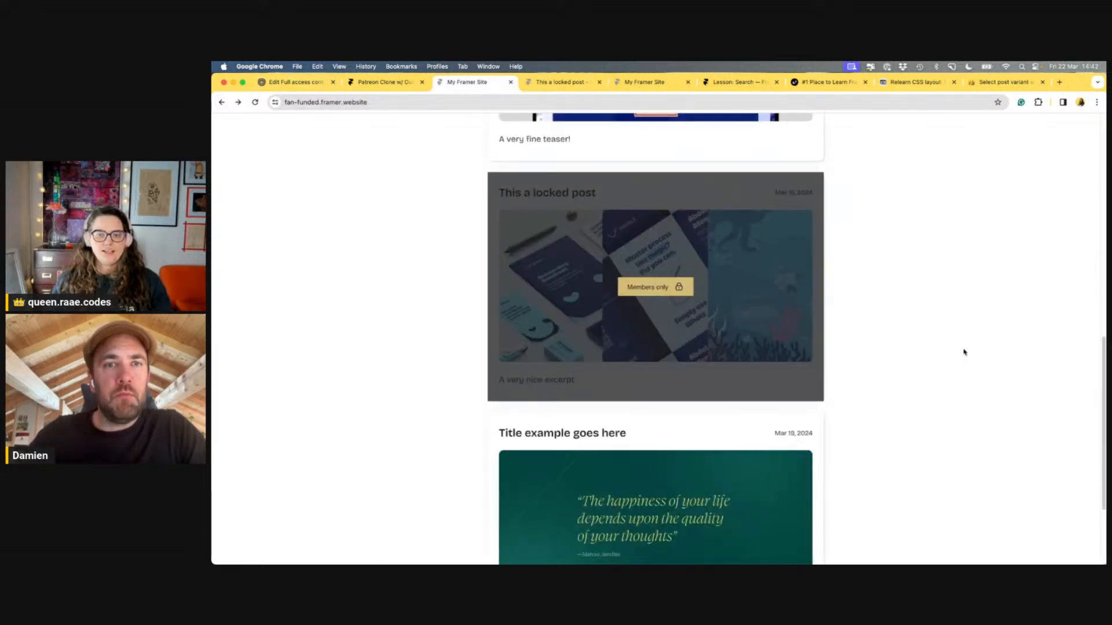
scroll(962, 349, "up", 3)
left_click(757, 241)
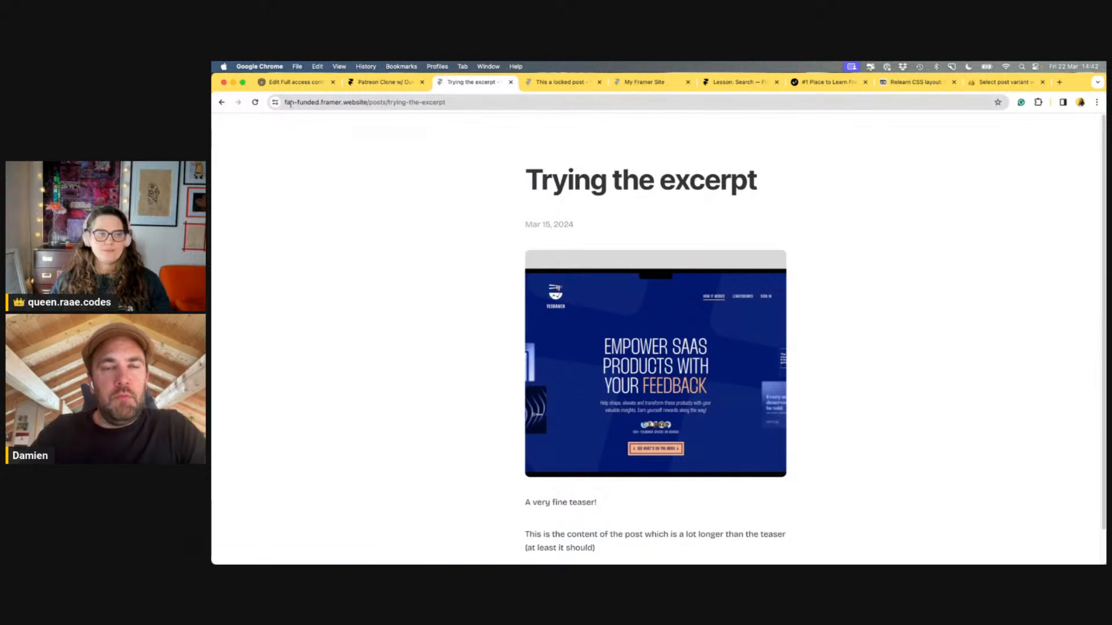
left_click(221, 102)
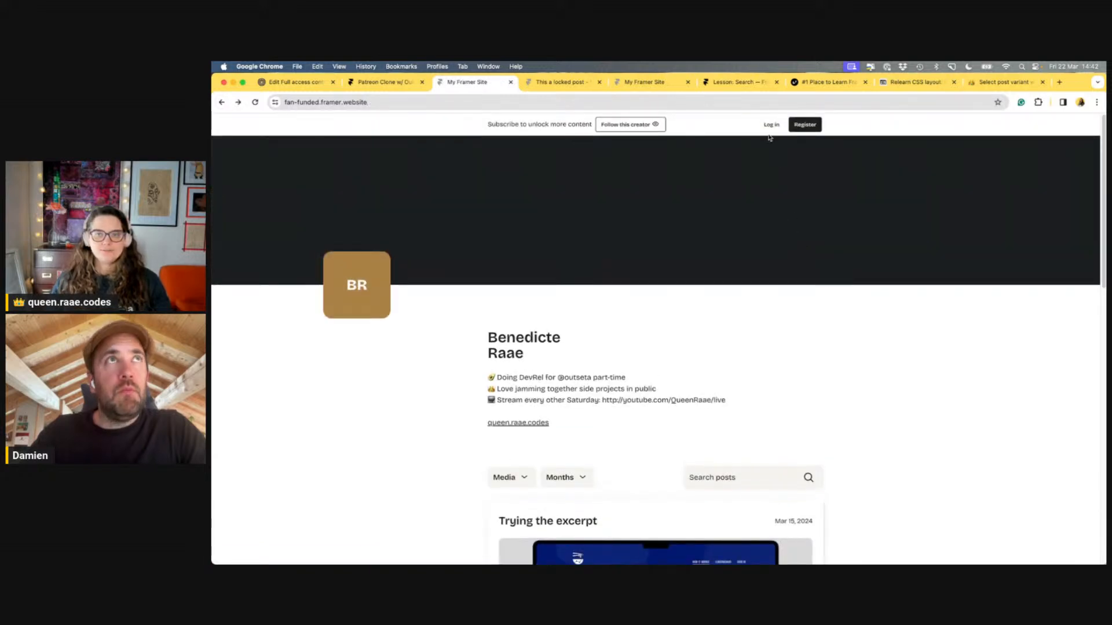
Log in to the live site as a member with the account's e-mail and password
left_click(771, 125)
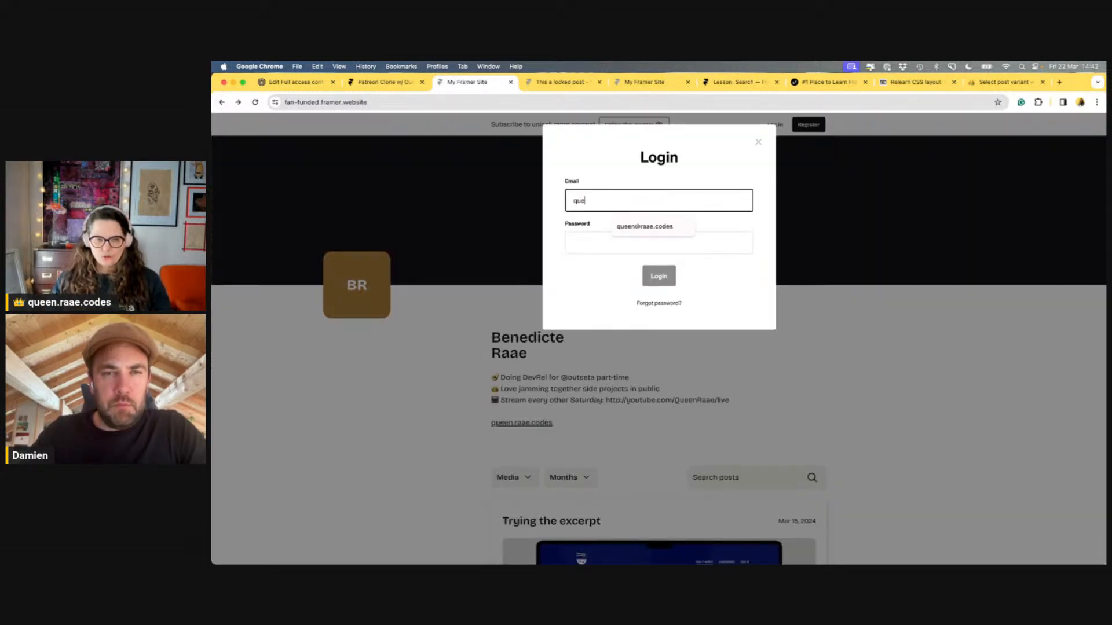
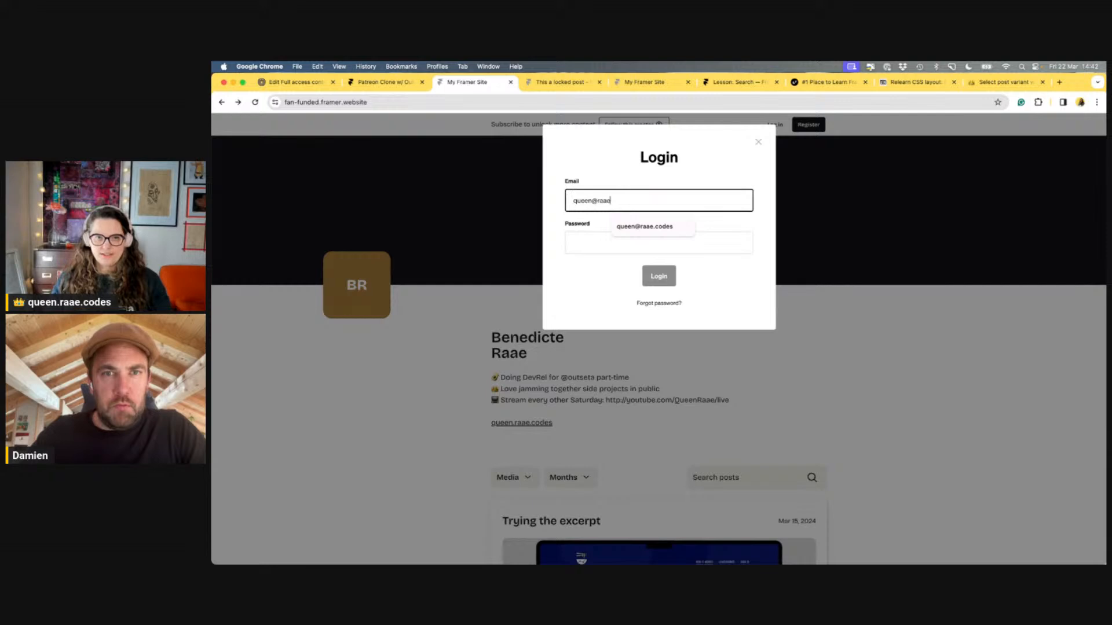
key("Tab")
type("••")
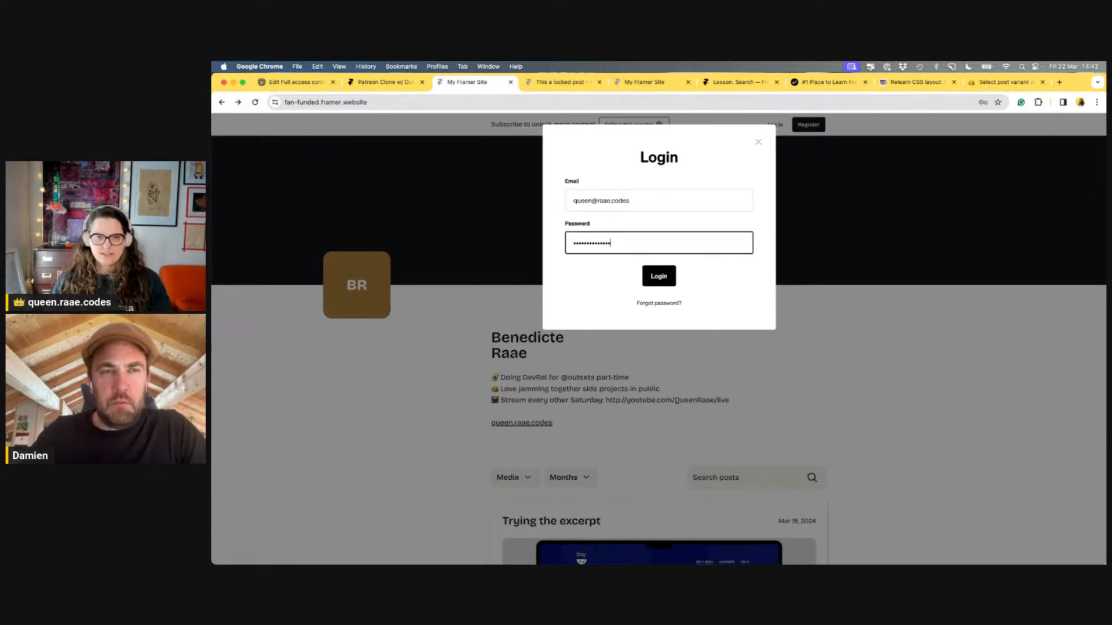
left_click(658, 278)
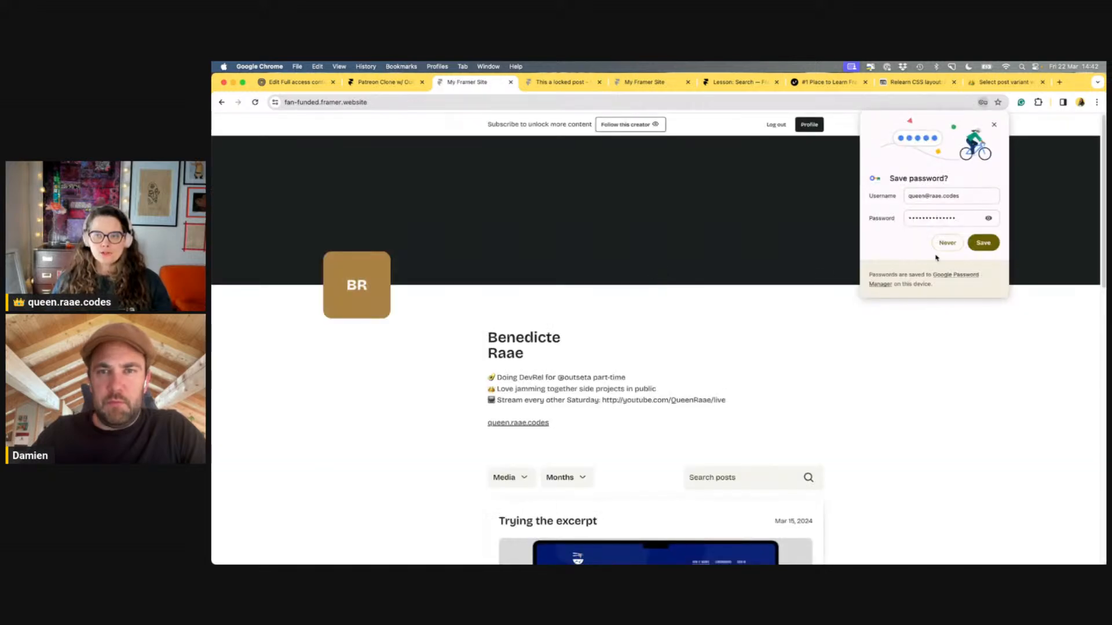
left_click(949, 245)
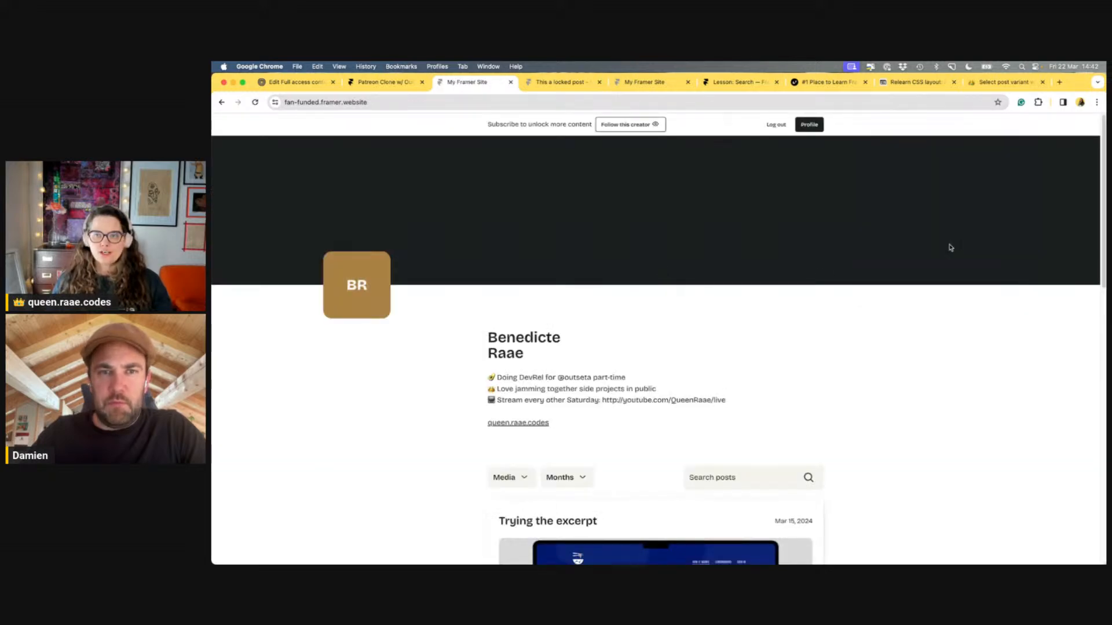
Check the logged-in member's profile, then open the locked post's own page
left_click(819, 125)
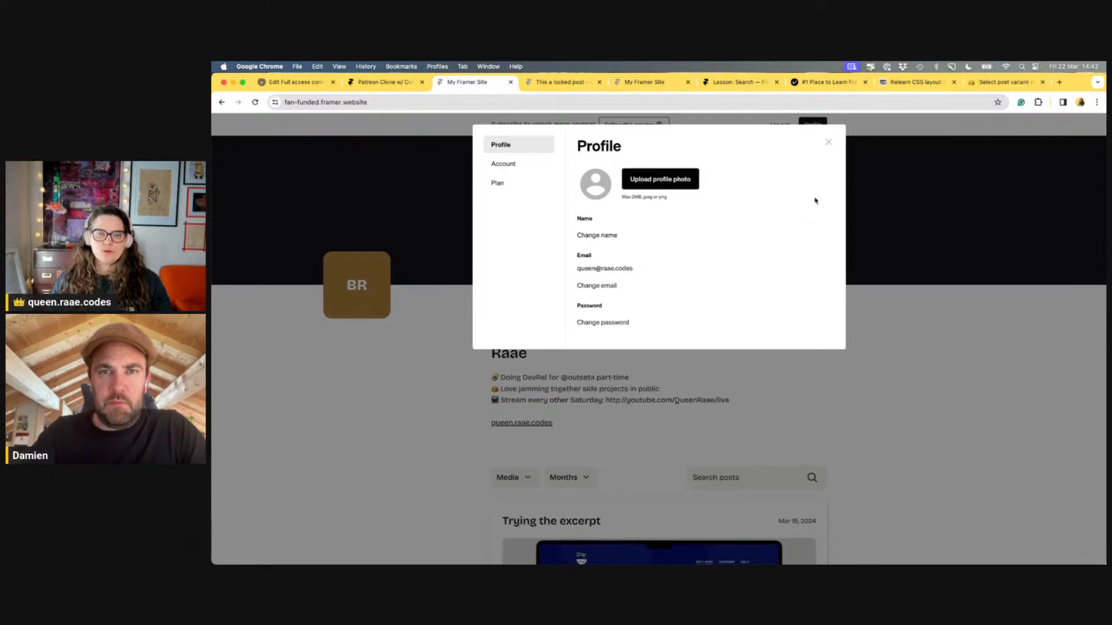
left_click(828, 142)
scroll(874, 295, "down", 6)
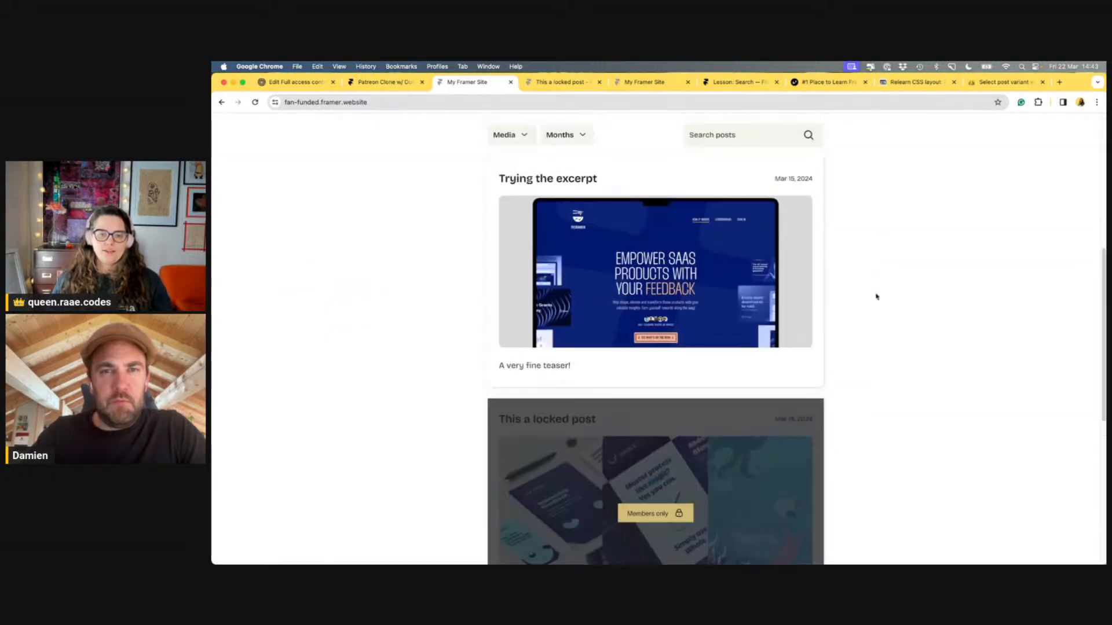
scroll(876, 295, "down", 4)
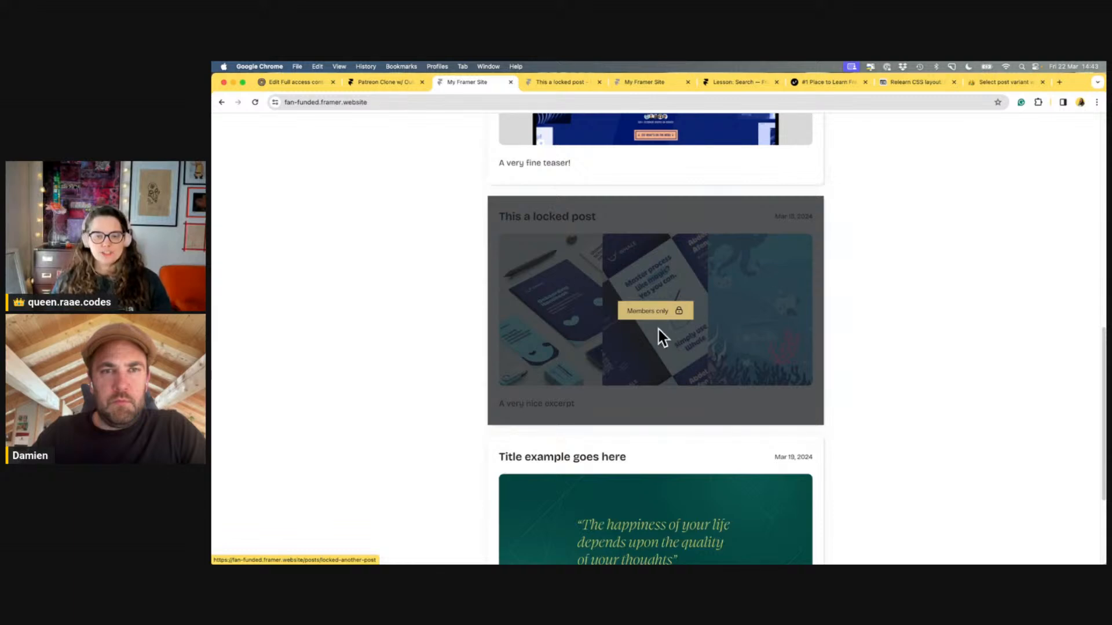
left_click(682, 270)
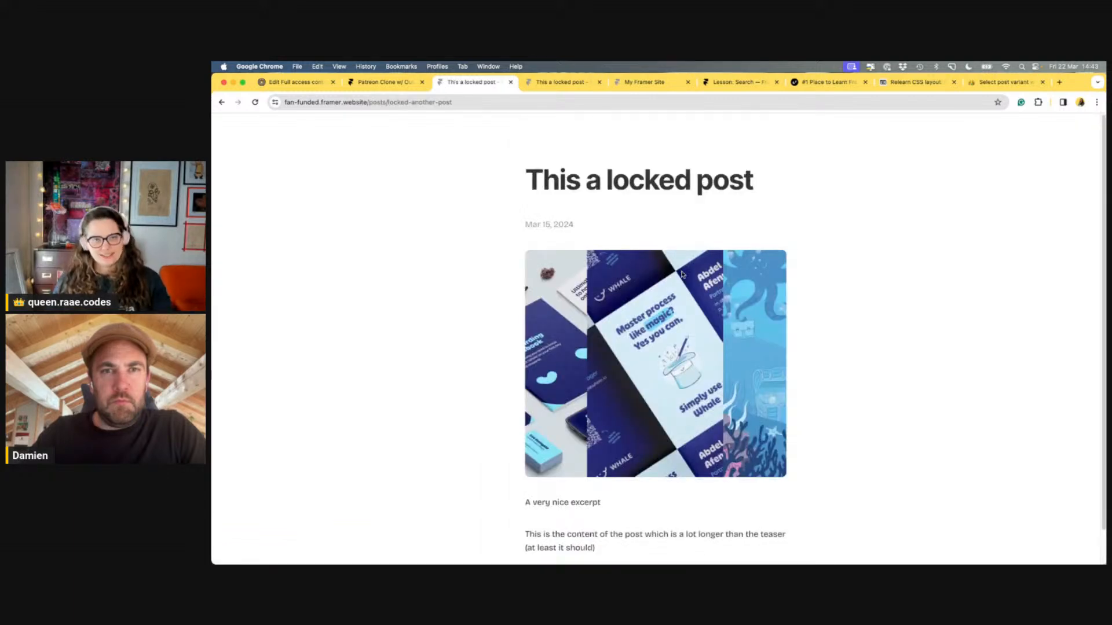
Check Outseta's protected content settings, then return to the Framer project's assets and code files
left_click(313, 86)
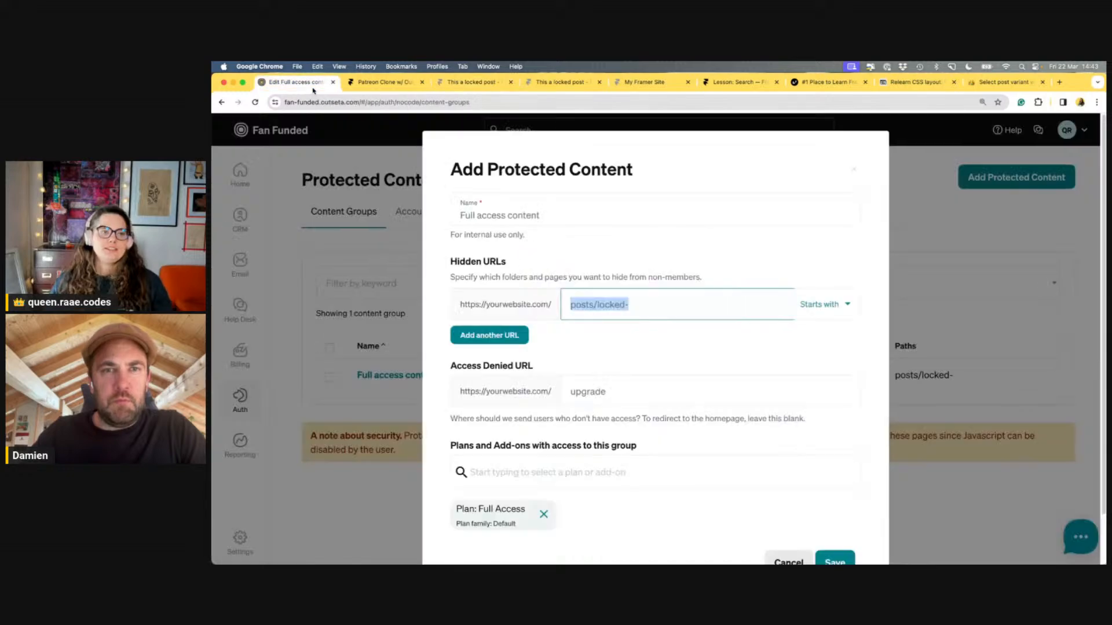
left_click(371, 87)
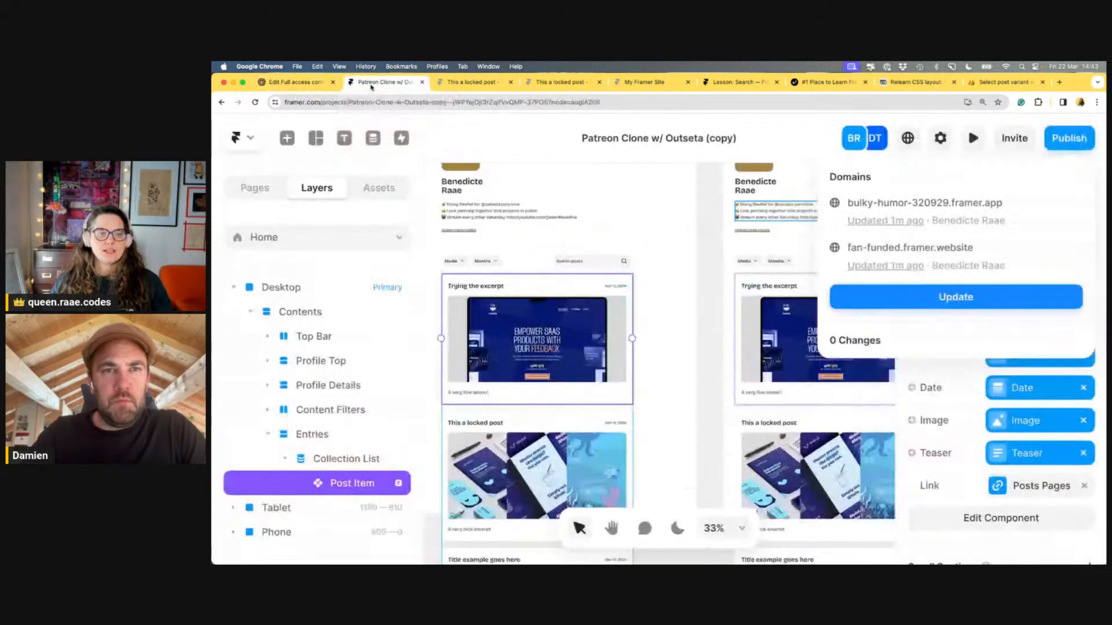
left_click(379, 189)
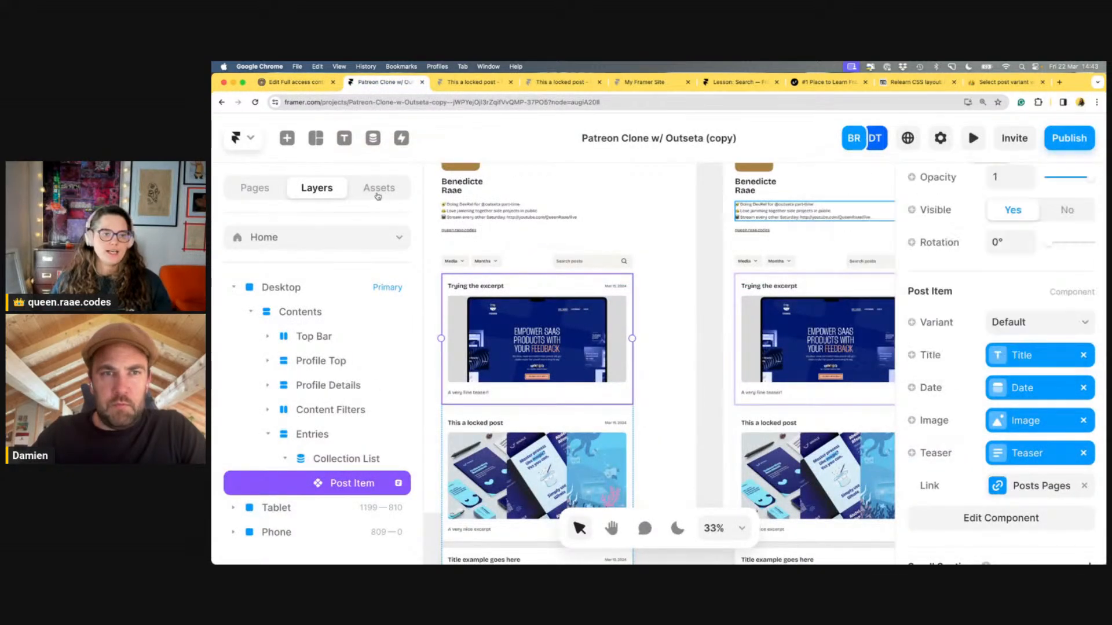
left_click(379, 189)
scroll(332, 516, "down", 10)
Open Fan_Funded.tsx and place the caret after the variant assignment line
double_click(329, 513)
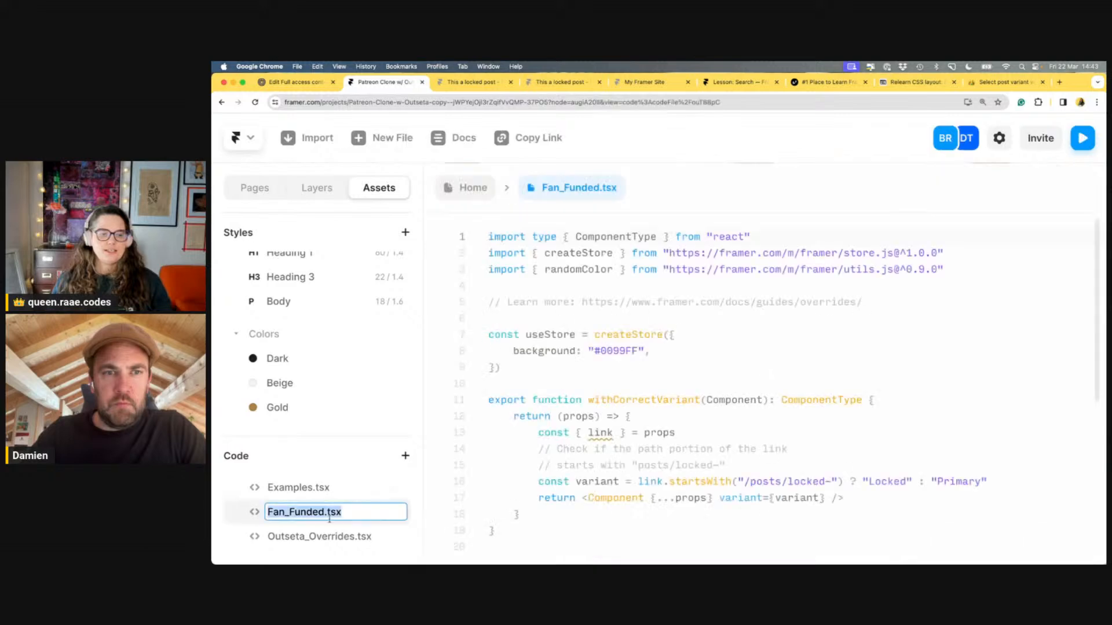
scroll(696, 351, "down", 5)
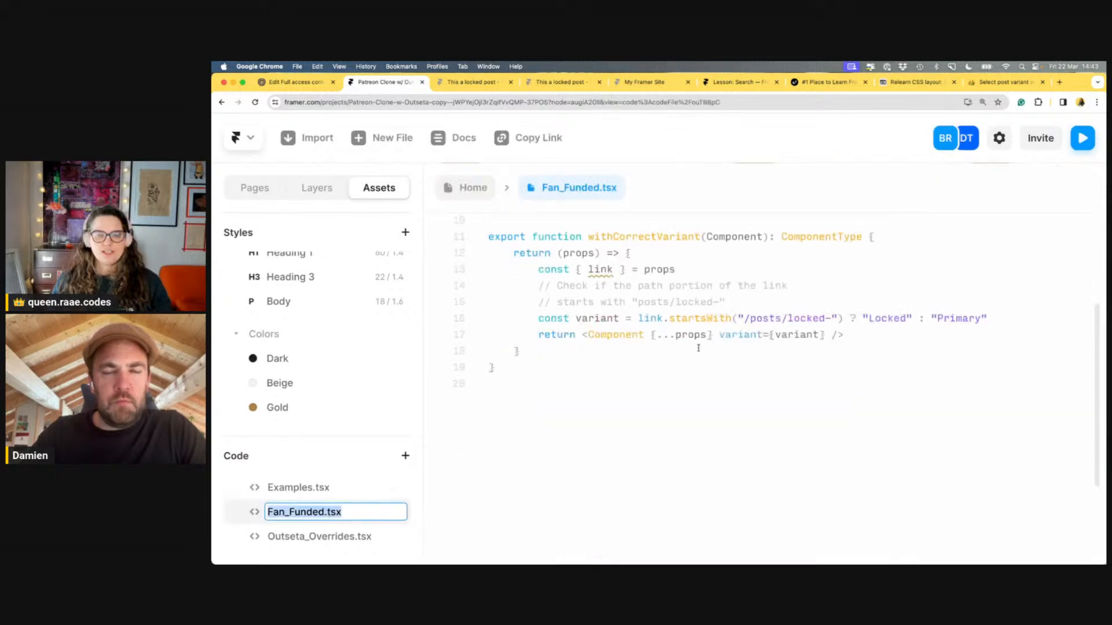
left_click(714, 271)
left_click_drag(753, 302, 538, 286)
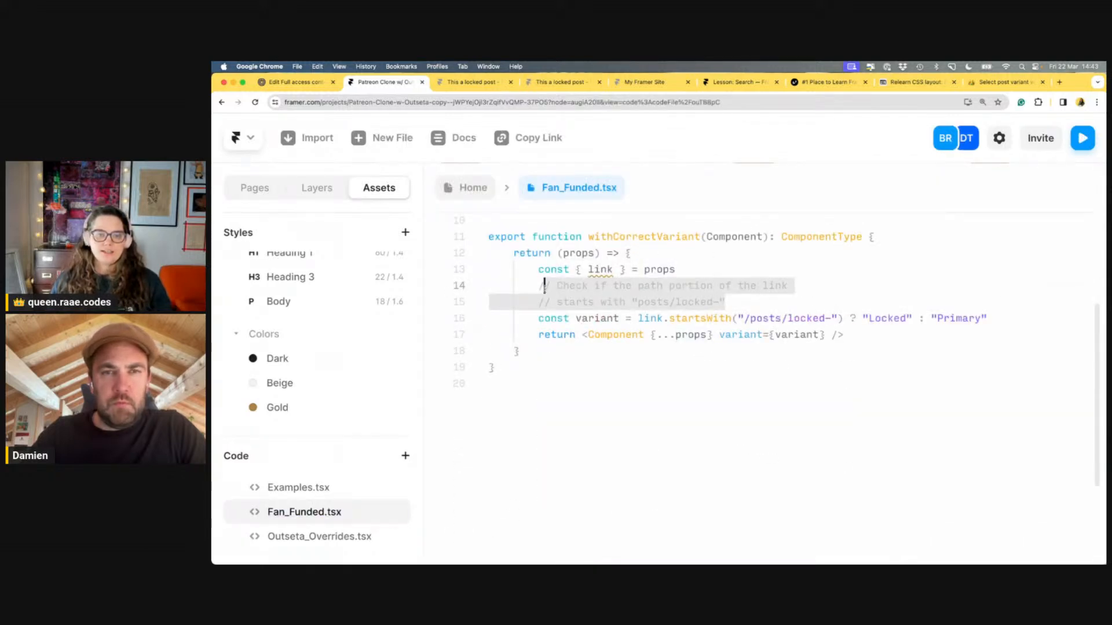
left_click(772, 304)
left_click(1023, 320)
Add the comment '// TODO: If user is logged in, use the primary variant anyway!!!'
key("Return")
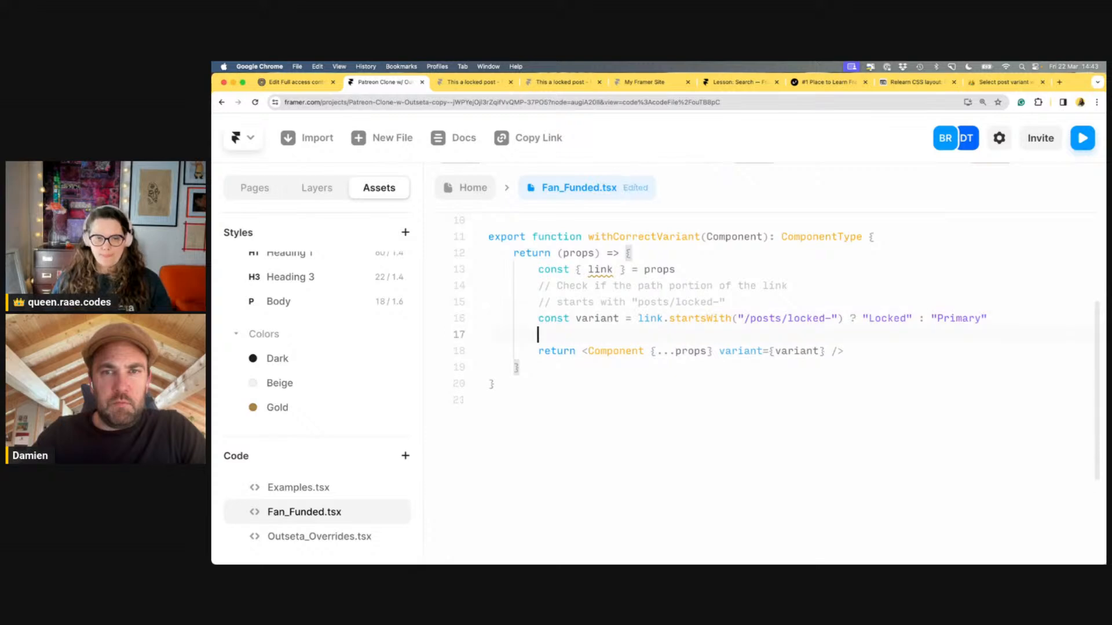
type("// If ")
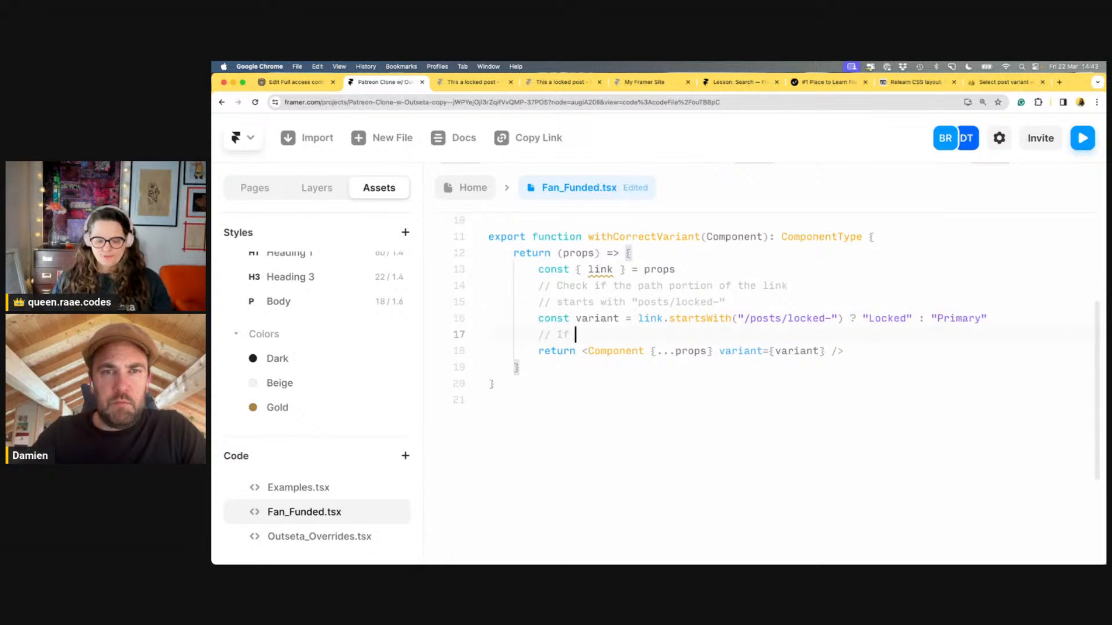
type("user is logged in")
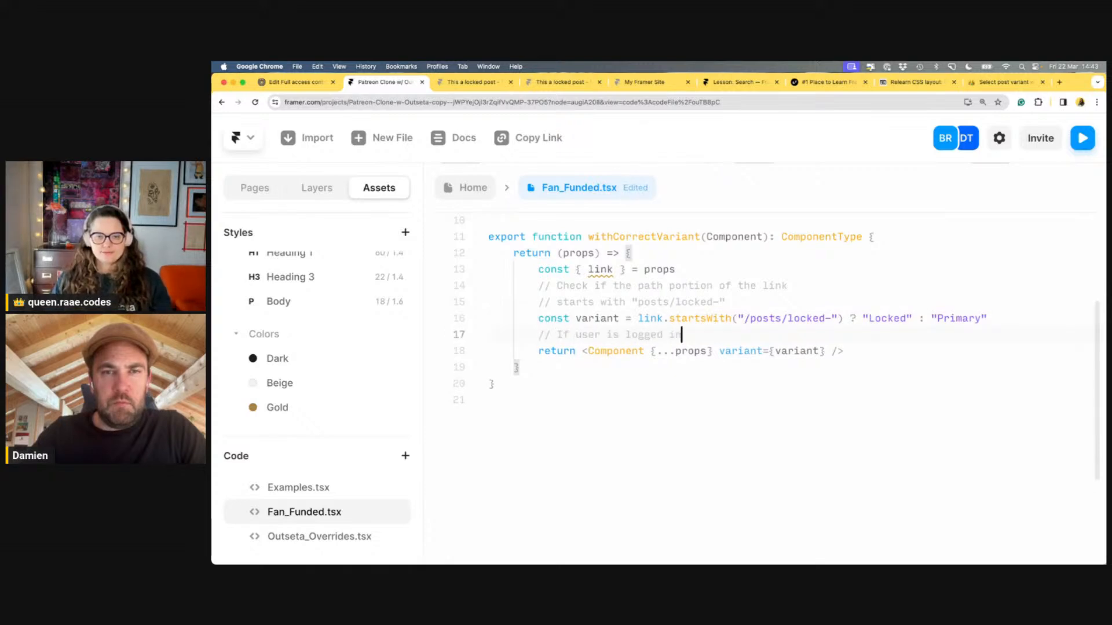
type(", use t")
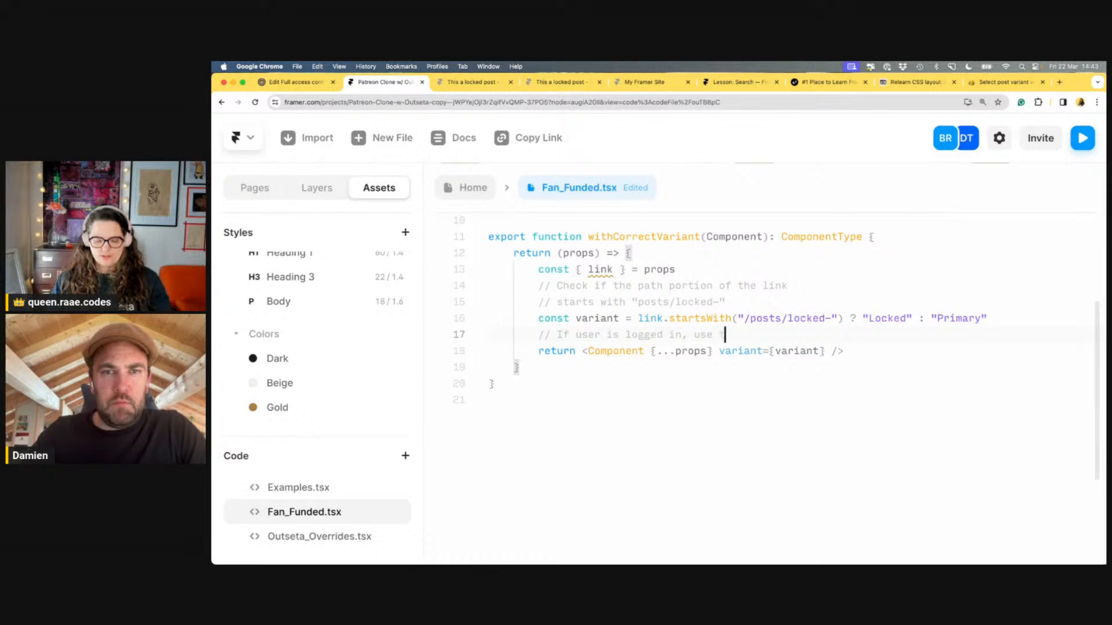
type("he primary")
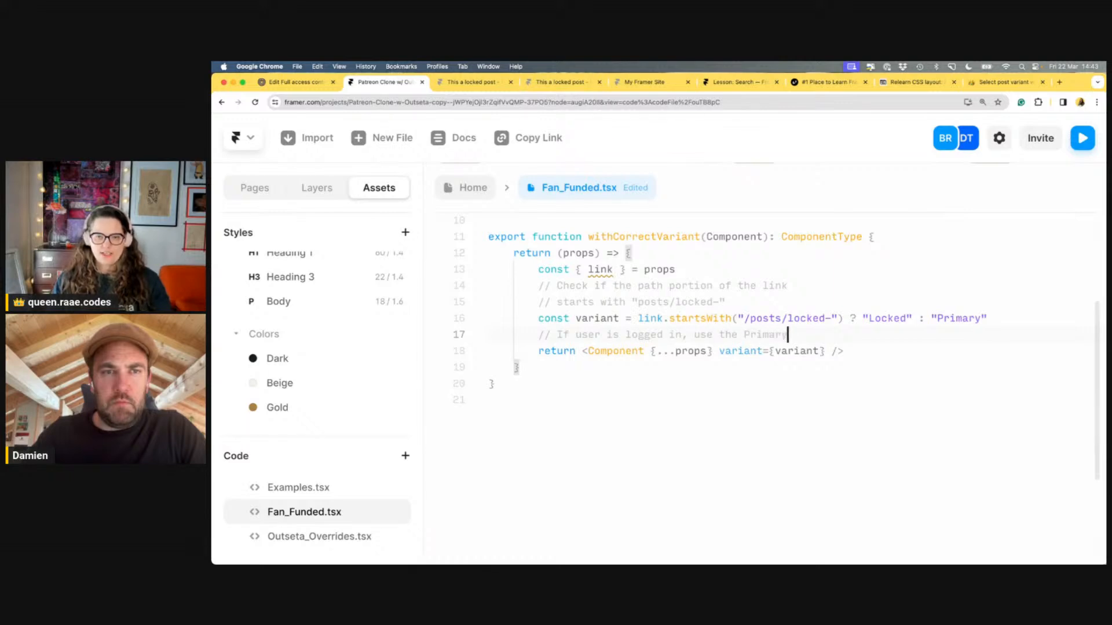
type(" variant any")
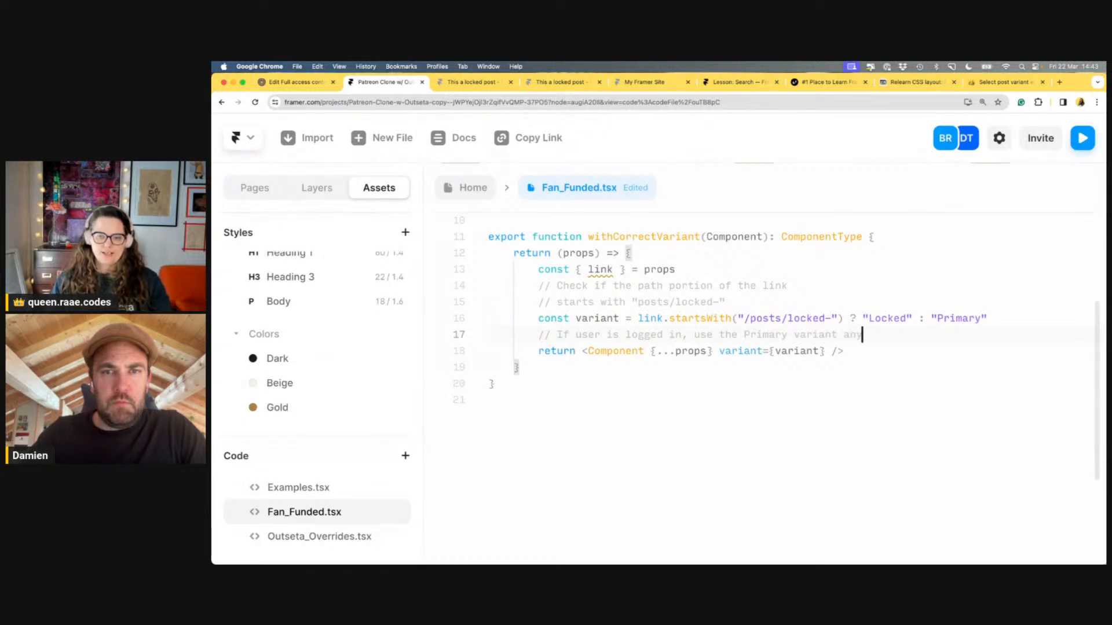
type("way!!!")
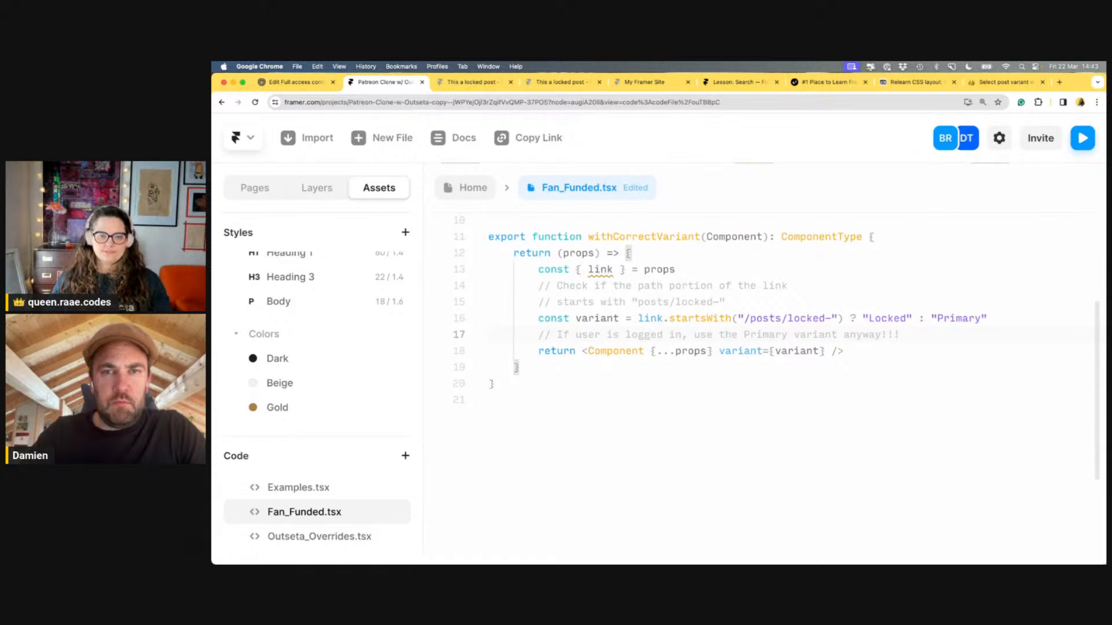
key("Return")
key("BackSpace")
key("BackSpace")
key("BackSpace")
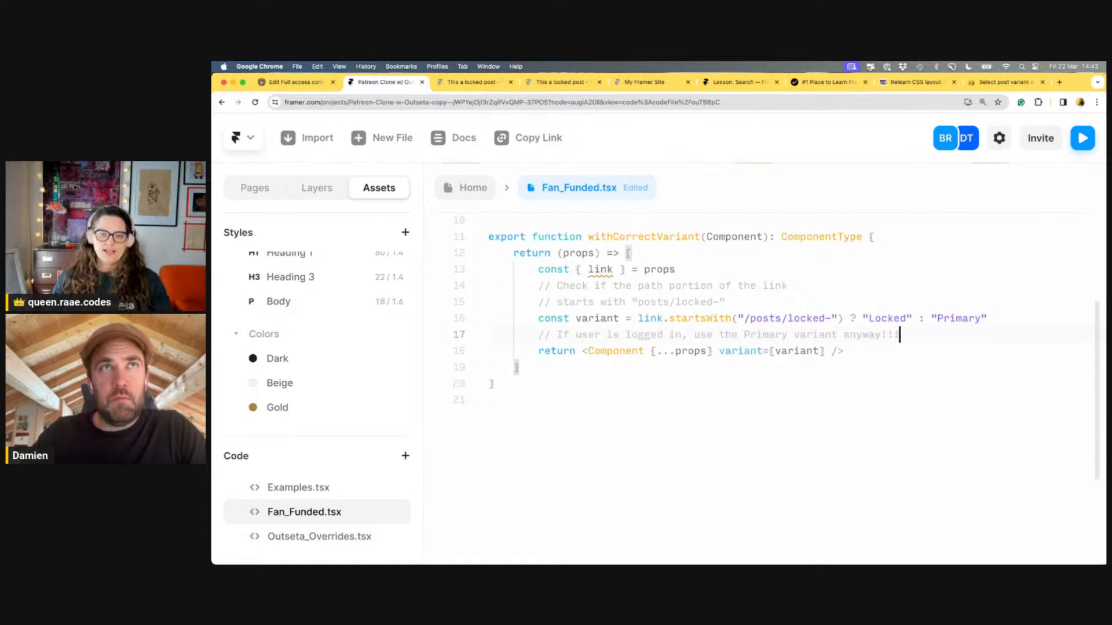
left_click(557, 335)
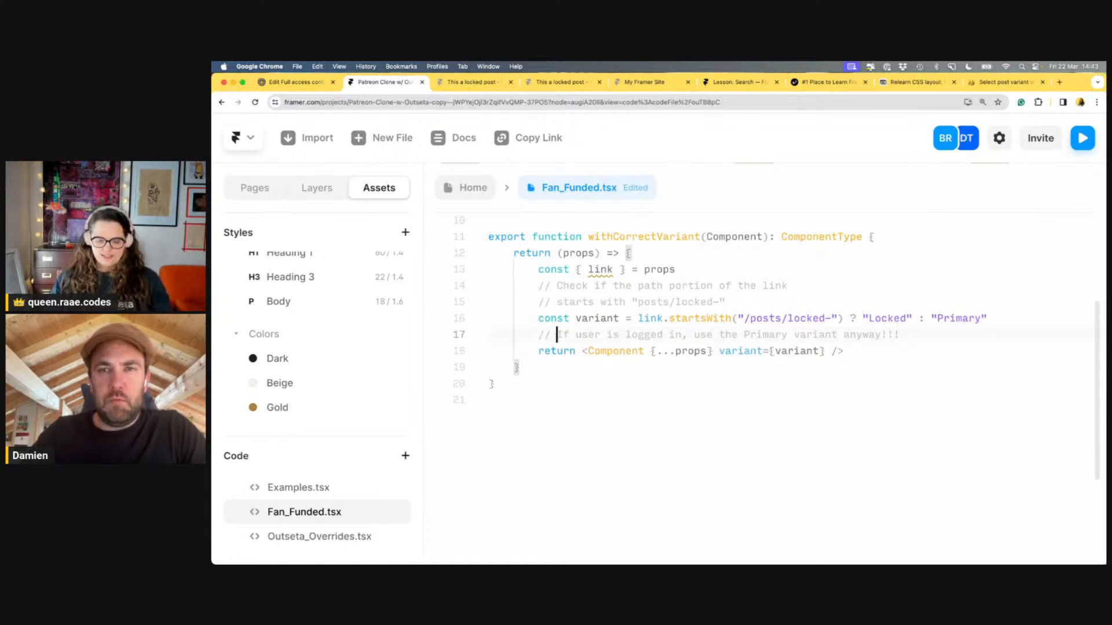
type("TODO:")
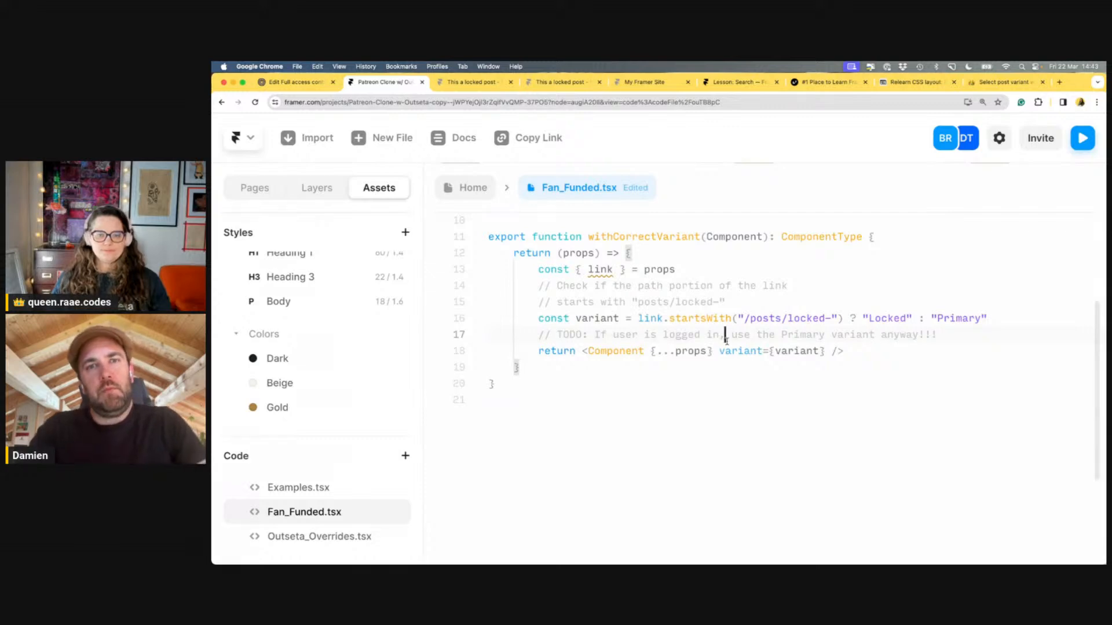
Review where props is used in the override, then close the code editor
left_click(776, 377)
left_click(862, 335)
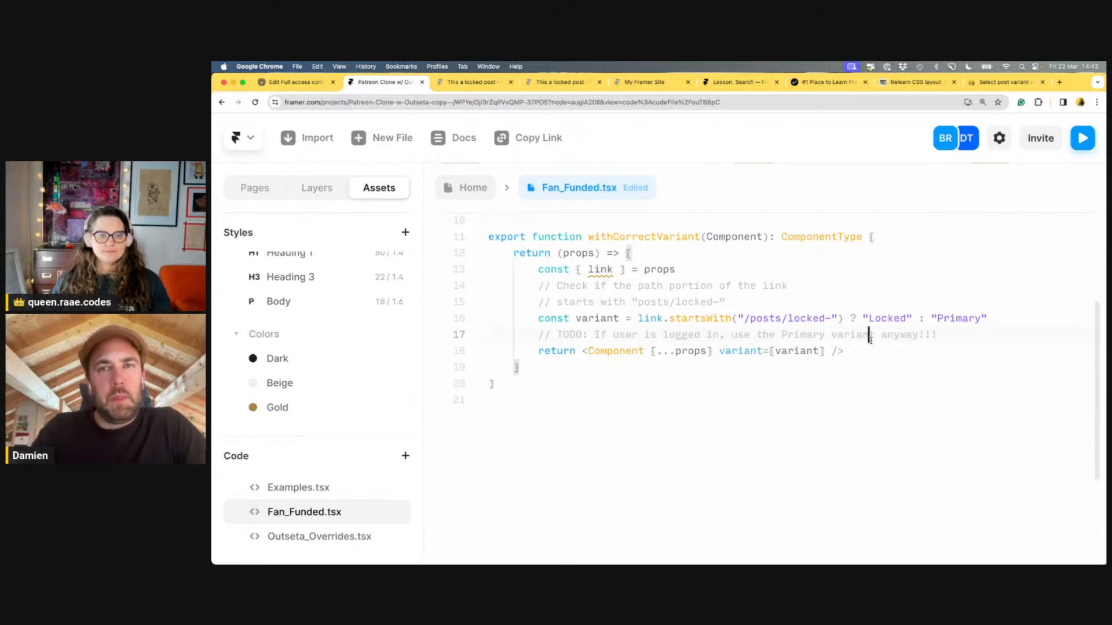
scroll(870, 339, "up", 3)
scroll(870, 341, "down", 2)
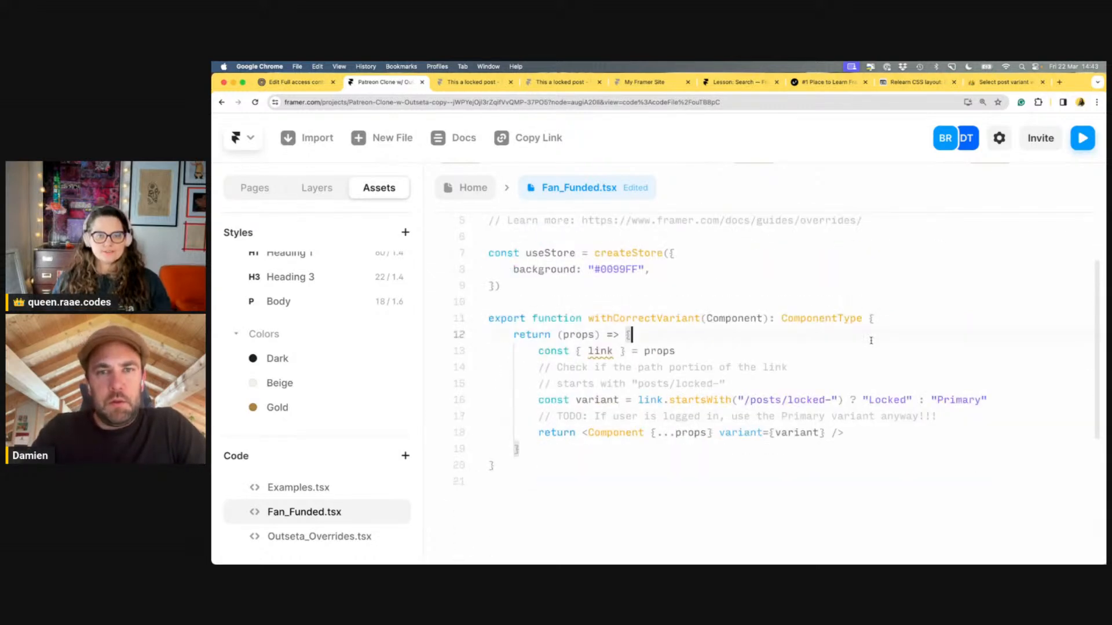
left_click(877, 357)
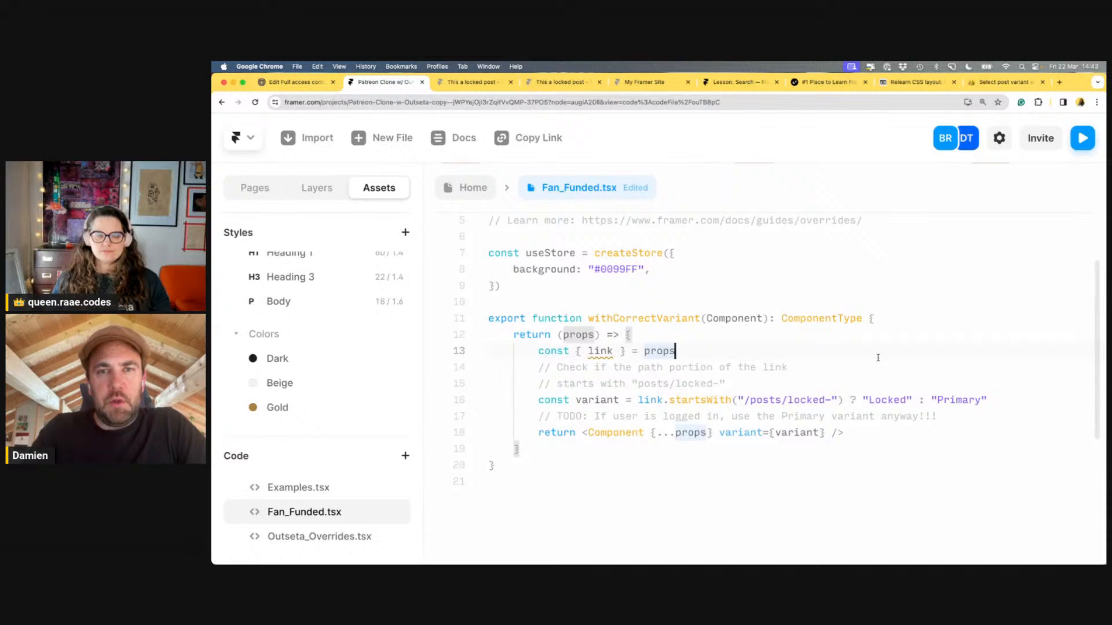
left_click(881, 377)
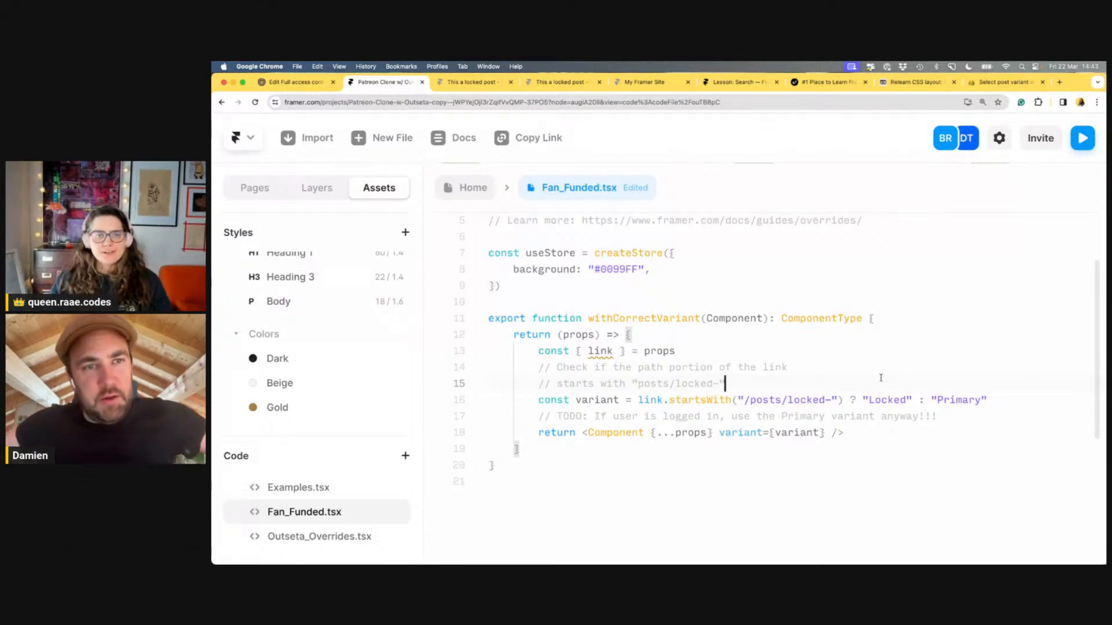
left_click(714, 269)
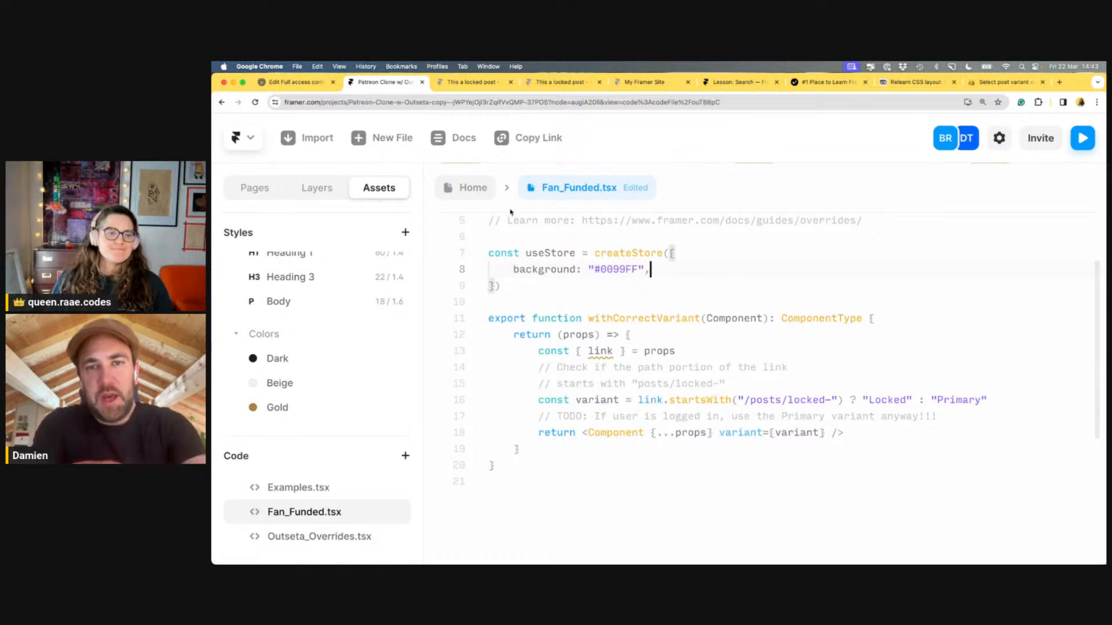
left_click(469, 187)
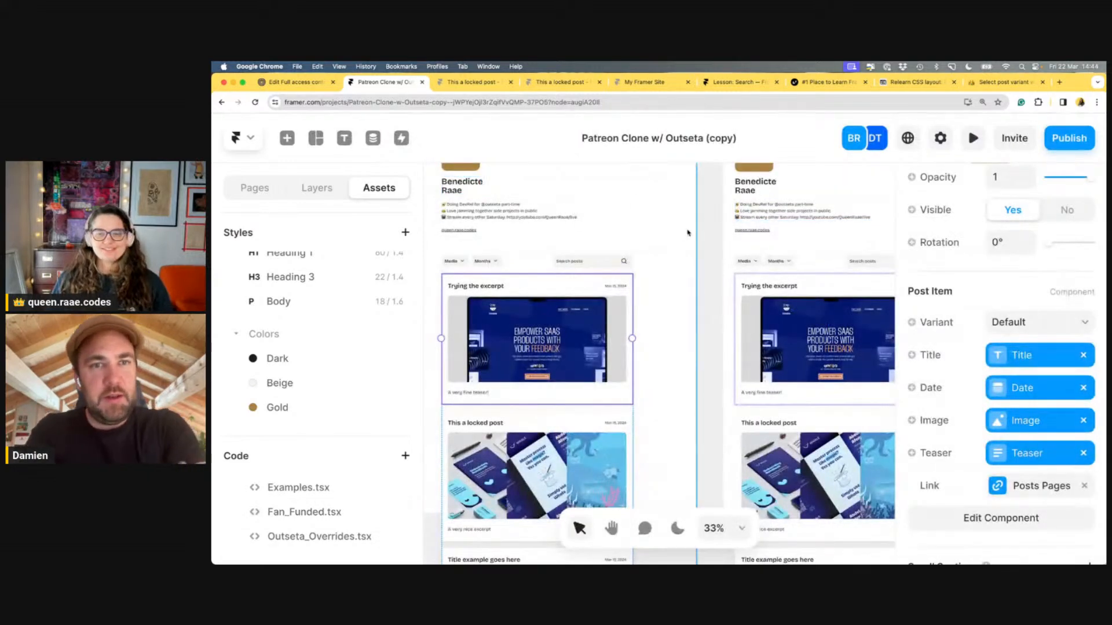
Show the Layers panel, zoom the canvas out to 22% and pan to the page tops
left_click(318, 190)
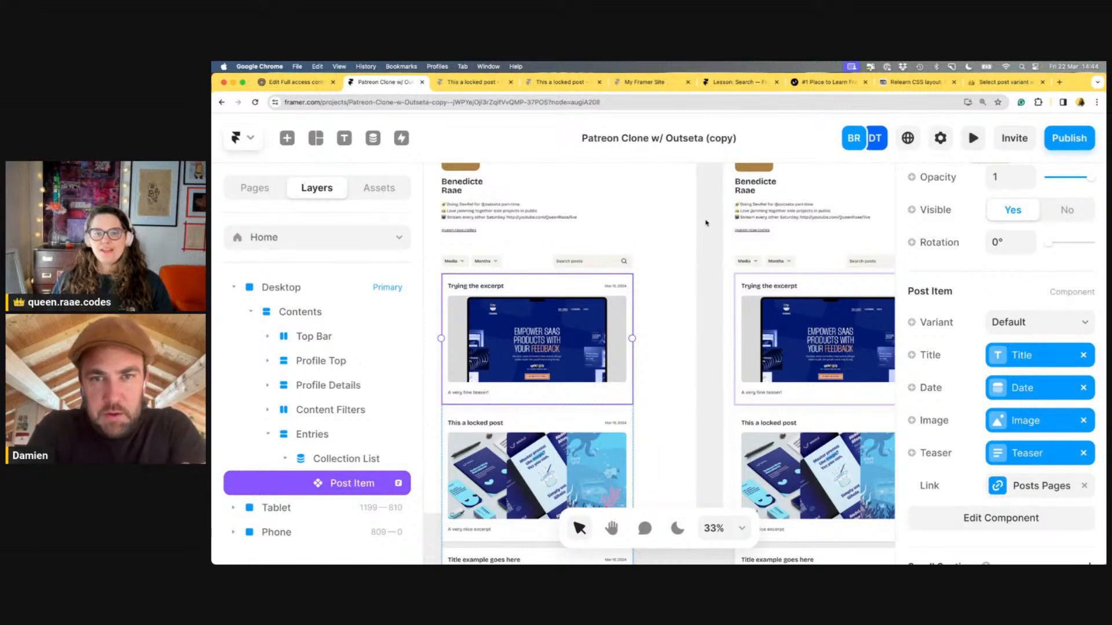
scroll(708, 223, "down", 5)
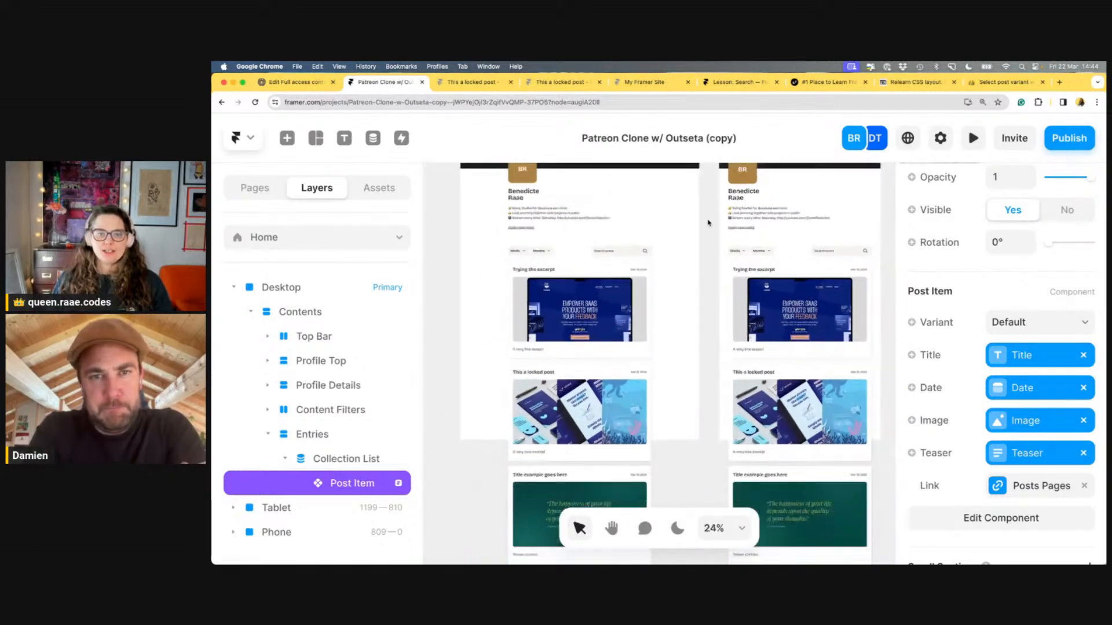
scroll(707, 222, "down", 2)
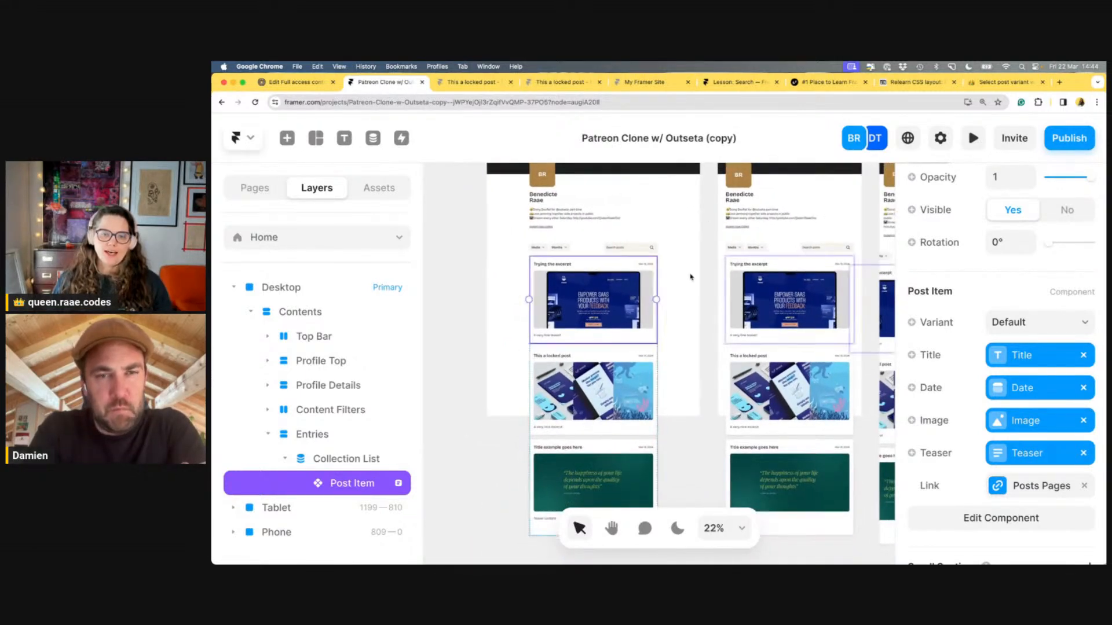
left_click(612, 530)
scroll(689, 336, "up", 3)
scroll(689, 336, "right", 3)
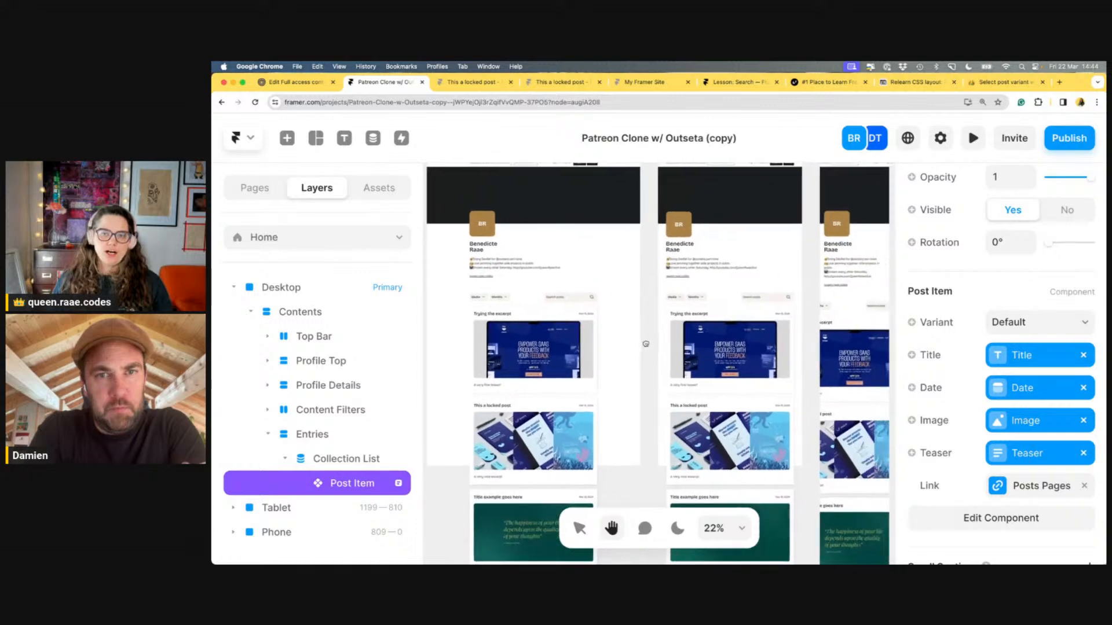
left_click_drag(636, 354, 641, 350)
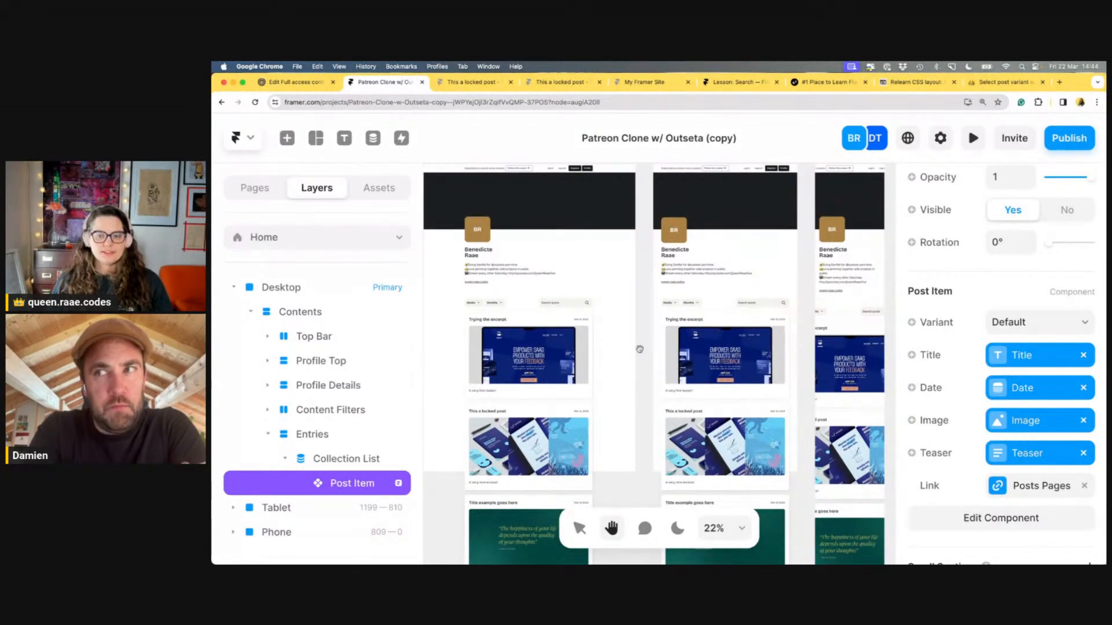
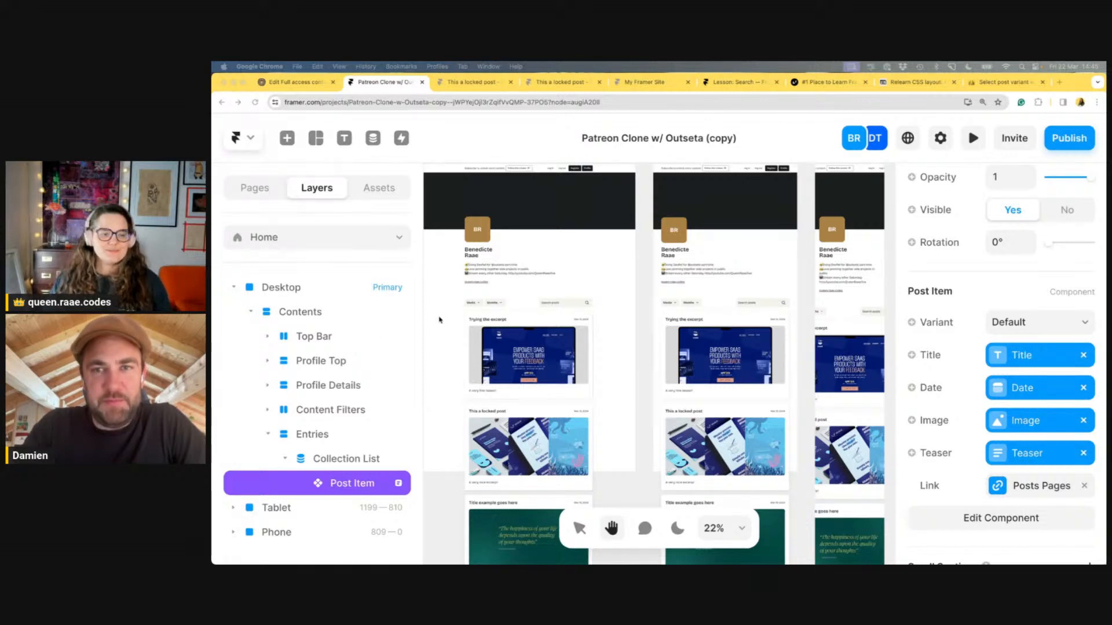
Bring the Chrome window forward to view the live 'This a locked post' page
left_click(523, 147)
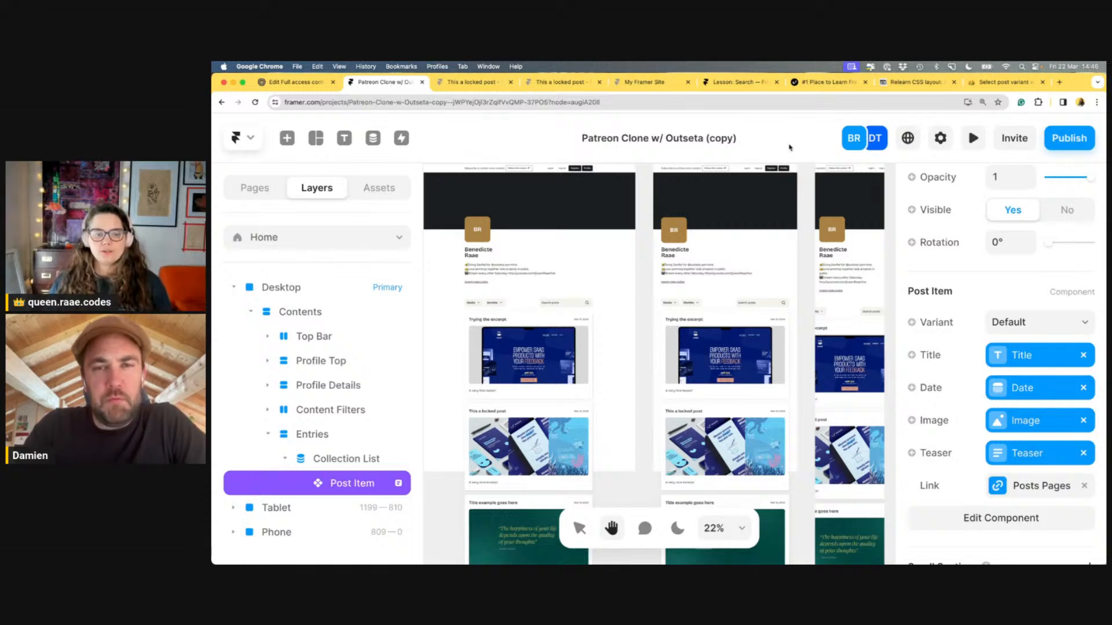
Glance at both 'This a locked post' tabs, close them, and go back to the Patreon Clone tab
left_click(474, 87)
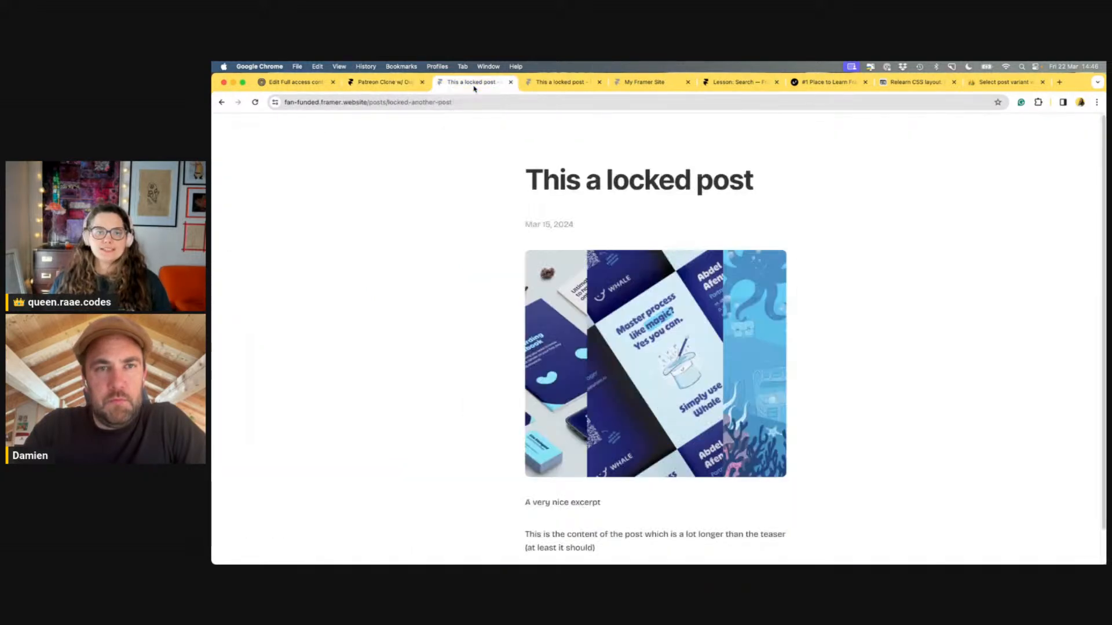
left_click(576, 90)
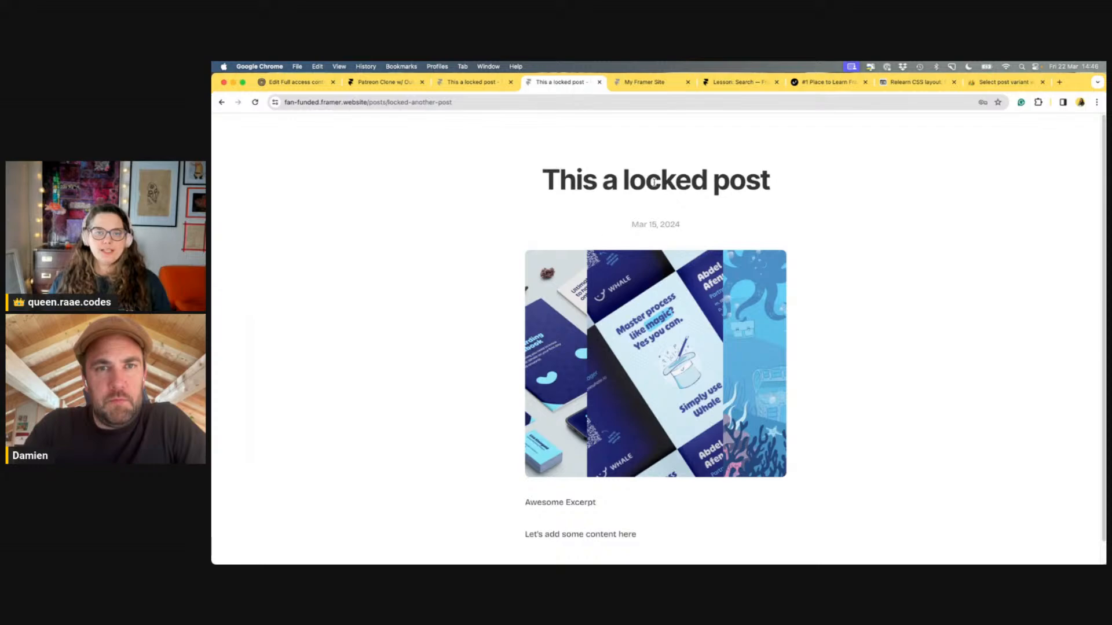
left_click(600, 82)
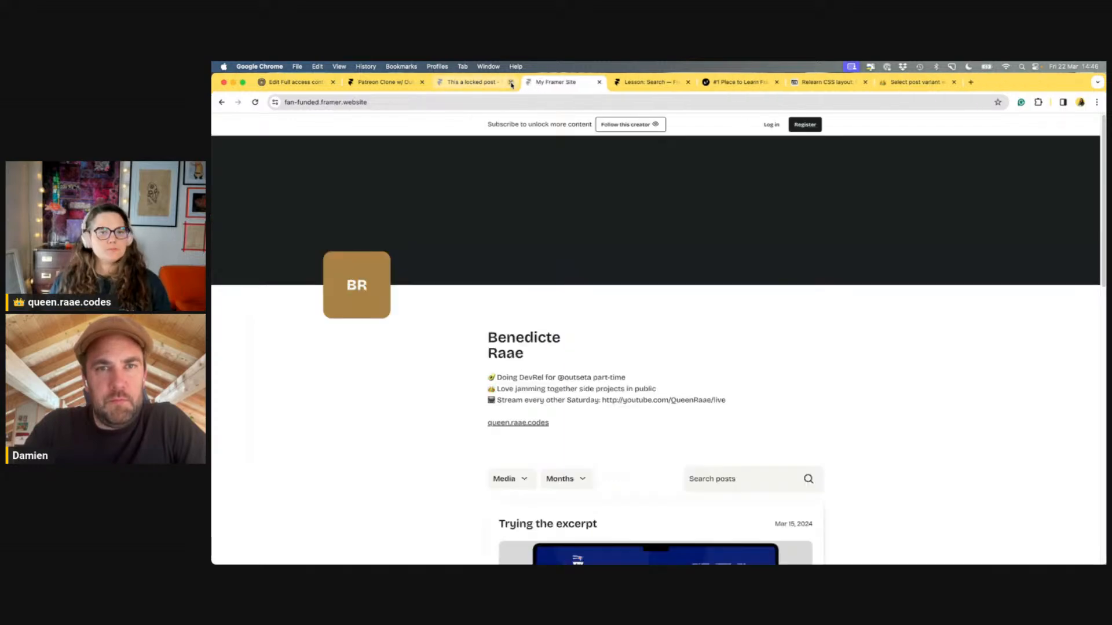
left_click(512, 83)
left_click(411, 82)
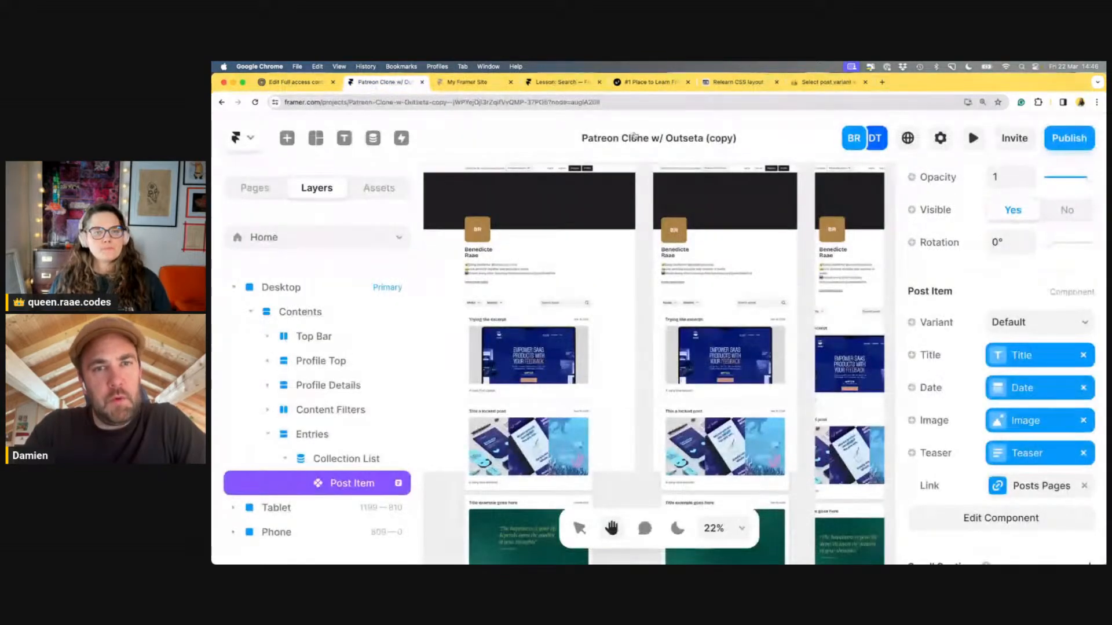